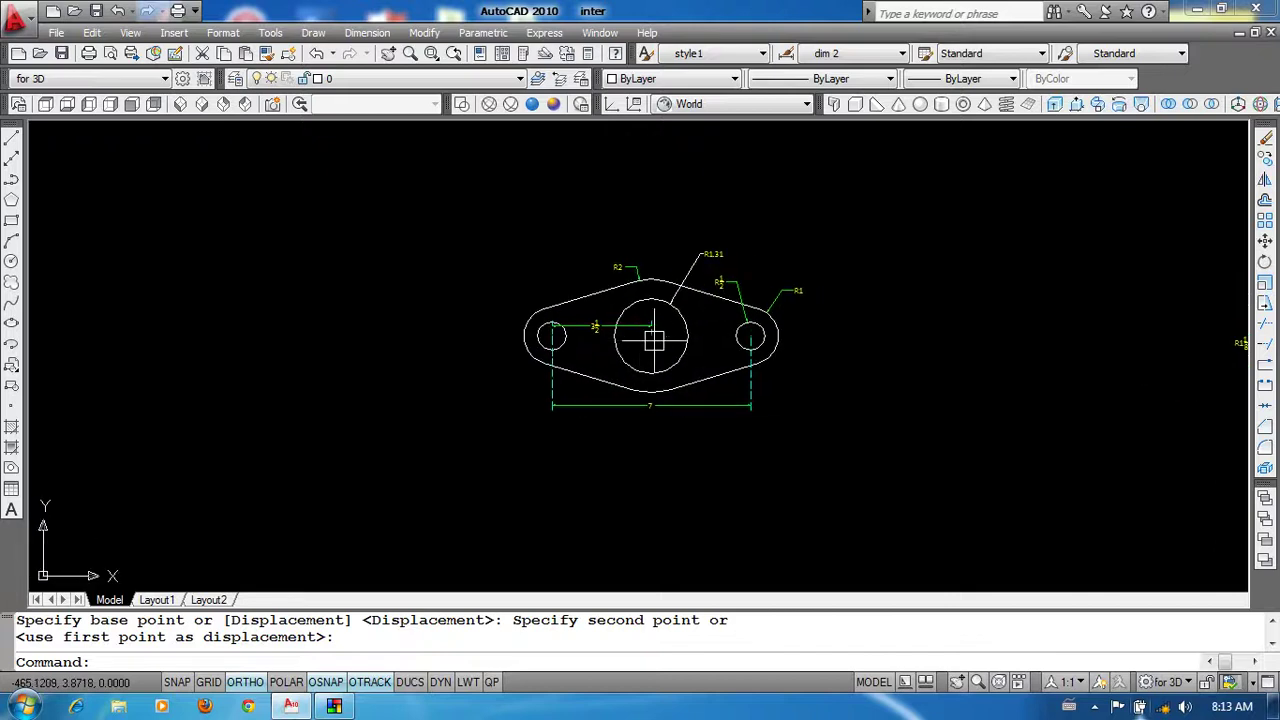
{"action": "scroll", "coordinate": [690, 330], "scroll_direction": "up", "scroll_amount": 2}
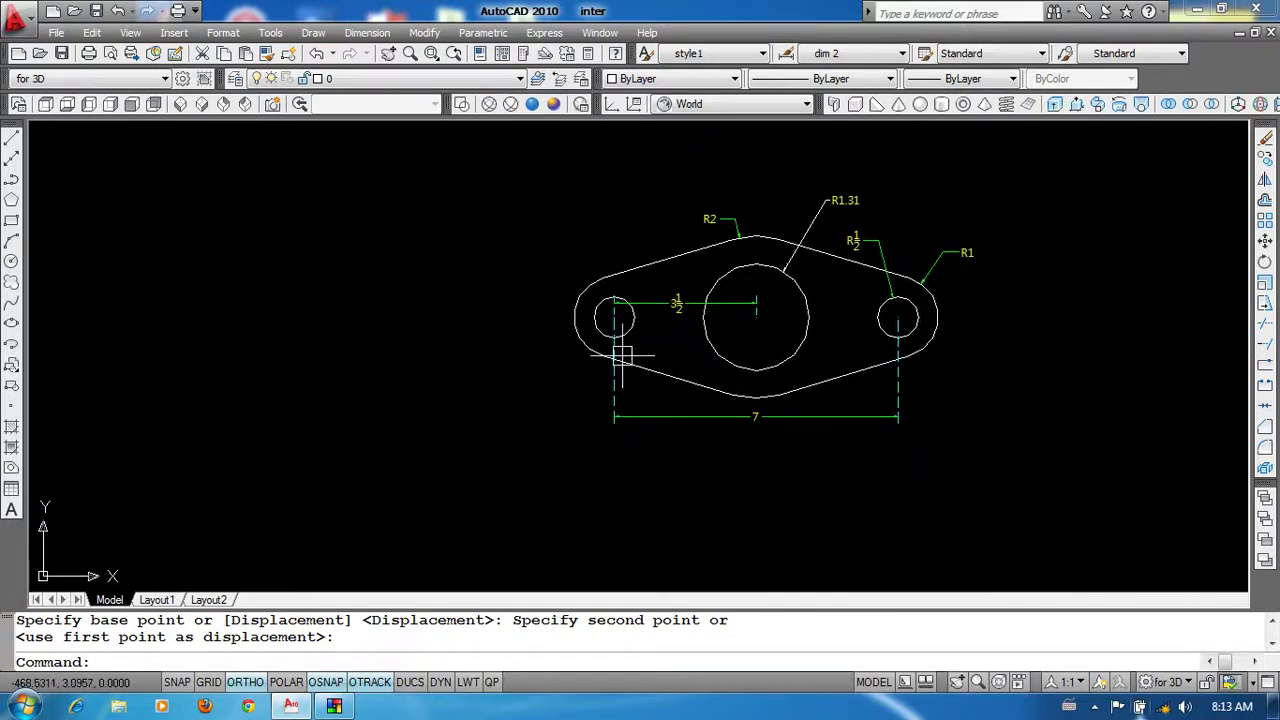
Step: Zoom and pan around the dimensioned link plate, then regenerate the display with RE
{"action": "middle_click_drag", "start_coordinate": [765, 380], "coordinate": [684, 396]}
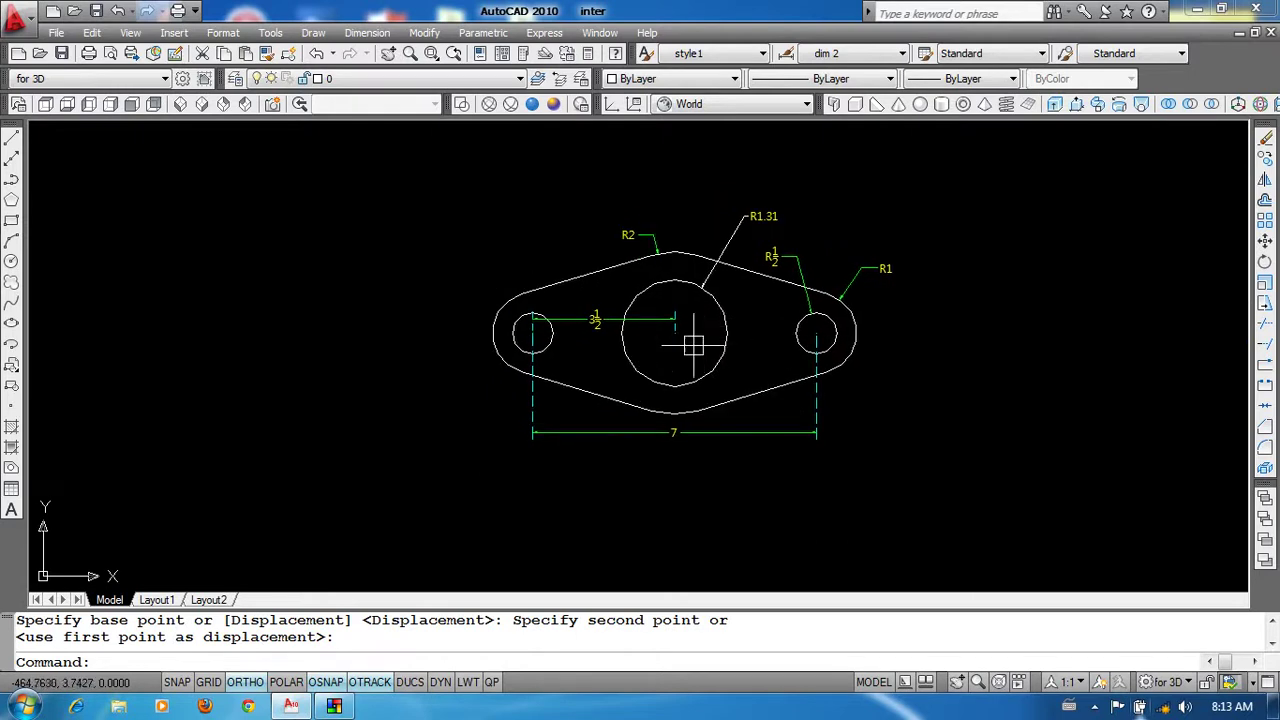
{"action": "middle_click_drag", "start_coordinate": [693, 346], "coordinate": [766, 330]}
{"action": "scroll", "coordinate": [790, 312], "scroll_direction": "up", "scroll_amount": 1}
{"action": "scroll", "coordinate": [805, 295], "scroll_direction": "up", "scroll_amount": 1}
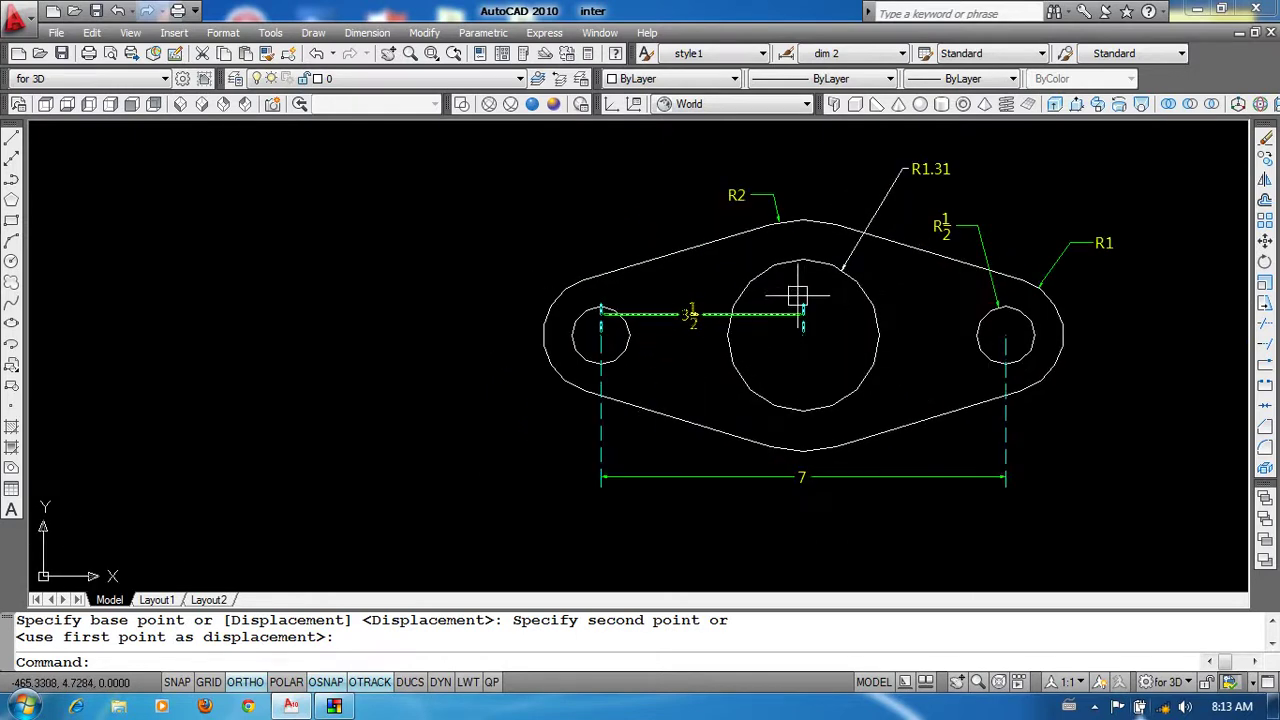
{"action": "scroll", "coordinate": [850, 305], "scroll_direction": "up", "scroll_amount": 2}
{"action": "scroll", "coordinate": [840, 285], "scroll_direction": "down", "scroll_amount": 5}
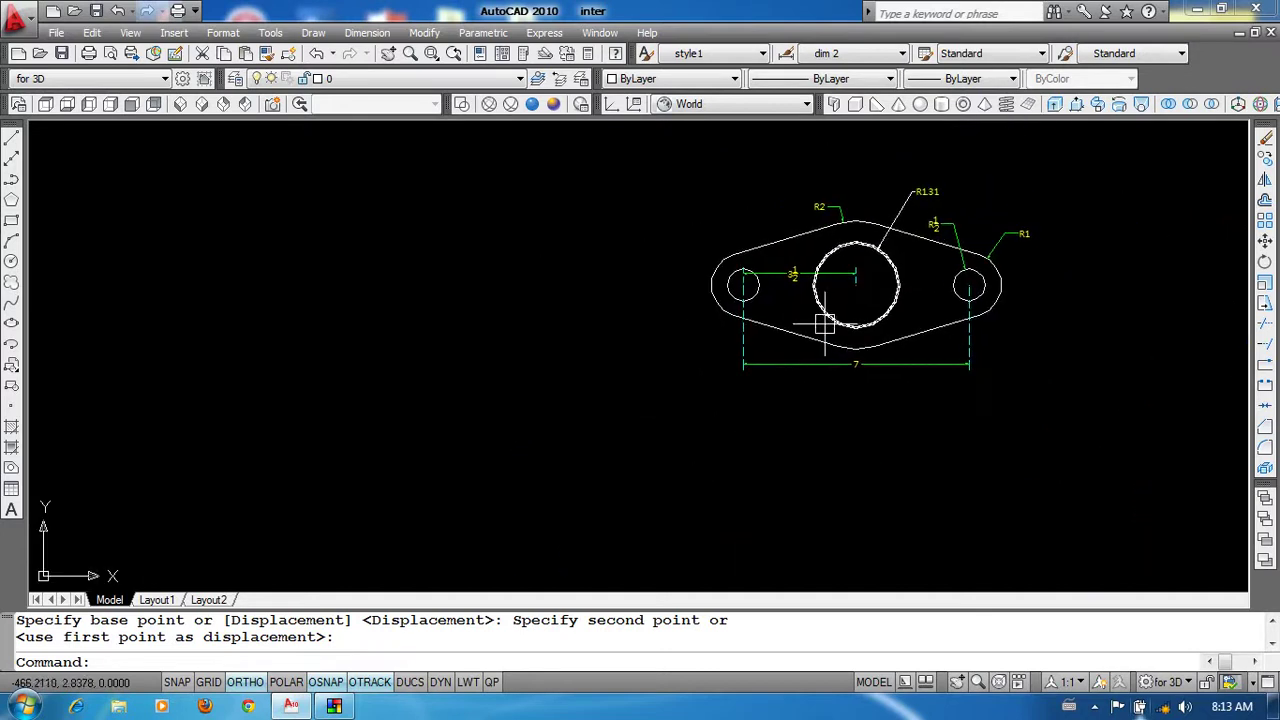
{"action": "type", "text": "re"}
{"action": "key", "text": "Return"}
{"action": "key", "text": "Return"}
Step: Inspect the large central hole up close, then start the CIRCLE command
{"action": "scroll", "coordinate": [851, 331], "scroll_direction": "up", "scroll_amount": 4}
{"action": "mouse_move", "coordinate": [886, 306]}
{"action": "middle_mouse_down"}
{"action": "mouse_move", "coordinate": [931, 337]}
{"action": "mouse_move", "coordinate": [811, 351]}
{"action": "mouse_move", "coordinate": [774, 319]}
{"action": "middle_mouse_up"}
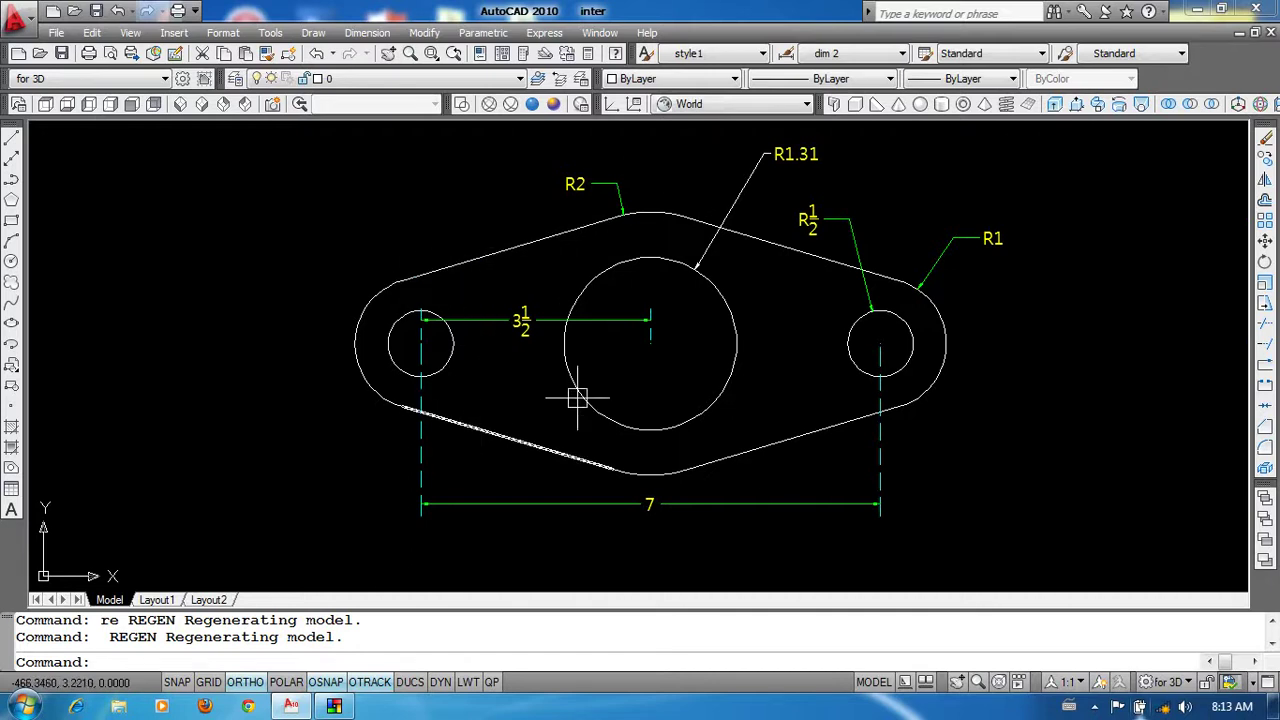
{"action": "scroll", "coordinate": [740, 345], "scroll_direction": "down", "scroll_amount": 2}
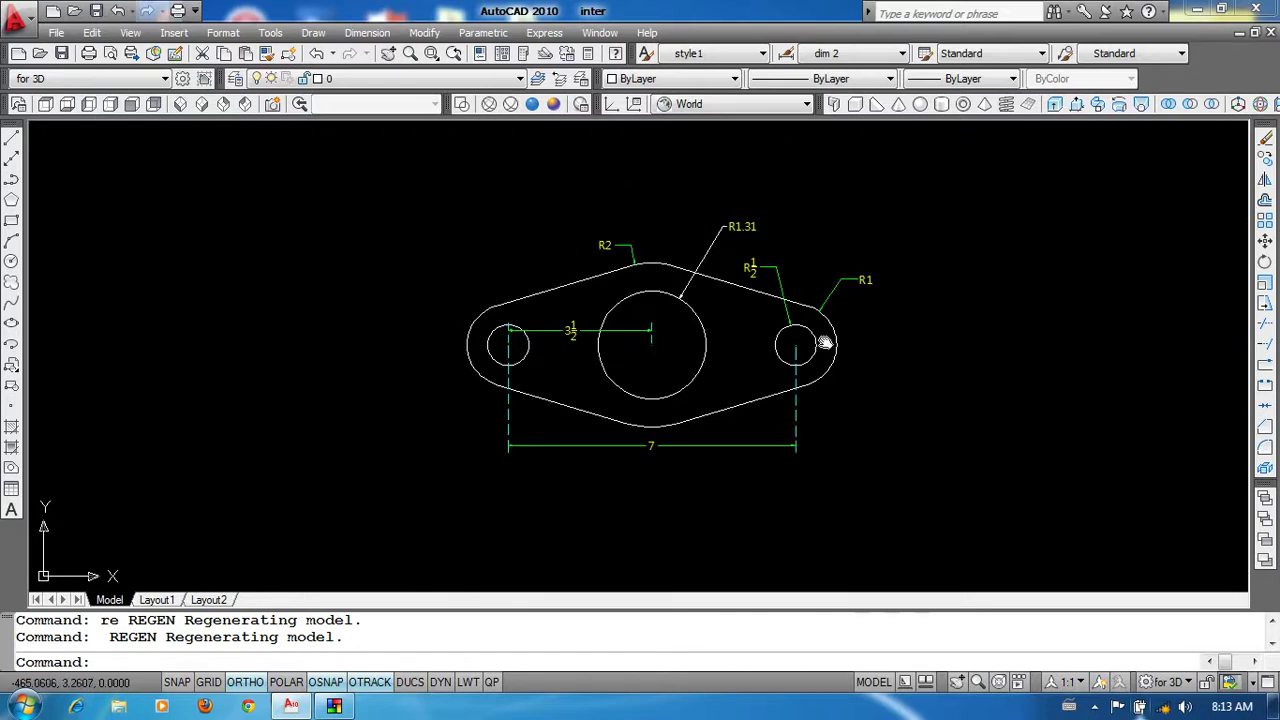
{"action": "scroll", "coordinate": [893, 300], "scroll_direction": "up", "scroll_amount": 3}
{"action": "scroll", "coordinate": [925, 305], "scroll_direction": "up", "scroll_amount": 2}
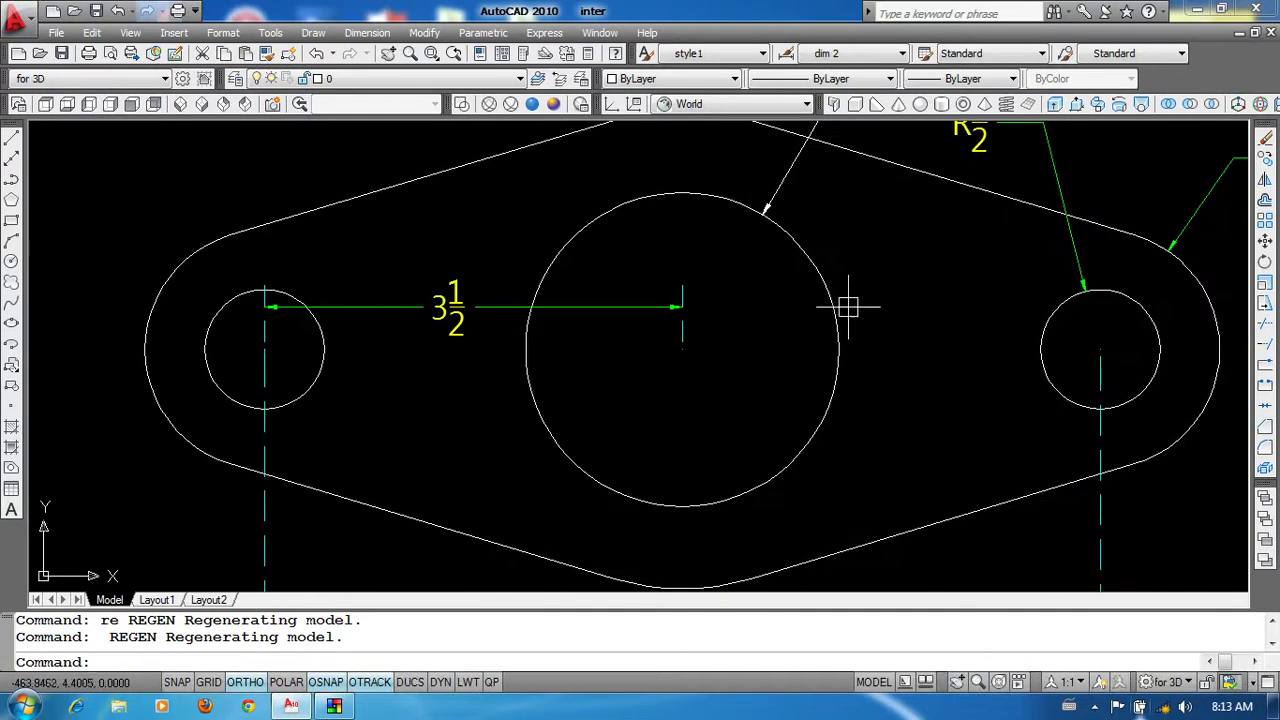
{"action": "scroll", "coordinate": [400, 343], "scroll_direction": "down", "scroll_amount": 3}
{"action": "scroll", "coordinate": [560, 345], "scroll_direction": "down", "scroll_amount": 2}
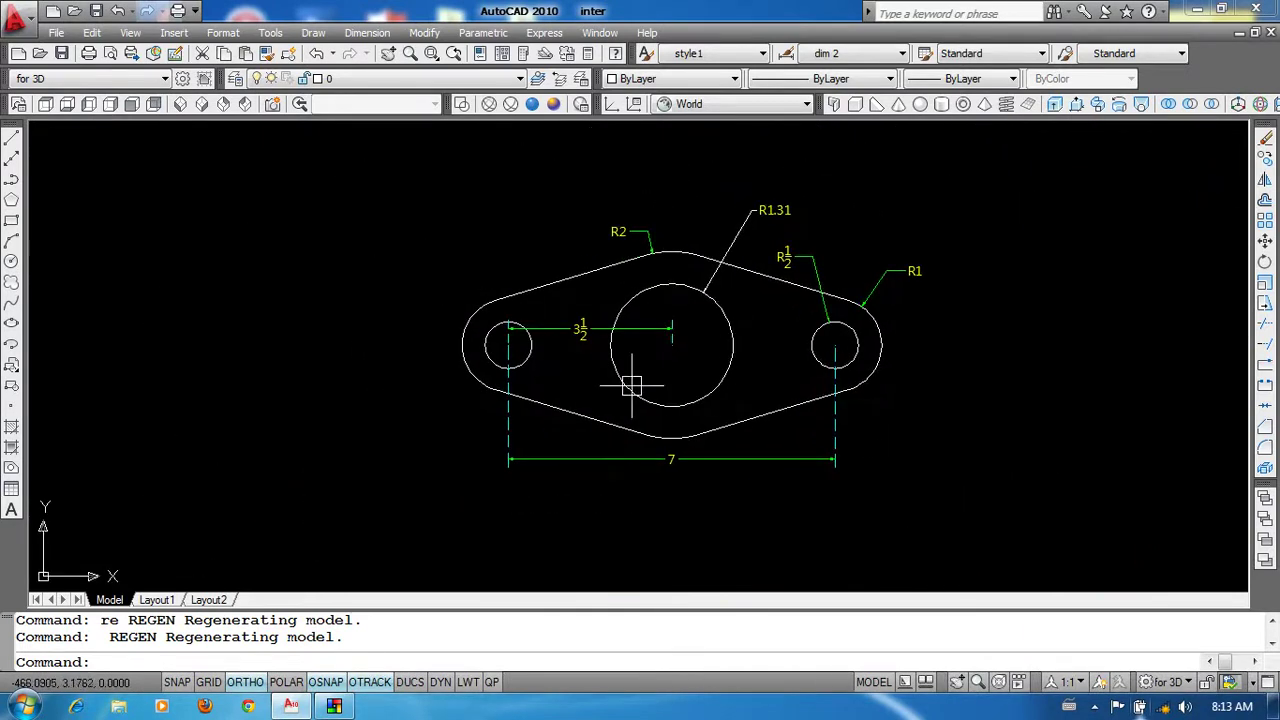
{"action": "scroll", "coordinate": [751, 397], "scroll_direction": "up", "scroll_amount": 2}
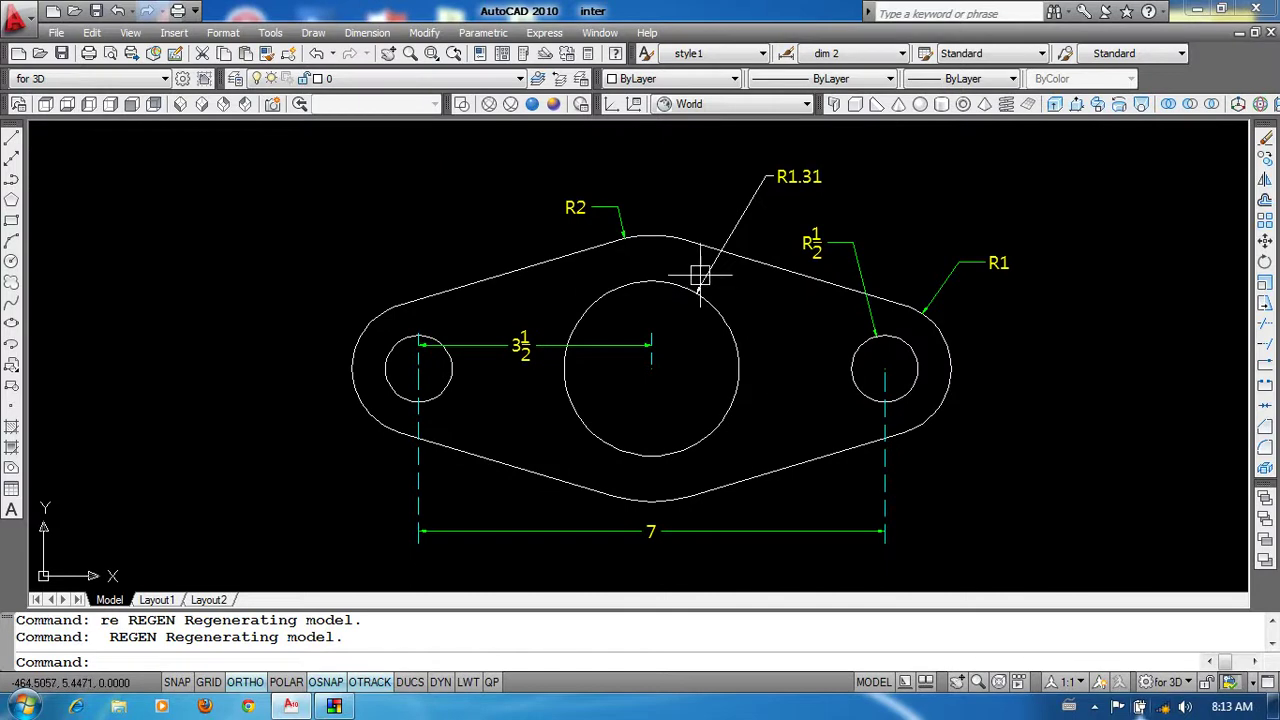
{"action": "scroll", "coordinate": [756, 242], "scroll_direction": "up", "scroll_amount": 1}
{"action": "scroll", "coordinate": [820, 243], "scroll_direction": "down", "scroll_amount": 2}
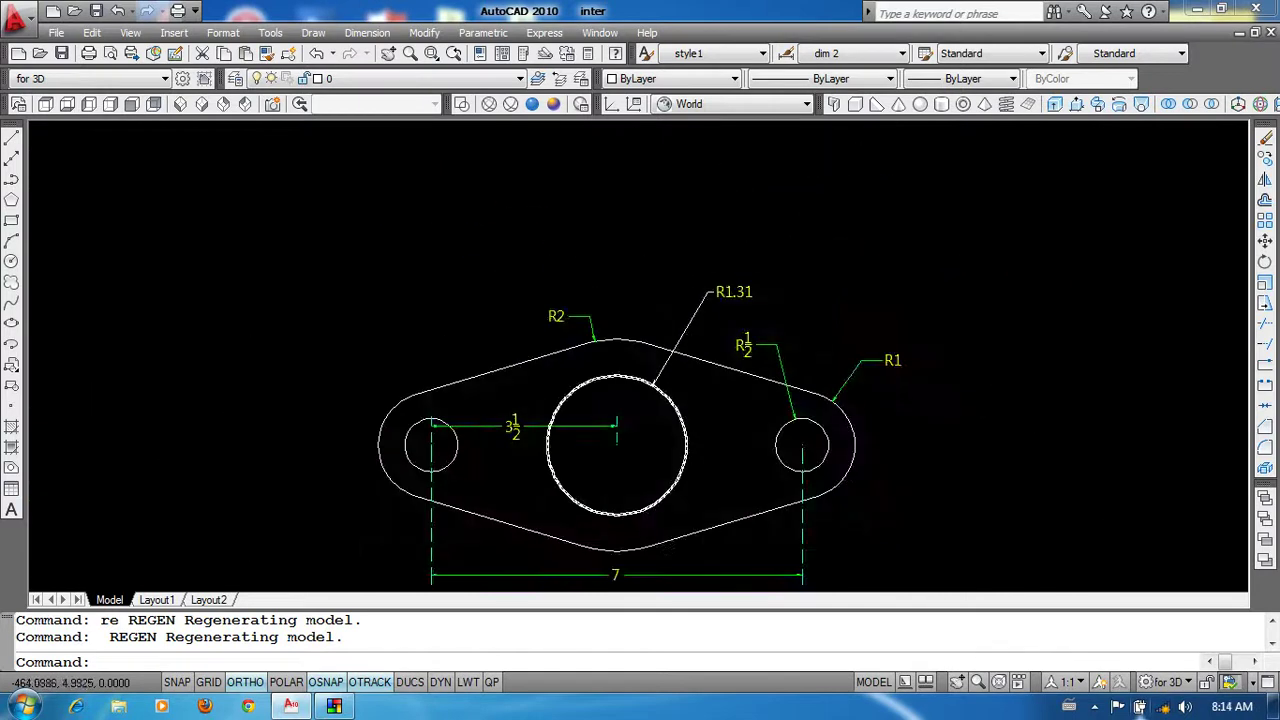
{"action": "scroll", "coordinate": [900, 330], "scroll_direction": "down", "scroll_amount": 1}
{"action": "key", "text": "Return"}
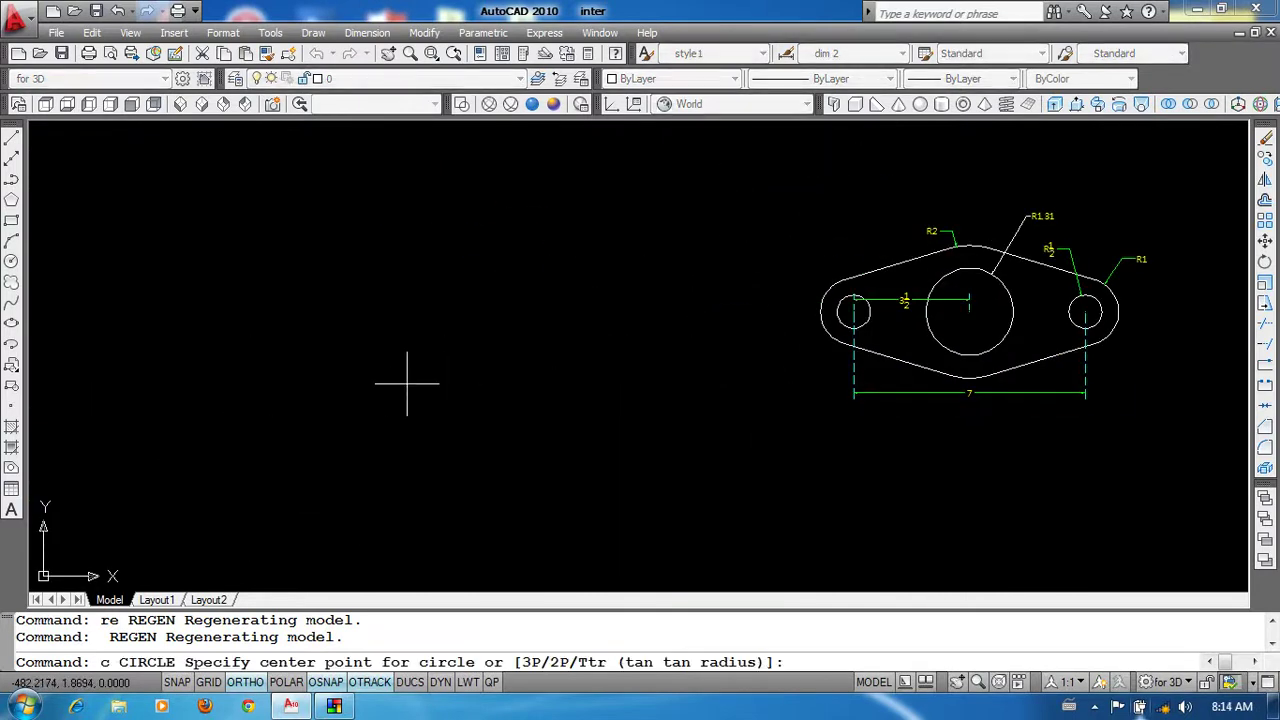
Step: Draw a trial radius-1.31 circle in the empty area left of the link plate
{"action": "left_click", "coordinate": [391, 358]}
{"action": "type", "text": "1.31"}
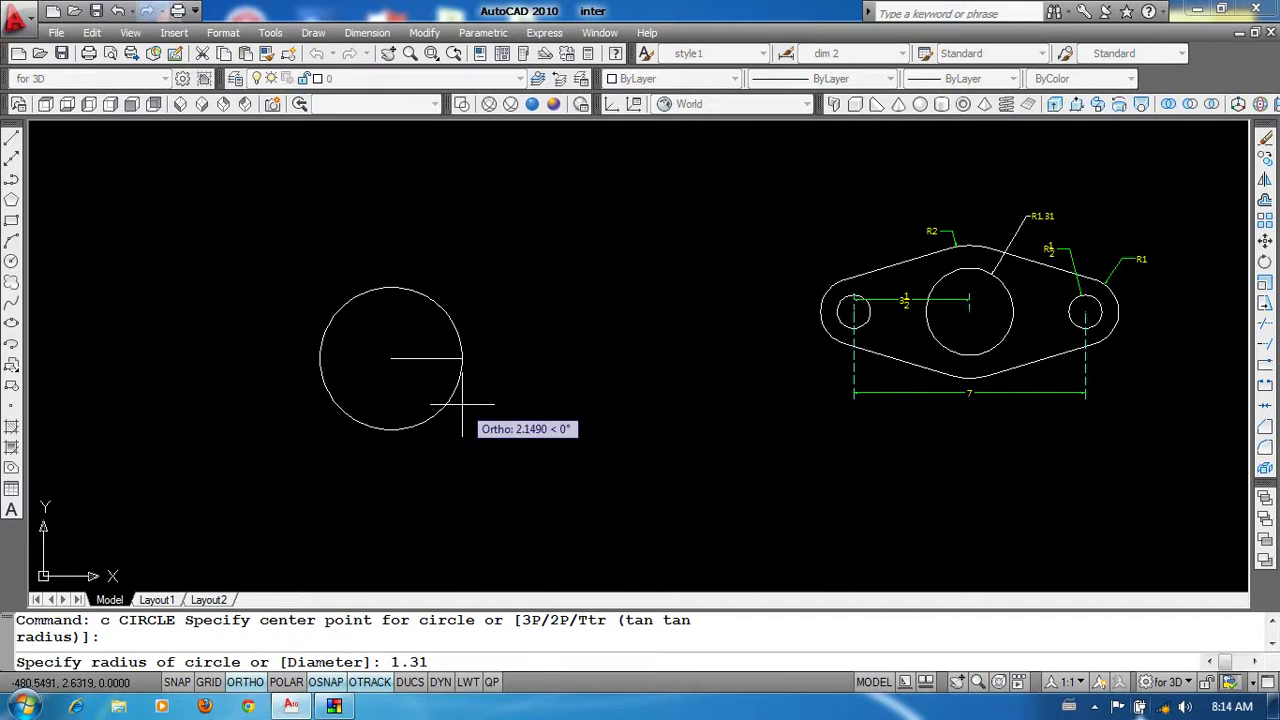
{"action": "key", "text": "Return"}
{"action": "scroll", "coordinate": [866, 271], "scroll_direction": "up", "scroll_amount": 1}
{"action": "scroll", "coordinate": [840, 371], "scroll_direction": "up", "scroll_amount": 3}
{"action": "scroll", "coordinate": [840, 371], "scroll_direction": "down", "scroll_amount": 1}
{"action": "scroll", "coordinate": [866, 317], "scroll_direction": "up", "scroll_amount": 2}
{"action": "scroll", "coordinate": [866, 317], "scroll_direction": "down", "scroll_amount": 2}
{"action": "scroll", "coordinate": [877, 280], "scroll_direction": "up", "scroll_amount": 1}
{"action": "scroll", "coordinate": [877, 280], "scroll_direction": "up", "scroll_amount": 1}
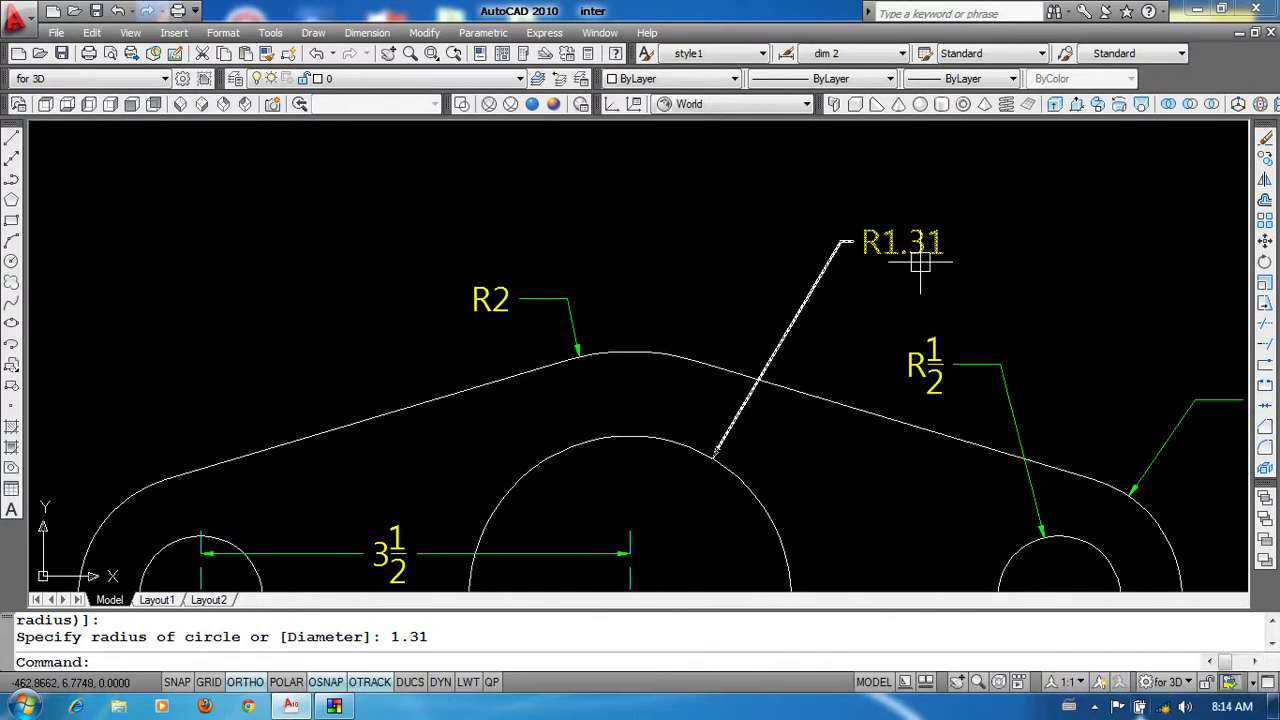
{"action": "middle_click_drag", "start_coordinate": [924, 256], "coordinate": [896, 255]}
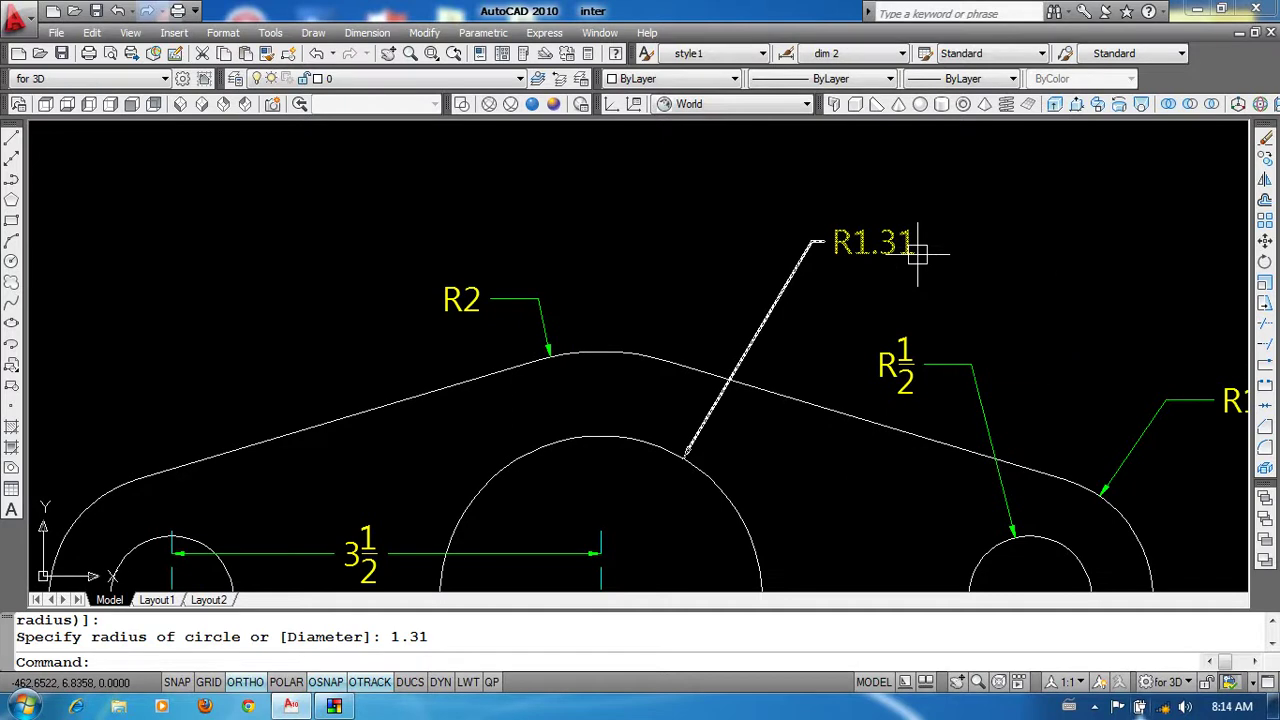
Step: Erase the R1.31 leader dimension by mistake, then undo to restore it
{"action": "left_click_drag", "start_coordinate": [862, 242], "coordinate": [843, 252]}
{"action": "type", "text": "e"}
{"action": "key", "text": "Return"}
{"action": "middle_click_drag", "start_coordinate": [780, 277], "coordinate": [900, 260]}
{"action": "type", "text": "u"}
{"action": "scroll", "coordinate": [900, 277], "scroll_direction": "down", "scroll_amount": 1}
{"action": "scroll", "coordinate": [863, 294], "scroll_direction": "up", "scroll_amount": 1}
{"action": "key", "text": "Return"}
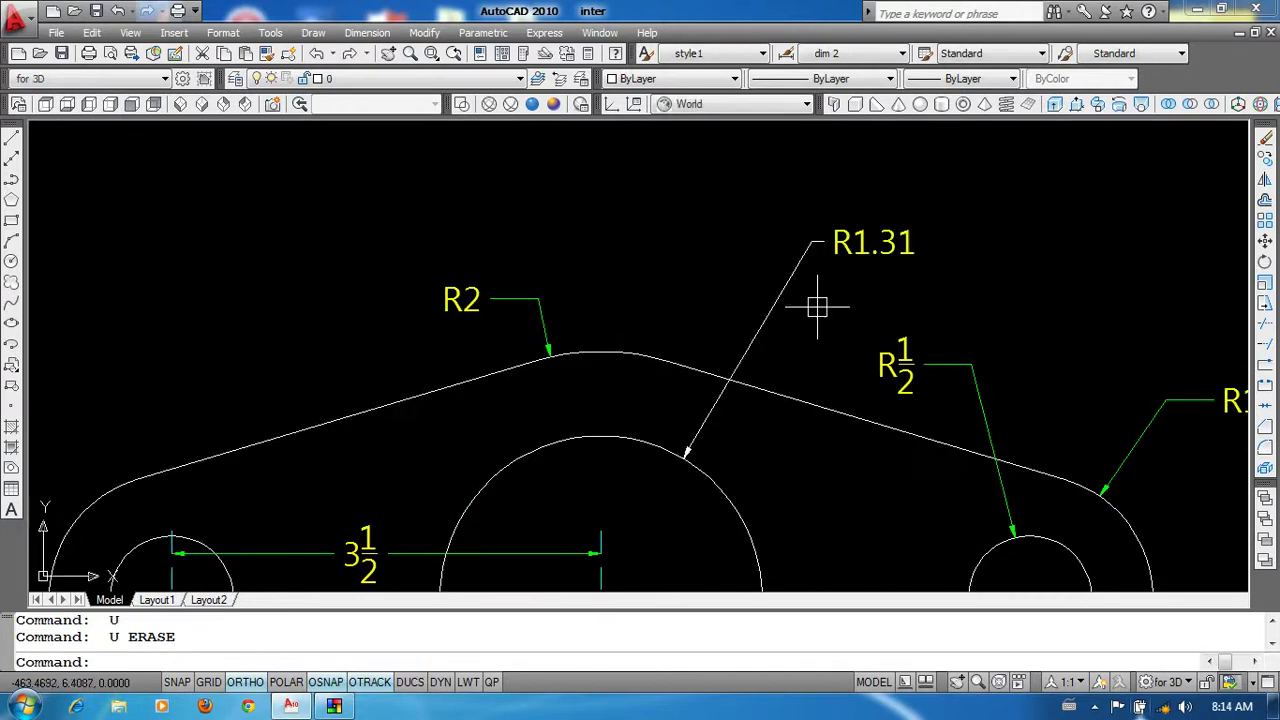
{"action": "scroll", "coordinate": [840, 280], "scroll_direction": "down", "scroll_amount": 3}
{"action": "scroll", "coordinate": [857, 246], "scroll_direction": "up", "scroll_amount": 1}
Step: Window-select the trial circle and erase it
{"action": "mouse_move", "coordinate": [600, 228]}
{"action": "middle_mouse_down"}
{"action": "mouse_move", "coordinate": [743, 257]}
{"action": "mouse_move", "coordinate": [1073, 235]}
{"action": "middle_mouse_up"}
{"action": "scroll", "coordinate": [614, 337], "scroll_direction": "down", "scroll_amount": 2}
{"action": "left_click", "coordinate": [812, 292]}
{"action": "left_click", "coordinate": [560, 423]}
{"action": "type", "text": "e"}
{"action": "key", "text": "Return"}
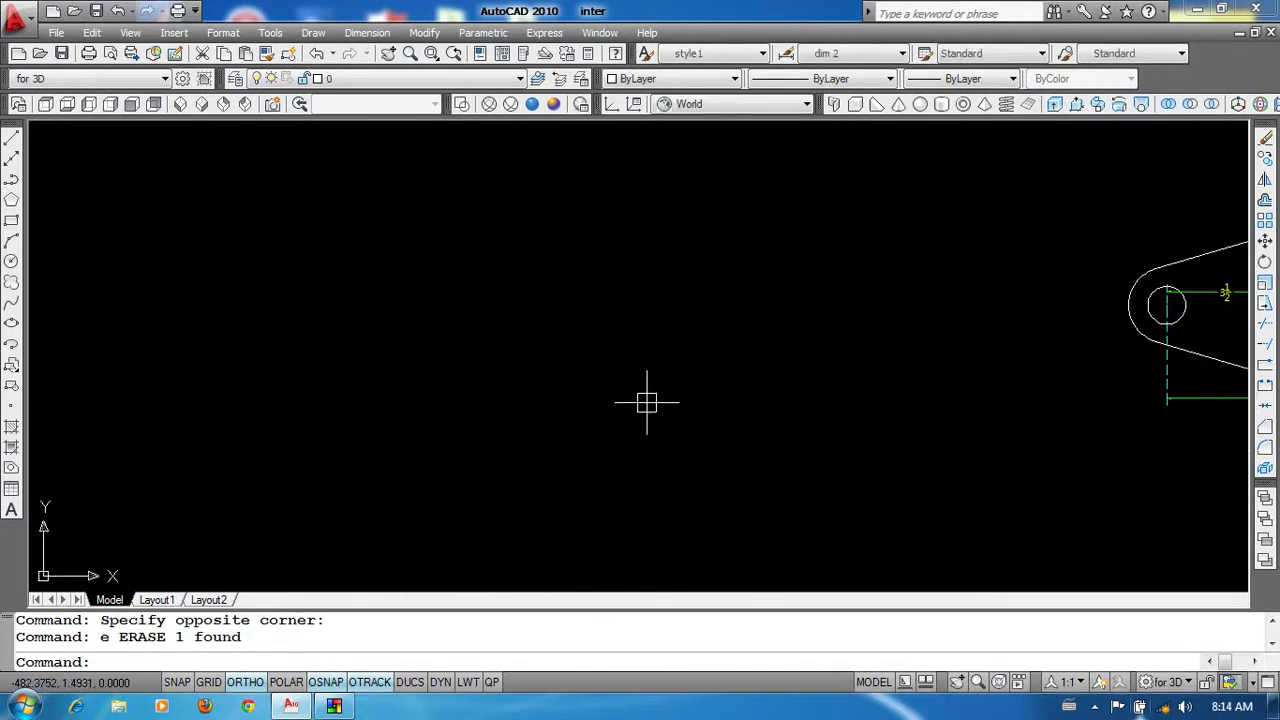
Step: Start a new circle centred in the empty space left of the plate
{"action": "type", "text": "c"}
{"action": "key", "text": "Return"}
{"action": "left_click", "coordinate": [628, 371]}
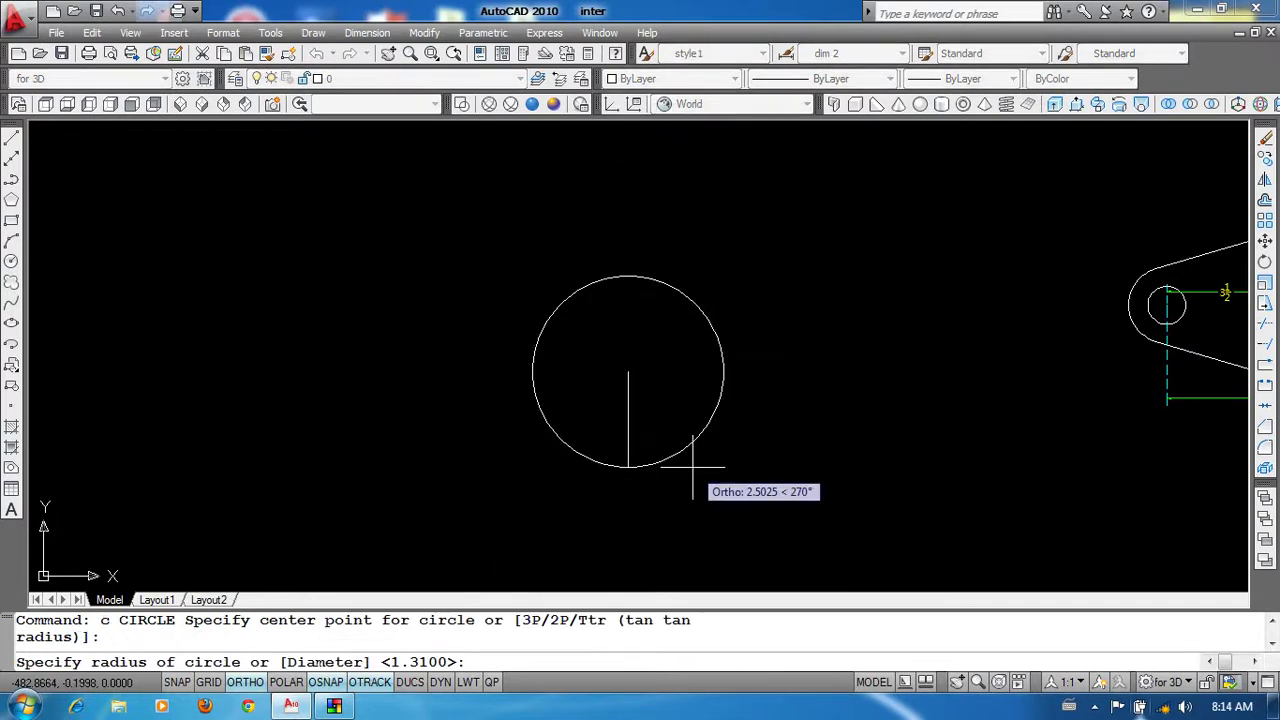
{"action": "type", "text": "d"}
Step: Give the new circle a diameter of 2-5/8
{"action": "key", "text": "Return"}
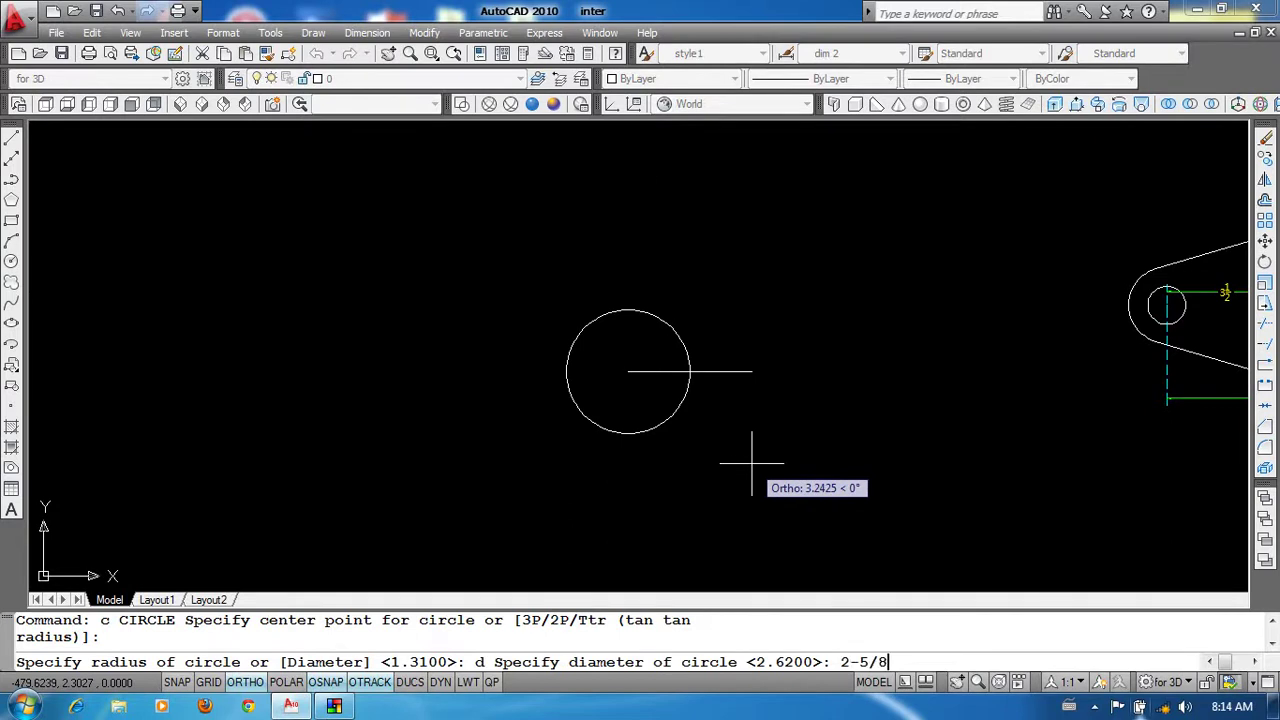
{"action": "key", "text": "Return"}
{"action": "scroll", "coordinate": [674, 366], "scroll_direction": "up", "scroll_amount": 3}
{"action": "mouse_move", "coordinate": [674, 366]}
{"action": "middle_mouse_down"}
{"action": "mouse_move", "coordinate": [666, 391]}
{"action": "mouse_move", "coordinate": [540, 420]}
{"action": "mouse_move", "coordinate": [683, 364]}
{"action": "middle_mouse_up"}
{"action": "scroll", "coordinate": [683, 364], "scroll_direction": "down", "scroll_amount": 4}
{"action": "scroll", "coordinate": [686, 320], "scroll_direction": "up", "scroll_amount": 2}
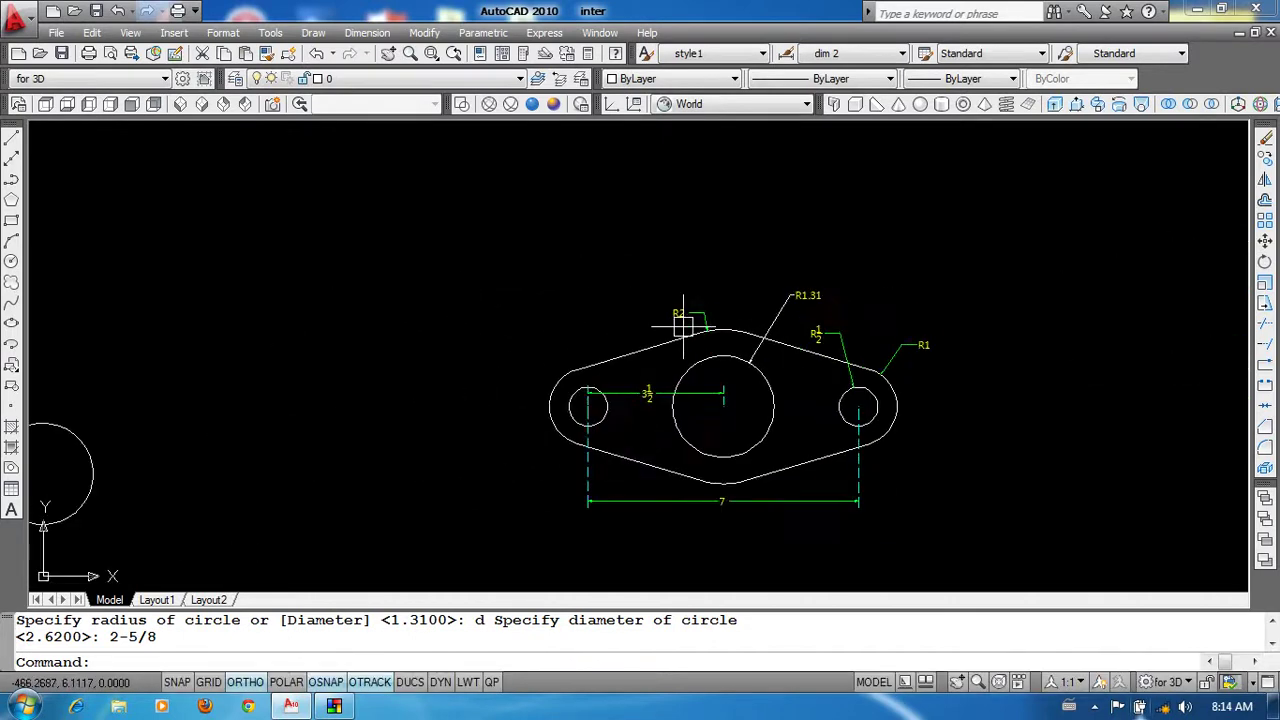
{"action": "scroll", "coordinate": [694, 305], "scroll_direction": "up", "scroll_amount": 2}
{"action": "left_click", "coordinate": [771, 318]}
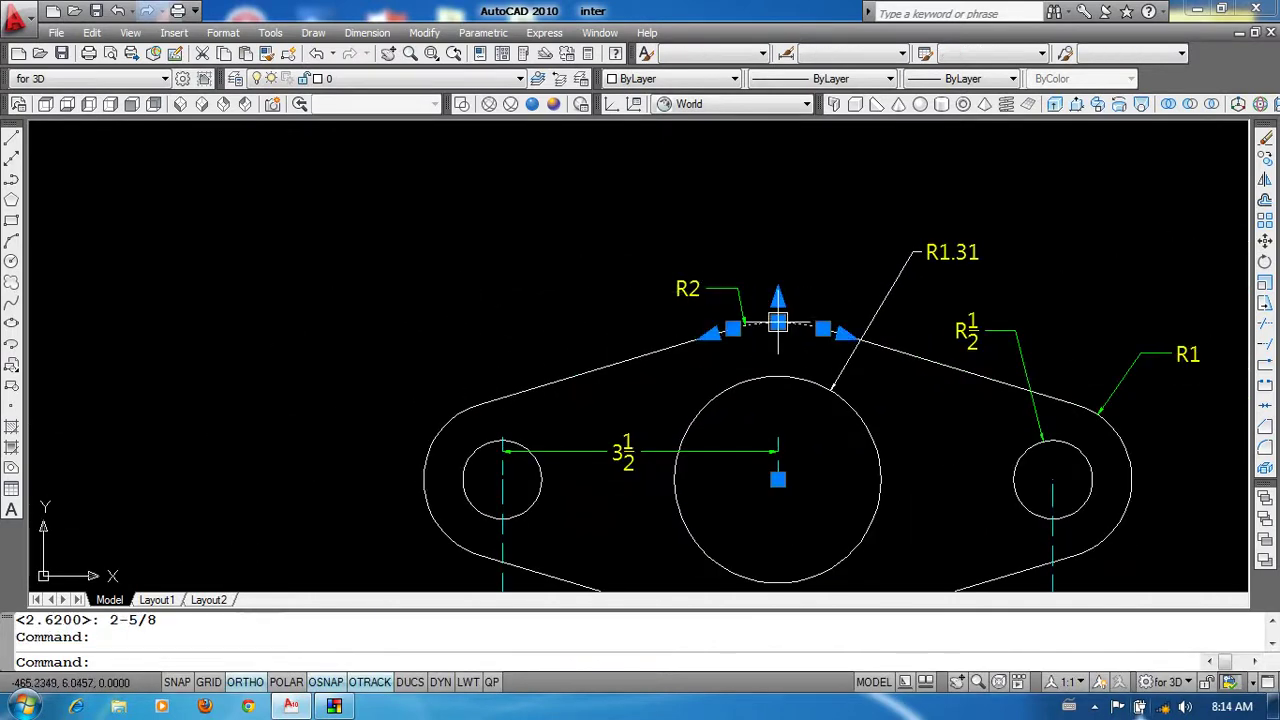
{"action": "middle_click_drag", "start_coordinate": [771, 318], "coordinate": [776, 212]}
{"action": "key", "text": "Escape"}
{"action": "scroll", "coordinate": [678, 340], "scroll_direction": "down", "scroll_amount": 2}
{"action": "middle_click_drag", "start_coordinate": [340, 380], "coordinate": [677, 394]}
{"action": "scroll", "coordinate": [609, 380], "scroll_direction": "up", "scroll_amount": 2}
Step: Draw a radius-2 circle snapped to the first circle's centre
{"action": "type", "text": "c"}
{"action": "key", "text": "Return"}
{"action": "scroll", "coordinate": [579, 361], "scroll_direction": "up", "scroll_amount": 3}
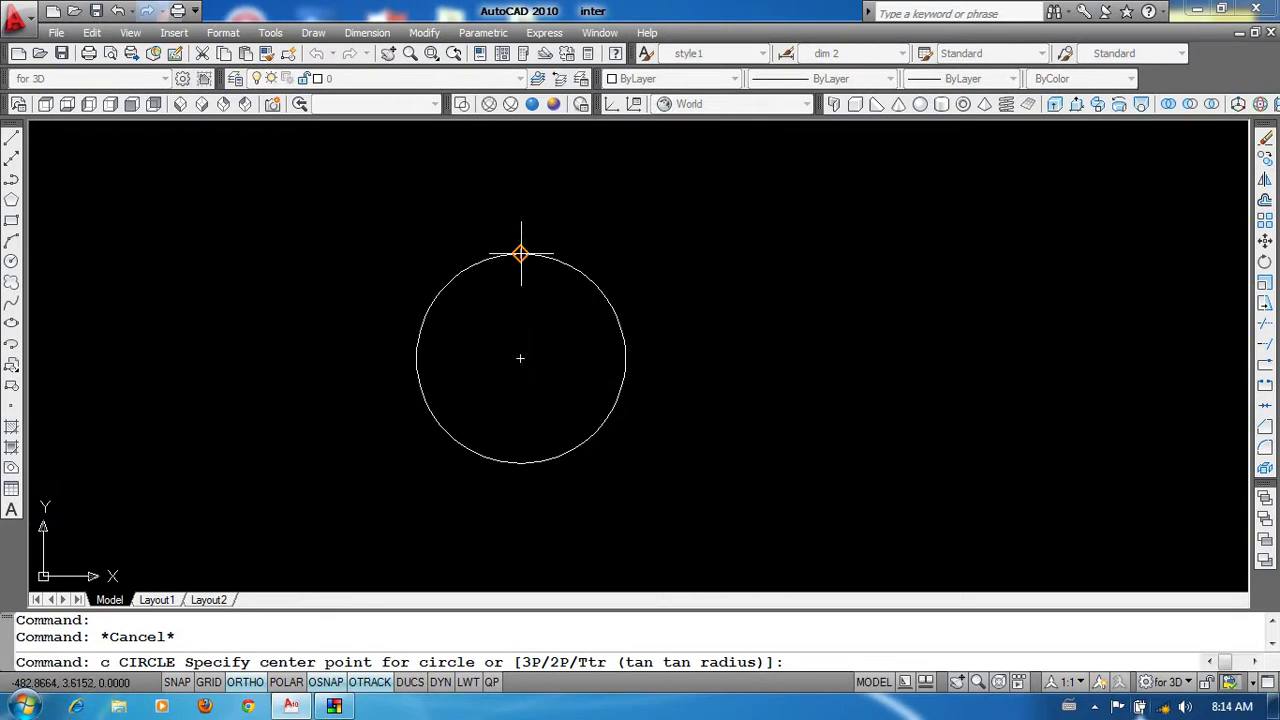
{"action": "middle_click_drag", "start_coordinate": [521, 368], "coordinate": [511, 356]}
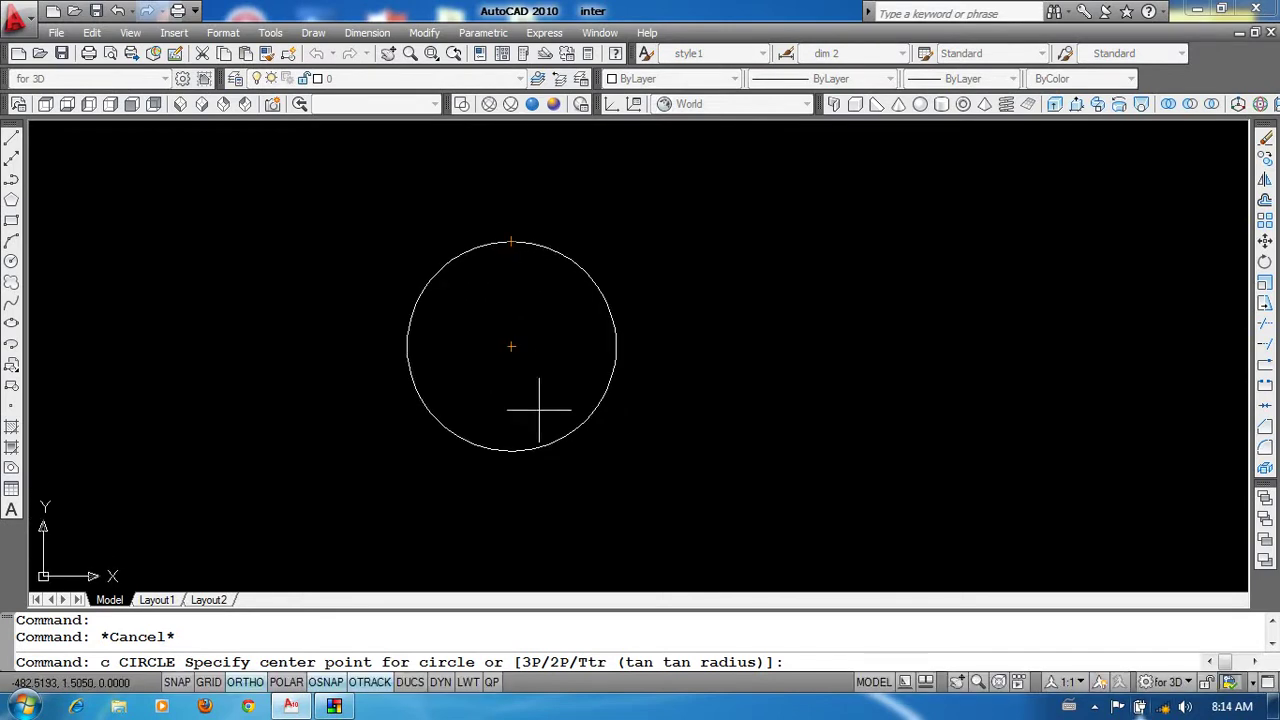
{"action": "right_click", "coordinate": [336, 681]}
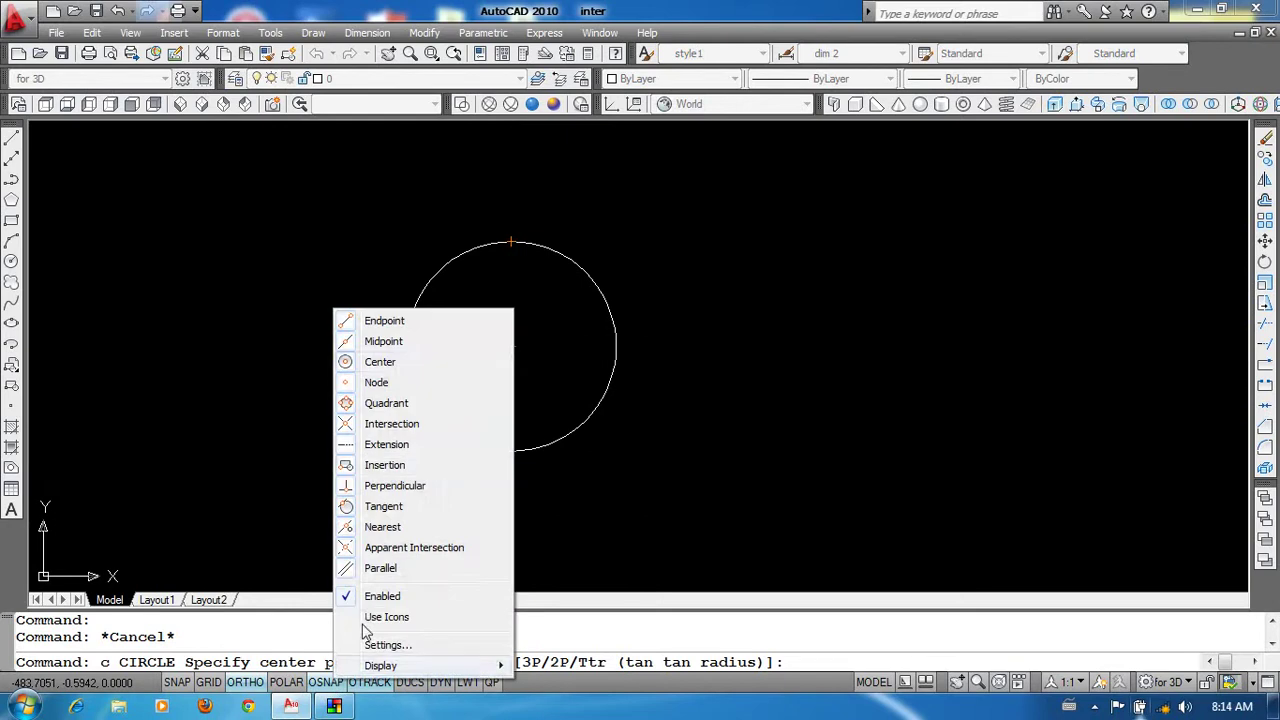
{"action": "left_click", "coordinate": [455, 445]}
{"action": "middle_click_drag", "start_coordinate": [640, 418], "coordinate": [683, 417]}
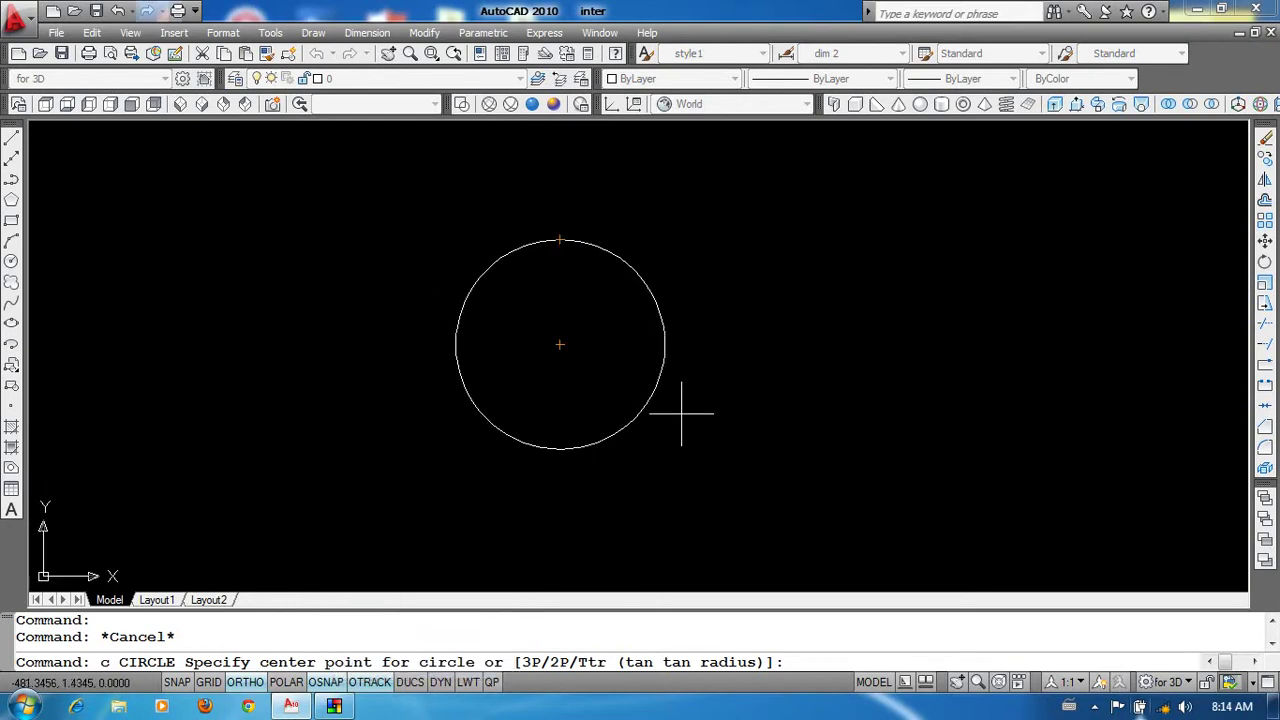
{"action": "left_click", "coordinate": [560, 344]}
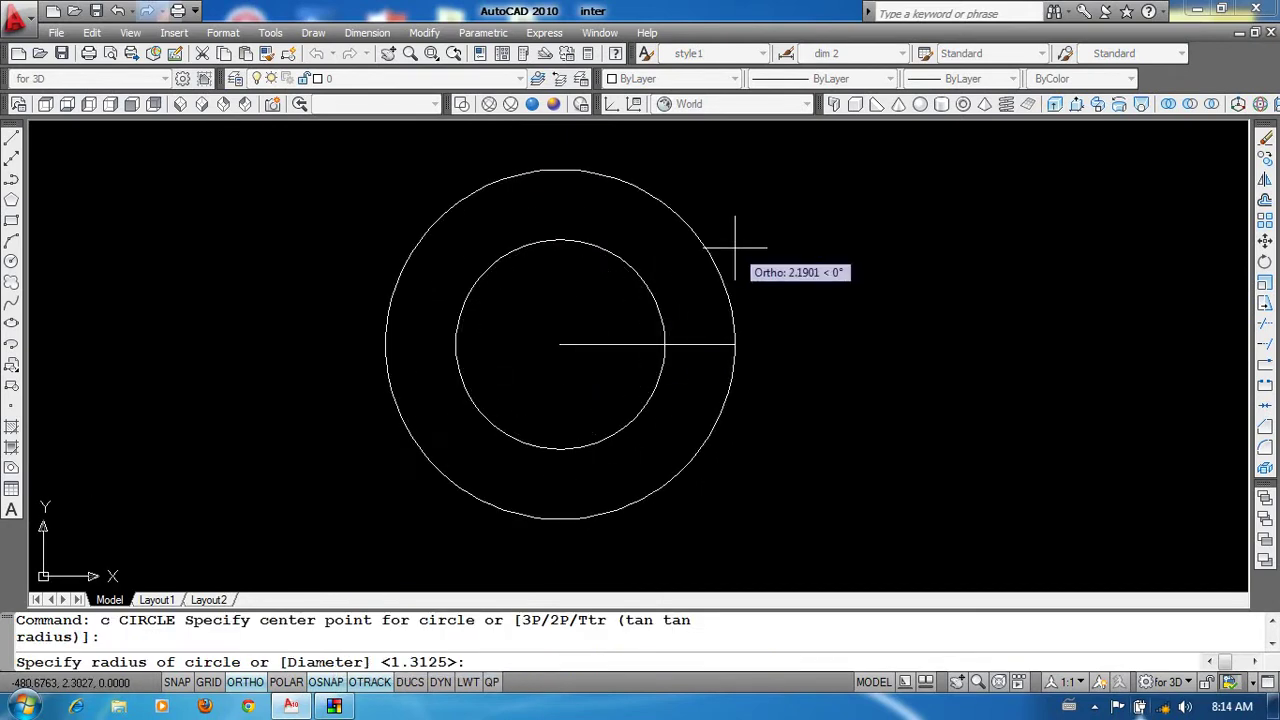
{"action": "type", "text": "2"}
{"action": "key", "text": "Return"}
Step: Zoom out to frame the ring and the reference plate together, and start LINE
{"action": "scroll", "coordinate": [737, 250], "scroll_direction": "down", "scroll_amount": 4}
{"action": "middle_click_drag", "start_coordinate": [734, 363], "coordinate": [529, 366]}
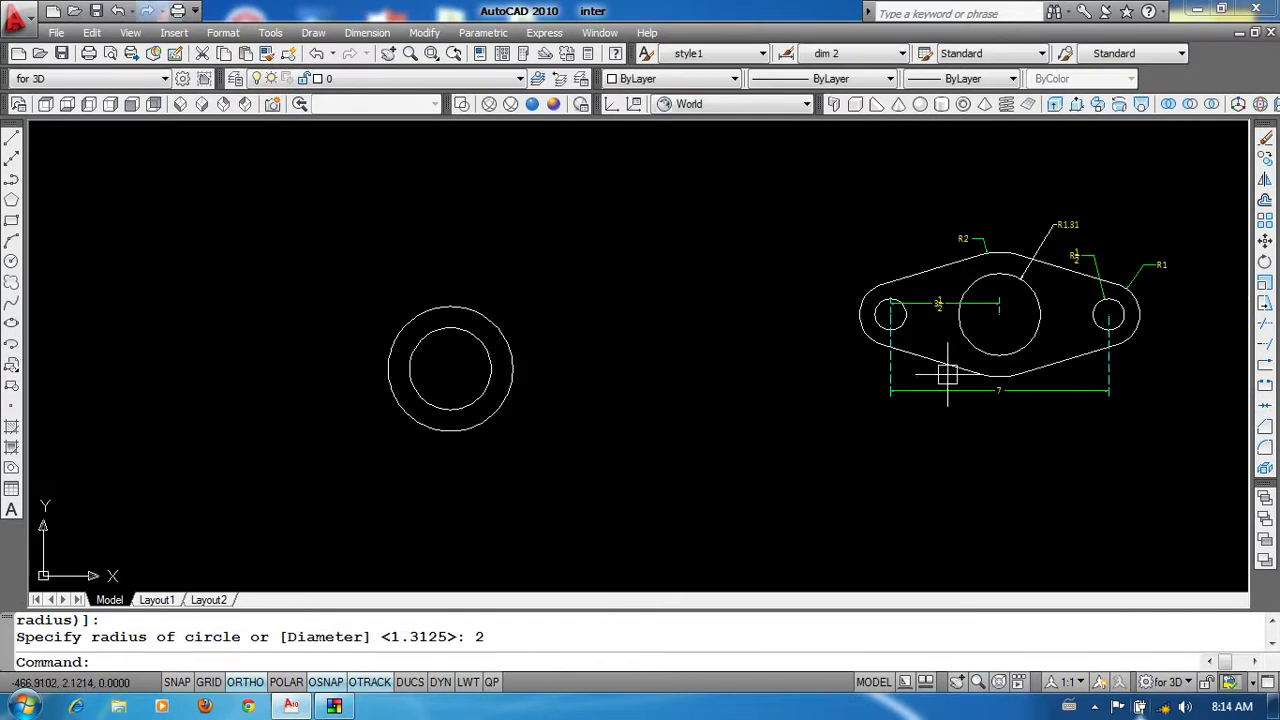
{"action": "scroll", "coordinate": [1017, 317], "scroll_direction": "up", "scroll_amount": 5}
{"action": "scroll", "coordinate": [928, 263], "scroll_direction": "up", "scroll_amount": 2}
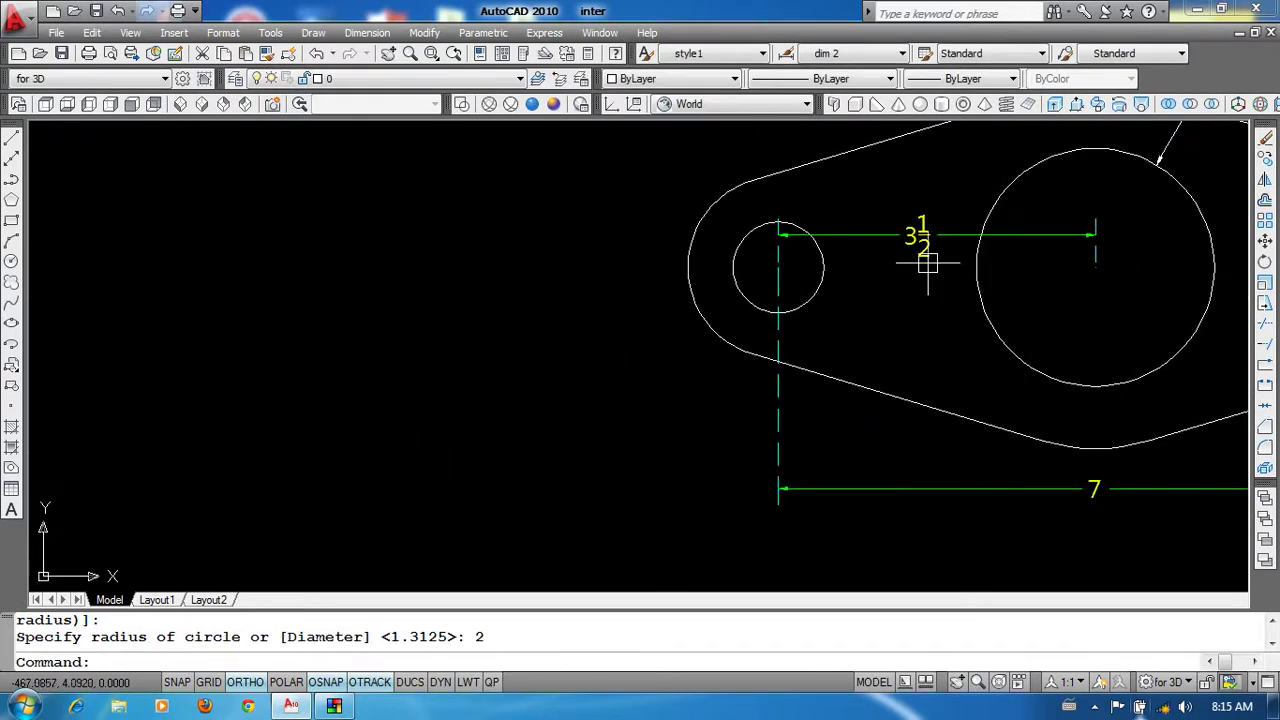
{"action": "scroll", "coordinate": [940, 320], "scroll_direction": "down", "scroll_amount": 4}
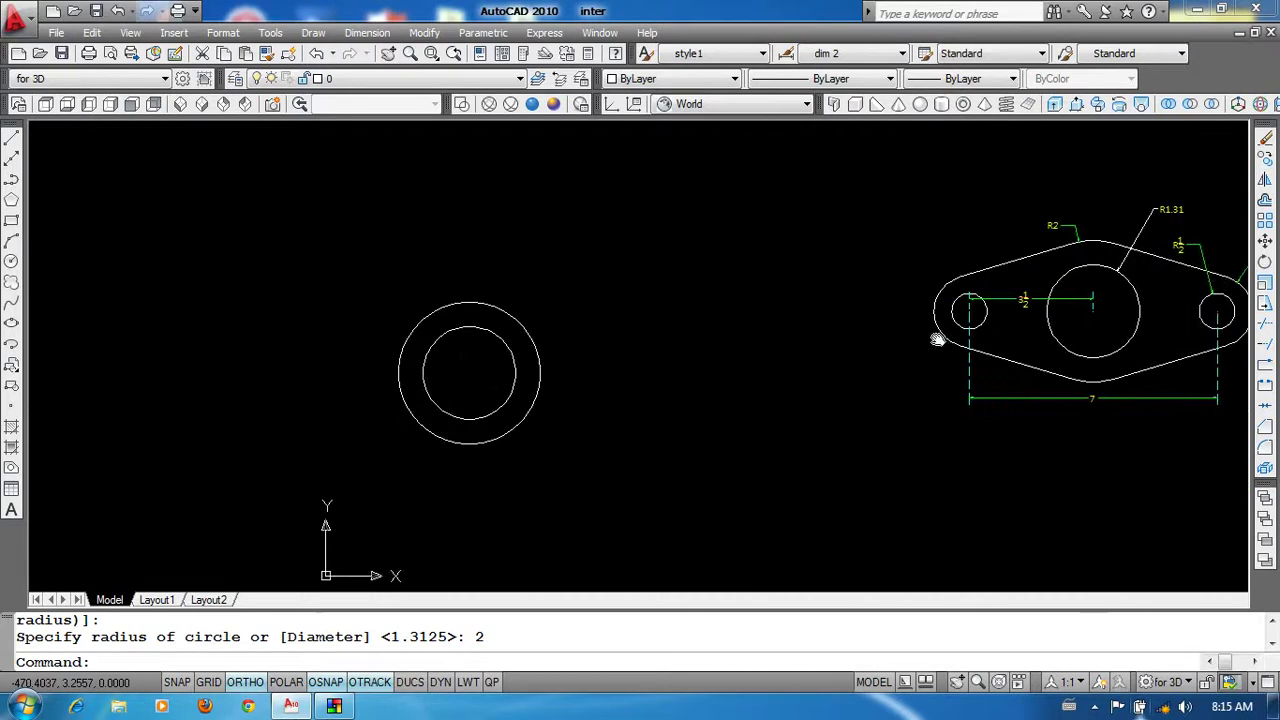
{"action": "middle_click_drag", "start_coordinate": [494, 400], "coordinate": [614, 408]}
{"action": "type", "text": "l"}
{"action": "key", "text": "Return"}
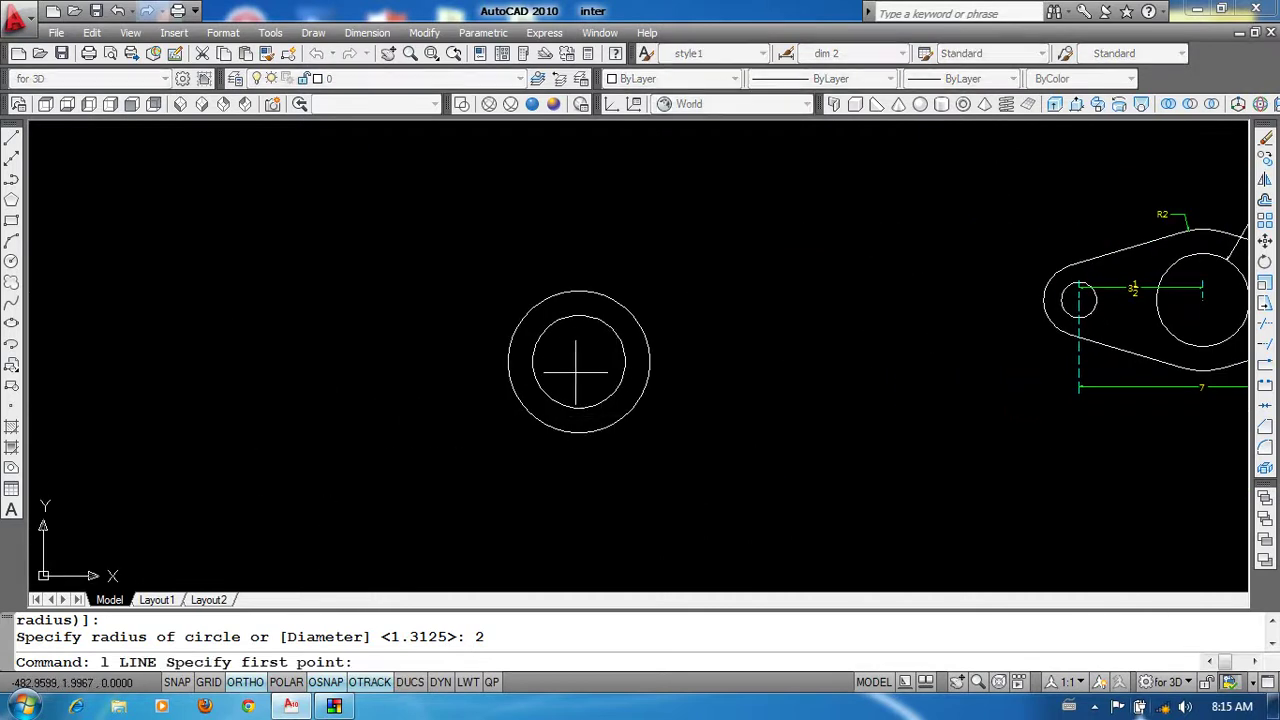
Step: Draw a 3.5-unit construction line leftward from the ring's centre
{"action": "left_click", "coordinate": [579, 362]}
{"action": "type", "text": "3.5"}
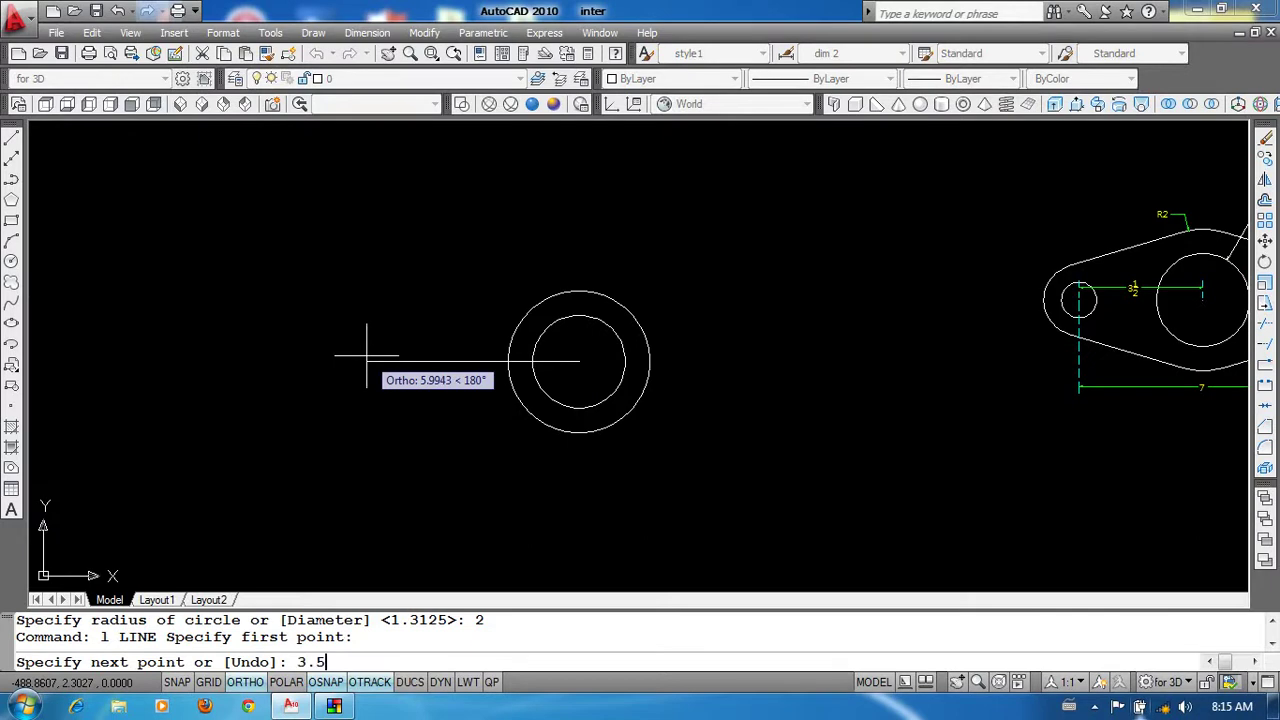
{"action": "key", "text": "Return"}
{"action": "key", "text": "Return"}
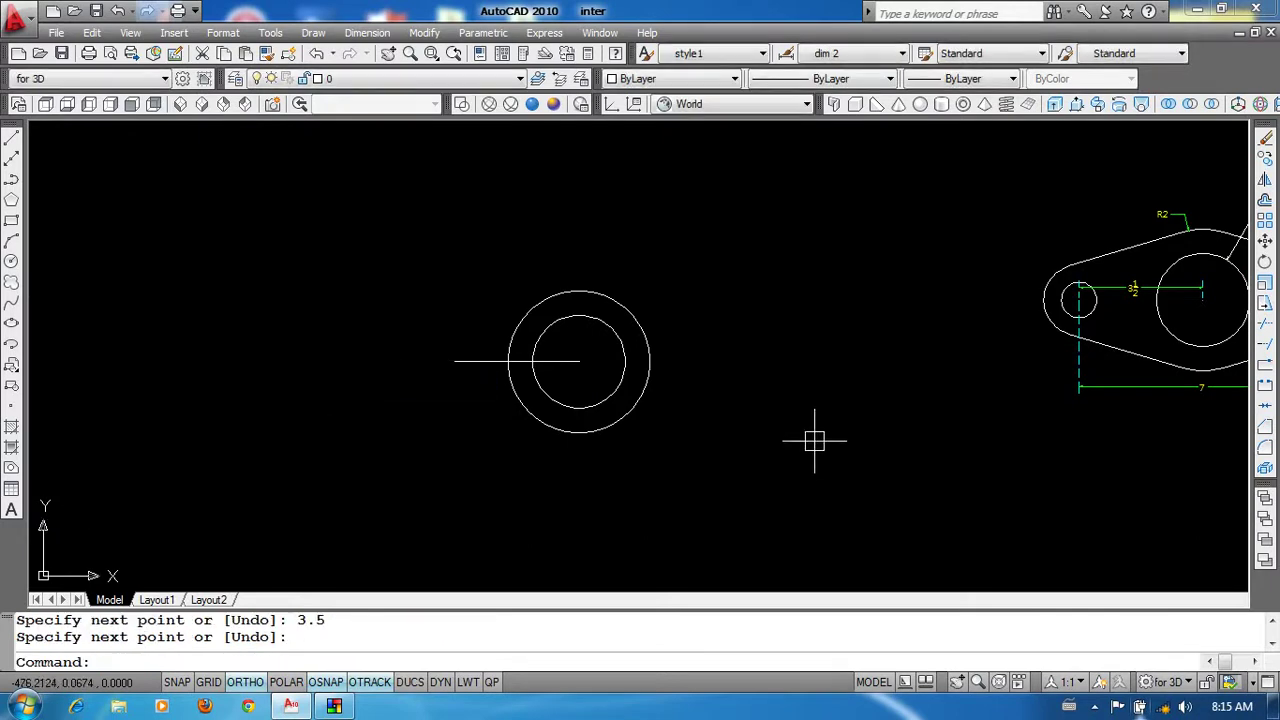
{"action": "middle_click_drag", "start_coordinate": [814, 440], "coordinate": [680, 420]}
{"action": "scroll", "coordinate": [943, 329], "scroll_direction": "up", "scroll_amount": 2}
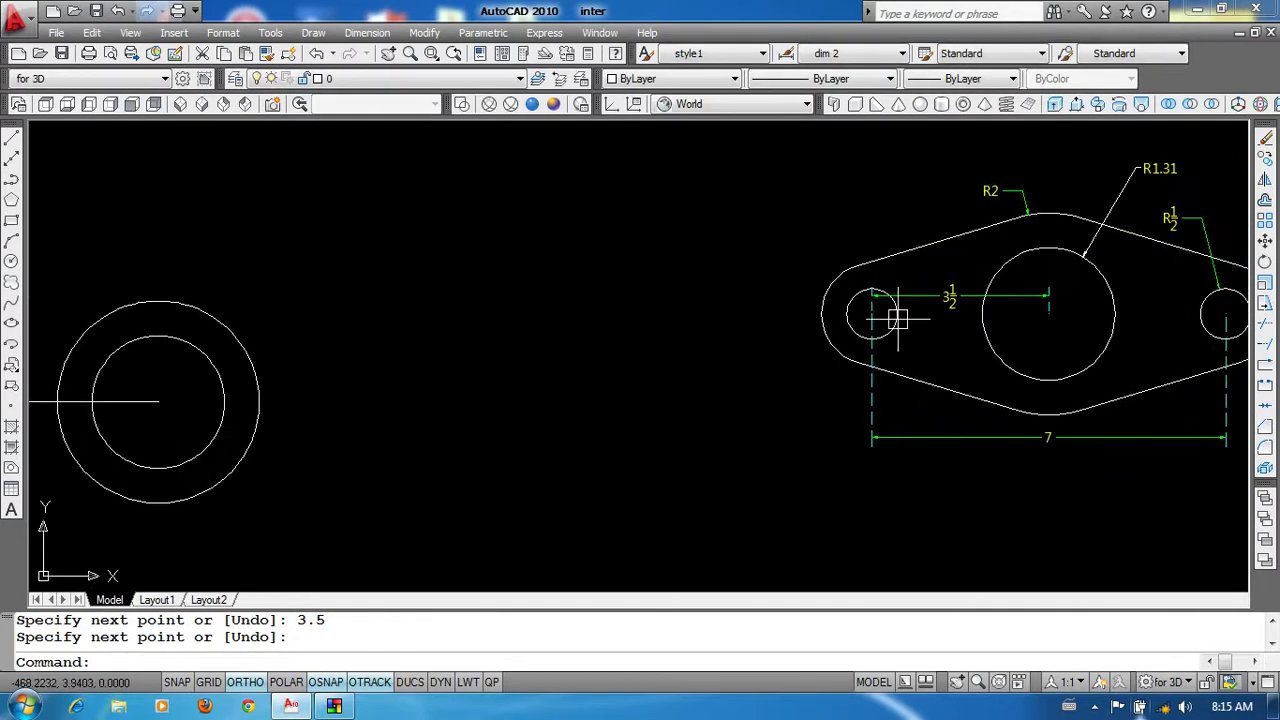
{"action": "middle_click_drag", "start_coordinate": [897, 319], "coordinate": [651, 329]}
{"action": "scroll", "coordinate": [951, 363], "scroll_direction": "up", "scroll_amount": 2}
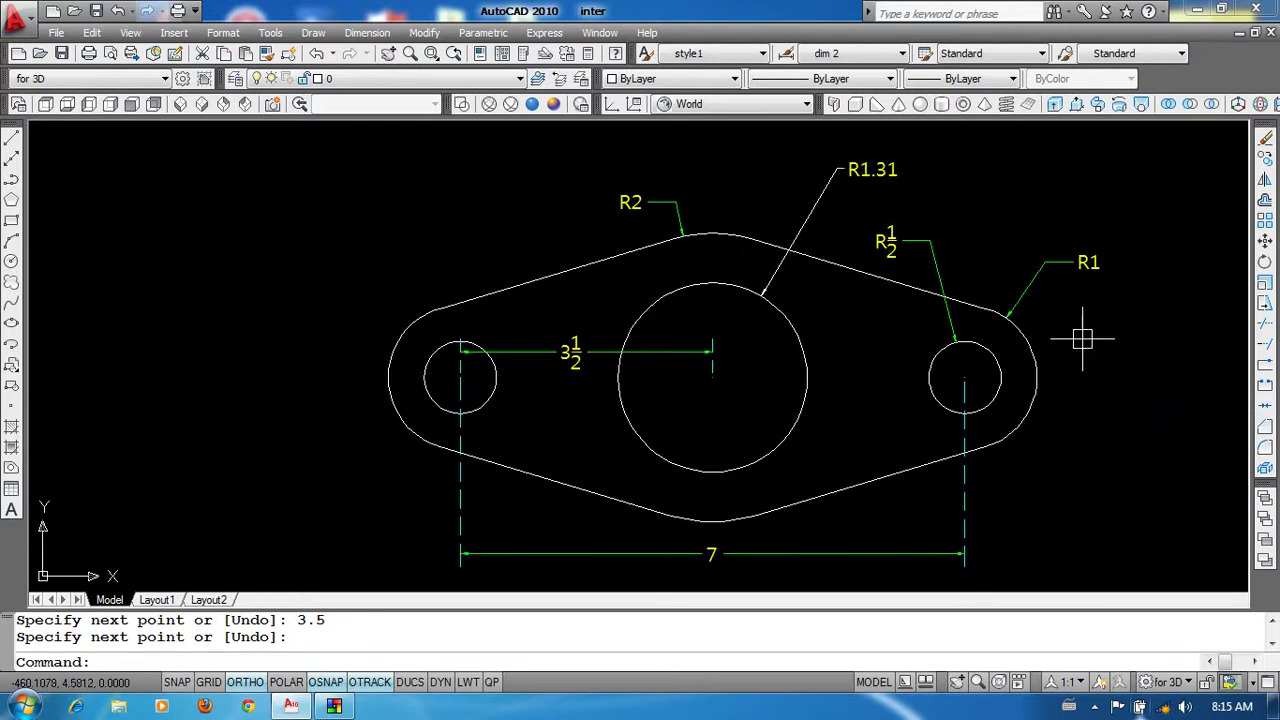
{"action": "scroll", "coordinate": [1080, 290], "scroll_direction": "up", "scroll_amount": 1}
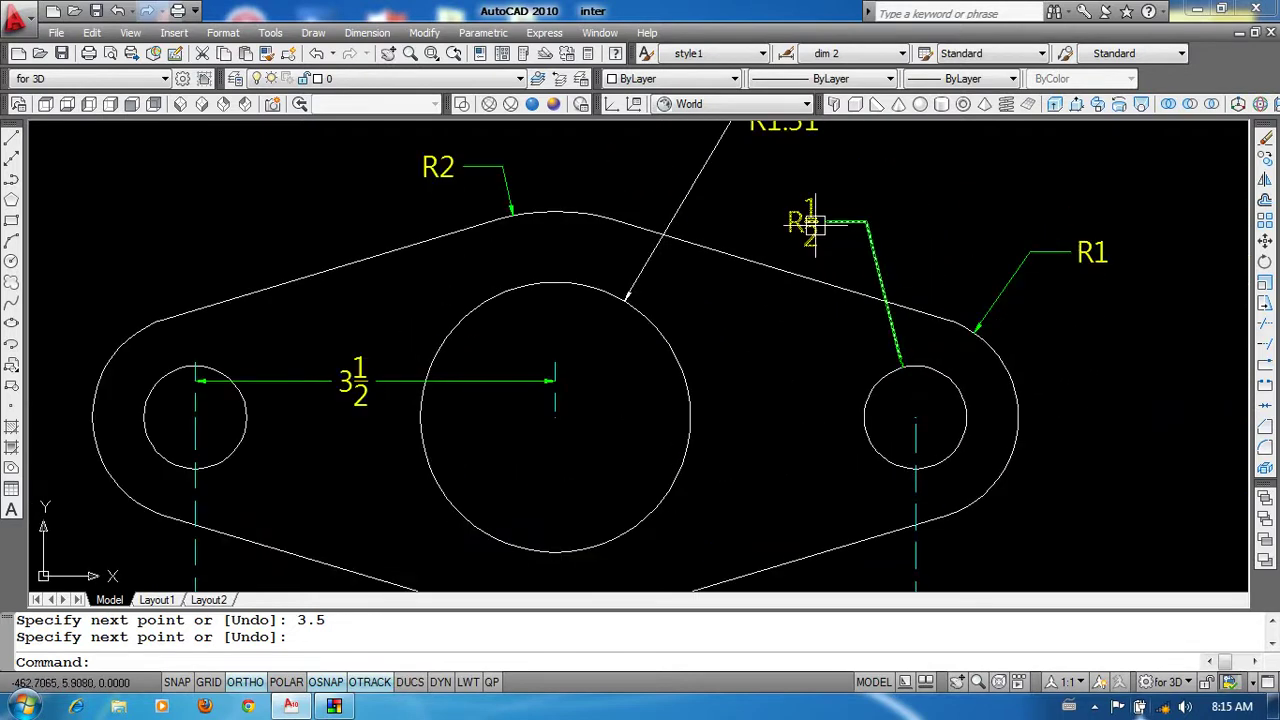
{"action": "scroll", "coordinate": [1100, 340], "scroll_direction": "down", "scroll_amount": 3}
{"action": "mouse_move", "coordinate": [290, 425]}
{"action": "middle_mouse_down"}
{"action": "mouse_move", "coordinate": [457, 423]}
{"action": "mouse_move", "coordinate": [686, 363]}
{"action": "middle_mouse_up"}
Step: Draw concentric circles of radius 0.5 and 1 at the construction line's left end
{"action": "type", "text": "c"}
{"action": "key", "text": "Return"}
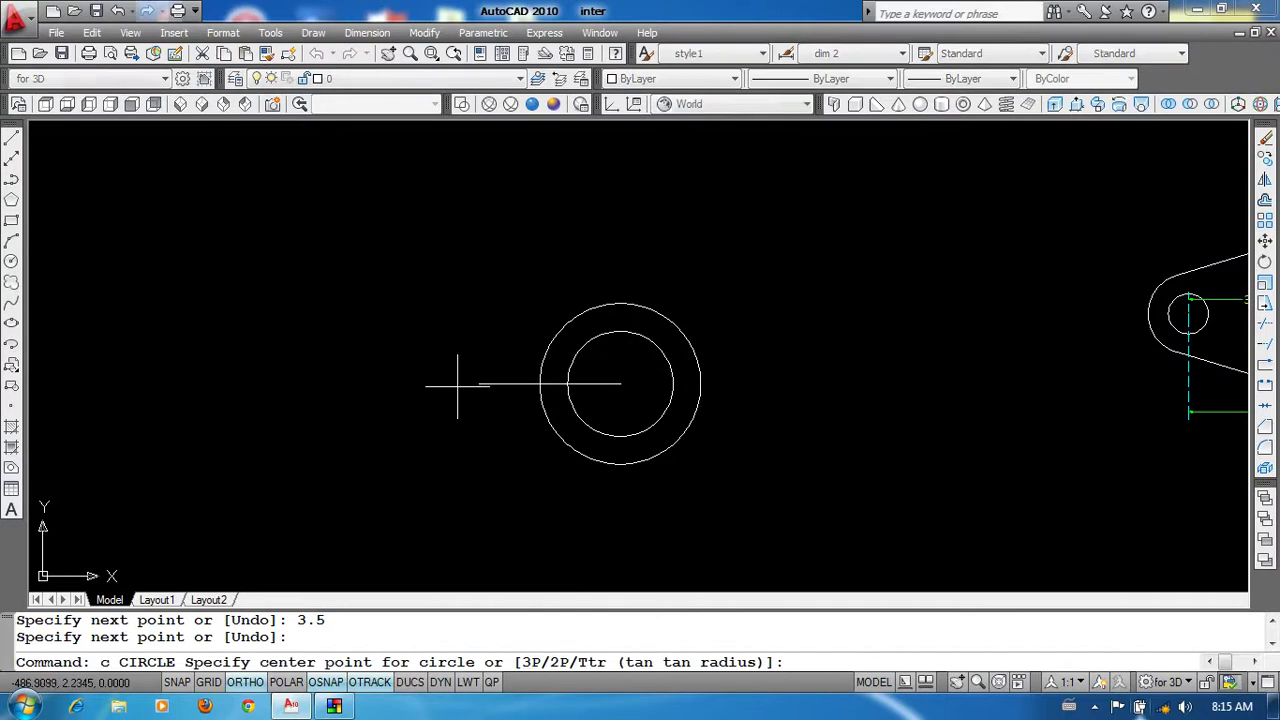
{"action": "left_click", "coordinate": [479, 383]}
{"action": "type", "text": "5"}
{"action": "key", "text": "Return"}
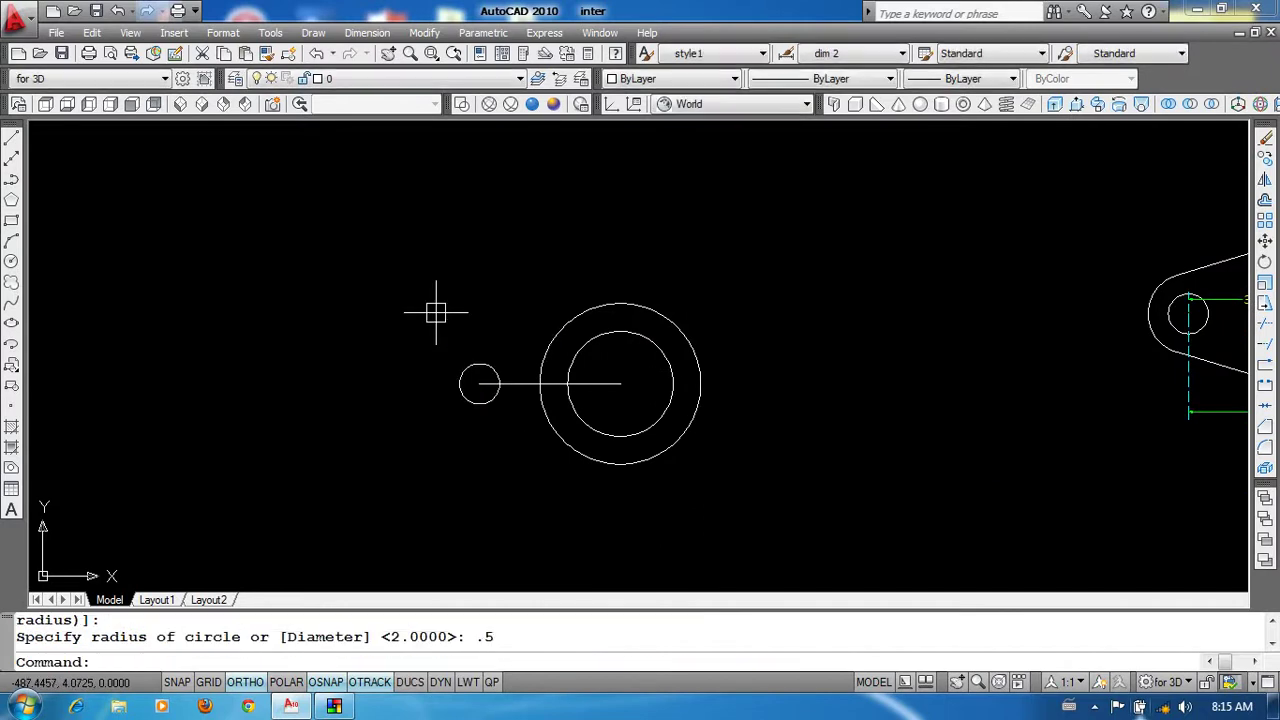
{"action": "key", "text": "Return"}
{"action": "key", "text": "Escape"}
{"action": "key", "text": "Return"}
{"action": "left_click", "coordinate": [479, 383]}
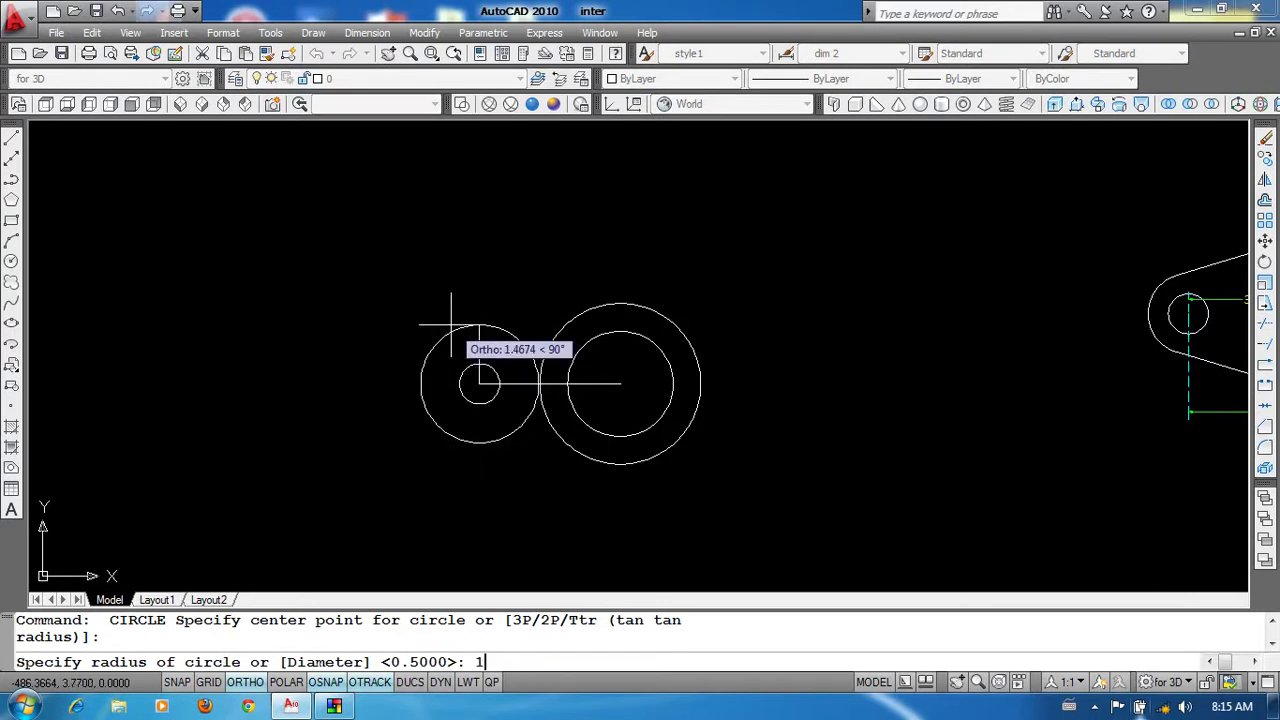
{"action": "key", "text": "Return"}
Step: Erase the construction line and begin a new line
{"action": "left_click", "coordinate": [598, 381]}
{"action": "type", "text": "e"}
{"action": "key", "text": "Return"}
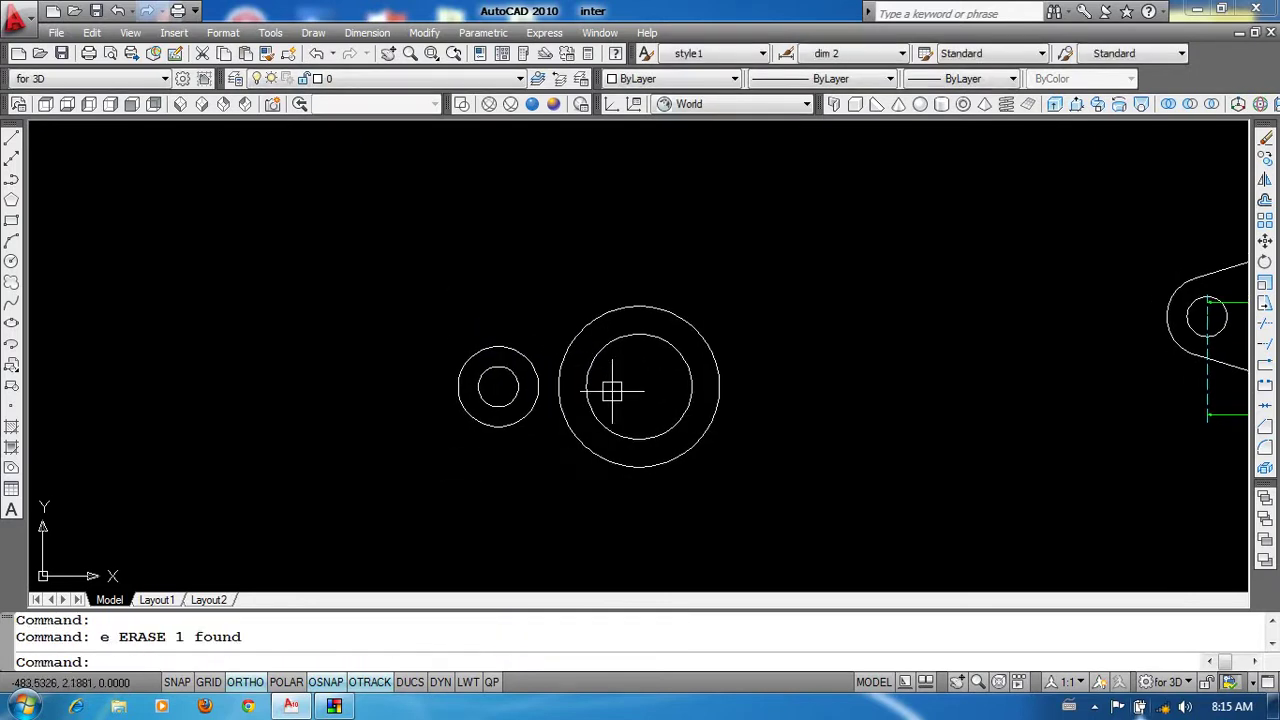
{"action": "type", "text": "l"}
{"action": "key", "text": "Return"}
{"action": "scroll", "coordinate": [542, 345], "scroll_direction": "up", "scroll_amount": 4}
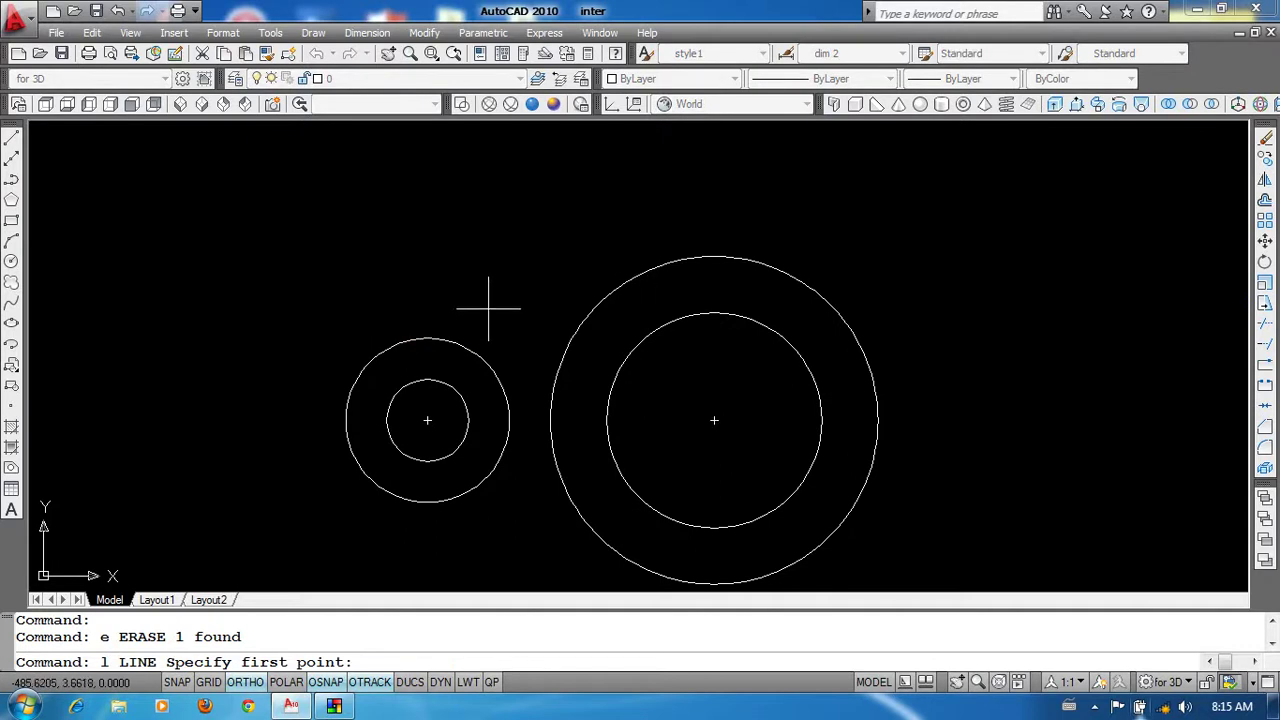
Step: Draw a rough line between the circle tops, then erase it
{"action": "left_click", "coordinate": [427, 338]}
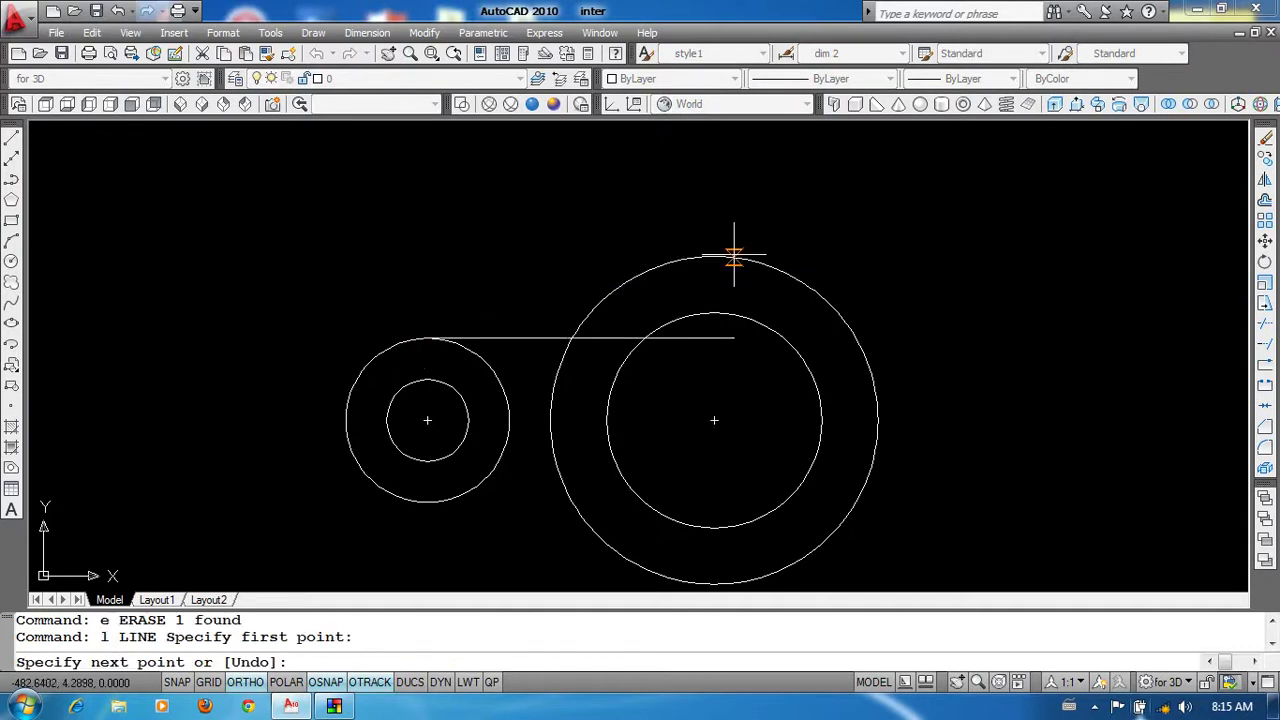
{"action": "left_click", "coordinate": [714, 256]}
{"action": "key", "text": "Return"}
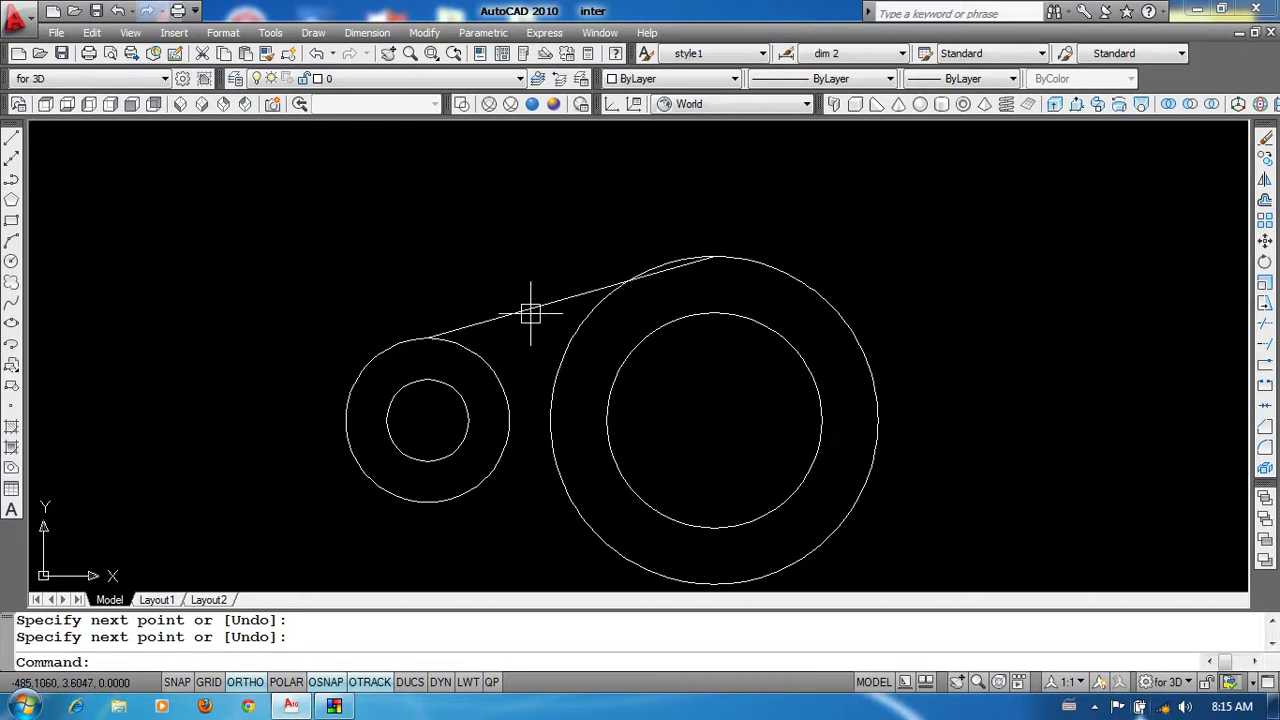
{"action": "left_click", "coordinate": [528, 309]}
{"action": "type", "text": "e"}
{"action": "key", "text": "Return"}
Step: Try the snap shortcut menu and the floating Object Snap toolbar, then close them
{"action": "type", "text": "l"}
{"action": "key", "text": "Return"}
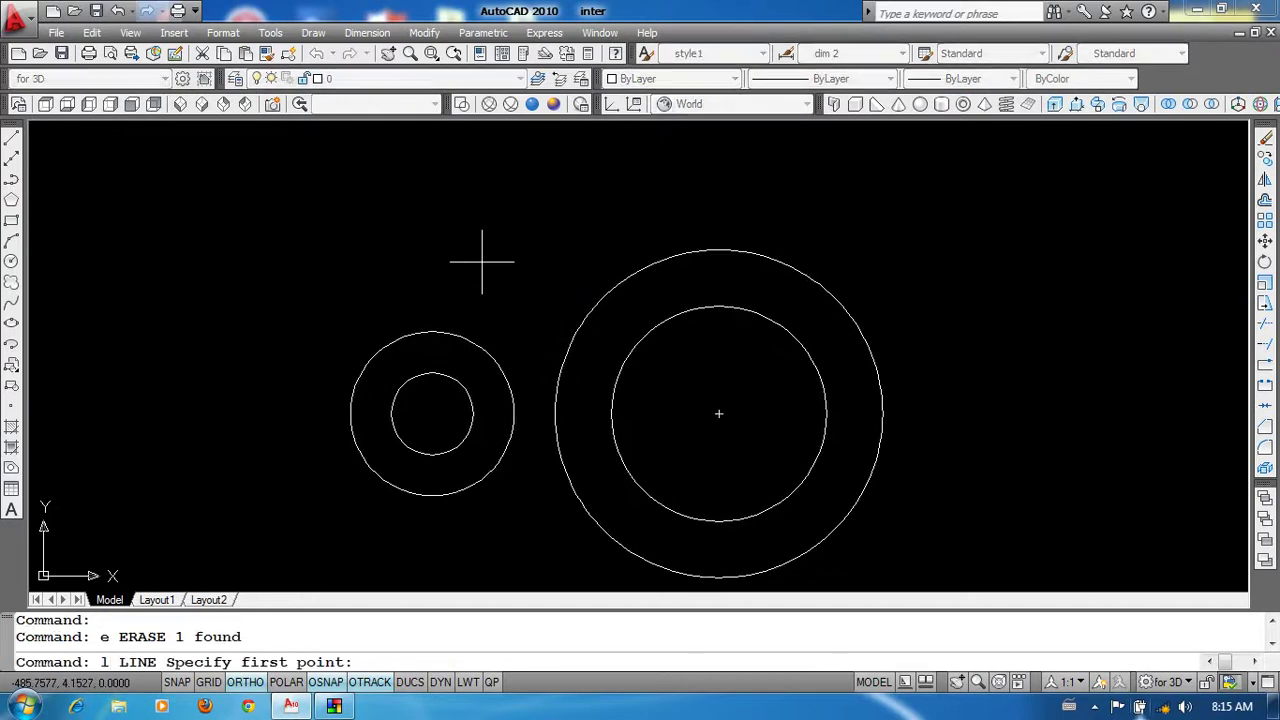
{"action": "right_click", "coordinate": [482, 262], "text": "shift"}
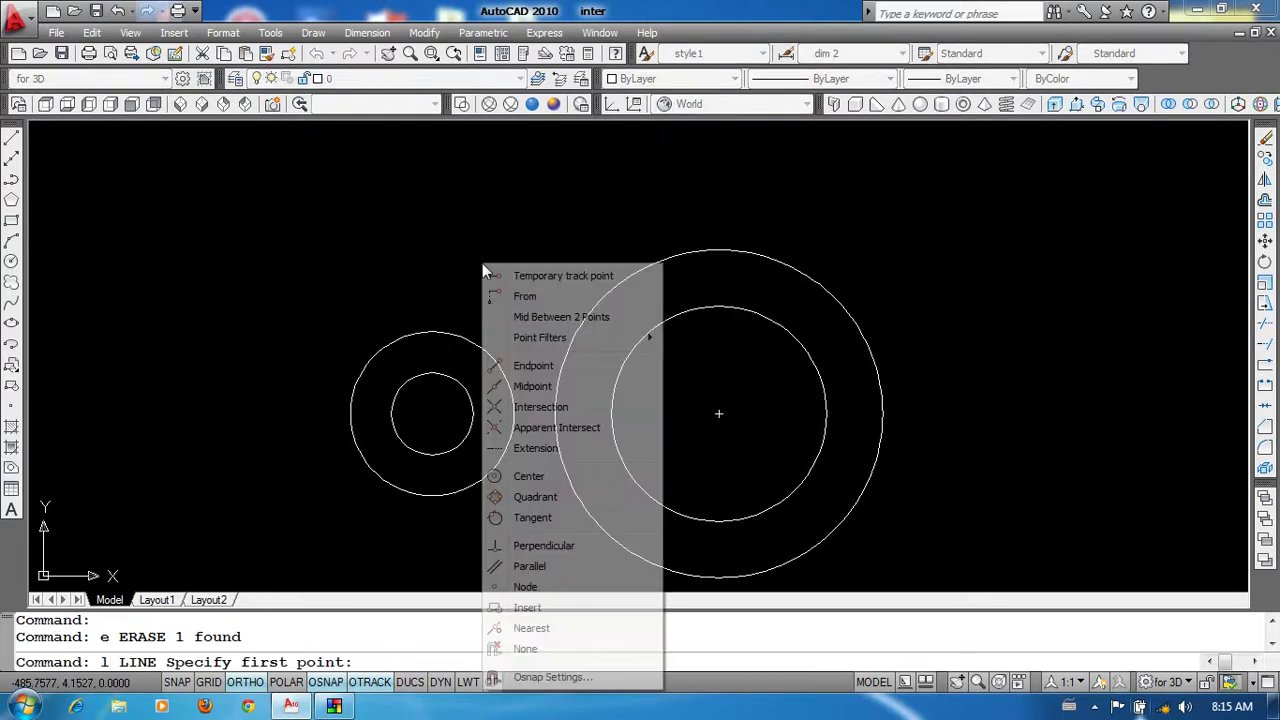
{"action": "left_click", "coordinate": [562, 480]}
{"action": "key", "text": "Escape"}
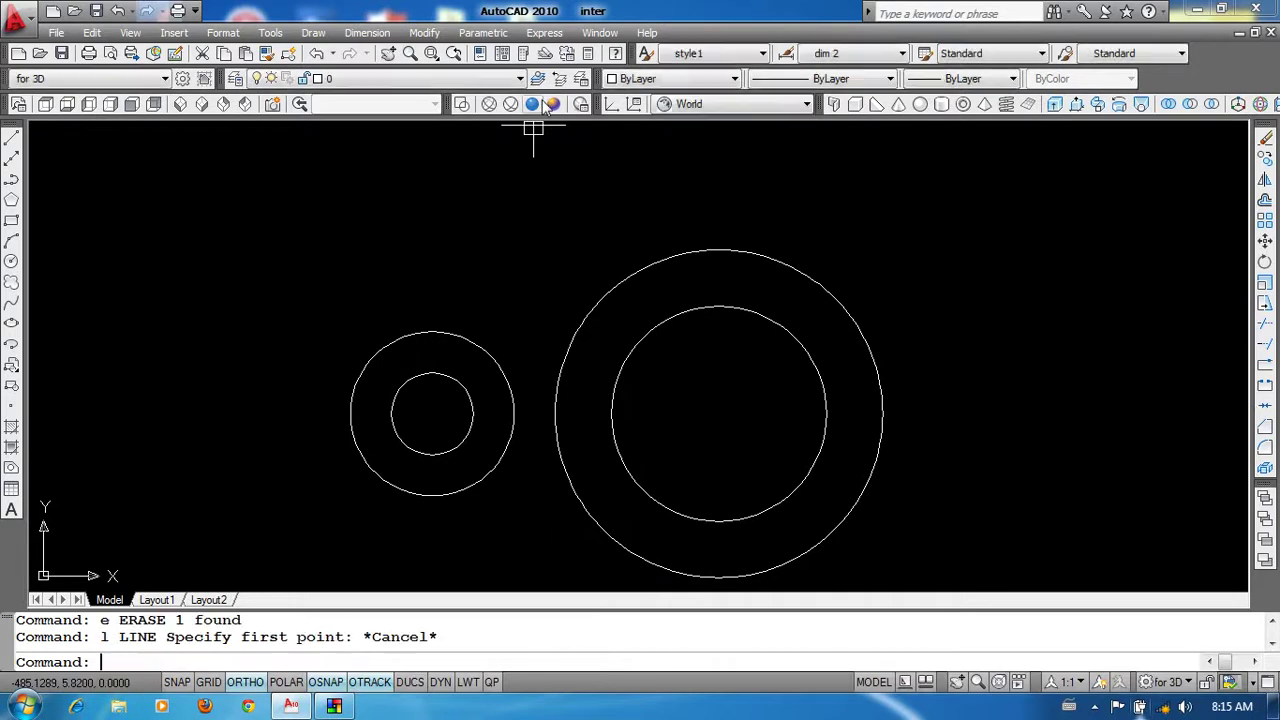
{"action": "right_click", "coordinate": [535, 104]}
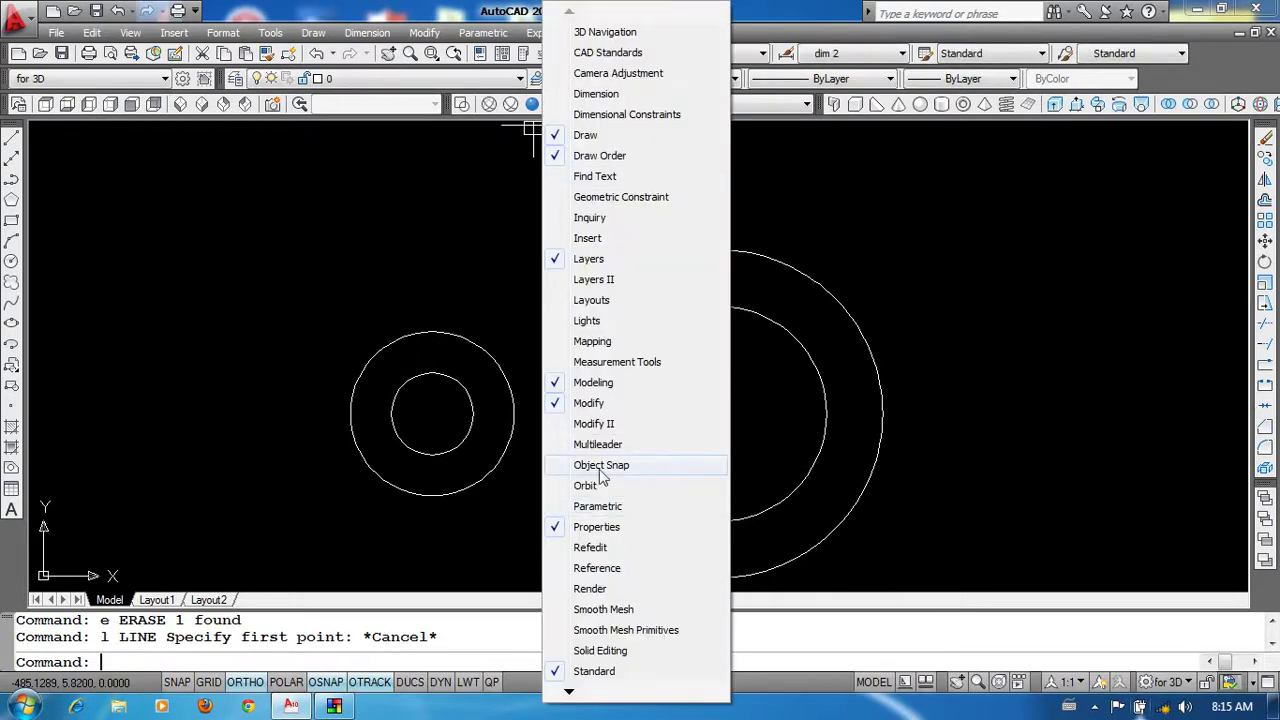
{"action": "left_click", "coordinate": [601, 465]}
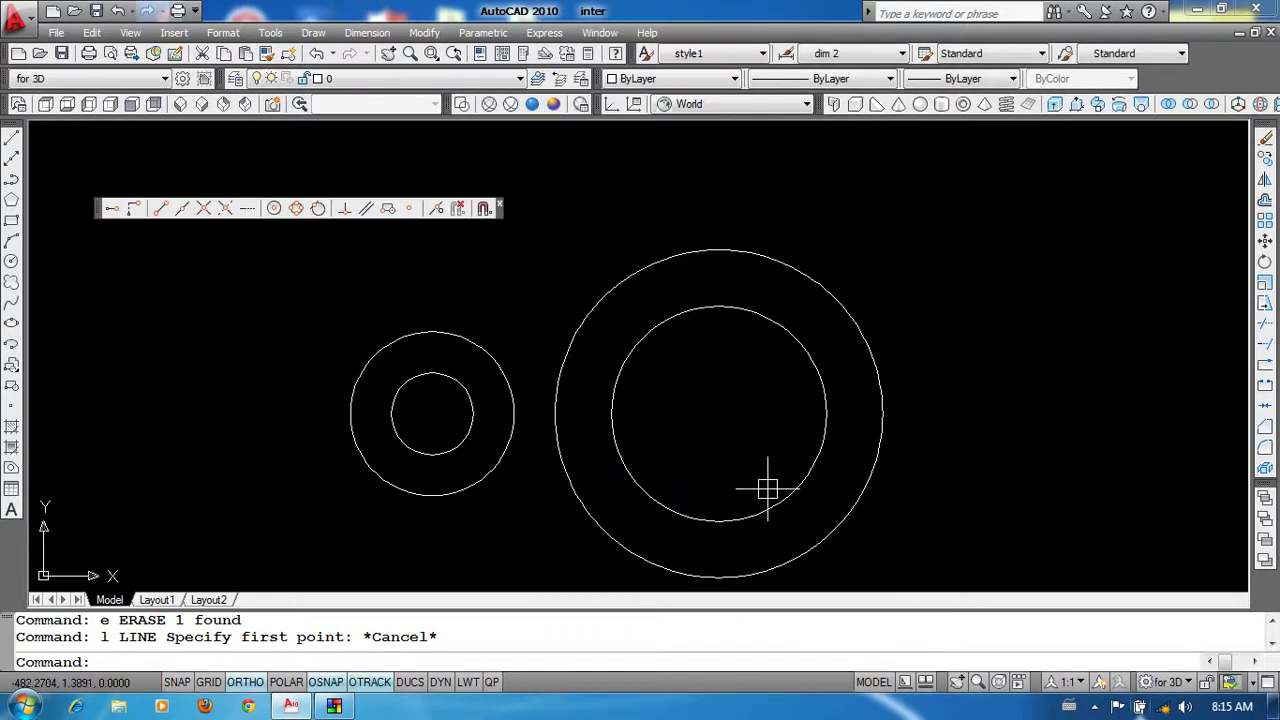
{"action": "left_click", "coordinate": [501, 203]}
{"action": "left_click", "coordinate": [389, 266]}
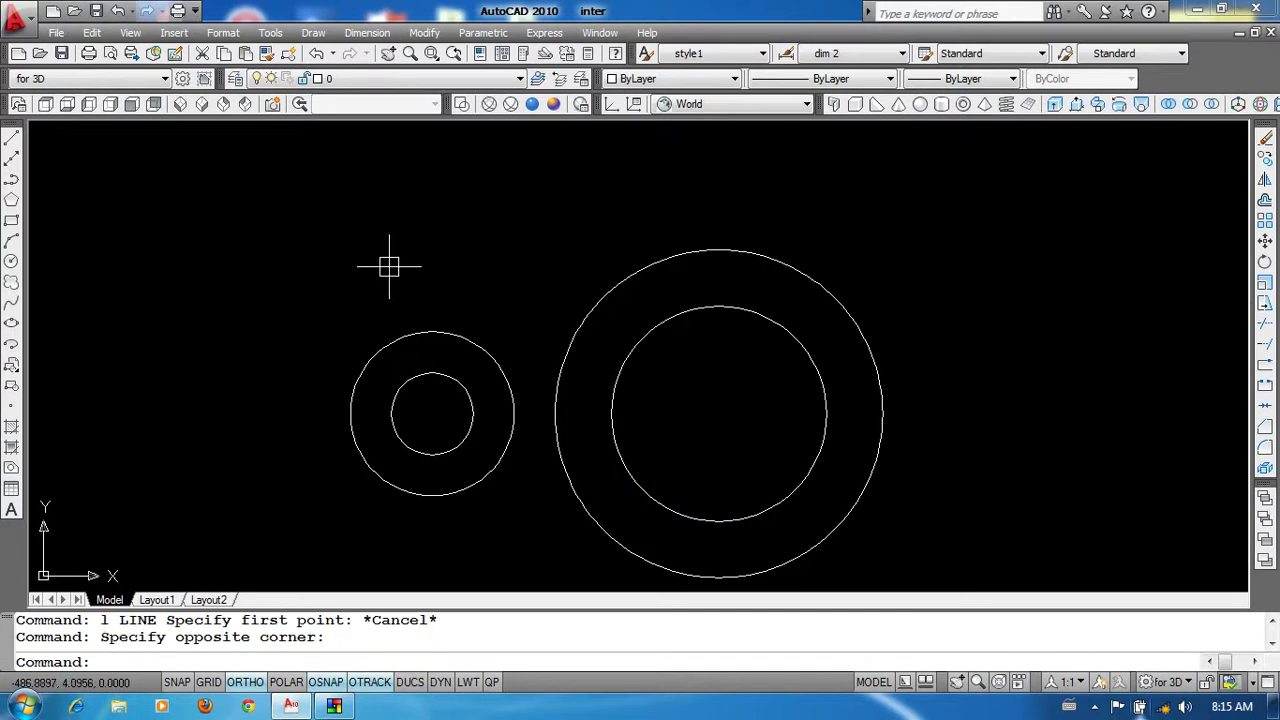
Step: Draw a line tangent to the tops of the radius-1 and radius-2 circles
{"action": "type", "text": "l"}
{"action": "key", "text": "Return"}
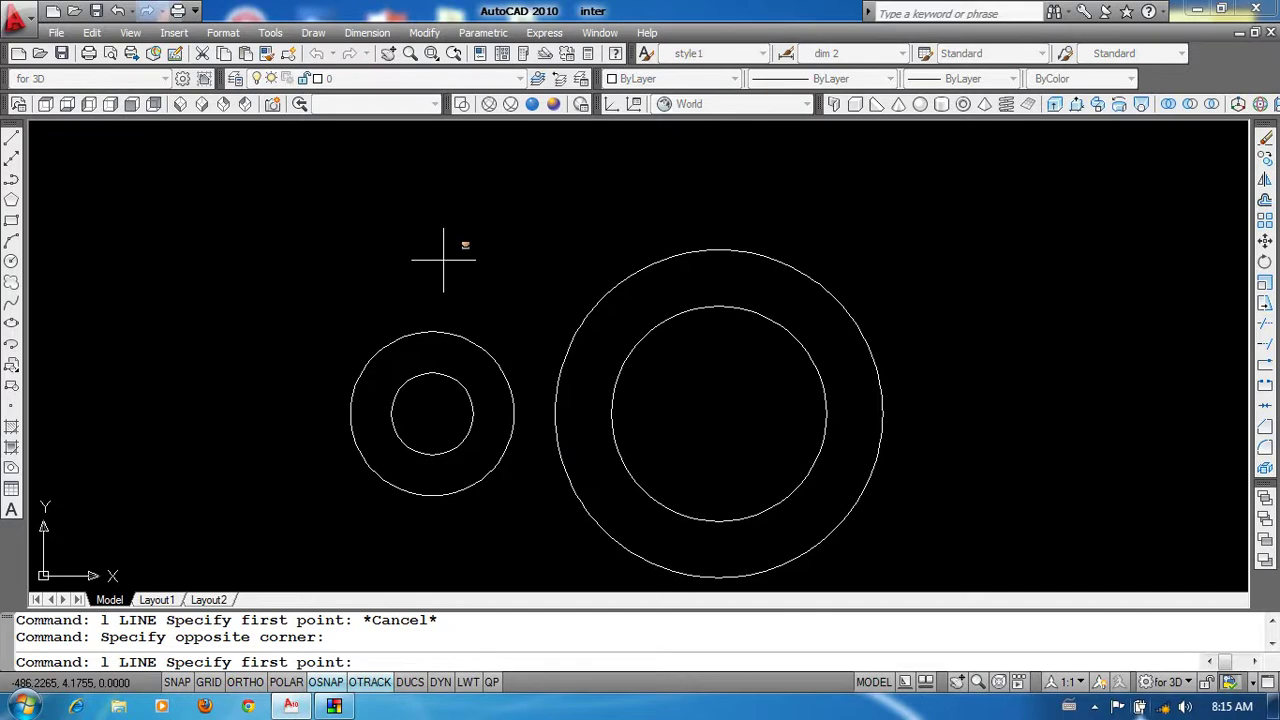
{"action": "right_click", "coordinate": [446, 264], "text": "shift"}
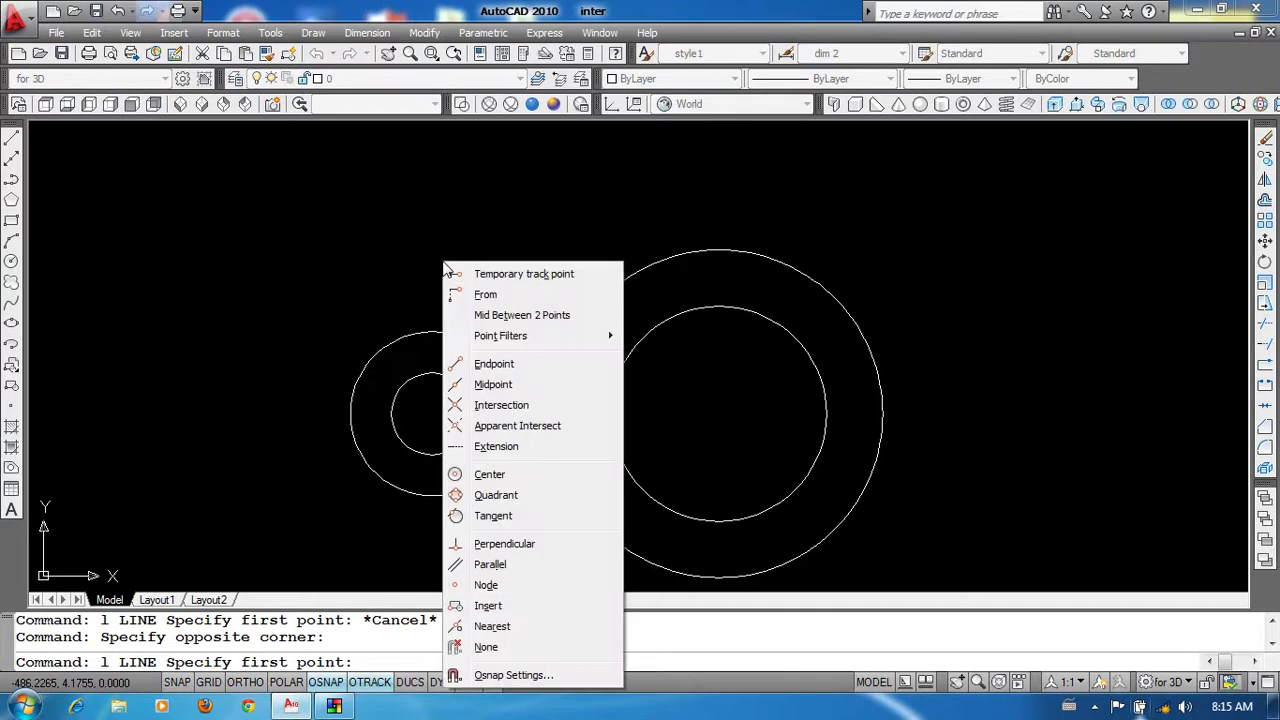
{"action": "left_click", "coordinate": [493, 515]}
{"action": "left_click", "coordinate": [414, 332]}
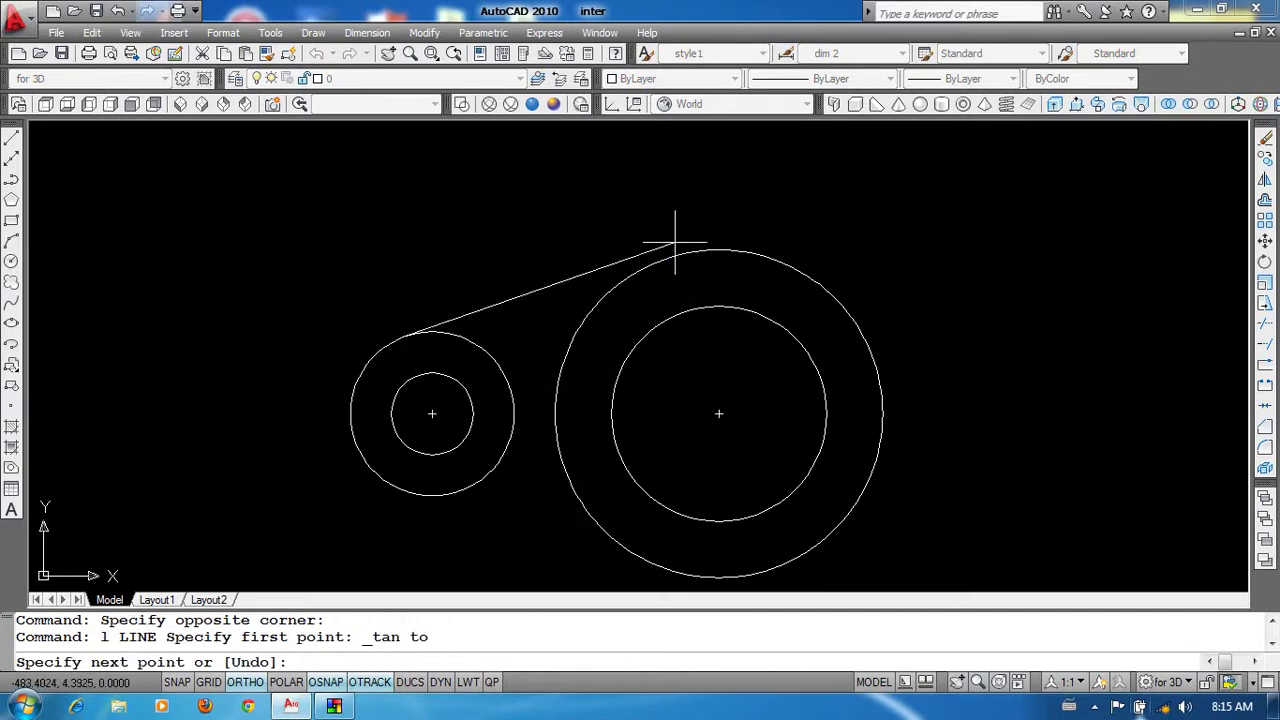
{"action": "right_click", "coordinate": [563, 236], "text": "shift"}
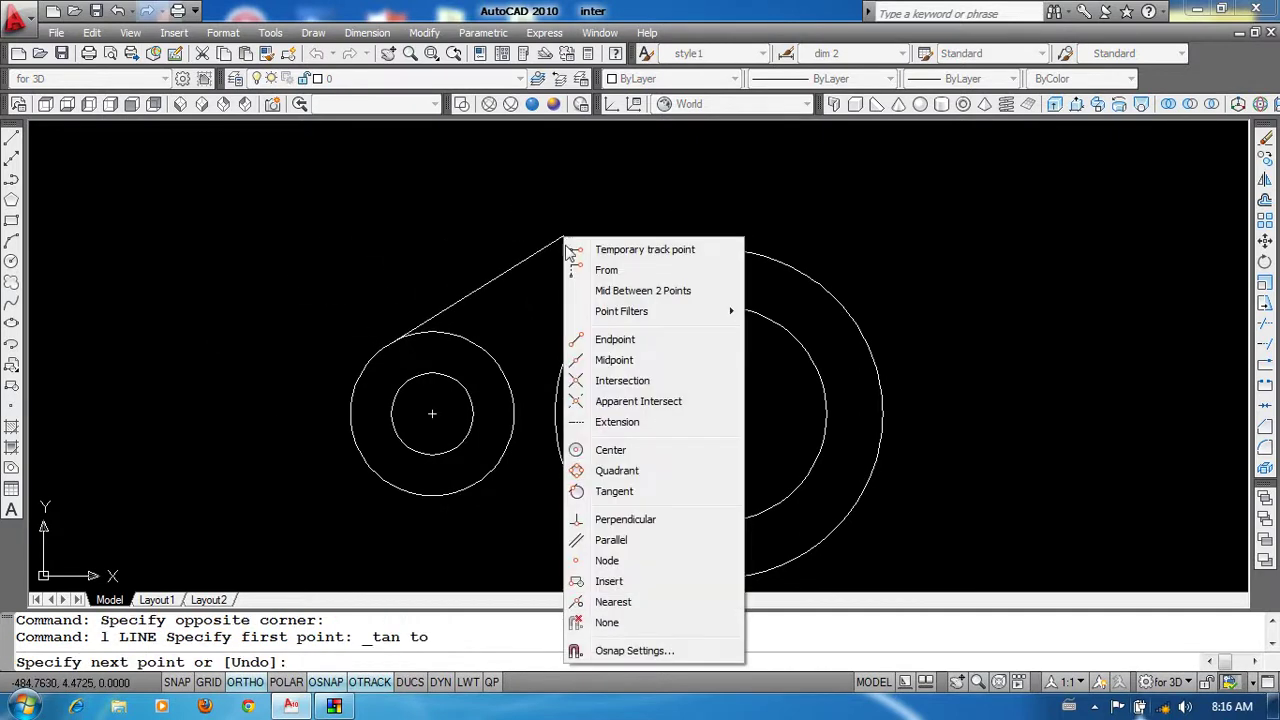
{"action": "left_click", "coordinate": [614, 491]}
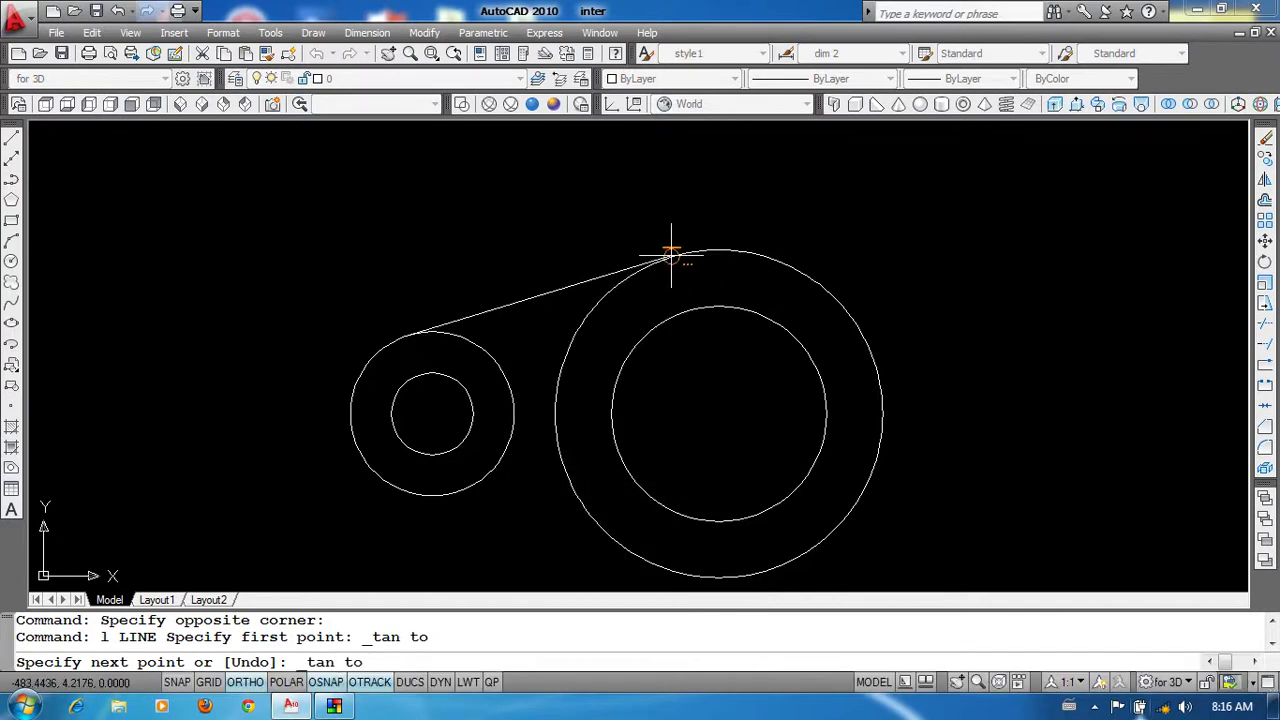
{"action": "left_click", "coordinate": [671, 257]}
{"action": "key", "text": "Return"}
{"action": "scroll", "coordinate": [818, 271], "scroll_direction": "down", "scroll_amount": 2}
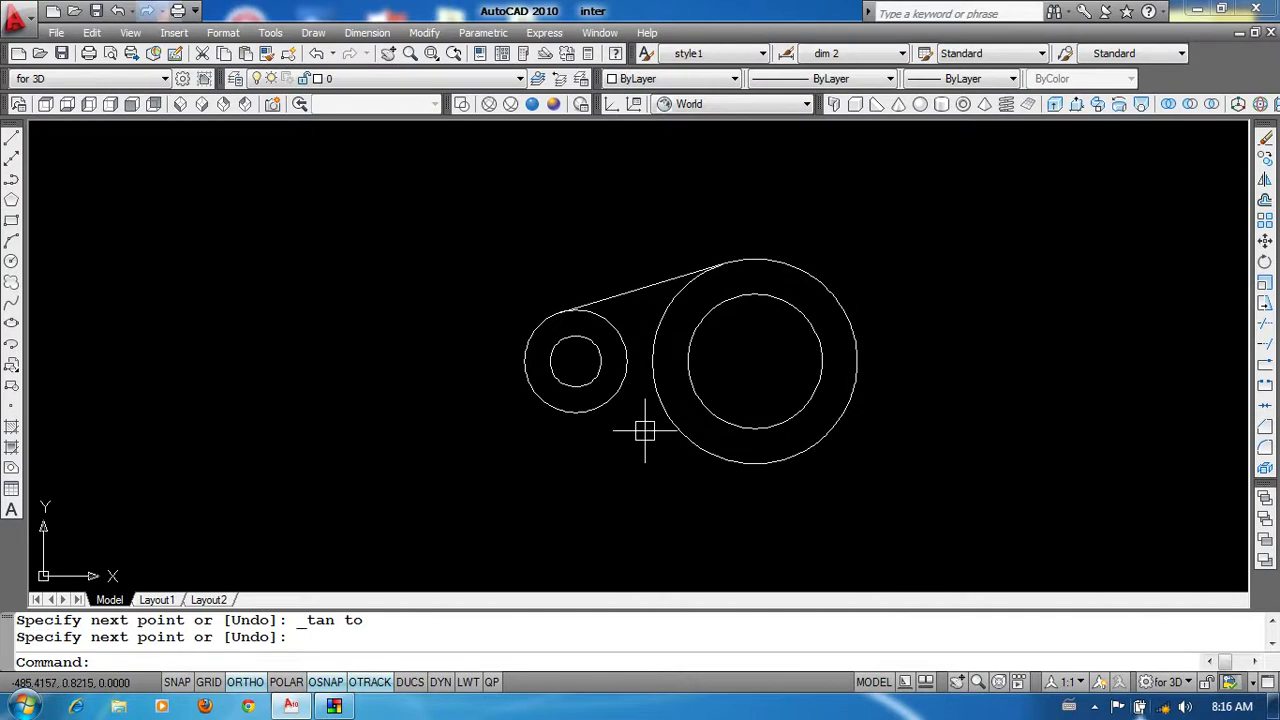
{"action": "middle_click_drag", "start_coordinate": [645, 431], "coordinate": [618, 404]}
Step: Mirror the upper tangent line about the horizontal axis through both circle centres, keeping the original
{"action": "type", "text": "mi"}
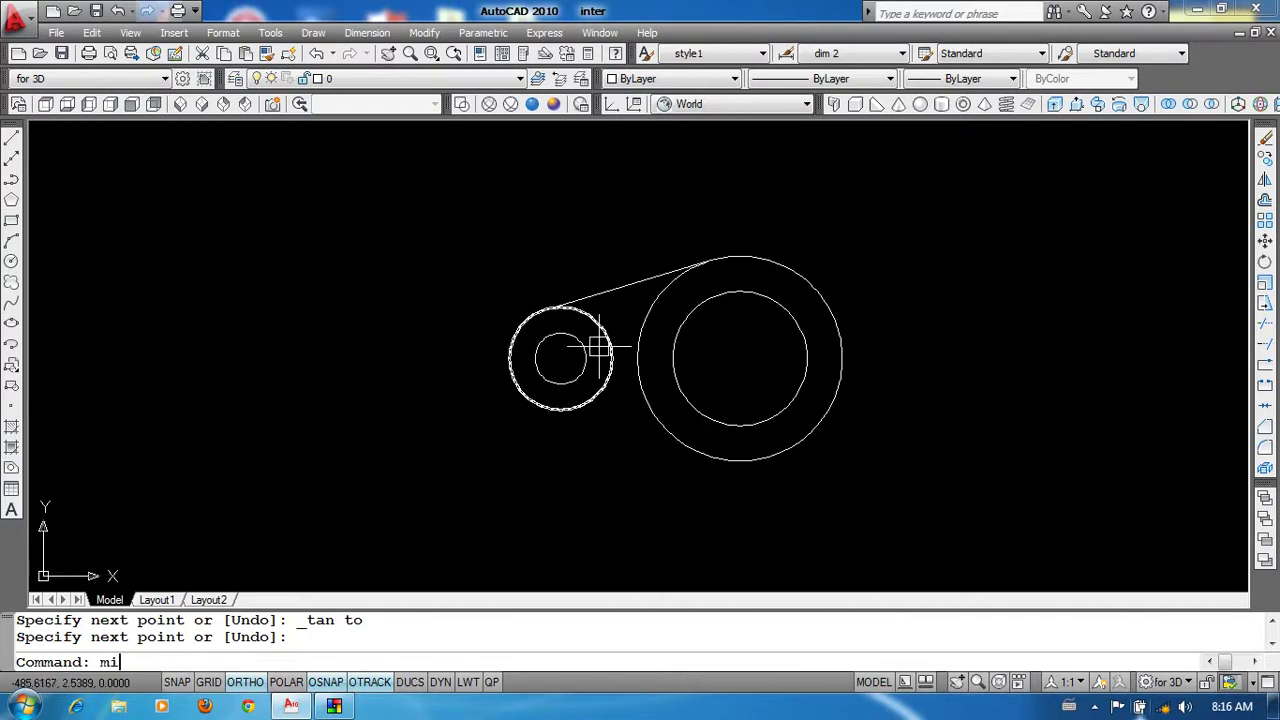
{"action": "key", "text": "Return"}
{"action": "left_click", "coordinate": [617, 287]}
{"action": "key", "text": "Return"}
{"action": "middle_click_drag", "start_coordinate": [610, 469], "coordinate": [584, 463]}
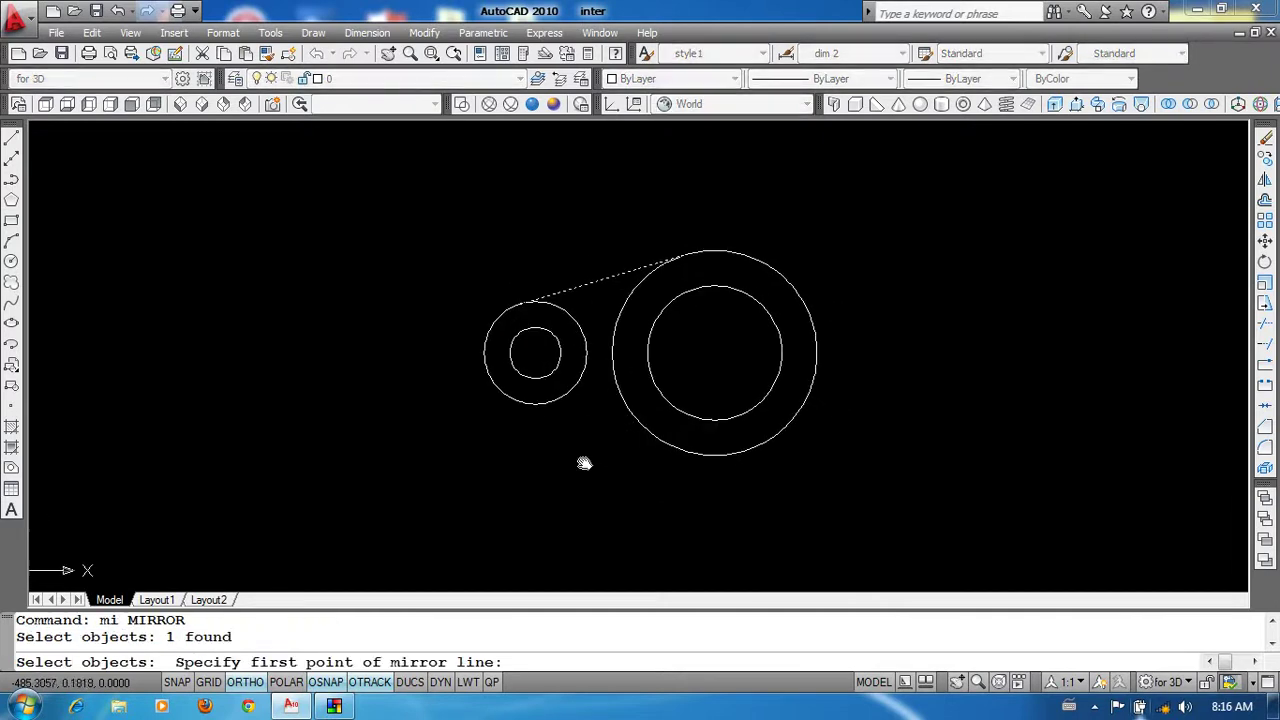
{"action": "scroll", "coordinate": [530, 450], "scroll_direction": "up", "scroll_amount": 2}
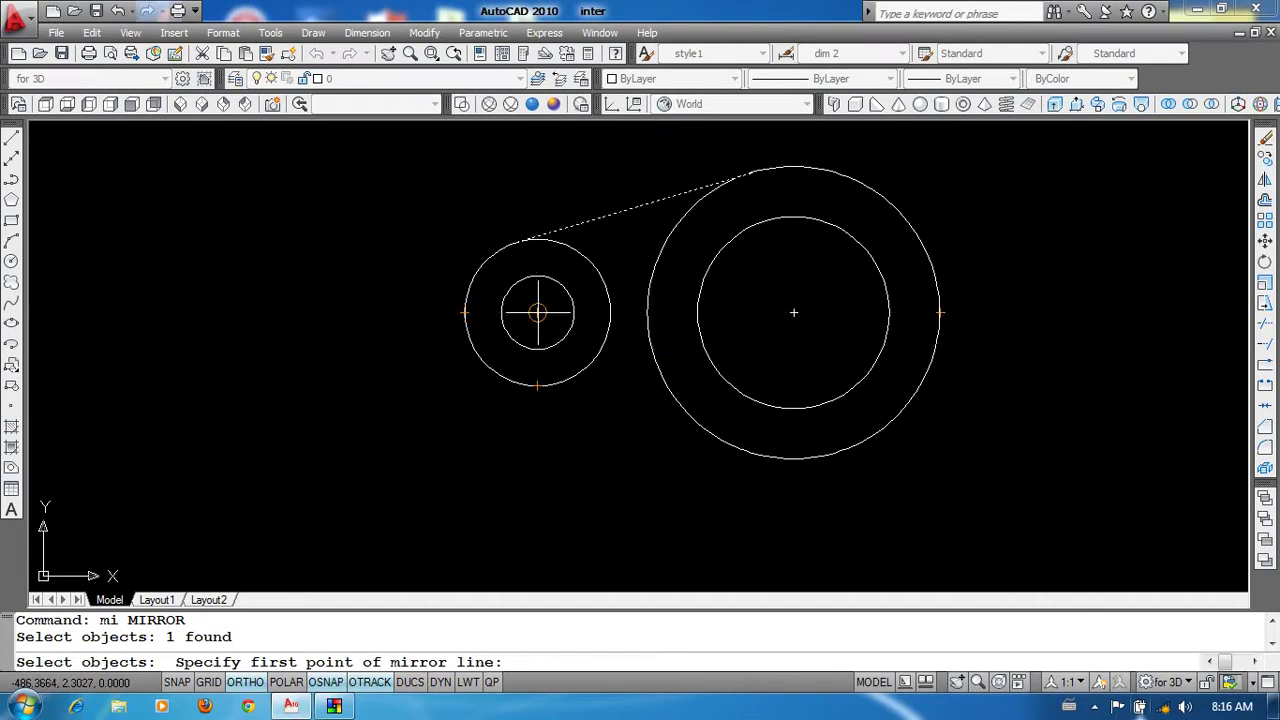
{"action": "left_click", "coordinate": [538, 313]}
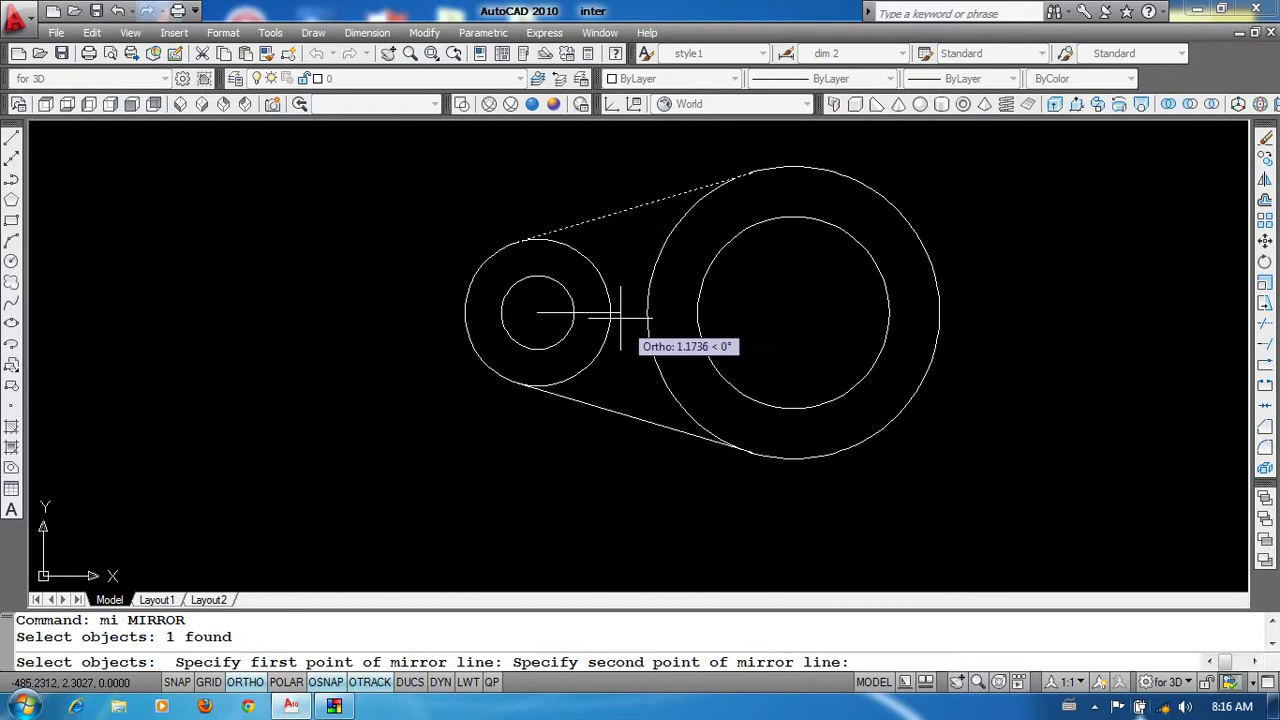
{"action": "scroll", "coordinate": [760, 300], "scroll_direction": "down", "scroll_amount": 4}
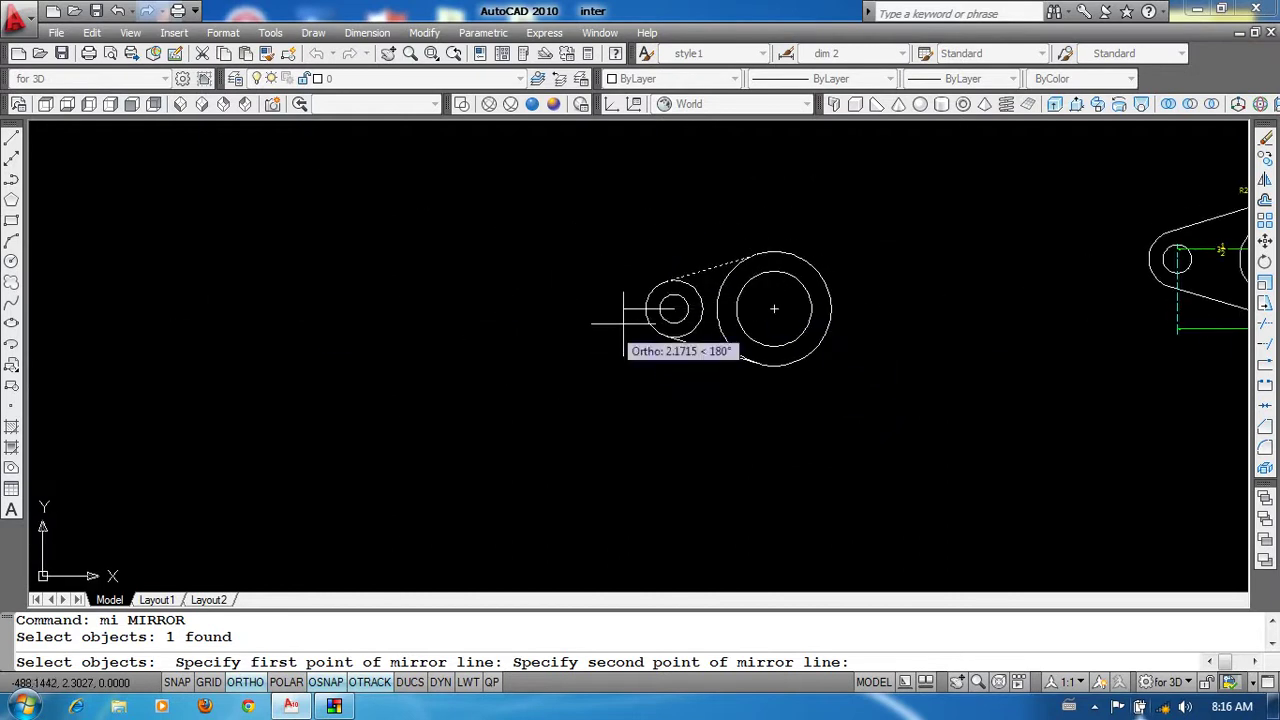
{"action": "middle_click_drag", "start_coordinate": [623, 323], "coordinate": [551, 329]}
{"action": "scroll", "coordinate": [655, 295], "scroll_direction": "up", "scroll_amount": 2}
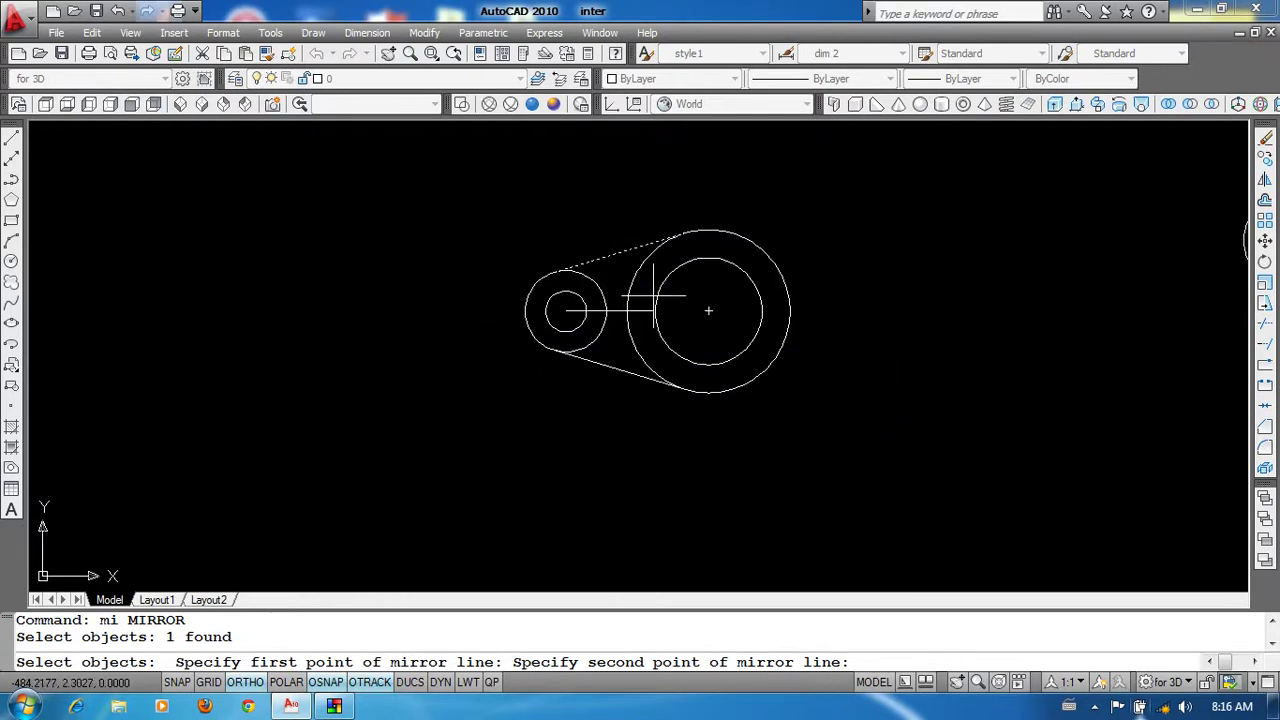
{"action": "left_click", "coordinate": [953, 295]}
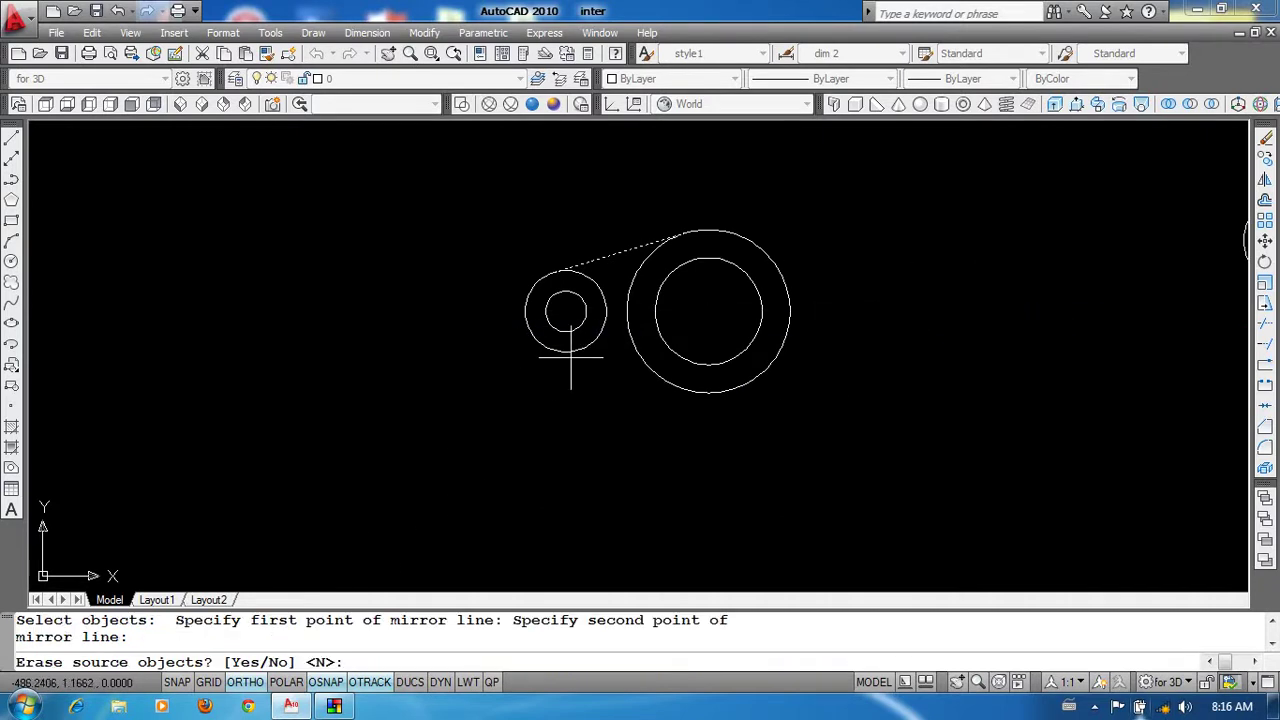
{"action": "scroll", "coordinate": [607, 301], "scroll_direction": "up", "scroll_amount": 2}
{"action": "key", "text": "Return"}
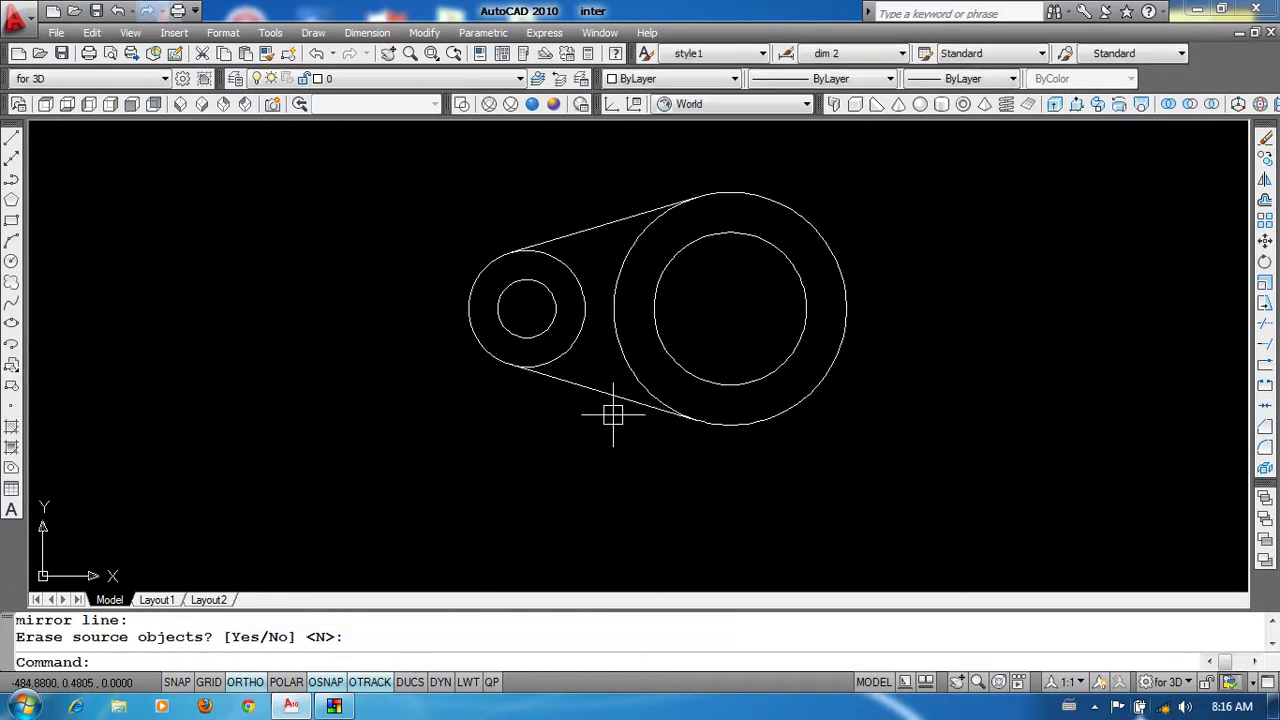
{"action": "type", "text": "tr"}
Step: Trim the inner arcs of both outer circles so the link outline closes
{"action": "key", "text": "Return"}
{"action": "key", "text": "Return"}
{"action": "left_click", "coordinate": [583, 300]}
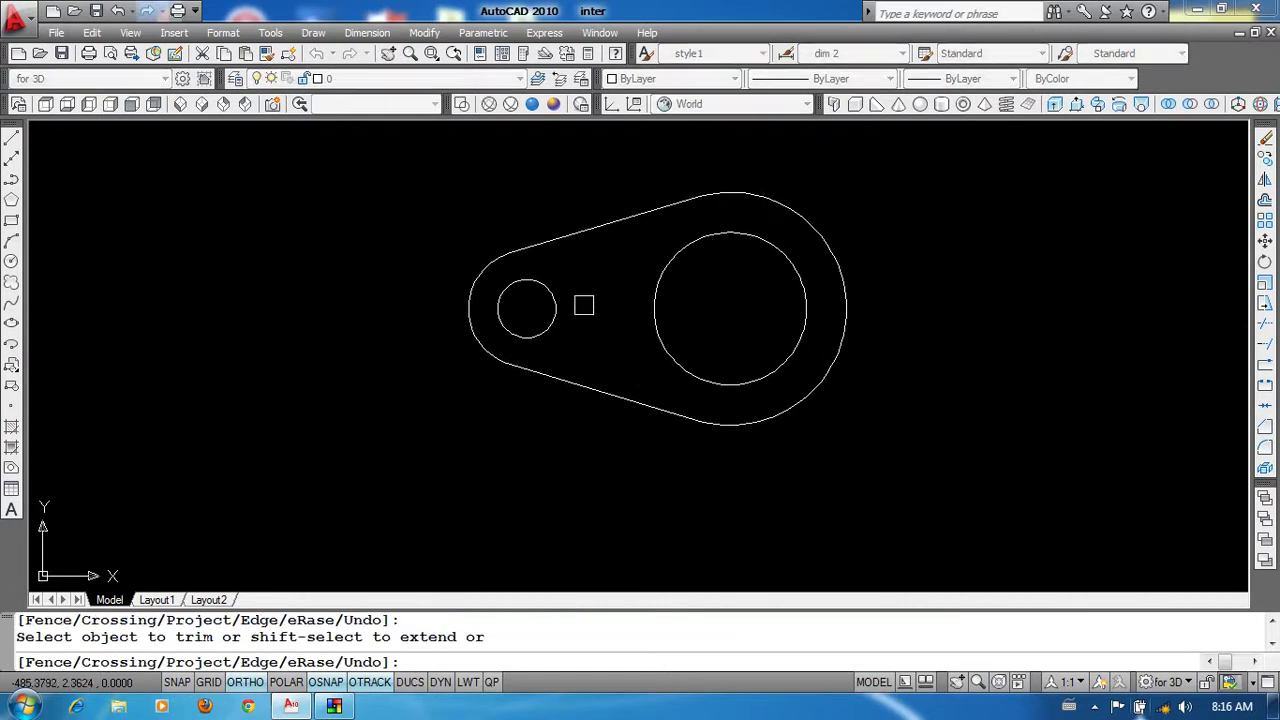
{"action": "left_click", "coordinate": [613, 324]}
{"action": "key", "text": "Return"}
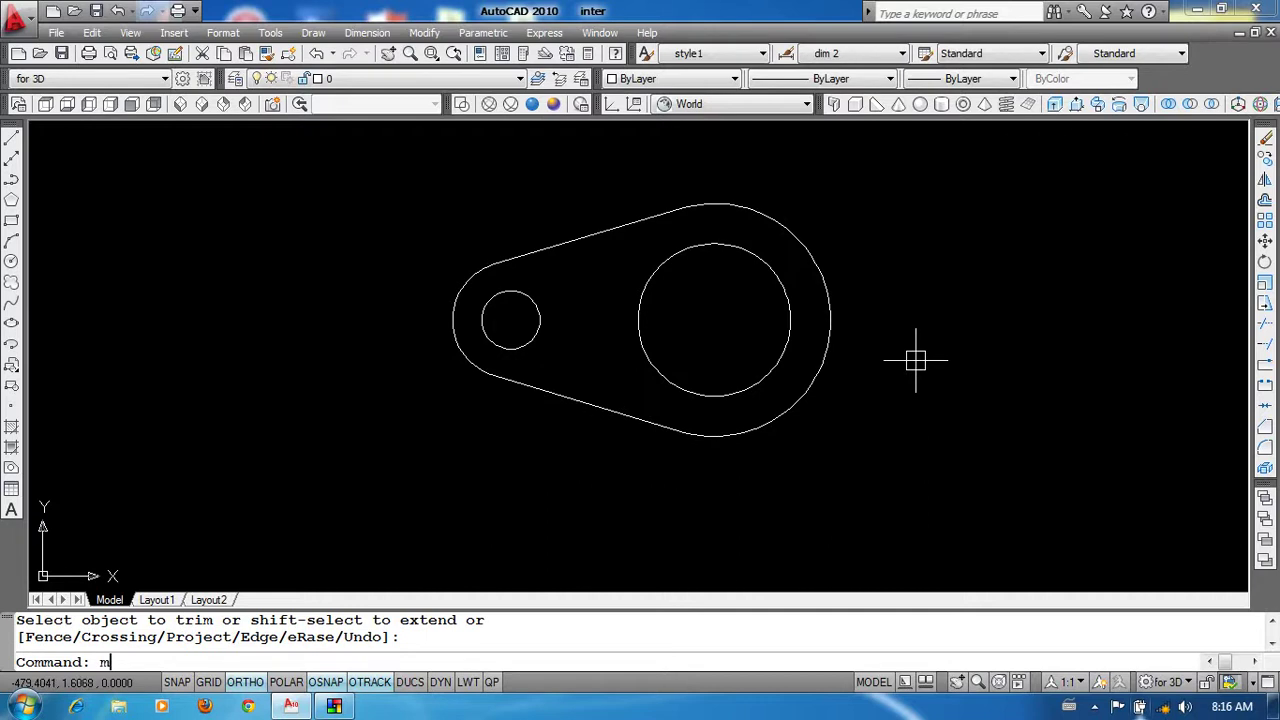
{"action": "type", "text": "i"}
{"action": "key", "text": "Return"}
Step: Mirror the four left-lobe objects about a vertical line through the big hole's centre, keeping the originals
{"action": "left_click", "coordinate": [550, 194]}
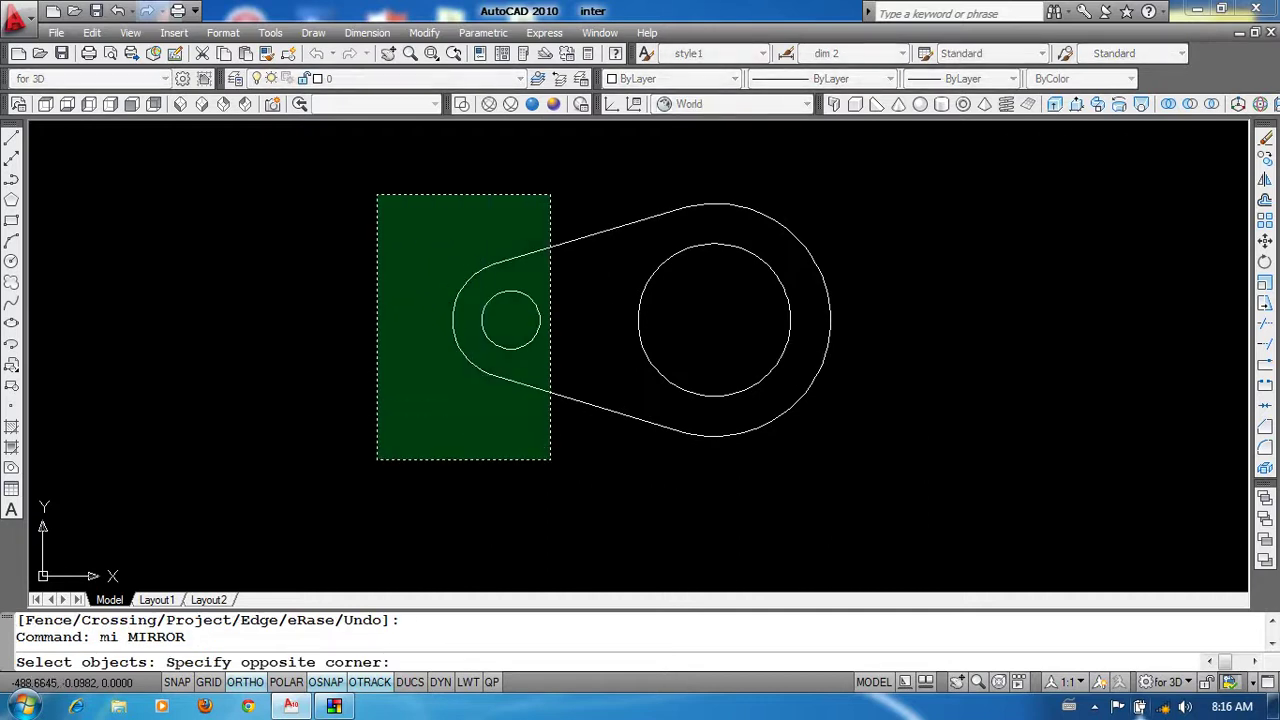
{"action": "left_click", "coordinate": [401, 474]}
{"action": "middle_click_drag", "start_coordinate": [898, 325], "coordinate": [890, 327]}
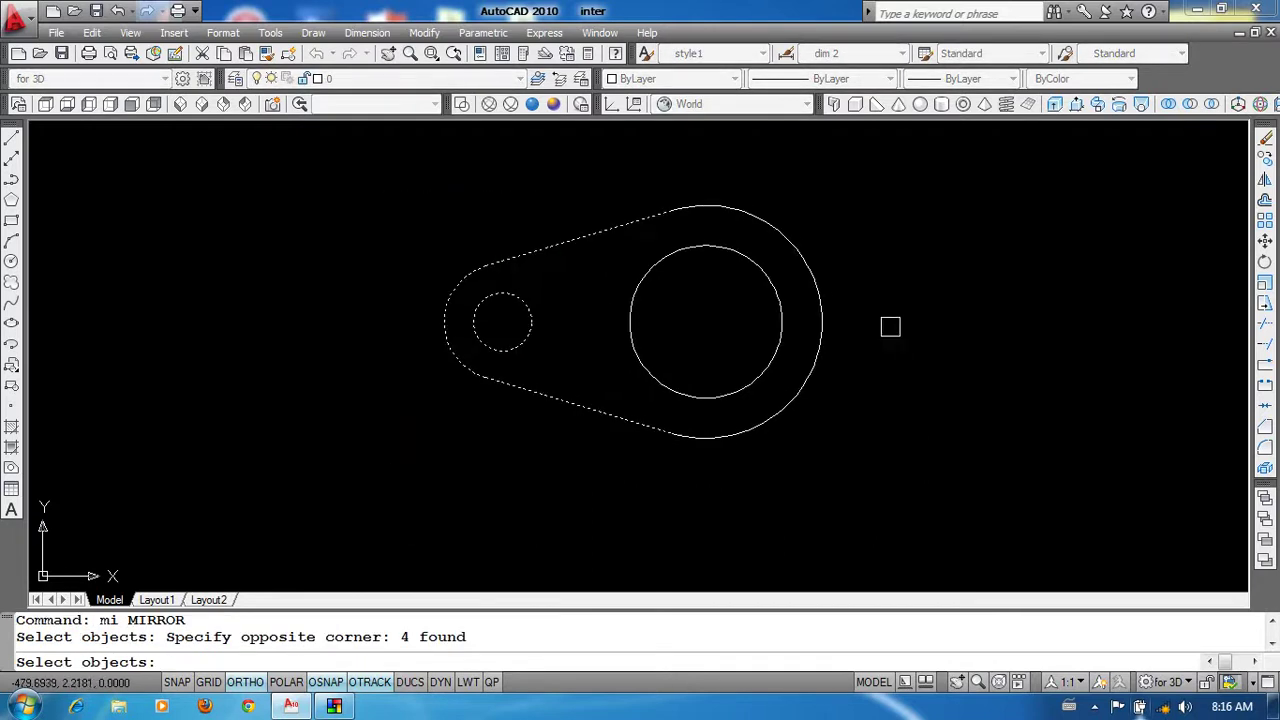
{"action": "key", "text": "Return"}
{"action": "scroll", "coordinate": [862, 383], "scroll_direction": "down", "scroll_amount": 2}
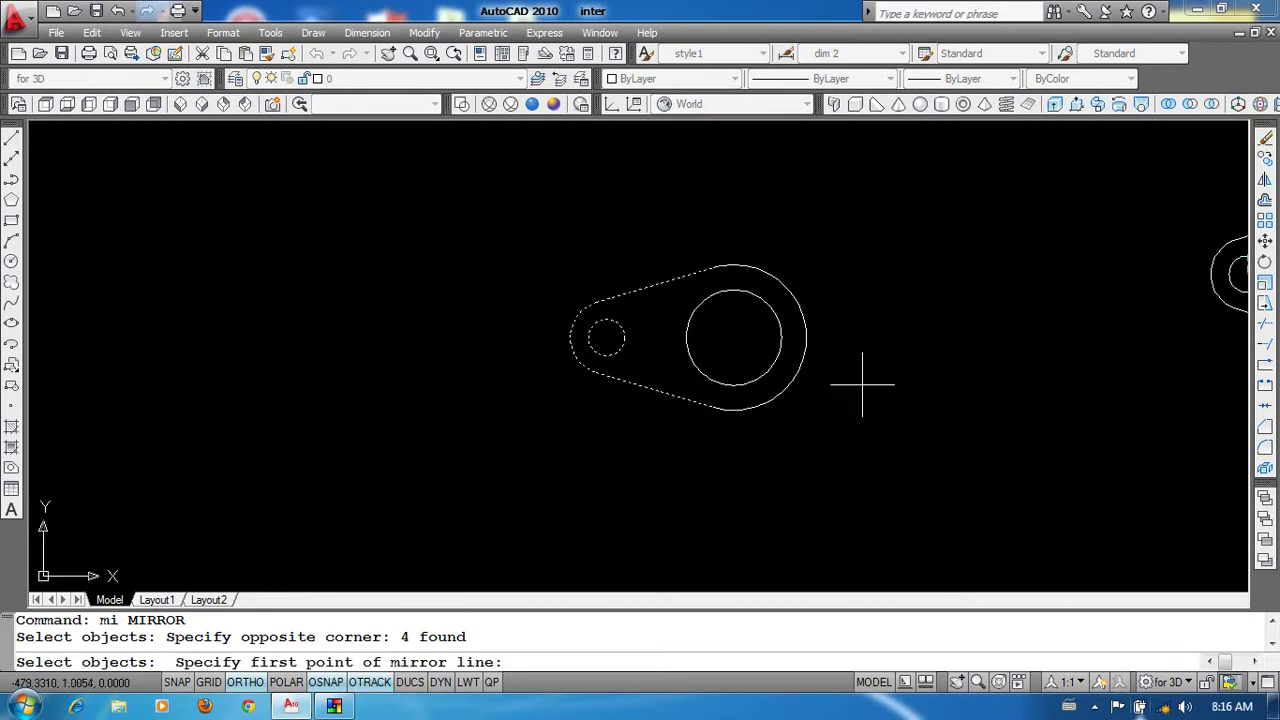
{"action": "scroll", "coordinate": [822, 352], "scroll_direction": "up", "scroll_amount": 2}
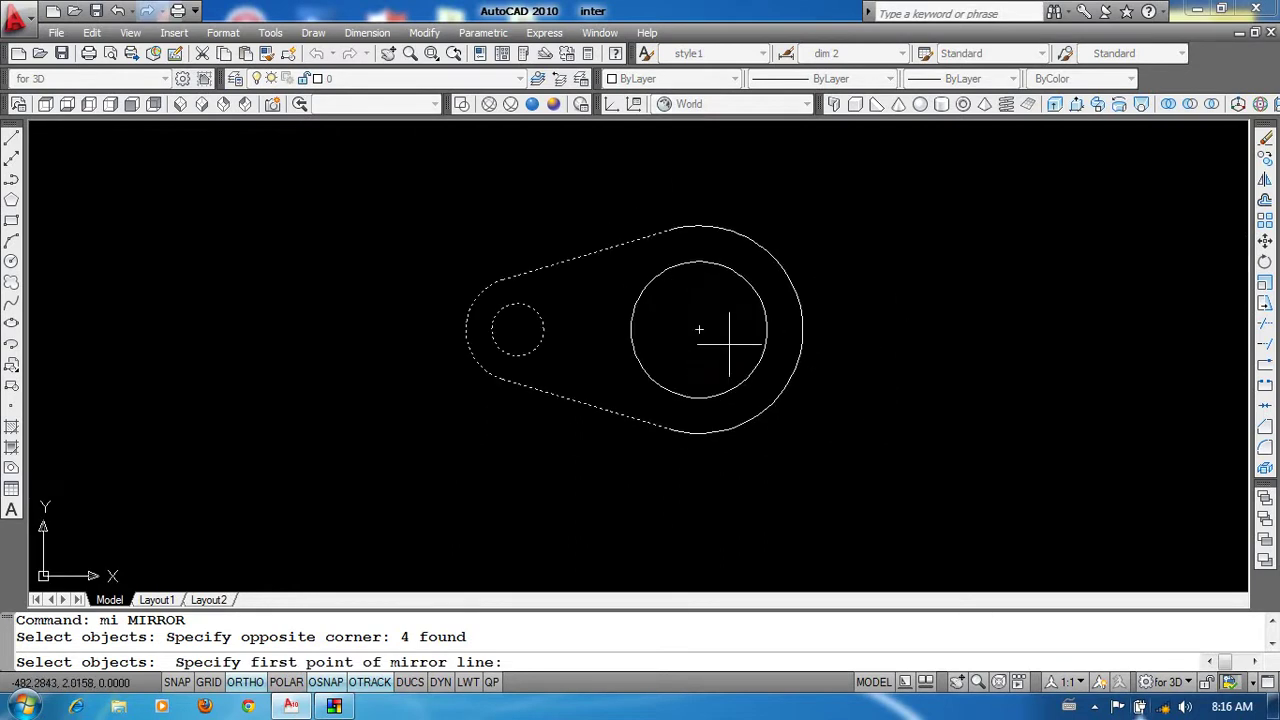
{"action": "left_click", "coordinate": [699, 329]}
{"action": "scroll", "coordinate": [705, 335], "scroll_direction": "down", "scroll_amount": 2}
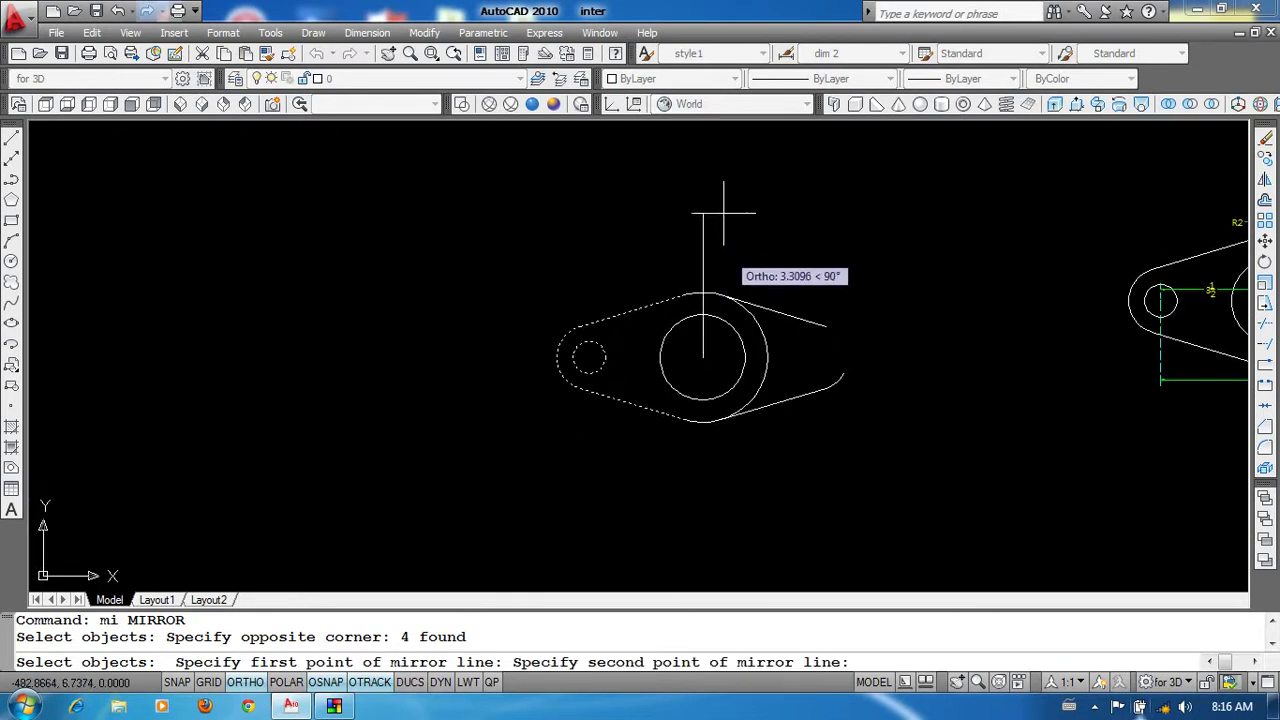
{"action": "left_click", "coordinate": [720, 524]}
{"action": "key", "text": "Return"}
Step: Start TRIM on the leftover arc and pan the traced plate beside its reference
{"action": "type", "text": "tr"}
{"action": "key", "text": "Return"}
{"action": "key", "text": "Return"}
{"action": "key", "text": "Return"}
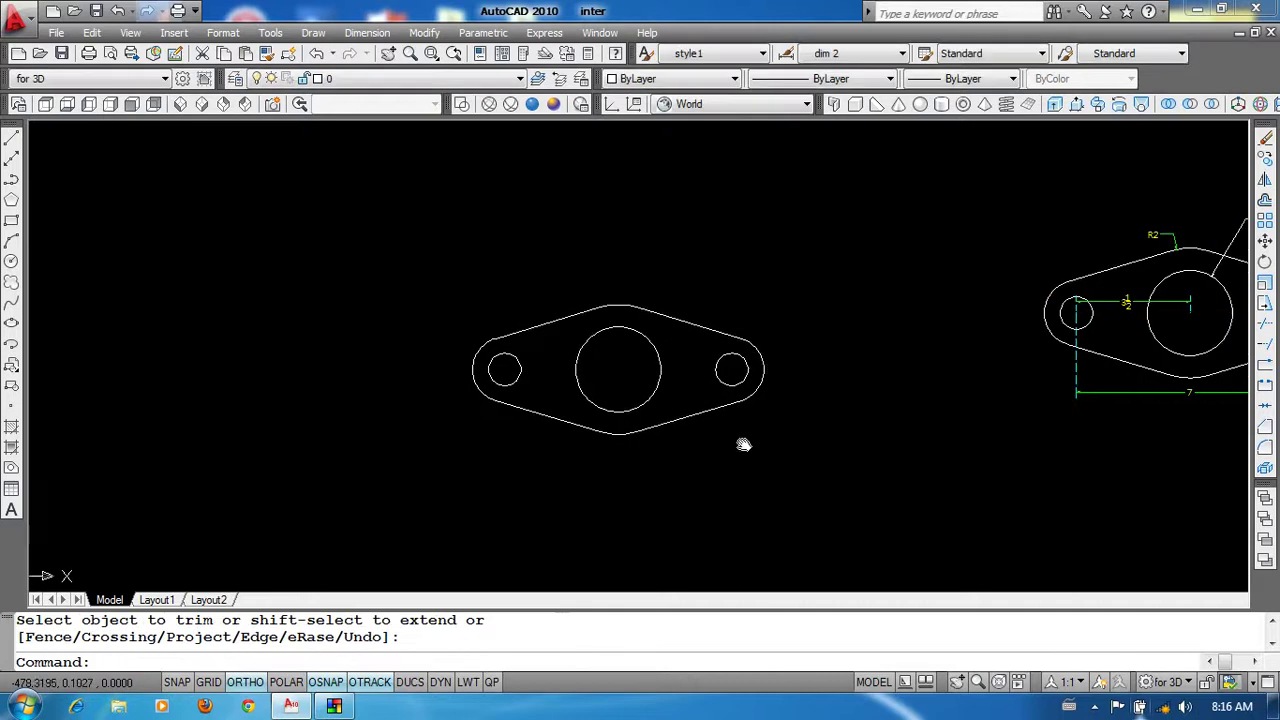
{"action": "scroll", "coordinate": [500, 429], "scroll_direction": "down", "scroll_amount": 1}
{"action": "middle_click_drag", "start_coordinate": [560, 349], "coordinate": [513, 334]}
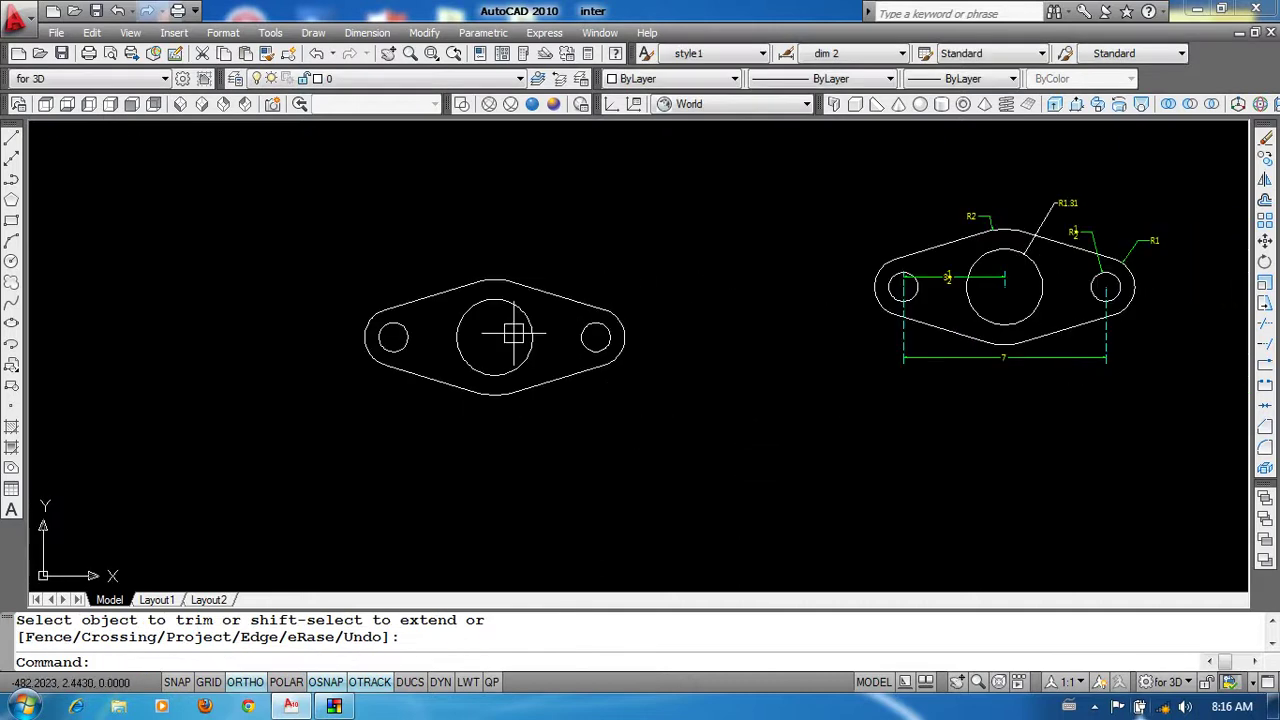
{"action": "middle_click_drag", "start_coordinate": [509, 391], "coordinate": [599, 337]}
Step: Pan and zoom to the cam plate reference dimensioned R4-1/4 and R2-5/16, leaving room below
{"action": "middle_click_drag", "start_coordinate": [708, 343], "coordinate": [843, 372]}
{"action": "scroll", "coordinate": [843, 372], "scroll_direction": "down", "scroll_amount": 3}
{"action": "mouse_move", "coordinate": [1200, 350]}
{"action": "middle_mouse_down"}
{"action": "mouse_move", "coordinate": [860, 340]}
{"action": "mouse_move", "coordinate": [885, 290]}
{"action": "middle_mouse_up"}
{"action": "scroll", "coordinate": [875, 332], "scroll_direction": "up", "scroll_amount": 4}
{"action": "scroll", "coordinate": [775, 262], "scroll_direction": "up", "scroll_amount": 3}
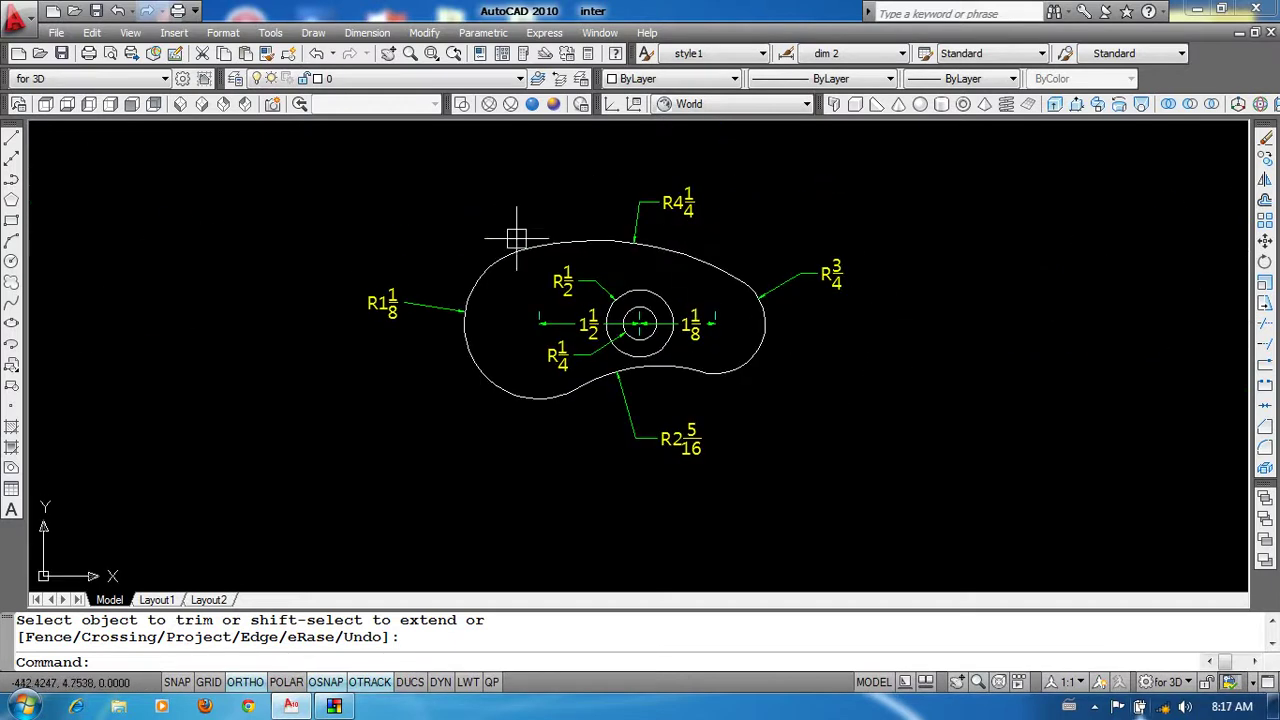
{"action": "scroll", "coordinate": [594, 243], "scroll_direction": "down", "scroll_amount": 1}
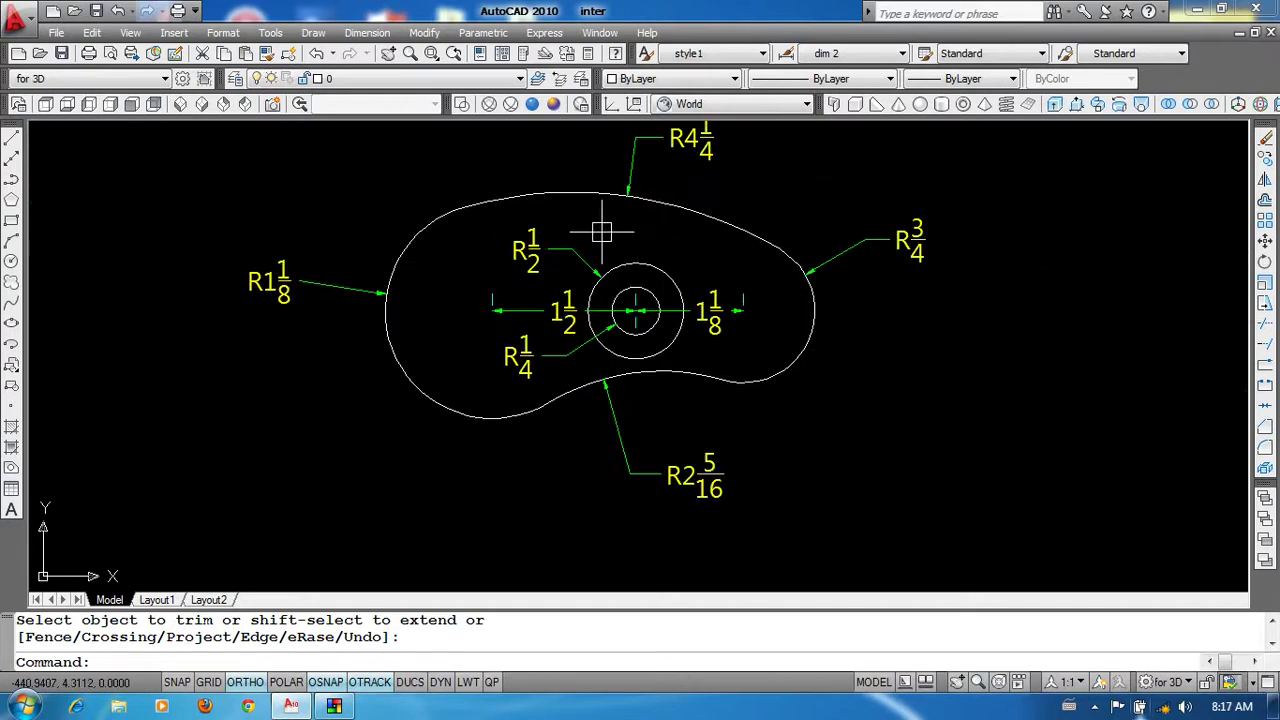
{"action": "middle_click_drag", "start_coordinate": [884, 354], "coordinate": [709, 294]}
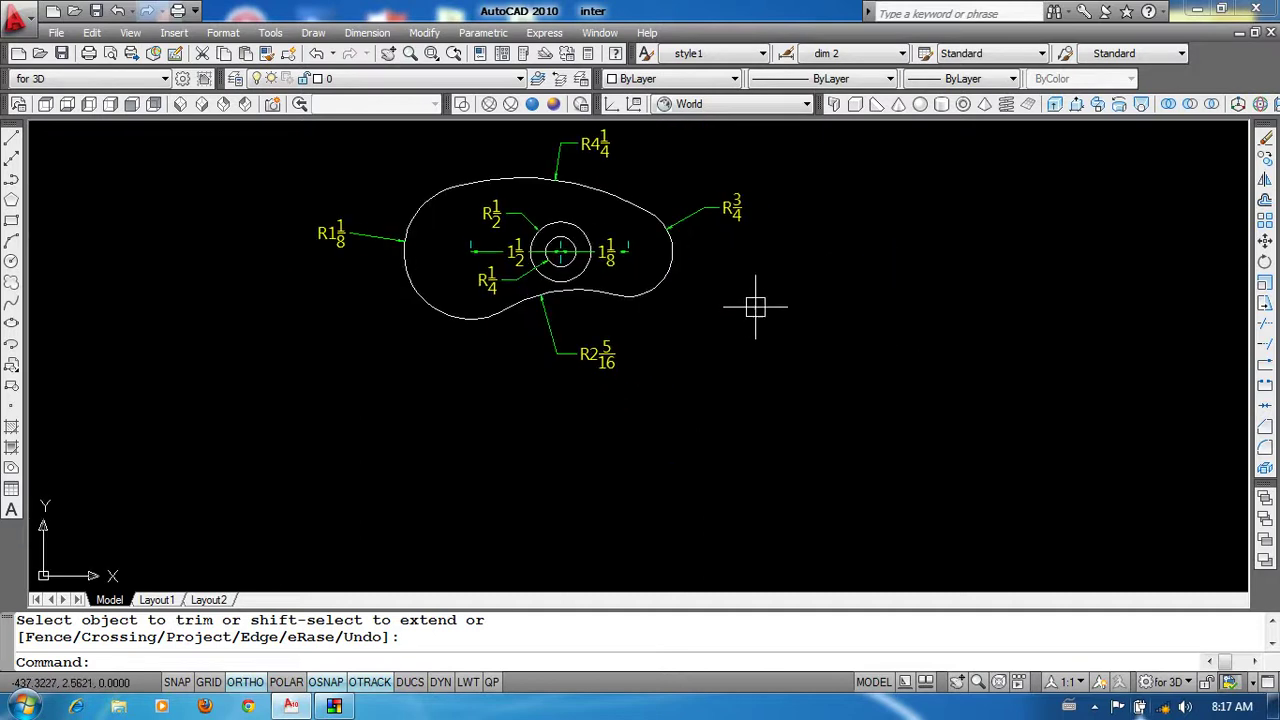
Step: Draw the hub's 0.25-radius circle in empty space below the cam reference
{"action": "type", "text": "c"}
{"action": "key", "text": "Return"}
{"action": "scroll", "coordinate": [732, 235], "scroll_direction": "down", "scroll_amount": 3}
{"action": "left_click", "coordinate": [829, 350]}
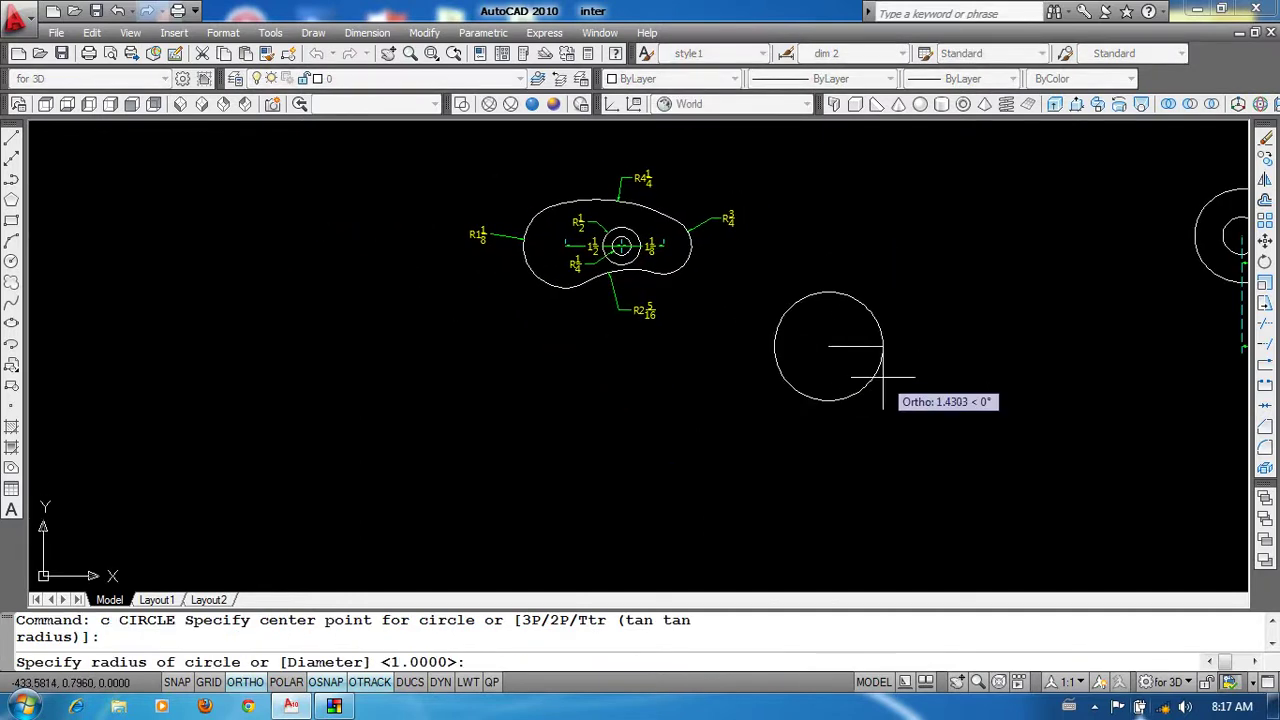
{"action": "scroll", "coordinate": [826, 350], "scroll_direction": "up", "scroll_amount": 2}
{"action": "scroll", "coordinate": [625, 275], "scroll_direction": "up", "scroll_amount": 1}
{"action": "scroll", "coordinate": [618, 295], "scroll_direction": "up", "scroll_amount": 2}
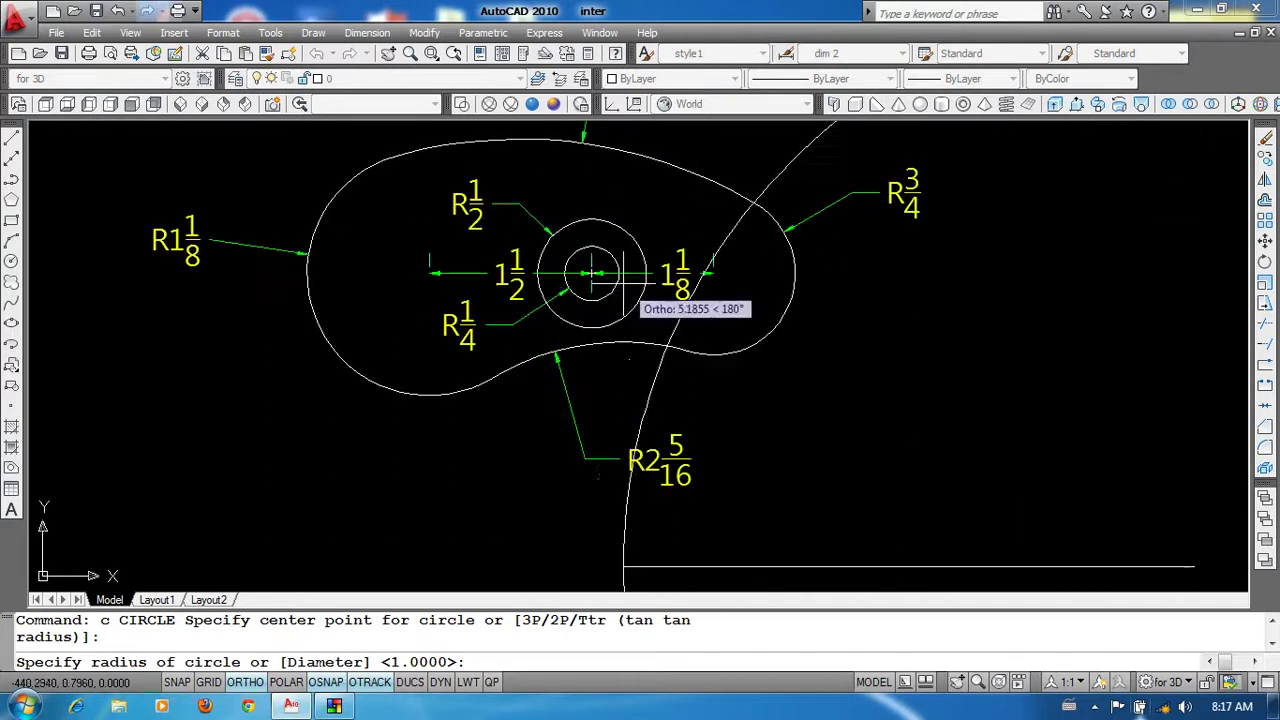
{"action": "scroll", "coordinate": [613, 312], "scroll_direction": "up", "scroll_amount": 1}
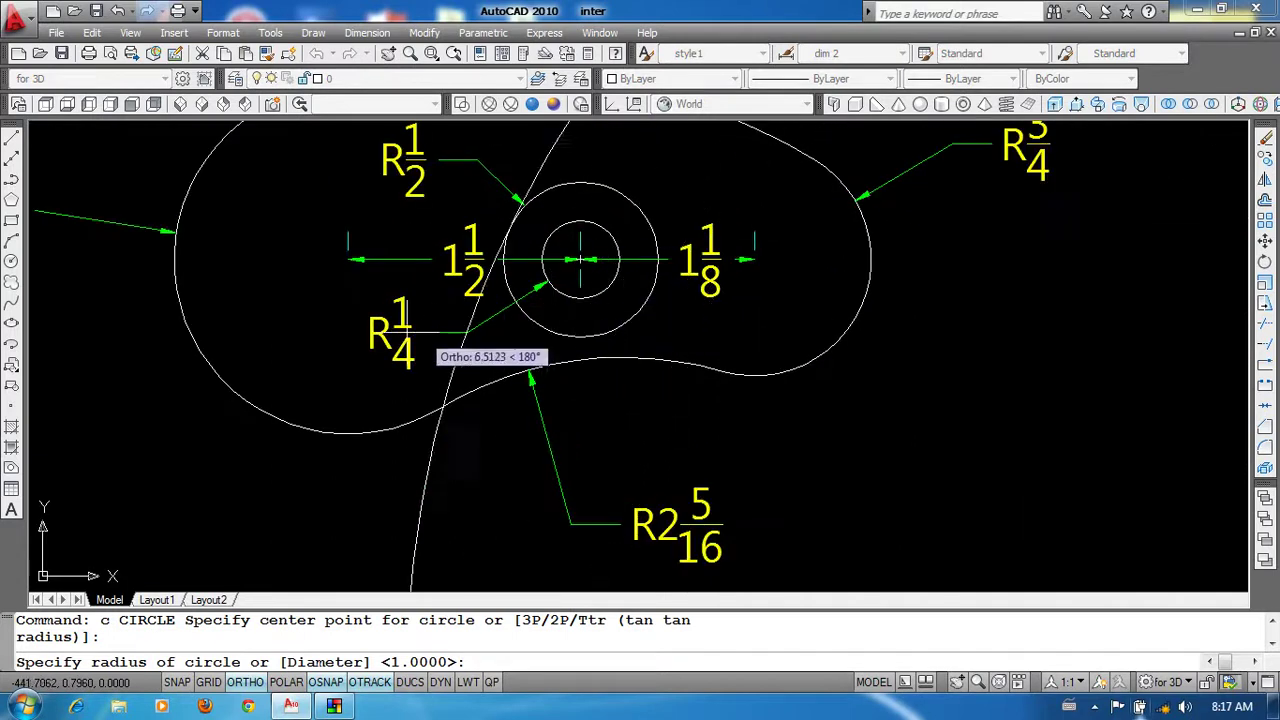
{"action": "scroll", "coordinate": [760, 390], "scroll_direction": "down", "scroll_amount": 5}
{"action": "scroll", "coordinate": [850, 395], "scroll_direction": "up", "scroll_amount": 2}
{"action": "scroll", "coordinate": [815, 390], "scroll_direction": "up", "scroll_amount": 1}
{"action": "scroll", "coordinate": [760, 360], "scroll_direction": "up", "scroll_amount": 1}
{"action": "middle_click_drag", "start_coordinate": [754, 352], "coordinate": [774, 359]}
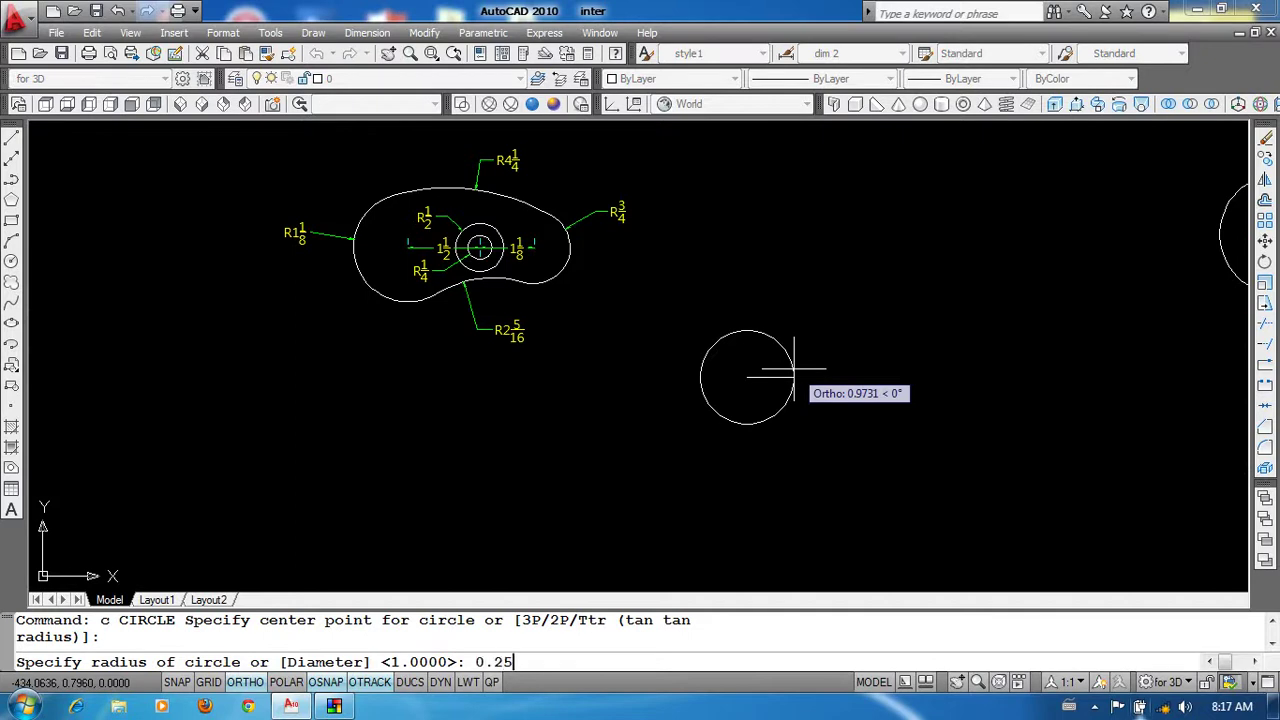
{"action": "key", "text": "Return"}
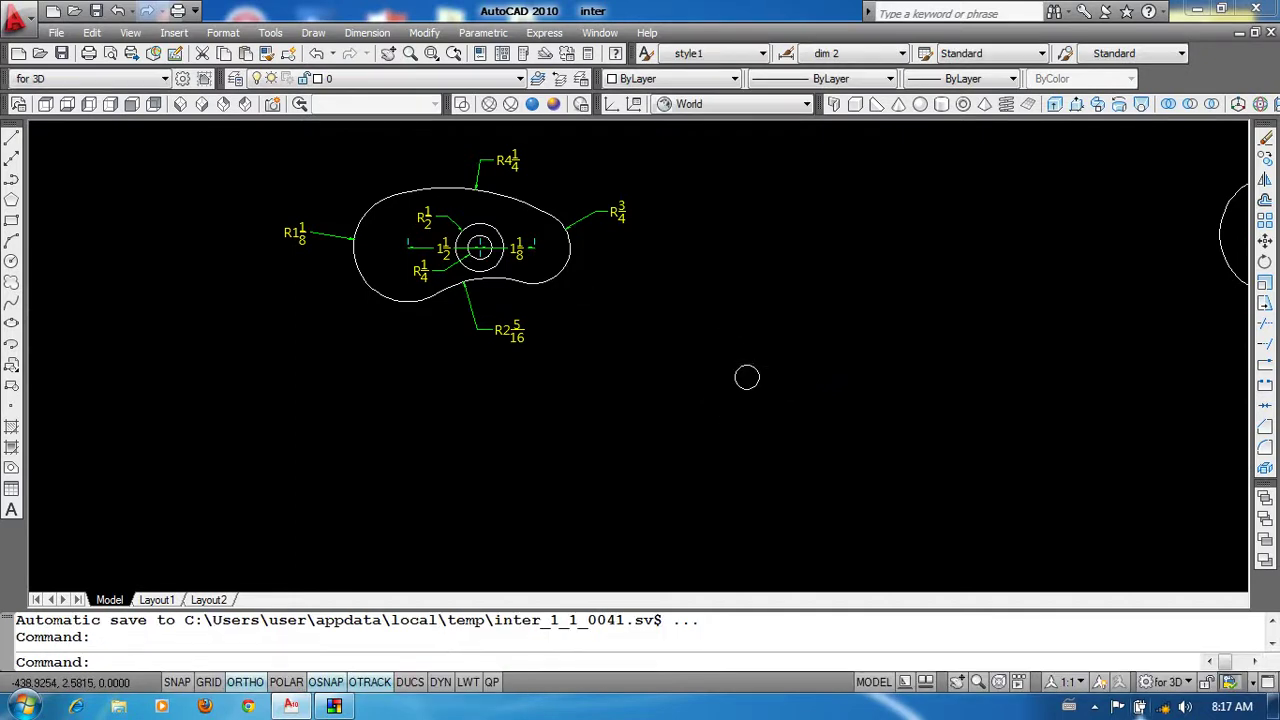
{"action": "scroll", "coordinate": [457, 229], "scroll_direction": "up", "scroll_amount": 4}
{"action": "scroll", "coordinate": [450, 218], "scroll_direction": "up", "scroll_amount": 1}
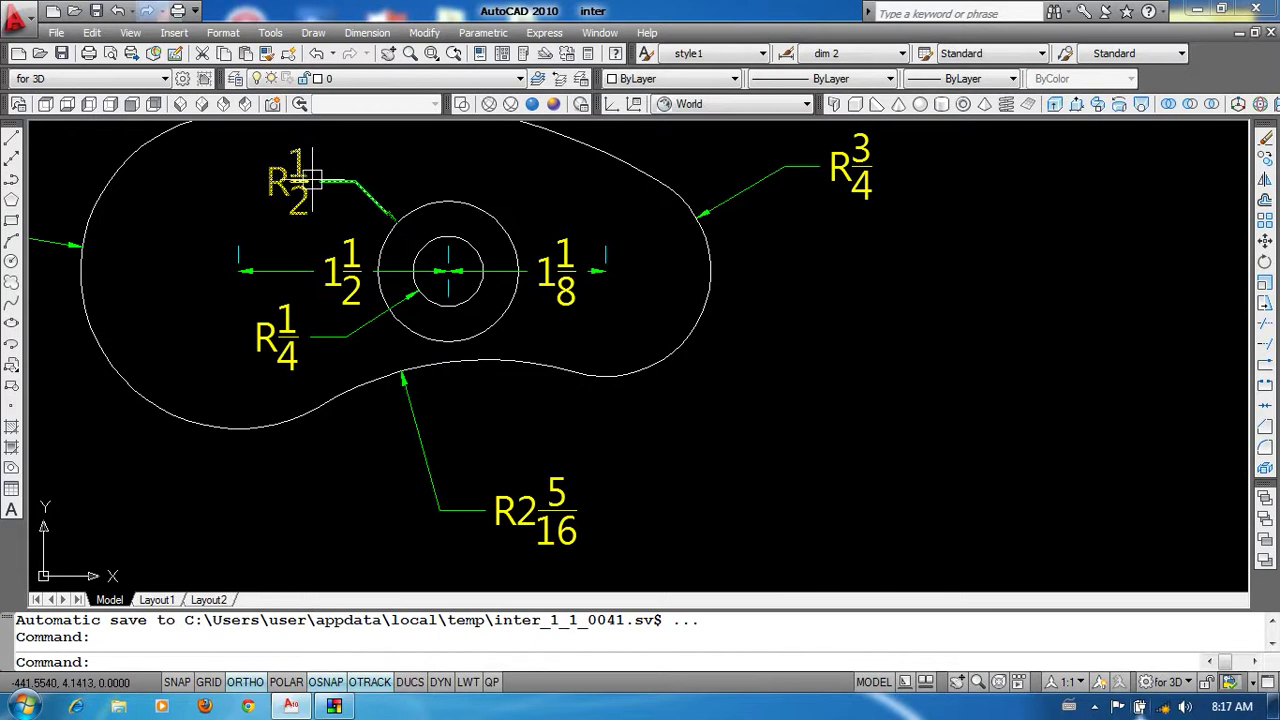
{"action": "scroll", "coordinate": [145, 131], "scroll_direction": "down", "scroll_amount": 2}
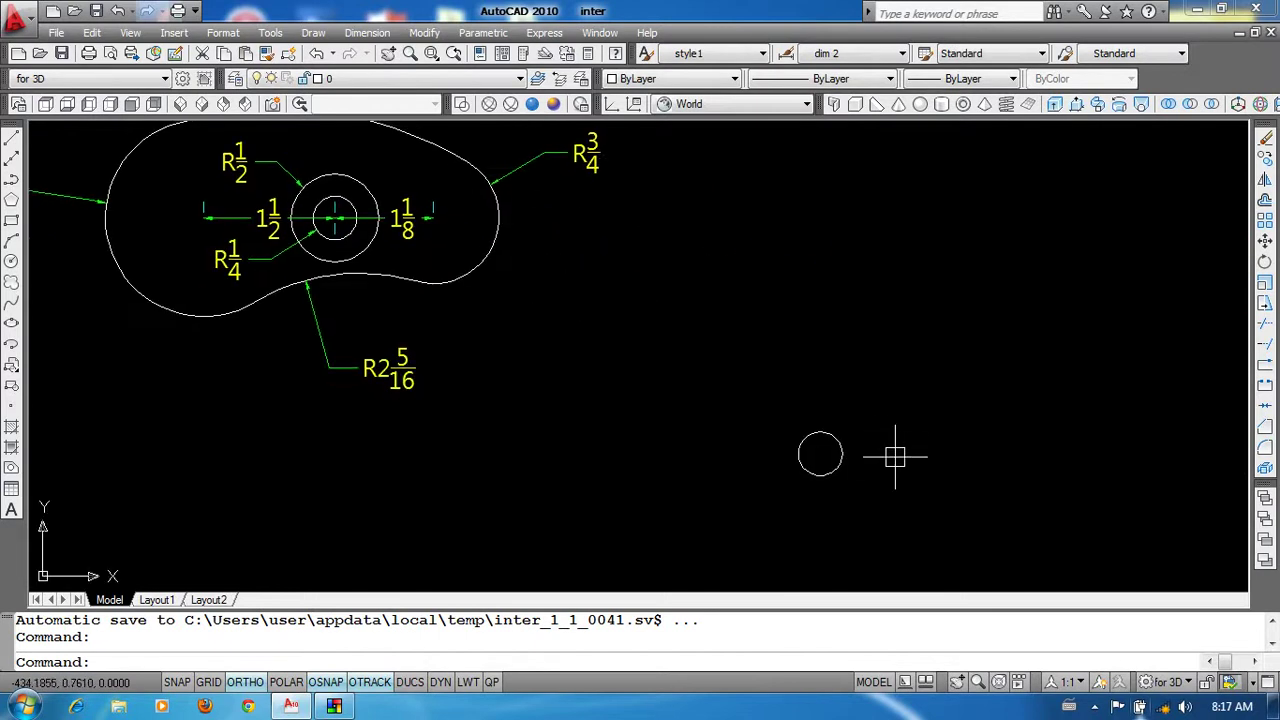
Step: Add a concentric 0.5-radius circle on the same centre
{"action": "type", "text": "c"}
{"action": "key", "text": "Return"}
{"action": "left_click", "coordinate": [820, 455]}
{"action": "middle_click_drag", "start_coordinate": [857, 404], "coordinate": [821, 392]}
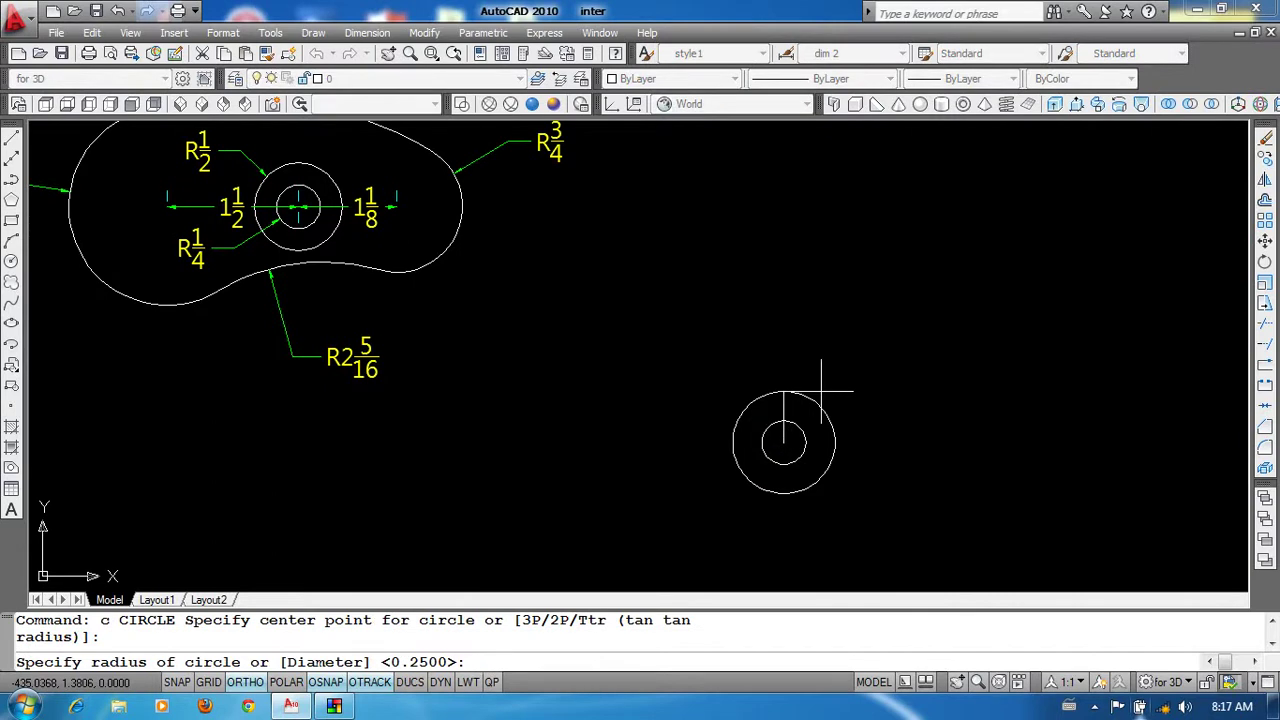
{"action": "key", "text": "Return"}
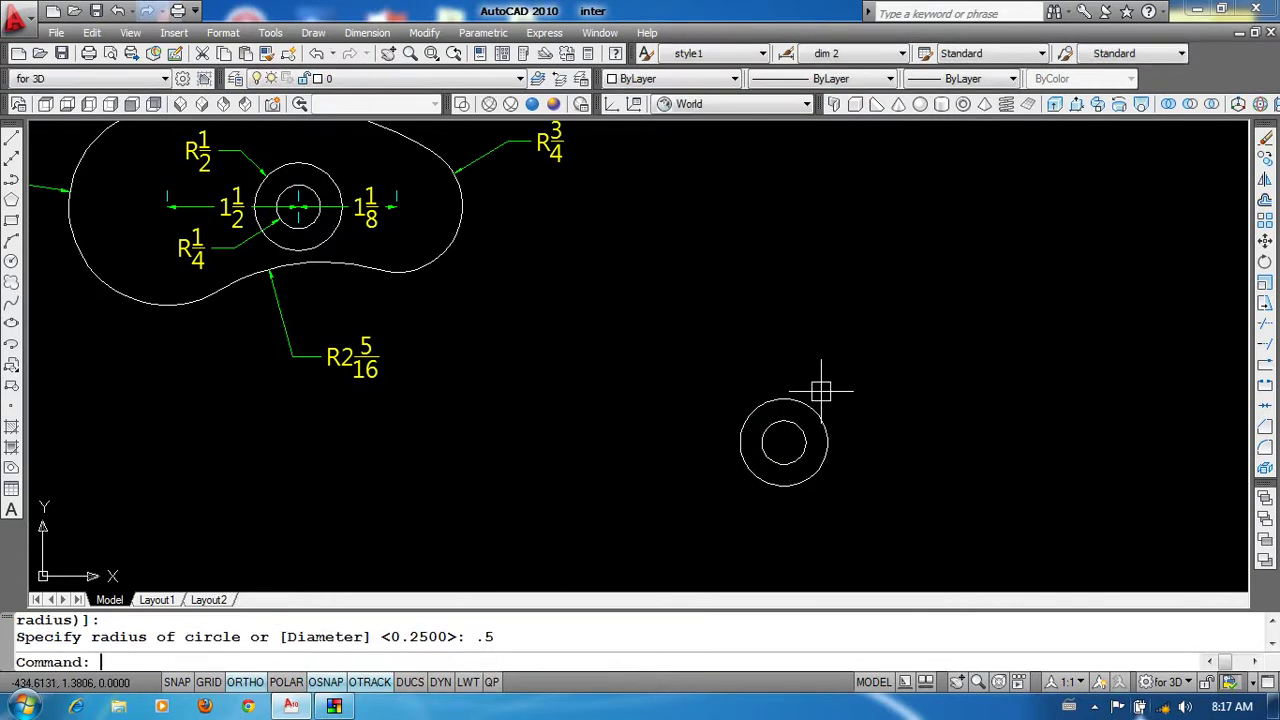
{"action": "scroll", "coordinate": [789, 323], "scroll_direction": "down", "scroll_amount": 1}
{"action": "scroll", "coordinate": [424, 258], "scroll_direction": "up", "scroll_amount": 3}
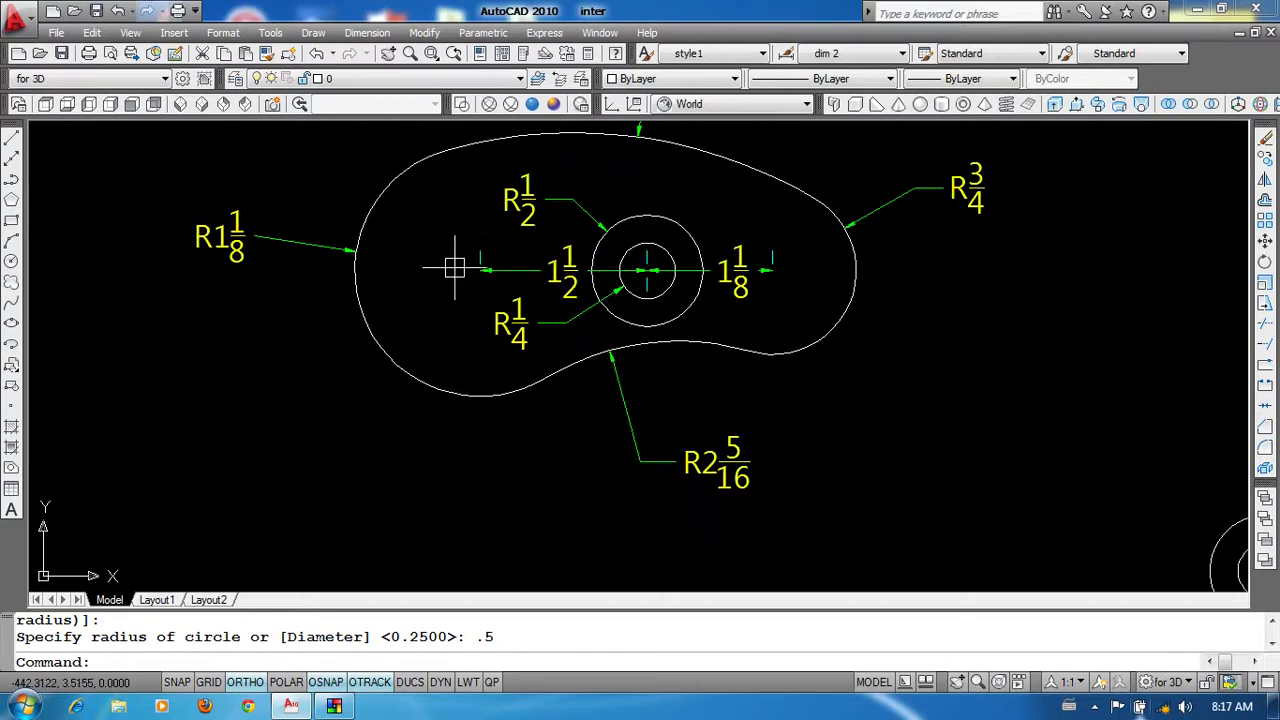
{"action": "scroll", "coordinate": [581, 287], "scroll_direction": "up", "scroll_amount": 2}
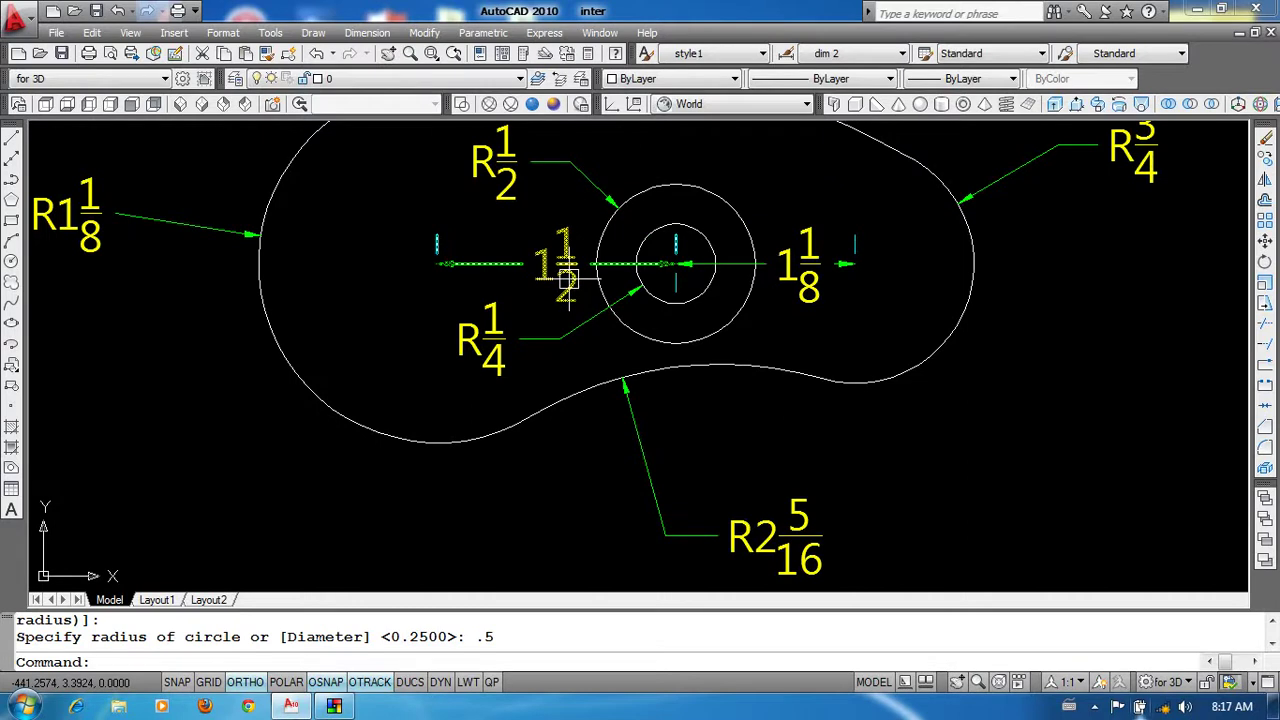
{"action": "scroll", "coordinate": [638, 330], "scroll_direction": "down", "scroll_amount": 3}
{"action": "middle_click_drag", "start_coordinate": [766, 366], "coordinate": [600, 286]}
Step: Draw a radius 1-1/8 circle at the end of a 1.5-unit guide line from the hub centre
{"action": "type", "text": "l"}
{"action": "key", "text": "Return"}
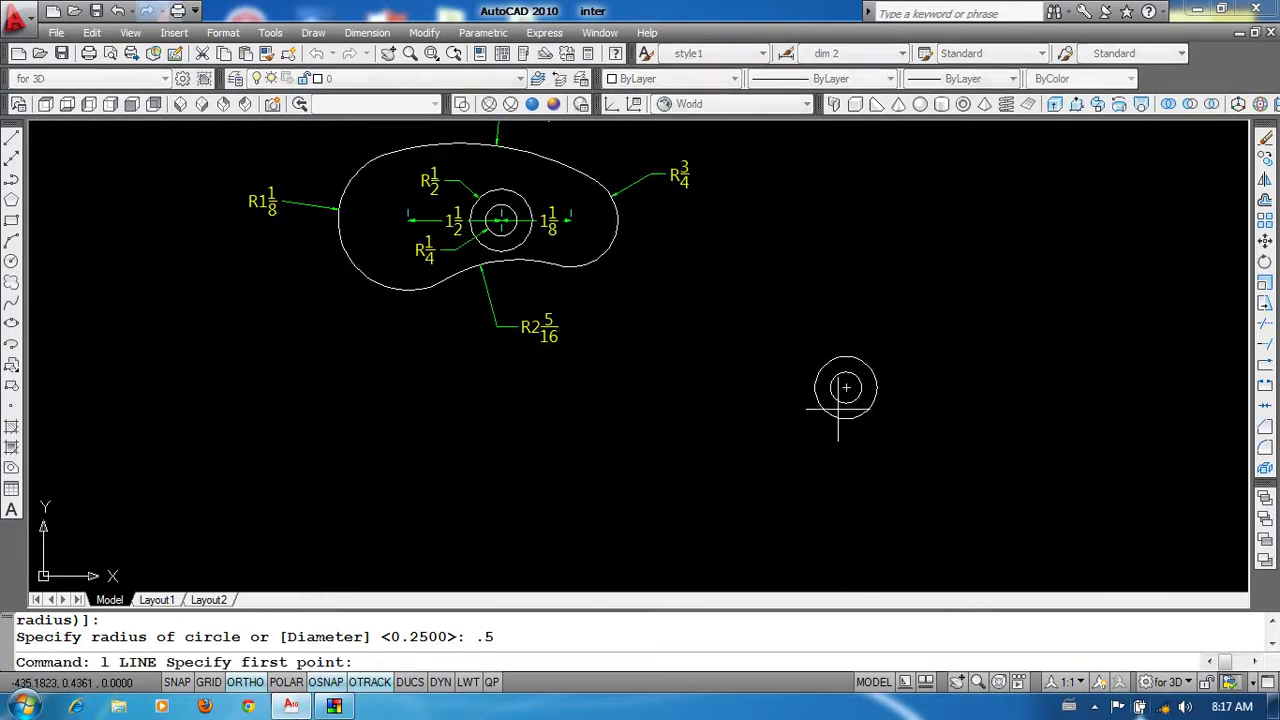
{"action": "left_click", "coordinate": [845, 388]}
{"action": "type", "text": "1.5"}
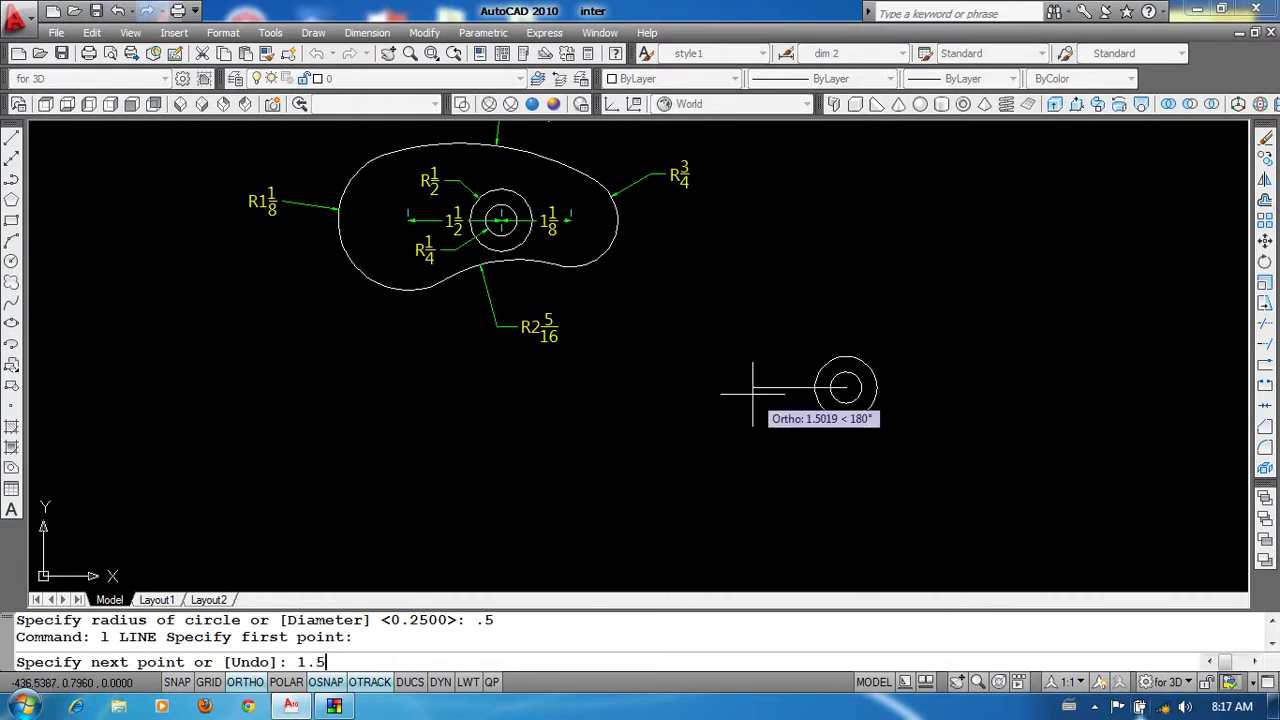
{"action": "key", "text": "Return"}
{"action": "key", "text": "Return"}
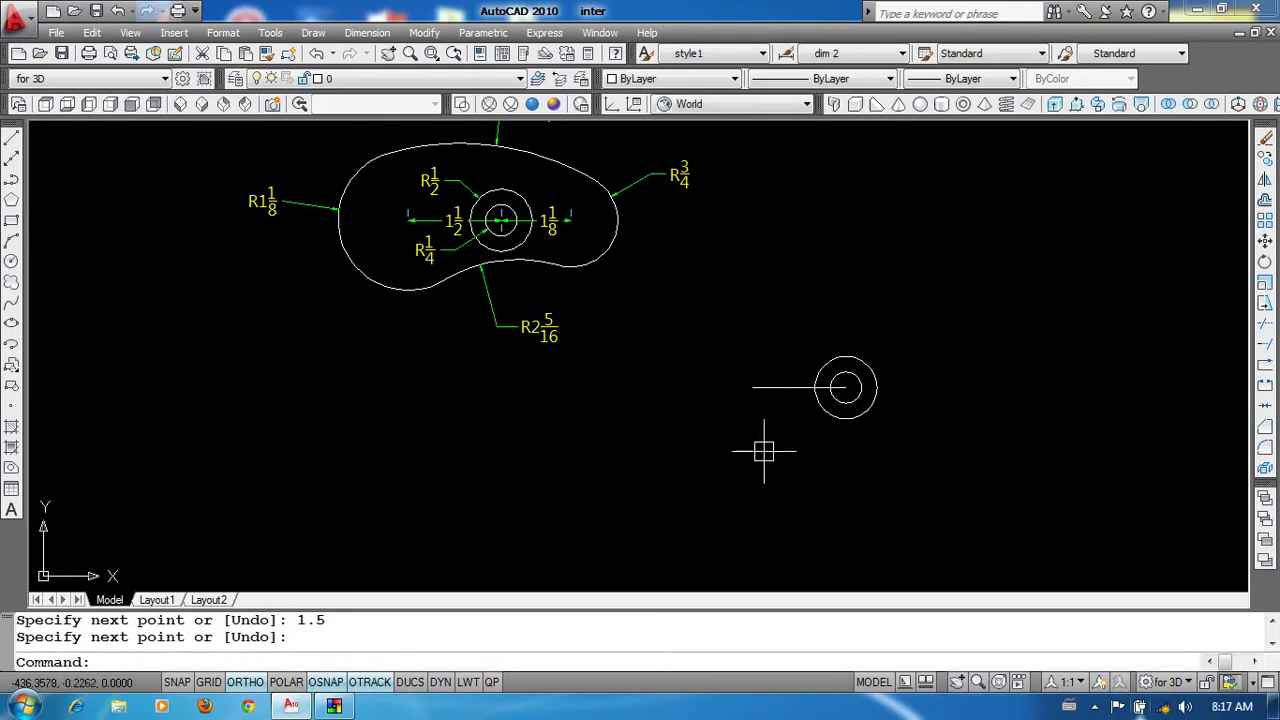
{"action": "scroll", "coordinate": [266, 203], "scroll_direction": "up", "scroll_amount": 2}
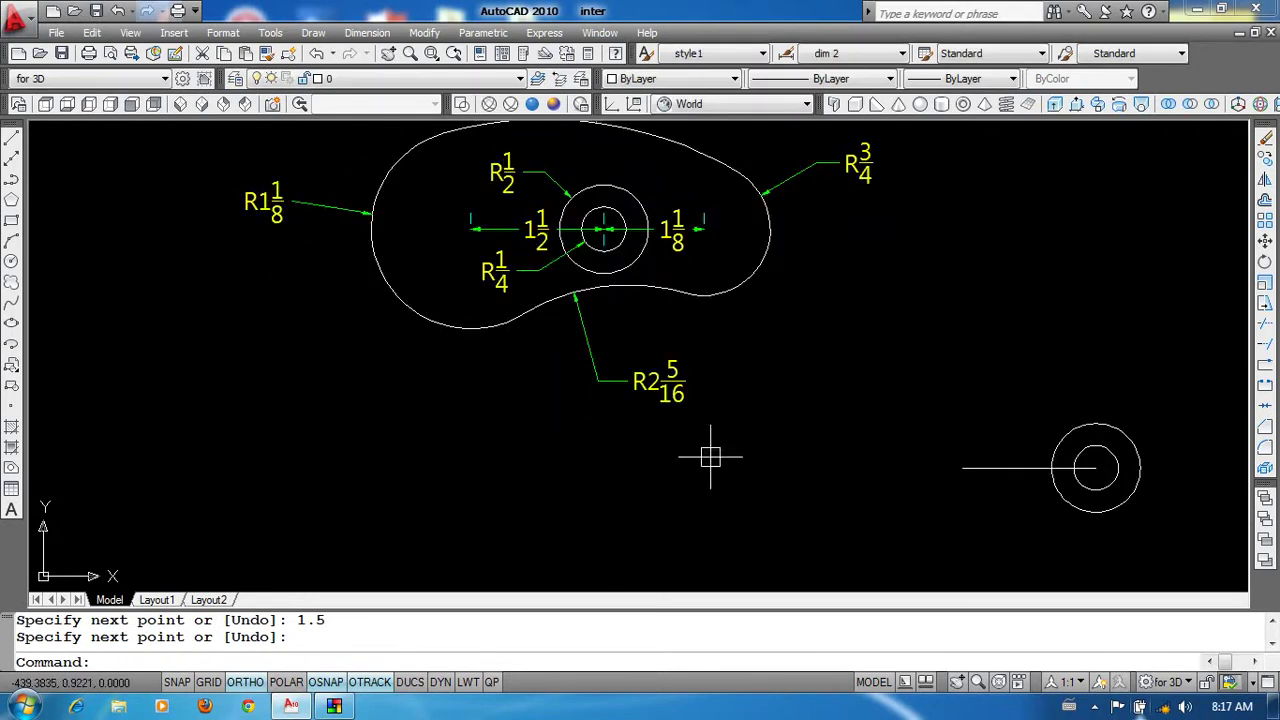
{"action": "middle_click_drag", "start_coordinate": [372, 312], "coordinate": [344, 296]}
{"action": "type", "text": "c"}
{"action": "key", "text": "Return"}
{"action": "left_click", "coordinate": [934, 452]}
{"action": "type", "text": "1-1/8"}
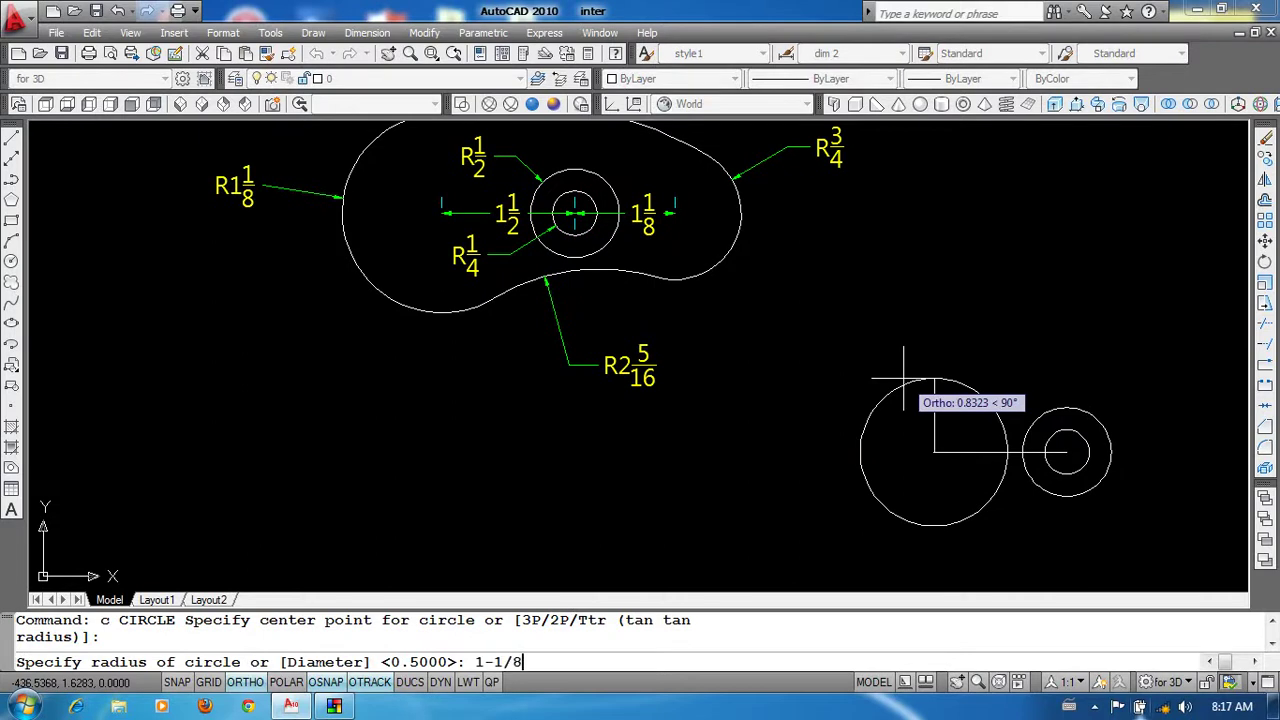
{"action": "key", "text": "Return"}
Step: Erase the 1.5-unit guide line
{"action": "left_click", "coordinate": [951, 434]}
{"action": "left_click", "coordinate": [955, 470]}
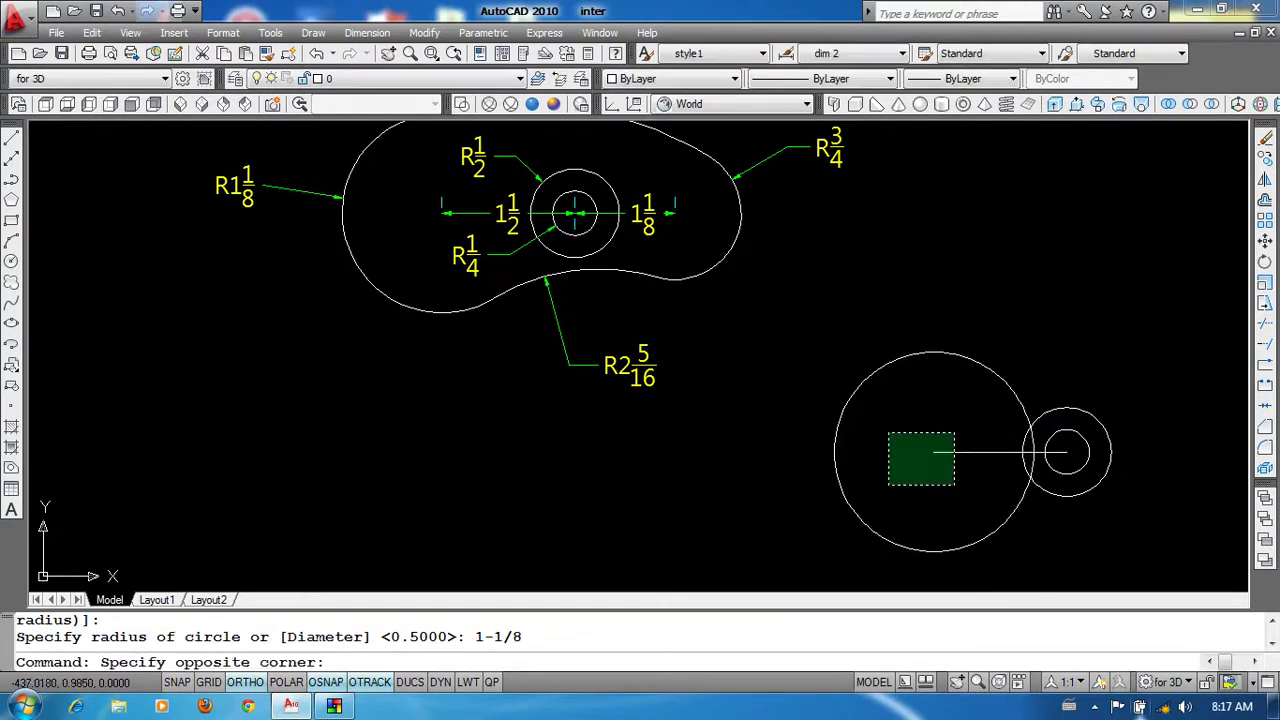
{"action": "type", "text": "e"}
{"action": "key", "text": "Return"}
{"action": "middle_click_drag", "start_coordinate": [955, 470], "coordinate": [786, 477]}
{"action": "scroll", "coordinate": [560, 270], "scroll_direction": "up", "scroll_amount": 1}
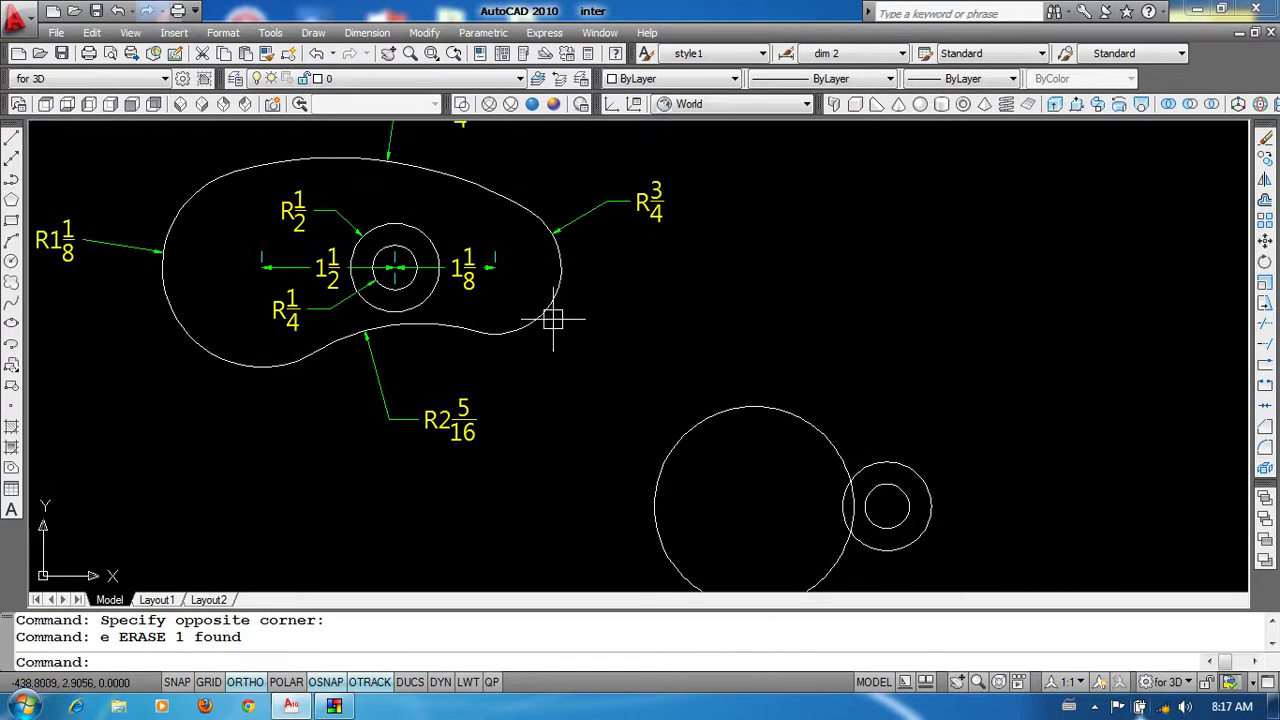
{"action": "scroll", "coordinate": [533, 262], "scroll_direction": "up", "scroll_amount": 2}
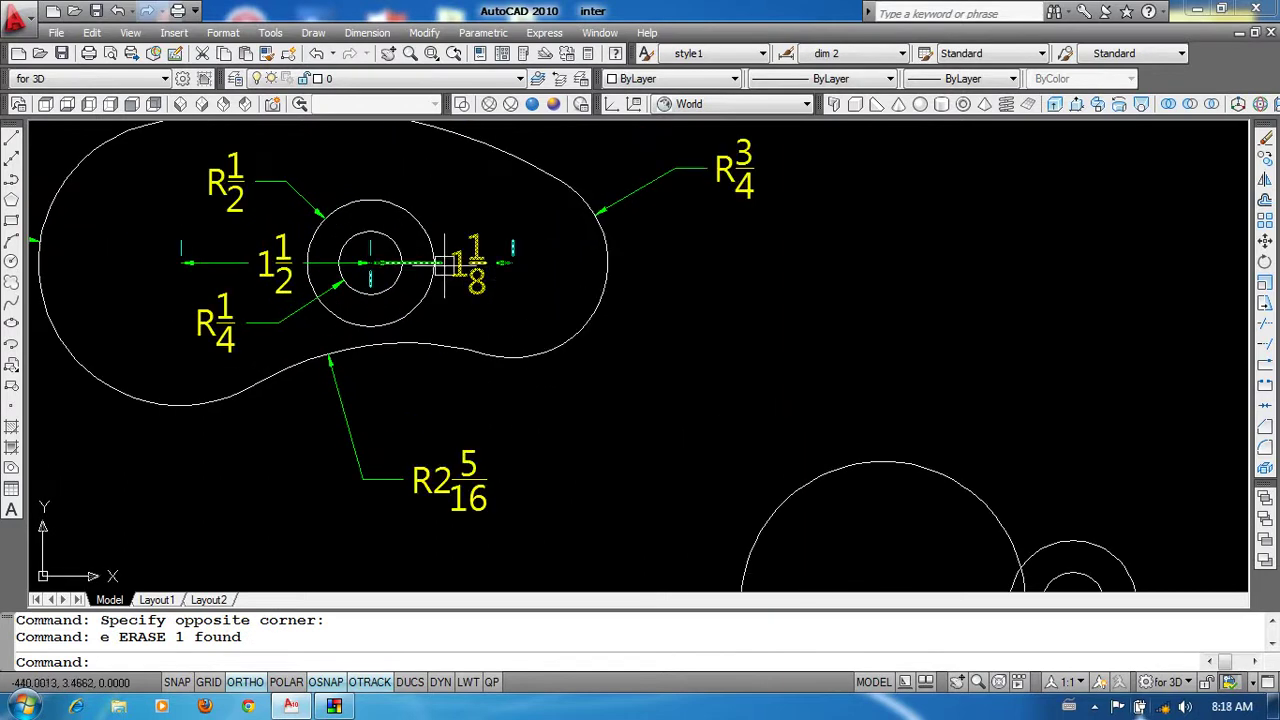
{"action": "scroll", "coordinate": [460, 260], "scroll_direction": "down", "scroll_amount": 2}
Step: Draw a radius 3/4 circle at the end of a 1-1/8 guide line to the right
{"action": "type", "text": "l"}
{"action": "key", "text": "Return"}
{"action": "left_click", "coordinate": [840, 474]}
{"action": "type", "text": "1-1/"}
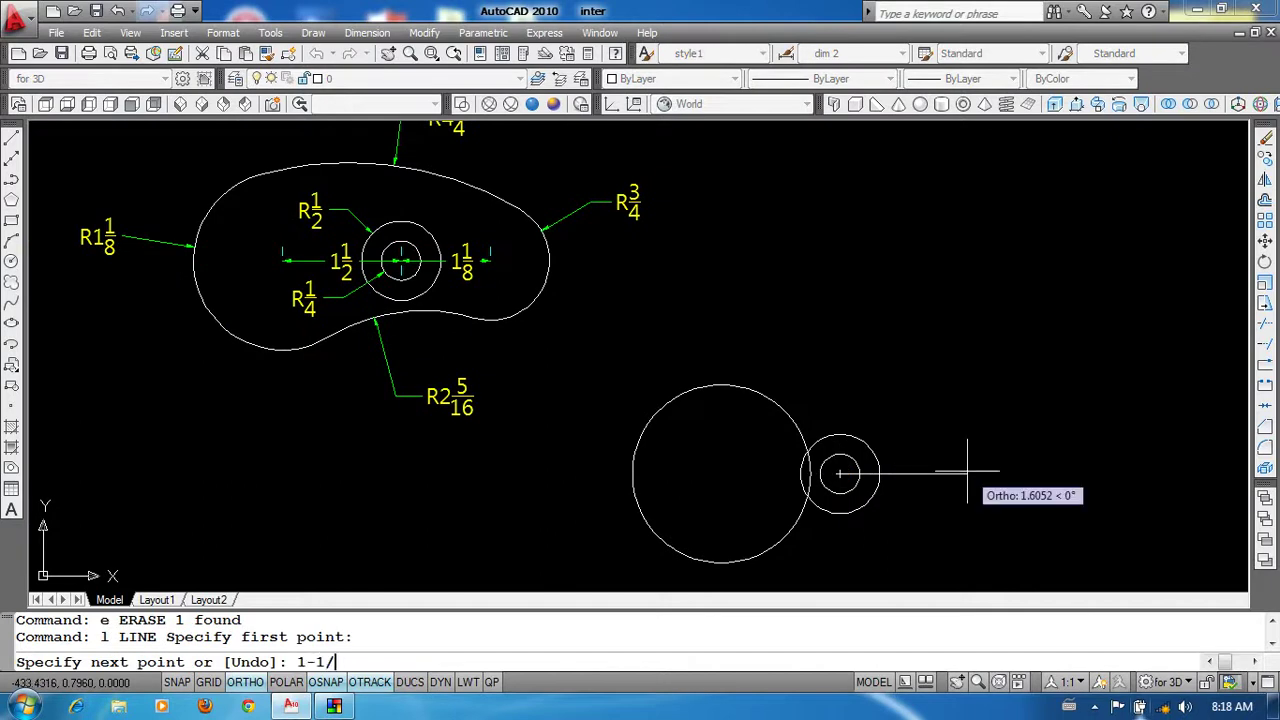
{"action": "type", "text": "8"}
{"action": "key", "text": "Return"}
{"action": "key", "text": "Return"}
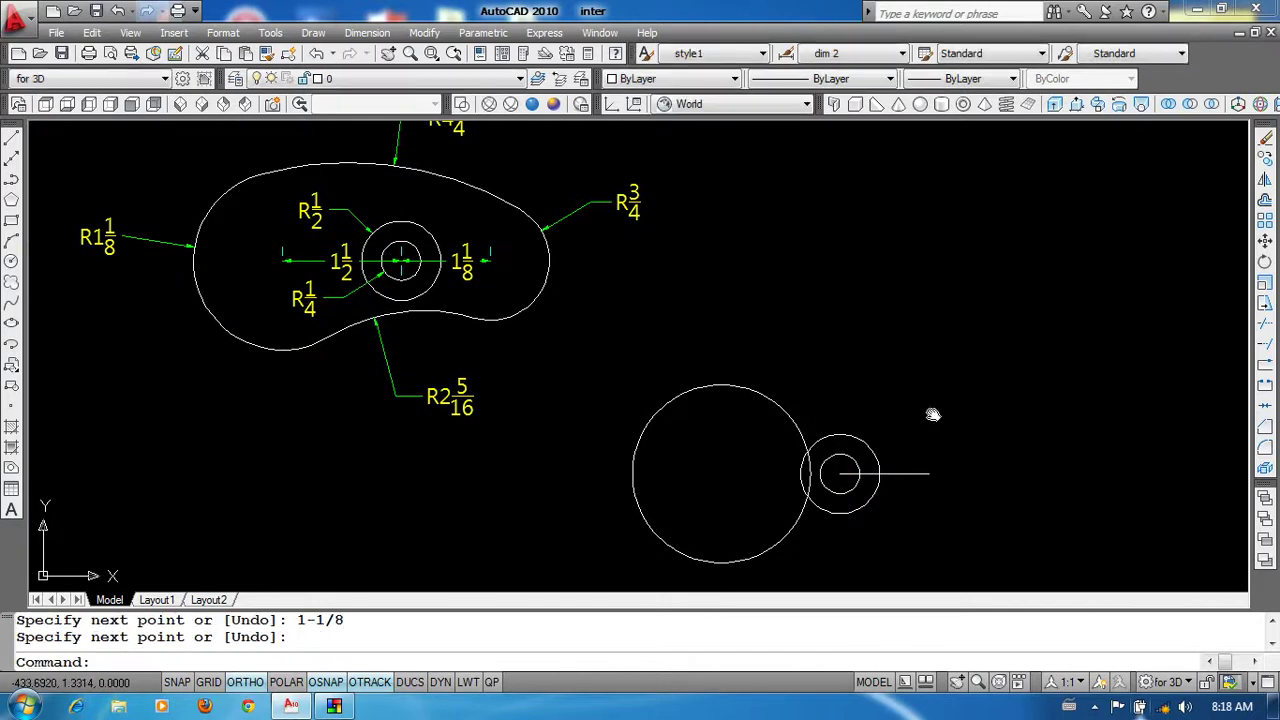
{"action": "middle_click_drag", "start_coordinate": [949, 434], "coordinate": [930, 409]}
{"action": "type", "text": "c"}
{"action": "key", "text": "Return"}
{"action": "left_click", "coordinate": [910, 449]}
{"action": "type", "text": "3/4"}
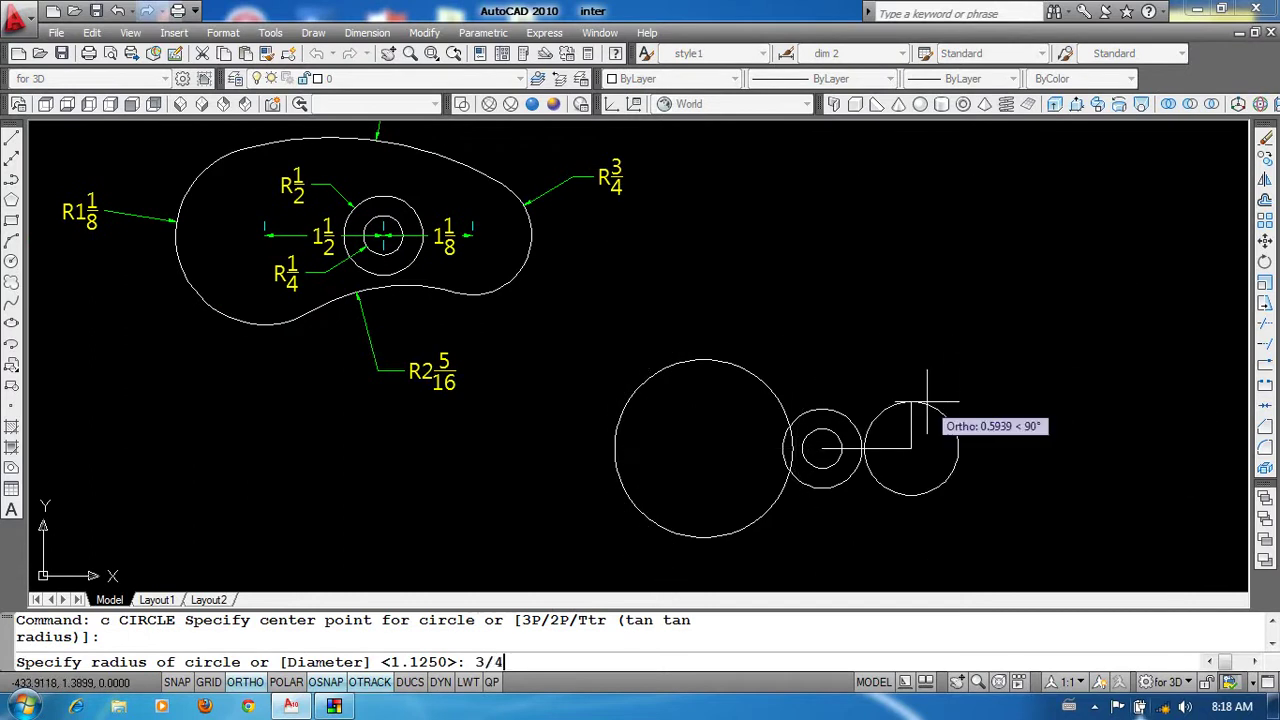
{"action": "key", "text": "Return"}
Step: Erase the 1-1/8 guide line
{"action": "left_click", "coordinate": [900, 449]}
{"action": "type", "text": "e"}
{"action": "key", "text": "Return"}
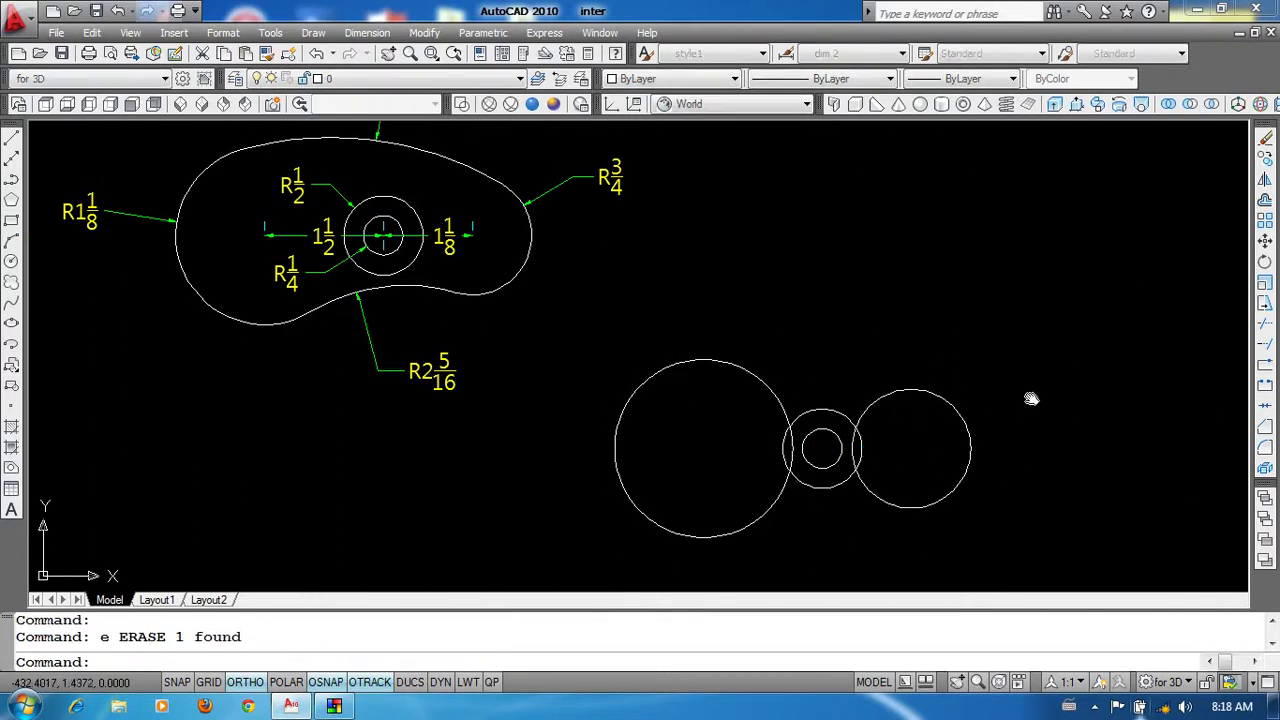
{"action": "middle_click_drag", "start_coordinate": [1029, 397], "coordinate": [1029, 380]}
{"action": "scroll", "coordinate": [714, 343], "scroll_direction": "down", "scroll_amount": 2}
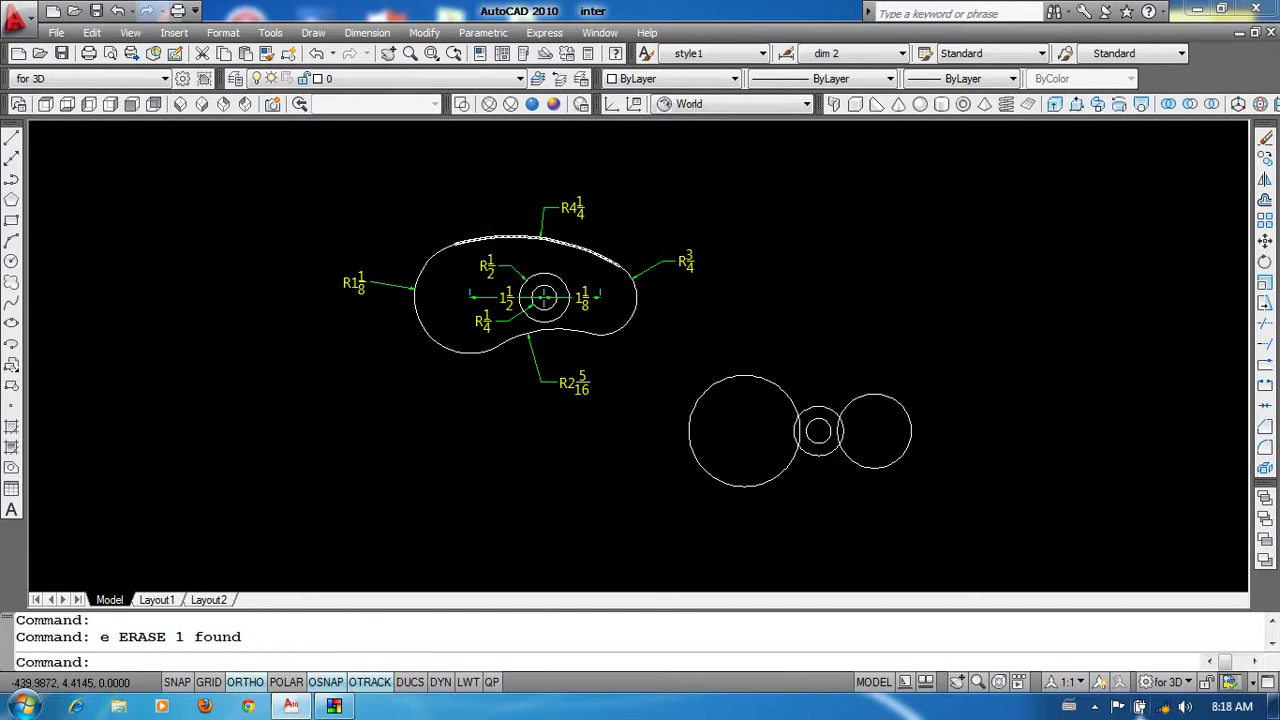
Step: Draw a first radius 4.25 tangent-tangent-radius circle touching the left and right circles
{"action": "scroll", "coordinate": [520, 225], "scroll_direction": "up", "scroll_amount": 2}
{"action": "scroll", "coordinate": [560, 240], "scroll_direction": "up", "scroll_amount": 2}
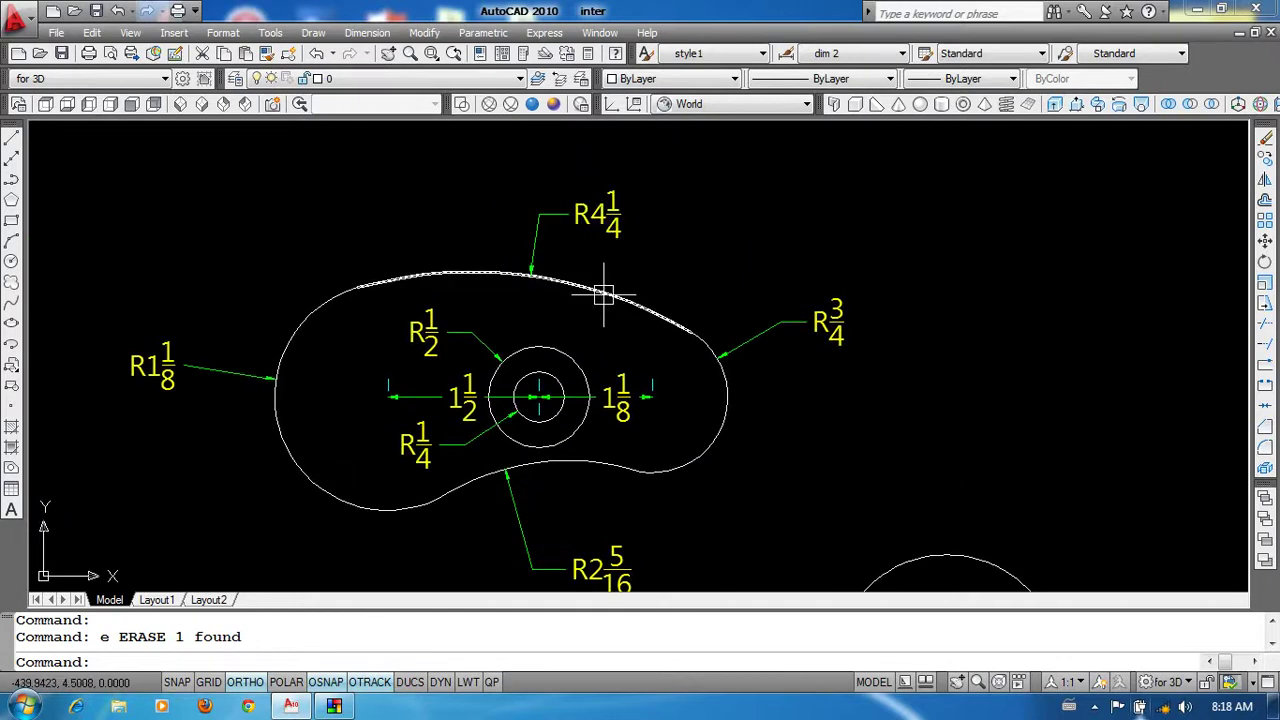
{"action": "middle_click_drag", "start_coordinate": [589, 312], "coordinate": [594, 314]}
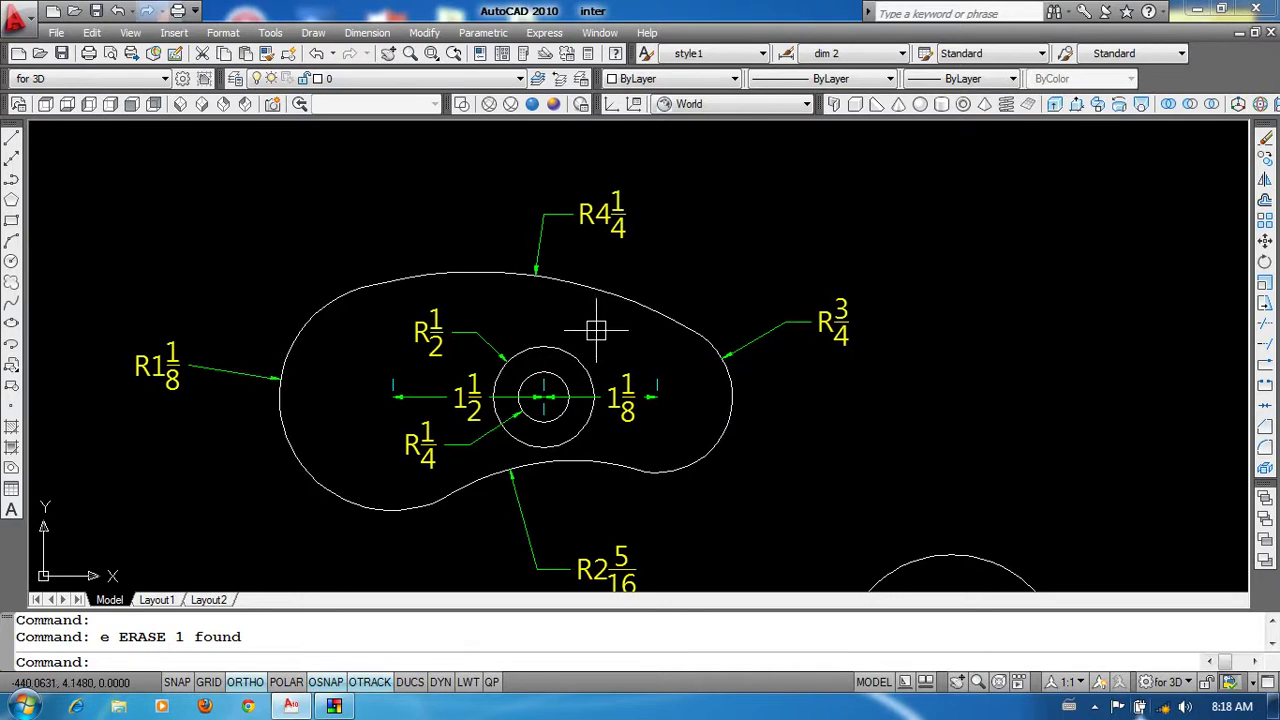
{"action": "middle_click_drag", "start_coordinate": [595, 288], "coordinate": [589, 286]}
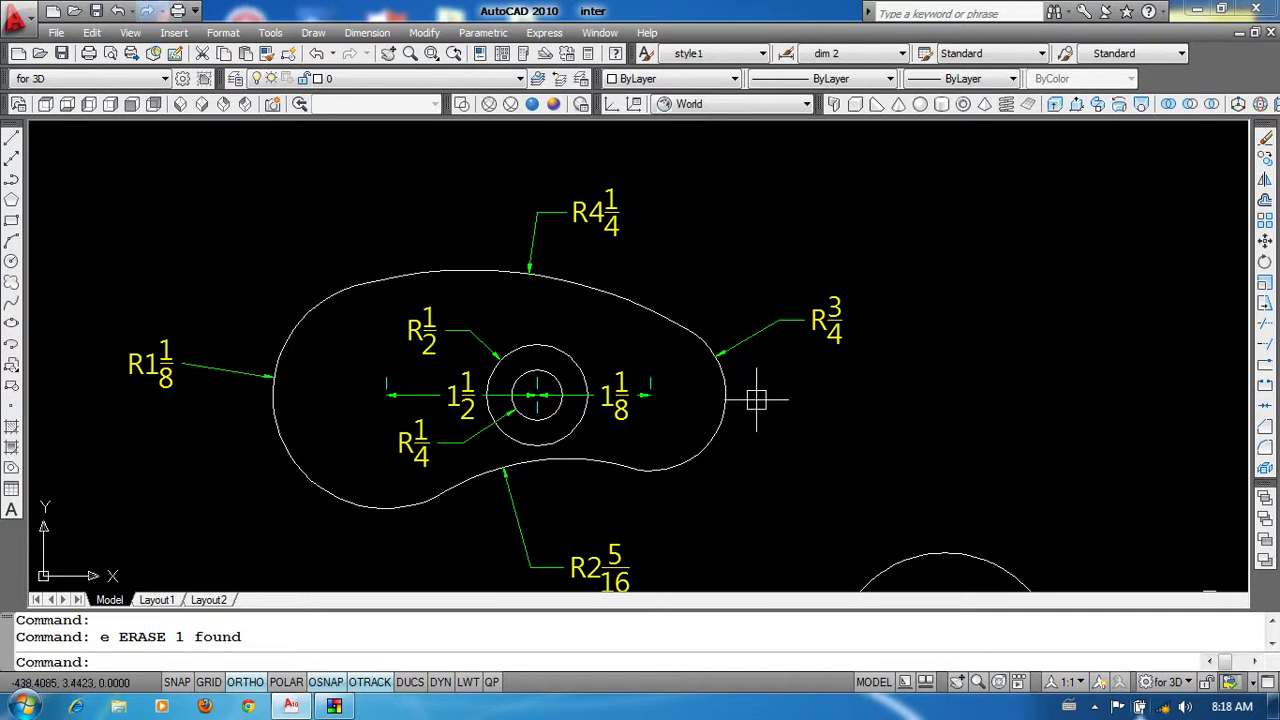
{"action": "scroll", "coordinate": [559, 352], "scroll_direction": "down", "scroll_amount": 2}
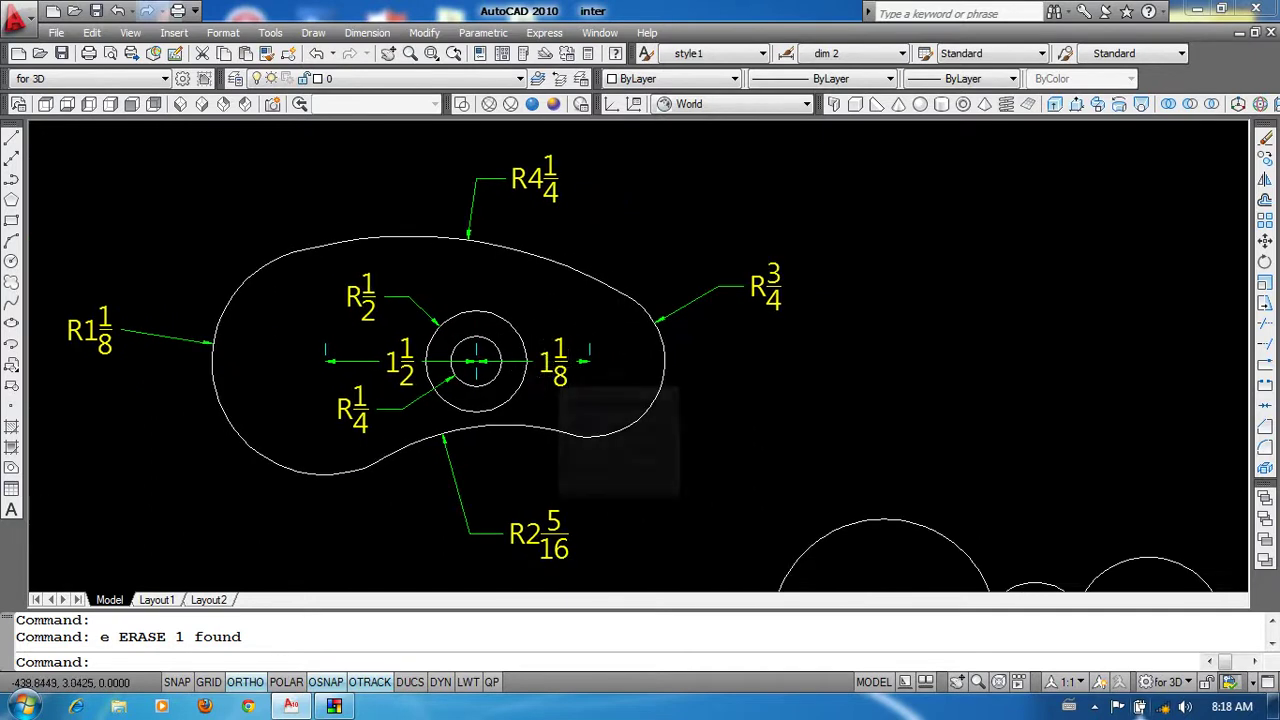
{"action": "middle_click_drag", "start_coordinate": [959, 526], "coordinate": [791, 453]}
{"action": "key", "text": "Return"}
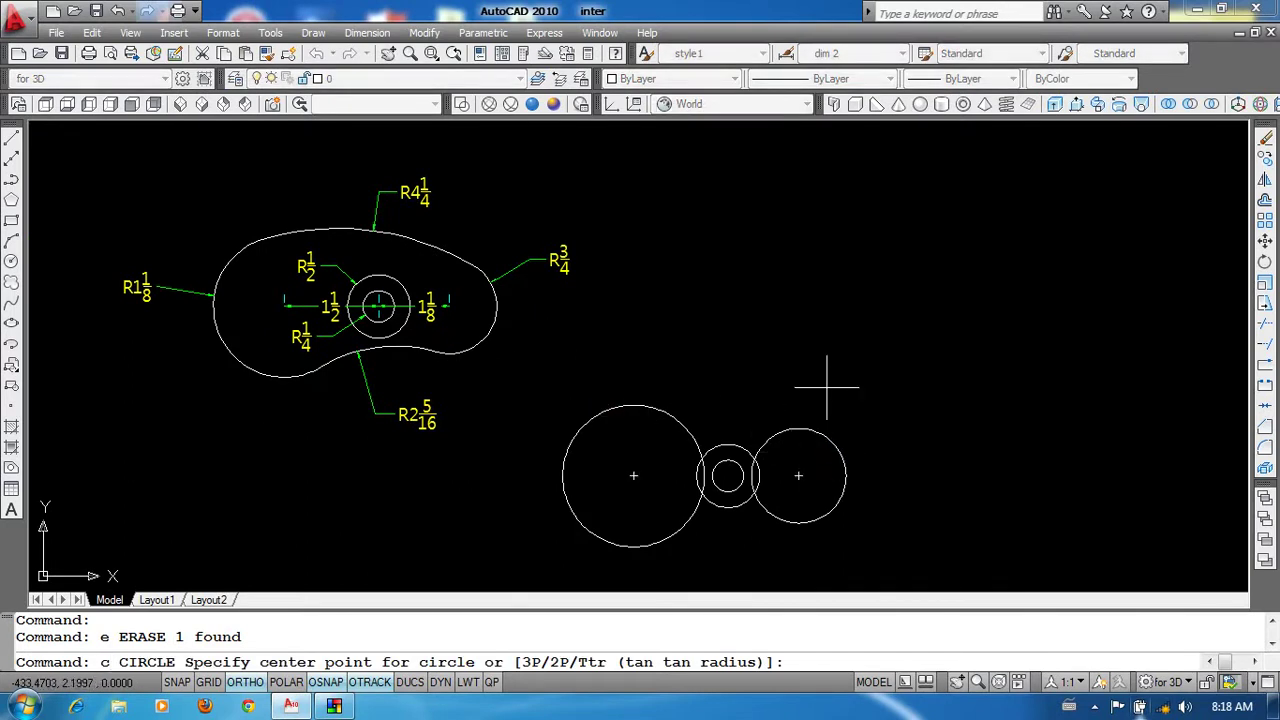
{"action": "key", "text": "Return"}
{"action": "middle_click_drag", "start_coordinate": [765, 391], "coordinate": [740, 364]}
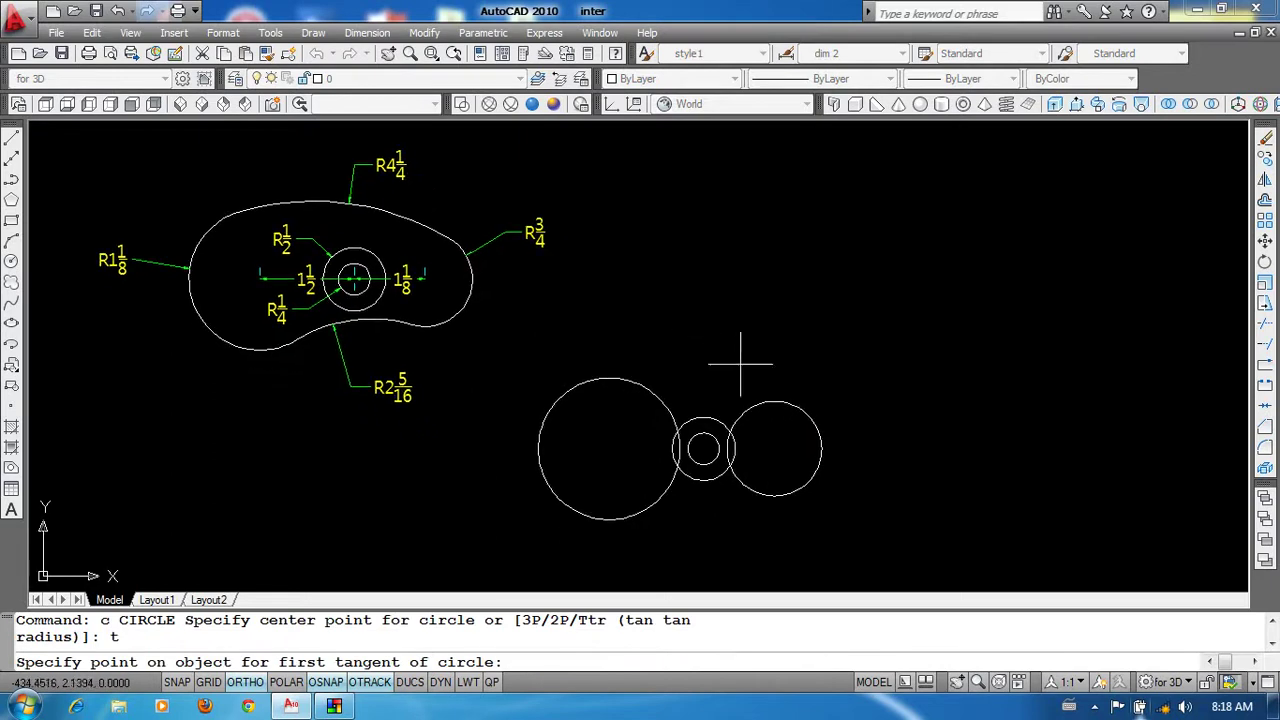
{"action": "left_click", "coordinate": [570, 390]}
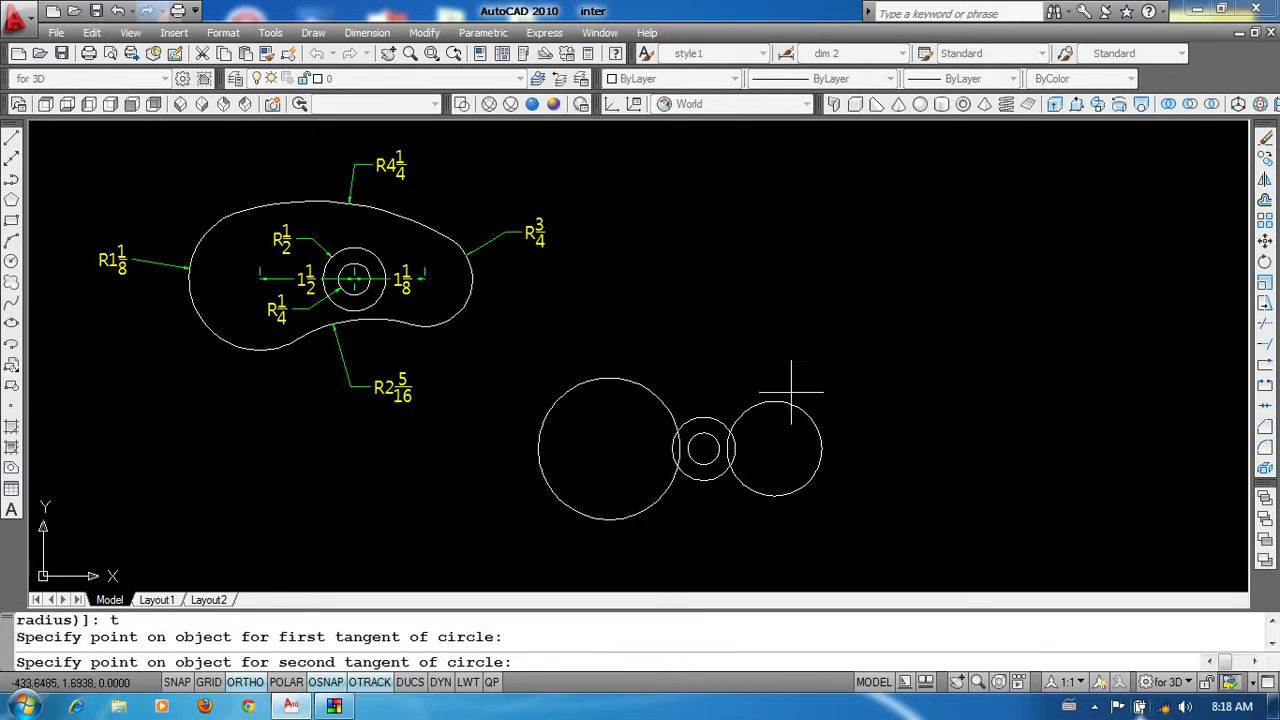
{"action": "left_click", "coordinate": [810, 422]}
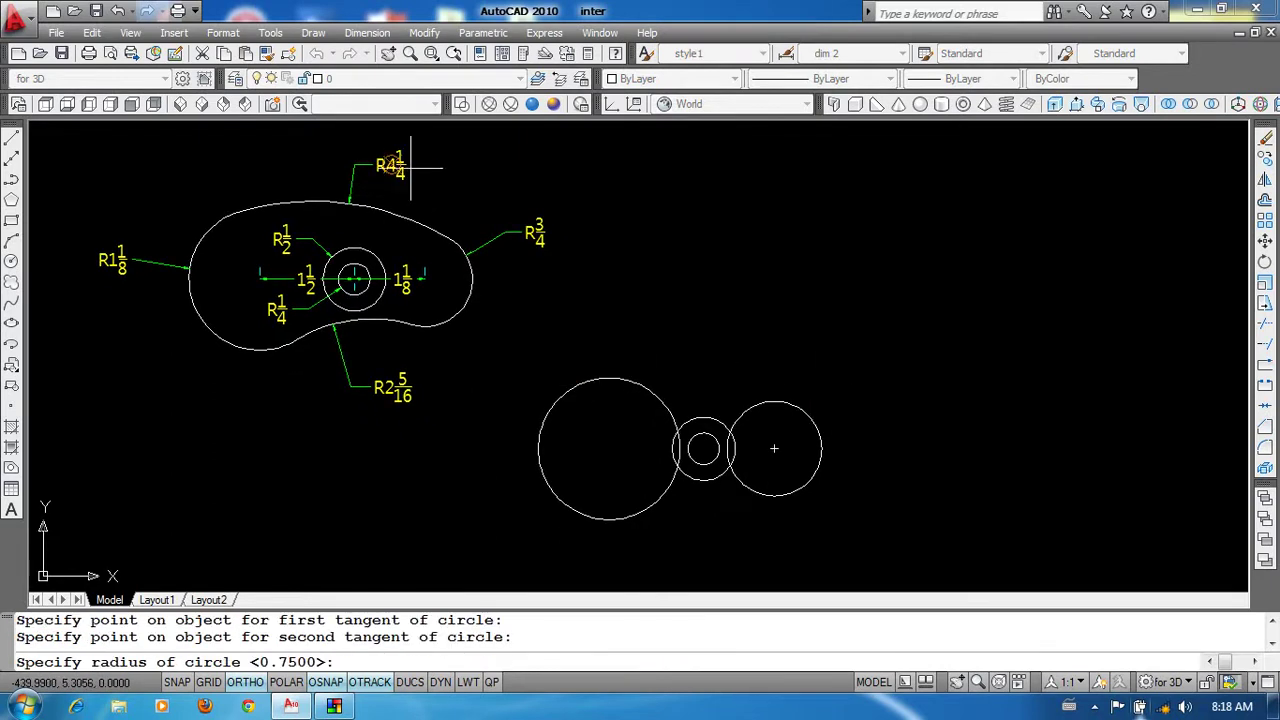
{"action": "scroll", "coordinate": [425, 172], "scroll_direction": "up", "scroll_amount": 2}
{"action": "middle_click_drag", "start_coordinate": [806, 350], "coordinate": [853, 370]}
{"action": "type", "text": "4.25"}
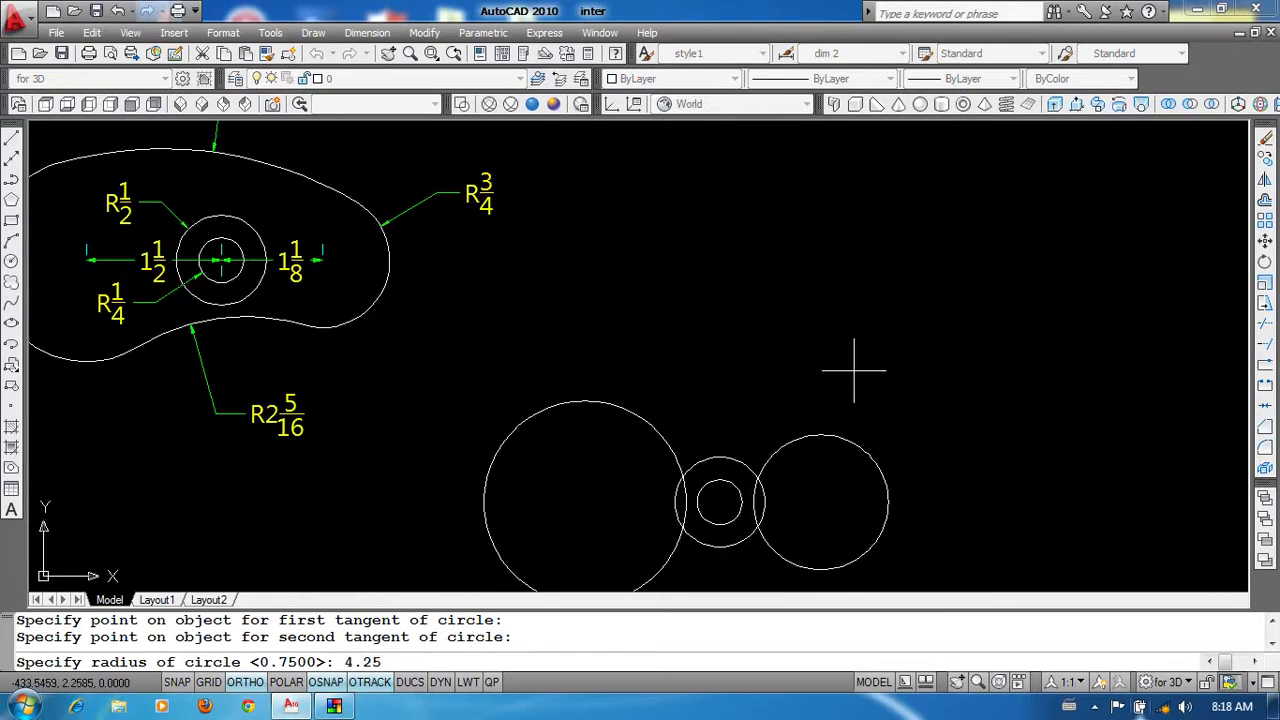
{"action": "key", "text": "Return"}
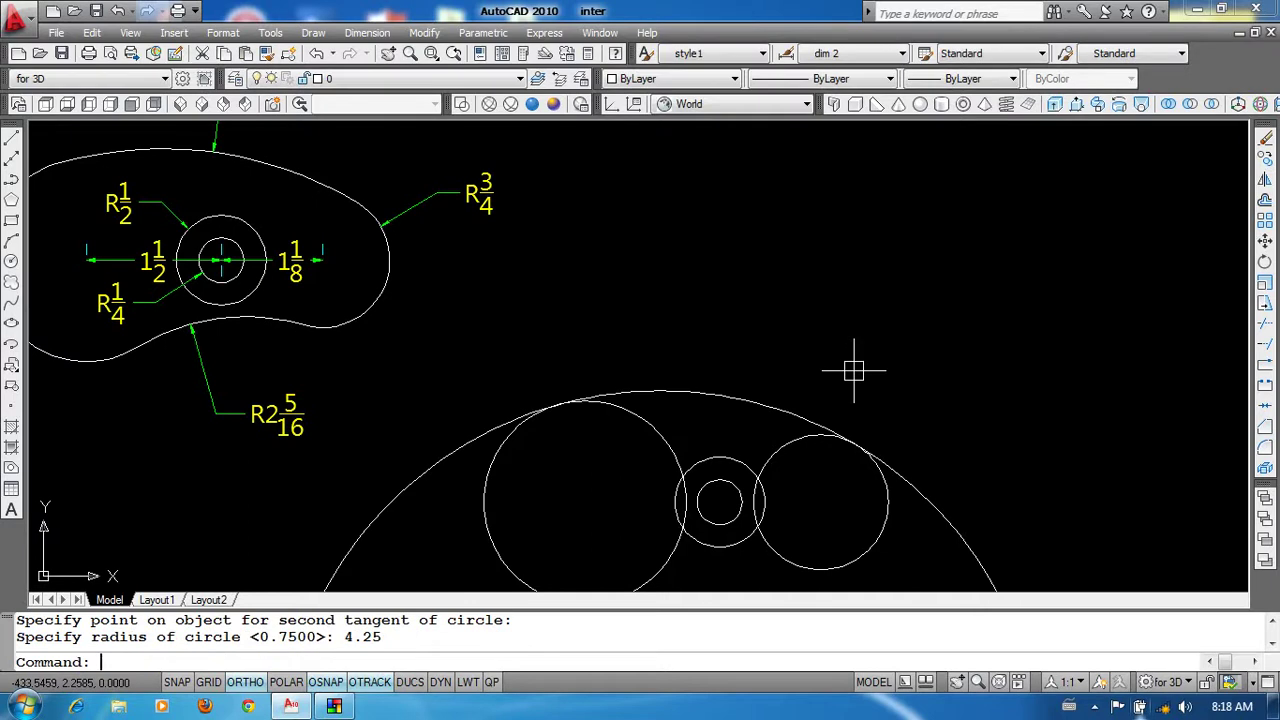
Step: Erase the oversized tangent circle and redraw the radius 4.25 Ttr circle between both circles
{"action": "scroll", "coordinate": [775, 350], "scroll_direction": "down", "scroll_amount": 3}
{"action": "scroll", "coordinate": [688, 318], "scroll_direction": "up", "scroll_amount": 2}
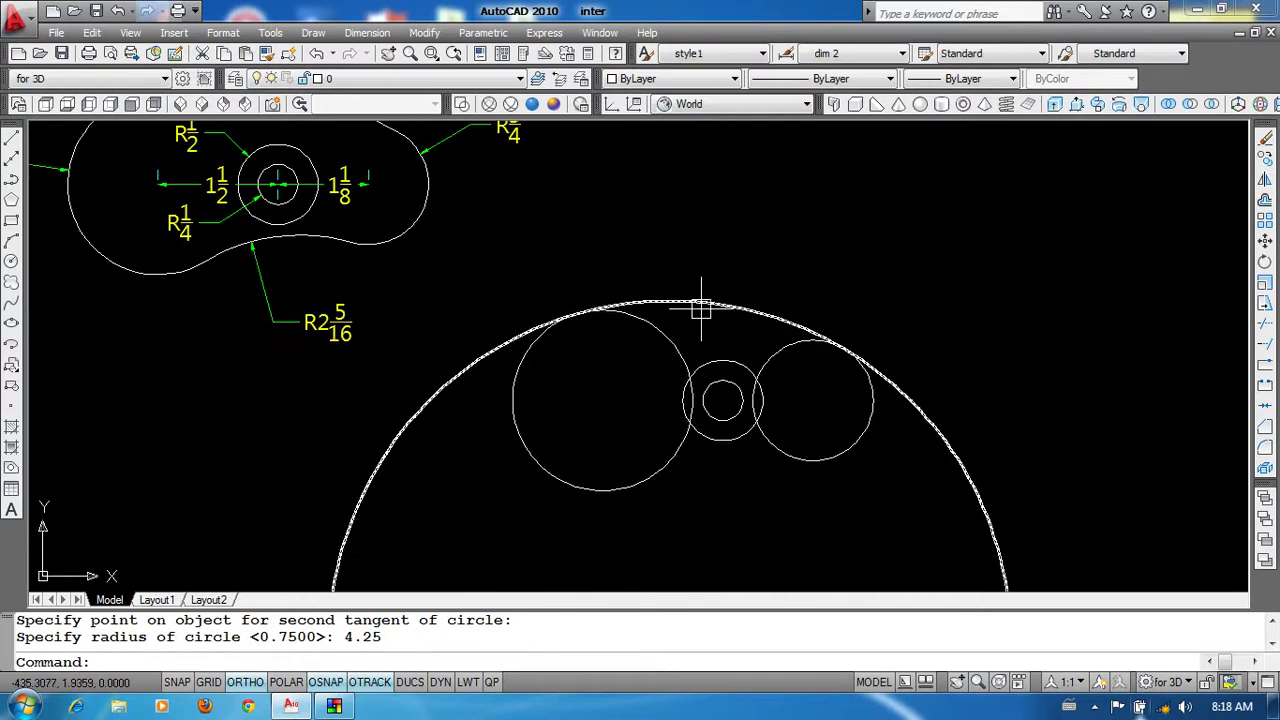
{"action": "left_click", "coordinate": [697, 302]}
{"action": "type", "text": "e"}
{"action": "key", "text": "Return"}
{"action": "mouse_move", "coordinate": [742, 311]}
{"action": "middle_mouse_down"}
{"action": "mouse_move", "coordinate": [738, 323]}
{"action": "mouse_move", "coordinate": [690, 292]}
{"action": "middle_mouse_up"}
{"action": "type", "text": "c"}
{"action": "key", "text": "Return"}
{"action": "type", "text": "t"}
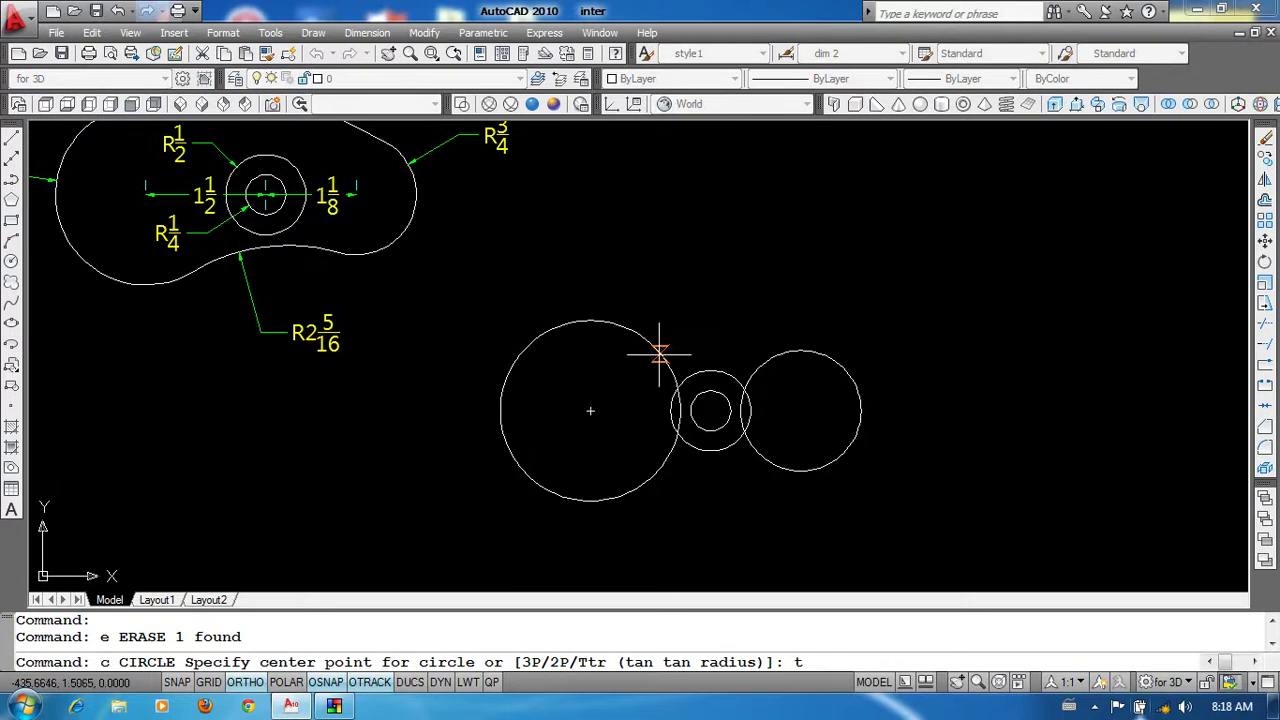
{"action": "key", "text": "Return"}
{"action": "left_click", "coordinate": [656, 345]}
{"action": "left_click", "coordinate": [768, 360]}
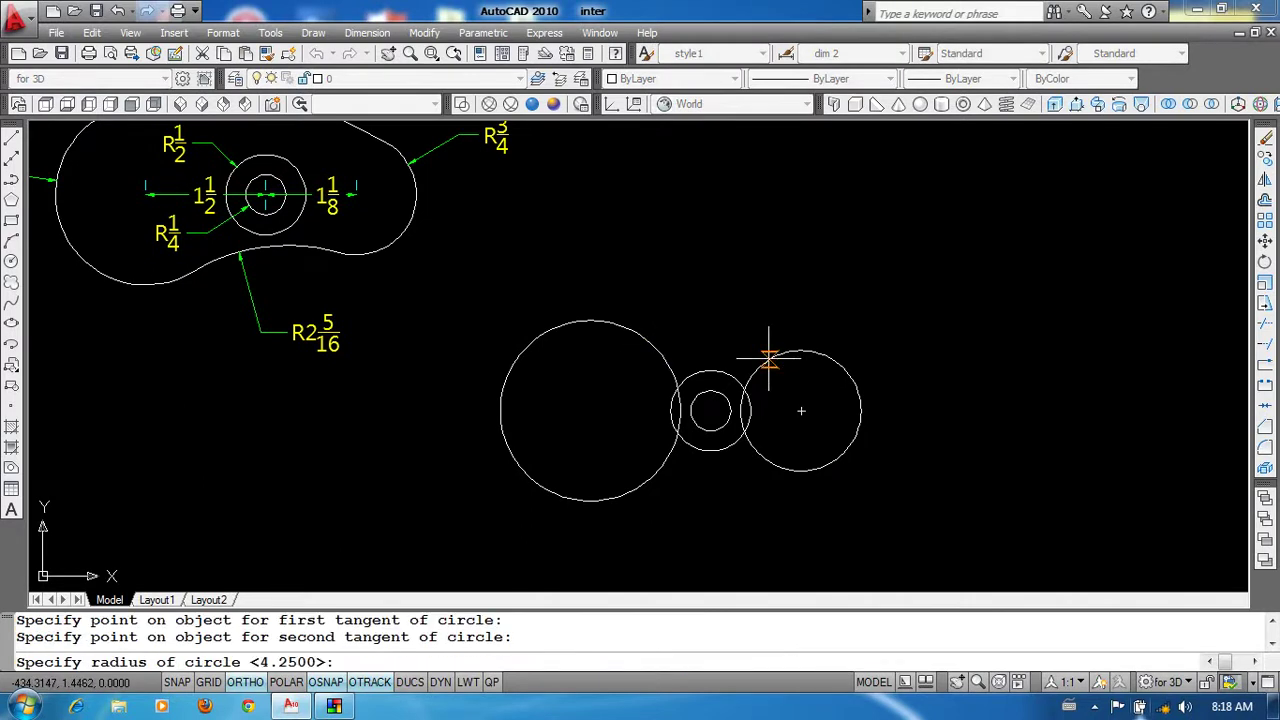
{"action": "type", "text": "4.25"}
{"action": "key", "text": "Return"}
Step: Erase the big tangent circle again and redraw the 4.25 circle with wider tangent picks
{"action": "scroll", "coordinate": [880, 390], "scroll_direction": "down", "scroll_amount": 3}
{"action": "left_click", "coordinate": [994, 349]}
{"action": "left_click", "coordinate": [810, 366]}
{"action": "type", "text": "e"}
{"action": "key", "text": "Return"}
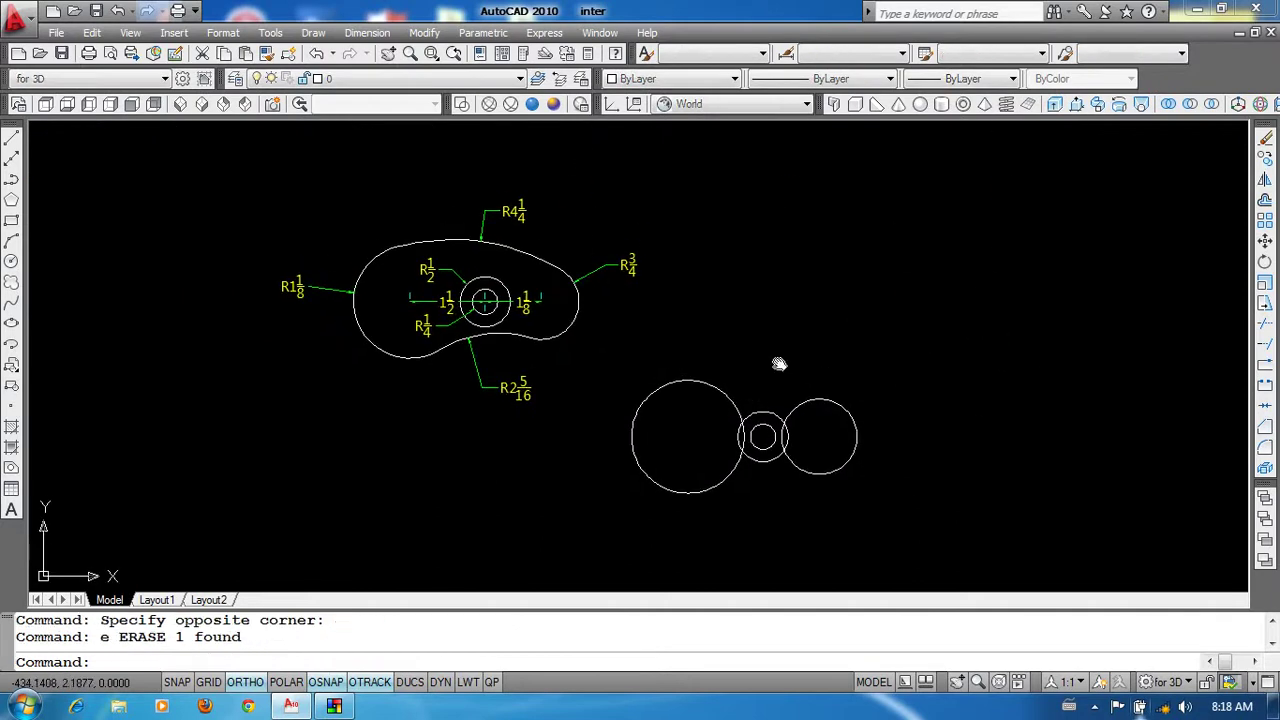
{"action": "type", "text": "c"}
{"action": "key", "text": "Return"}
{"action": "type", "text": "t"}
{"action": "key", "text": "Return"}
{"action": "scroll", "coordinate": [700, 440], "scroll_direction": "up", "scroll_amount": 2}
{"action": "scroll", "coordinate": [660, 327], "scroll_direction": "up", "scroll_amount": 1}
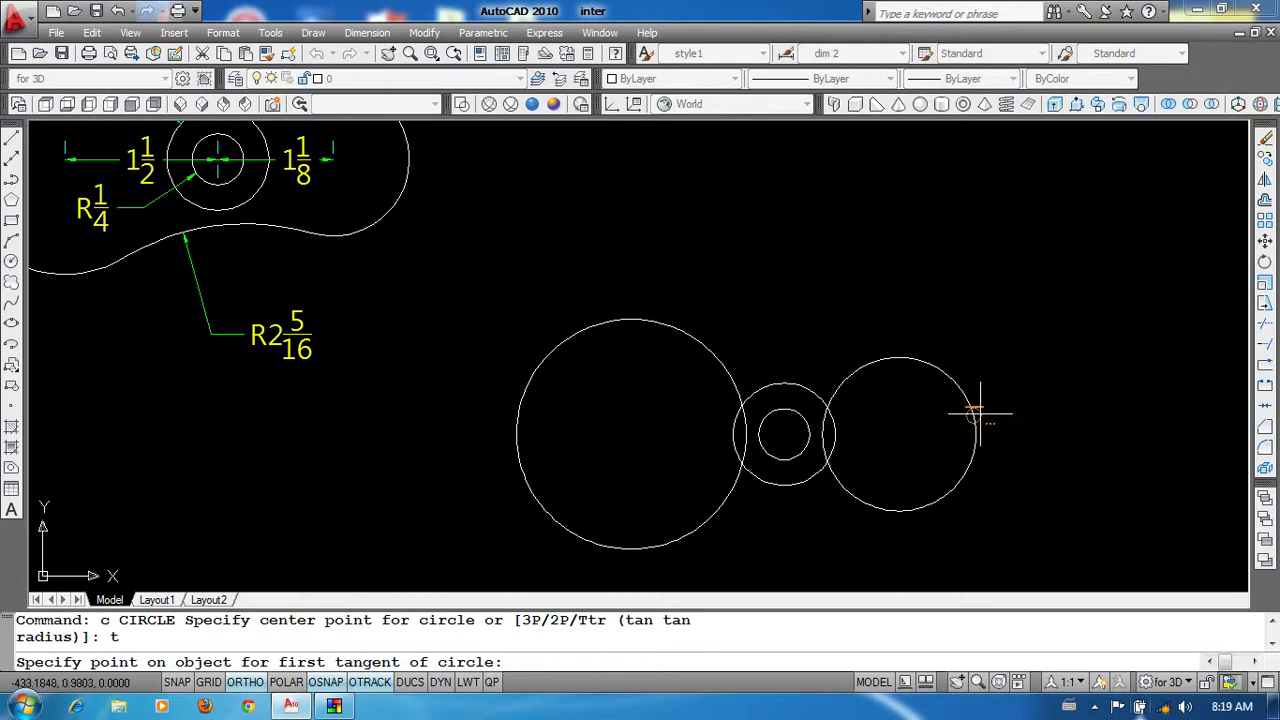
{"action": "left_click", "coordinate": [534, 375]}
{"action": "left_click", "coordinate": [958, 395]}
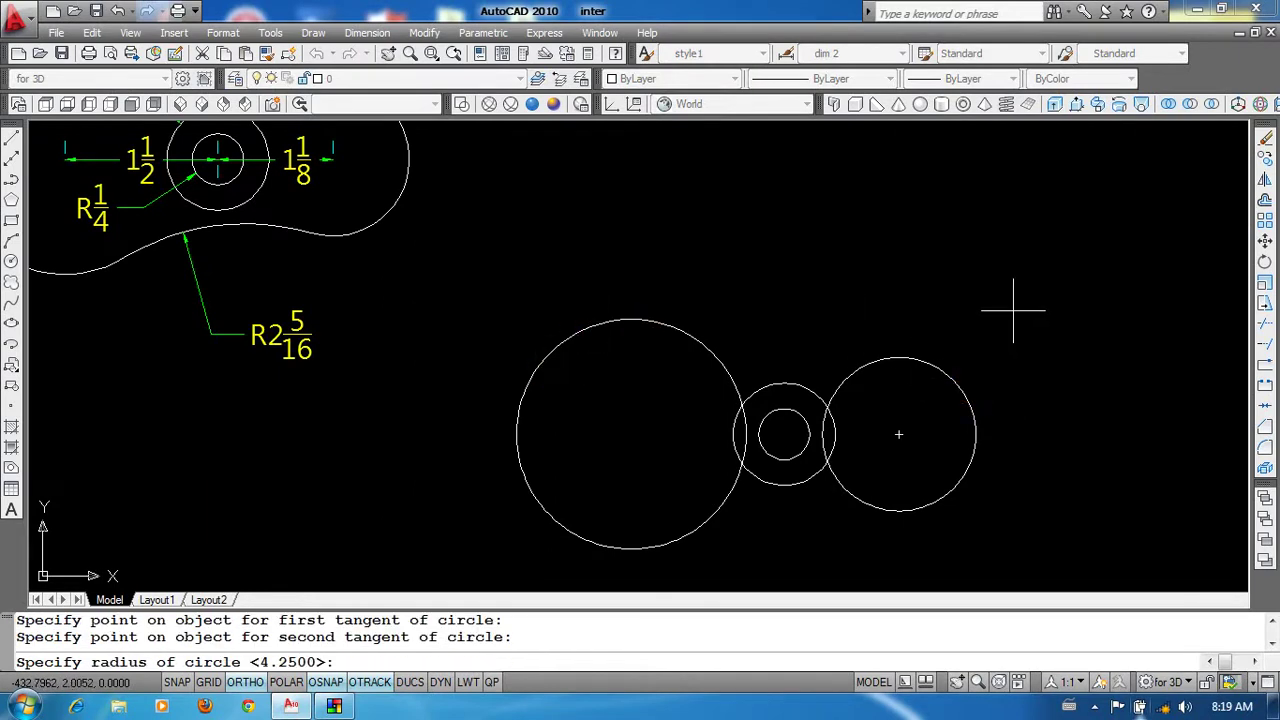
{"action": "type", "text": "4.25"}
{"action": "key", "text": "Return"}
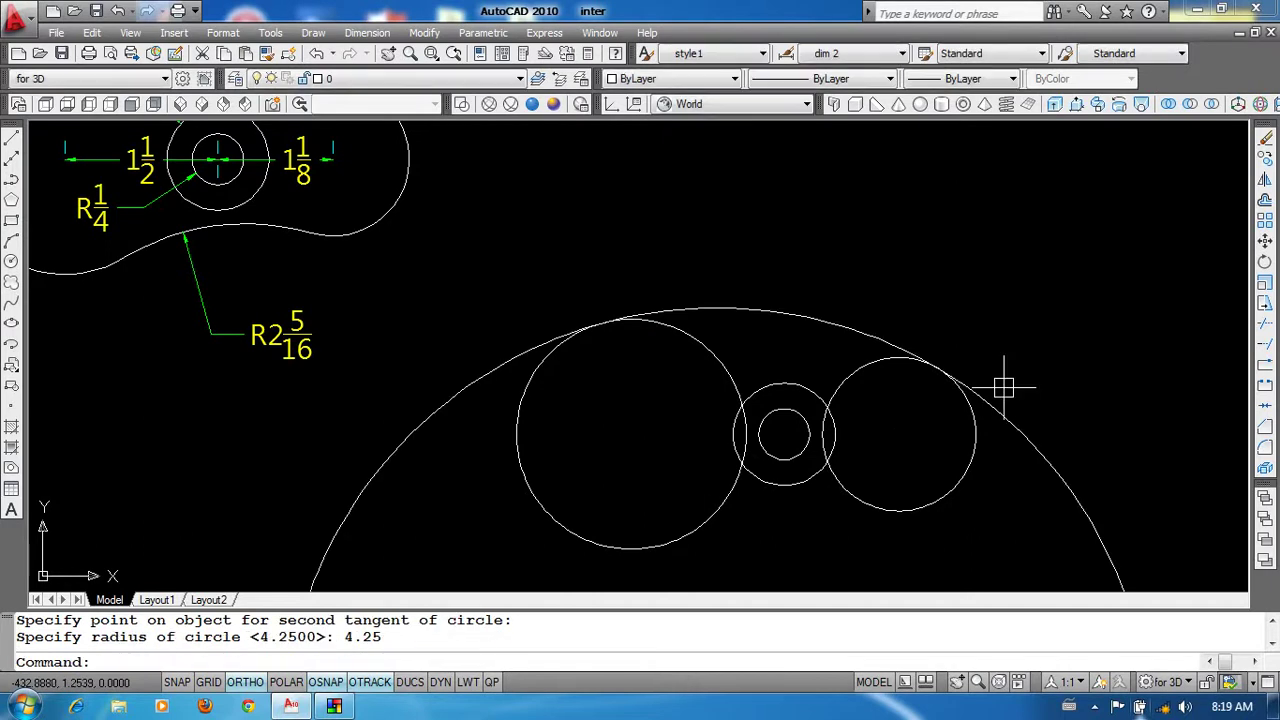
{"action": "scroll", "coordinate": [960, 420], "scroll_direction": "down", "scroll_amount": 3}
{"action": "scroll", "coordinate": [900, 380], "scroll_direction": "up", "scroll_amount": 1}
Step: Trim away the lower arc of the big tangent circle
{"action": "type", "text": "tr"}
{"action": "key", "text": "Return"}
{"action": "key", "text": "Return"}
{"action": "left_click", "coordinate": [980, 428]}
{"action": "key", "text": "Return"}
Step: Draw a radius 2-5/16 circle tangent to the large and right circles
{"action": "scroll", "coordinate": [868, 366], "scroll_direction": "up", "scroll_amount": 2}
{"action": "scroll", "coordinate": [513, 259], "scroll_direction": "up", "scroll_amount": 3}
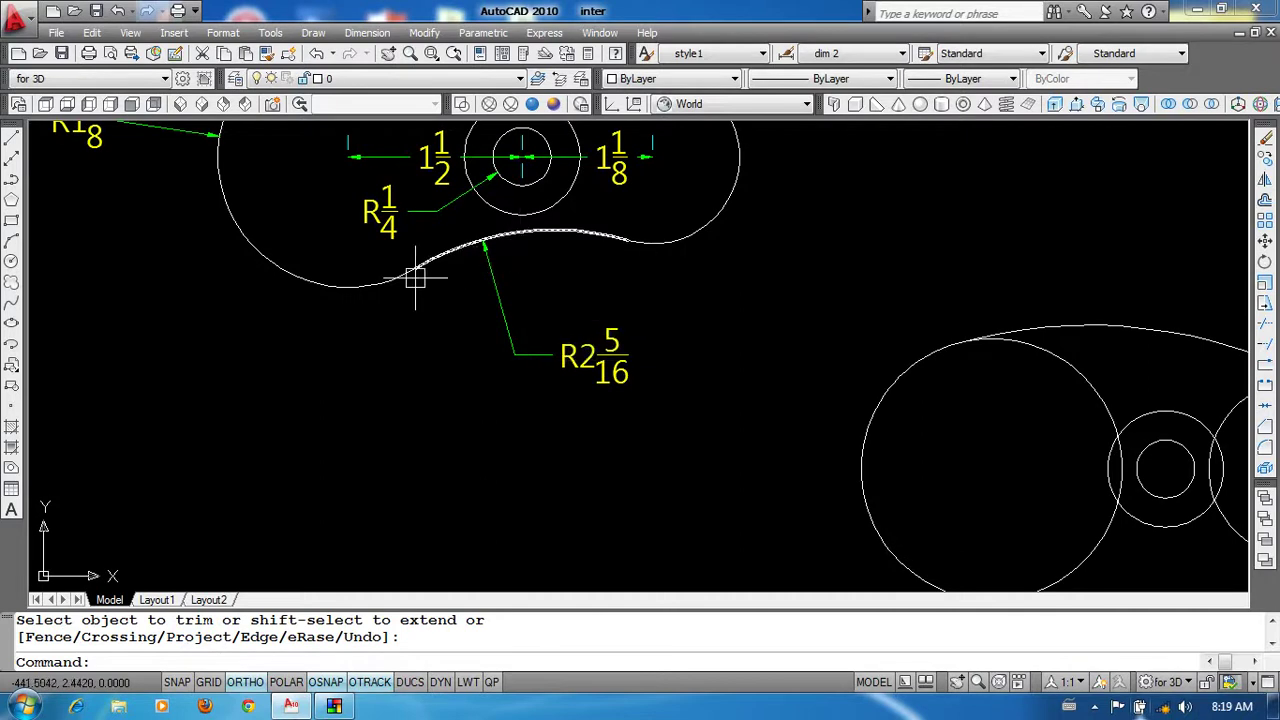
{"action": "middle_click_drag", "start_coordinate": [826, 363], "coordinate": [521, 228]}
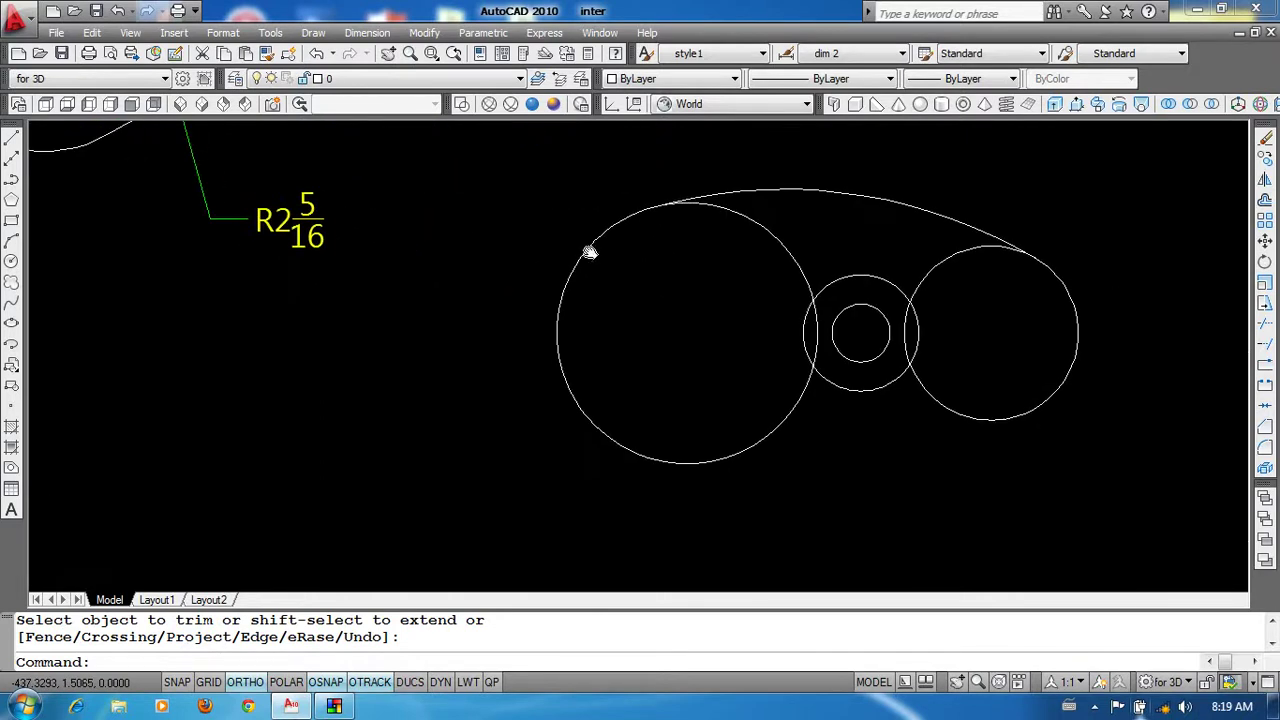
{"action": "type", "text": "c"}
{"action": "key", "text": "Return"}
{"action": "type", "text": "t"}
{"action": "key", "text": "Return"}
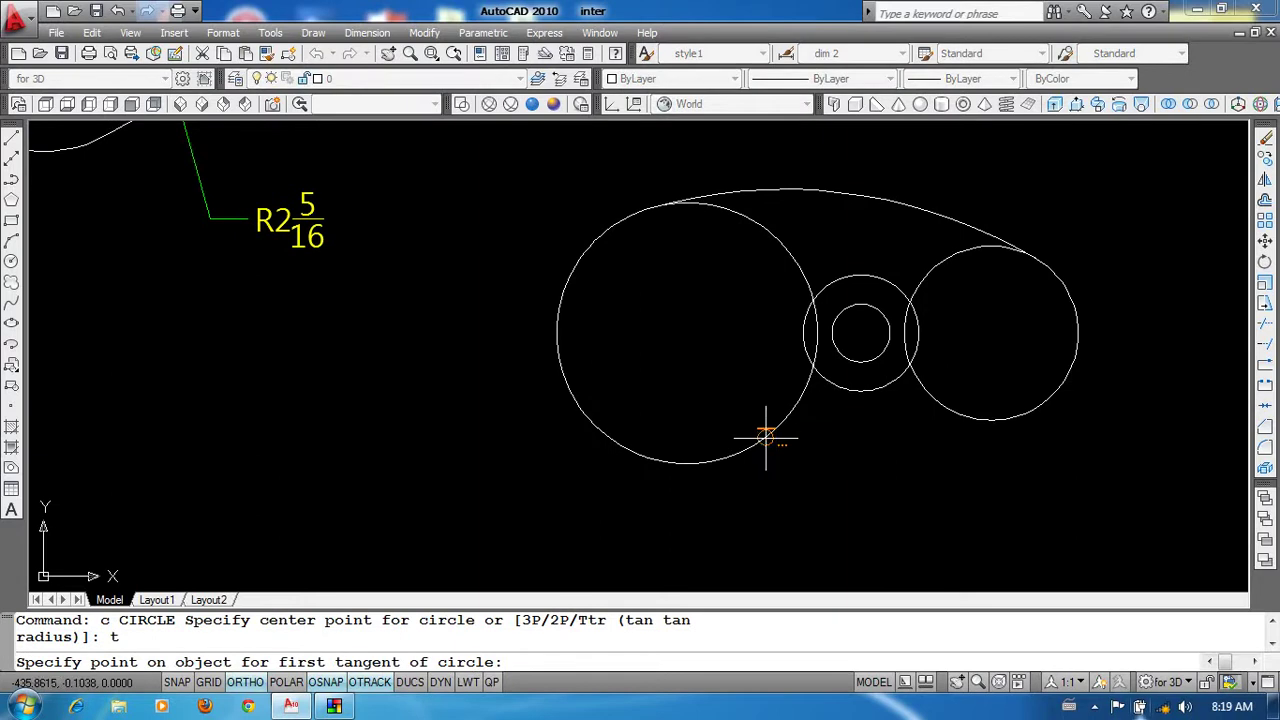
{"action": "left_click", "coordinate": [766, 437]}
{"action": "left_click", "coordinate": [947, 408]}
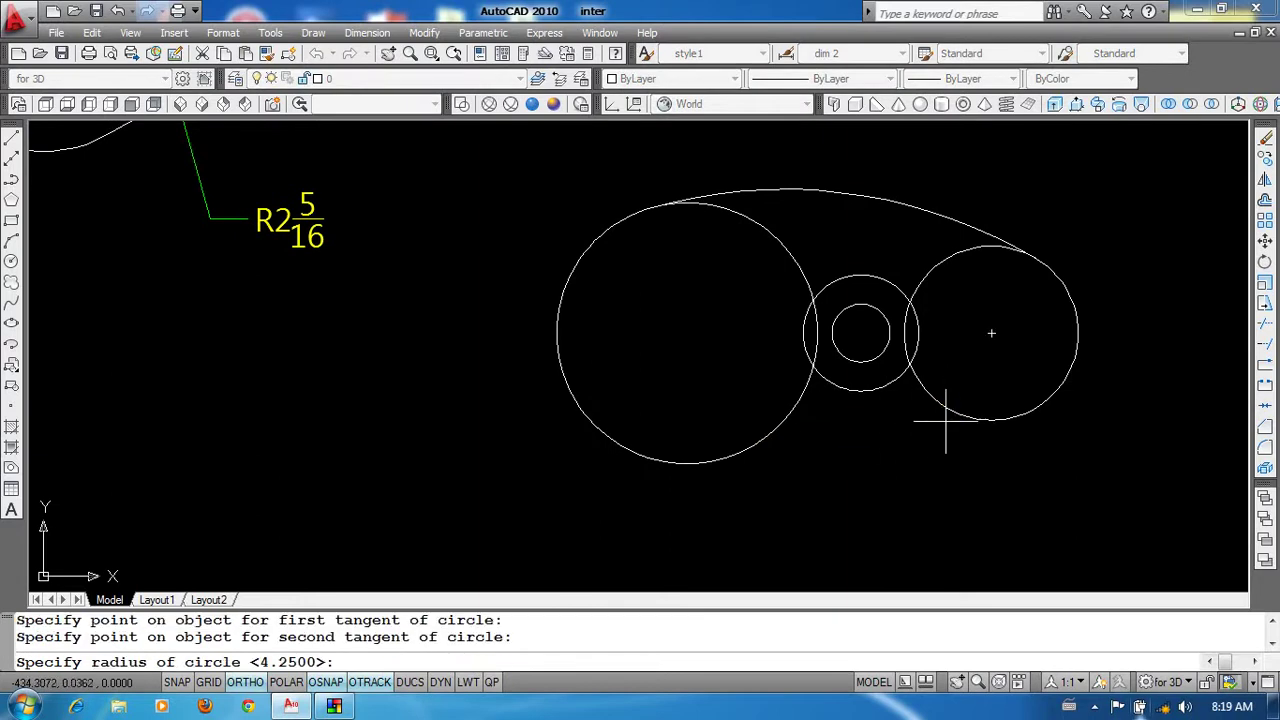
{"action": "scroll", "coordinate": [898, 432], "scroll_direction": "down", "scroll_amount": 2}
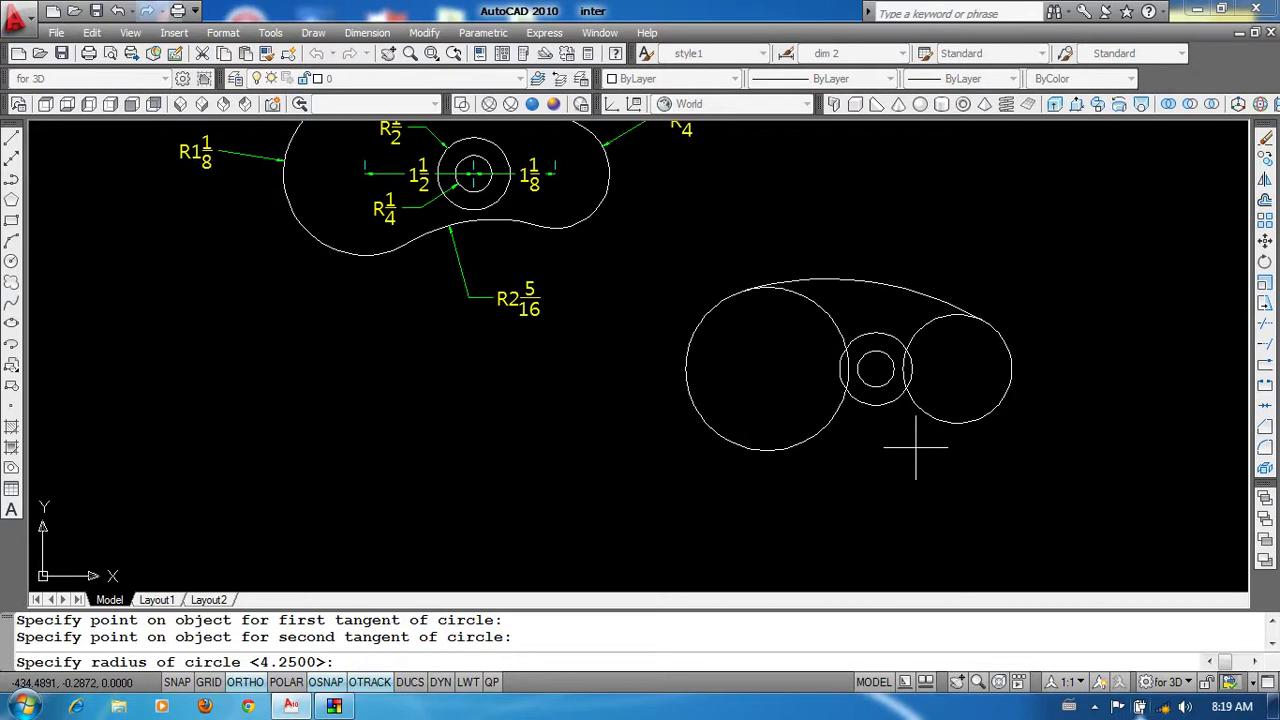
{"action": "type", "text": "2-5/16"}
{"action": "key", "text": "Return"}
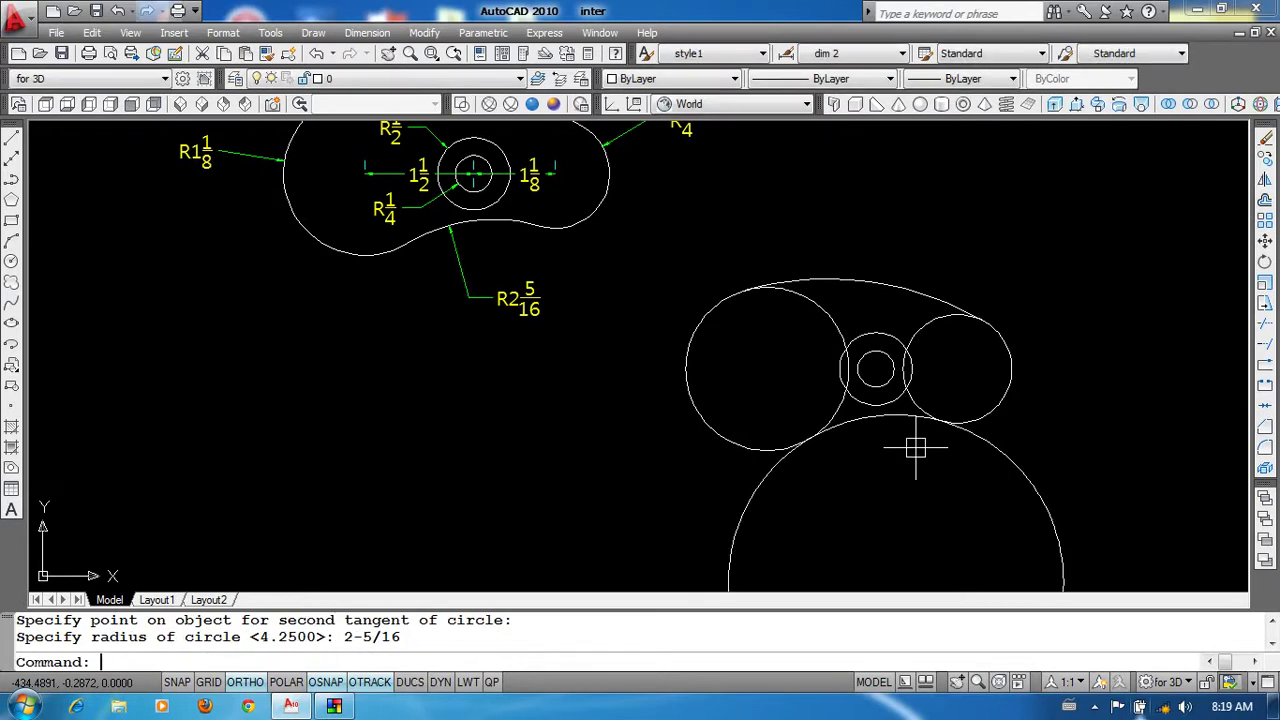
Step: Trim the new tangent circle and the right circle's inner arc to close the outline
{"action": "type", "text": "tr"}
{"action": "key", "text": "Return"}
{"action": "key", "text": "Return"}
{"action": "left_click", "coordinate": [1029, 480]}
{"action": "scroll", "coordinate": [895, 405], "scroll_direction": "up", "scroll_amount": 2}
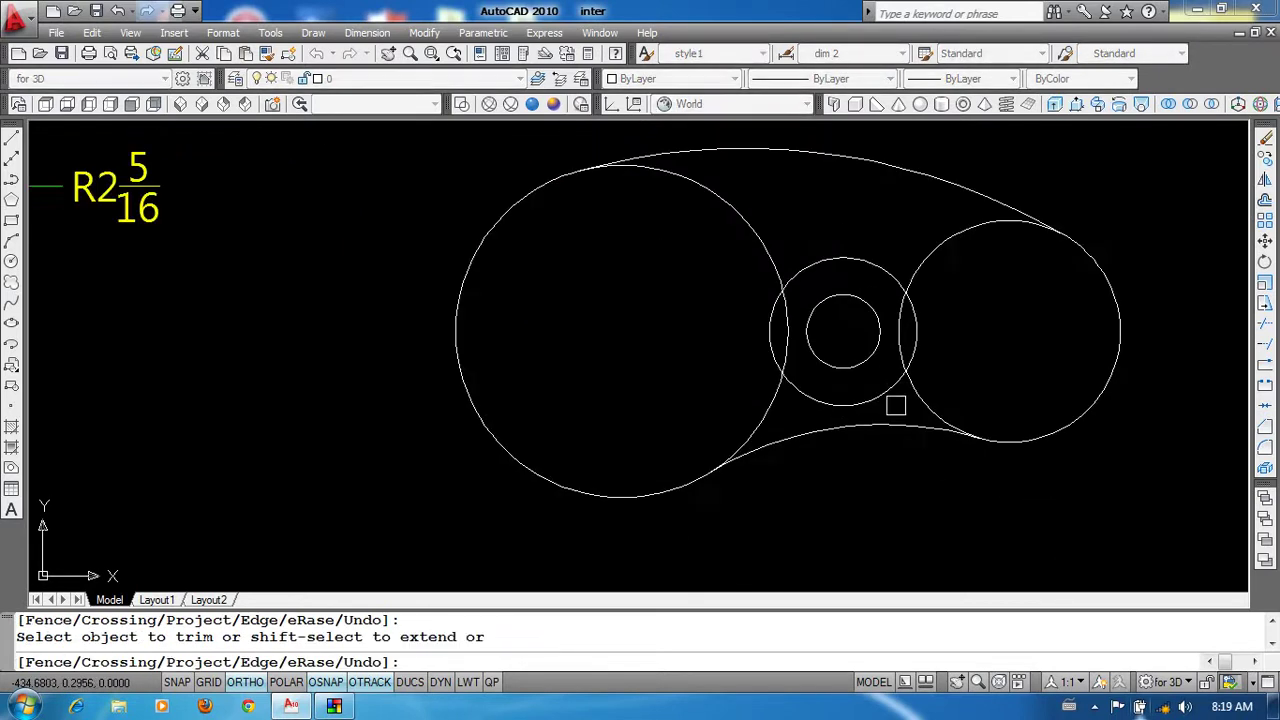
{"action": "left_click", "coordinate": [920, 270]}
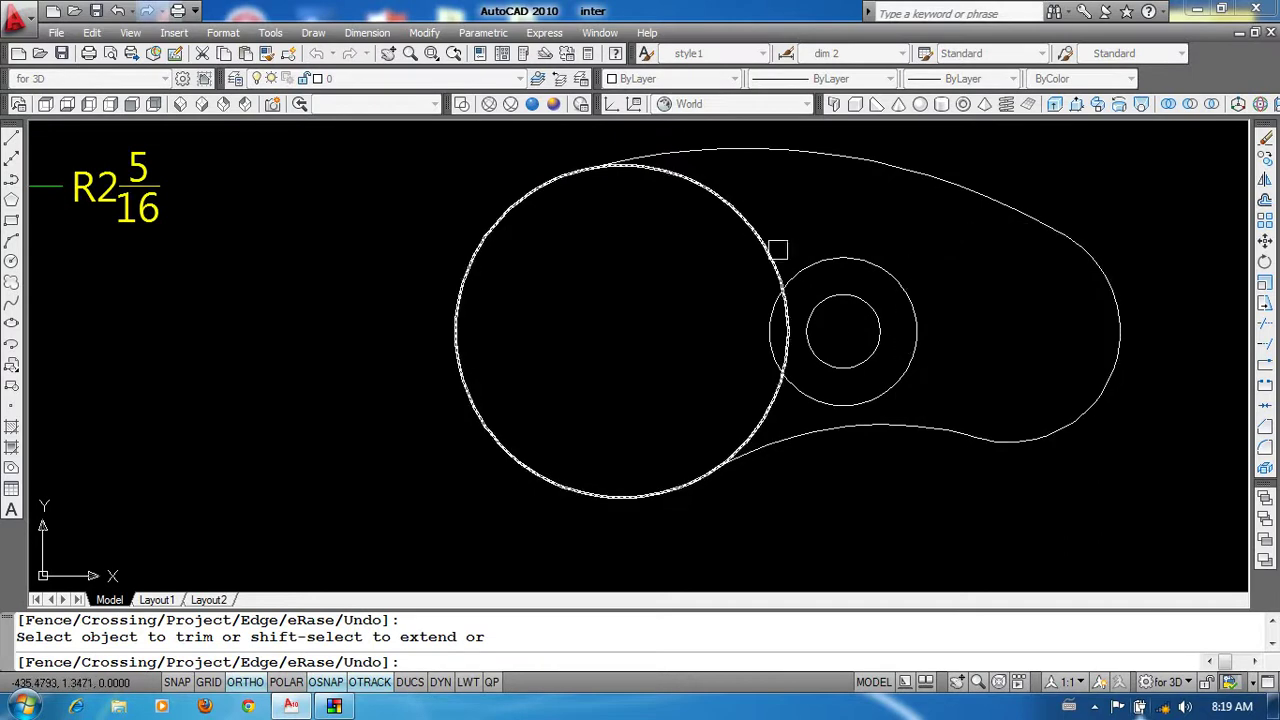
{"action": "key", "text": "Return"}
{"action": "scroll", "coordinate": [930, 450], "scroll_direction": "down", "scroll_amount": 5}
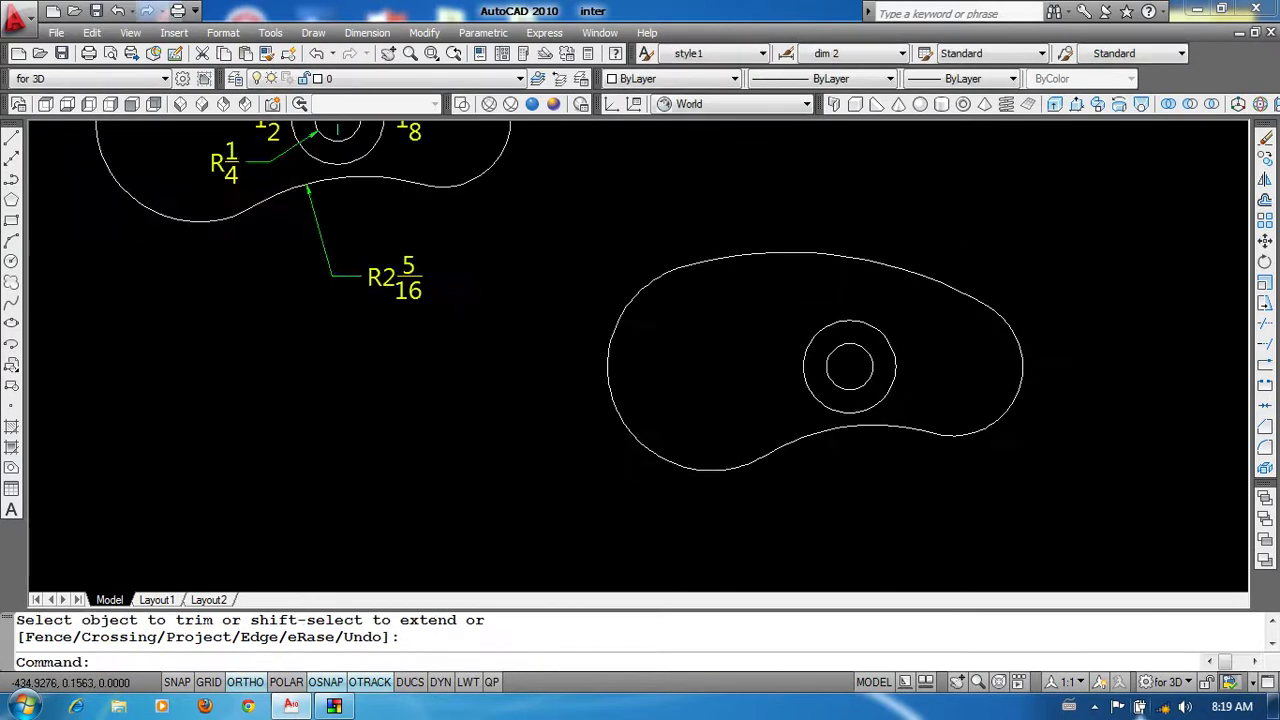
Step: Draw a radius 1.75 circle below the flange reference drawing
{"action": "scroll", "coordinate": [990, 470], "scroll_direction": "down", "scroll_amount": 4}
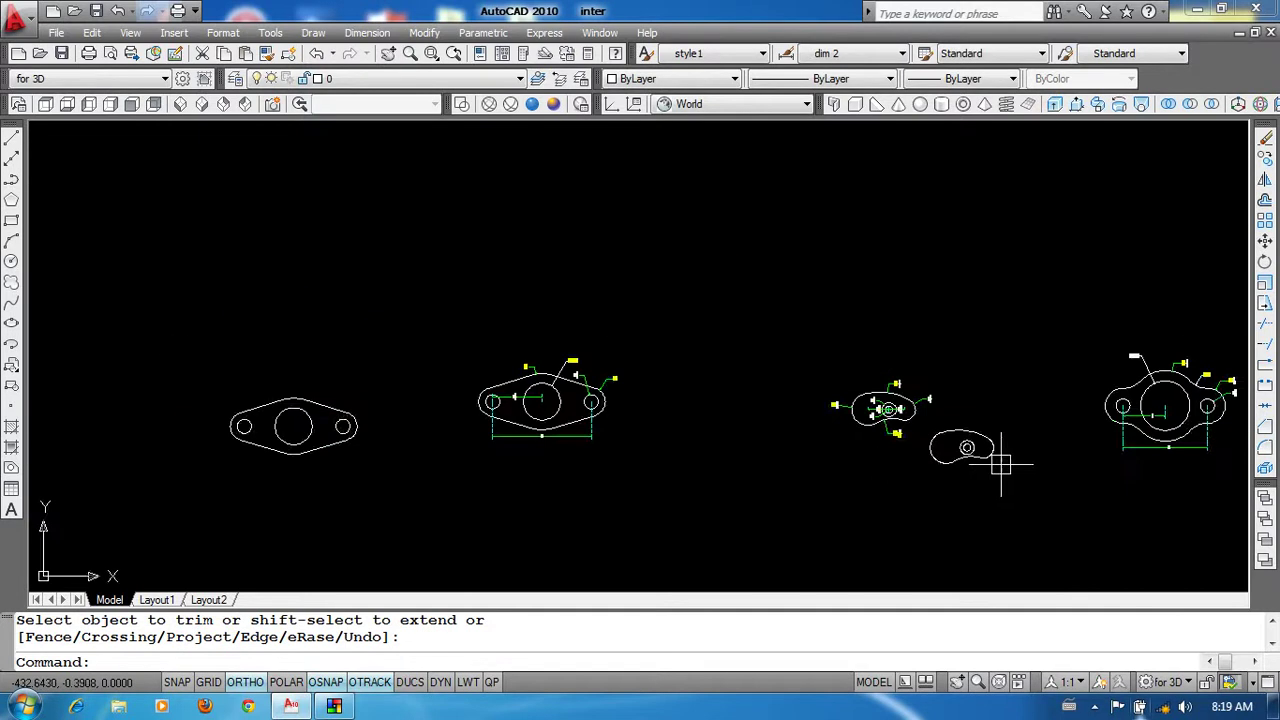
{"action": "middle_click_drag", "start_coordinate": [1014, 457], "coordinate": [486, 400]}
{"action": "scroll", "coordinate": [735, 357], "scroll_direction": "up", "scroll_amount": 3}
{"action": "scroll", "coordinate": [809, 432], "scroll_direction": "up", "scroll_amount": 2}
{"action": "scroll", "coordinate": [780, 391], "scroll_direction": "up", "scroll_amount": 1}
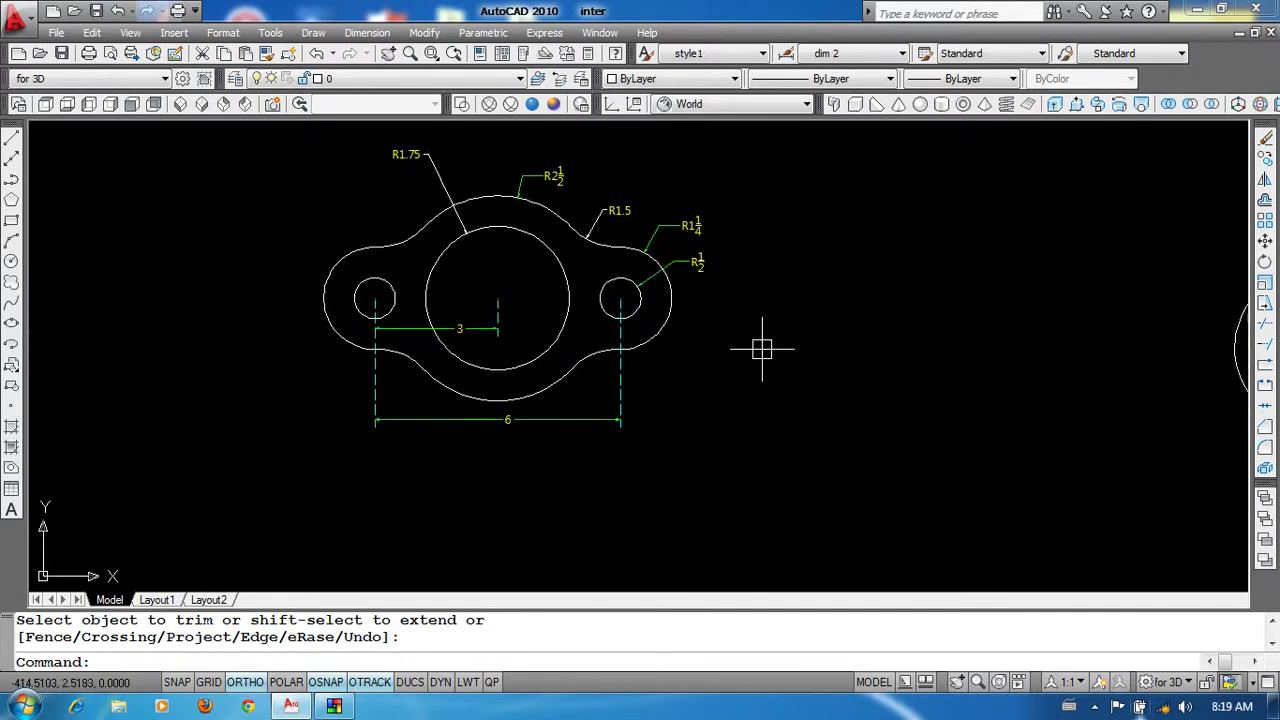
{"action": "key", "text": "Return"}
{"action": "scroll", "coordinate": [760, 368], "scroll_direction": "down", "scroll_amount": 2}
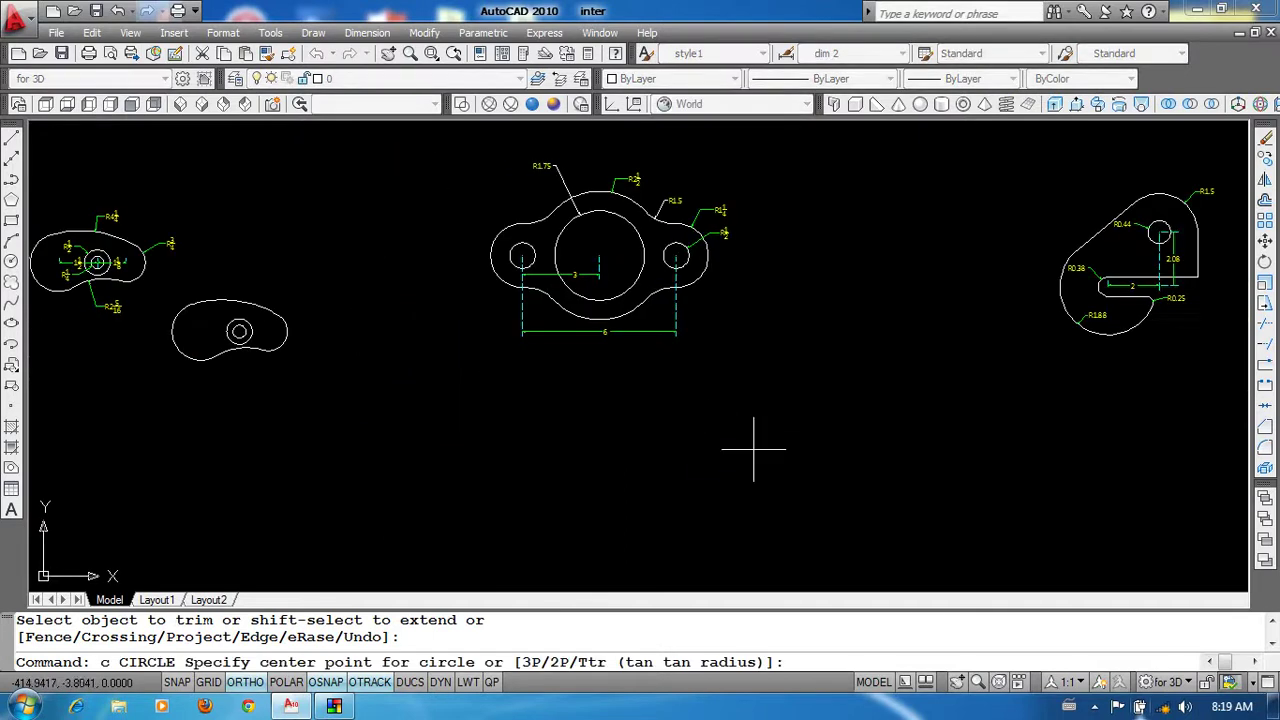
{"action": "left_click", "coordinate": [732, 447]}
{"action": "scroll", "coordinate": [583, 233], "scroll_direction": "up", "scroll_amount": 5}
{"action": "scroll", "coordinate": [600, 258], "scroll_direction": "down", "scroll_amount": 2}
{"action": "scroll", "coordinate": [814, 434], "scroll_direction": "down", "scroll_amount": 1}
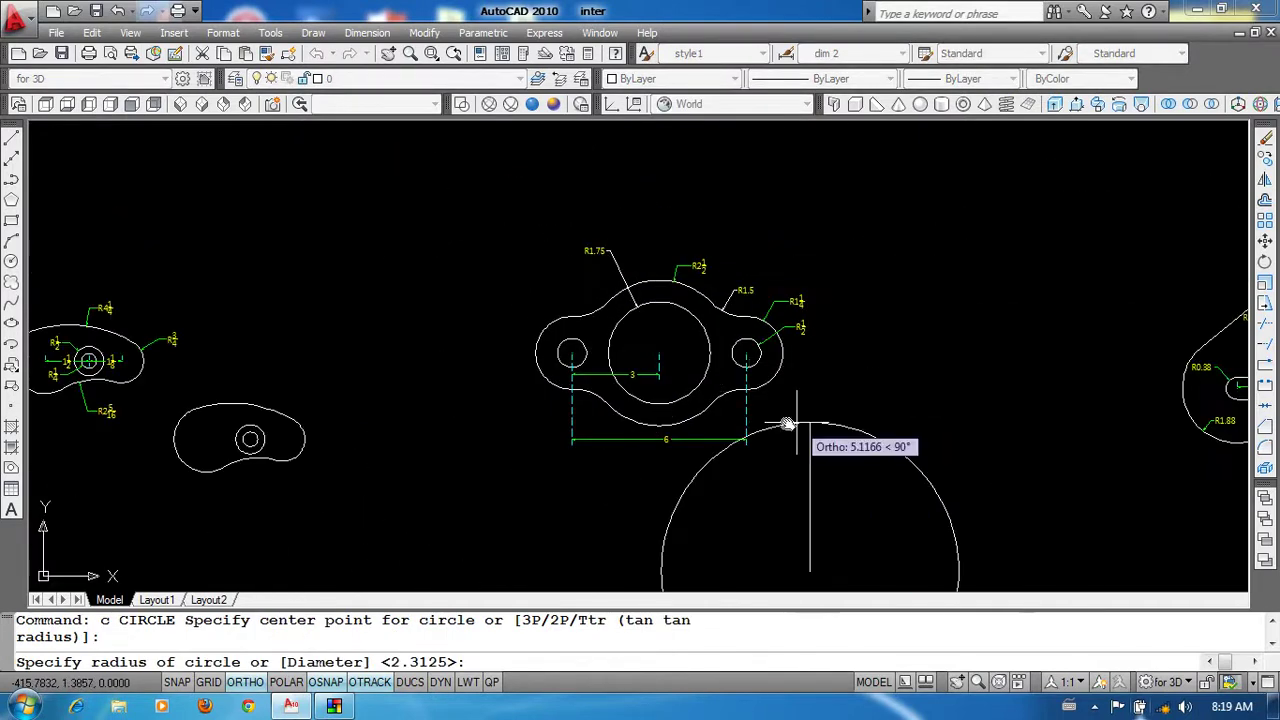
{"action": "scroll", "coordinate": [822, 446], "scroll_direction": "down", "scroll_amount": 1}
{"action": "middle_click_drag", "start_coordinate": [850, 508], "coordinate": [820, 462]}
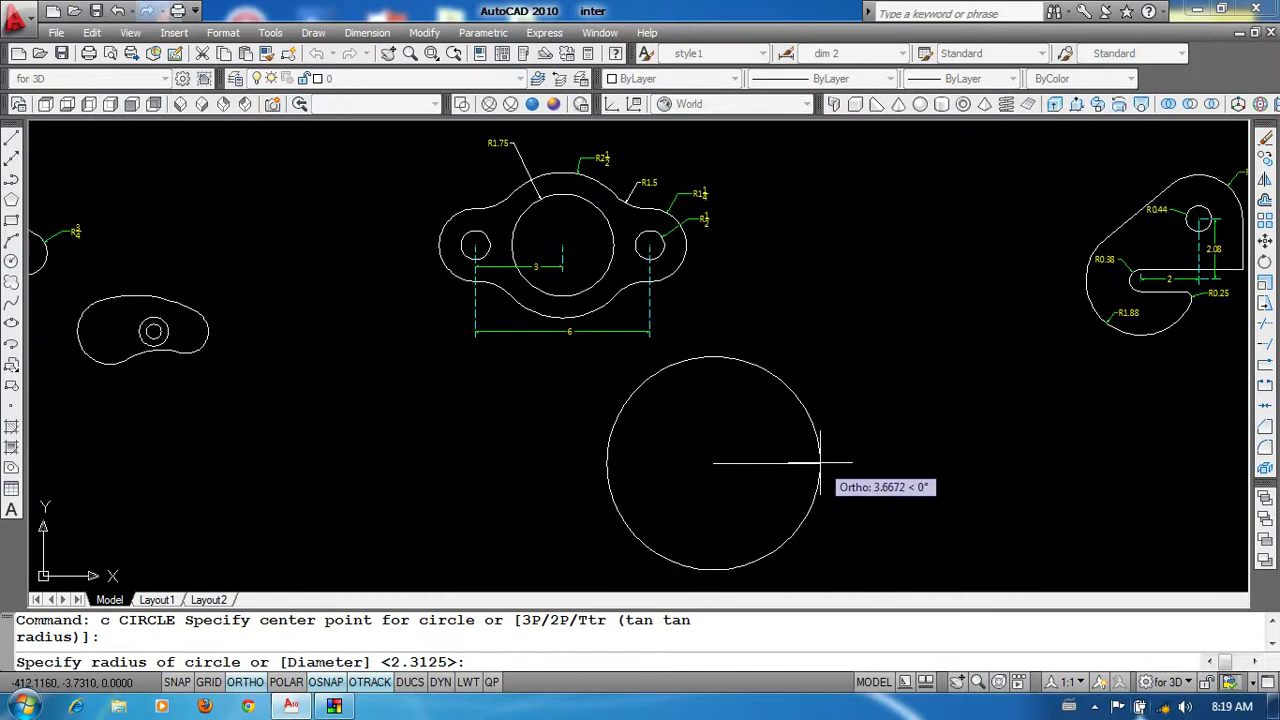
{"action": "type", "text": "1.75"}
{"action": "key", "text": "Return"}
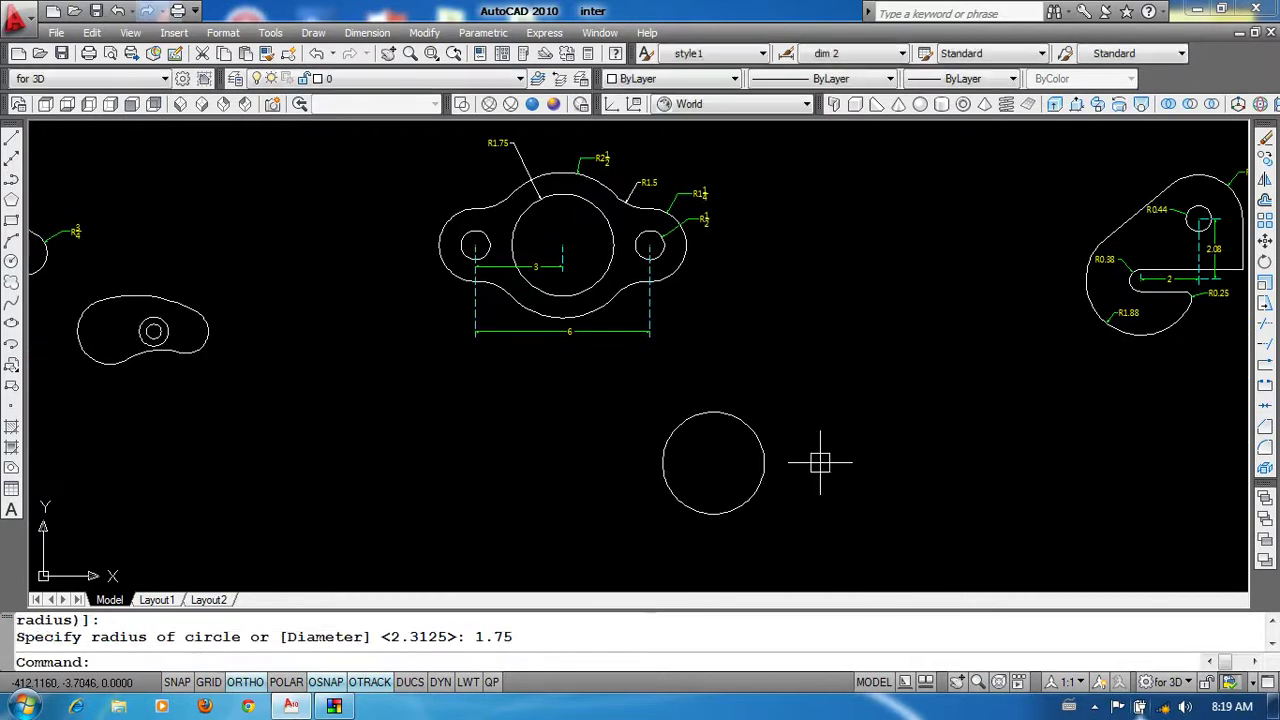
{"action": "scroll", "coordinate": [603, 160], "scroll_direction": "up", "scroll_amount": 3}
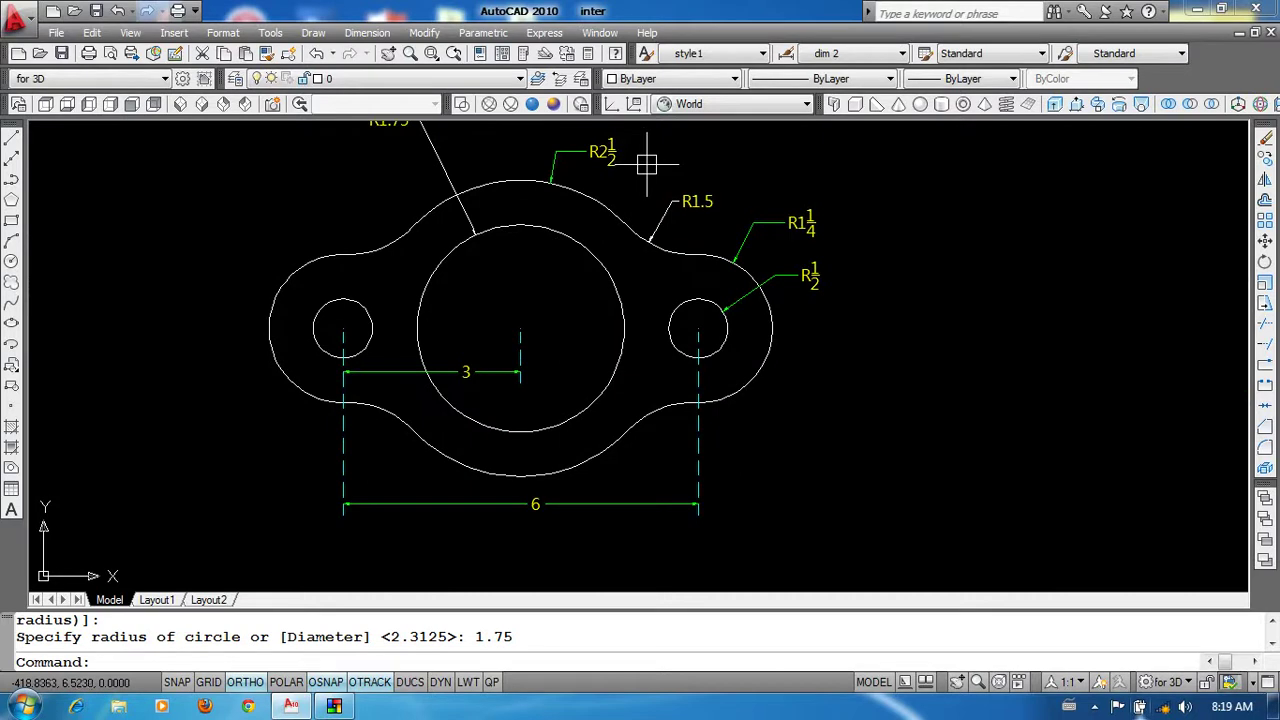
{"action": "scroll", "coordinate": [640, 155], "scroll_direction": "up", "scroll_amount": 1}
{"action": "scroll", "coordinate": [748, 334], "scroll_direction": "down", "scroll_amount": 3}
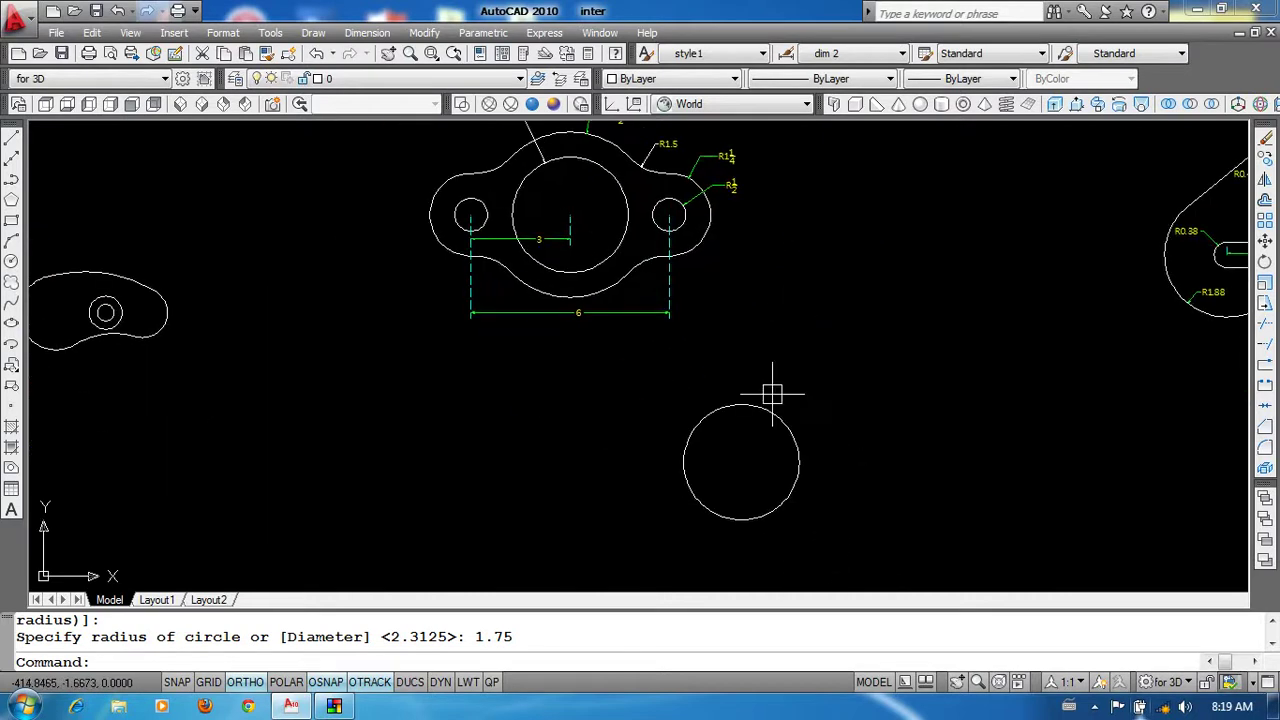
Step: Add a concentric radius 2.5 circle around the 1.75 circle
{"action": "type", "text": "c"}
{"action": "key", "text": "Return"}
{"action": "left_click", "coordinate": [741, 462]}
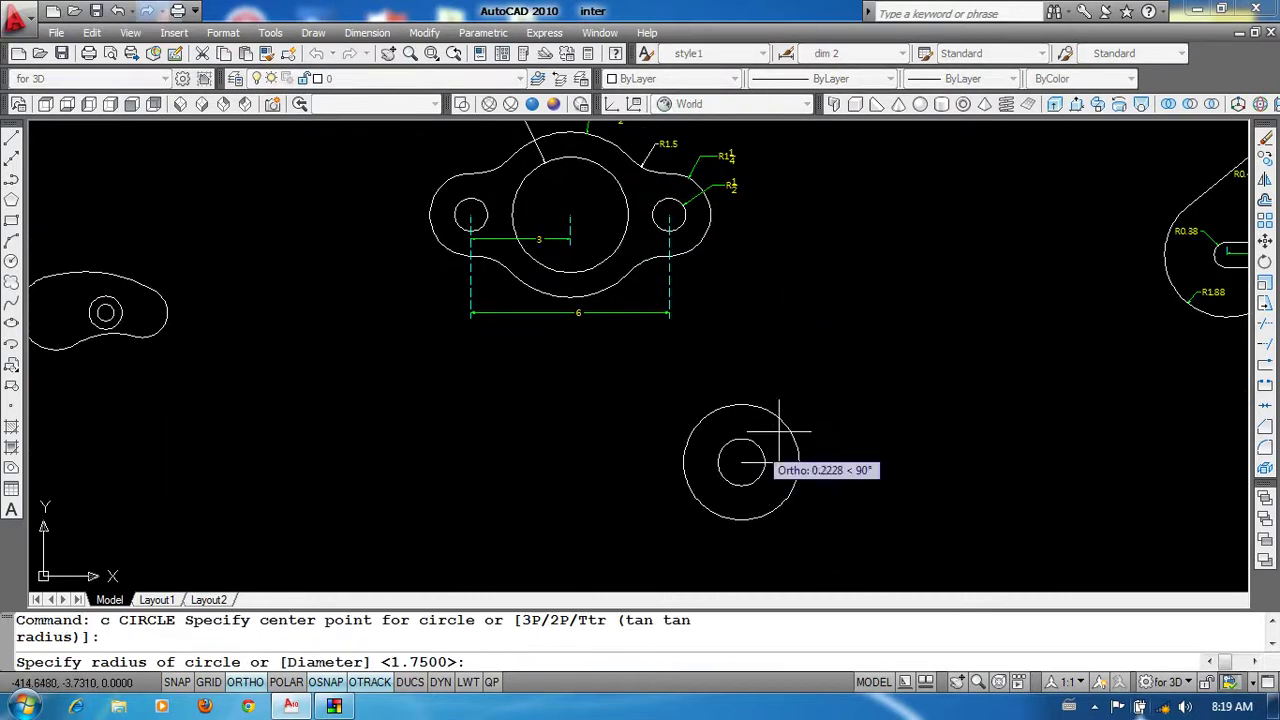
{"action": "type", "text": "5"}
{"action": "key", "text": "Return"}
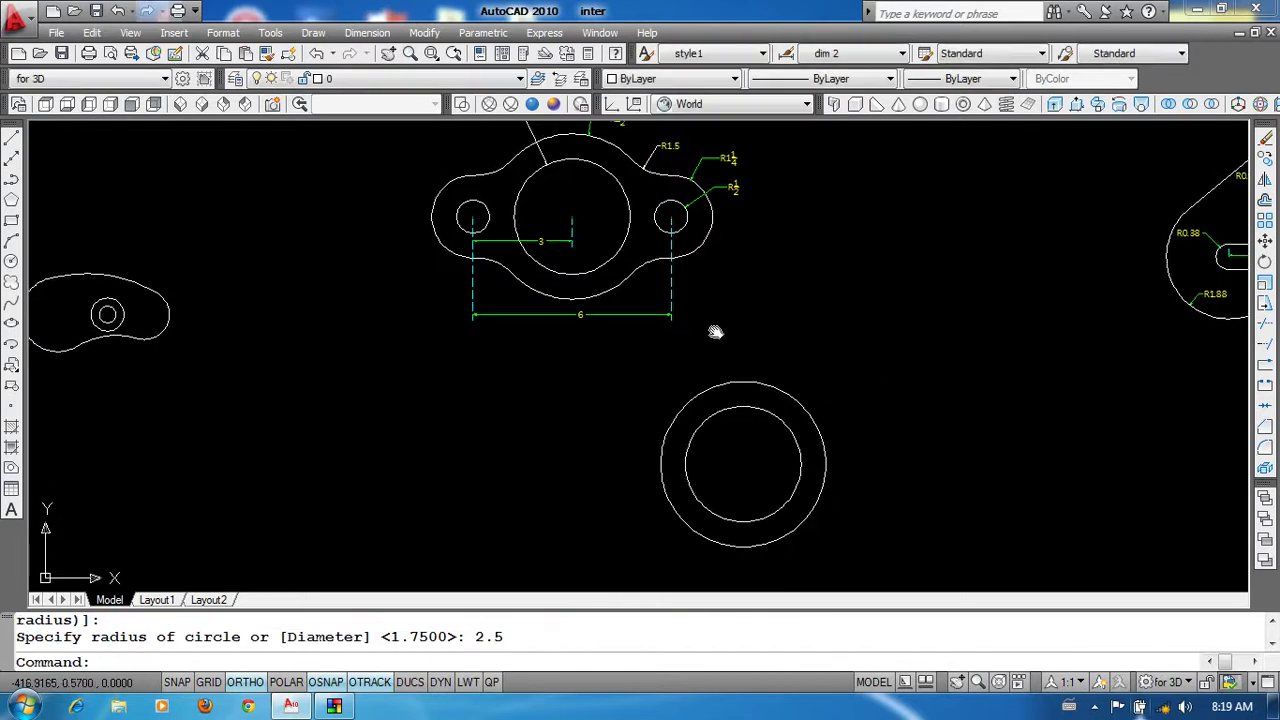
{"action": "scroll", "coordinate": [493, 240], "scroll_direction": "up", "scroll_amount": 3}
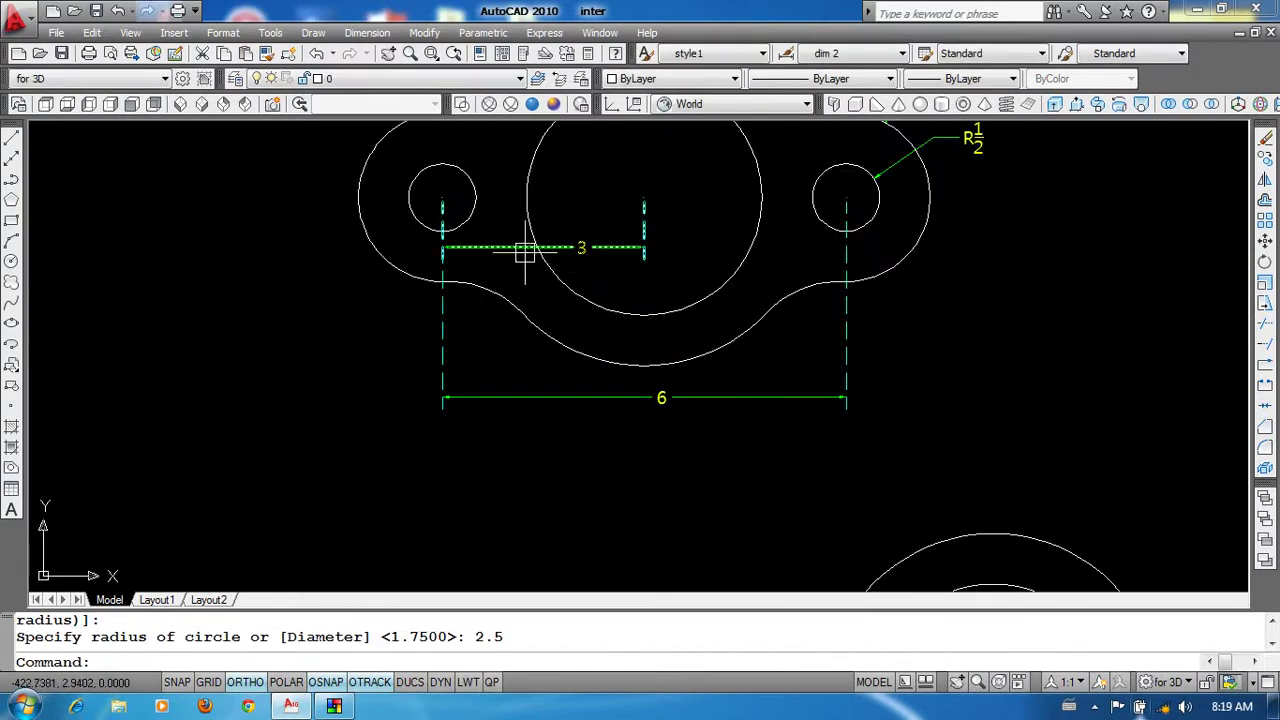
{"action": "scroll", "coordinate": [640, 300], "scroll_direction": "down", "scroll_amount": 1}
Step: Draw a helper line 3 units left from the circles' centre
{"action": "type", "text": "l"}
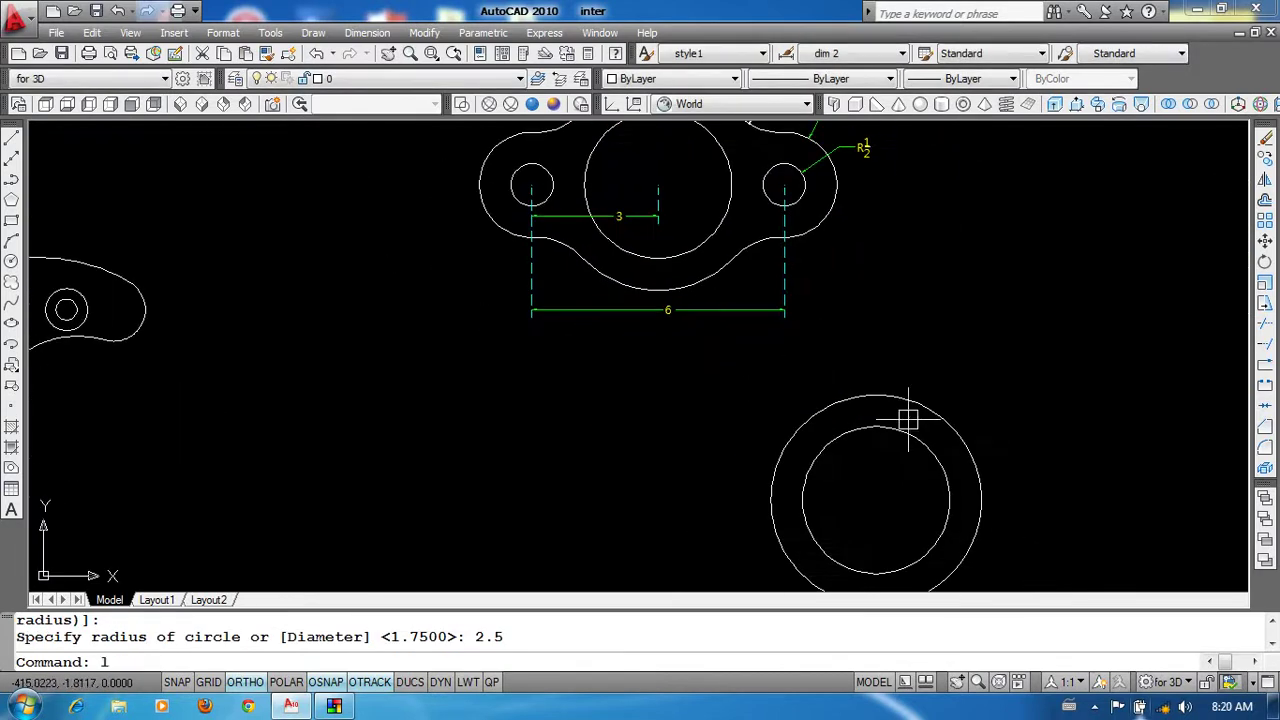
{"action": "key", "text": "Return"}
{"action": "left_click", "coordinate": [875, 500]}
{"action": "type", "text": "3"}
{"action": "key", "text": "Return"}
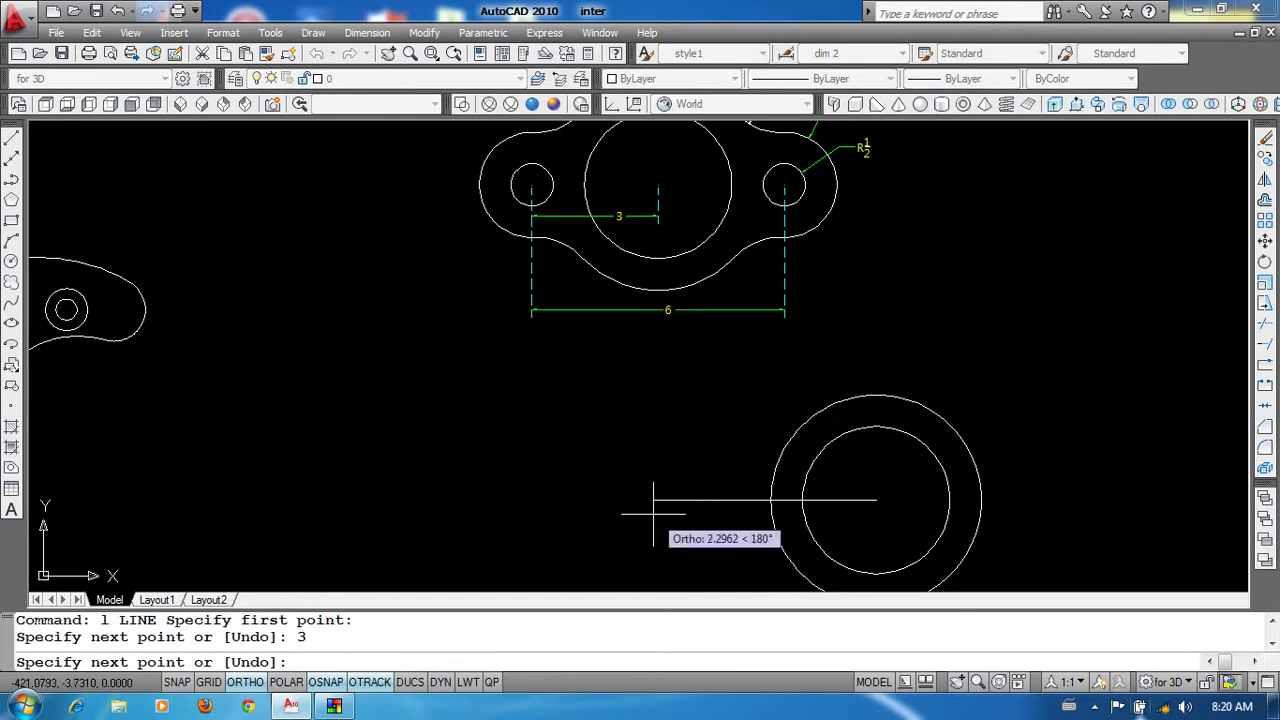
{"action": "key", "text": "Return"}
Step: Draw concentric radius 0.5 and 1.25 circles at the helper line's left end
{"action": "type", "text": "c"}
{"action": "key", "text": "Return"}
{"action": "scroll", "coordinate": [689, 509], "scroll_direction": "up", "scroll_amount": 2}
{"action": "left_click", "coordinate": [755, 487]}
{"action": "scroll", "coordinate": [745, 470], "scroll_direction": "down", "scroll_amount": 2}
{"action": "middle_click_drag", "start_coordinate": [887, 218], "coordinate": [887, 238]}
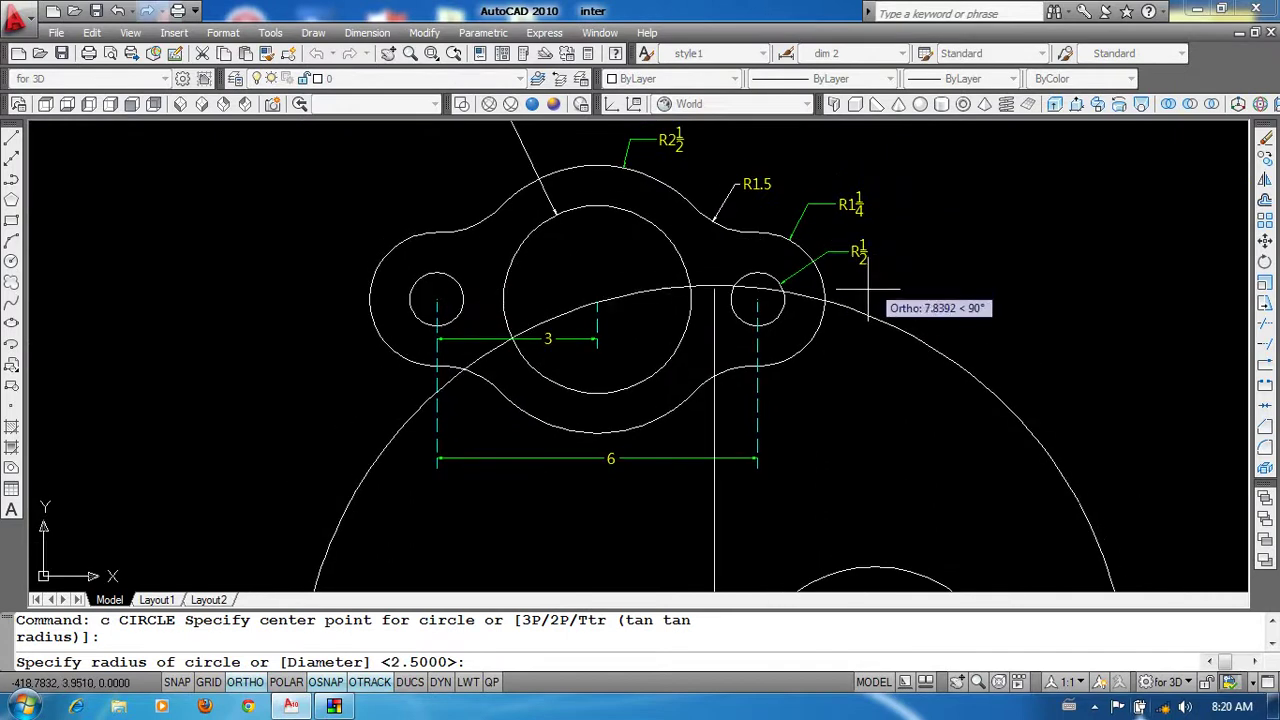
{"action": "scroll", "coordinate": [900, 260], "scroll_direction": "up", "scroll_amount": 2}
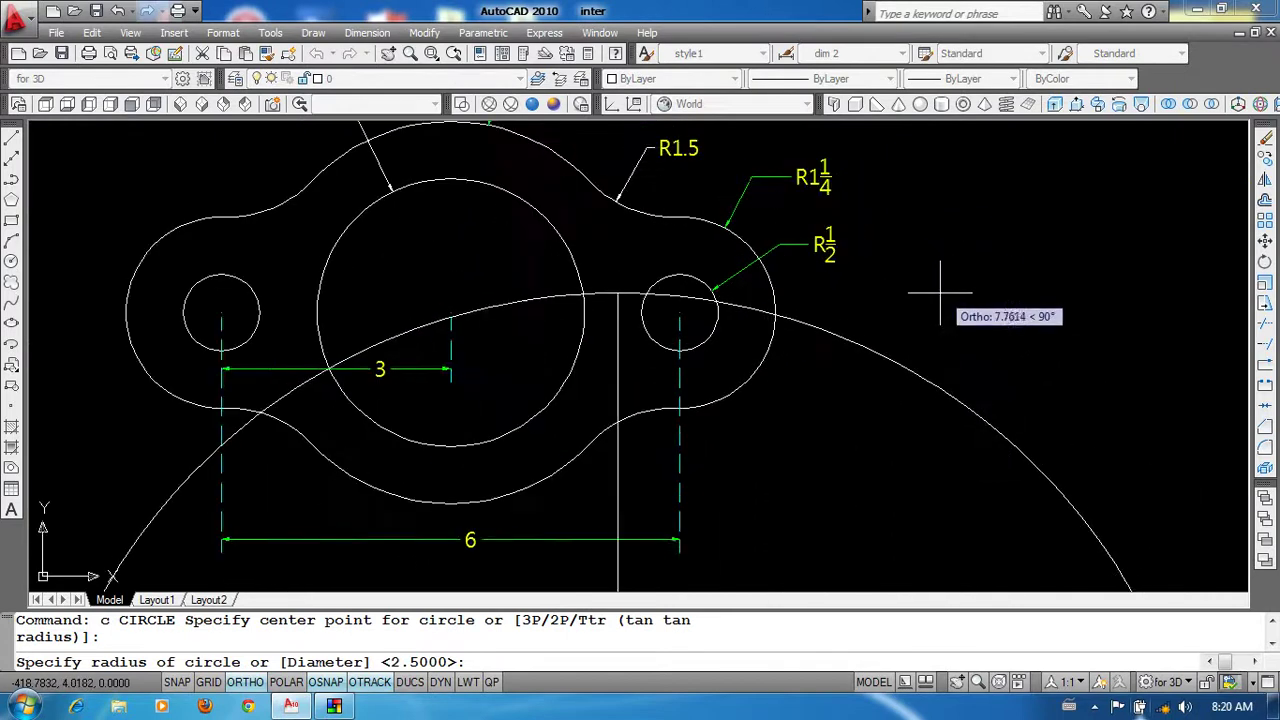
{"action": "scroll", "coordinate": [829, 434], "scroll_direction": "down", "scroll_amount": 4}
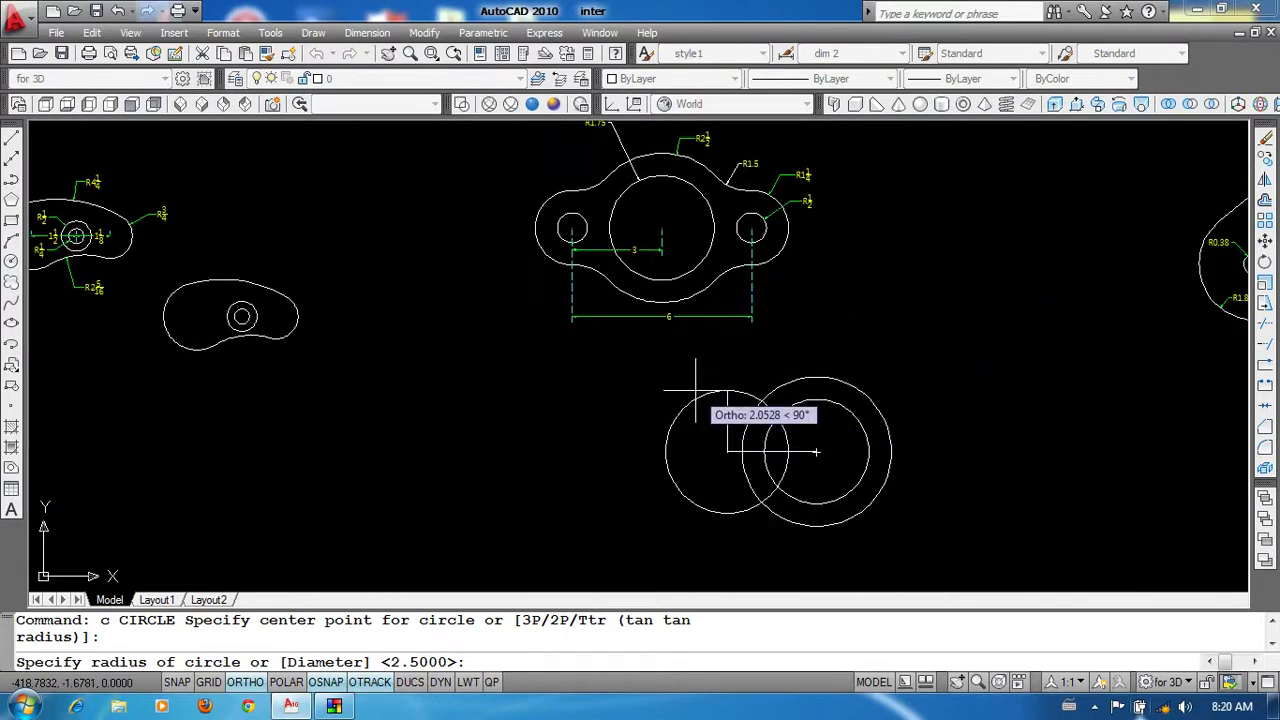
{"action": "type", "text": ".5"}
{"action": "key", "text": "Return"}
{"action": "scroll", "coordinate": [700, 410], "scroll_direction": "up", "scroll_amount": 5}
{"action": "key", "text": "Return"}
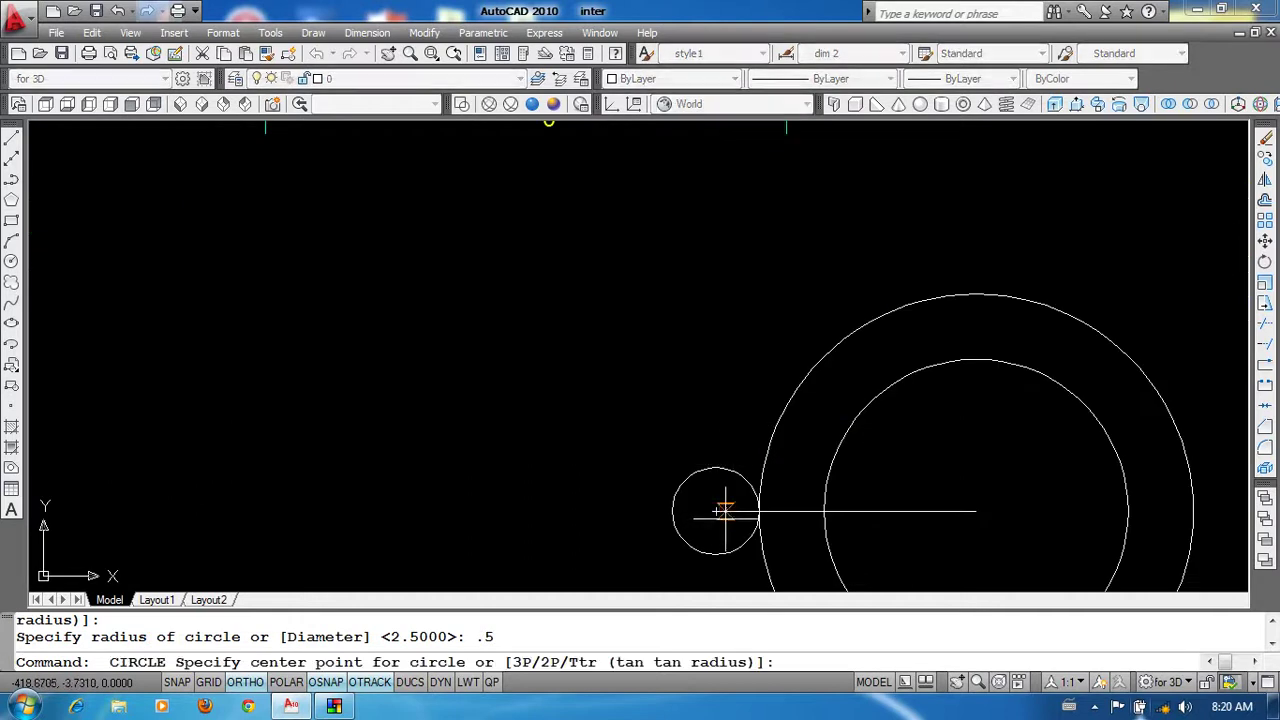
{"action": "left_click", "coordinate": [716, 511]}
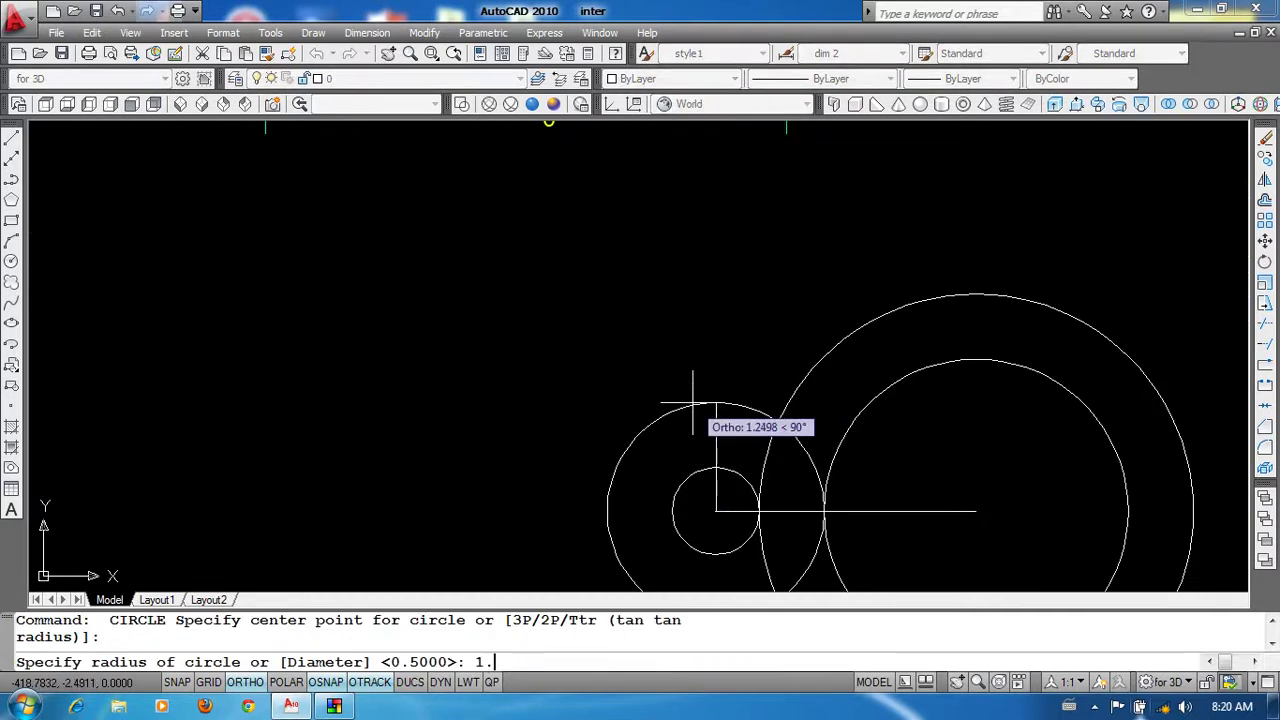
{"action": "type", "text": "25"}
{"action": "key", "text": "Return"}
Step: Erase the helper line
{"action": "middle_click_drag", "start_coordinate": [851, 469], "coordinate": [766, 392]}
{"action": "left_click", "coordinate": [910, 476]}
{"action": "left_click", "coordinate": [821, 385]}
{"action": "type", "text": "e"}
{"action": "key", "text": "Return"}
{"action": "scroll", "coordinate": [818, 447], "scroll_direction": "down", "scroll_amount": 4}
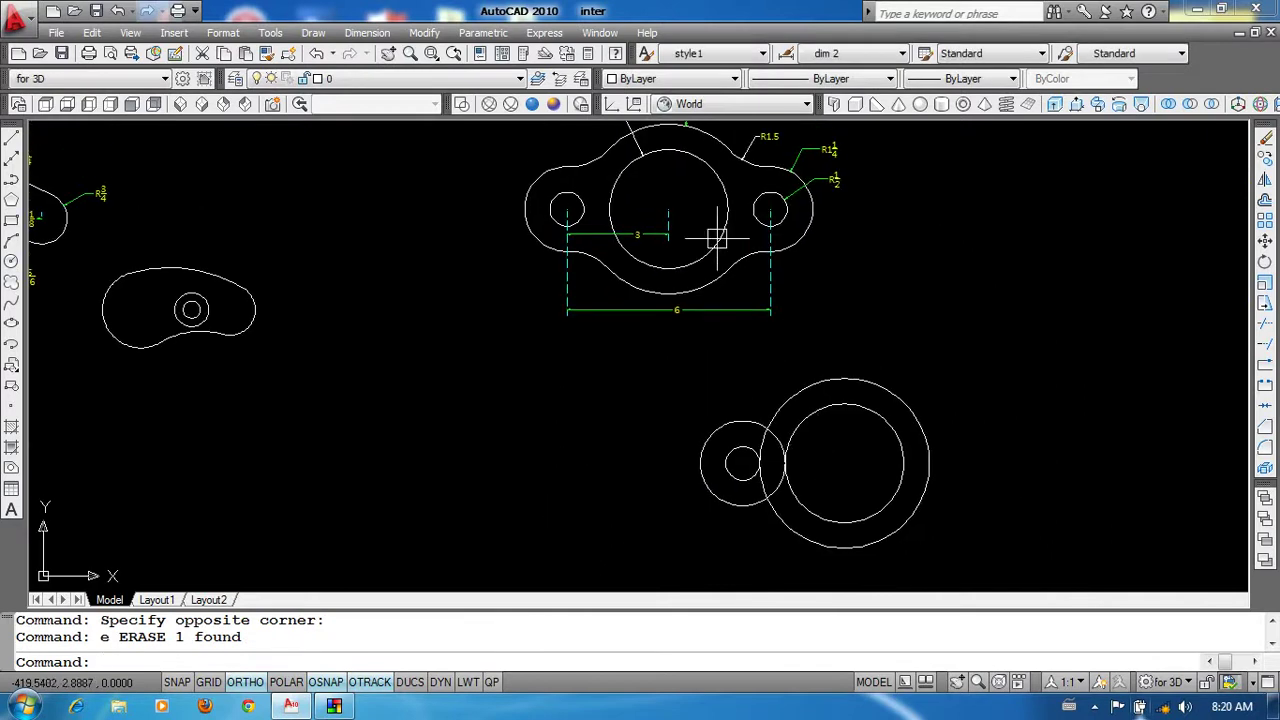
{"action": "scroll", "coordinate": [714, 294], "scroll_direction": "up", "scroll_amount": 2}
{"action": "scroll", "coordinate": [700, 286], "scroll_direction": "down", "scroll_amount": 2}
{"action": "scroll", "coordinate": [750, 287], "scroll_direction": "up", "scroll_amount": 5}
{"action": "scroll", "coordinate": [730, 298], "scroll_direction": "up", "scroll_amount": 2}
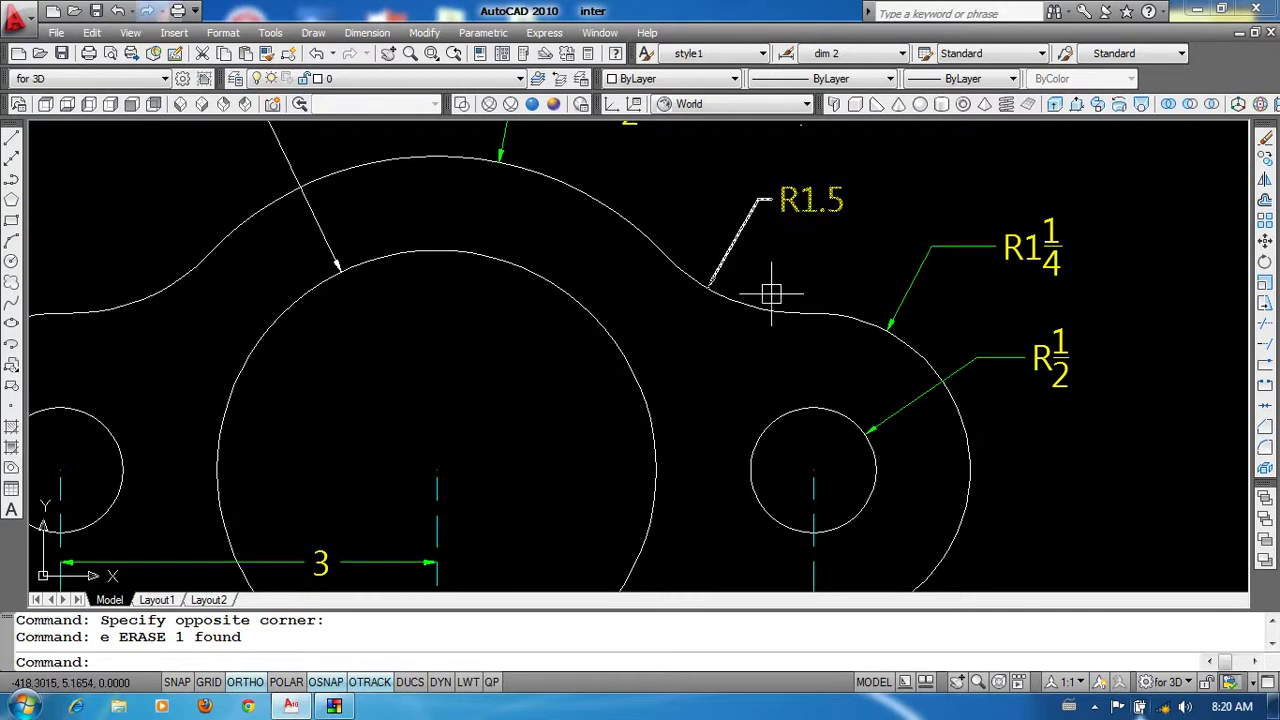
{"action": "scroll", "coordinate": [762, 332], "scroll_direction": "down", "scroll_amount": 5}
{"action": "scroll", "coordinate": [677, 337], "scroll_direction": "up", "scroll_amount": 3}
{"action": "scroll", "coordinate": [709, 314], "scroll_direction": "up", "scroll_amount": 2}
{"action": "scroll", "coordinate": [648, 291], "scroll_direction": "up", "scroll_amount": 1}
Step: Draw a radius 1.25 circle tangent to both the small lobe circle and the large ring
{"action": "type", "text": "c"}
{"action": "key", "text": "Return"}
{"action": "type", "text": "t"}
{"action": "key", "text": "Return"}
{"action": "left_click", "coordinate": [650, 343]}
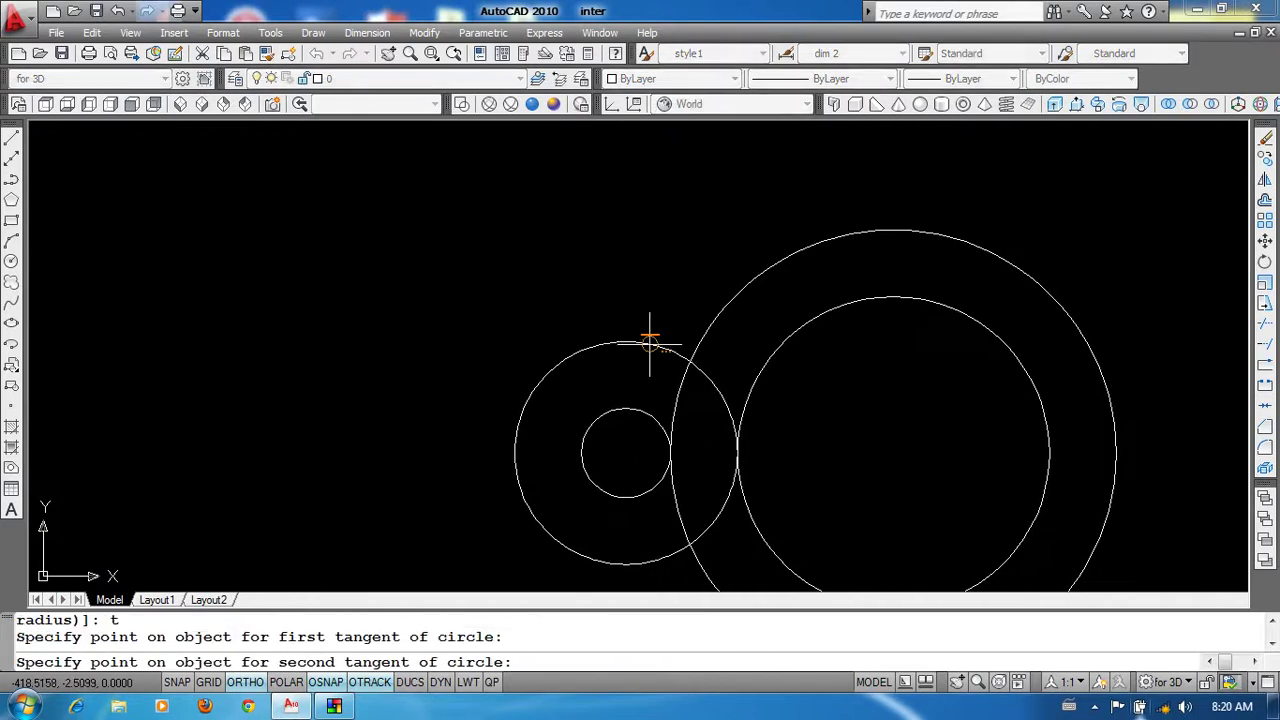
{"action": "left_click", "coordinate": [713, 318]}
{"action": "middle_click_drag", "start_coordinate": [713, 318], "coordinate": [684, 322]}
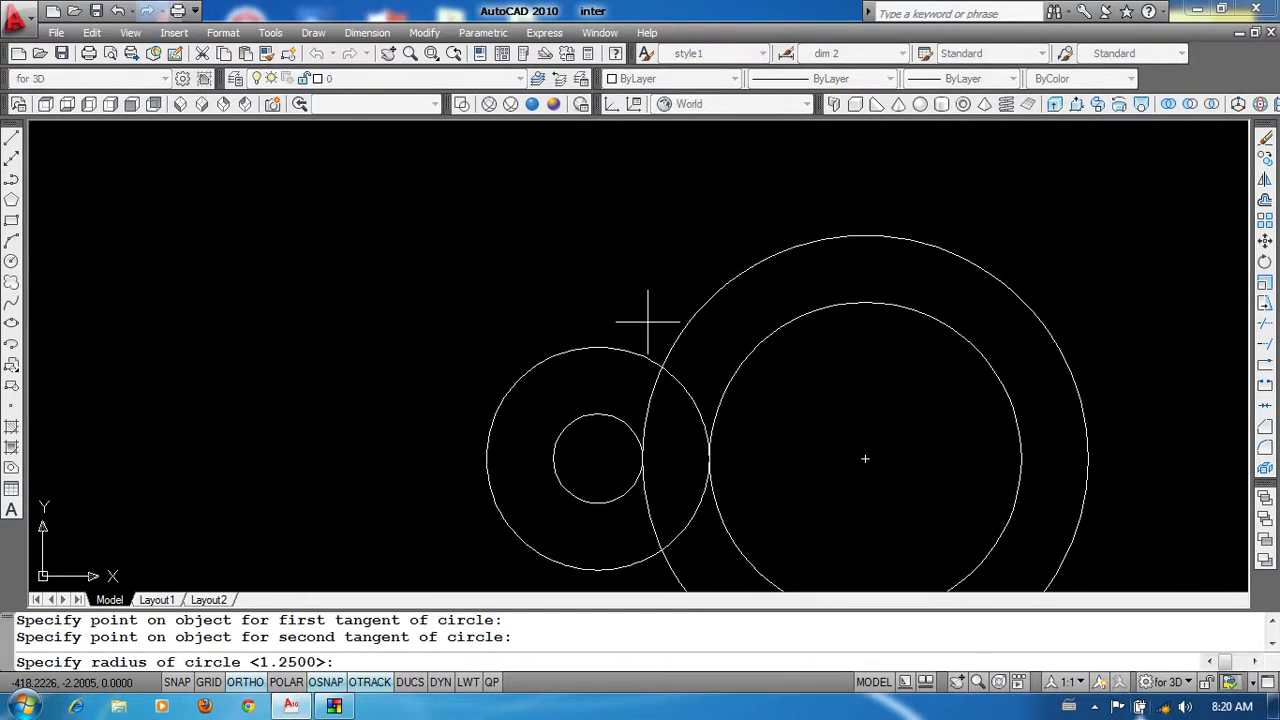
{"action": "type", "text": "1.25"}
{"action": "key", "text": "Return"}
Step: Trim the tangent circle to a blend arc and remove the large circle's arcs inside the lobe
{"action": "middle_click_drag", "start_coordinate": [649, 320], "coordinate": [649, 336]}
{"action": "type", "text": "tr"}
{"action": "key", "text": "Return"}
{"action": "key", "text": "Return"}
{"action": "left_click", "coordinate": [735, 221]}
{"action": "middle_click_drag", "start_coordinate": [709, 457], "coordinate": [684, 357]}
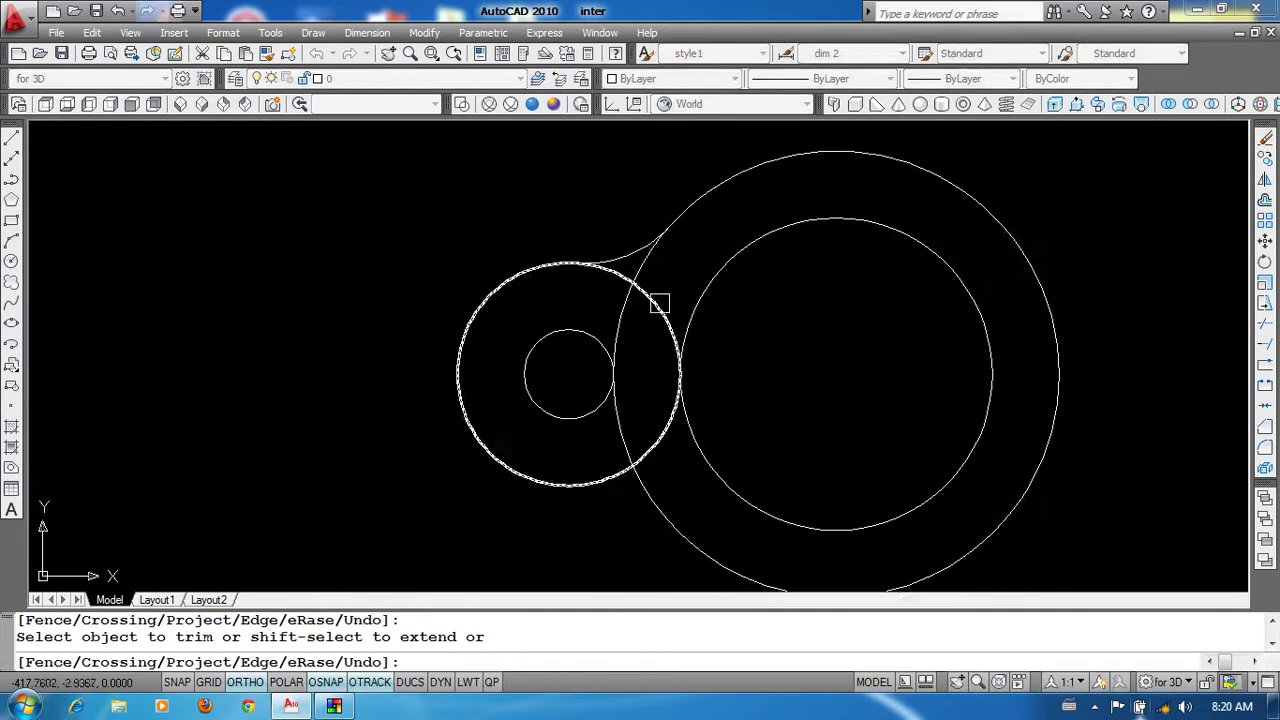
{"action": "left_click", "coordinate": [621, 290]}
{"action": "scroll", "coordinate": [611, 437], "scroll_direction": "up", "scroll_amount": 1}
{"action": "left_click", "coordinate": [611, 437]}
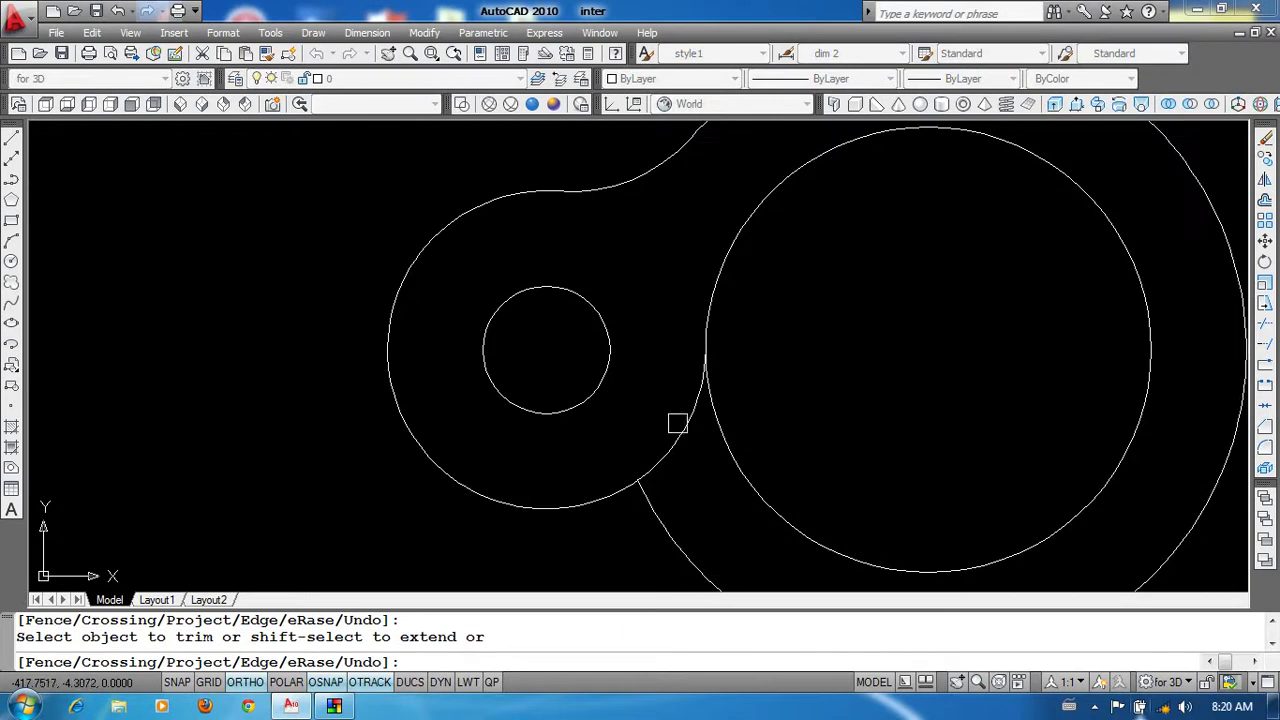
{"action": "key", "text": "Return"}
{"action": "scroll", "coordinate": [749, 449], "scroll_direction": "down", "scroll_amount": 3}
{"action": "scroll", "coordinate": [674, 334], "scroll_direction": "down", "scroll_amount": 3}
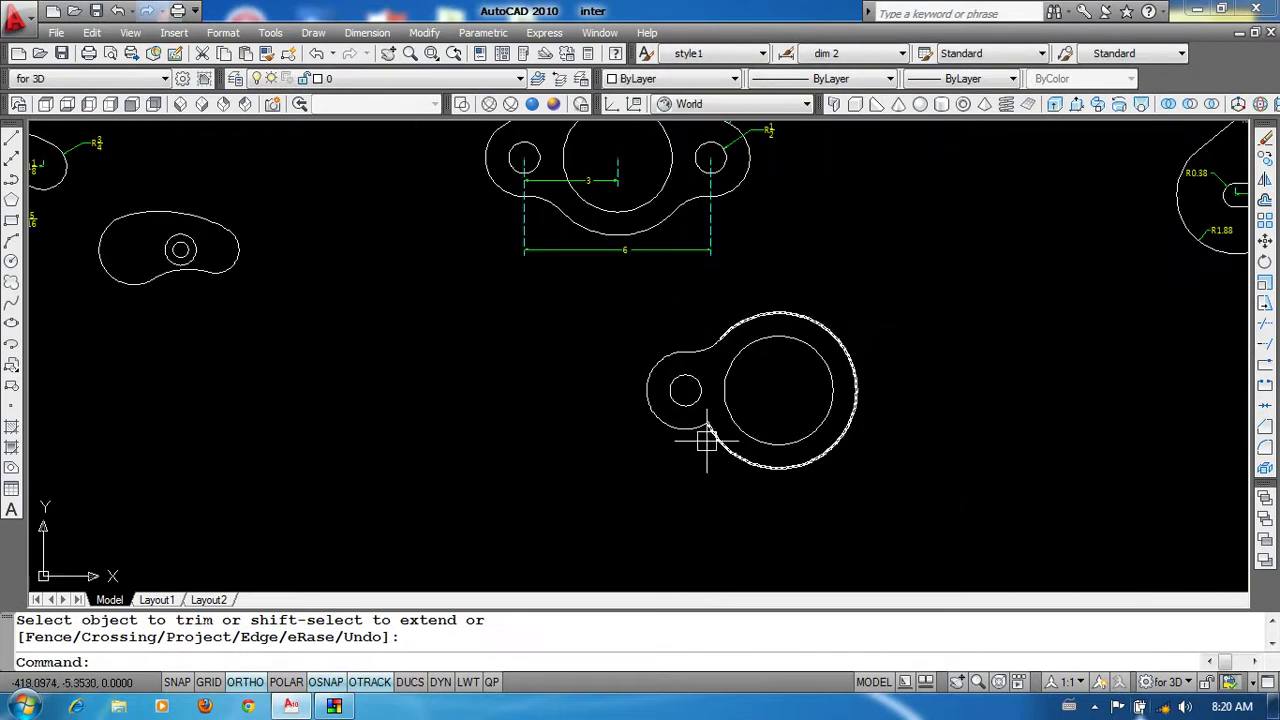
{"action": "scroll", "coordinate": [700, 434], "scroll_direction": "up", "scroll_amount": 3}
{"action": "type", "text": "mi"}
{"action": "key", "text": "Return"}
{"action": "scroll", "coordinate": [640, 340], "scroll_direction": "up", "scroll_amount": 2}
Step: Mirror the upper blend arc about the small circle's horizontal centreline, keeping the original
{"action": "left_click", "coordinate": [677, 306]}
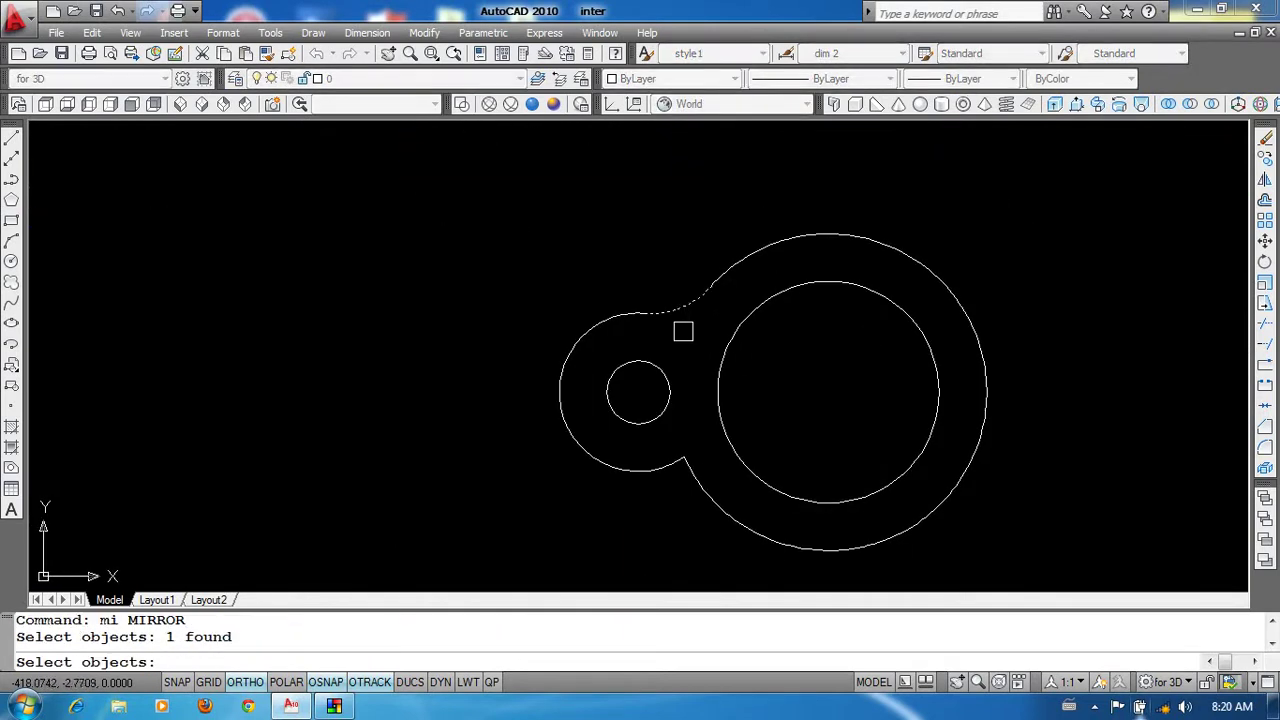
{"action": "key", "text": "Return"}
{"action": "left_click", "coordinate": [638, 392]}
{"action": "left_click", "coordinate": [405, 392]}
{"action": "key", "text": "Return"}
Step: Trim the leftover arc pieces at the lower junction
{"action": "type", "text": "tr"}
{"action": "key", "text": "Return"}
{"action": "key", "text": "Return"}
{"action": "left_click", "coordinate": [668, 450]}
{"action": "key", "text": "Return"}
{"action": "left_click", "coordinate": [700, 410]}
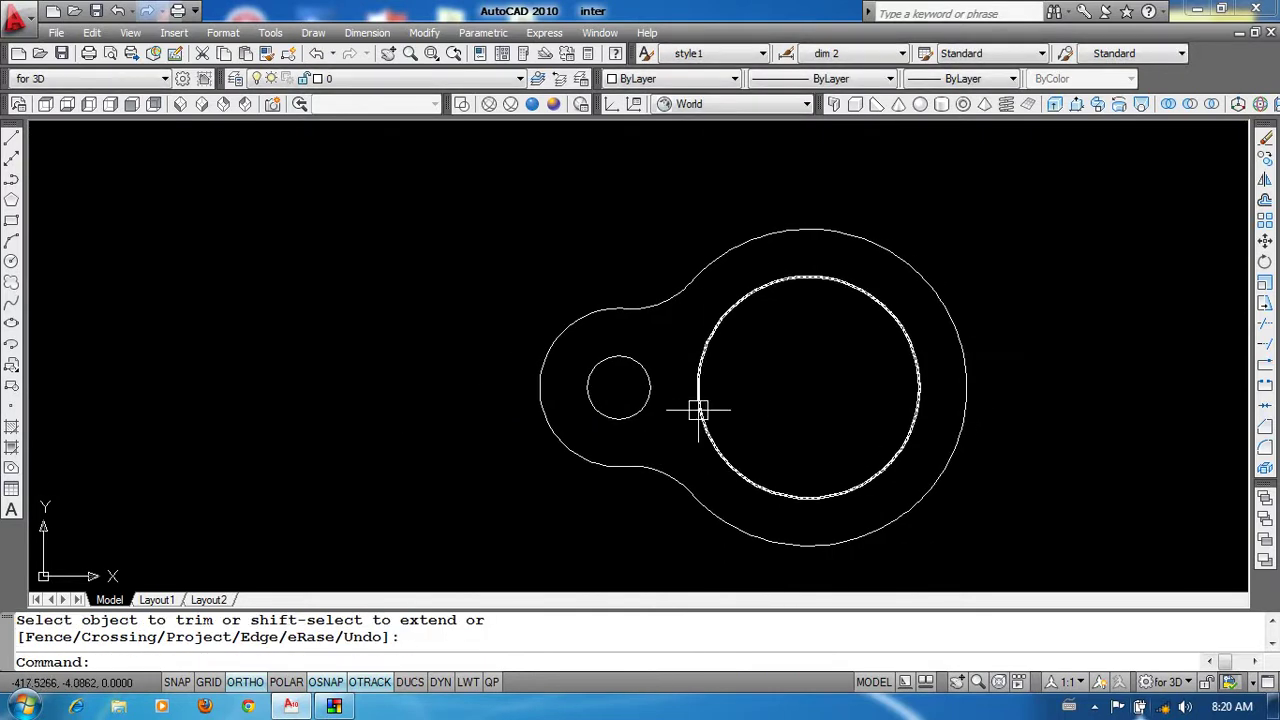
Step: Mirror the left lobe and its small hole across the large ring's vertical centreline
{"action": "key", "text": "Return"}
{"action": "left_click", "coordinate": [444, 232]}
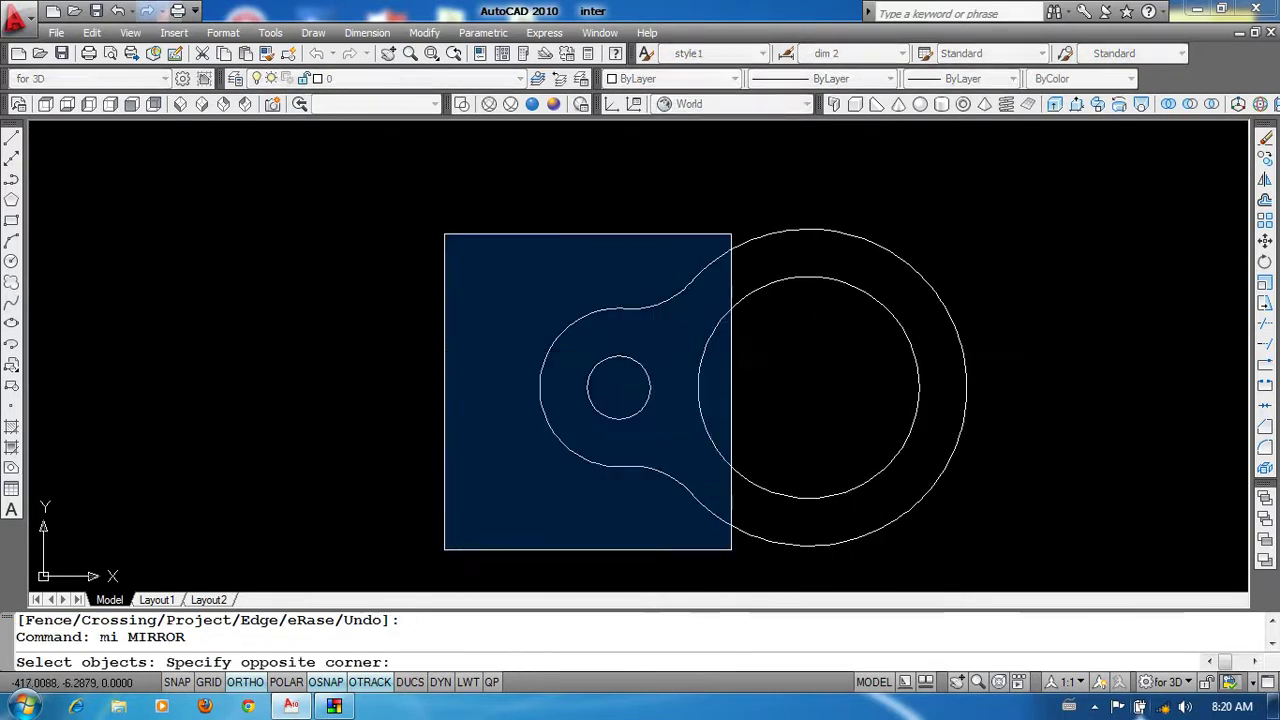
{"action": "left_click", "coordinate": [734, 552]}
{"action": "key", "text": "Return"}
{"action": "left_click", "coordinate": [817, 390]}
{"action": "left_click", "coordinate": [826, 300]}
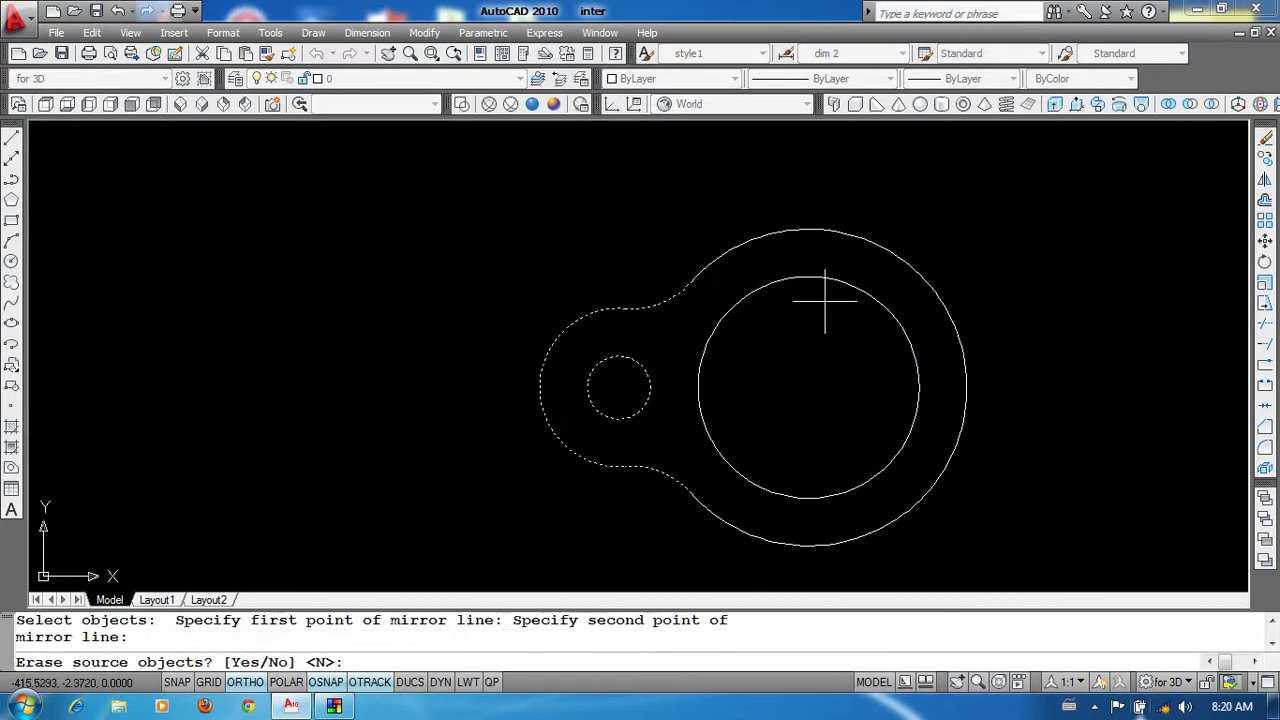
Step: Trim the ring's arc inside the new right lobe, then move over to the hooked reference plate
{"action": "key", "text": "Return"}
{"action": "type", "text": "tr"}
{"action": "key", "text": "Return"}
{"action": "key", "text": "Return"}
{"action": "left_click", "coordinate": [868, 385]}
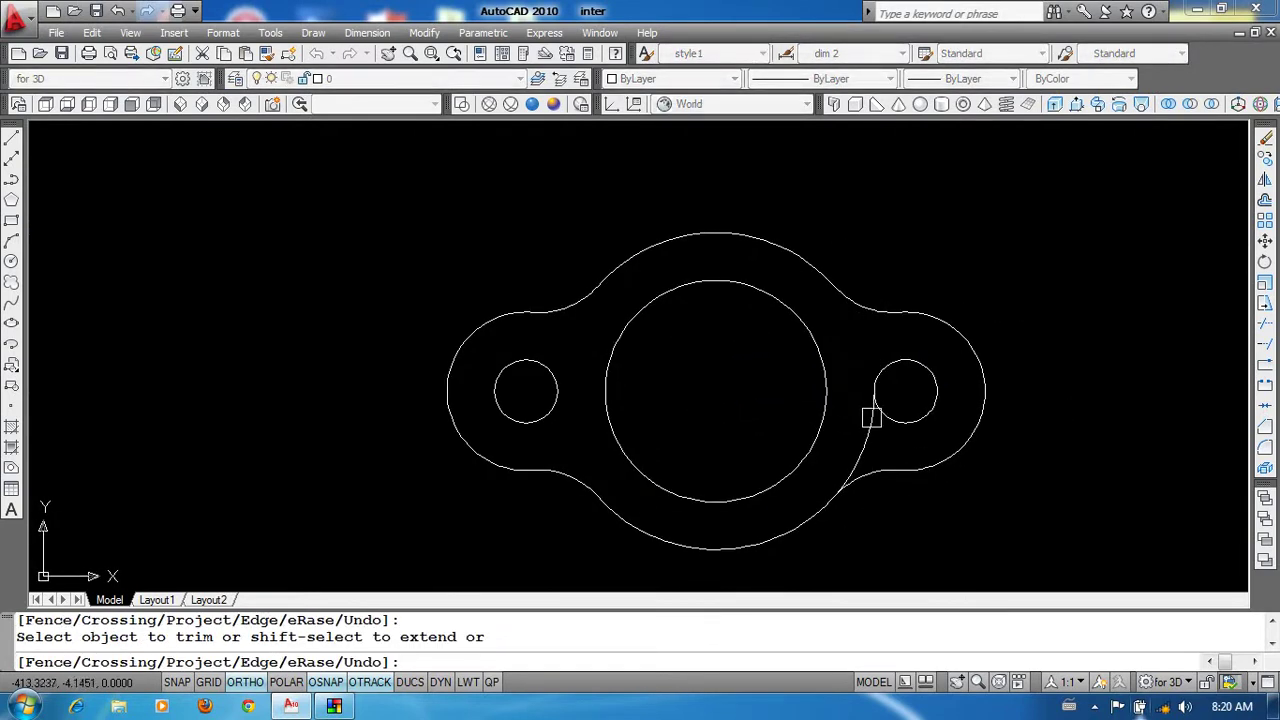
{"action": "scroll", "coordinate": [971, 455], "scroll_direction": "down", "scroll_amount": 3}
{"action": "scroll", "coordinate": [1029, 473], "scroll_direction": "down", "scroll_amount": 1}
{"action": "middle_click_drag", "start_coordinate": [1029, 473], "coordinate": [525, 463]}
{"action": "middle_click_drag", "start_coordinate": [777, 386], "coordinate": [691, 422]}
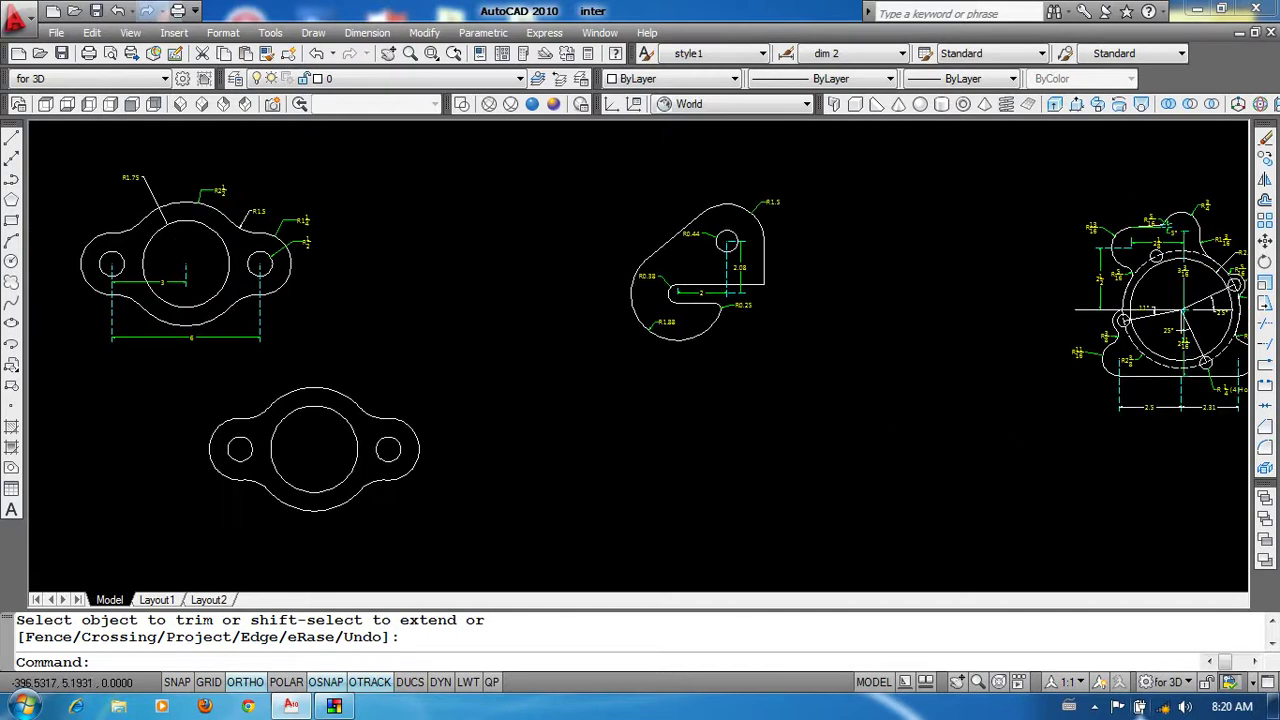
Step: Draw a radius 0.38 circle in the empty space right of the hooked reference plate
{"action": "scroll", "coordinate": [790, 240], "scroll_direction": "up", "scroll_amount": 3}
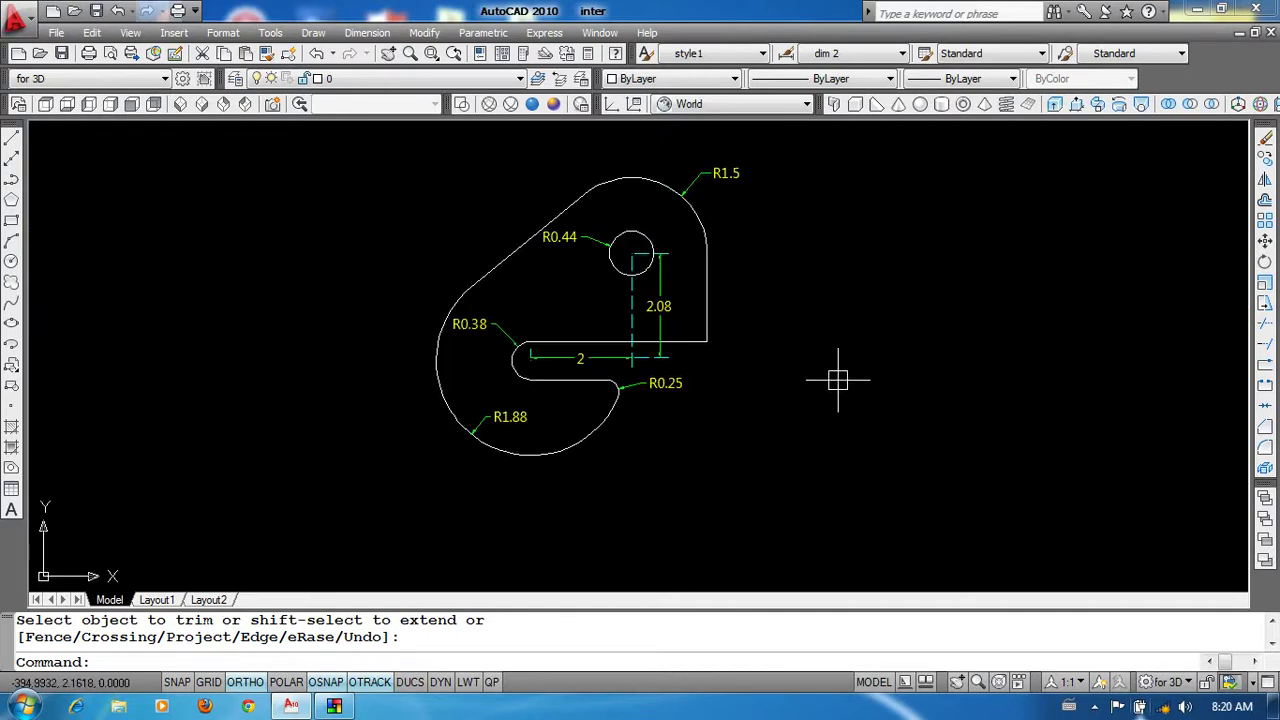
{"action": "scroll", "coordinate": [535, 379], "scroll_direction": "up", "scroll_amount": 3}
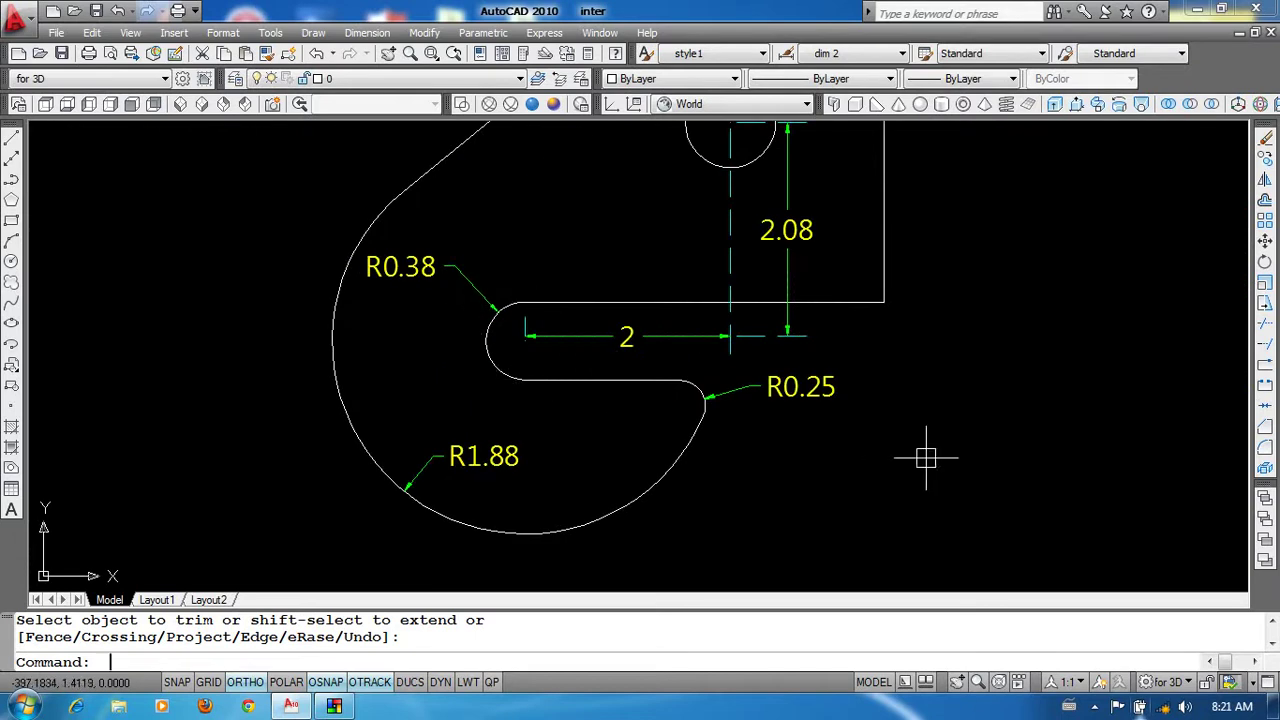
{"action": "type", "text": "c"}
{"action": "key", "text": "Return"}
{"action": "scroll", "coordinate": [925, 430], "scroll_direction": "down", "scroll_amount": 2}
{"action": "middle_click_drag", "start_coordinate": [951, 409], "coordinate": [766, 414]}
{"action": "scroll", "coordinate": [766, 414], "scroll_direction": "up", "scroll_amount": 3}
{"action": "scroll", "coordinate": [871, 393], "scroll_direction": "down", "scroll_amount": 2}
{"action": "scroll", "coordinate": [871, 393], "scroll_direction": "down", "scroll_amount": 1}
{"action": "scroll", "coordinate": [749, 371], "scroll_direction": "down", "scroll_amount": 1}
{"action": "left_click", "coordinate": [826, 412]}
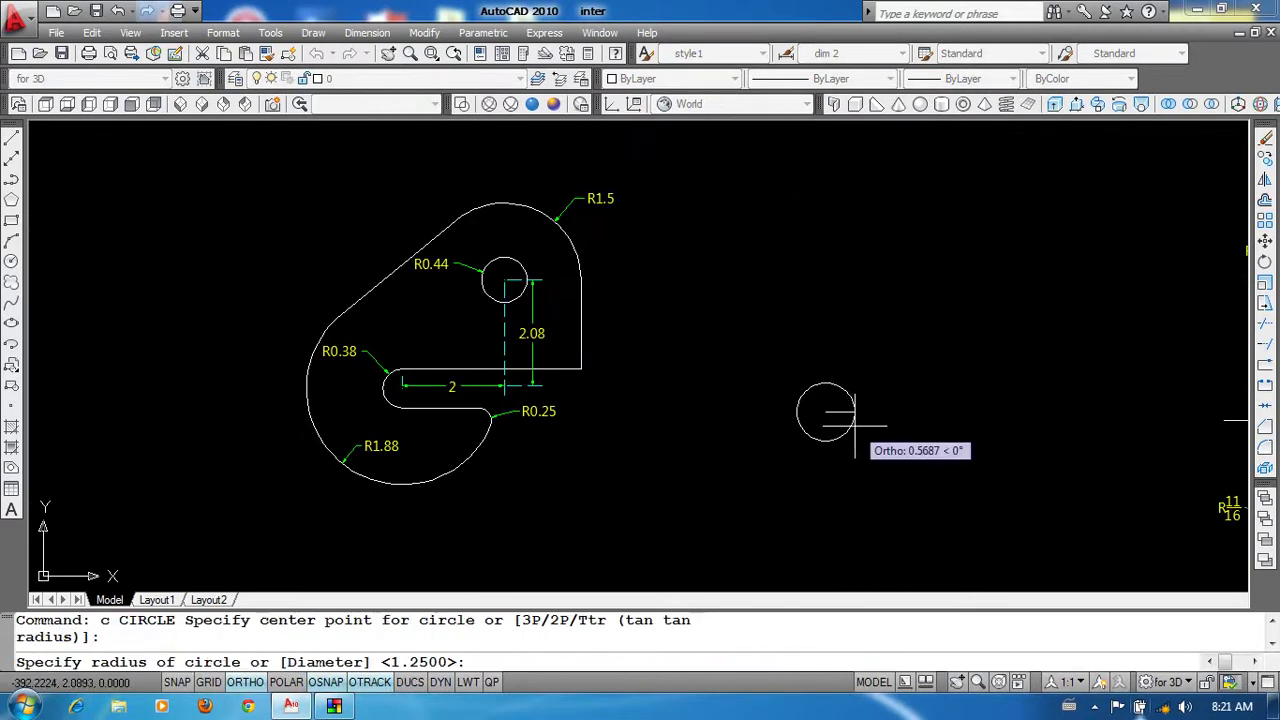
{"action": "type", "text": "8"}
{"action": "key", "text": "Return"}
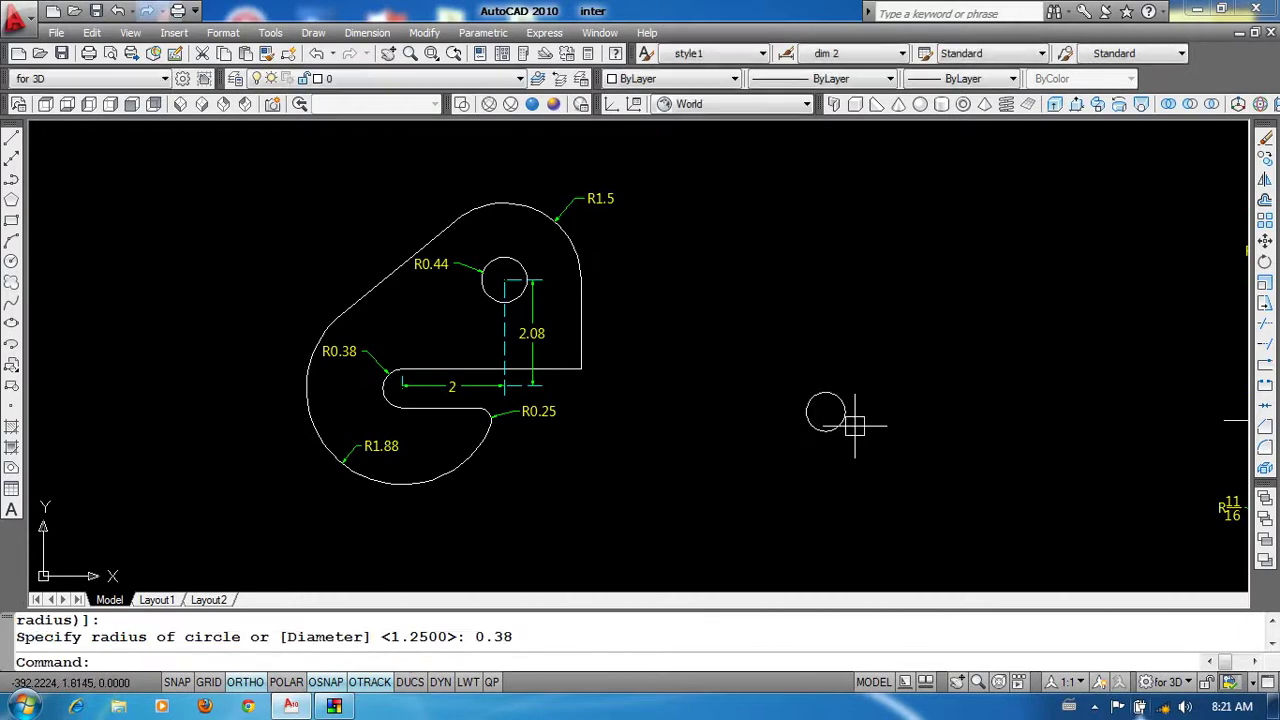
Step: Add a concentric radius 1.88 circle on the same centre
{"action": "type", "text": "c"}
{"action": "key", "text": "Return"}
{"action": "left_click", "coordinate": [826, 412]}
{"action": "type", "text": "1.88"}
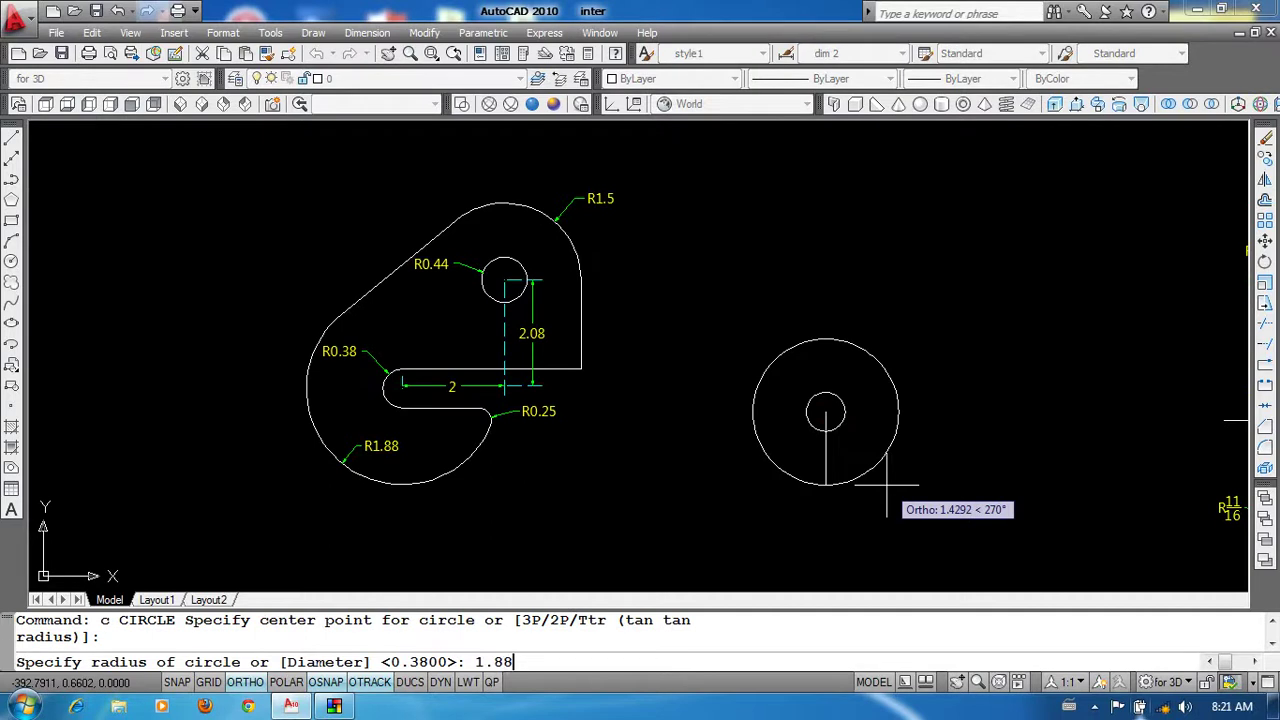
{"action": "type", "text": "8"}
{"action": "key", "text": "Return"}
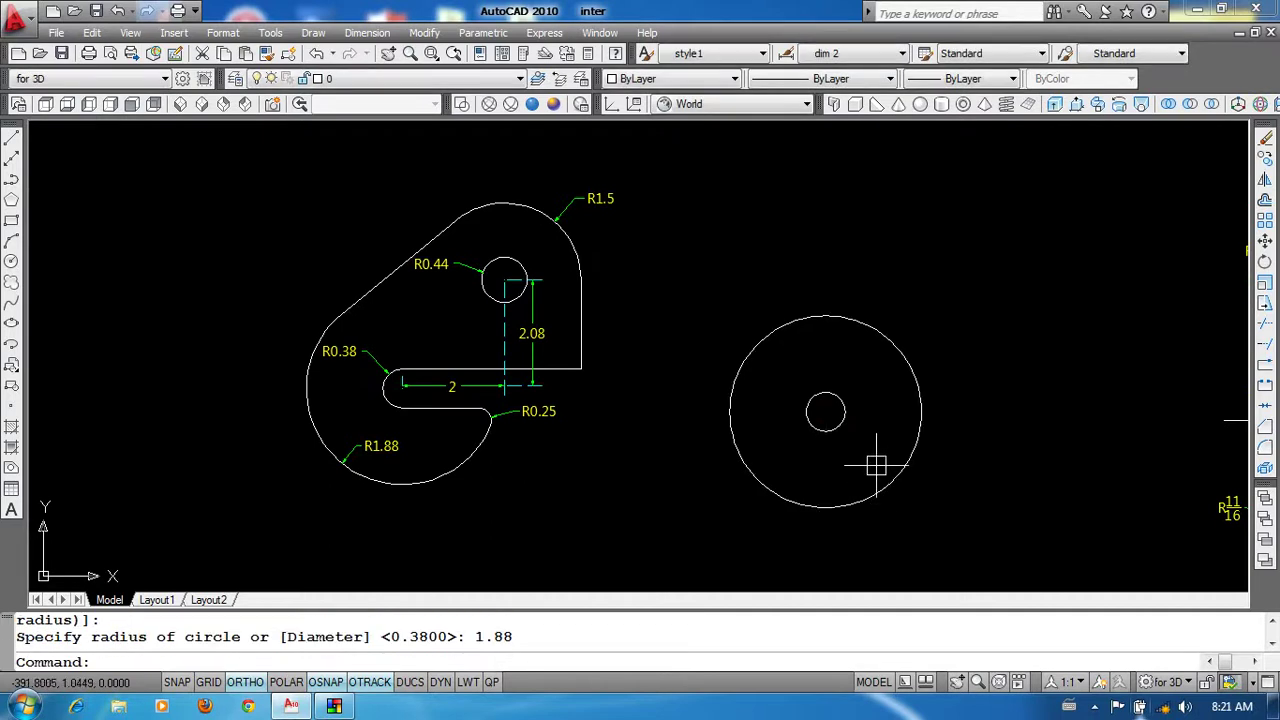
{"action": "scroll", "coordinate": [505, 283], "scroll_direction": "up", "scroll_amount": 2}
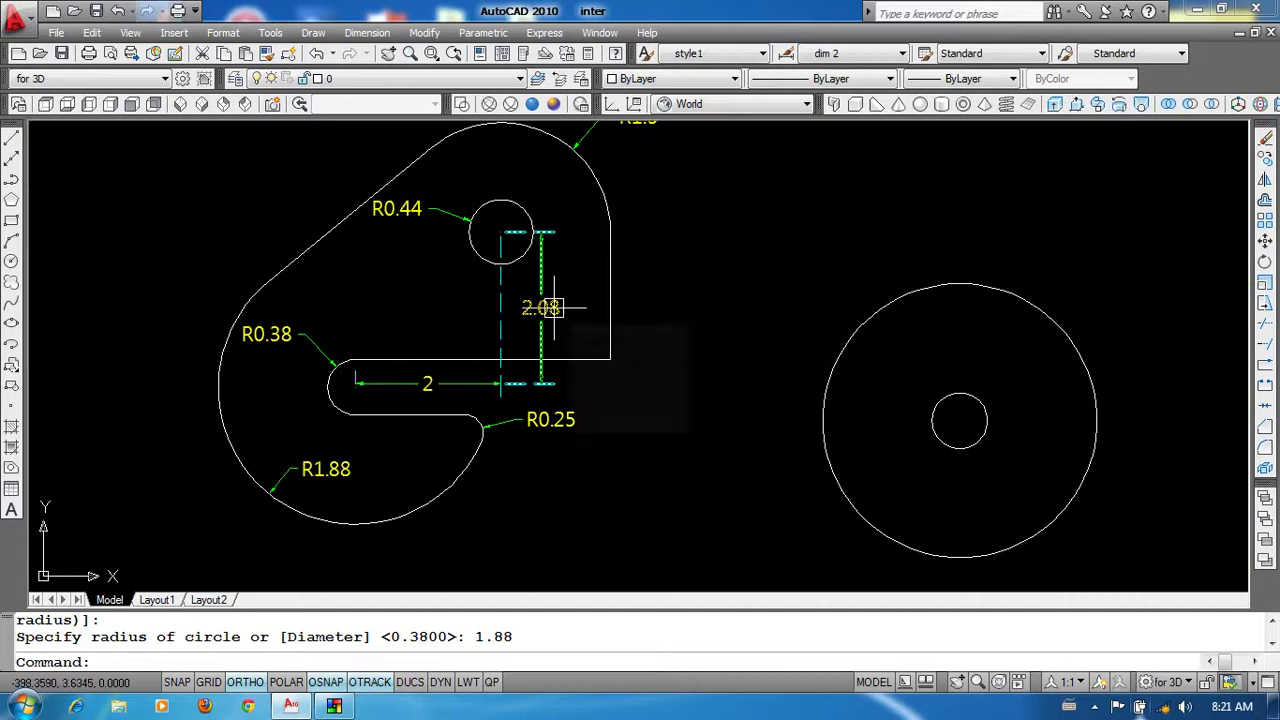
Step: Draw a guide line from the small circle's centre: 2 units horizontal, then 2.08 vertical
{"action": "type", "text": "l"}
{"action": "key", "text": "Return"}
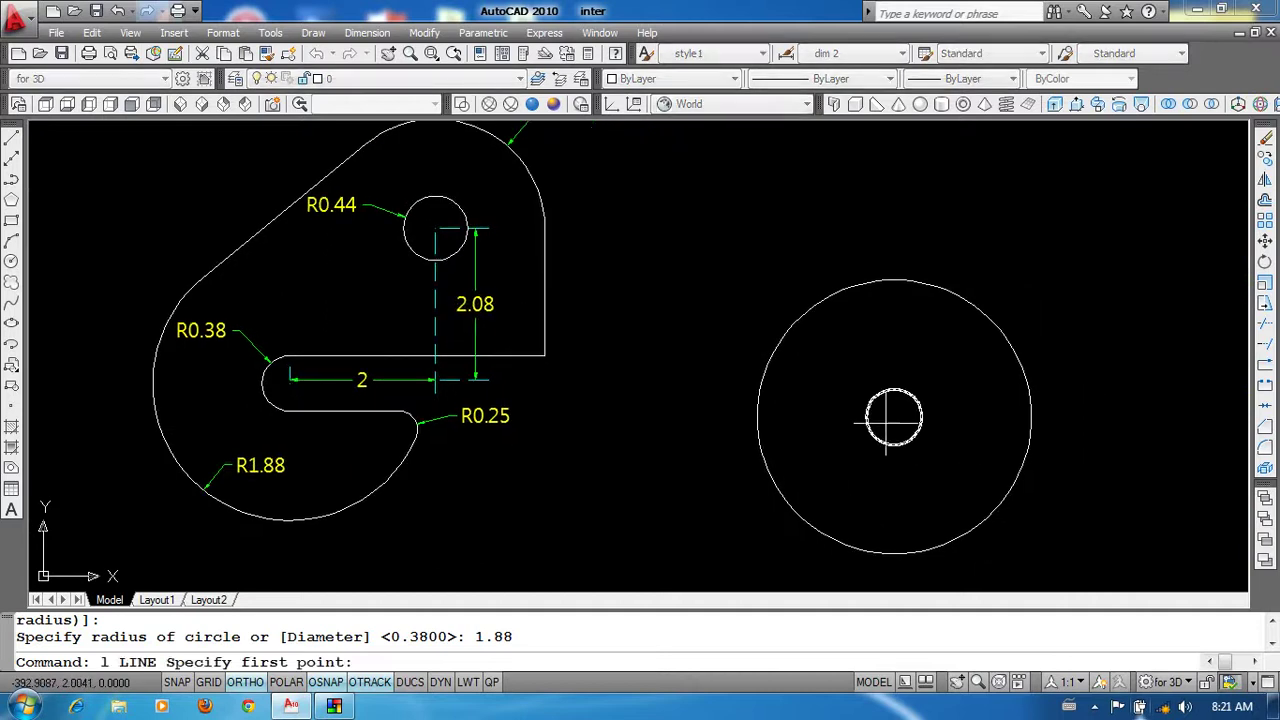
{"action": "left_click", "coordinate": [895, 417]}
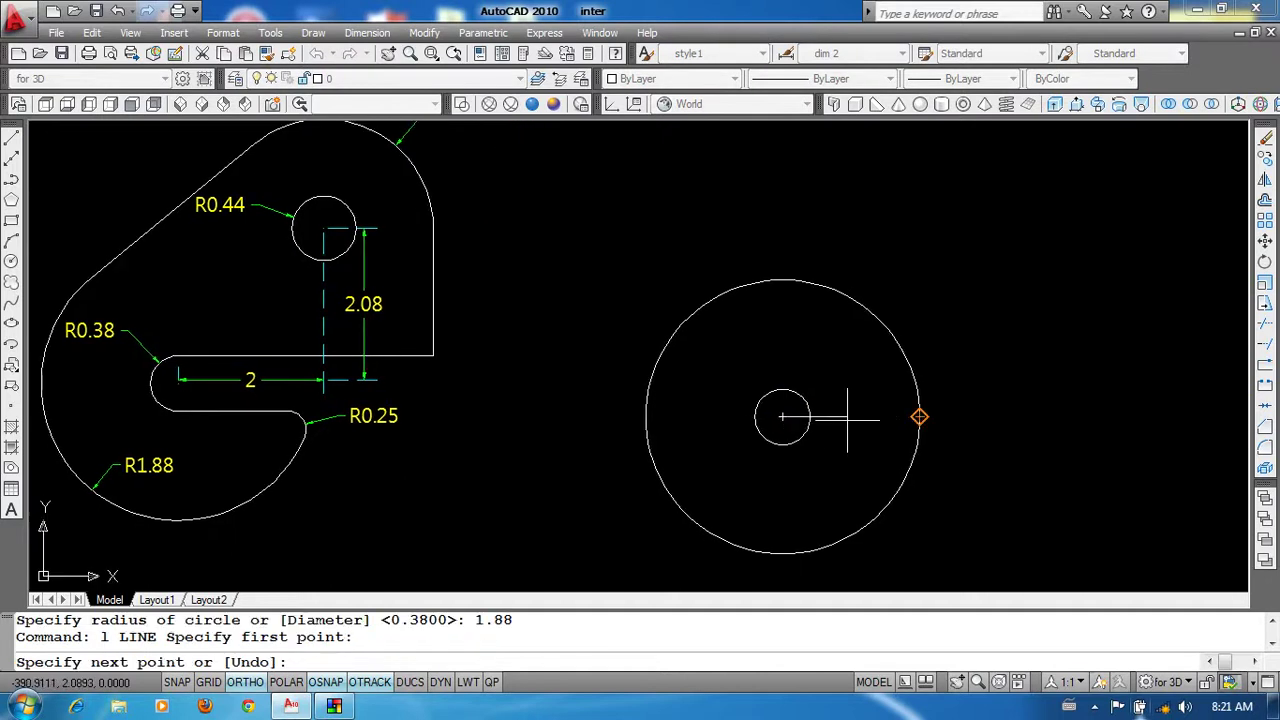
{"action": "type", "text": "2"}
{"action": "key", "text": "Return"}
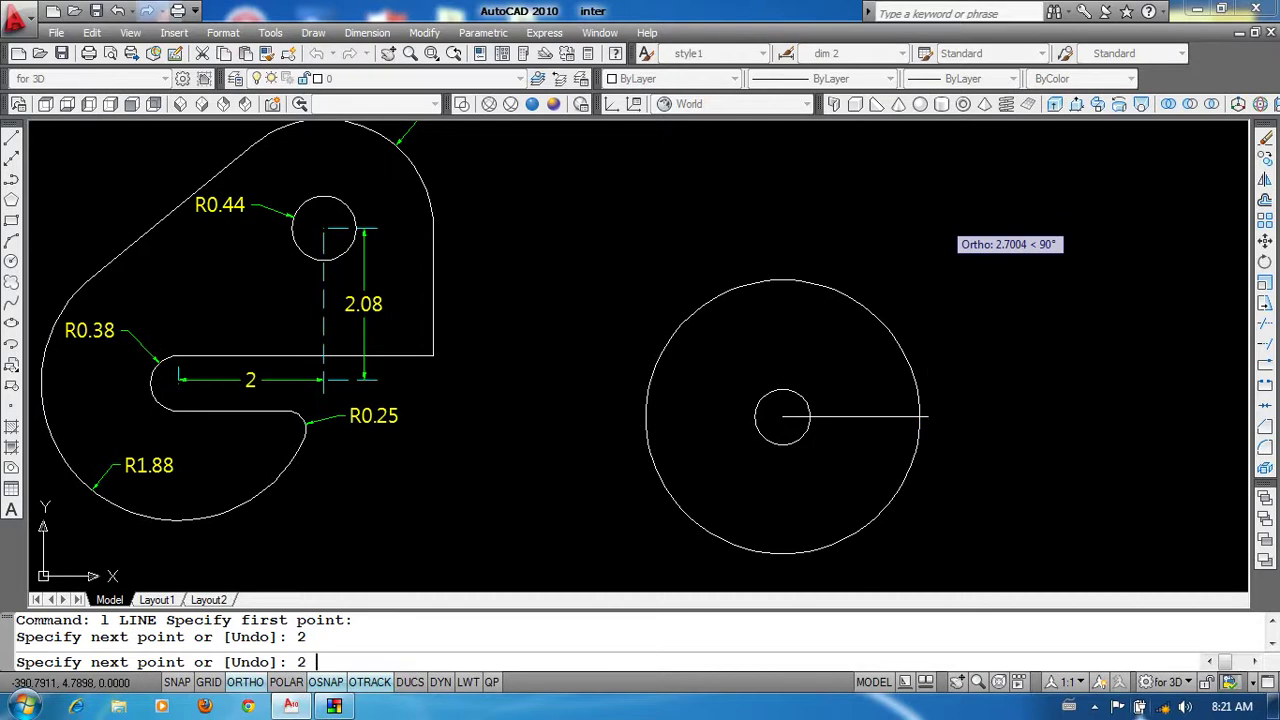
{"action": "type", "text": ".08"}
{"action": "key", "text": "Return"}
{"action": "key", "text": "Return"}
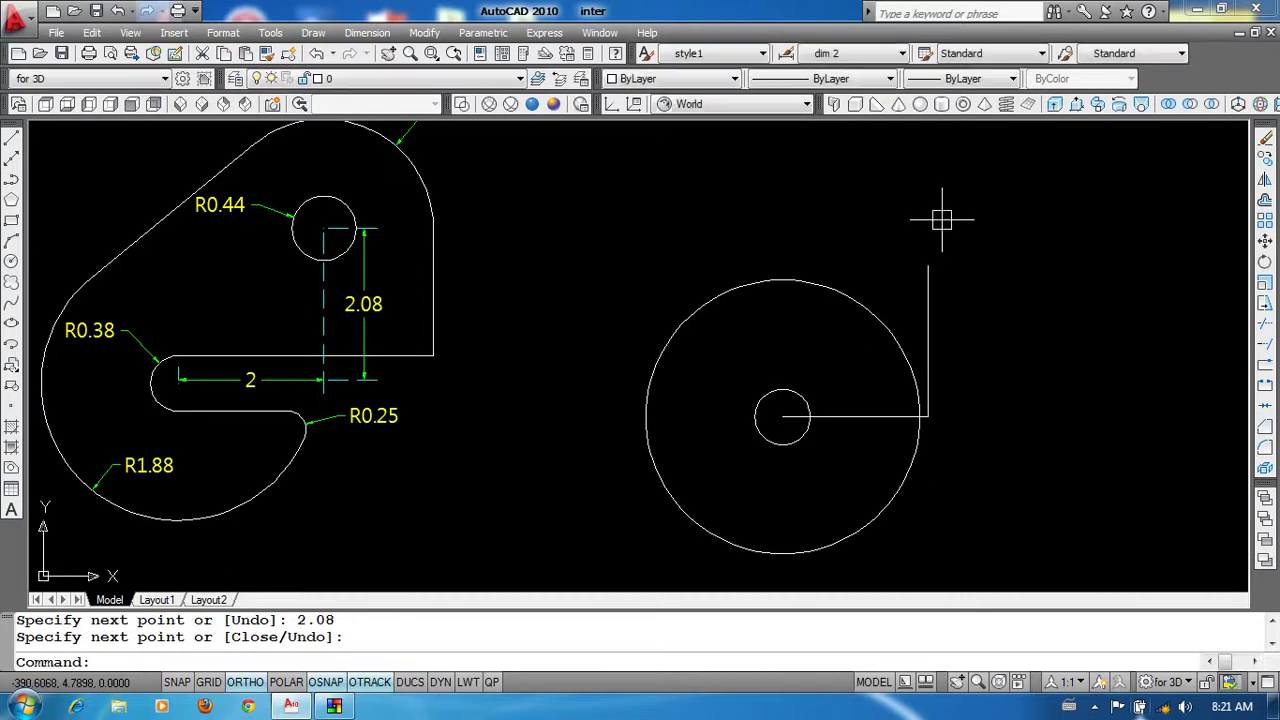
Step: Draw a radius 0.44 circle centred on the guide line's top end using the Nearest snap
{"action": "type", "text": "c"}
{"action": "key", "text": "Return"}
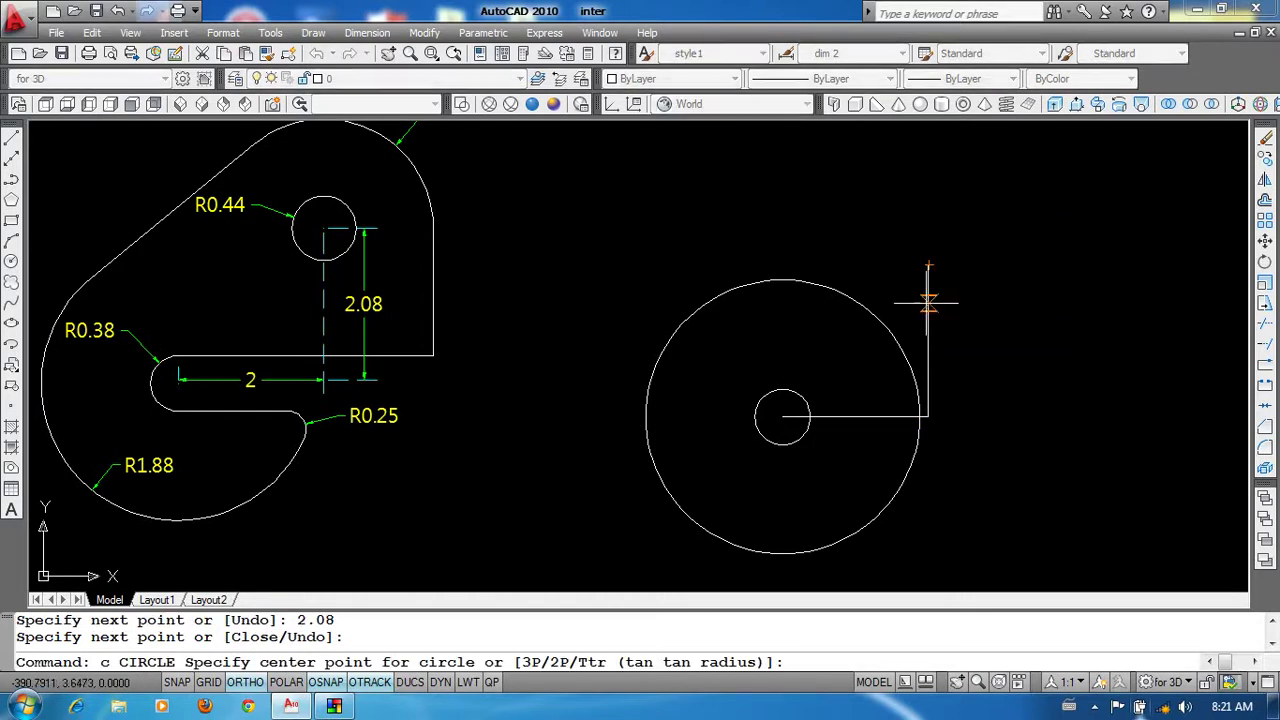
{"action": "right_click", "coordinate": [334, 685]}
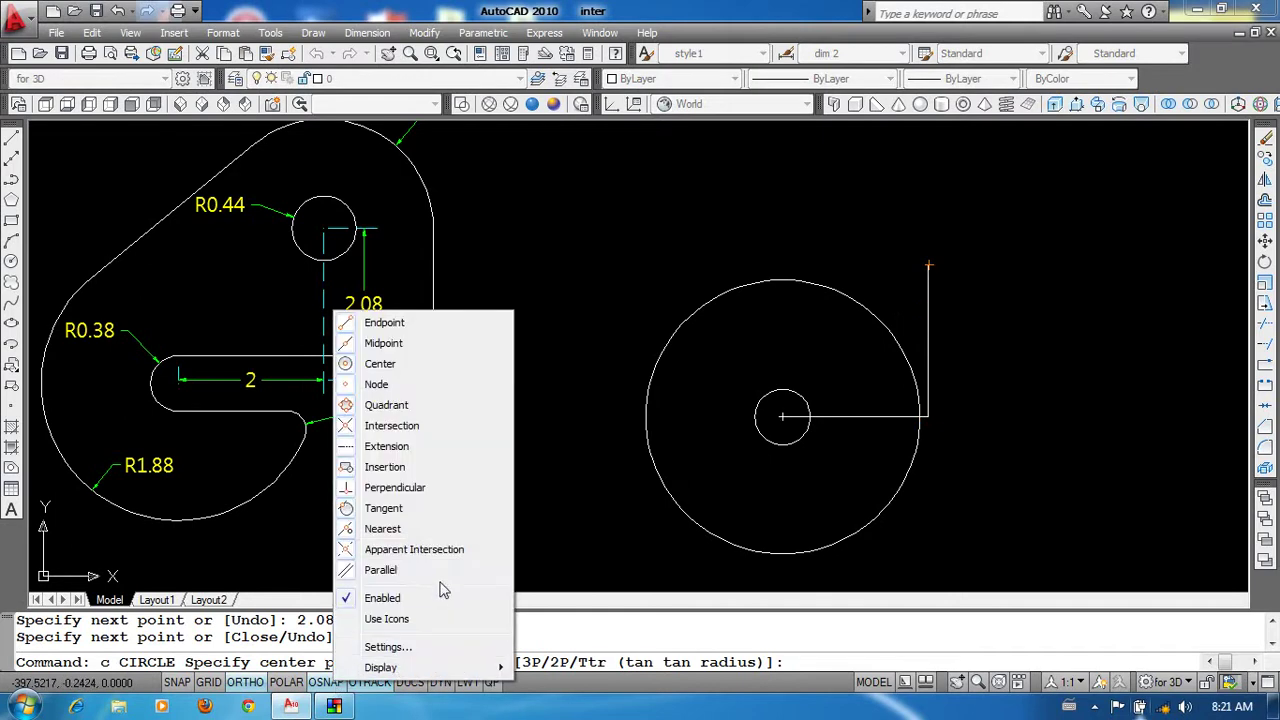
{"action": "left_click", "coordinate": [372, 530]}
{"action": "scroll", "coordinate": [614, 467], "scroll_direction": "down", "scroll_amount": 2}
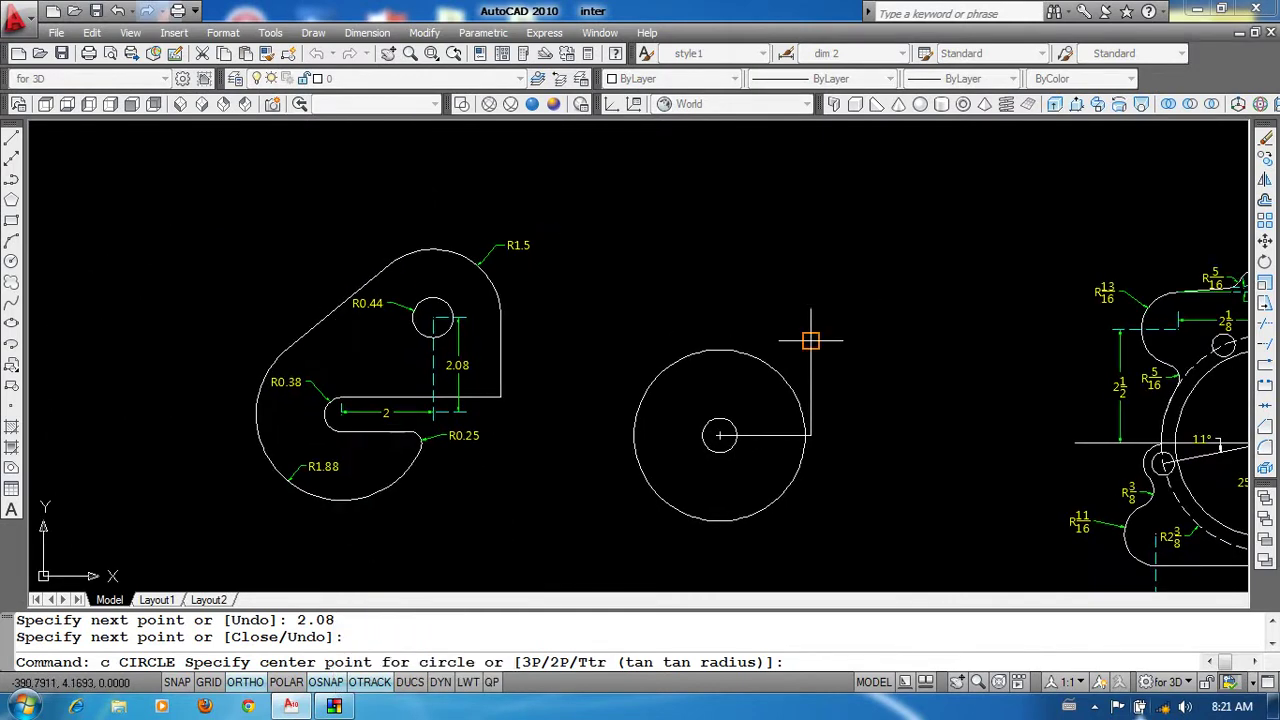
{"action": "left_click", "coordinate": [810, 341]}
{"action": "scroll", "coordinate": [533, 270], "scroll_direction": "up", "scroll_amount": 3}
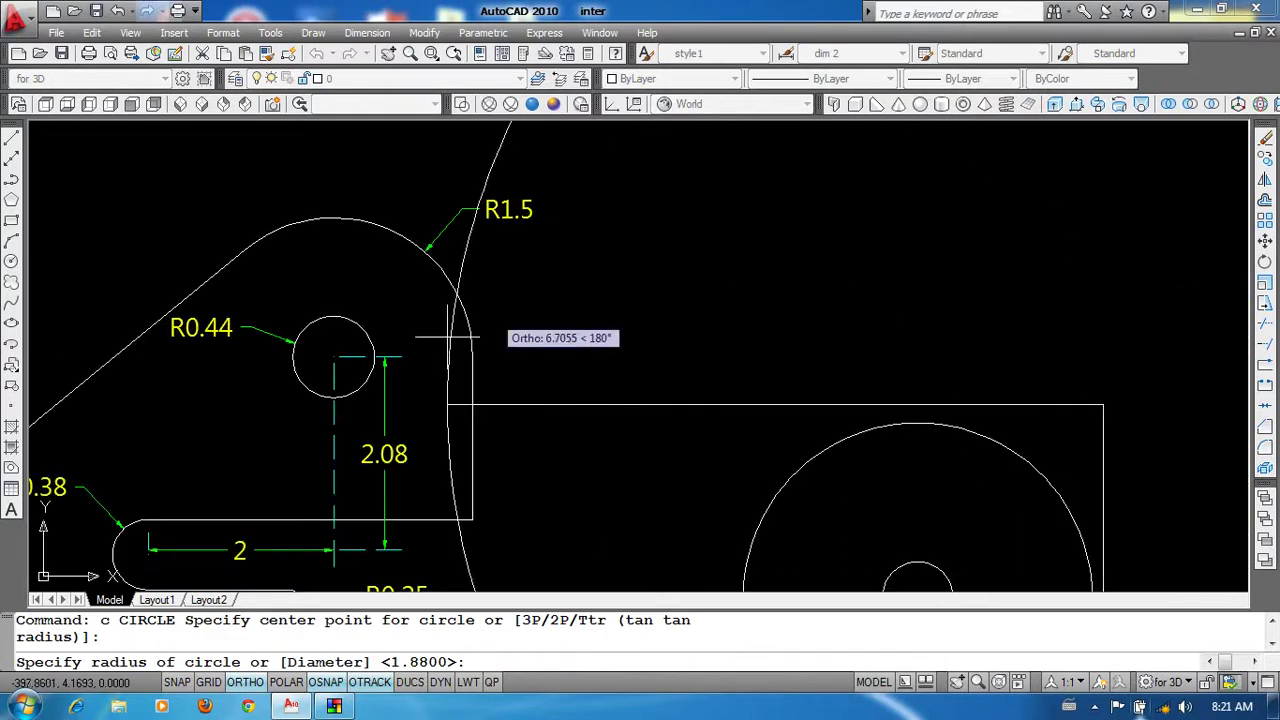
{"action": "scroll", "coordinate": [600, 300], "scroll_direction": "down", "scroll_amount": 2}
{"action": "scroll", "coordinate": [665, 337], "scroll_direction": "down", "scroll_amount": 2}
{"action": "type", "text": "0.44"}
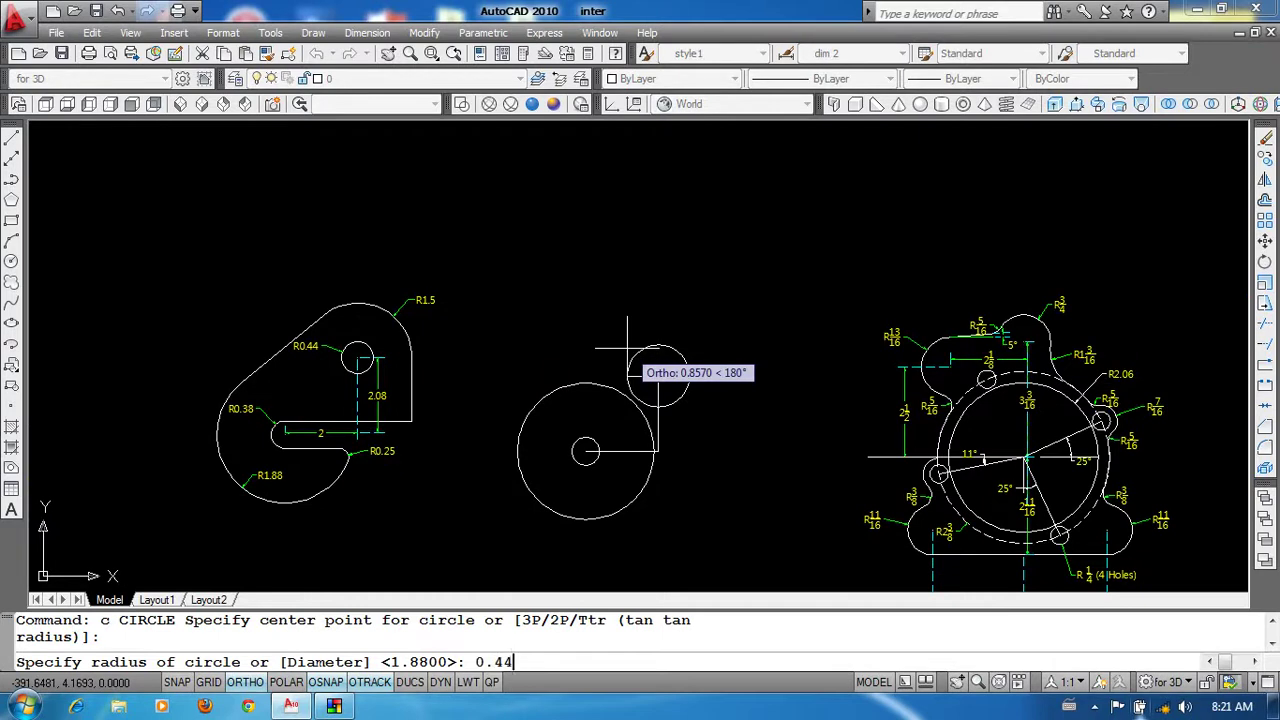
{"action": "key", "text": "Return"}
{"action": "key", "text": "Return"}
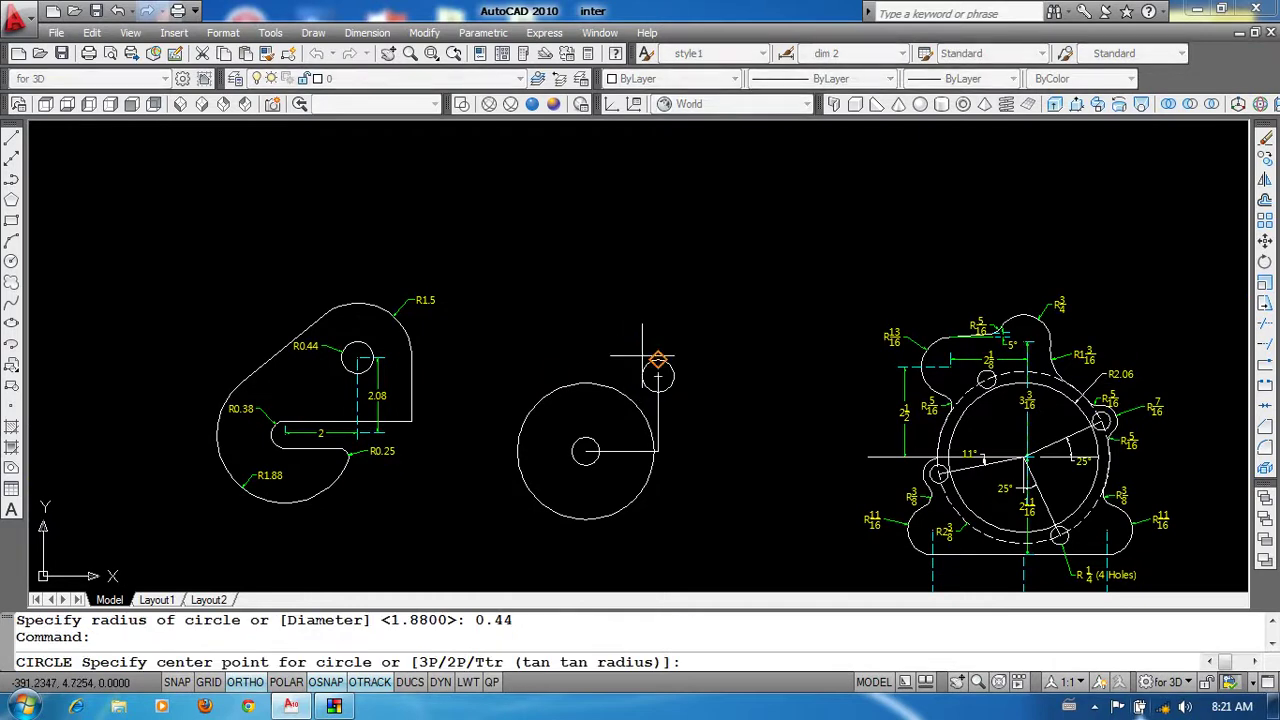
Step: Add a concentric radius 1.5 circle around the 0.44 circle
{"action": "scroll", "coordinate": [660, 380], "scroll_direction": "up", "scroll_amount": 2}
{"action": "left_click", "coordinate": [662, 383]}
{"action": "type", "text": "1."}
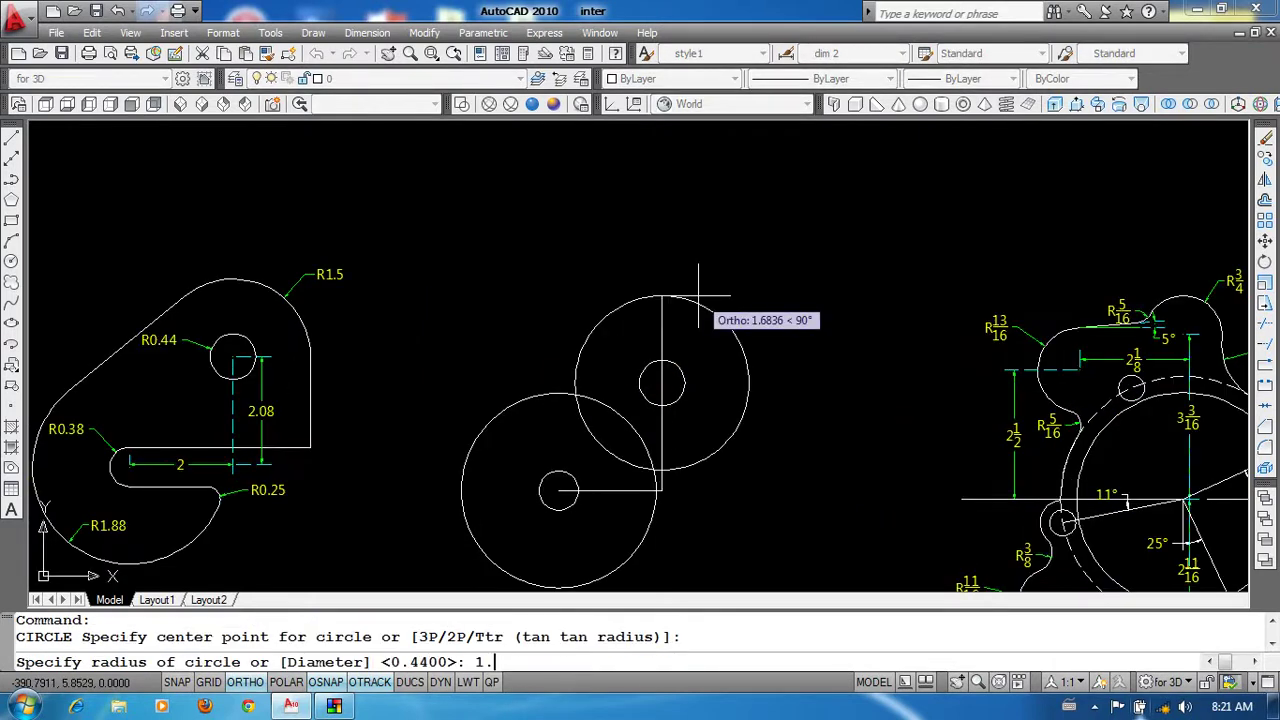
{"action": "type", "text": "5"}
{"action": "key", "text": "Return"}
Step: Erase the two stray guide objects with a crossing window selection
{"action": "scroll", "coordinate": [700, 500], "scroll_direction": "up", "scroll_amount": 1}
{"action": "left_click", "coordinate": [686, 510]}
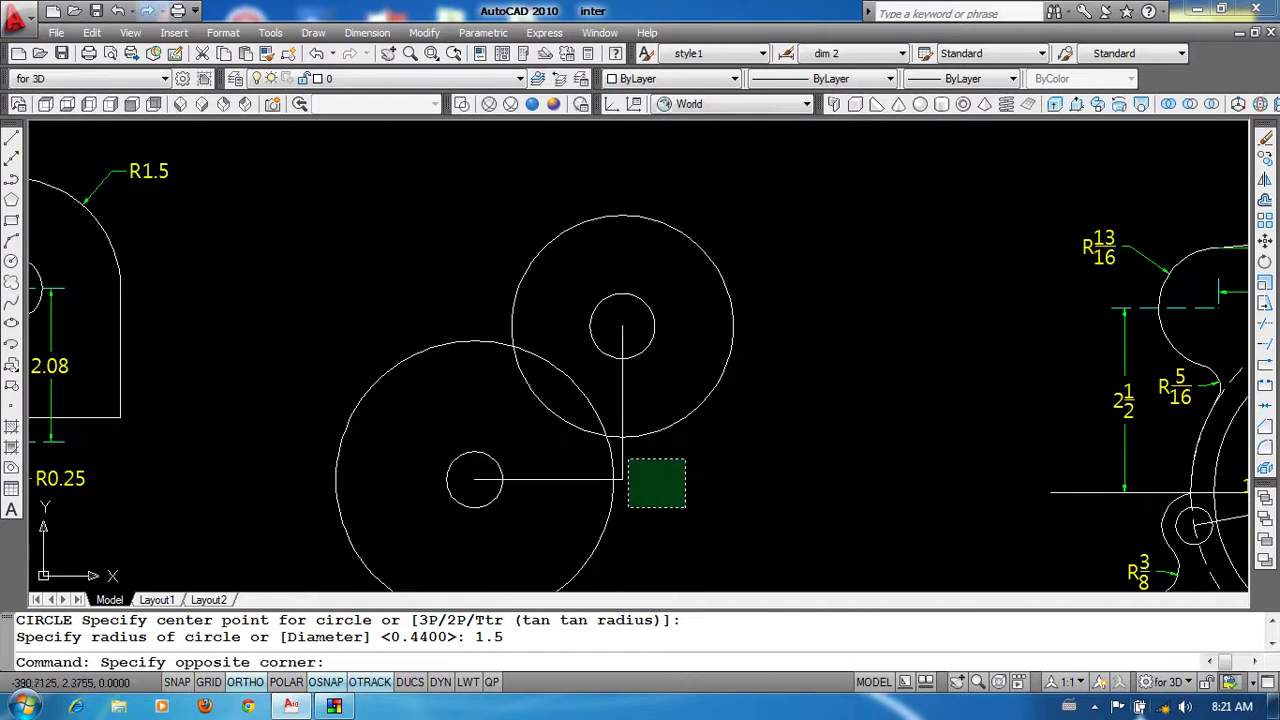
{"action": "left_click", "coordinate": [616, 454]}
{"action": "key", "text": "Return"}
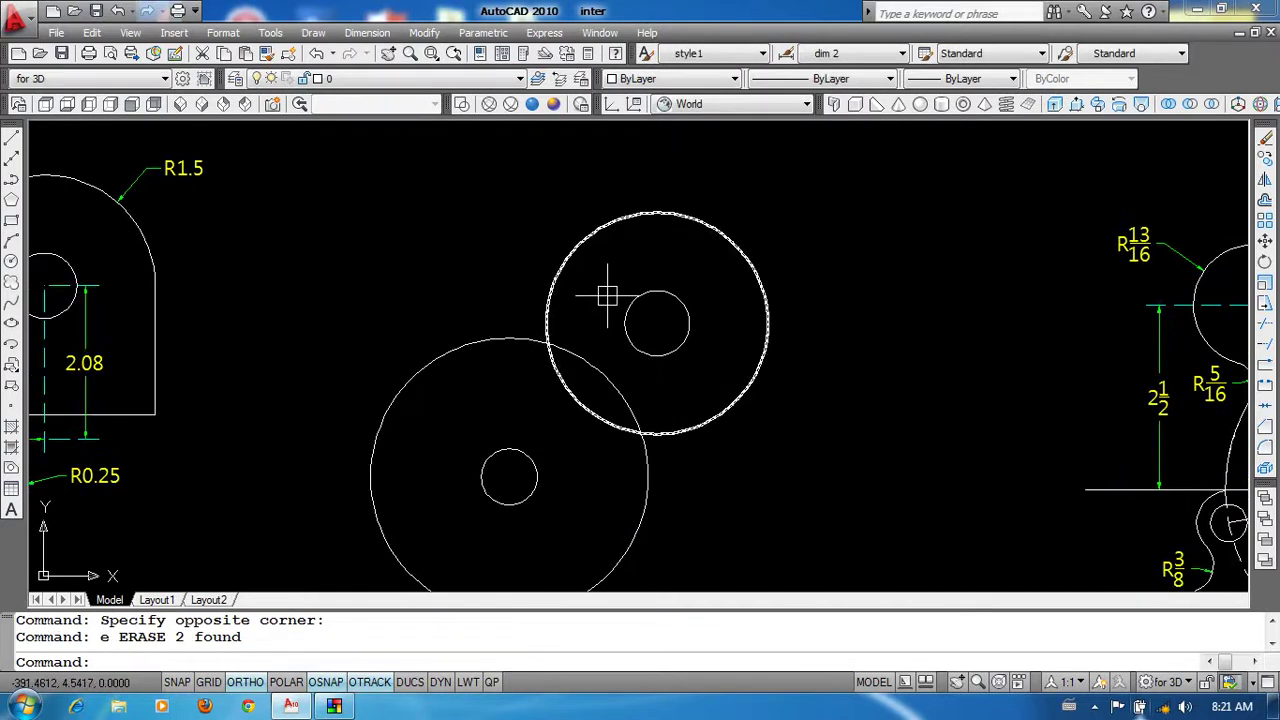
{"action": "scroll", "coordinate": [595, 275], "scroll_direction": "down", "scroll_amount": 2}
{"action": "scroll", "coordinate": [574, 320], "scroll_direction": "up", "scroll_amount": 1}
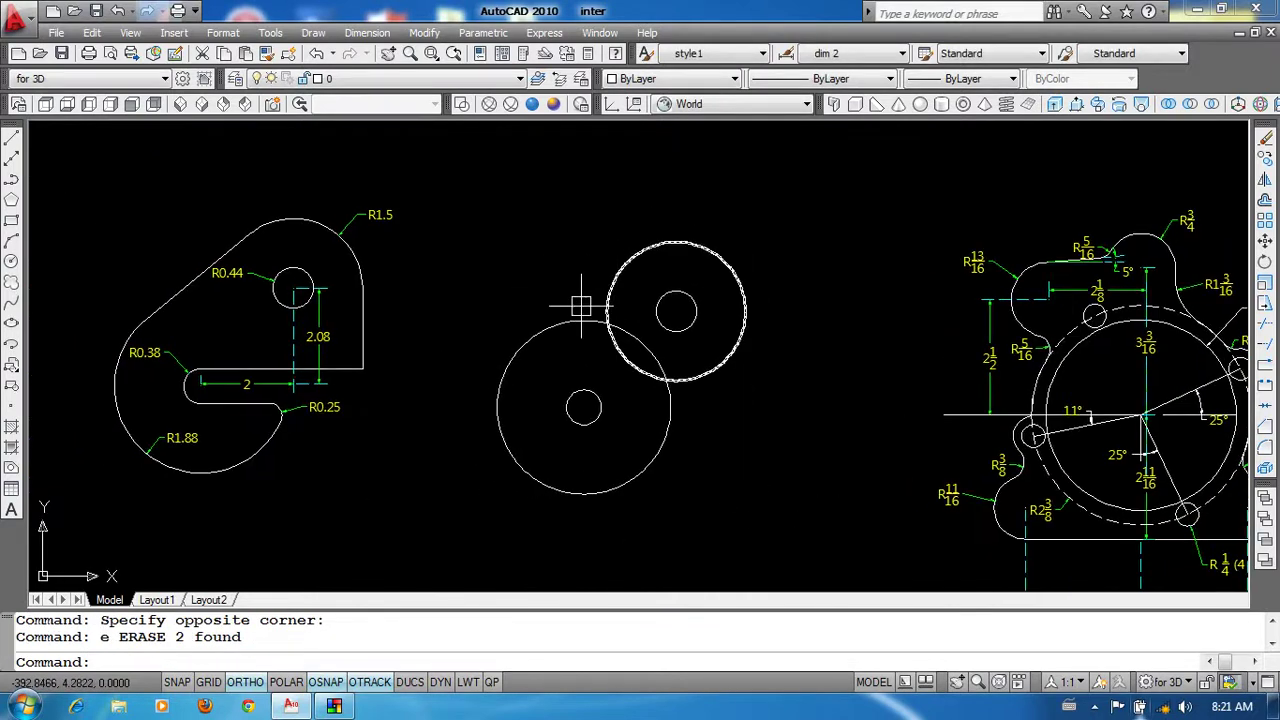
{"action": "scroll", "coordinate": [580, 318], "scroll_direction": "up", "scroll_amount": 1}
Step: Draw a line tangent to both the 1.88 and 1.5 radius circles
{"action": "type", "text": "l"}
{"action": "key", "text": "Return"}
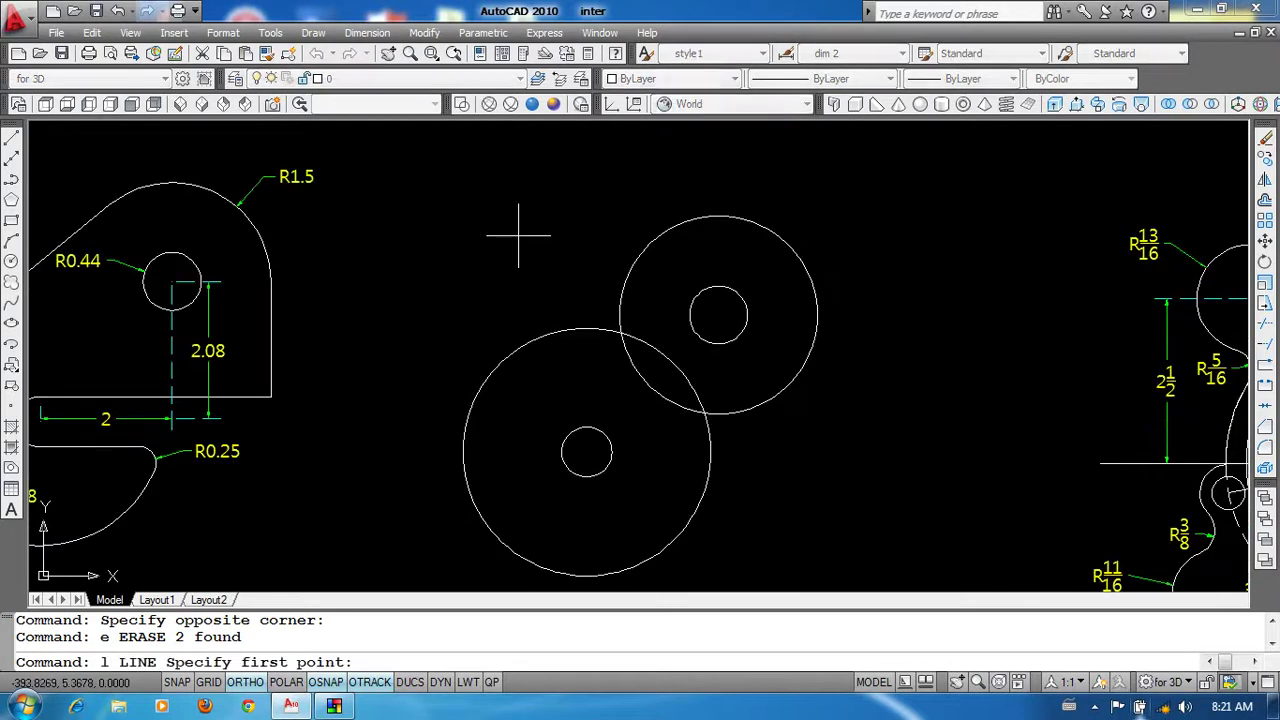
{"action": "right_click", "coordinate": [525, 238], "text": "shift"}
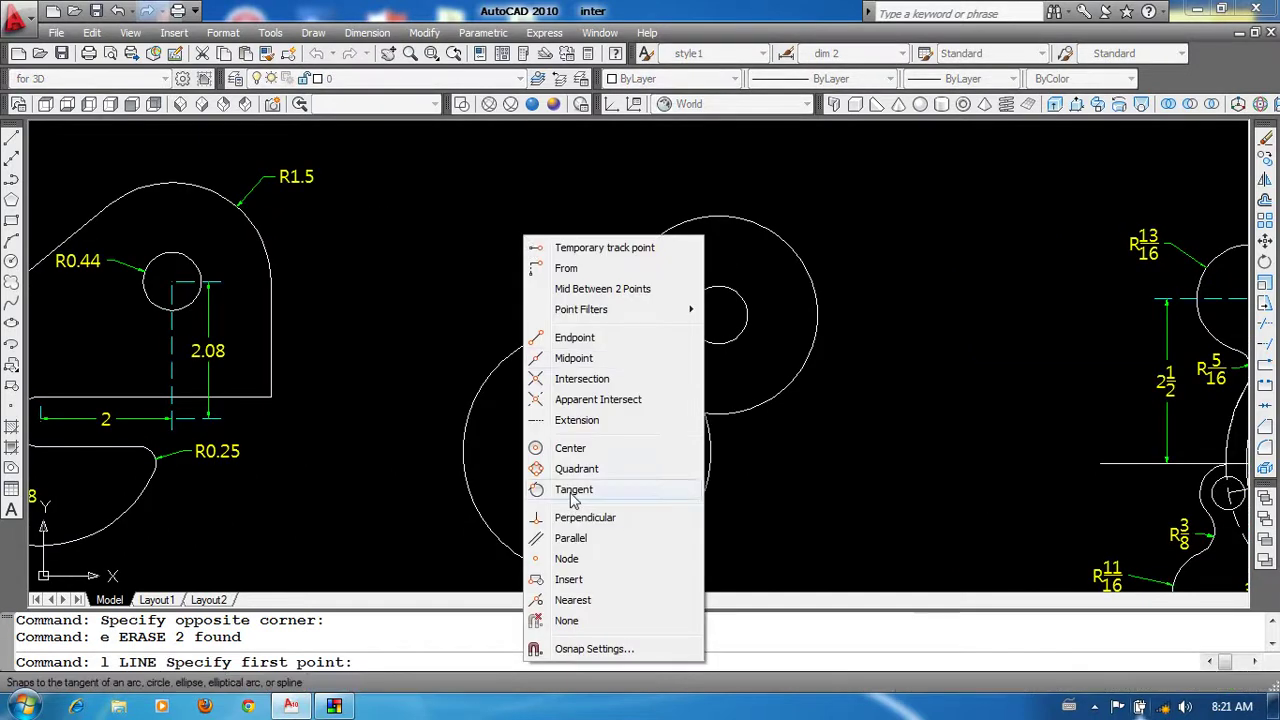
{"action": "left_click", "coordinate": [573, 489]}
{"action": "left_click", "coordinate": [519, 334]}
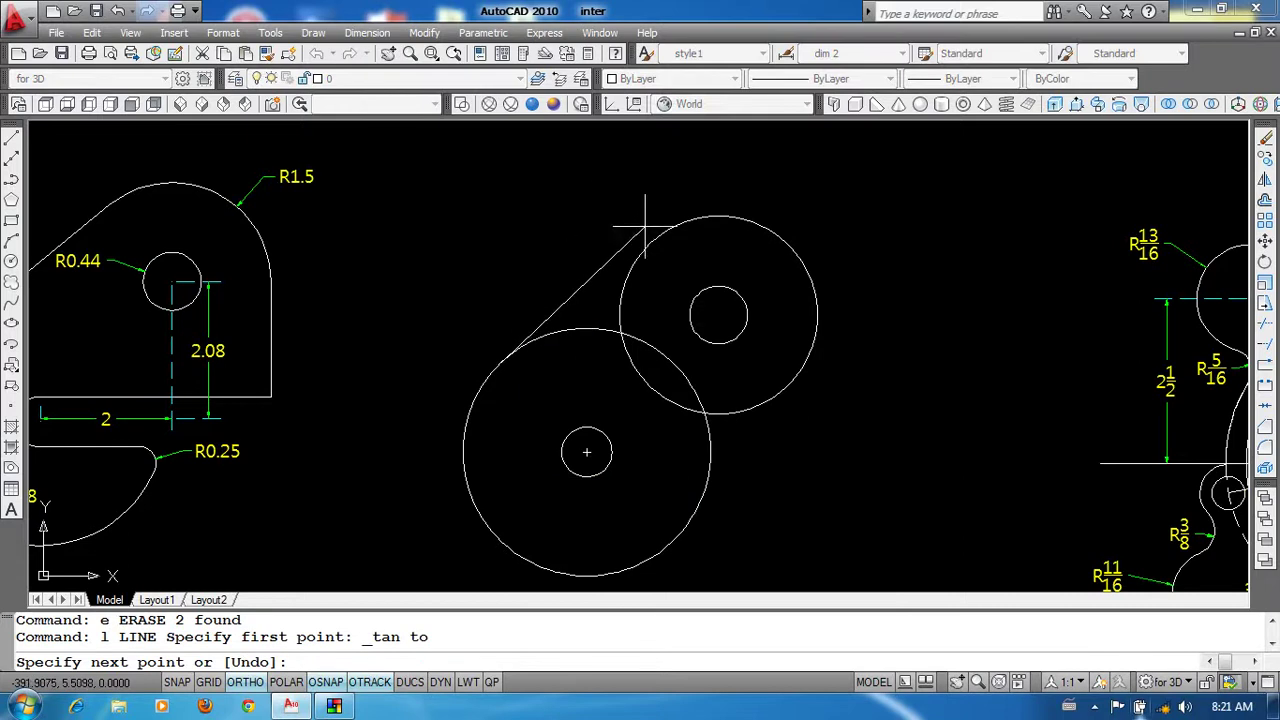
{"action": "right_click", "coordinate": [605, 210], "text": "shift"}
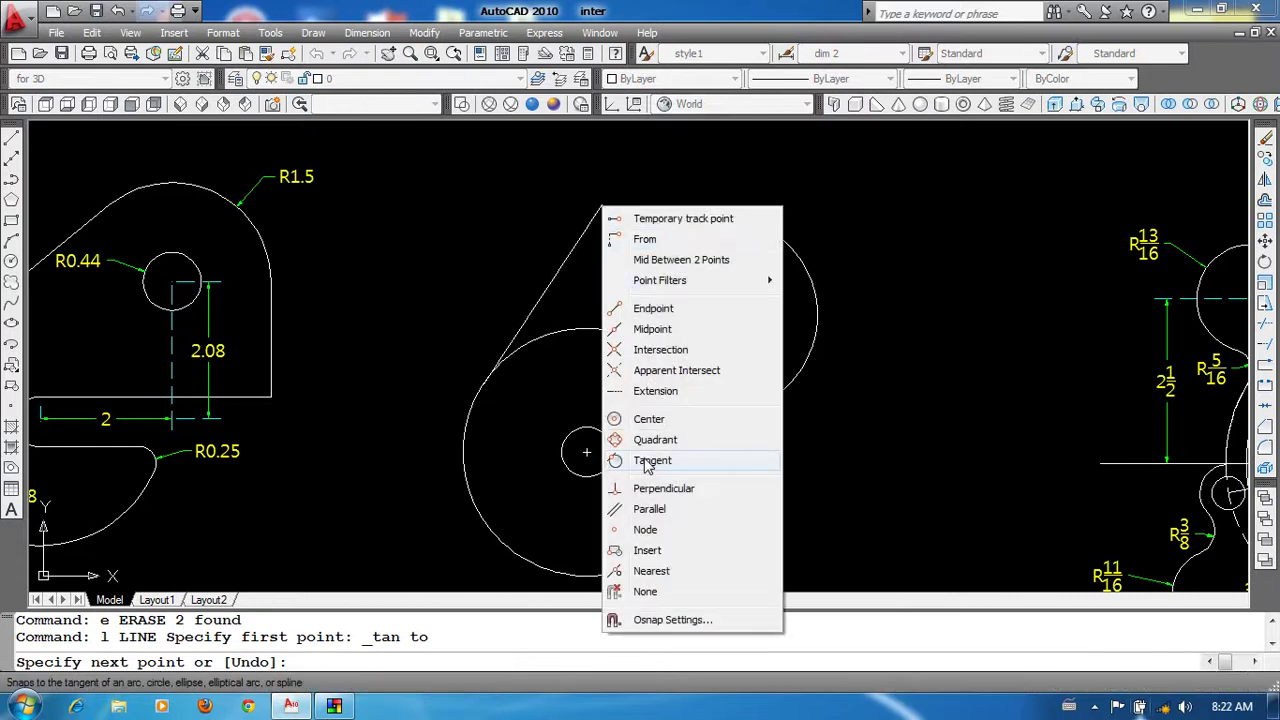
{"action": "left_click", "coordinate": [650, 460]}
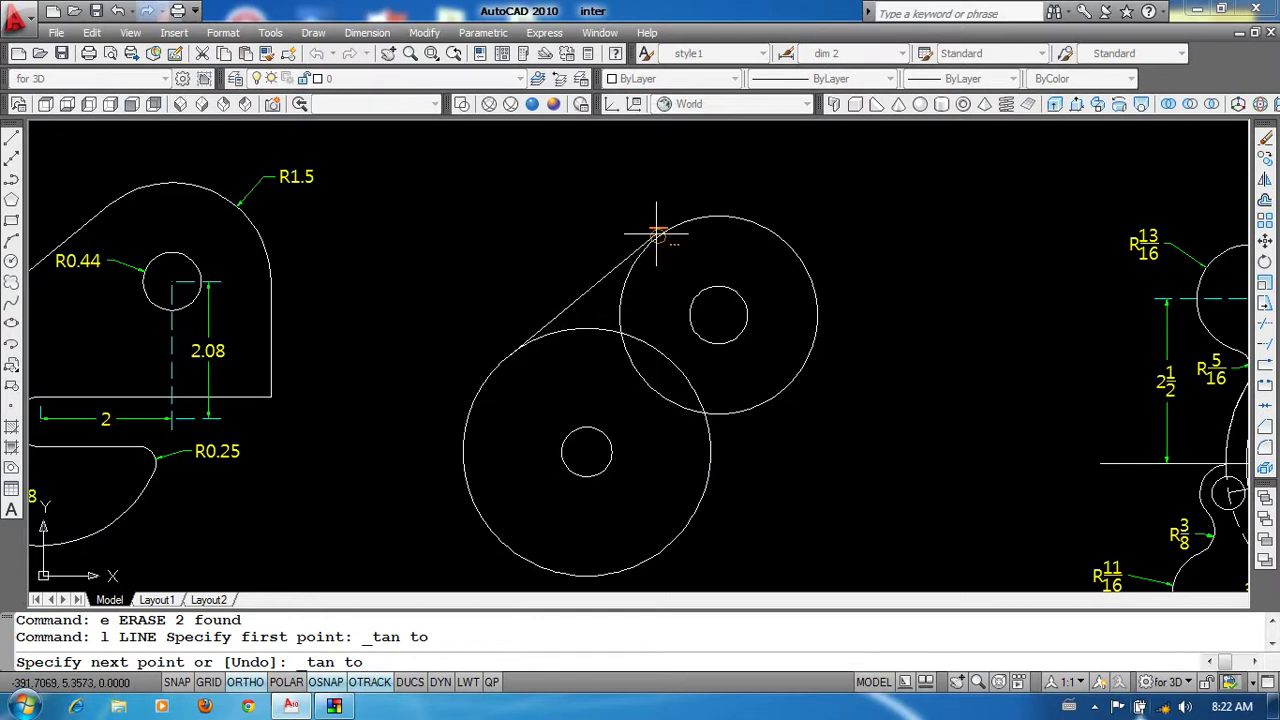
{"action": "left_click", "coordinate": [655, 240]}
{"action": "key", "text": "Return"}
{"action": "scroll", "coordinate": [700, 347], "scroll_direction": "down", "scroll_amount": 2}
Step: Trim the overlapping inner circle arcs using all objects as cutting edges
{"action": "type", "text": "tr"}
{"action": "key", "text": "Return"}
{"action": "key", "text": "Return"}
{"action": "left_click", "coordinate": [690, 338]}
{"action": "left_click", "coordinate": [663, 325]}
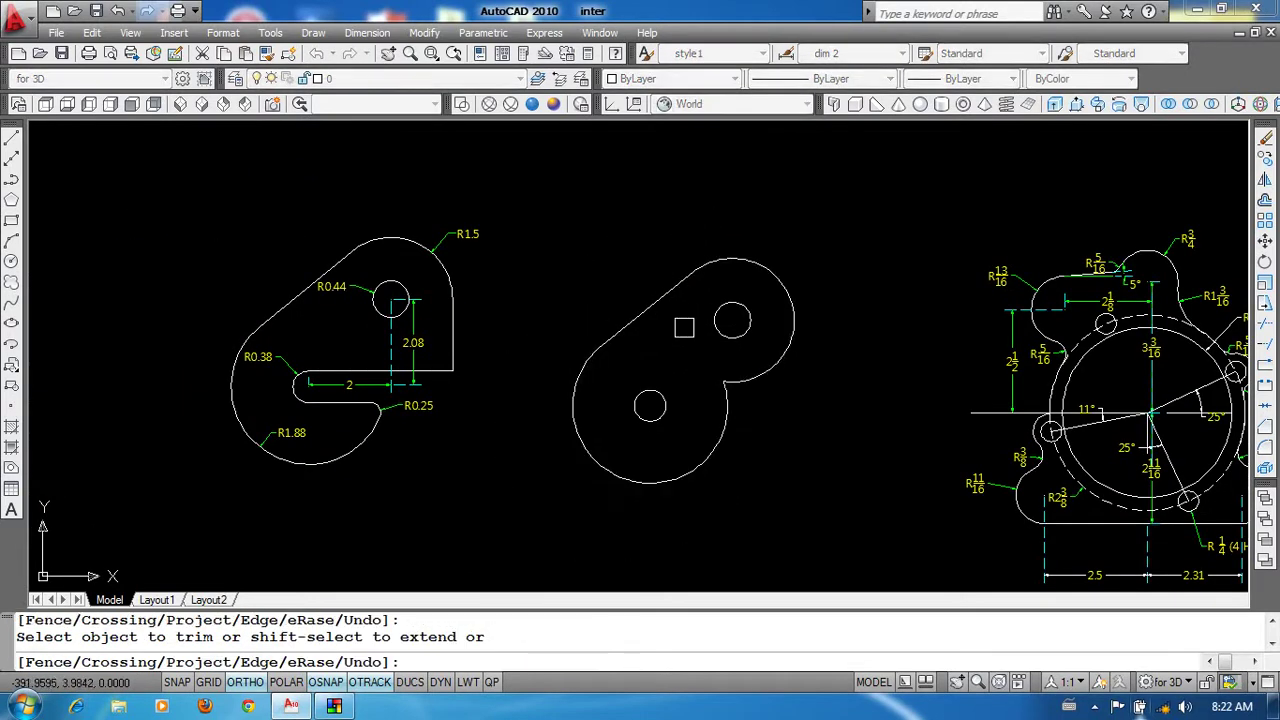
{"action": "key", "text": "Return"}
{"action": "middle_click_drag", "start_coordinate": [828, 431], "coordinate": [841, 409]}
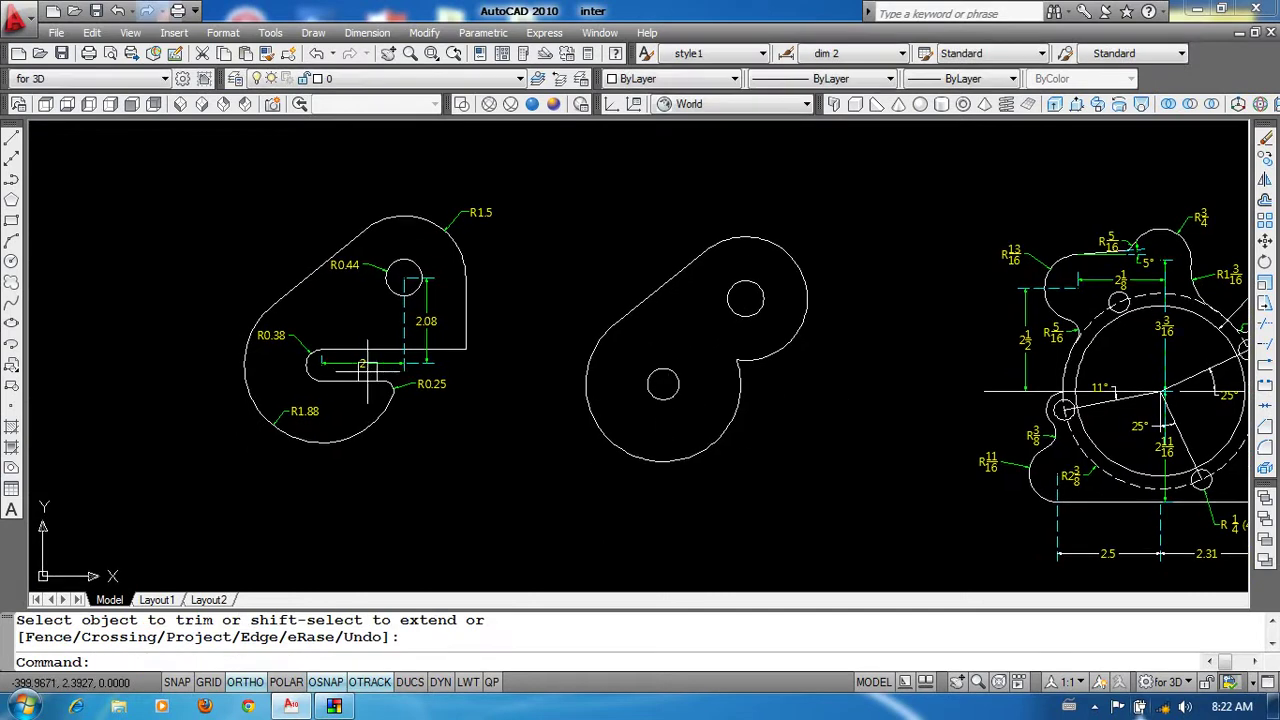
{"action": "scroll", "coordinate": [368, 370], "scroll_direction": "up", "scroll_amount": 2}
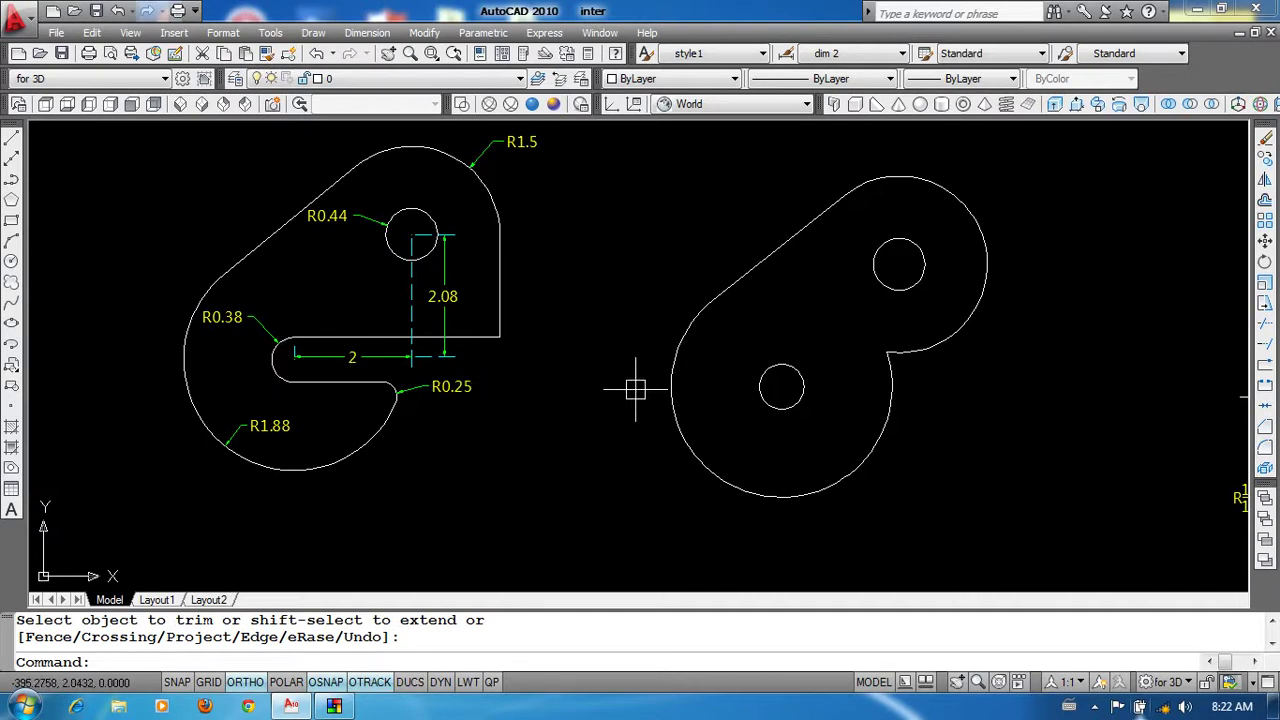
Step: Begin a new line from the lower hole's centre
{"action": "type", "text": "l"}
{"action": "key", "text": "Return"}
{"action": "left_click", "coordinate": [780, 387]}
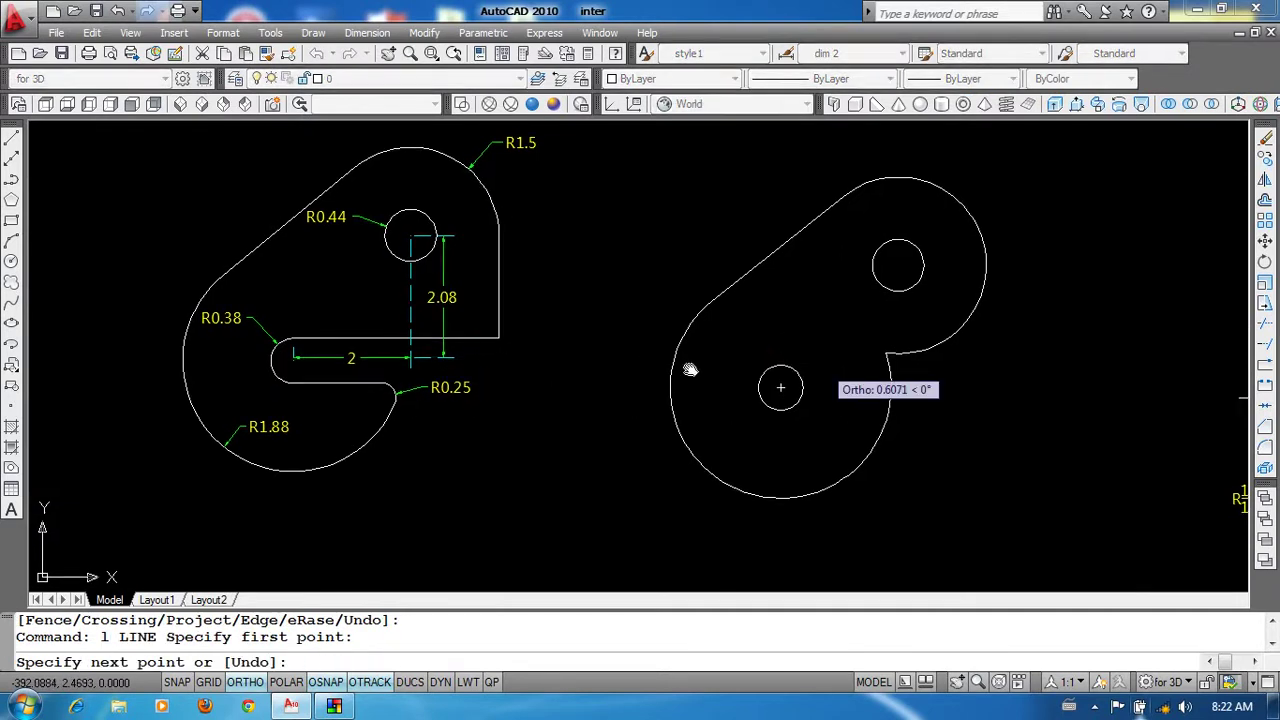
Step: Draw the slot's upper and lower horizontal lines and a vertical edge from the arc's quadrant
{"action": "middle_click_drag", "start_coordinate": [690, 370], "coordinate": [500, 370]}
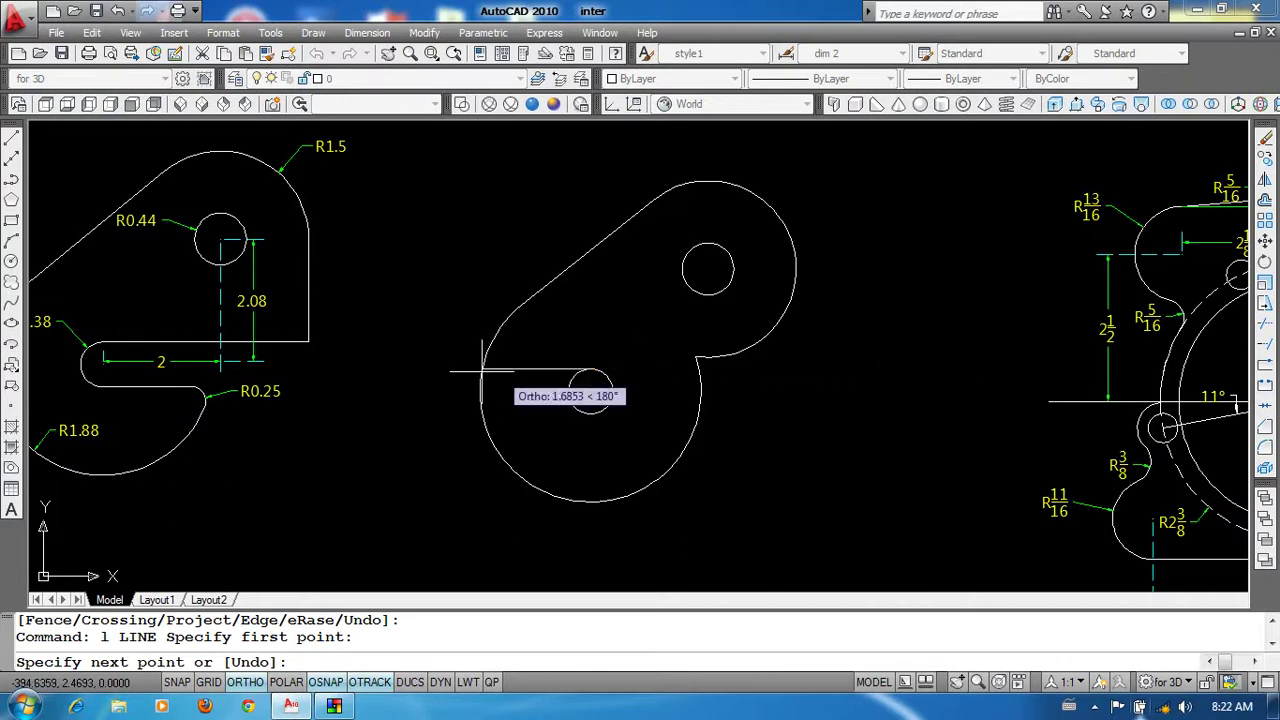
{"action": "left_click", "coordinate": [927, 370]}
{"action": "key", "text": "Return"}
{"action": "key", "text": "Return"}
{"action": "left_click", "coordinate": [590, 413]}
{"action": "left_click", "coordinate": [920, 413]}
{"action": "key", "text": "Return"}
{"action": "key", "text": "Return"}
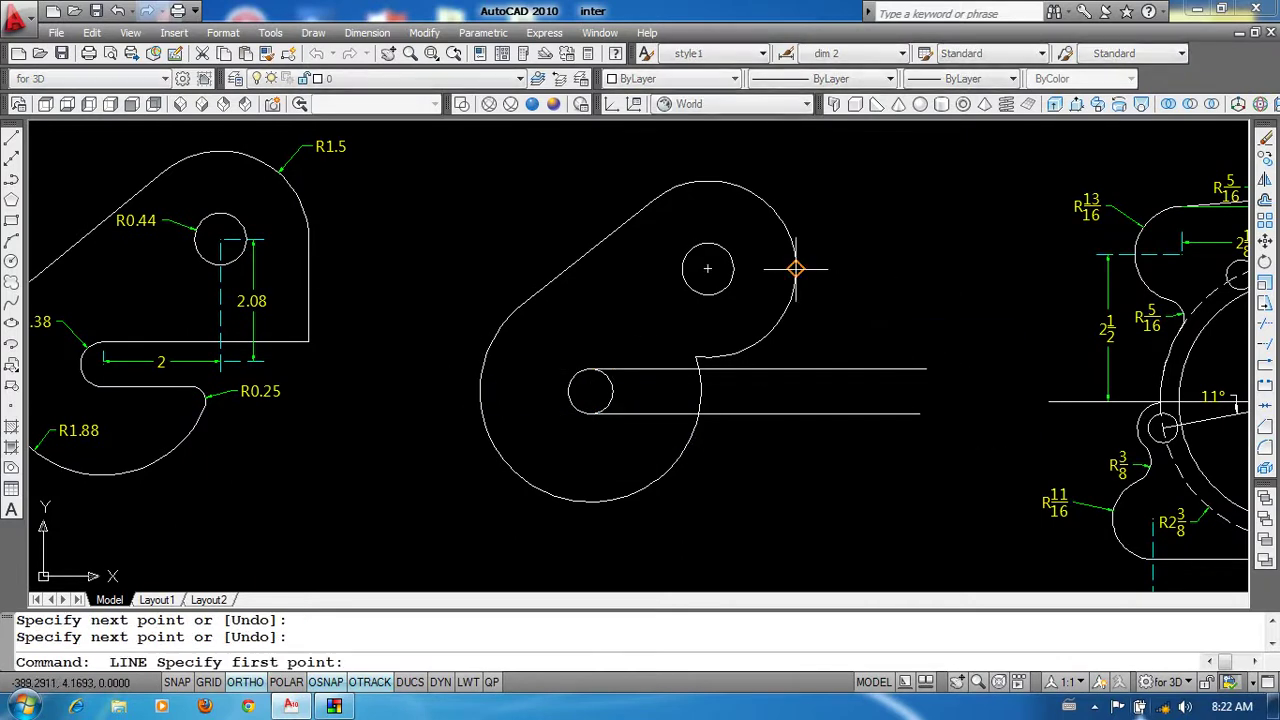
{"action": "left_click", "coordinate": [795, 268]}
{"action": "scroll", "coordinate": [790, 345], "scroll_direction": "up", "scroll_amount": 3}
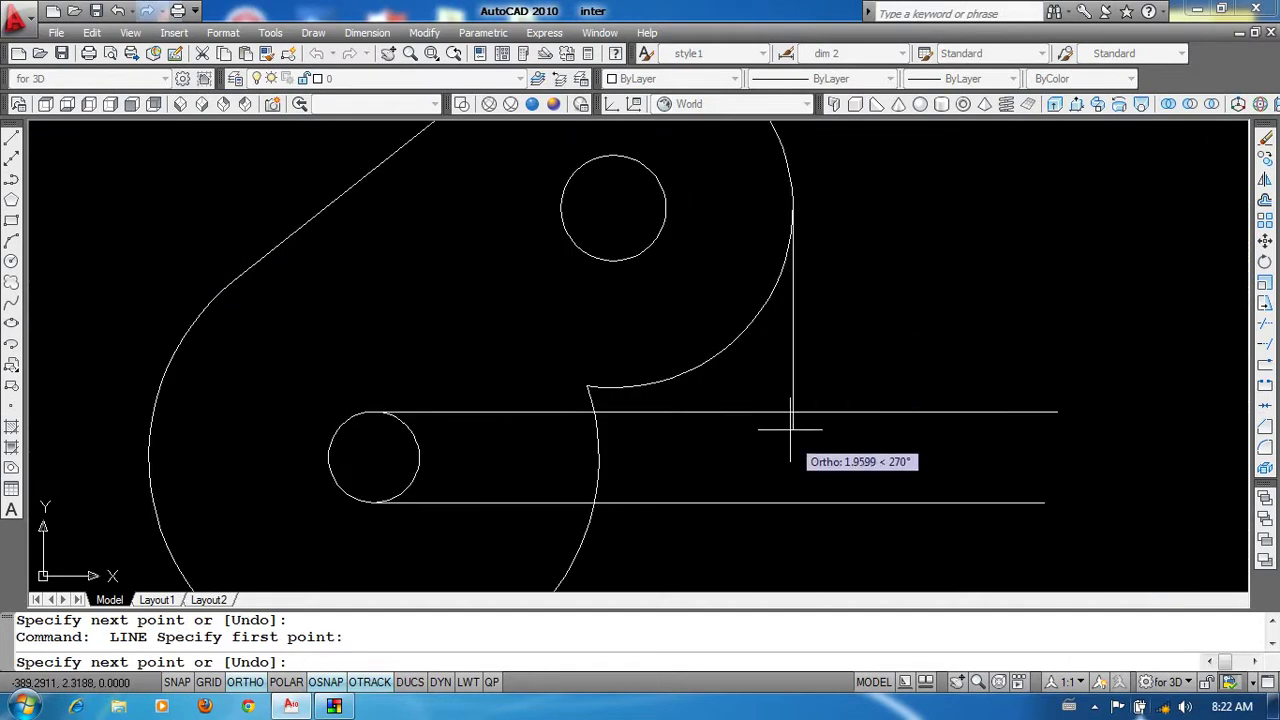
{"action": "left_click", "coordinate": [791, 412]}
{"action": "key", "text": "Return"}
{"action": "scroll", "coordinate": [860, 404], "scroll_direction": "down", "scroll_amount": 2}
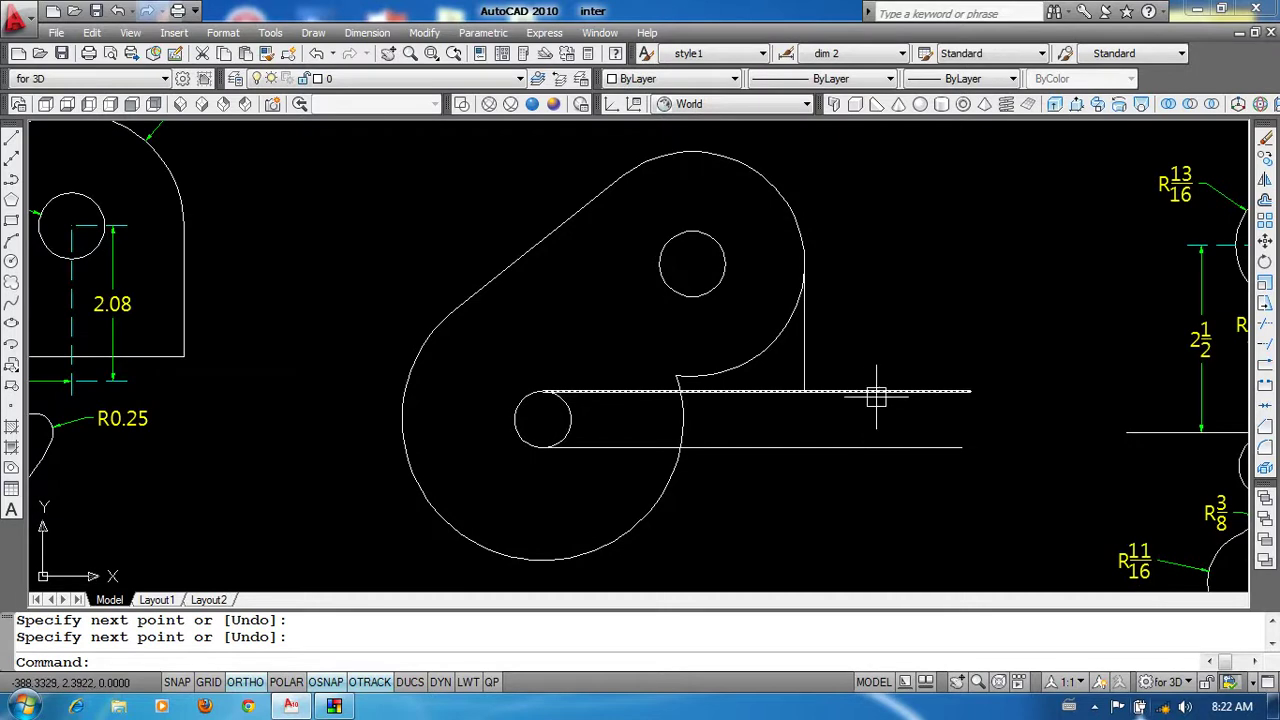
{"action": "type", "text": "tr"}
Step: Trim the slot lines' excess right ends and the arc pieces crossing inside the slot
{"action": "key", "text": "Return"}
{"action": "key", "text": "Return"}
{"action": "left_click", "coordinate": [886, 393]}
{"action": "left_click", "coordinate": [906, 446]}
{"action": "left_click", "coordinate": [755, 346]}
{"action": "left_click", "coordinate": [684, 408]}
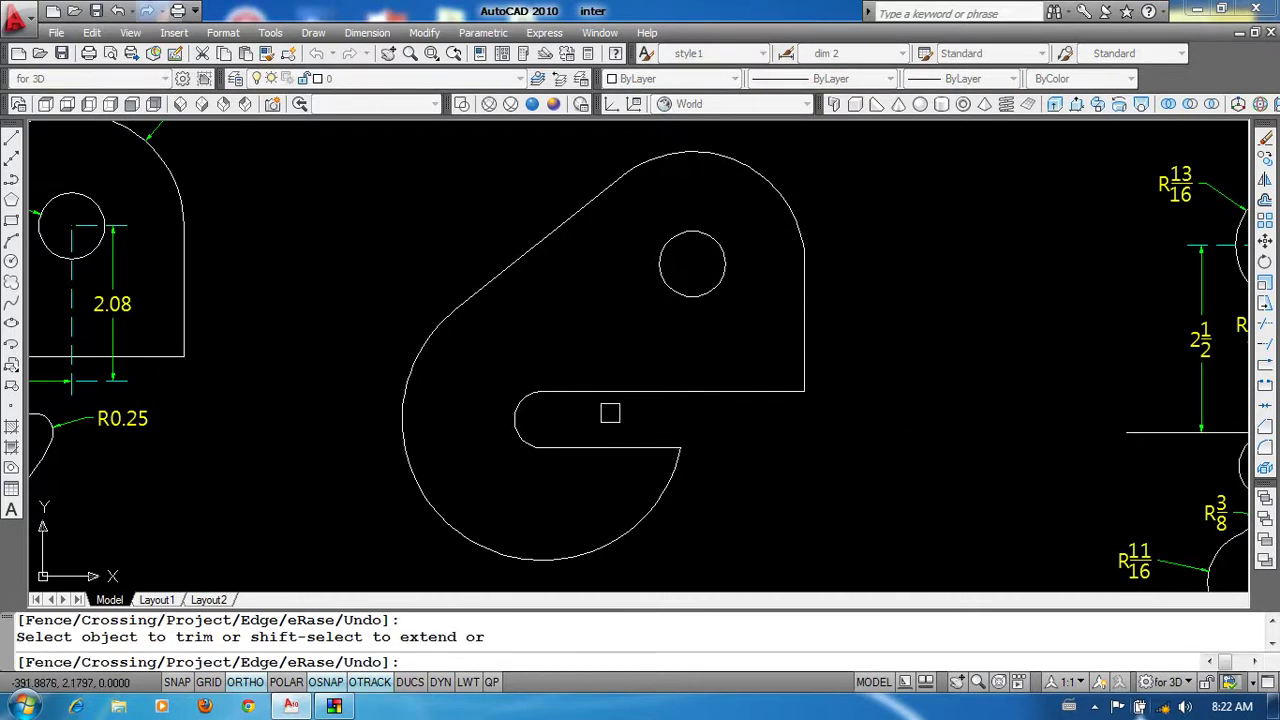
{"action": "key", "text": "Return"}
{"action": "scroll", "coordinate": [829, 371], "scroll_direction": "down", "scroll_amount": 2}
{"action": "scroll", "coordinate": [325, 375], "scroll_direction": "up", "scroll_amount": 3}
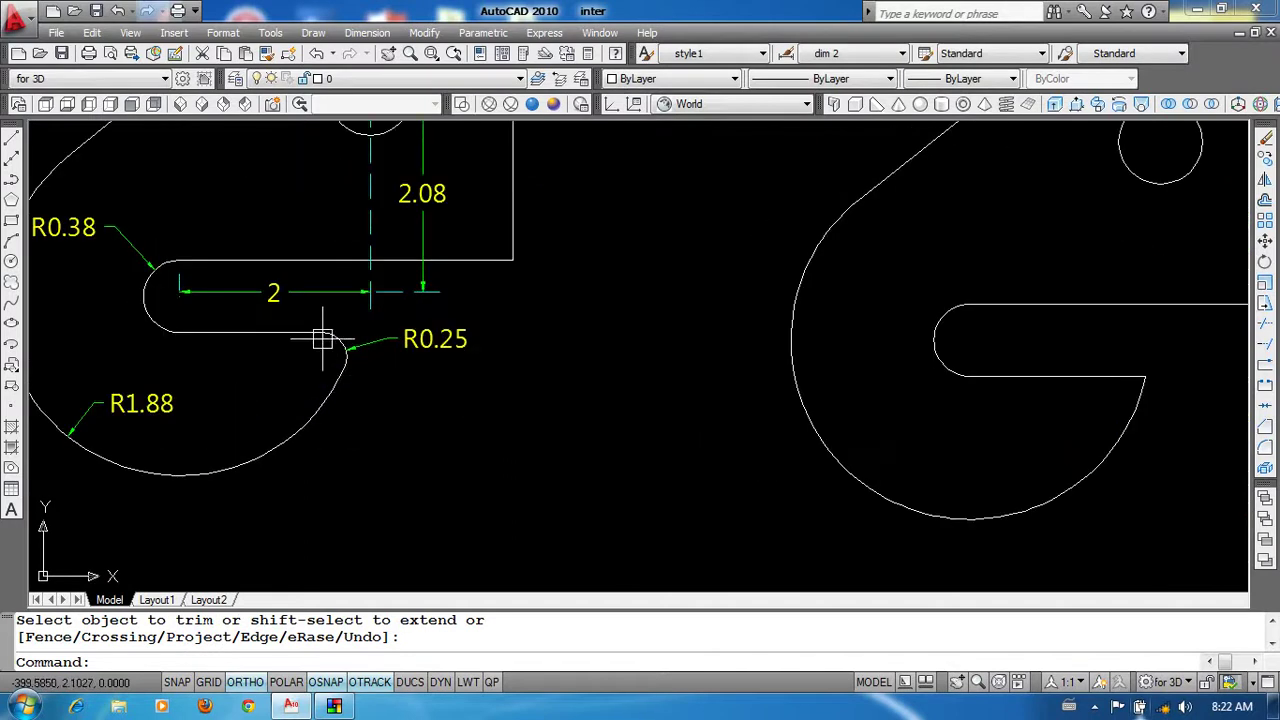
{"action": "scroll", "coordinate": [337, 368], "scroll_direction": "up", "scroll_amount": 2}
{"action": "scroll", "coordinate": [630, 380], "scroll_direction": "down", "scroll_amount": 2}
{"action": "scroll", "coordinate": [346, 400], "scroll_direction": "down", "scroll_amount": 2}
{"action": "scroll", "coordinate": [886, 409], "scroll_direction": "up", "scroll_amount": 4}
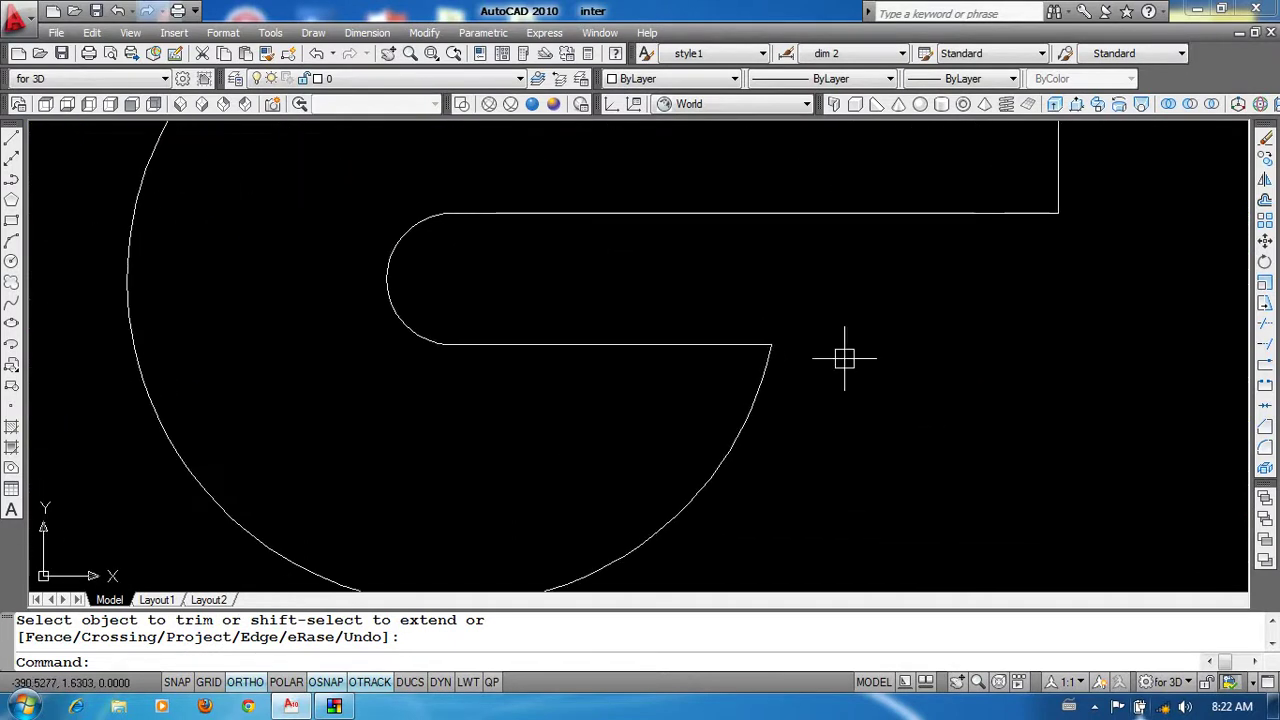
Step: Fillet the corner between the slot's lower edge and the big arc at radius 0.25
{"action": "key", "text": "Return"}
{"action": "type", "text": "r"}
{"action": "key", "text": "Return"}
{"action": "scroll", "coordinate": [740, 371], "scroll_direction": "down", "scroll_amount": 2}
{"action": "middle_click_drag", "start_coordinate": [164, 342], "coordinate": [564, 312]}
{"action": "scroll", "coordinate": [564, 312], "scroll_direction": "up", "scroll_amount": 2}
{"action": "scroll", "coordinate": [662, 390], "scroll_direction": "up", "scroll_amount": 1}
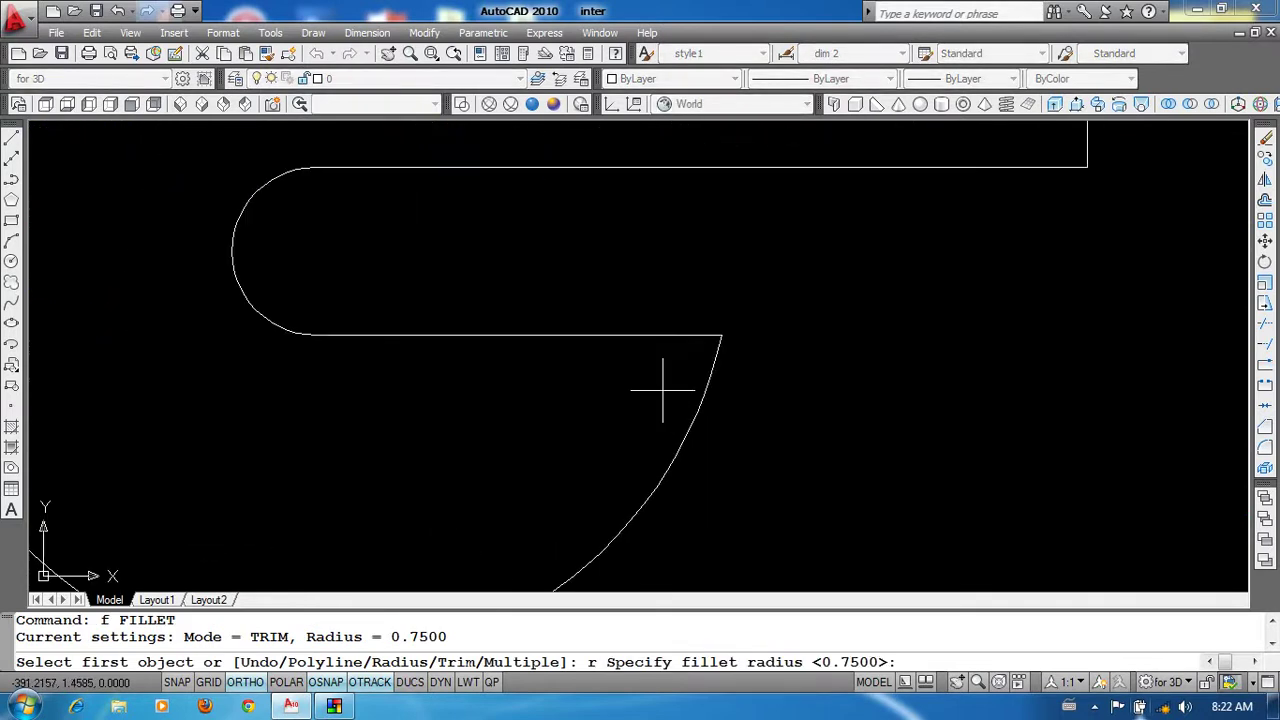
{"action": "type", "text": "5"}
{"action": "key", "text": "Return"}
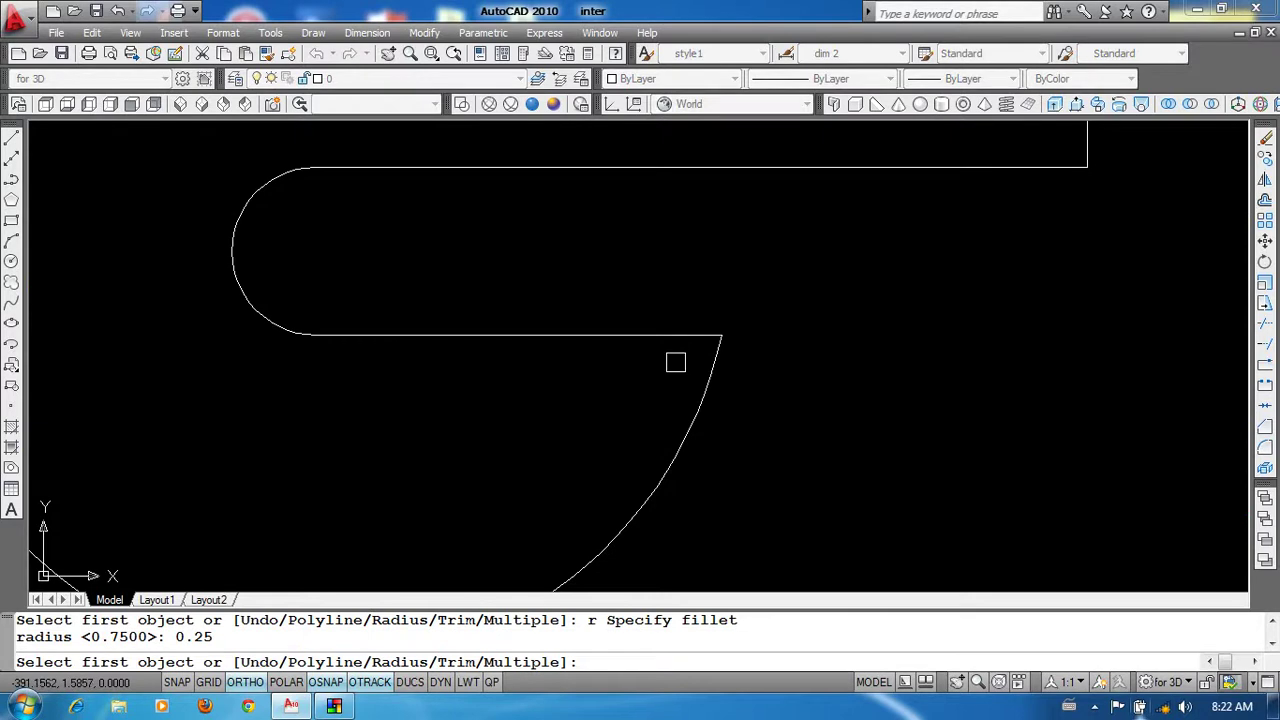
{"action": "left_click", "coordinate": [700, 337]}
{"action": "left_click", "coordinate": [708, 375]}
{"action": "scroll", "coordinate": [714, 380], "scroll_direction": "down", "scroll_amount": 2}
{"action": "scroll", "coordinate": [906, 428], "scroll_direction": "down", "scroll_amount": 1}
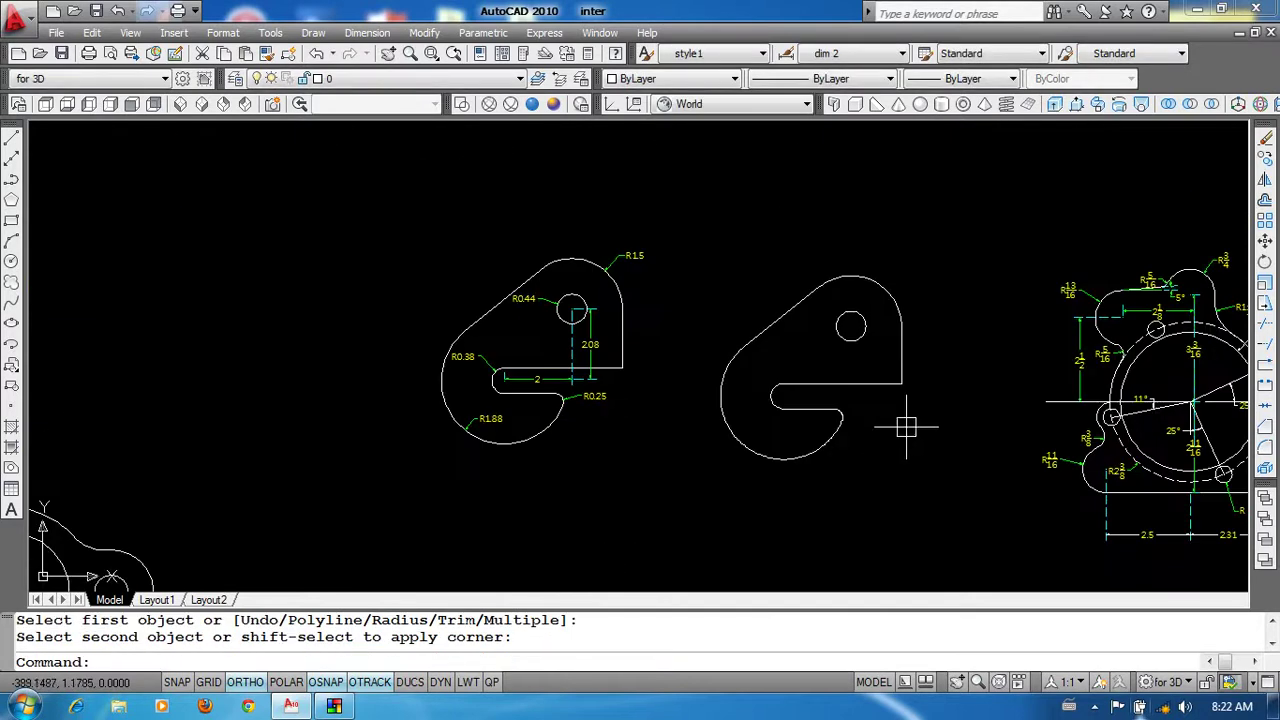
{"action": "middle_click_drag", "start_coordinate": [906, 428], "coordinate": [666, 438]}
Step: Pan and zoom until the flange plate reference is centred in view
{"action": "middle_click_drag", "start_coordinate": [756, 425], "coordinate": [480, 403]}
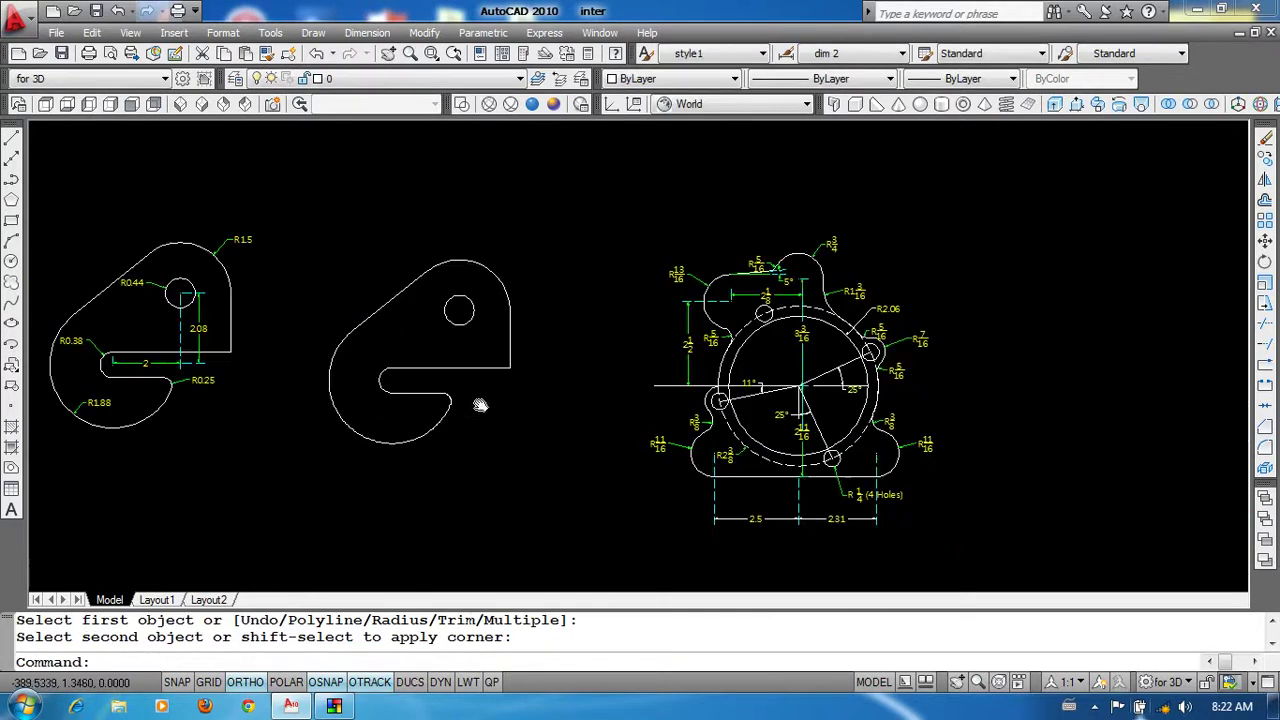
{"action": "scroll", "coordinate": [823, 363], "scroll_direction": "up", "scroll_amount": 2}
{"action": "middle_click_drag", "start_coordinate": [823, 363], "coordinate": [522, 375]}
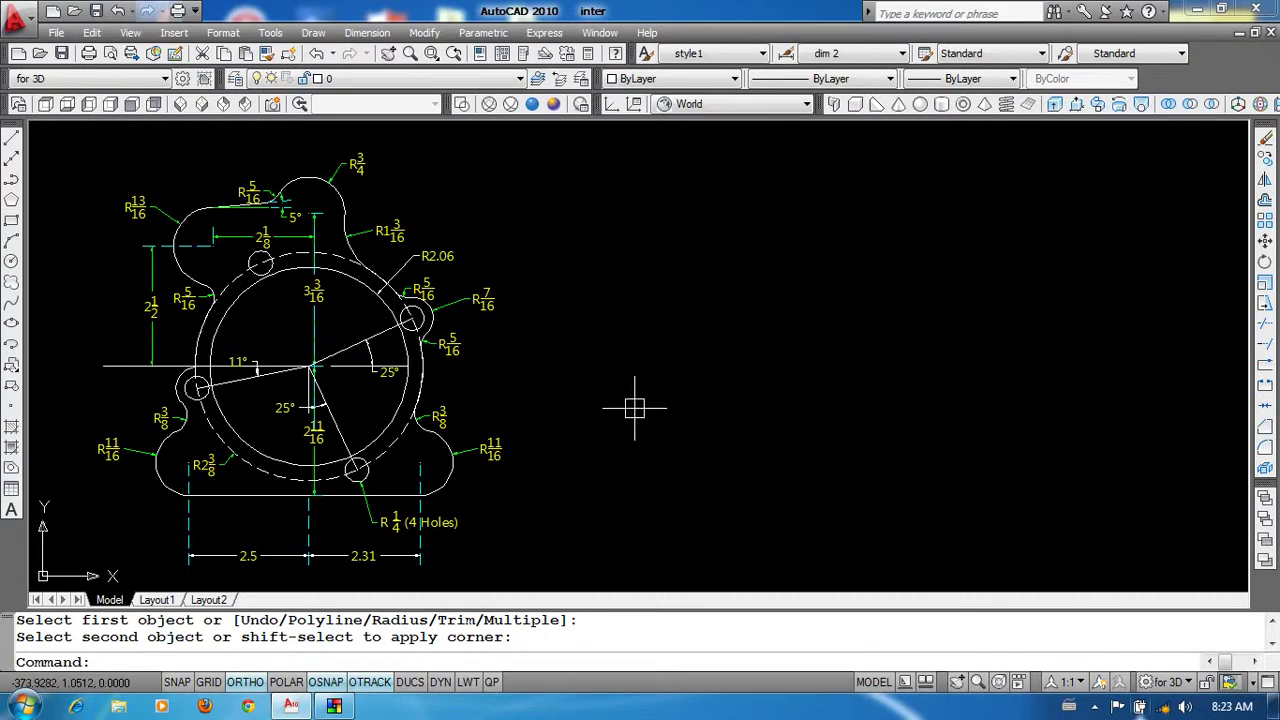
{"action": "middle_click_drag", "start_coordinate": [642, 390], "coordinate": [507, 378]}
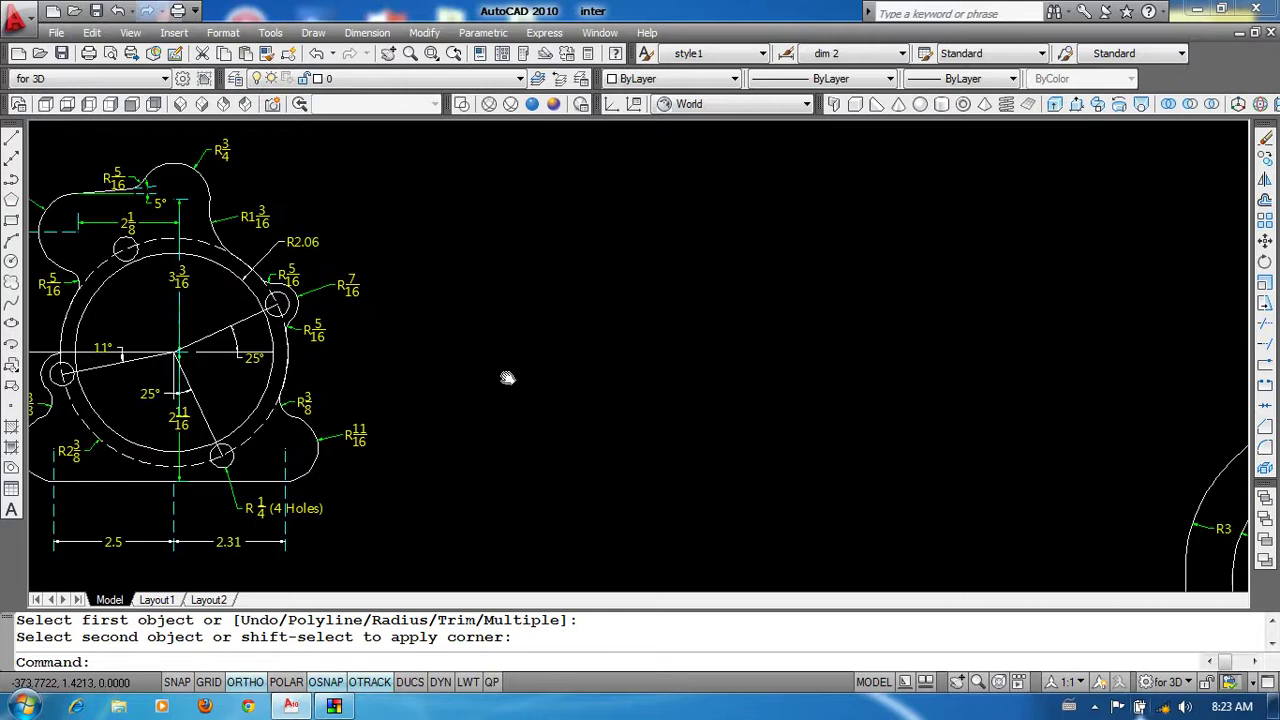
{"action": "scroll", "coordinate": [714, 380], "scroll_direction": "down", "scroll_amount": 2}
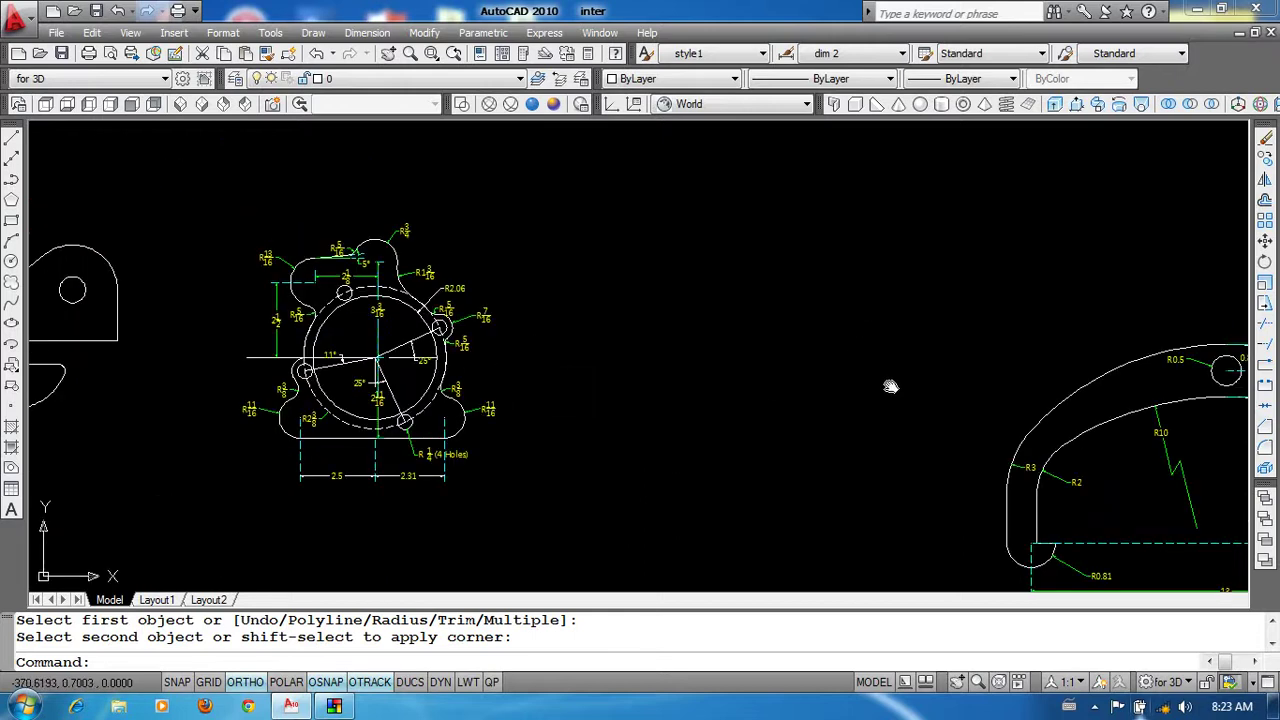
Step: Survey the neighbouring drawings, then zoom in with the flange reference at the screen's left
{"action": "middle_click_drag", "start_coordinate": [890, 387], "coordinate": [1099, 387]}
{"action": "scroll", "coordinate": [744, 333], "scroll_direction": "up", "scroll_amount": 2}
{"action": "scroll", "coordinate": [692, 333], "scroll_direction": "down", "scroll_amount": 2}
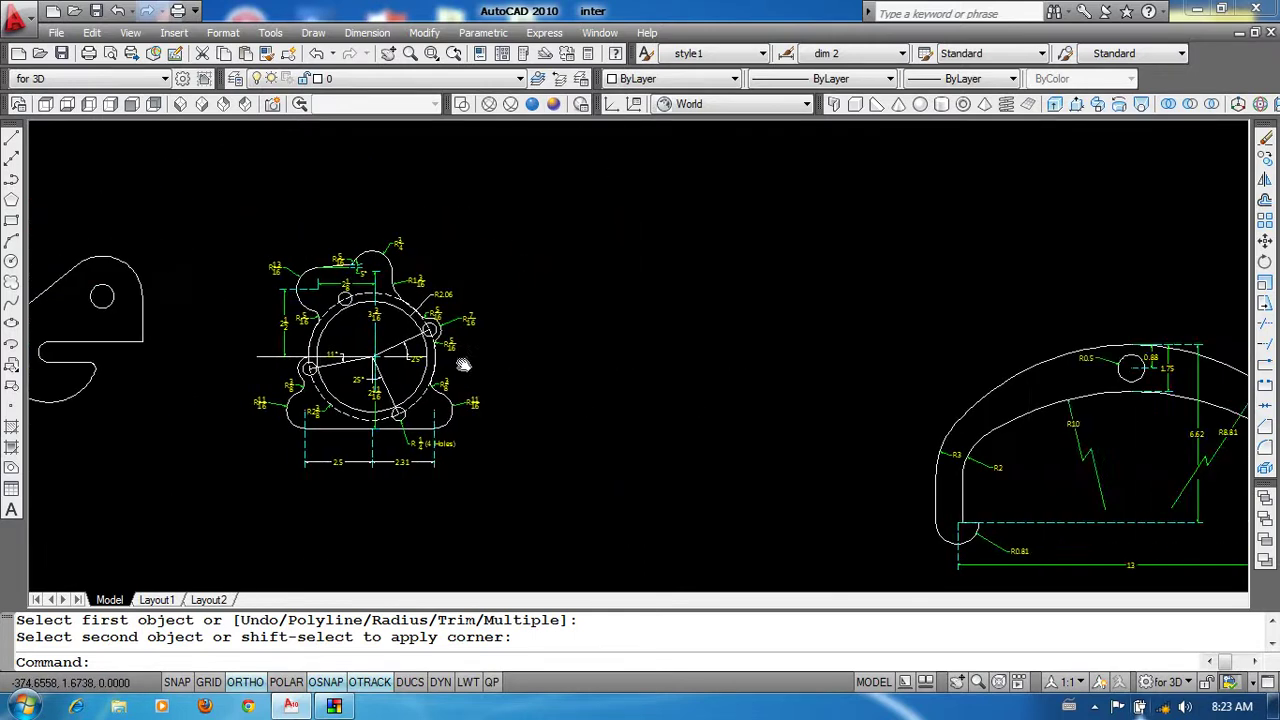
{"action": "middle_click_drag", "start_coordinate": [692, 333], "coordinate": [434, 370]}
{"action": "scroll", "coordinate": [436, 376], "scroll_direction": "up", "scroll_amount": 1}
{"action": "scroll", "coordinate": [609, 369], "scroll_direction": "up", "scroll_amount": 2}
{"action": "scroll", "coordinate": [529, 400], "scroll_direction": "up", "scroll_amount": 1}
{"action": "middle_click_drag", "start_coordinate": [529, 400], "coordinate": [744, 254]}
{"action": "scroll", "coordinate": [466, 443], "scroll_direction": "down", "scroll_amount": 2}
{"action": "scroll", "coordinate": [429, 277], "scroll_direction": "up", "scroll_amount": 1}
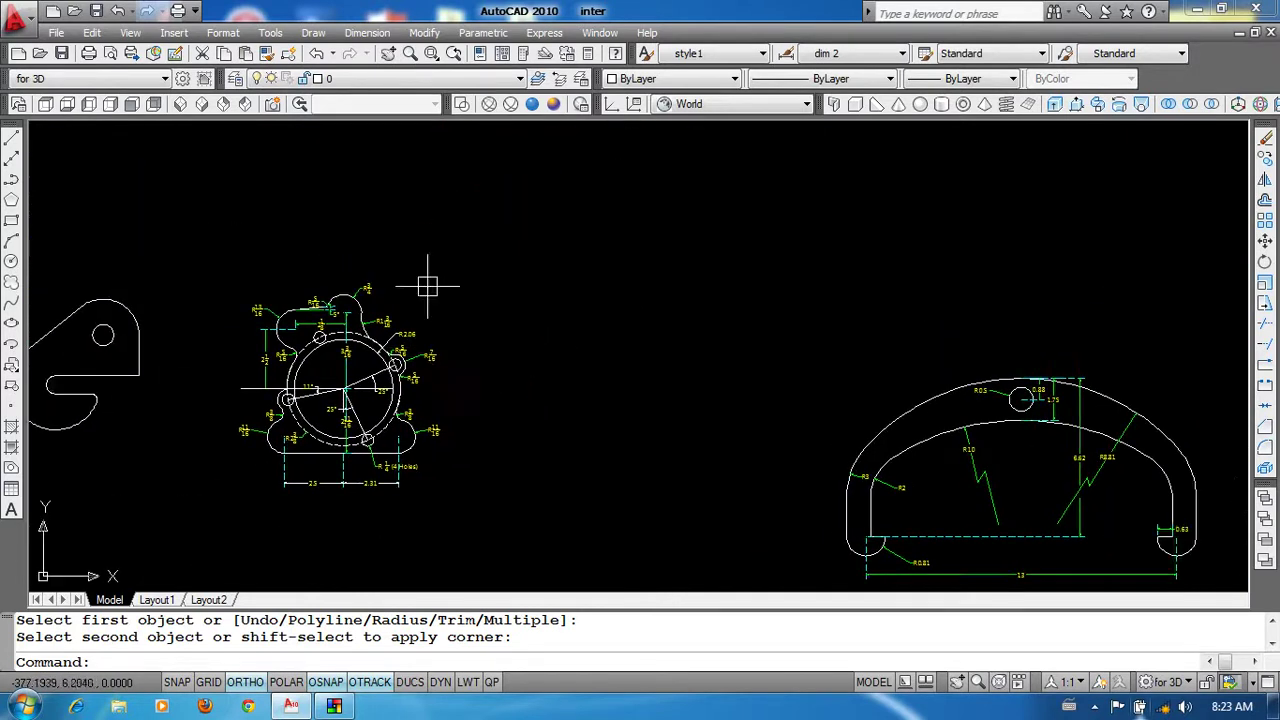
{"action": "scroll", "coordinate": [463, 383], "scroll_direction": "up", "scroll_amount": 1}
{"action": "scroll", "coordinate": [529, 371], "scroll_direction": "up", "scroll_amount": 1}
{"action": "scroll", "coordinate": [543, 371], "scroll_direction": "up", "scroll_amount": 1}
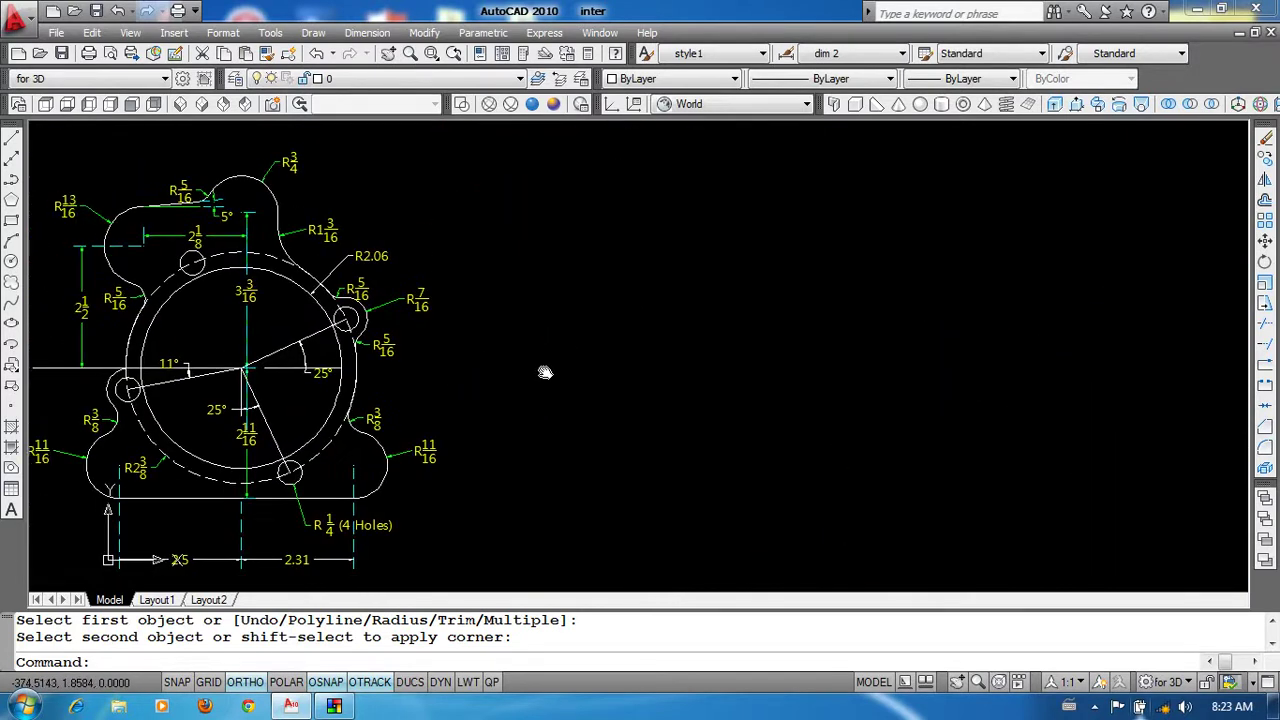
{"action": "scroll", "coordinate": [600, 372], "scroll_direction": "down", "scroll_amount": 1}
{"action": "left_click_drag", "start_coordinate": [714, 374], "coordinate": [617, 432]}
{"action": "type", "text": "c"}
{"action": "key", "text": "Return"}
Step: Check the R2.06 dimension and draw a radius 2.06 circle beside the flange reference
{"action": "left_click", "coordinate": [807, 335]}
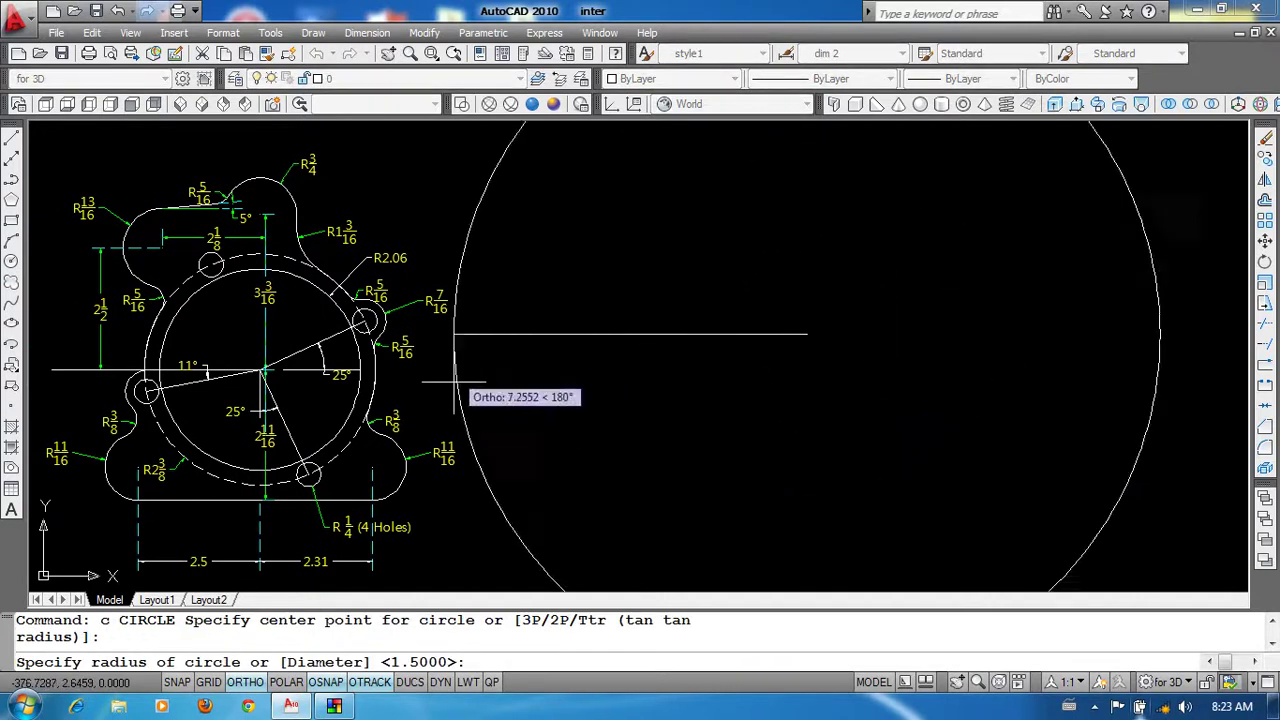
{"action": "key", "text": "Escape"}
{"action": "scroll", "coordinate": [300, 290], "scroll_direction": "up", "scroll_amount": 1}
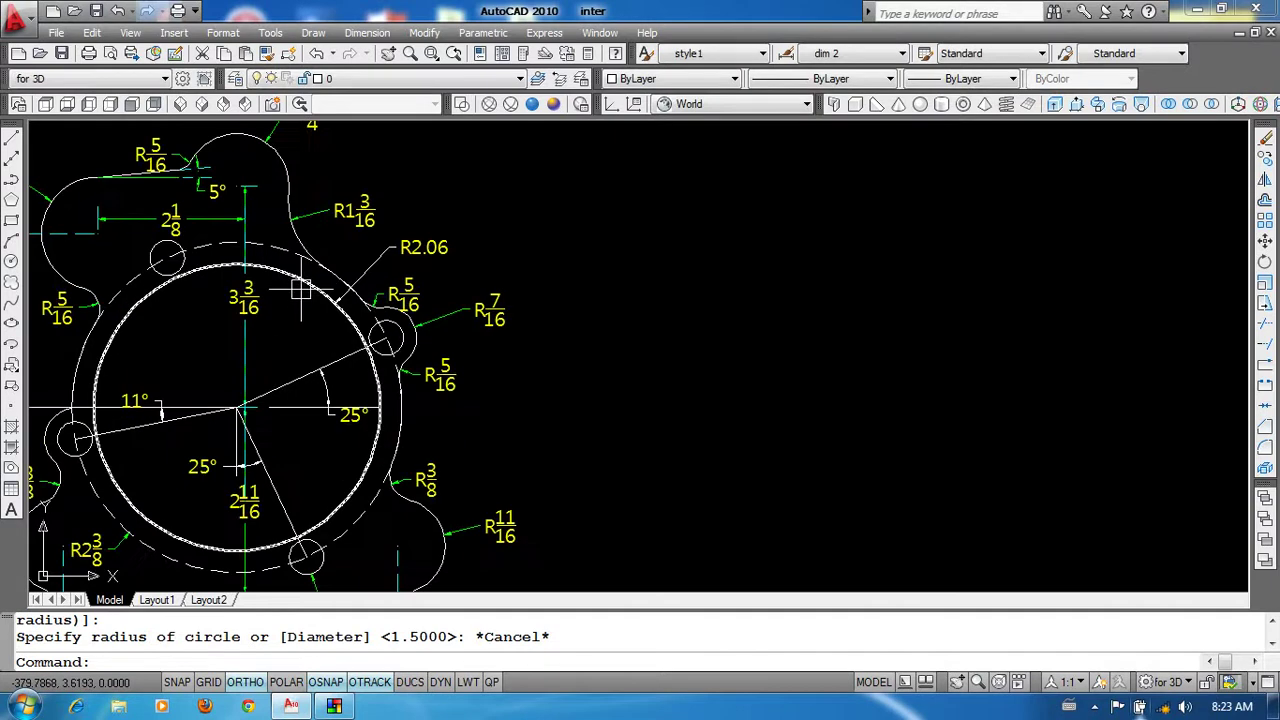
{"action": "scroll", "coordinate": [300, 290], "scroll_direction": "up", "scroll_amount": 1}
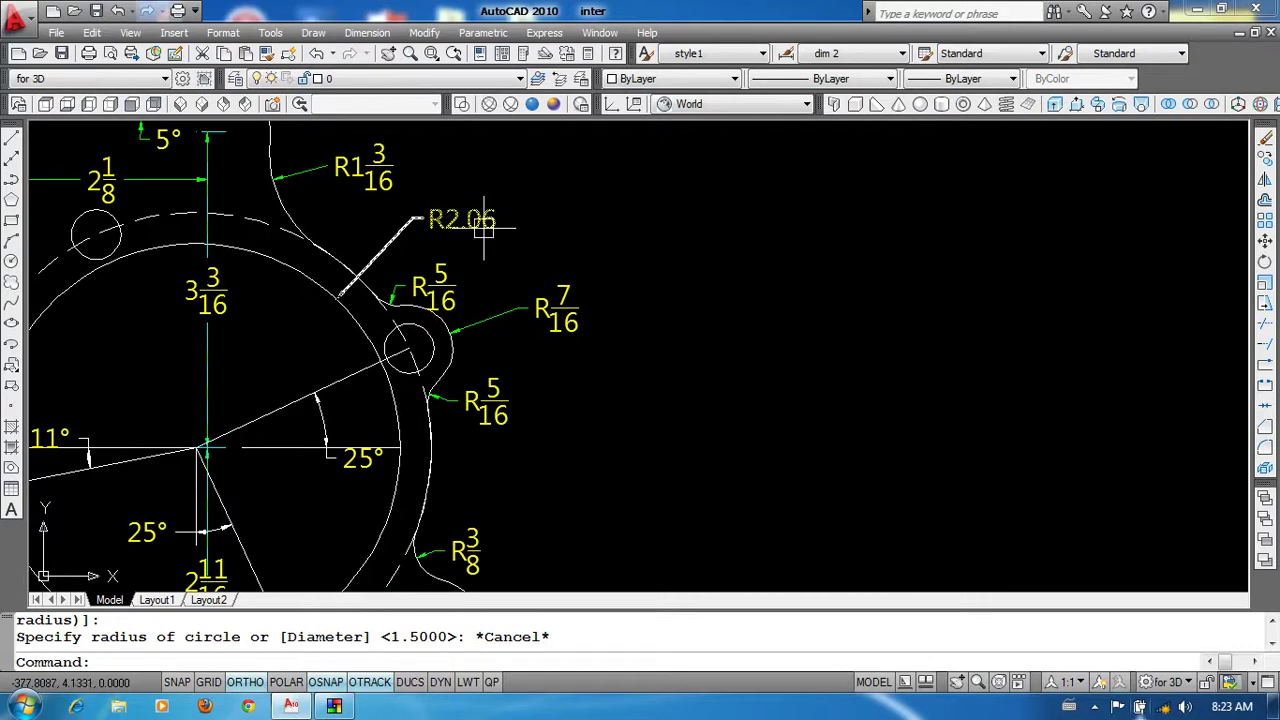
{"action": "middle_click_drag", "start_coordinate": [484, 228], "coordinate": [462, 214]}
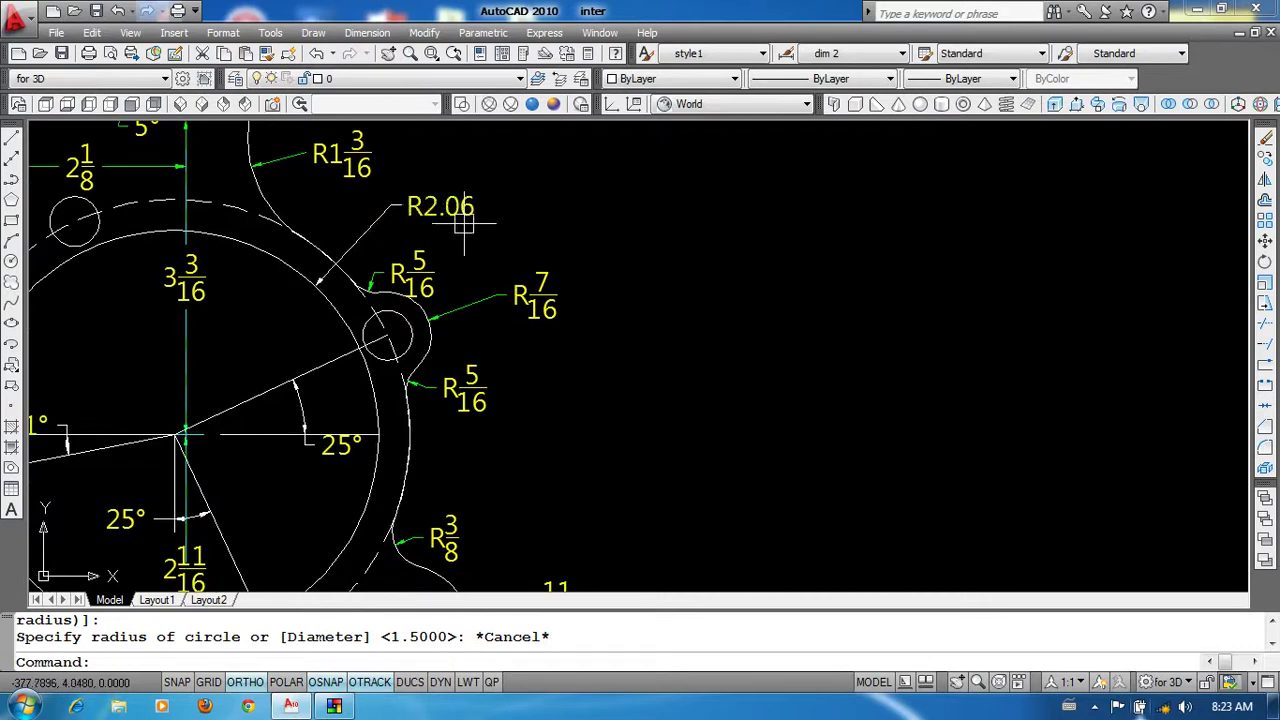
{"action": "scroll", "coordinate": [720, 400], "scroll_direction": "down", "scroll_amount": 2}
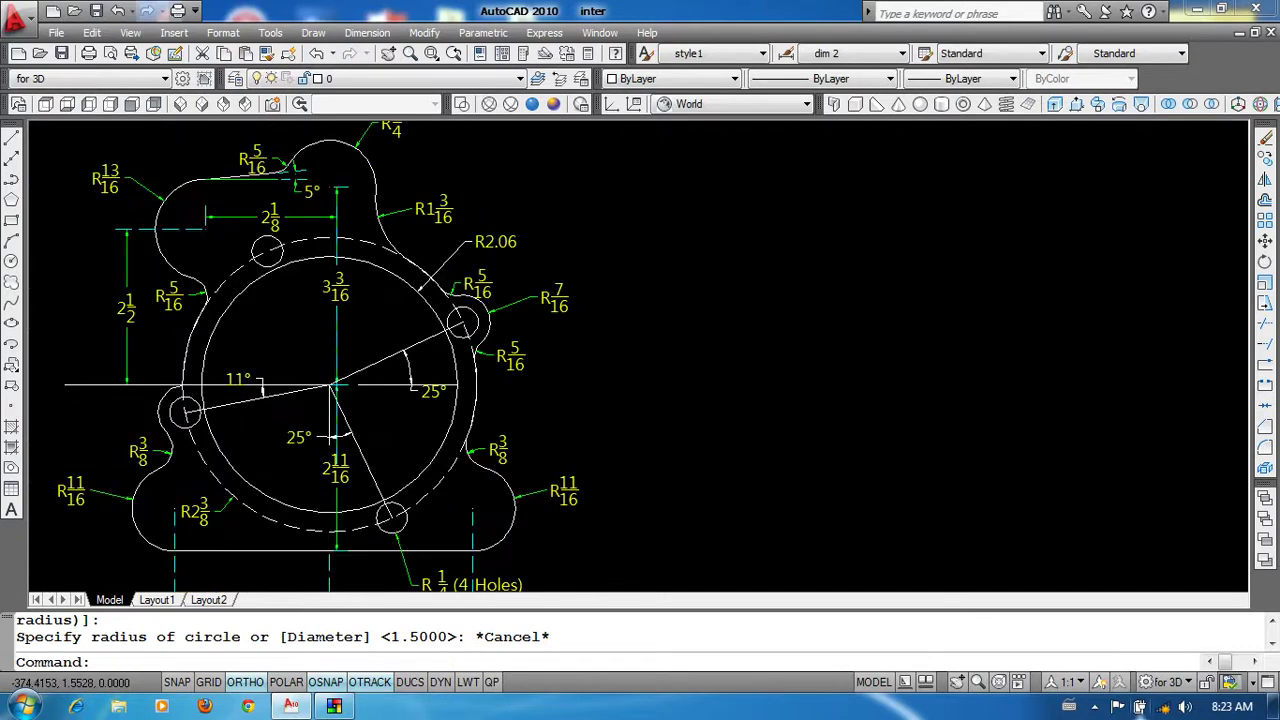
{"action": "scroll", "coordinate": [563, 366], "scroll_direction": "down", "scroll_amount": 3}
{"action": "type", "text": "c"}
{"action": "key", "text": "Return"}
{"action": "left_click", "coordinate": [757, 398]}
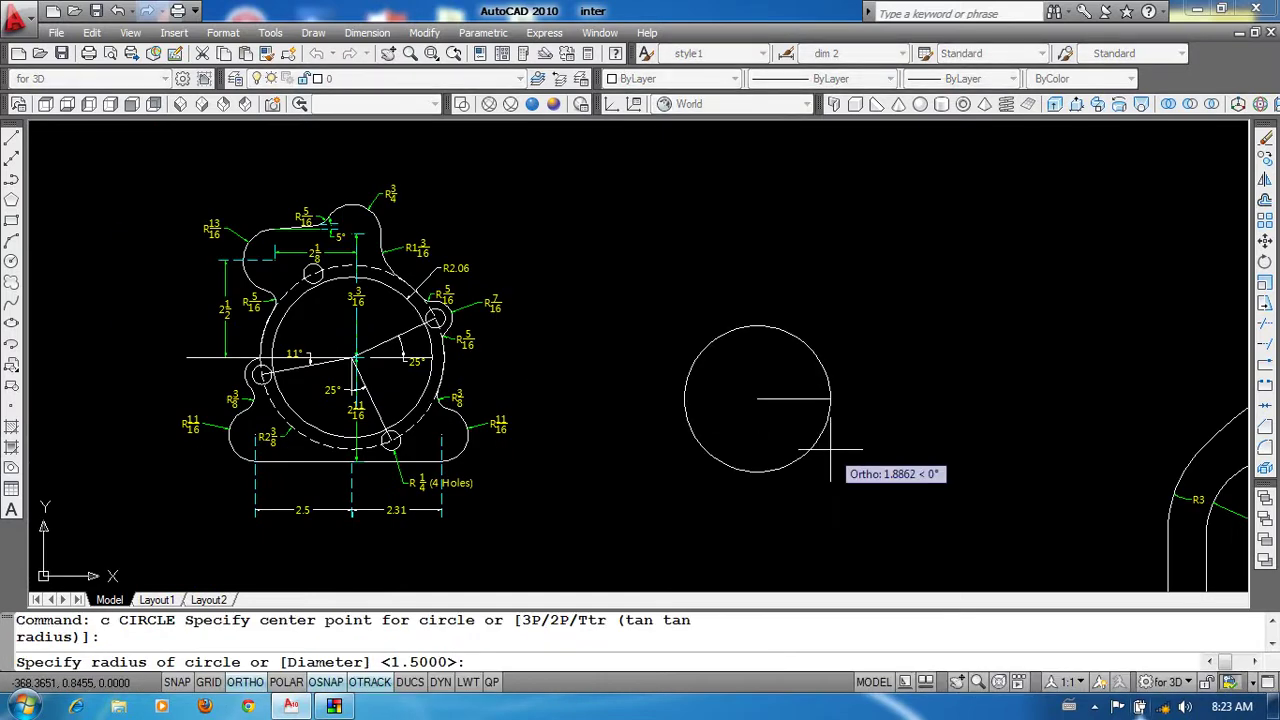
{"action": "type", "text": "2.06"}
{"action": "key", "text": "Return"}
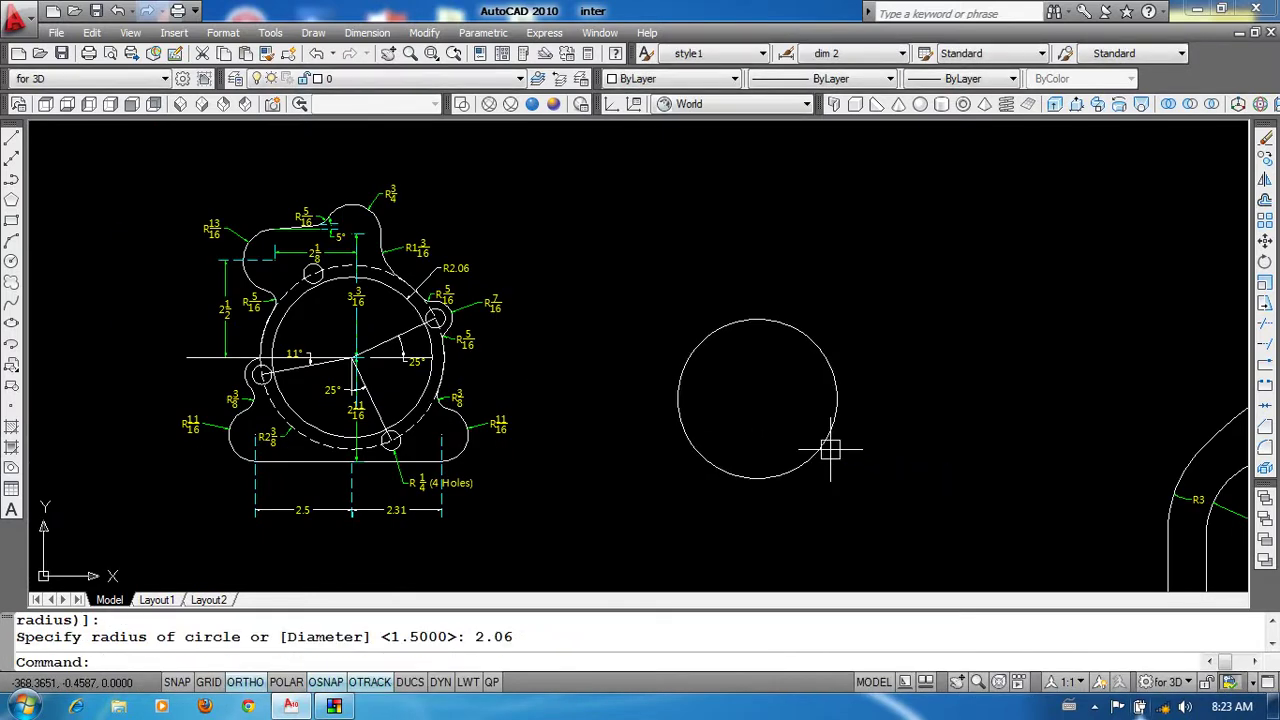
Step: Draw a concentric radius 2-3/8 circle on the same centre to form the ring
{"action": "scroll", "coordinate": [377, 291], "scroll_direction": "up", "scroll_amount": 3}
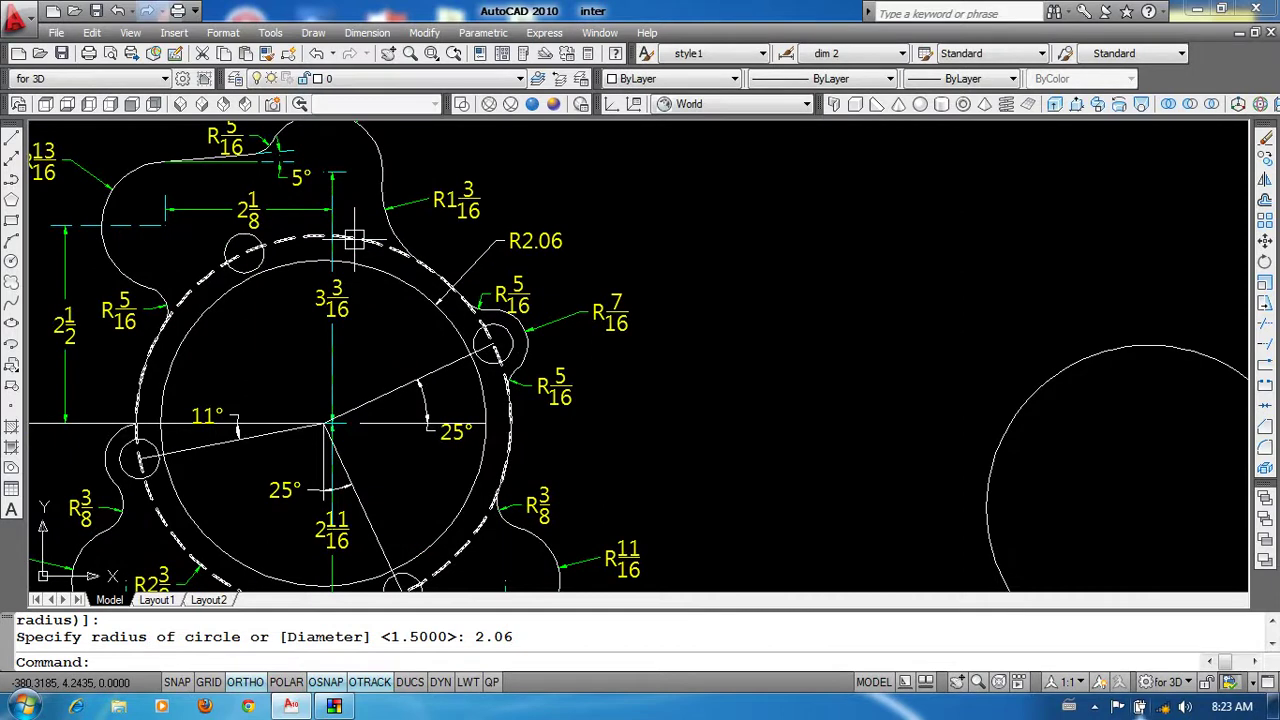
{"action": "middle_click_drag", "start_coordinate": [357, 337], "coordinate": [394, 205]}
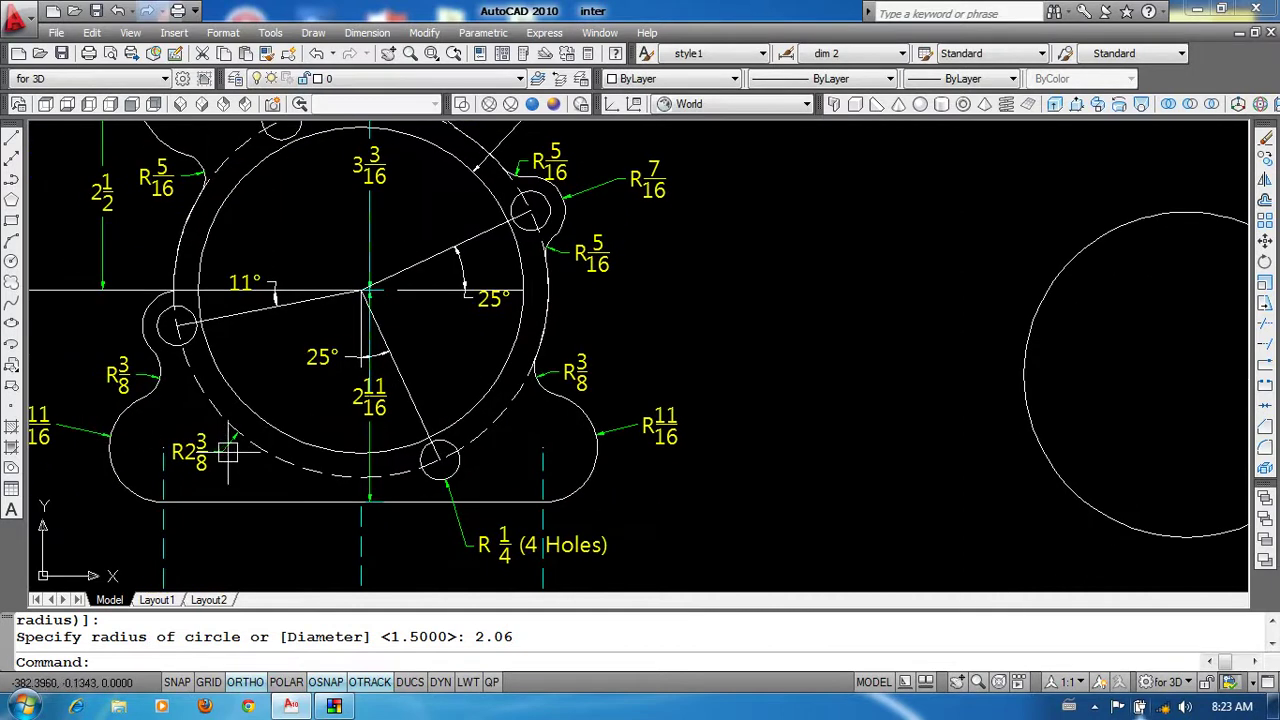
{"action": "scroll", "coordinate": [248, 408], "scroll_direction": "down", "scroll_amount": 2}
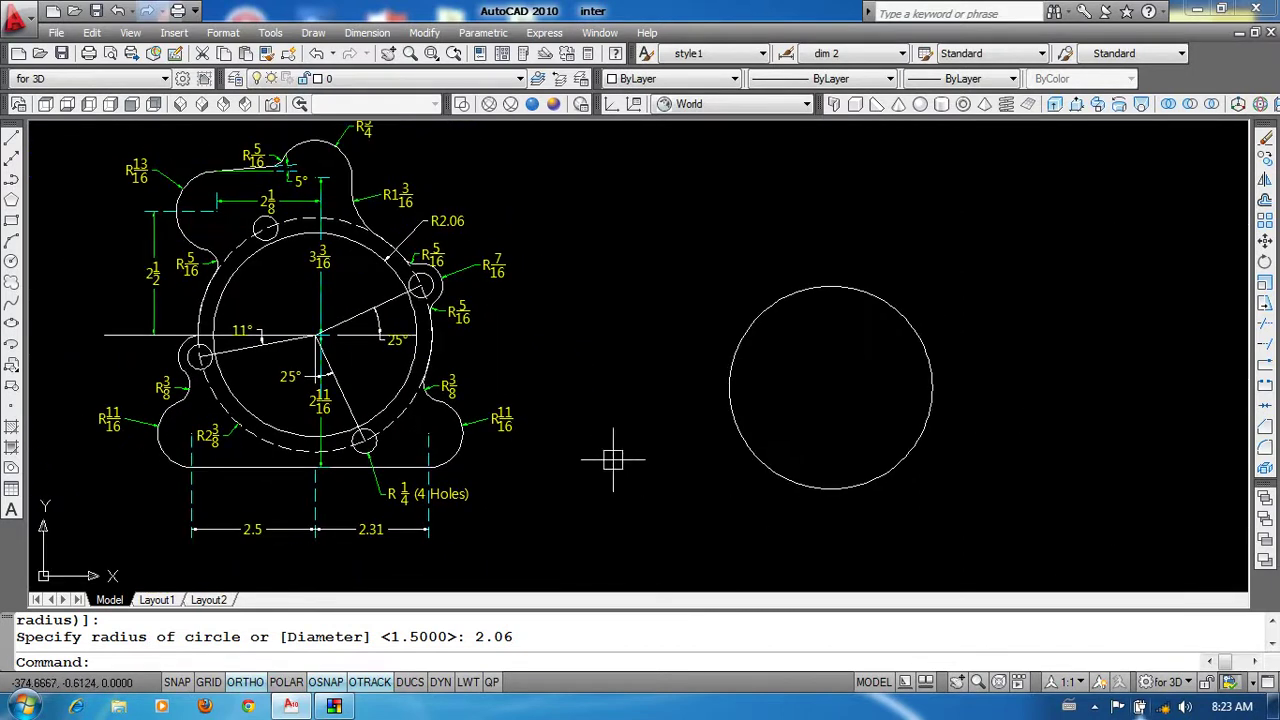
{"action": "type", "text": "c"}
{"action": "key", "text": "Return"}
{"action": "left_click", "coordinate": [831, 387]}
{"action": "type", "text": "2-3/"}
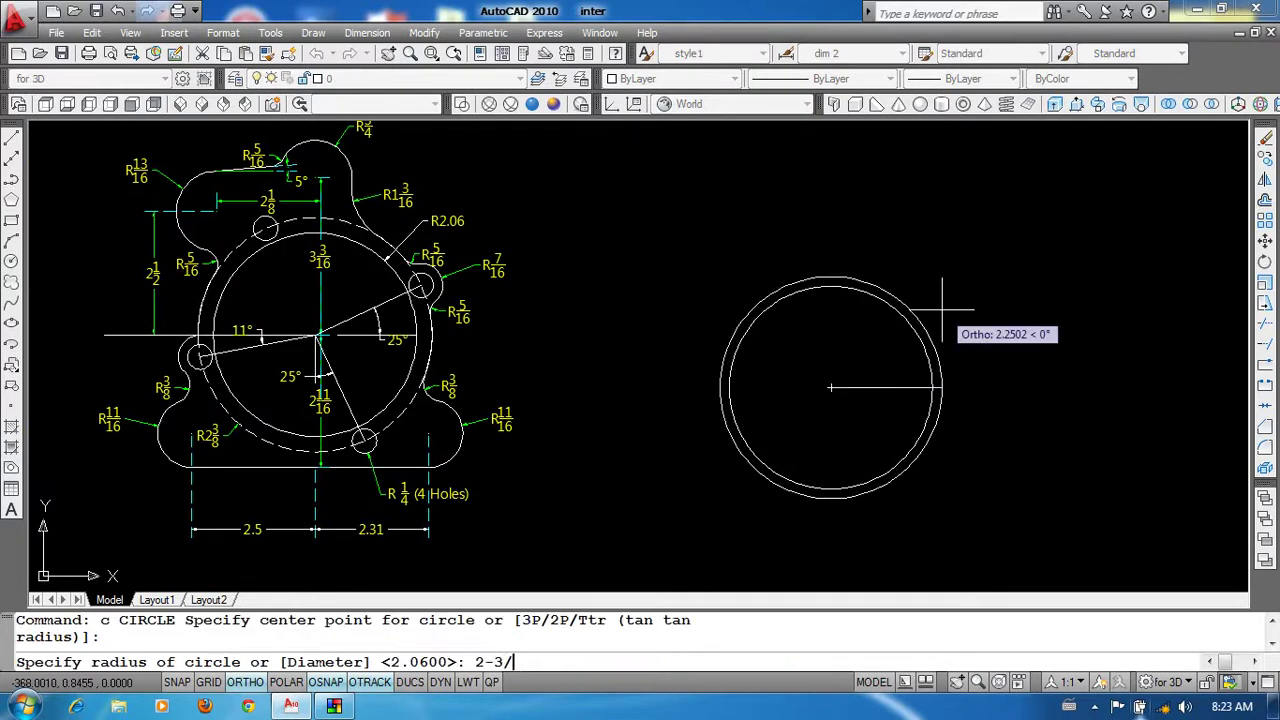
{"action": "type", "text": "8"}
{"action": "key", "text": "Return"}
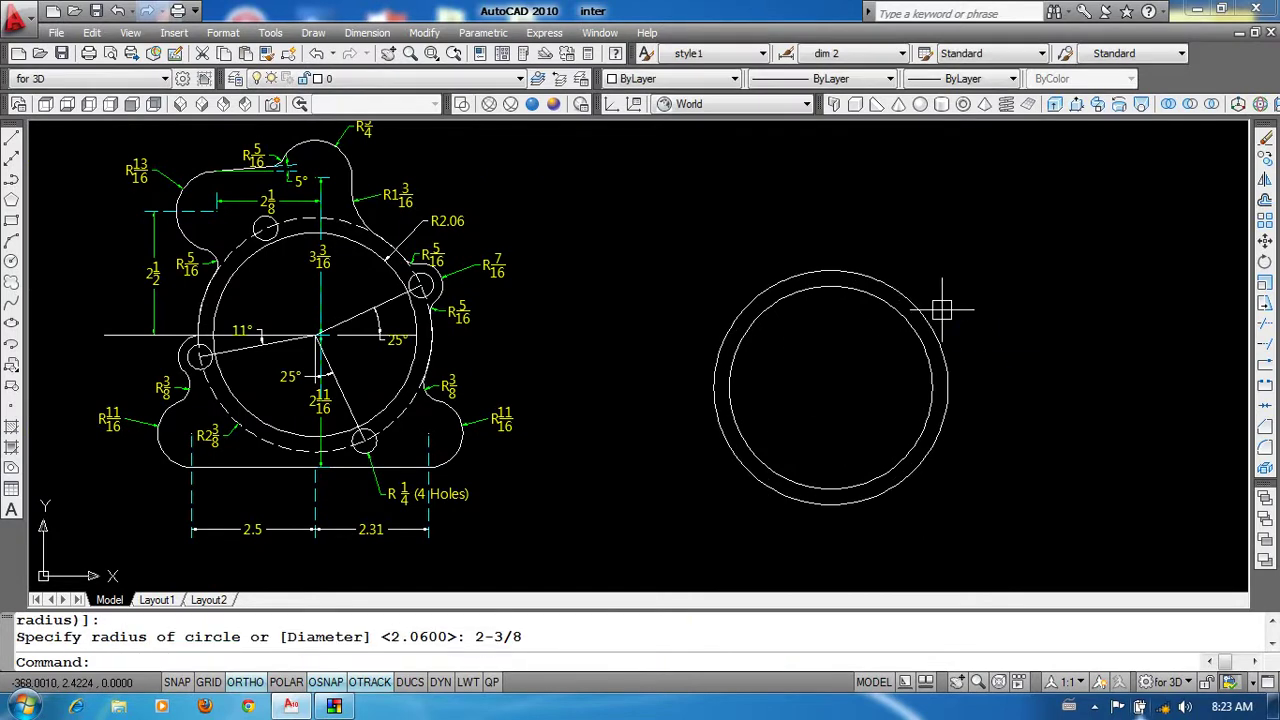
{"action": "middle_click_drag", "start_coordinate": [568, 447], "coordinate": [603, 465]}
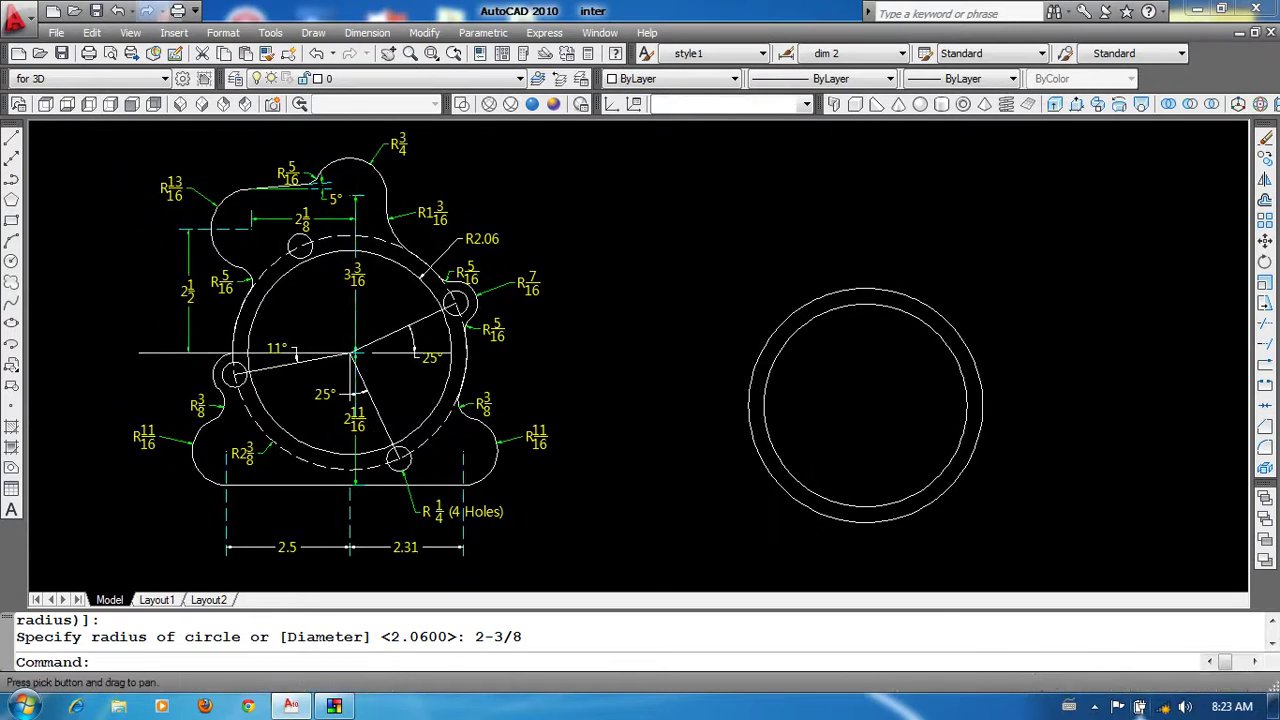
Step: Draw a 3-3/16 vertical construction line up from the ring's centre
{"action": "scroll", "coordinate": [370, 180], "scroll_direction": "up", "scroll_amount": 2}
{"action": "scroll", "coordinate": [380, 200], "scroll_direction": "up", "scroll_amount": 1}
{"action": "left_click", "coordinate": [394, 378]}
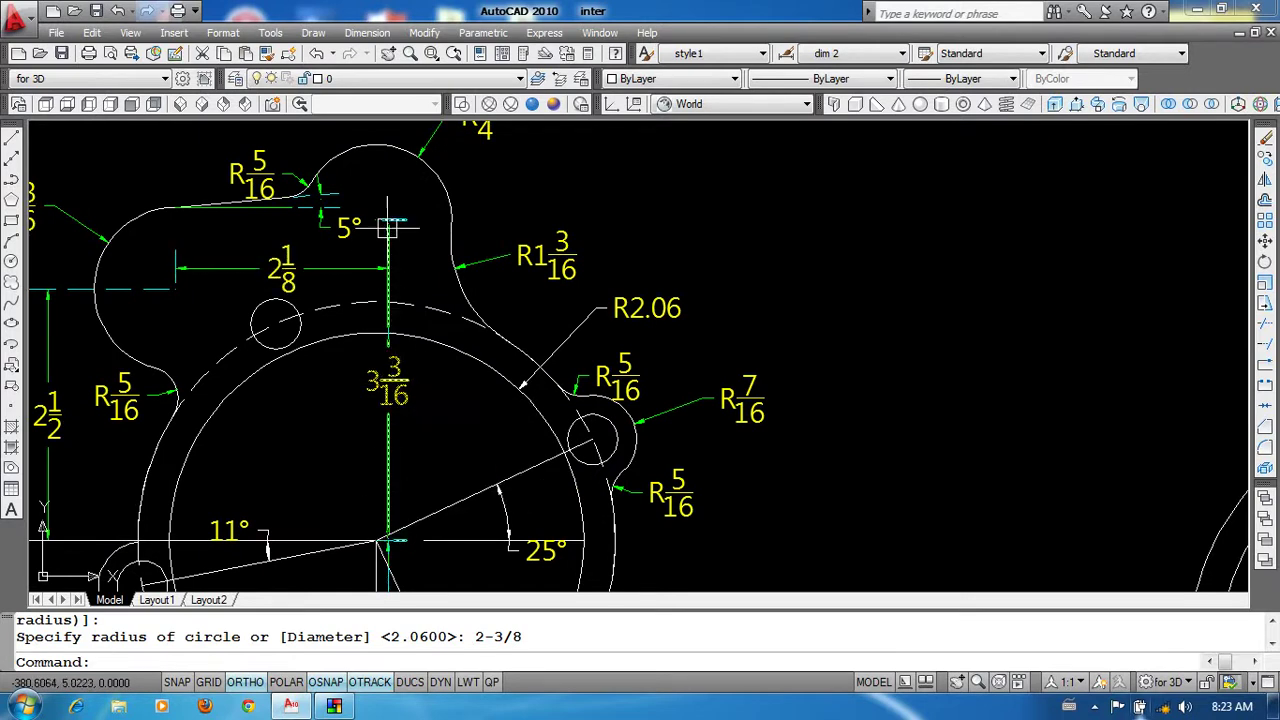
{"action": "scroll", "coordinate": [388, 228], "scroll_direction": "down", "scroll_amount": 1}
{"action": "scroll", "coordinate": [728, 371], "scroll_direction": "down", "scroll_amount": 2}
{"action": "scroll", "coordinate": [760, 400], "scroll_direction": "down", "scroll_amount": 1}
{"action": "type", "text": "c"}
{"action": "key", "text": "Return"}
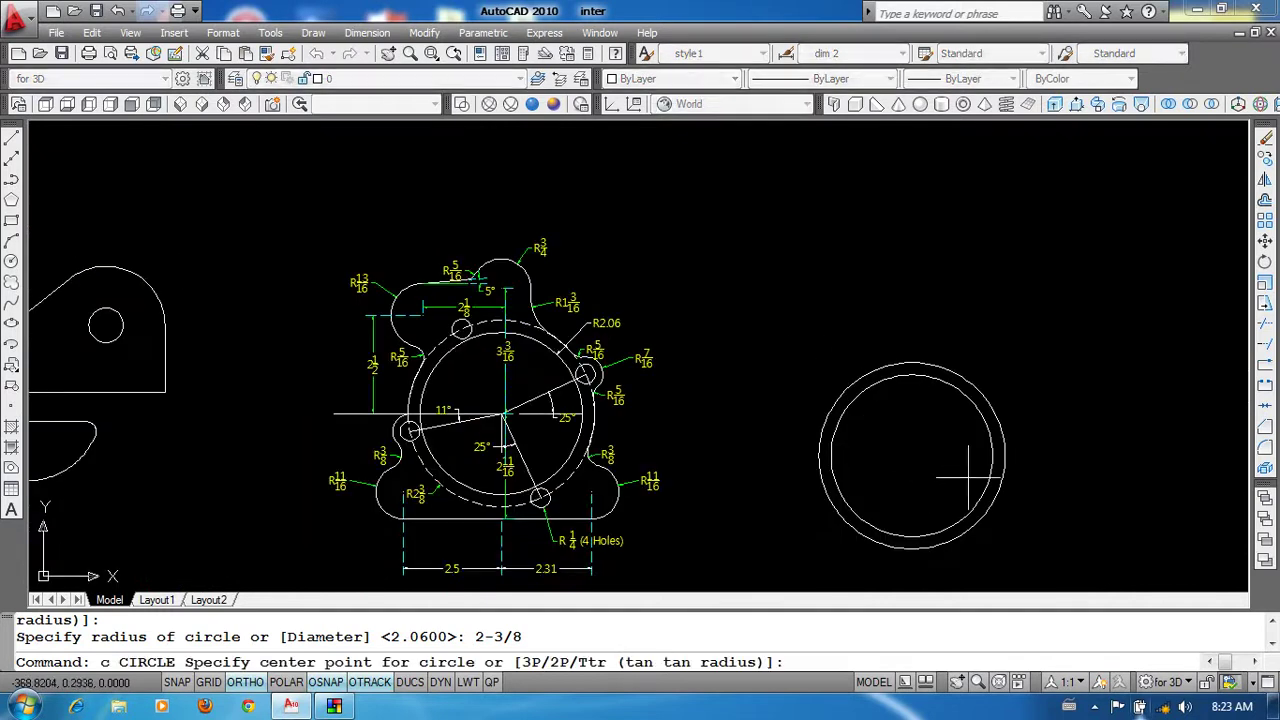
{"action": "left_click", "coordinate": [911, 456]}
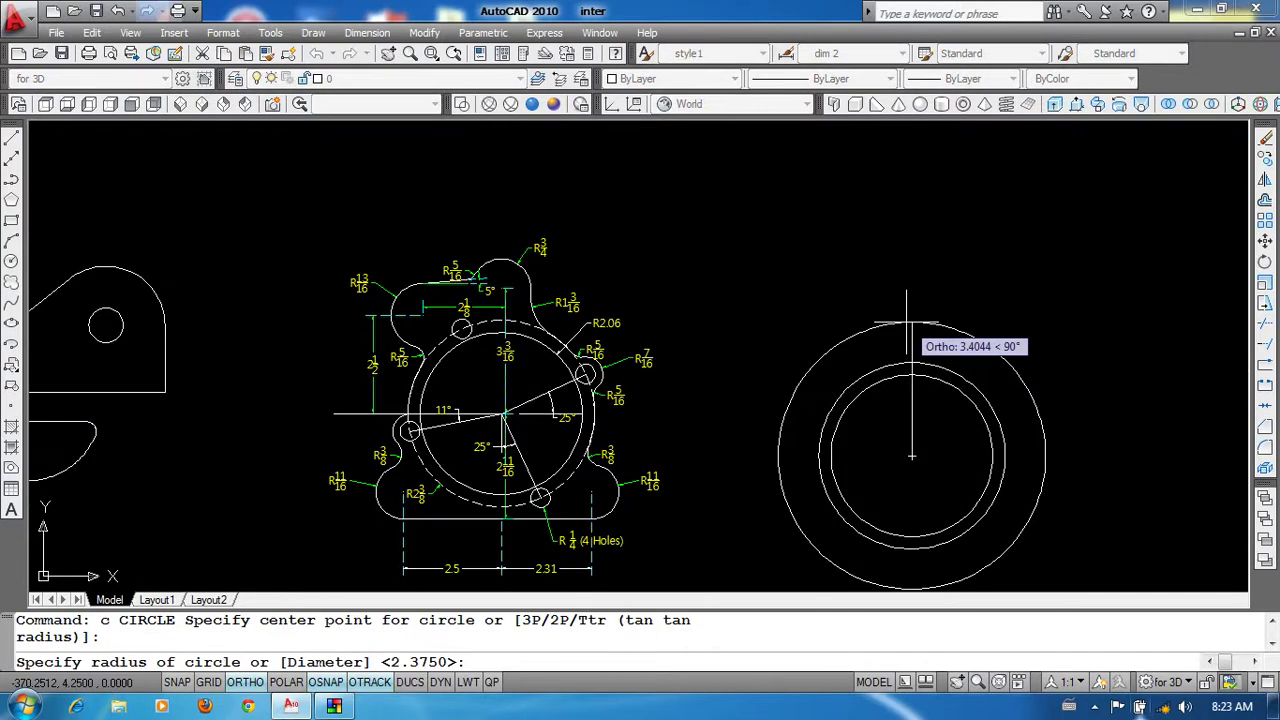
{"action": "key", "text": "Escape"}
{"action": "type", "text": "l"}
{"action": "key", "text": "Return"}
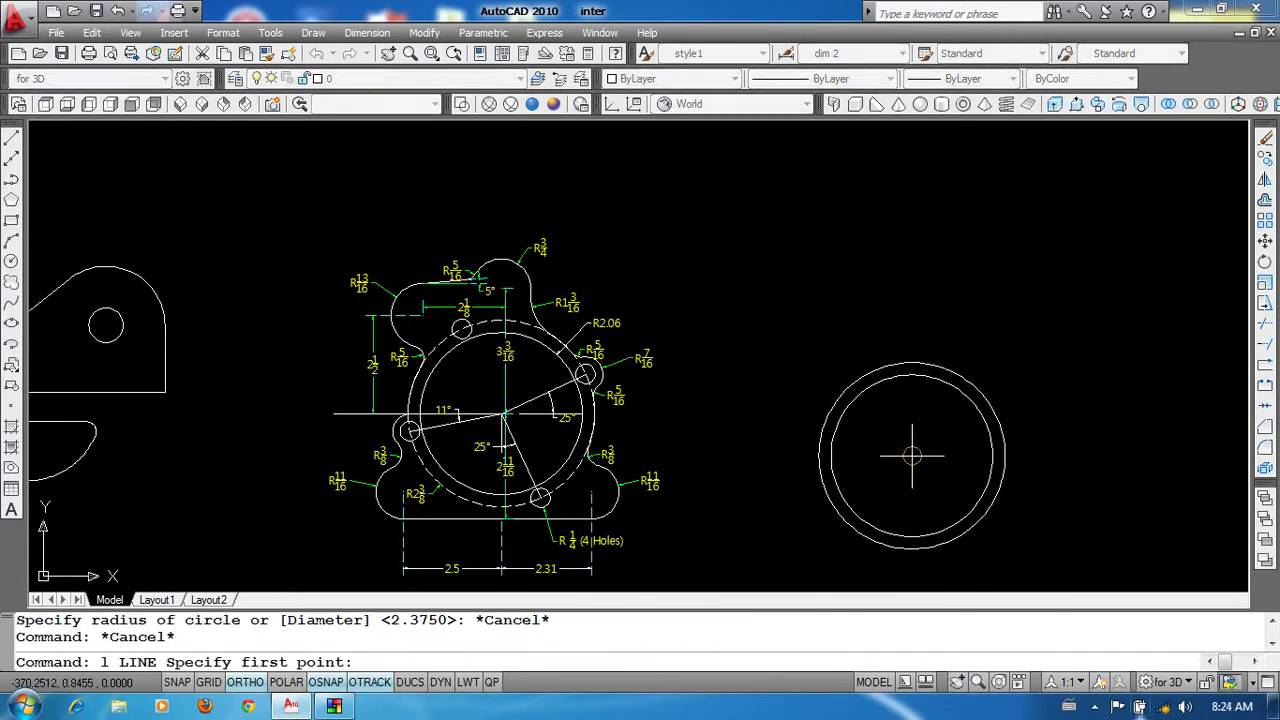
{"action": "left_click", "coordinate": [911, 456]}
{"action": "type", "text": "3-3/1"}
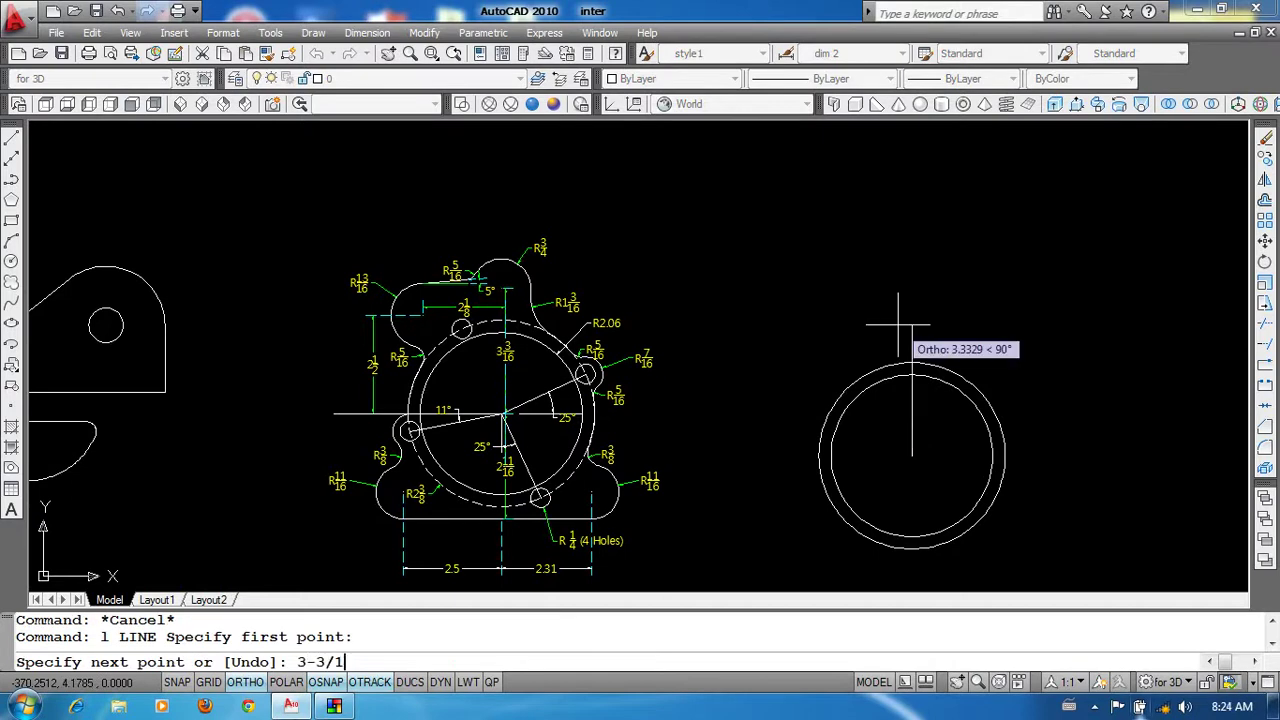
{"action": "type", "text": "6"}
{"action": "key", "text": "Return"}
Step: Draw a radius 3/4 circle centred on the construction line's top end
{"action": "key", "text": "Return"}
{"action": "type", "text": "c"}
{"action": "key", "text": "Return"}
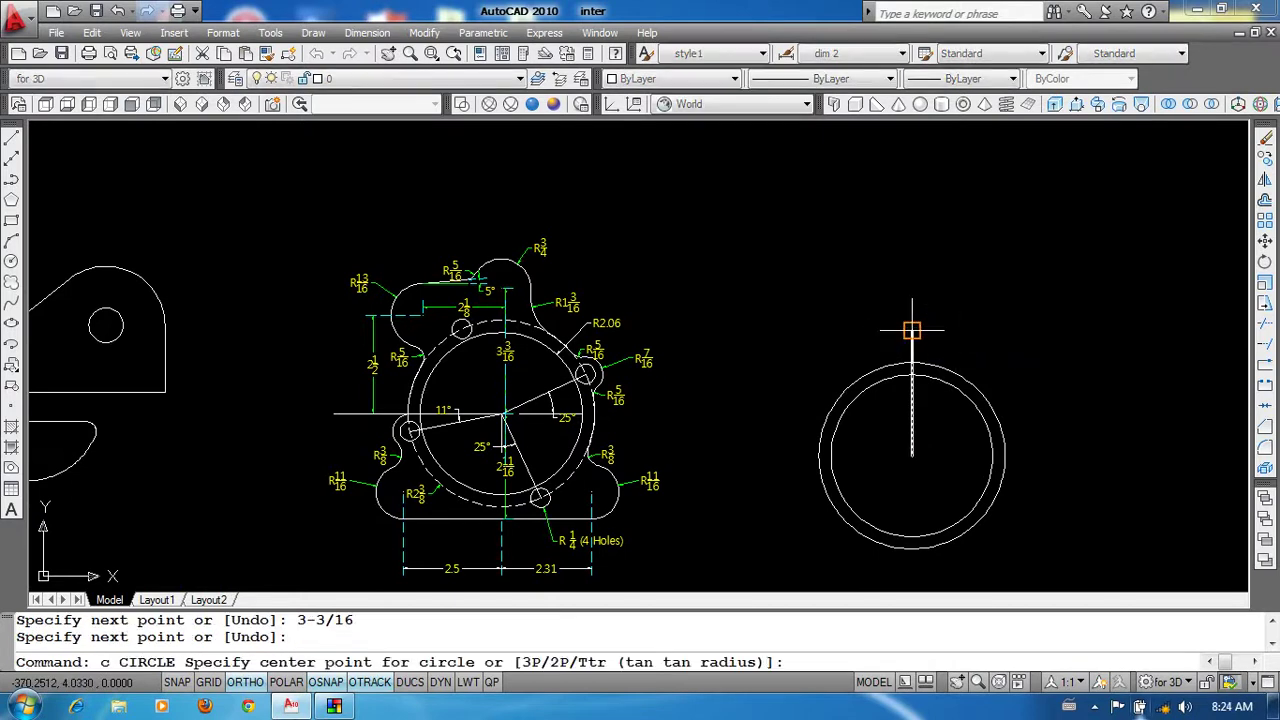
{"action": "left_click", "coordinate": [911, 331]}
{"action": "scroll", "coordinate": [917, 292], "scroll_direction": "up", "scroll_amount": 2}
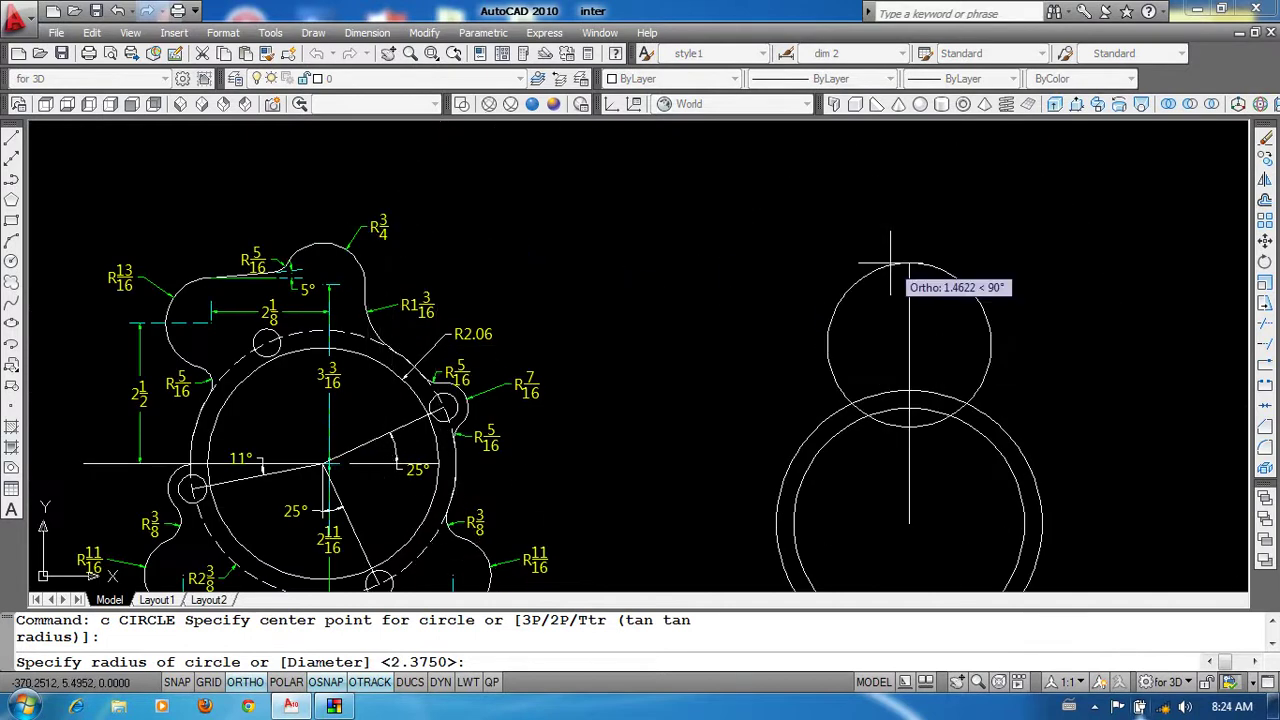
{"action": "type", "text": "3/4"}
{"action": "key", "text": "Return"}
Step: Erase the temporary vertical guide line and check the 2 1/8 dimension
{"action": "left_click", "coordinate": [917, 457]}
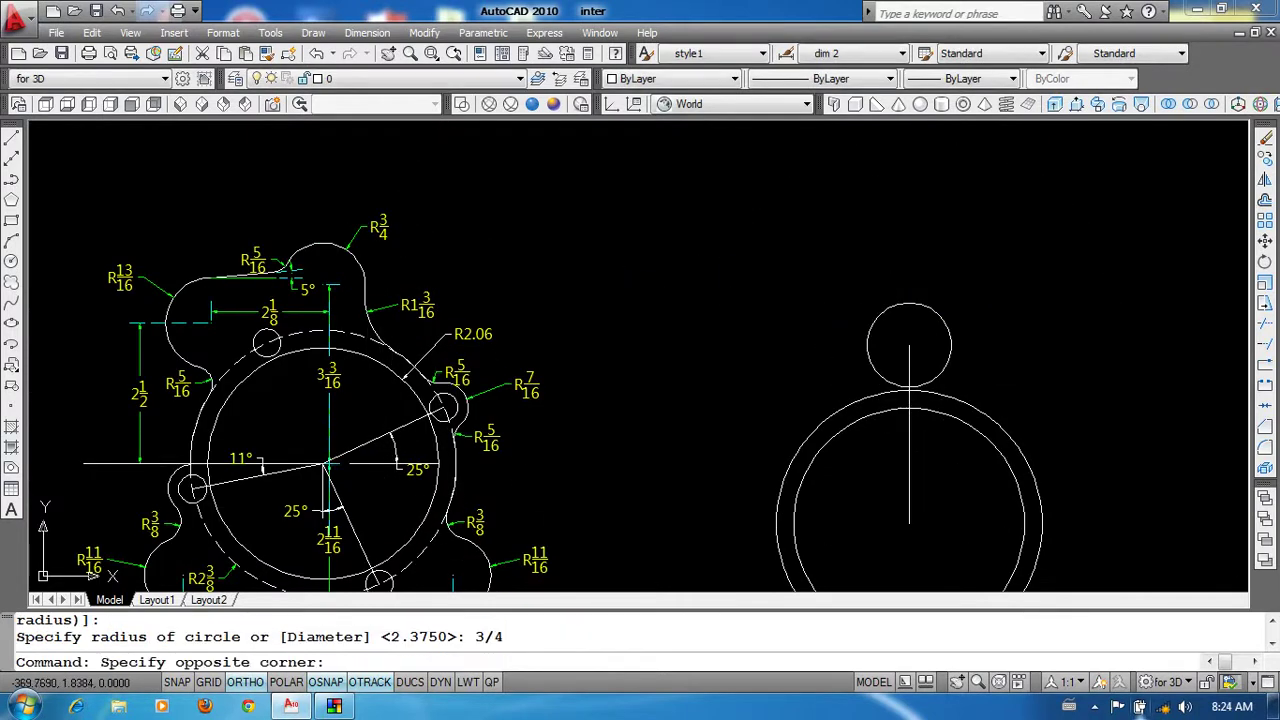
{"action": "left_click", "coordinate": [865, 522]}
{"action": "type", "text": "e"}
{"action": "key", "text": "Return"}
{"action": "middle_click_drag", "start_coordinate": [865, 522], "coordinate": [905, 393]}
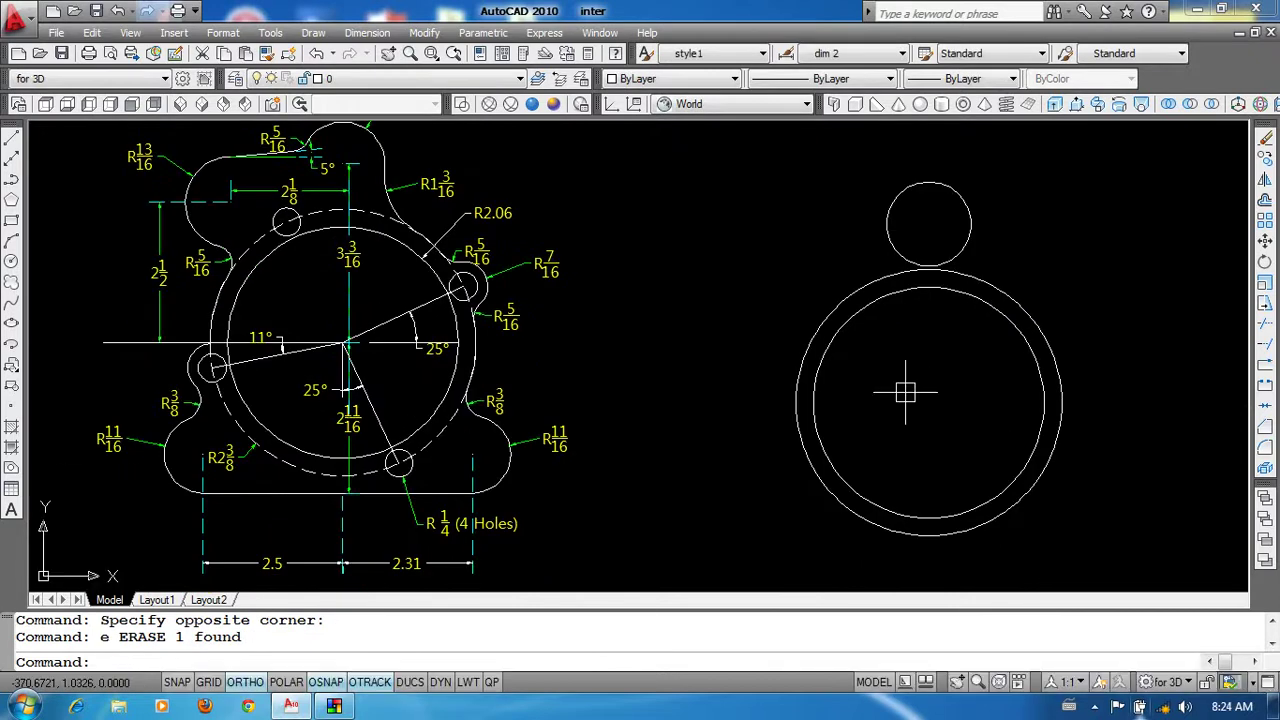
{"action": "middle_click_drag", "start_coordinate": [379, 257], "coordinate": [421, 277]}
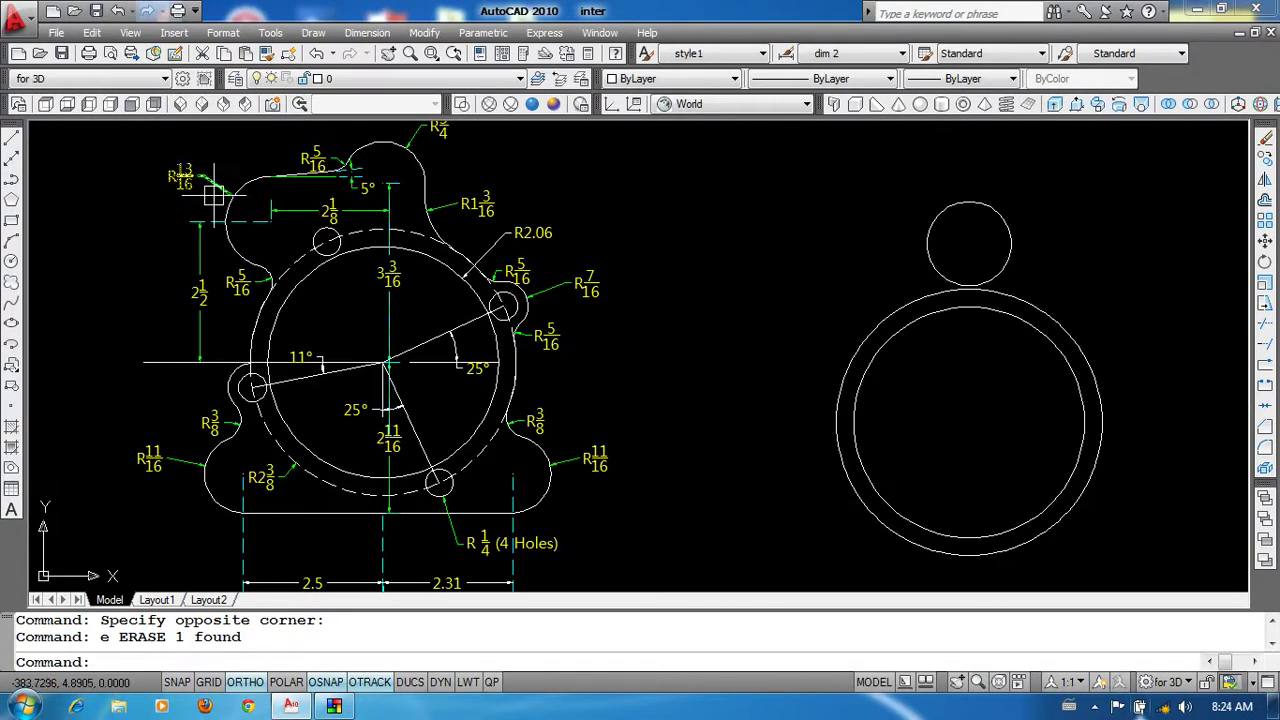
{"action": "scroll", "coordinate": [229, 205], "scroll_direction": "up", "scroll_amount": 3}
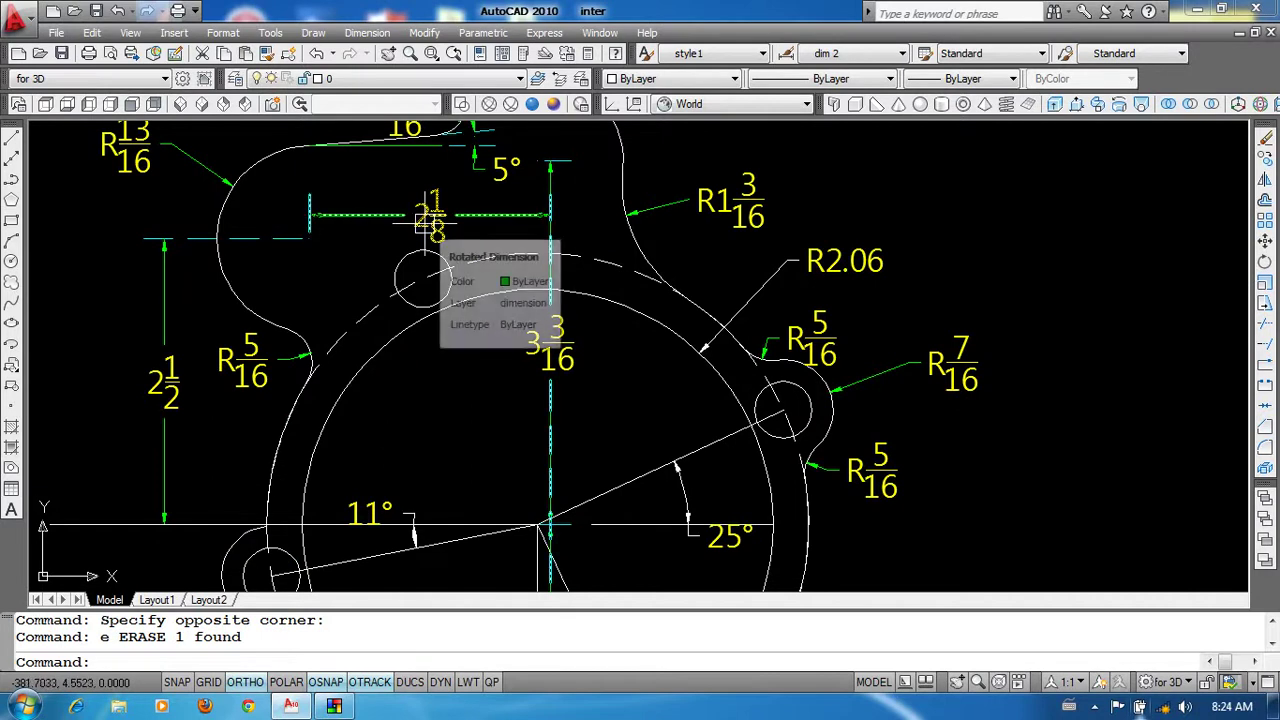
{"action": "middle_click_drag", "start_coordinate": [428, 222], "coordinate": [430, 187]}
{"action": "scroll", "coordinate": [430, 190], "scroll_direction": "down", "scroll_amount": 2}
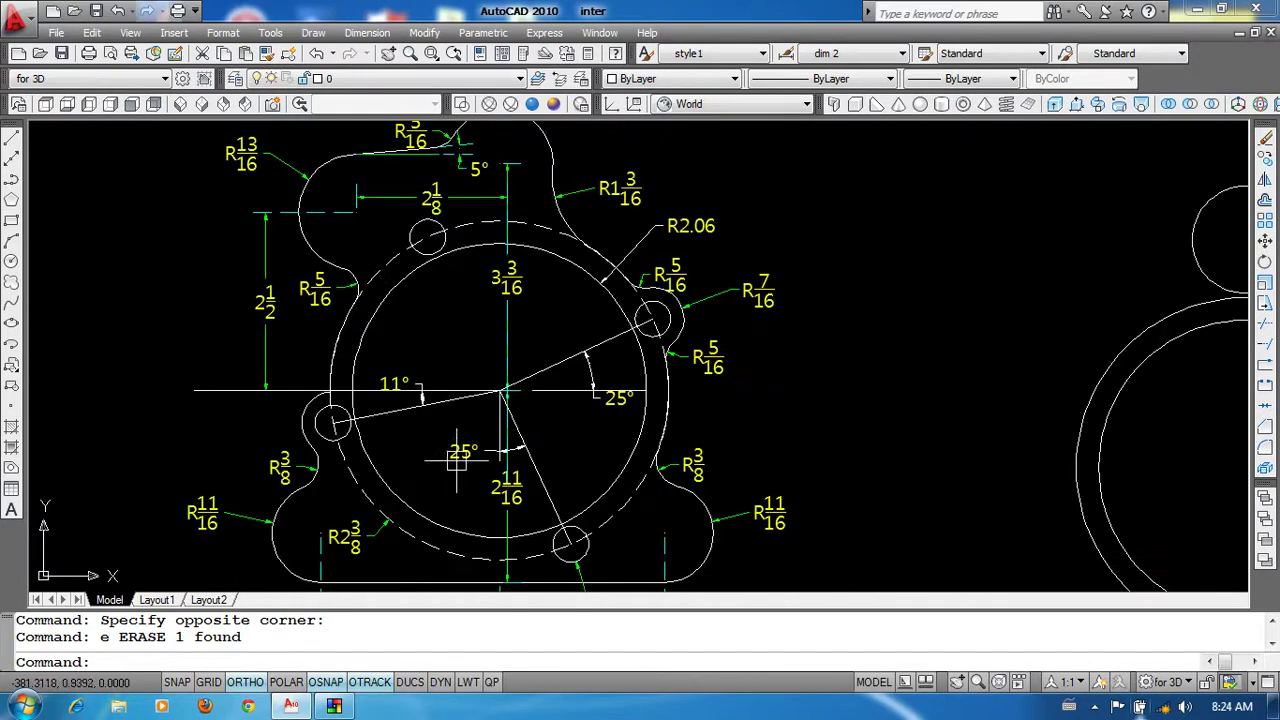
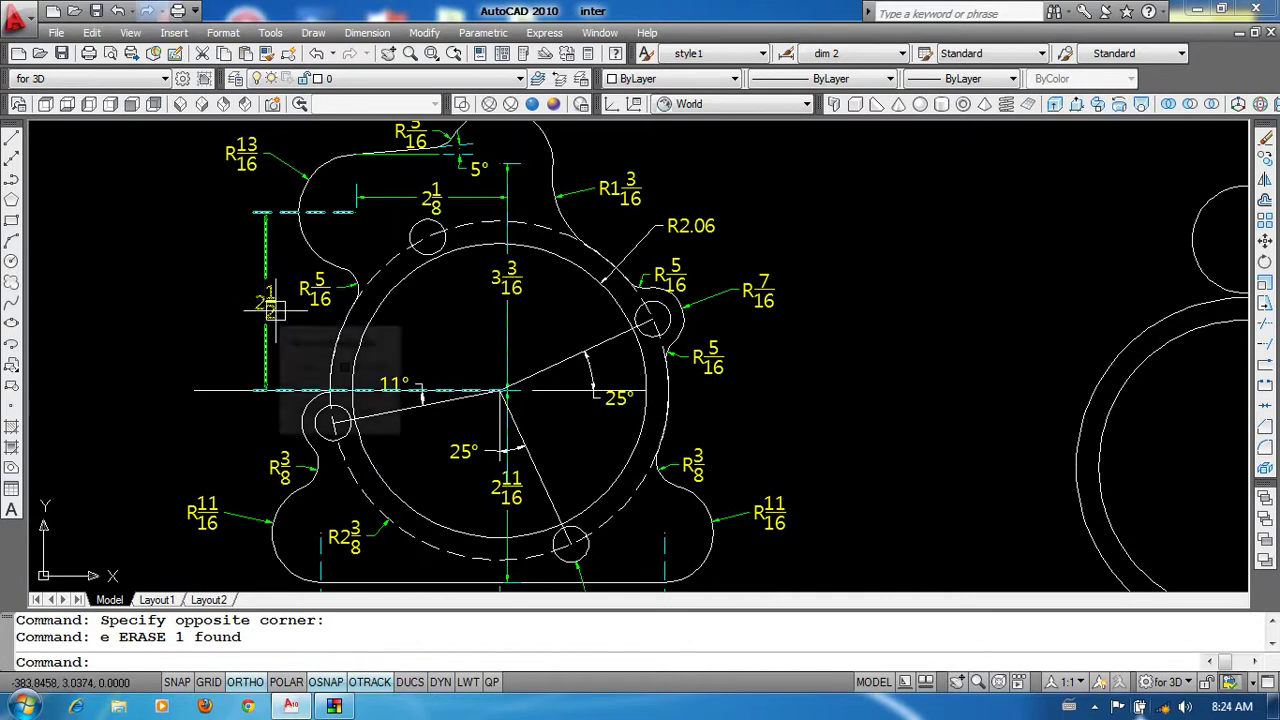
Step: Draw construction lines from the ring centre 2.5 up, then 2 1/8 left
{"action": "scroll", "coordinate": [263, 302], "scroll_direction": "up", "scroll_amount": 1}
{"action": "scroll", "coordinate": [343, 343], "scroll_direction": "up", "scroll_amount": 1}
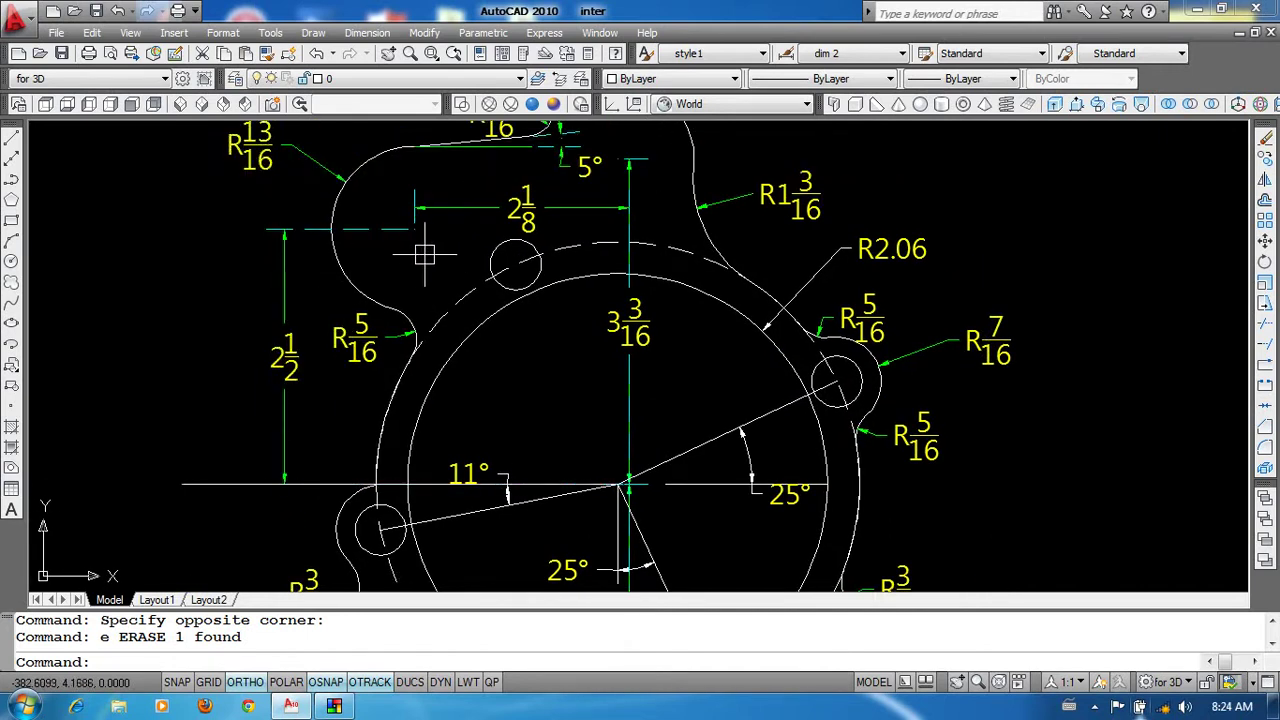
{"action": "scroll", "coordinate": [647, 383], "scroll_direction": "down", "scroll_amount": 4}
{"action": "middle_click_drag", "start_coordinate": [647, 383], "coordinate": [297, 333]}
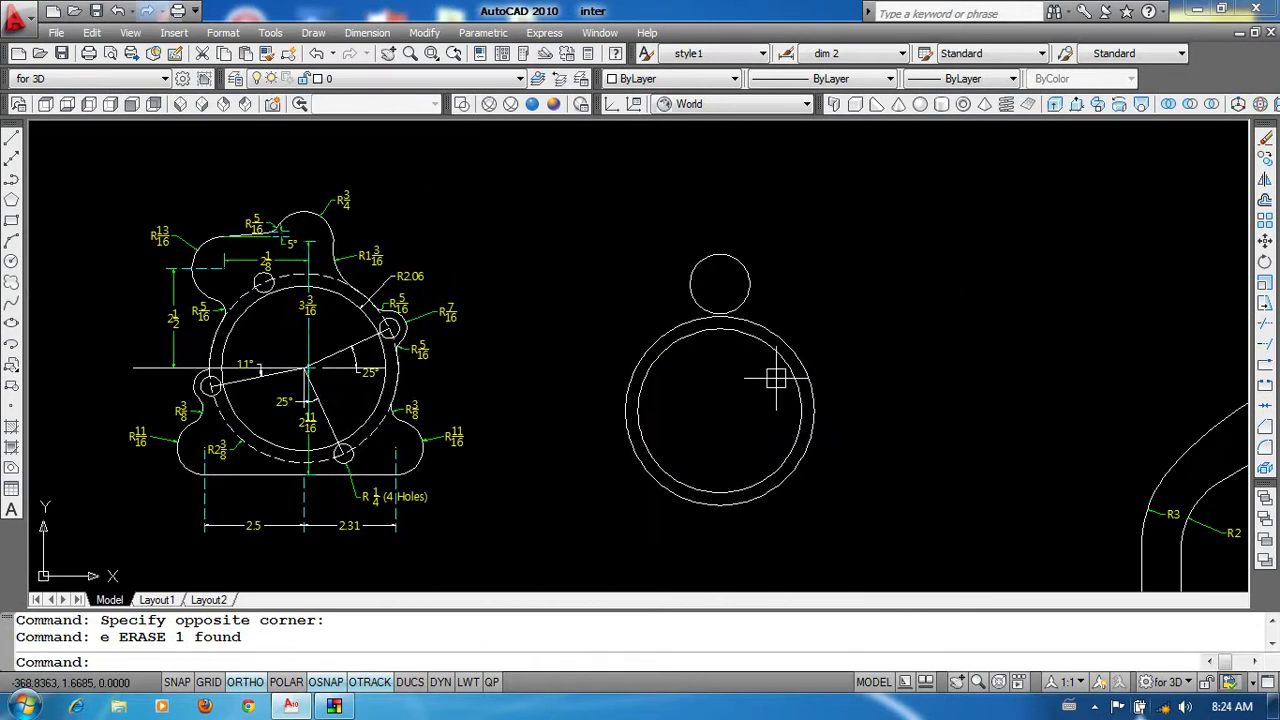
{"action": "type", "text": "l"}
{"action": "key", "text": "Return"}
{"action": "left_click", "coordinate": [720, 410]}
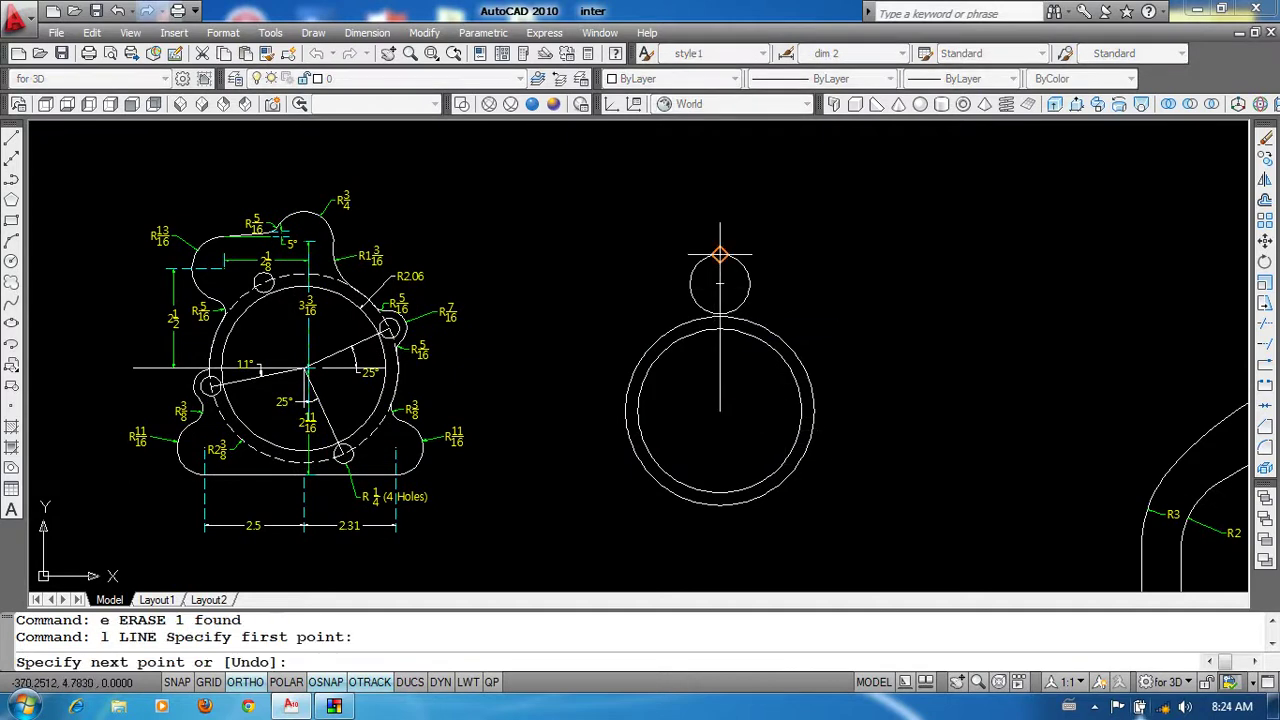
{"action": "type", "text": "2.5"}
{"action": "key", "text": "Return"}
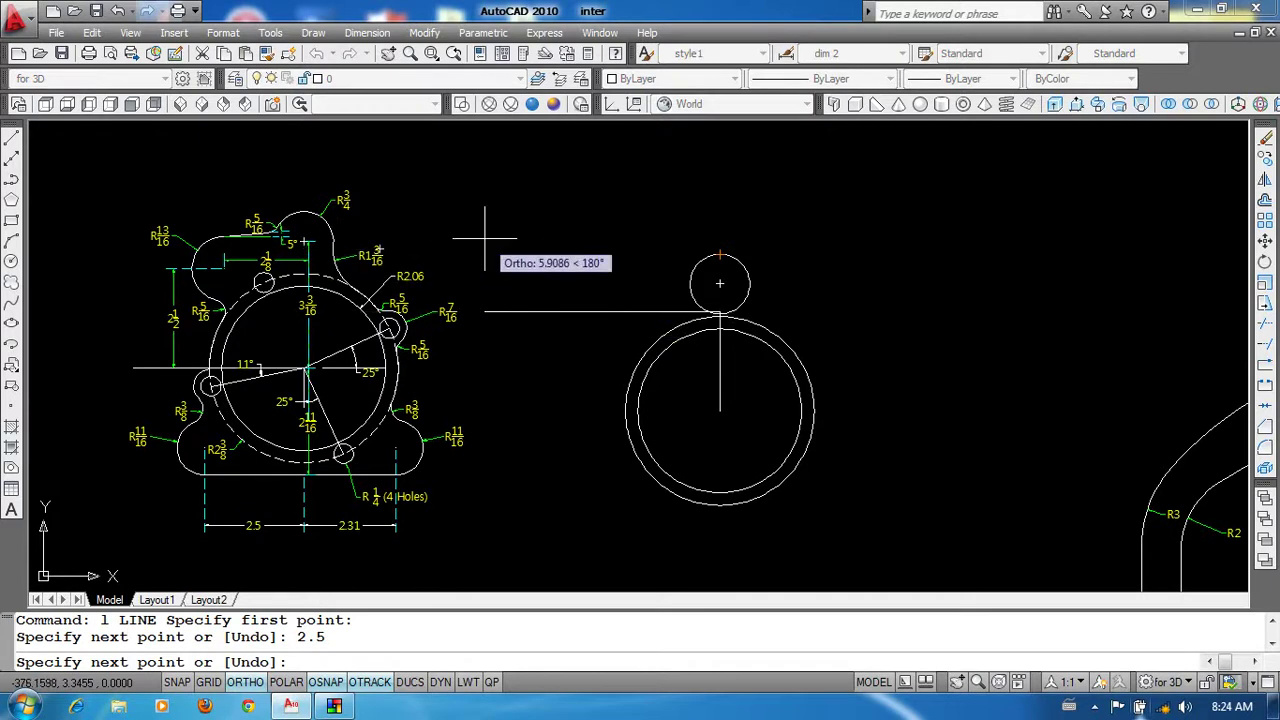
{"action": "type", "text": "8"}
{"action": "key", "text": "Return"}
Step: Draw a 13/16-radius circle centred at the construction line's end
{"action": "key", "text": "Return"}
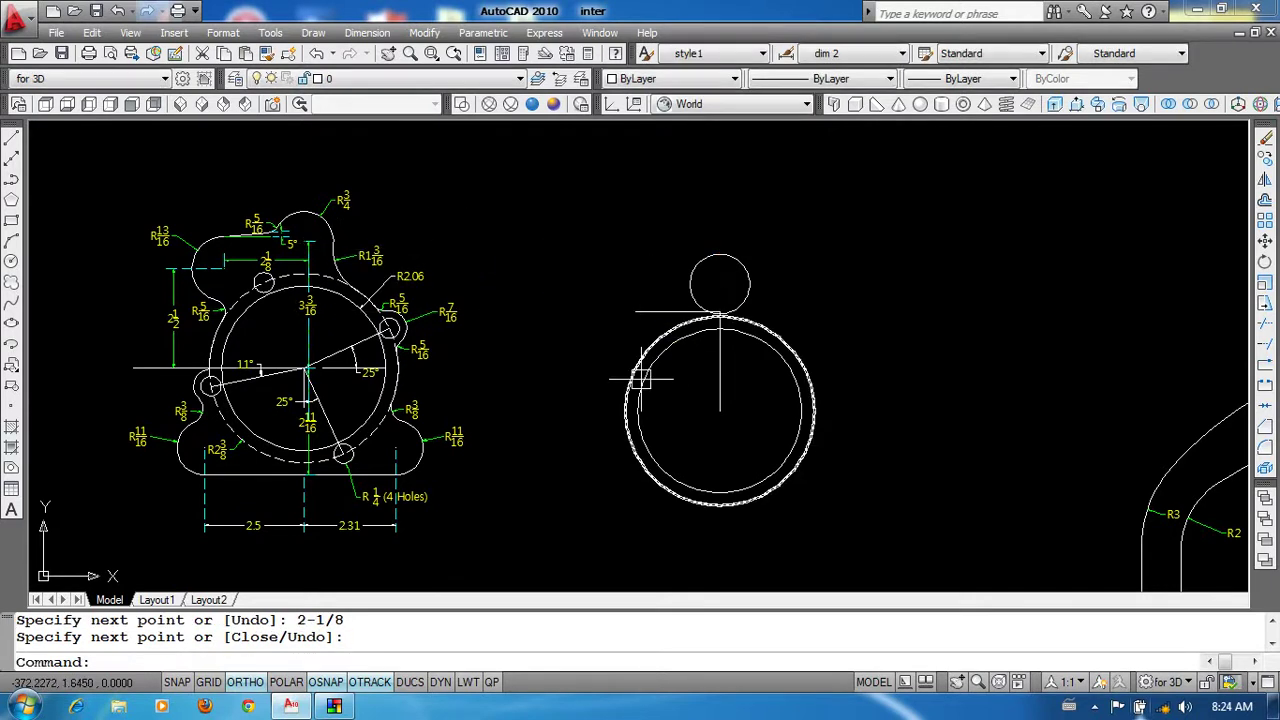
{"action": "type", "text": "c"}
{"action": "key", "text": "Return"}
{"action": "left_click", "coordinate": [634, 311]}
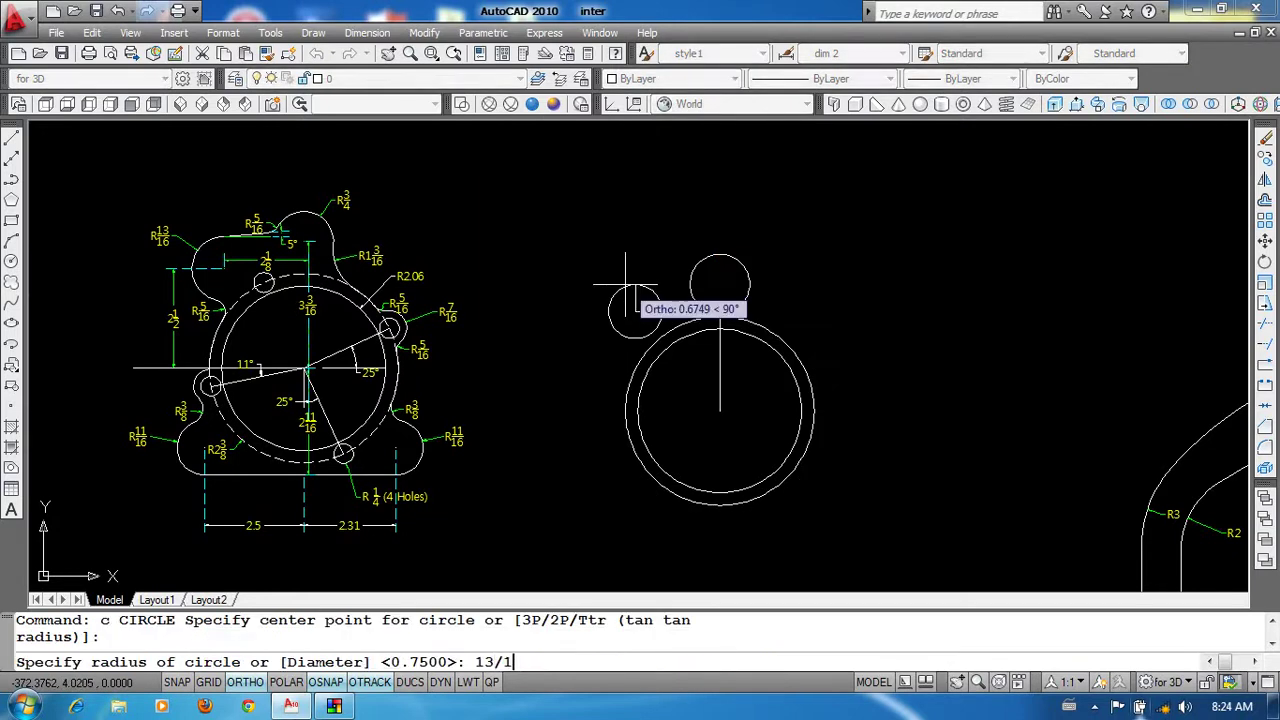
{"action": "type", "text": "6"}
{"action": "key", "text": "Return"}
Step: Erase the two construction lines
{"action": "left_click", "coordinate": [720, 350]}
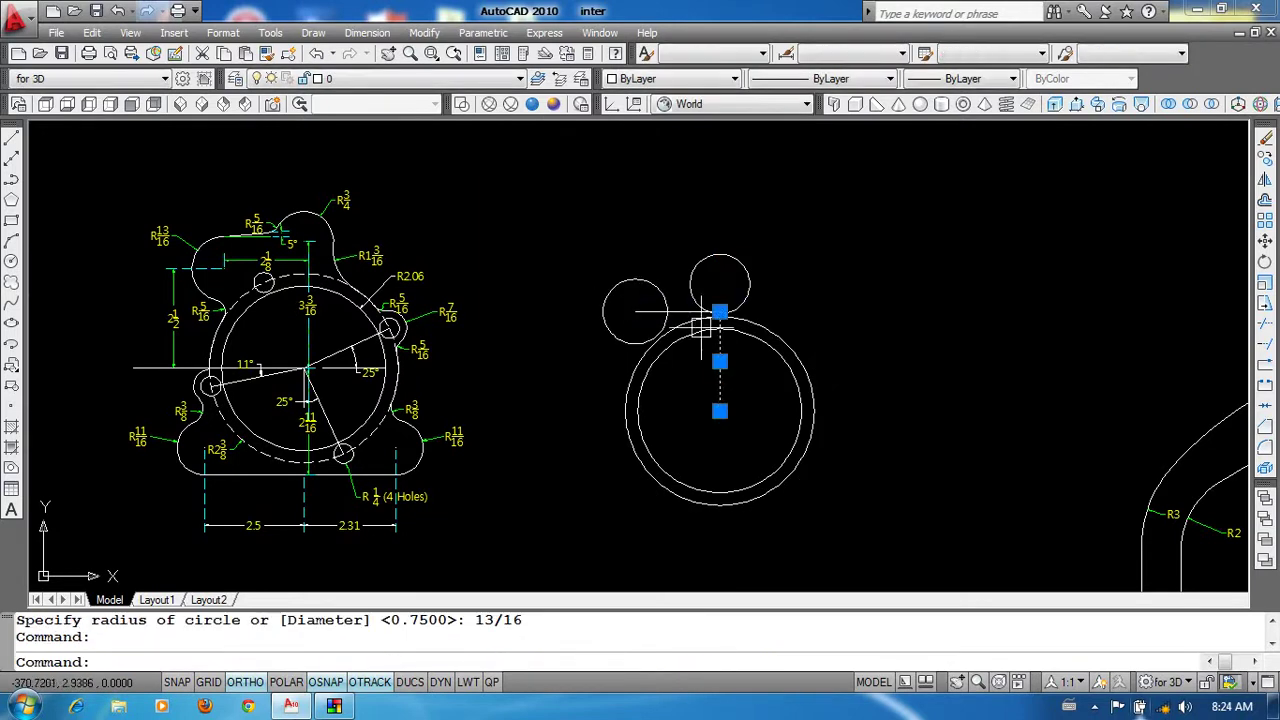
{"action": "type", "text": "e"}
{"action": "key", "text": "Return"}
{"action": "middle_click_drag", "start_coordinate": [877, 423], "coordinate": [877, 393]}
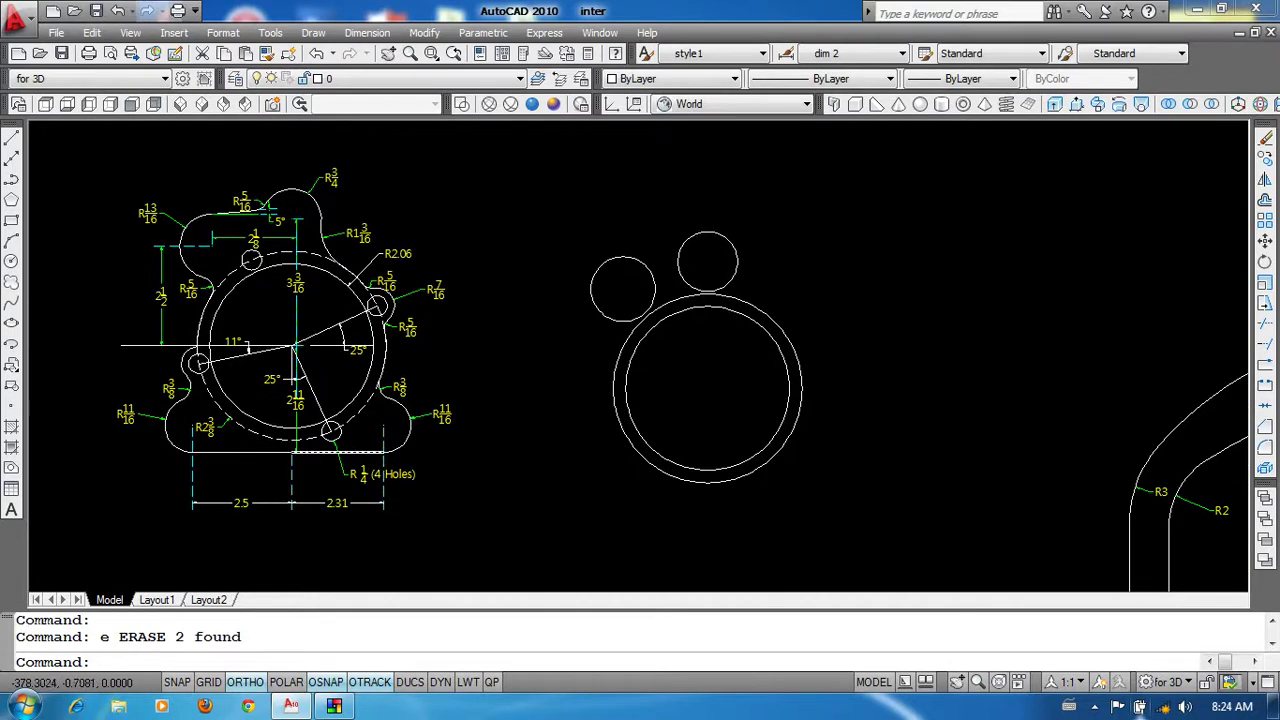
Step: Draw a line from the ring centre 2 11/16 down, then 2.31 to the right
{"action": "scroll", "coordinate": [420, 450], "scroll_direction": "up", "scroll_amount": 1}
{"action": "scroll", "coordinate": [440, 440], "scroll_direction": "up", "scroll_amount": 1}
{"action": "scroll", "coordinate": [470, 400], "scroll_direction": "up", "scroll_amount": 1}
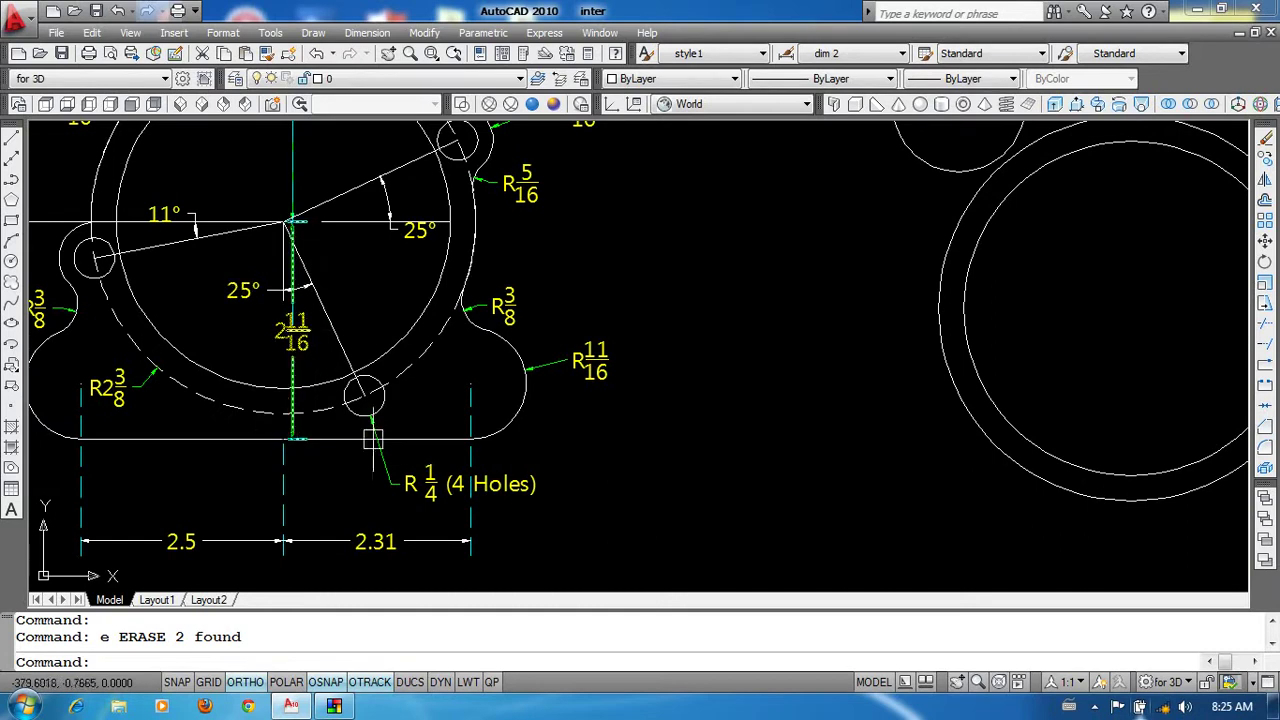
{"action": "type", "text": "l"}
{"action": "key", "text": "Return"}
{"action": "middle_click_drag", "start_coordinate": [836, 442], "coordinate": [644, 441]}
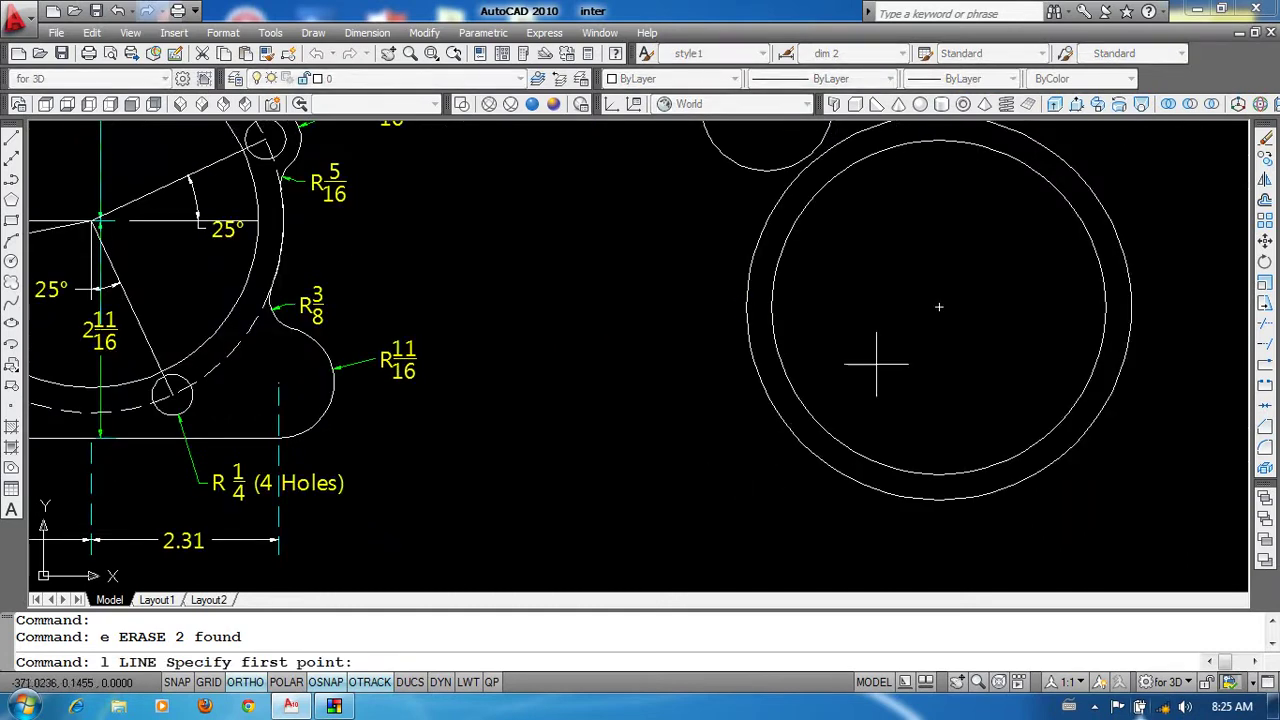
{"action": "left_click", "coordinate": [939, 307]}
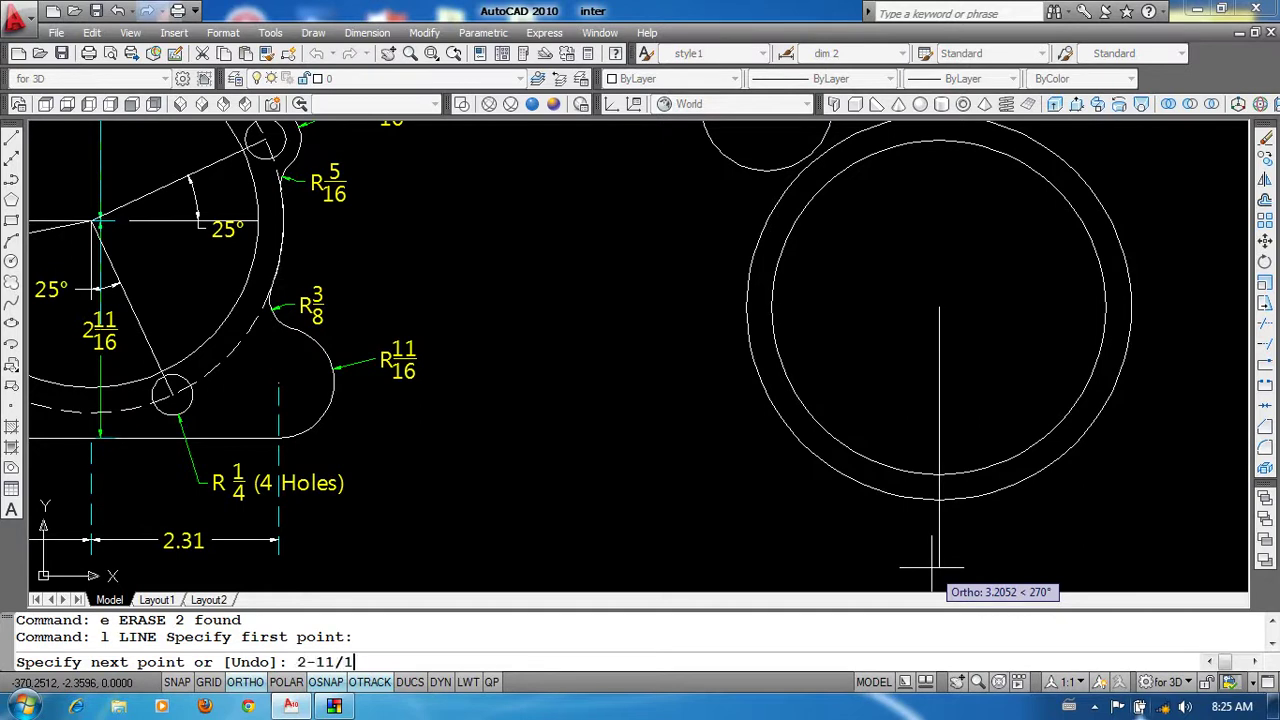
{"action": "type", "text": "6"}
{"action": "key", "text": "Return"}
{"action": "scroll", "coordinate": [930, 540], "scroll_direction": "down", "scroll_amount": 2}
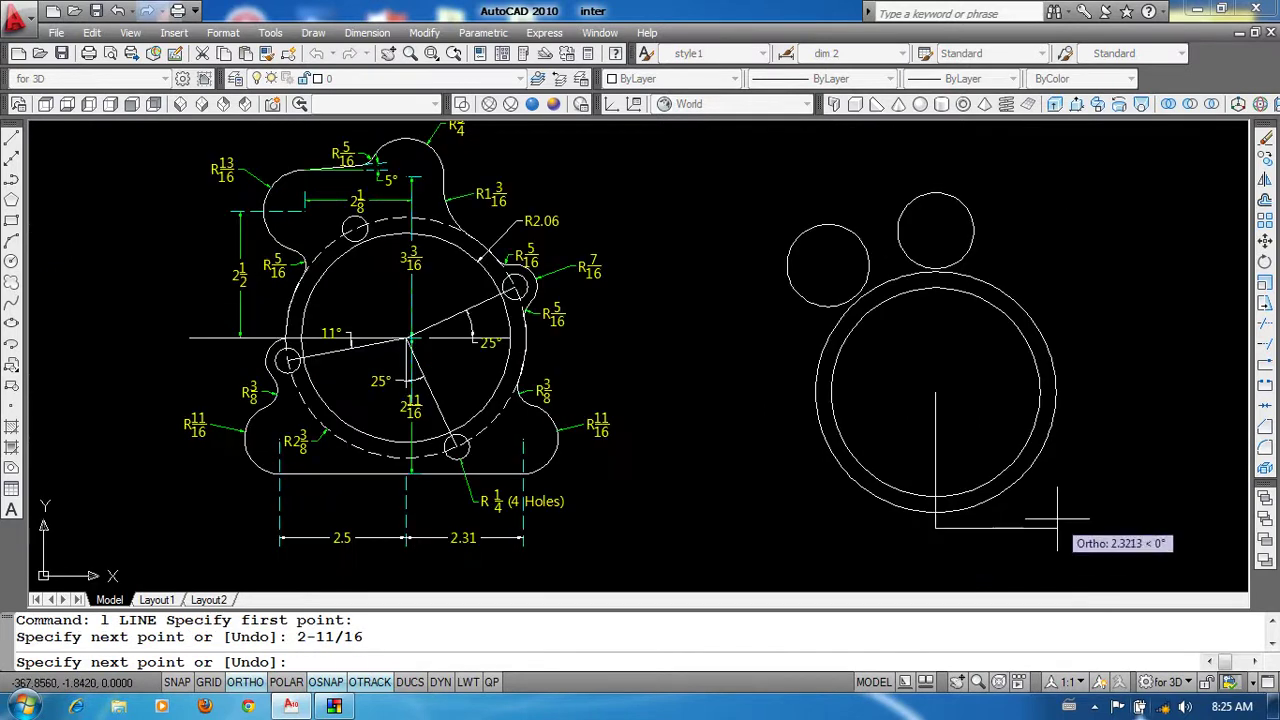
{"action": "middle_click_drag", "start_coordinate": [1057, 520], "coordinate": [1031, 514]}
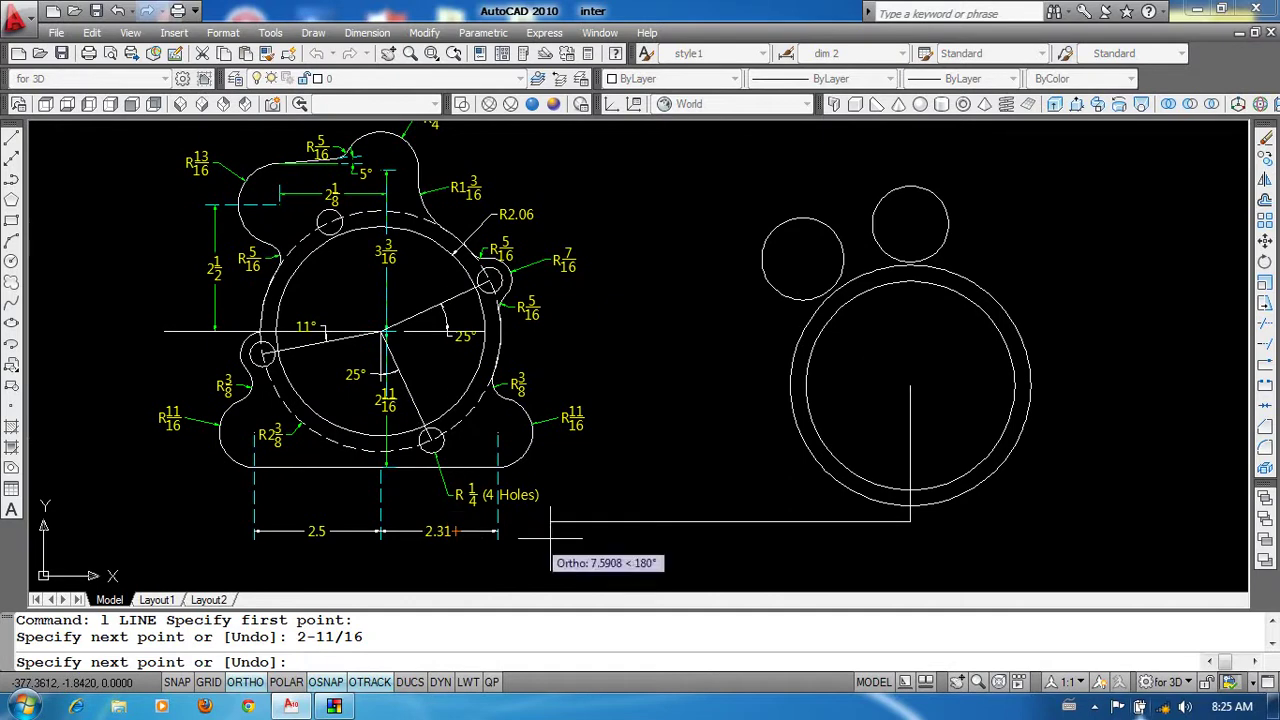
{"action": "scroll", "coordinate": [990, 515], "scroll_direction": "up", "scroll_amount": 2}
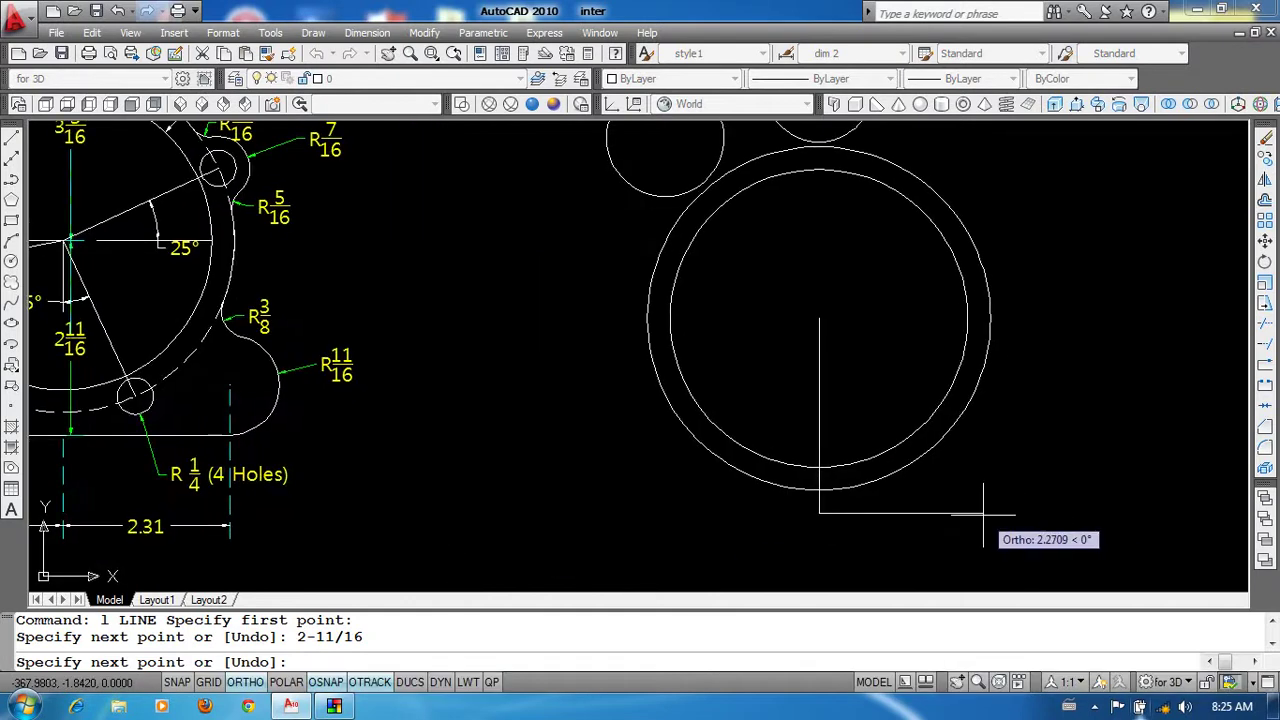
{"action": "middle_click_drag", "start_coordinate": [990, 516], "coordinate": [1012, 513]}
{"action": "type", "text": "2.31"}
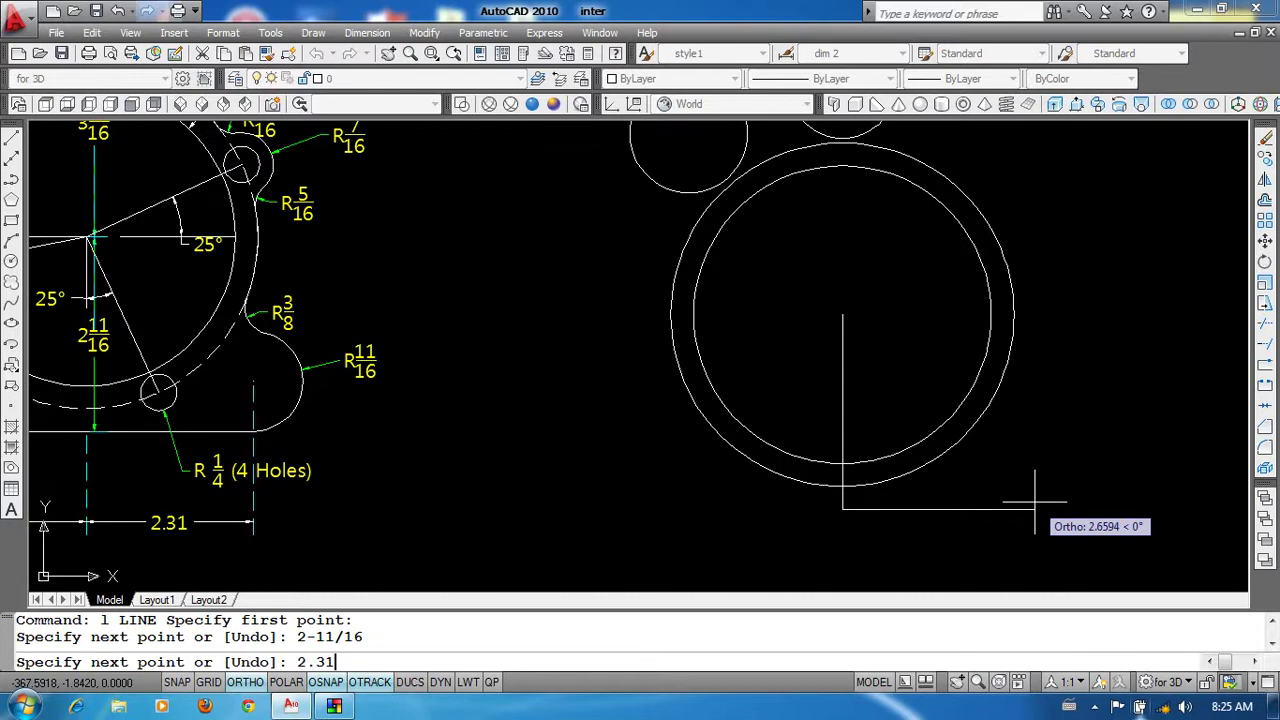
{"action": "key", "text": "Return"}
{"action": "key", "text": "Return"}
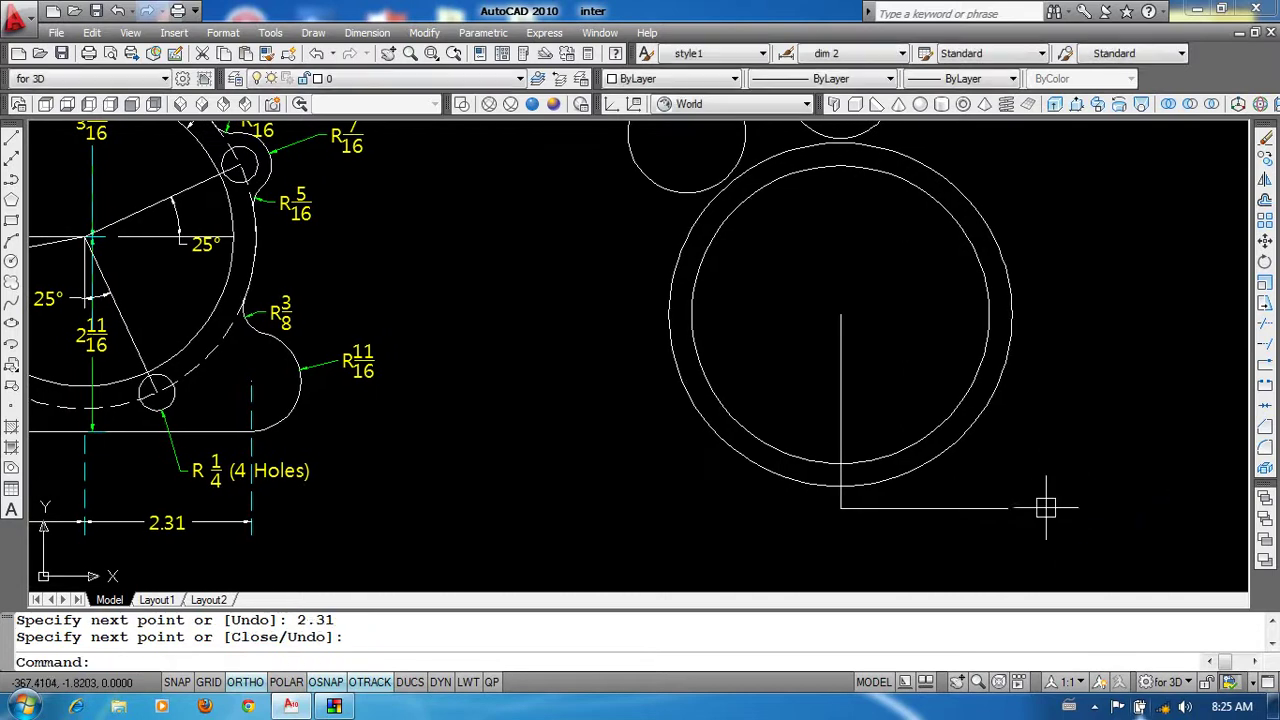
Step: Pan and zoom to compare the new lines against the reference R11/16 lobe
{"action": "middle_click_drag", "start_coordinate": [534, 509], "coordinate": [577, 500]}
{"action": "scroll", "coordinate": [1045, 527], "scroll_direction": "up", "scroll_amount": 2}
{"action": "scroll", "coordinate": [1062, 509], "scroll_direction": "up", "scroll_amount": 2}
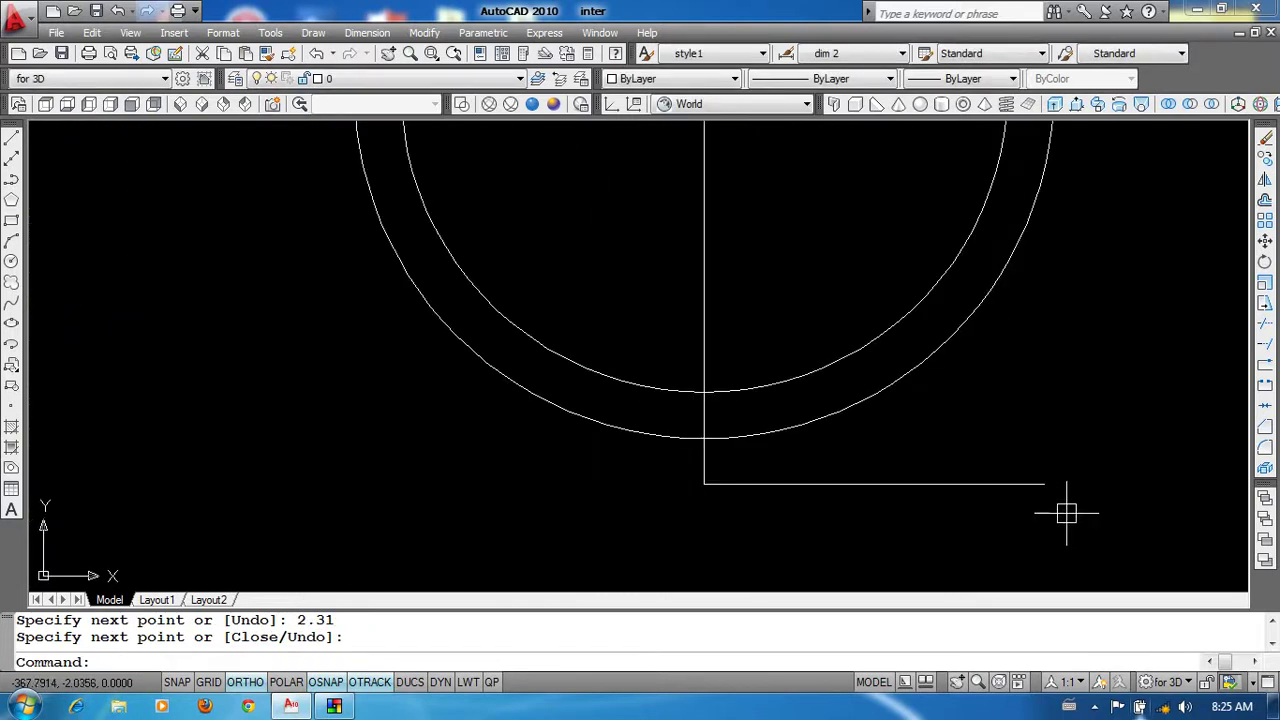
{"action": "scroll", "coordinate": [949, 514], "scroll_direction": "down", "scroll_amount": 2}
{"action": "middle_click_drag", "start_coordinate": [655, 411], "coordinate": [1008, 433]}
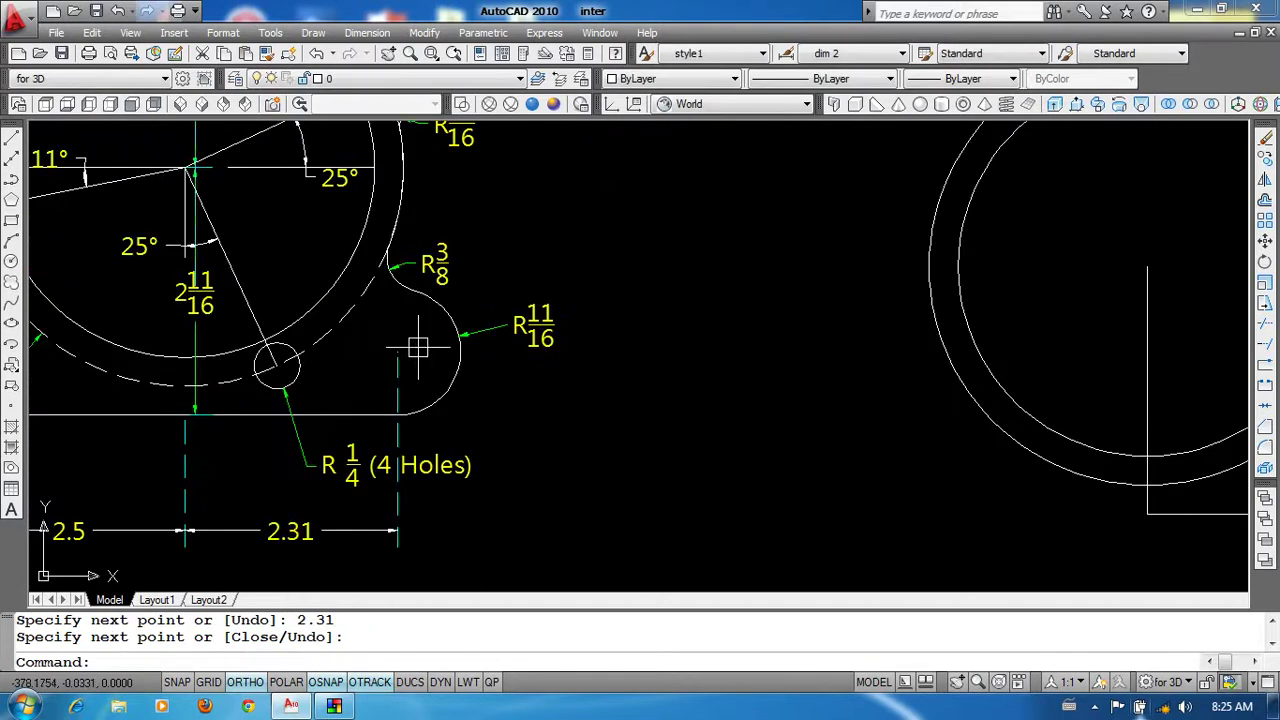
{"action": "middle_click_drag", "start_coordinate": [400, 354], "coordinate": [448, 346]}
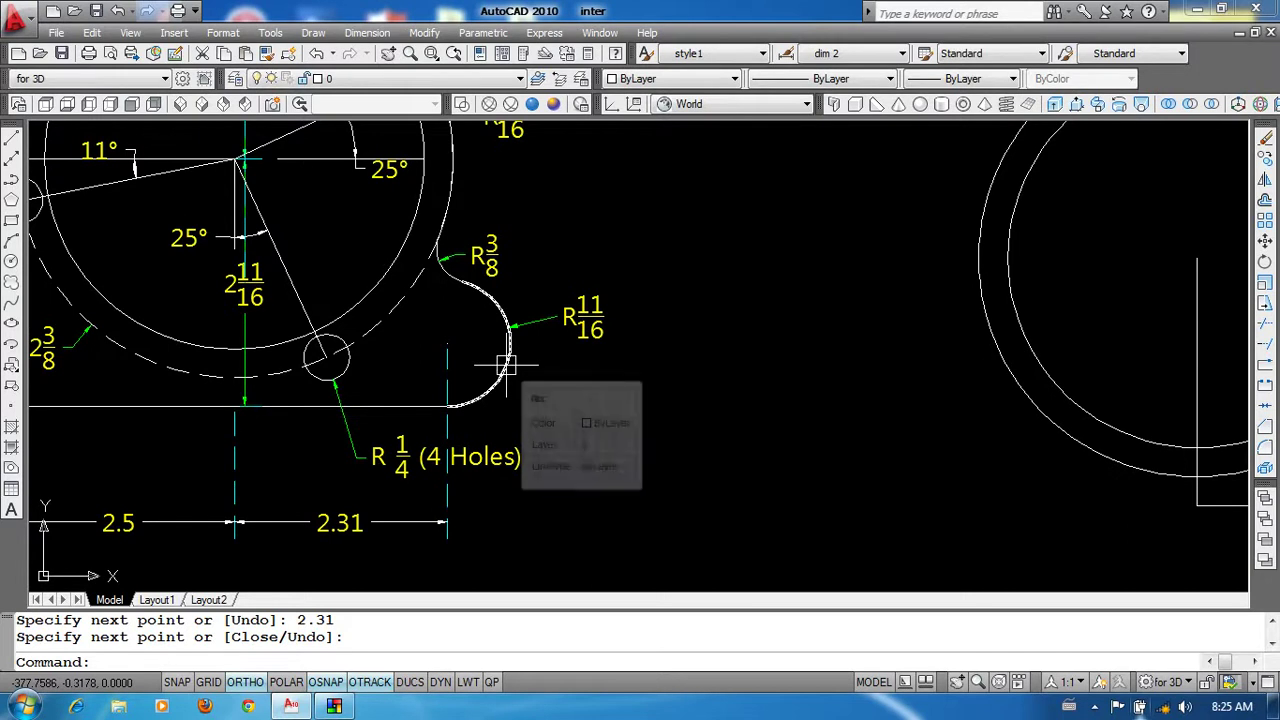
{"action": "scroll", "coordinate": [445, 413], "scroll_direction": "down", "scroll_amount": 3}
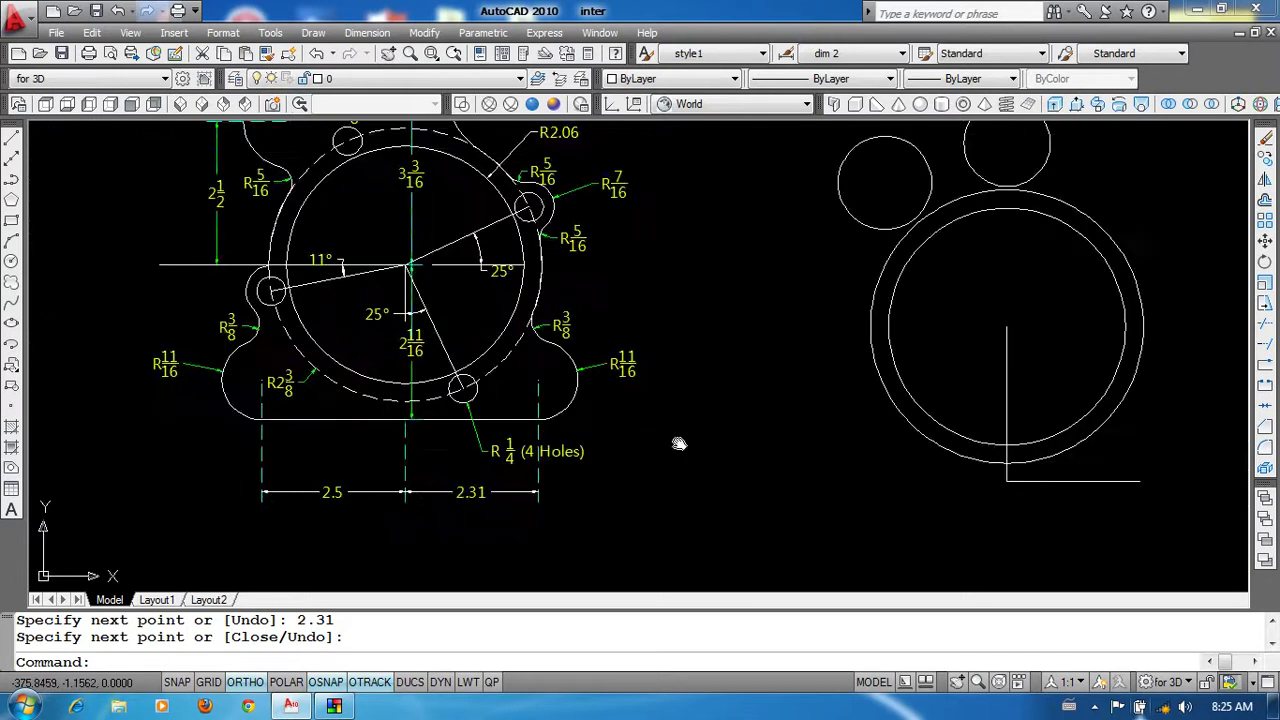
{"action": "middle_click_drag", "start_coordinate": [680, 443], "coordinate": [358, 393]}
{"action": "scroll", "coordinate": [310, 335], "scroll_direction": "up", "scroll_amount": 2}
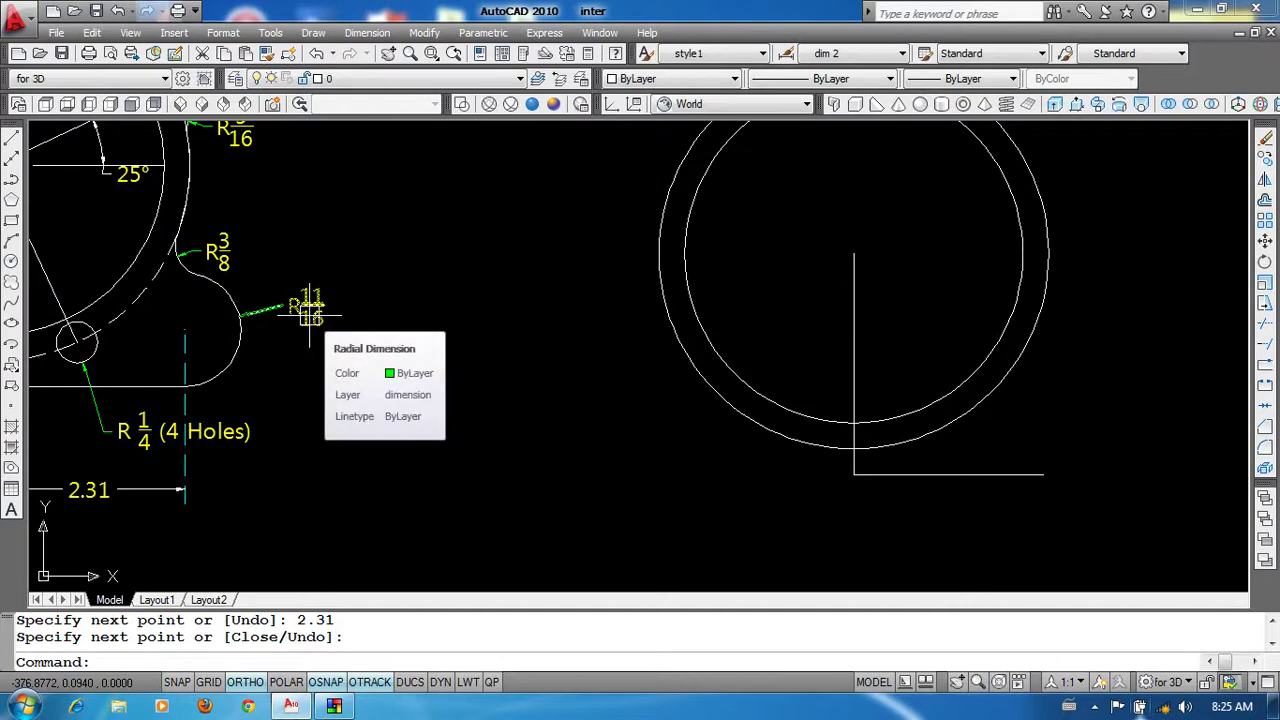
{"action": "middle_click_drag", "start_coordinate": [886, 421], "coordinate": [701, 403]}
{"action": "scroll", "coordinate": [799, 425], "scroll_direction": "up", "scroll_amount": 2}
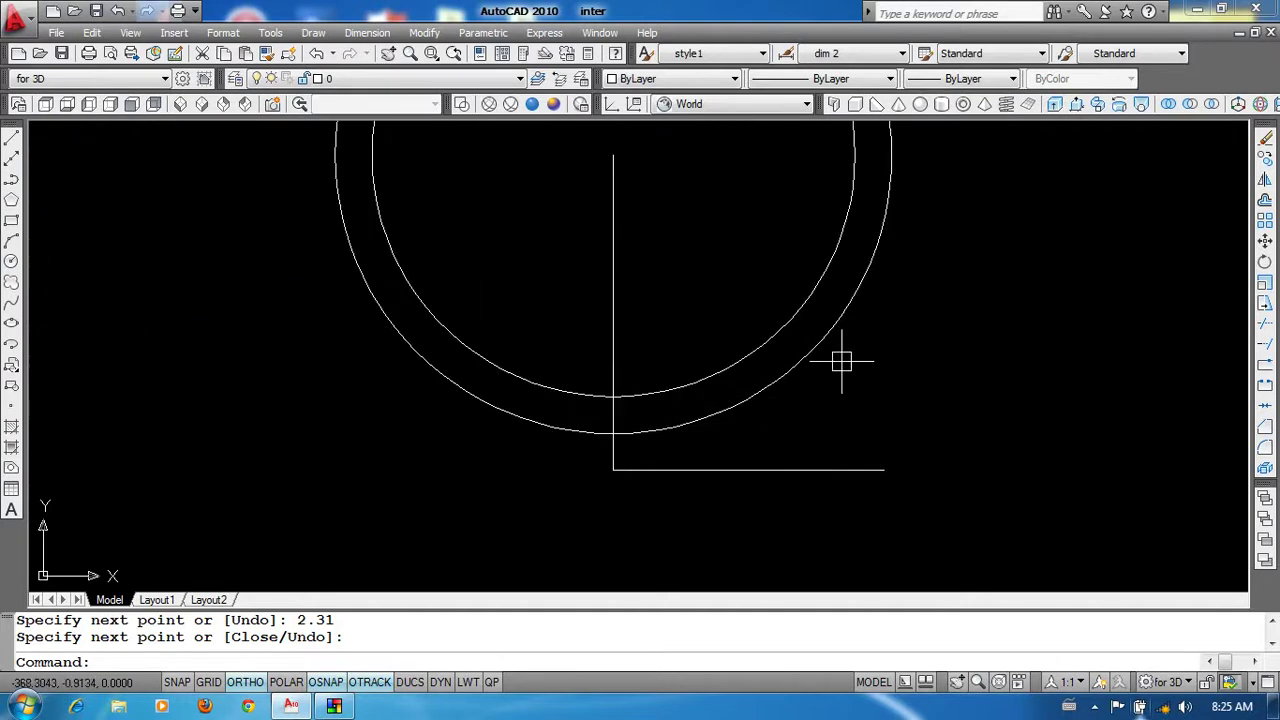
Step: Draw an 11/16-radius circle beside the construction line's end
{"action": "middle_click_drag", "start_coordinate": [968, 424], "coordinate": [854, 424]}
{"action": "type", "text": "c"}
{"action": "key", "text": "Return"}
{"action": "left_click", "coordinate": [953, 383]}
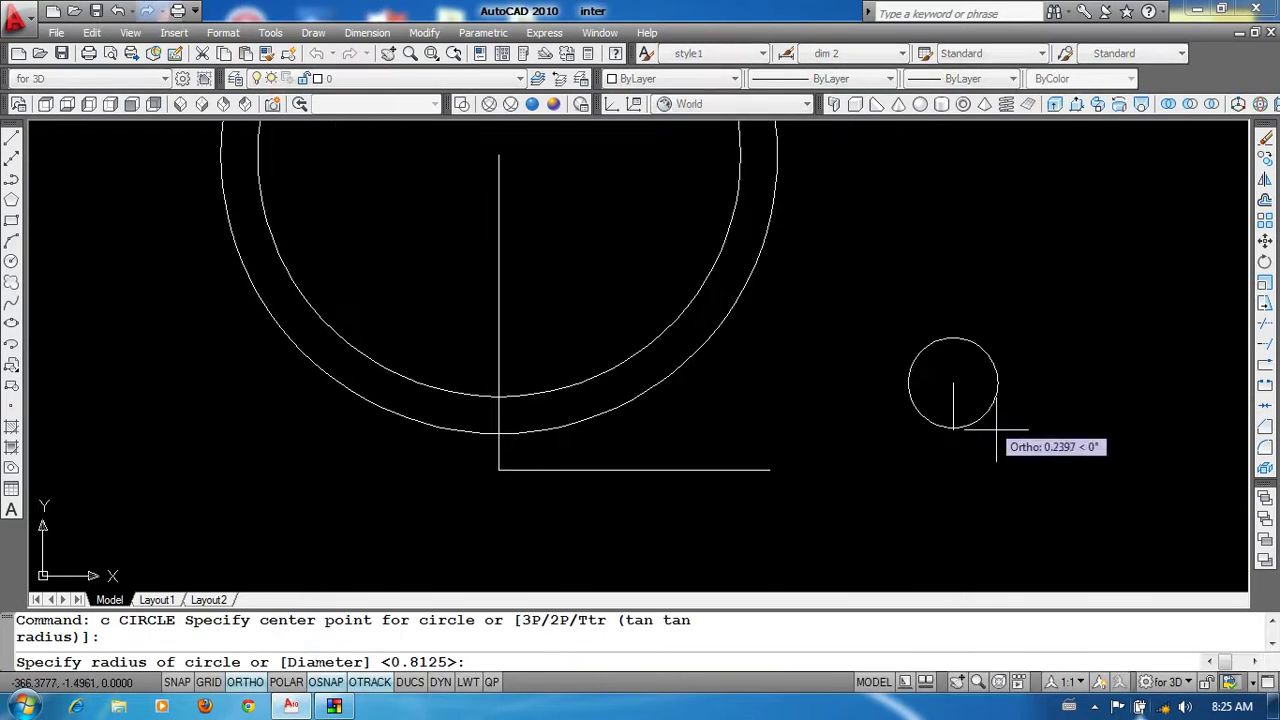
{"action": "scroll", "coordinate": [997, 431], "scroll_direction": "down", "scroll_amount": 2}
{"action": "type", "text": "11/16"}
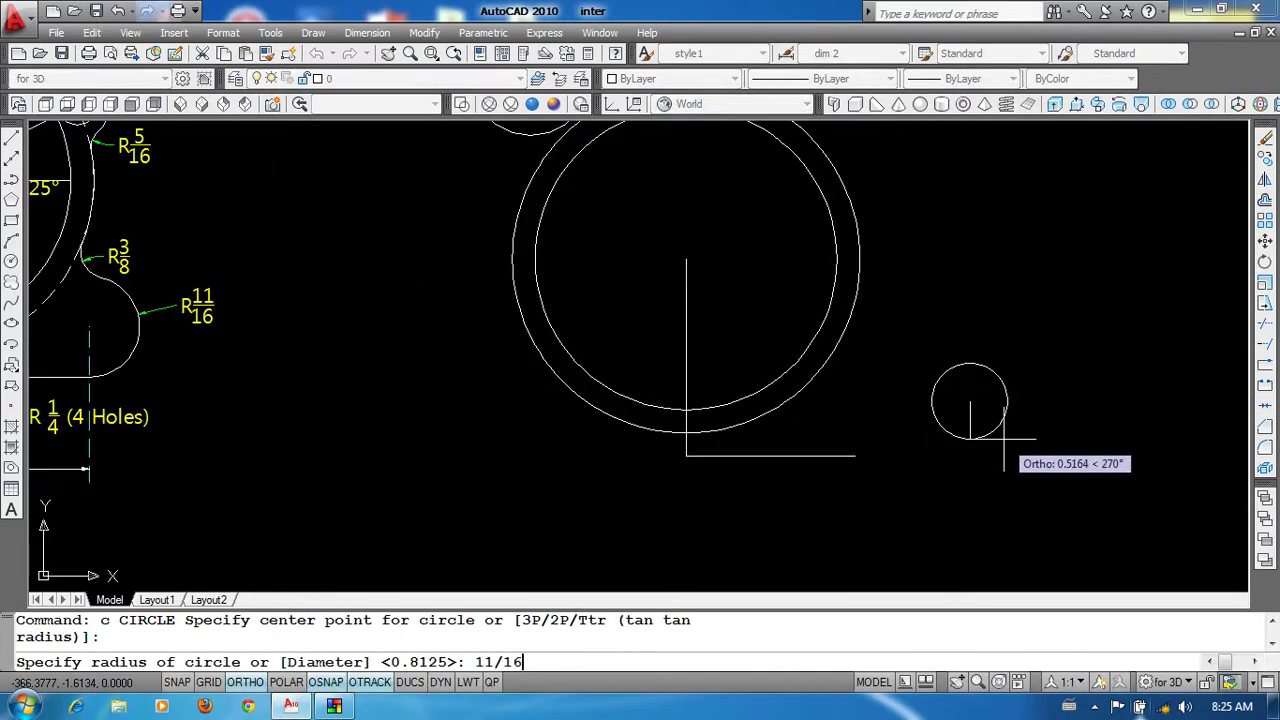
{"action": "type", "text": "1/16"}
{"action": "key", "text": "Return"}
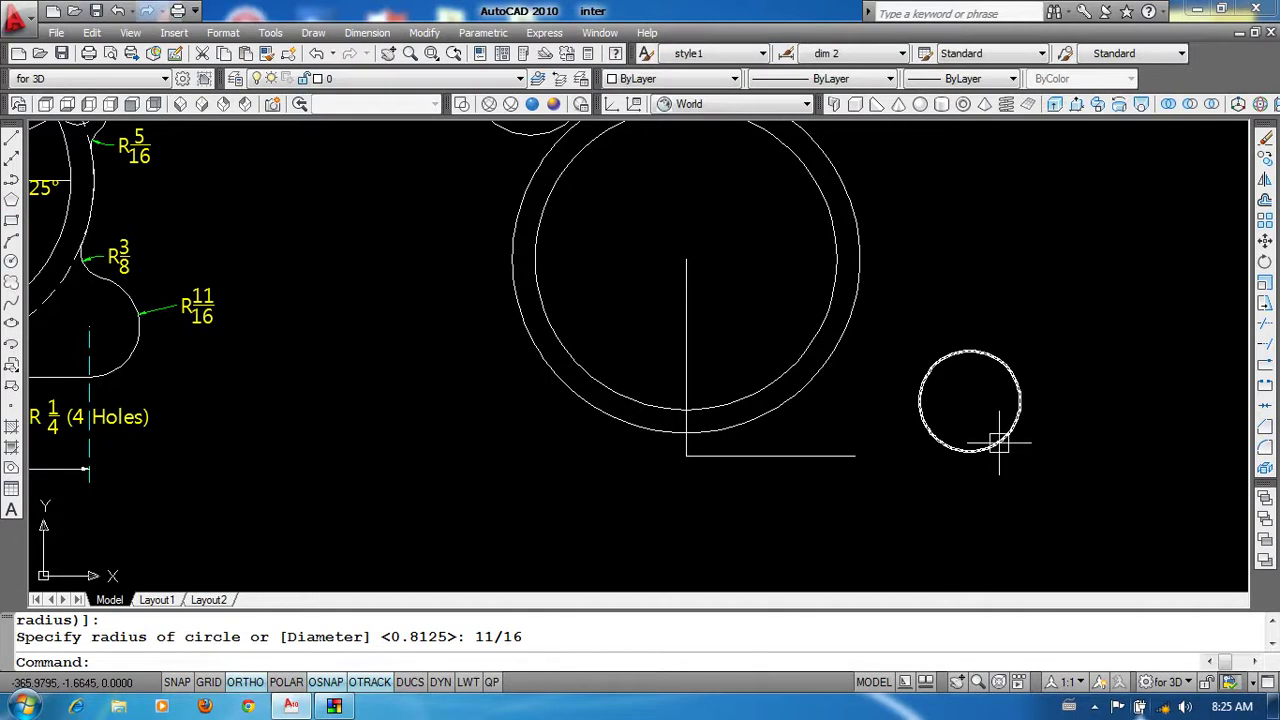
Step: Move the new circle so its bottom point sits on the horizontal line's end
{"action": "type", "text": "m"}
{"action": "key", "text": "Return"}
{"action": "left_click", "coordinate": [1057, 471]}
{"action": "left_click", "coordinate": [910, 342]}
{"action": "key", "text": "Return"}
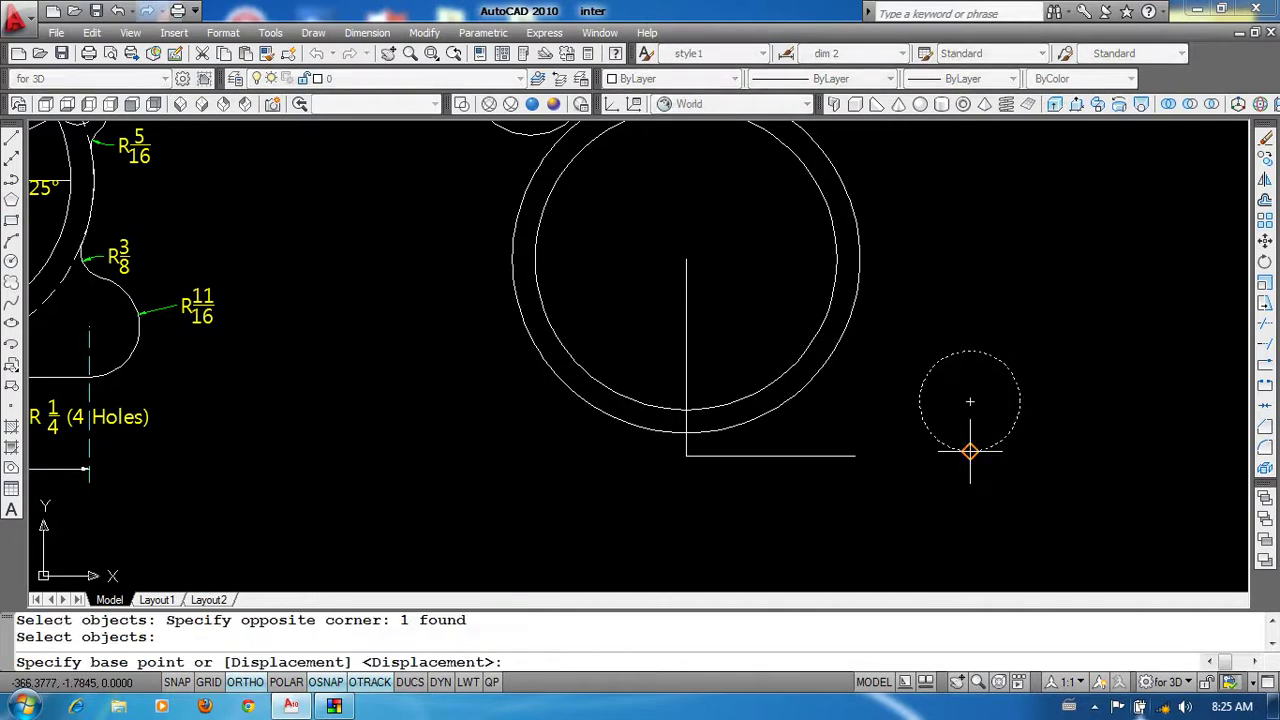
{"action": "left_click", "coordinate": [970, 451]}
{"action": "left_click", "coordinate": [855, 455]}
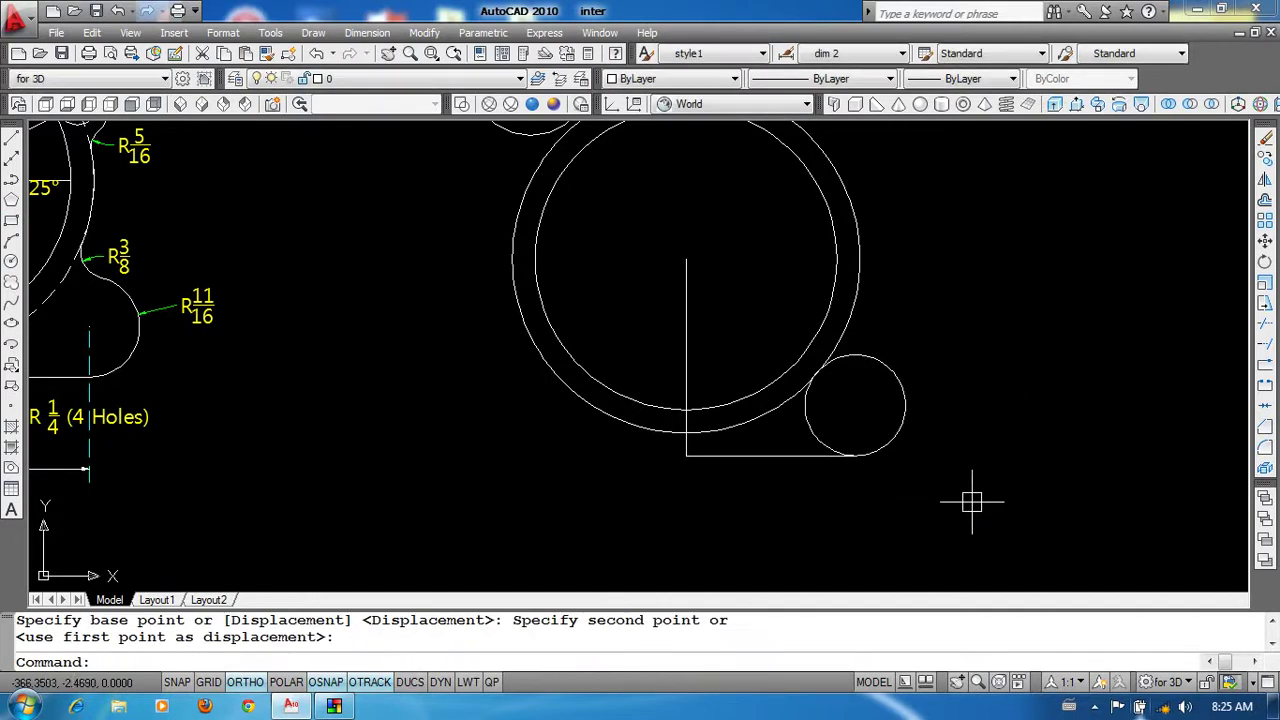
{"action": "middle_click_drag", "start_coordinate": [743, 497], "coordinate": [887, 477]}
Step: Draw a 2.5-long baseline from the corner below the ring
{"action": "type", "text": "l"}
{"action": "key", "text": "Return"}
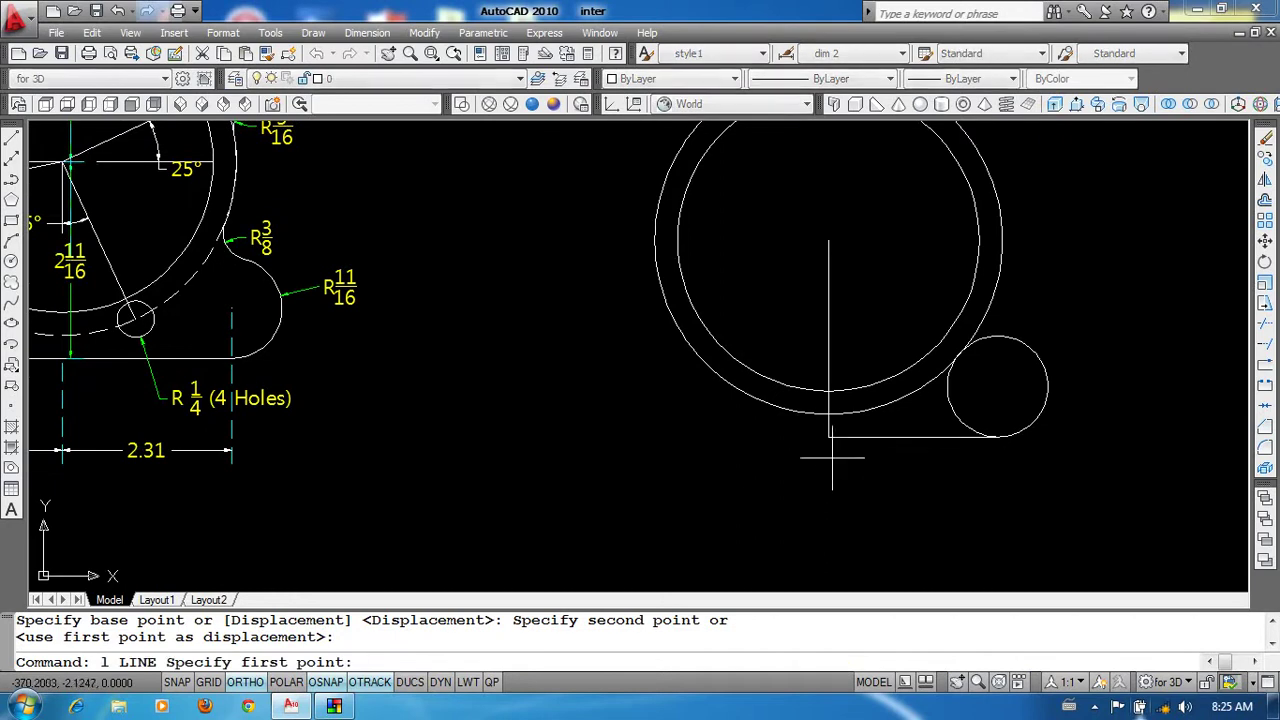
{"action": "left_click", "coordinate": [828, 436]}
{"action": "middle_click_drag", "start_coordinate": [505, 442], "coordinate": [725, 436]}
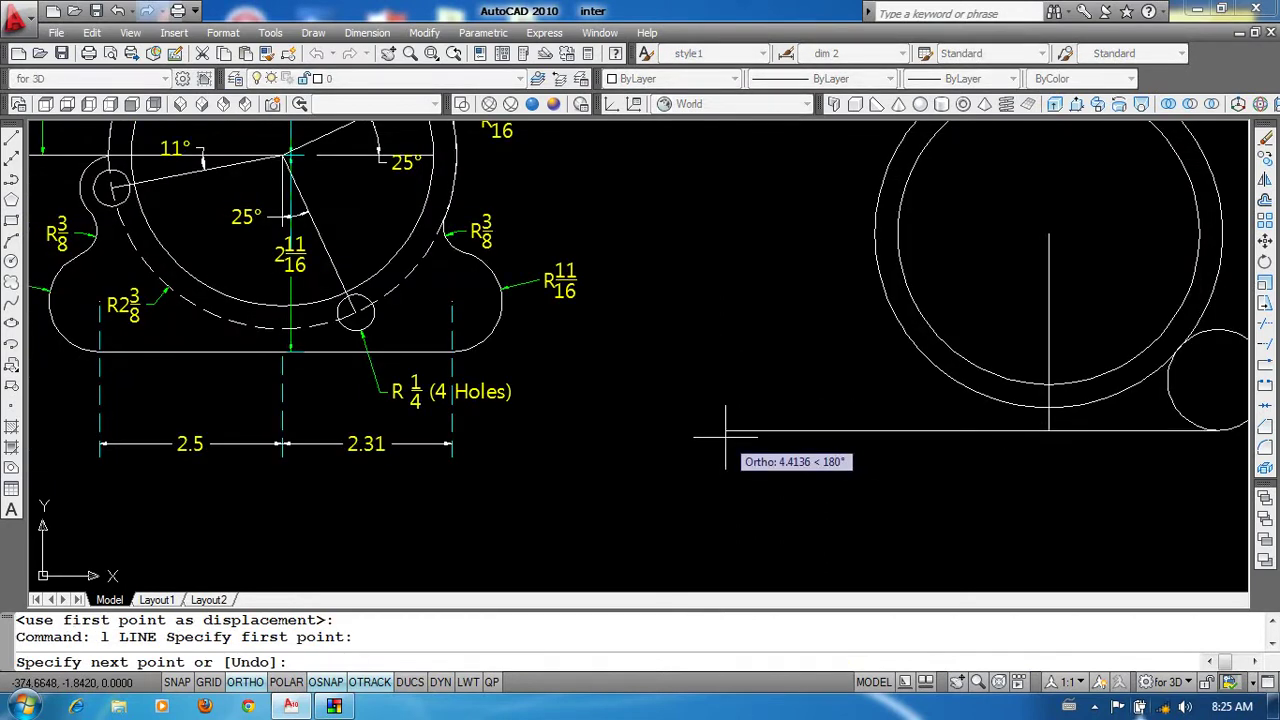
{"action": "type", "text": "2.5"}
{"action": "key", "text": "Return"}
{"action": "key", "text": "Return"}
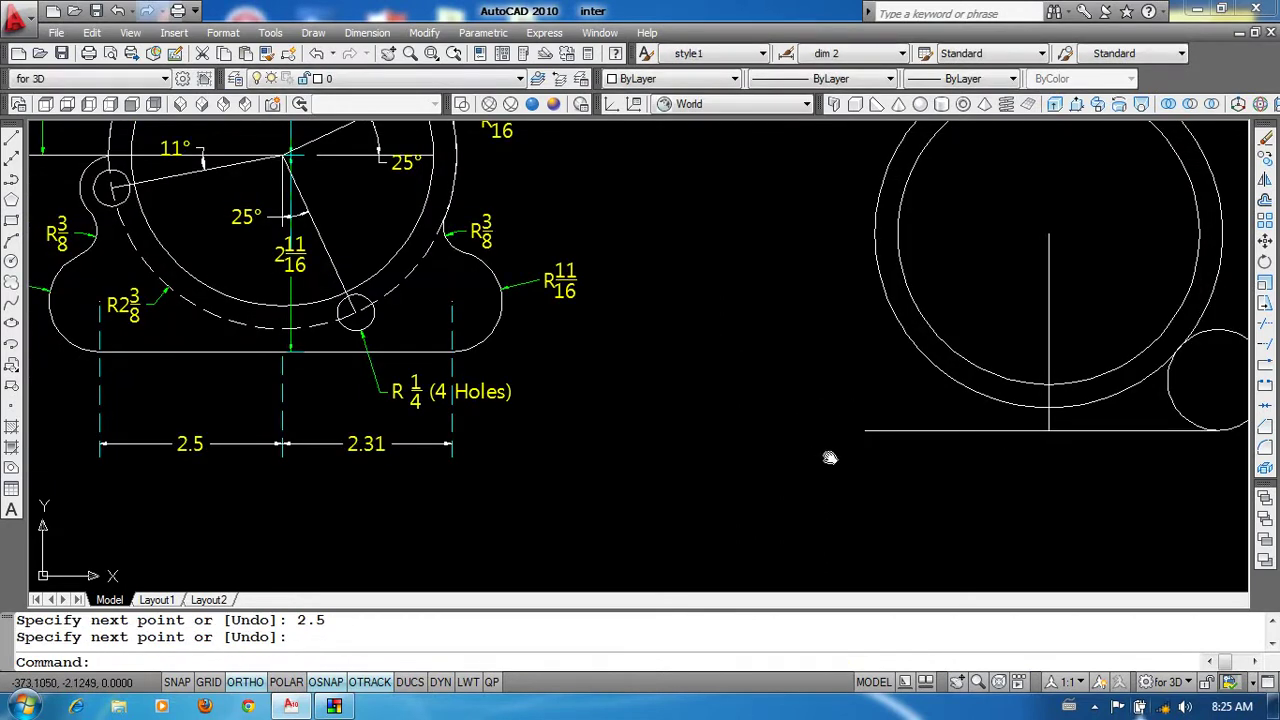
{"action": "middle_click_drag", "start_coordinate": [826, 451], "coordinate": [740, 460]}
{"action": "type", "text": "o"}
Step: Copy the small circle to the baseline's left end
{"action": "key", "text": "Return"}
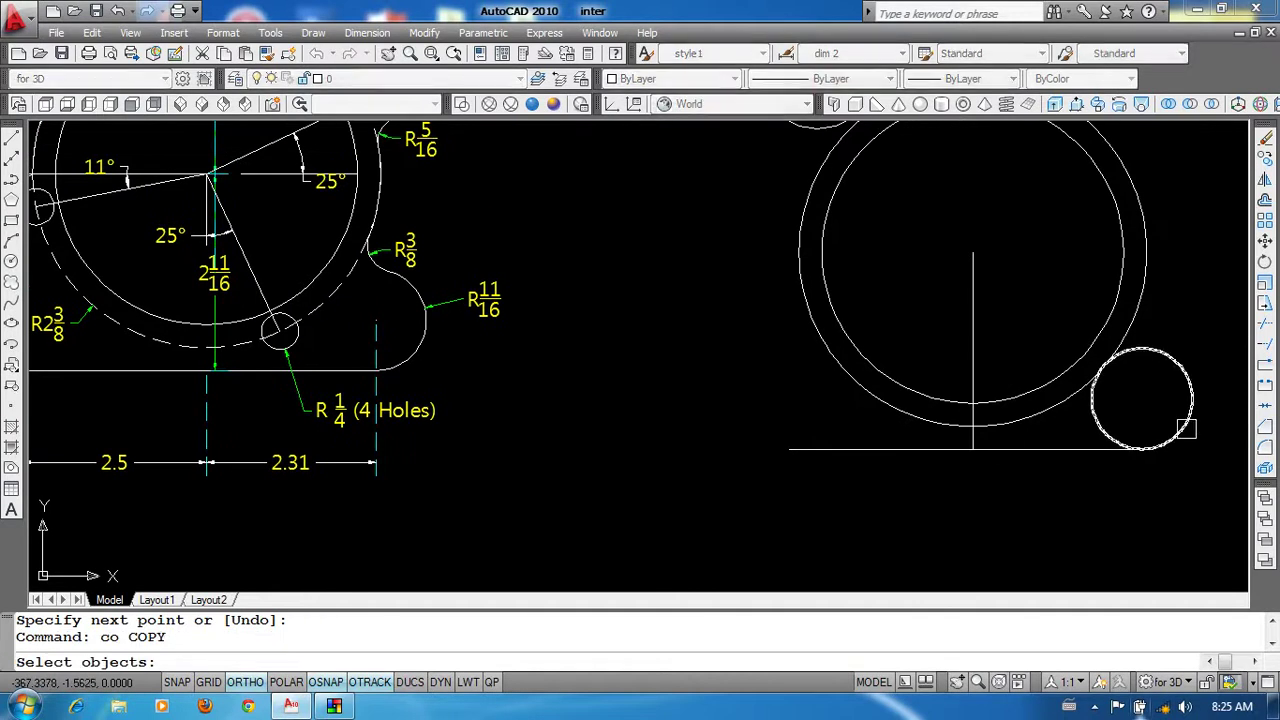
{"action": "left_click", "coordinate": [1141, 449]}
{"action": "key", "text": "Return"}
{"action": "left_click", "coordinate": [1141, 449]}
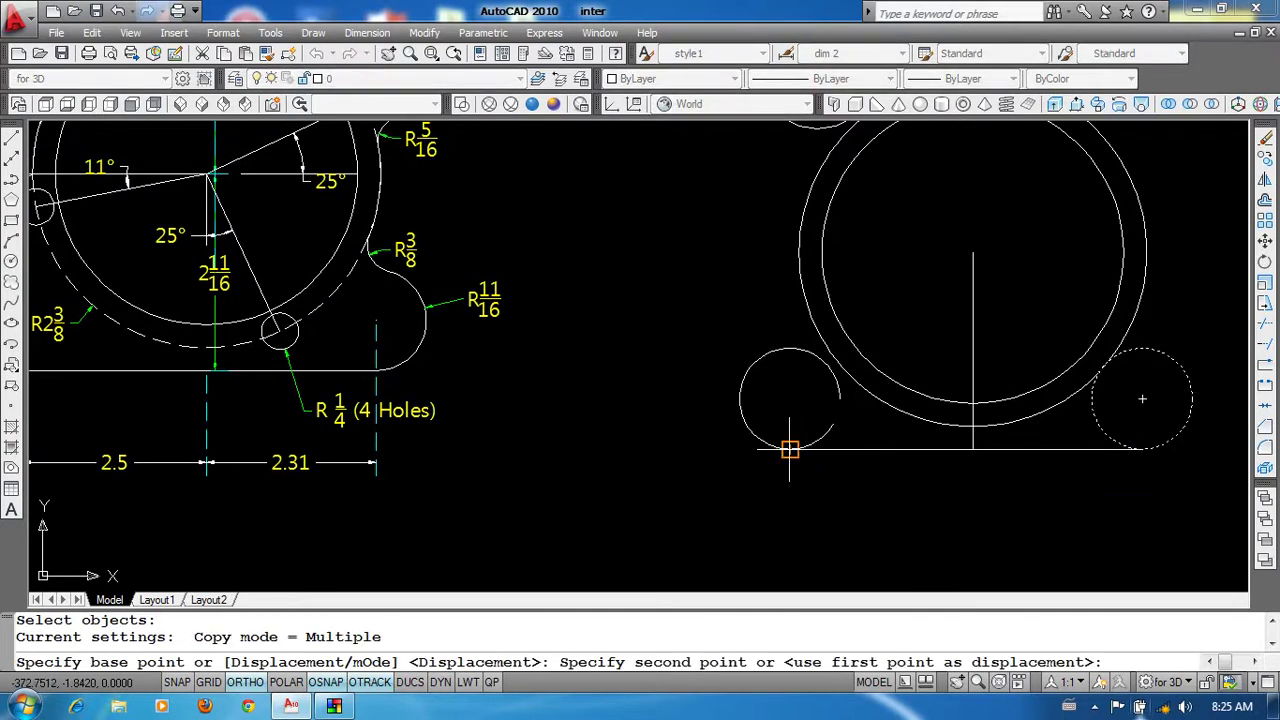
{"action": "left_click", "coordinate": [790, 449]}
{"action": "key", "text": "Return"}
Step: Erase the vertical centre line
{"action": "left_click", "coordinate": [995, 387]}
{"action": "left_click", "coordinate": [914, 294]}
{"action": "type", "text": "e"}
{"action": "key", "text": "Return"}
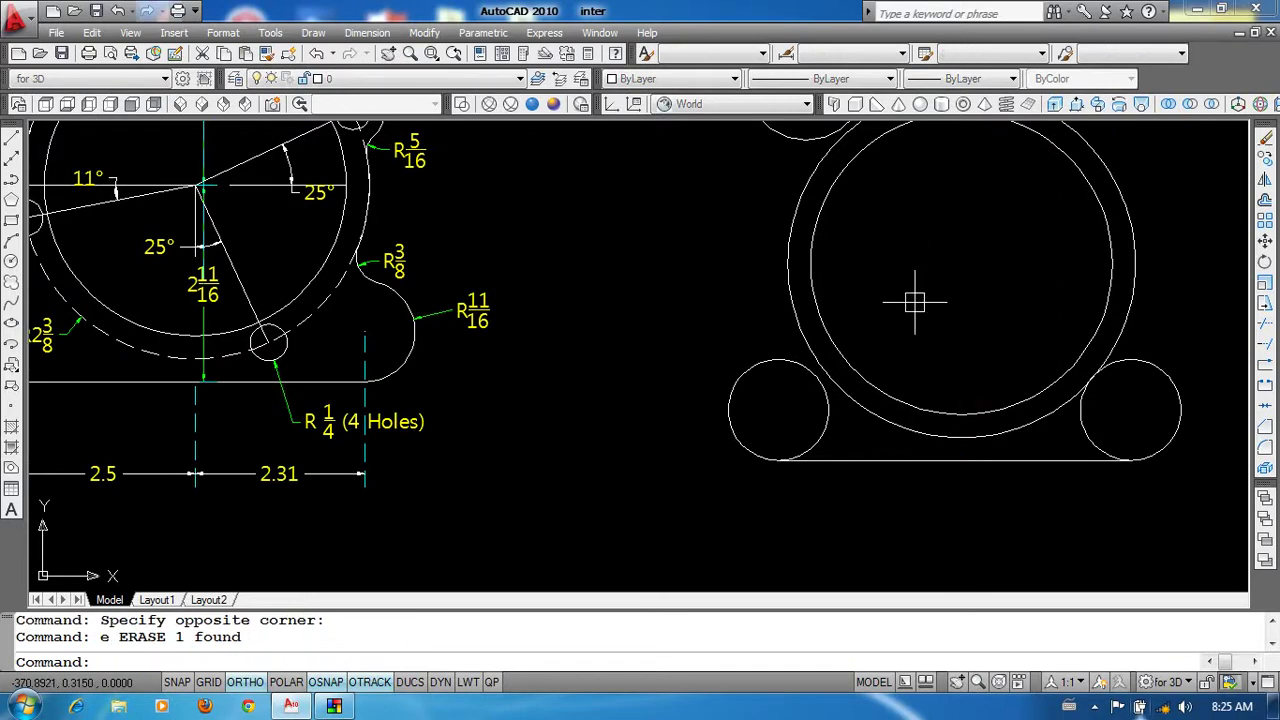
{"action": "scroll", "coordinate": [876, 430], "scroll_direction": "down", "scroll_amount": 2}
Step: Draw a horizontal guide line from the ring centre to the outer circle
{"action": "middle_click_drag", "start_coordinate": [915, 423], "coordinate": [900, 469]}
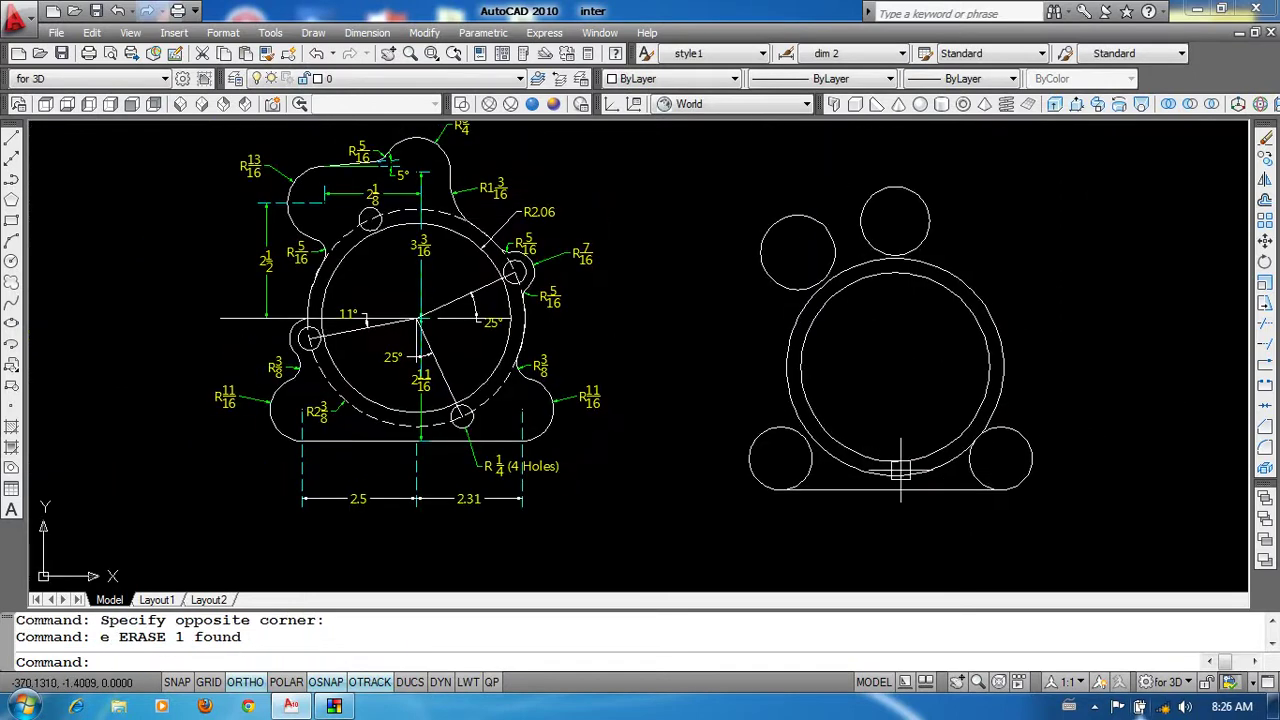
{"action": "scroll", "coordinate": [528, 340], "scroll_direction": "up", "scroll_amount": 2}
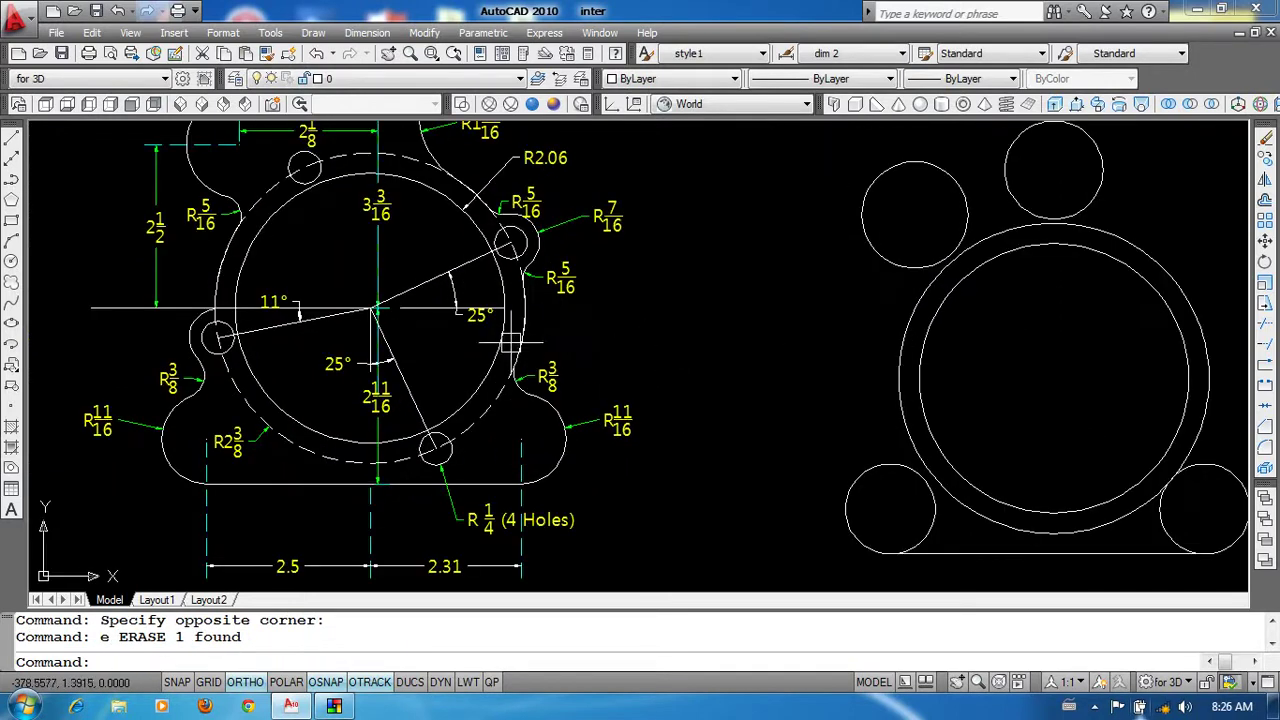
{"action": "scroll", "coordinate": [510, 342], "scroll_direction": "up", "scroll_amount": 2}
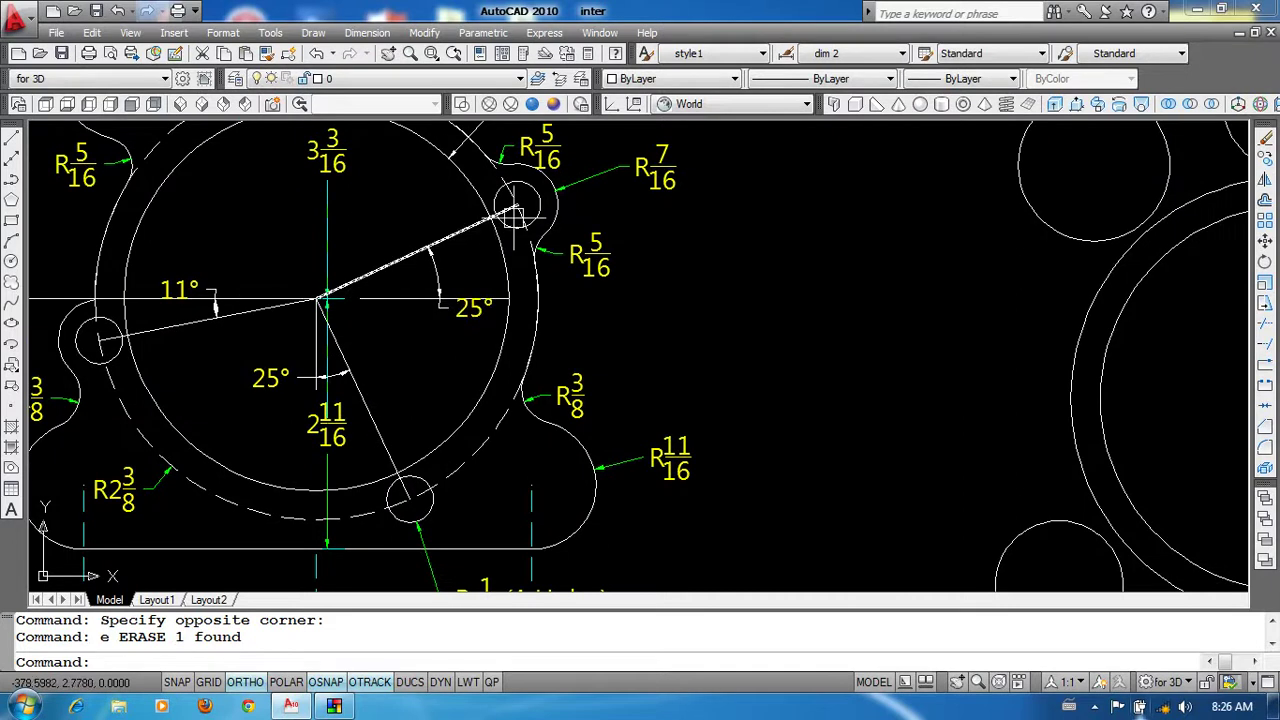
{"action": "scroll", "coordinate": [655, 344], "scroll_direction": "down", "scroll_amount": 2}
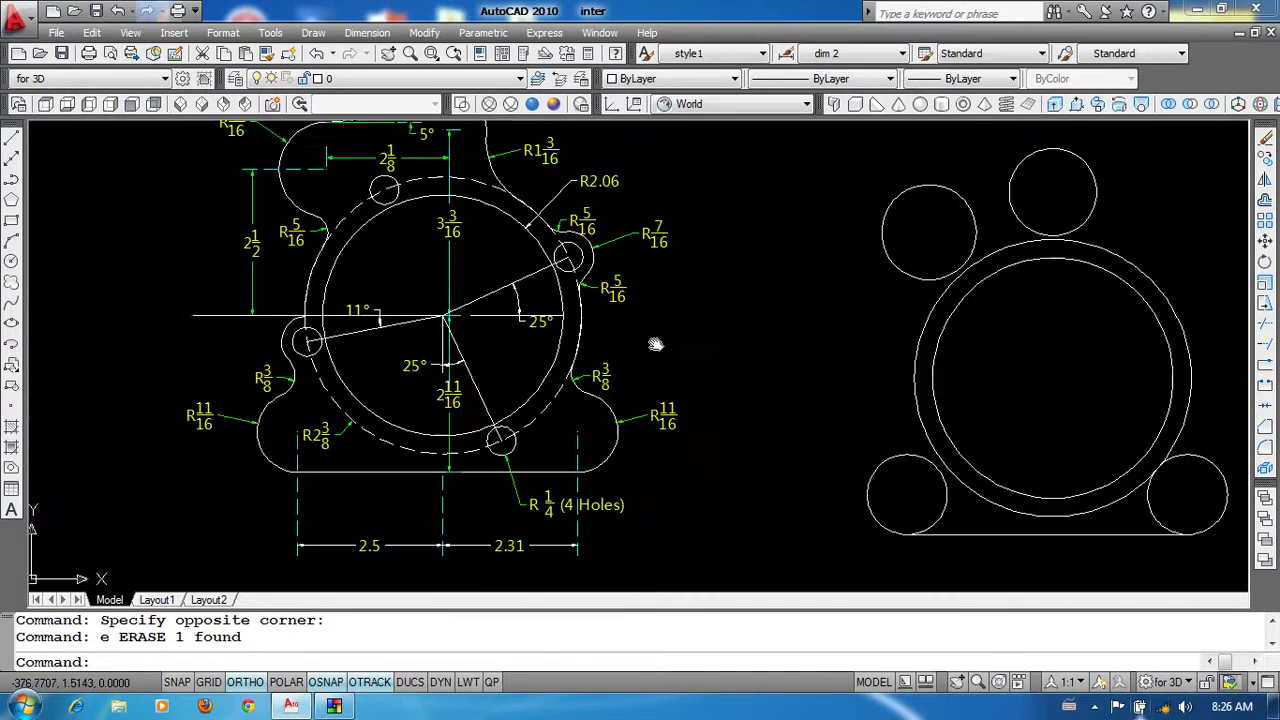
{"action": "type", "text": "l"}
{"action": "key", "text": "Return"}
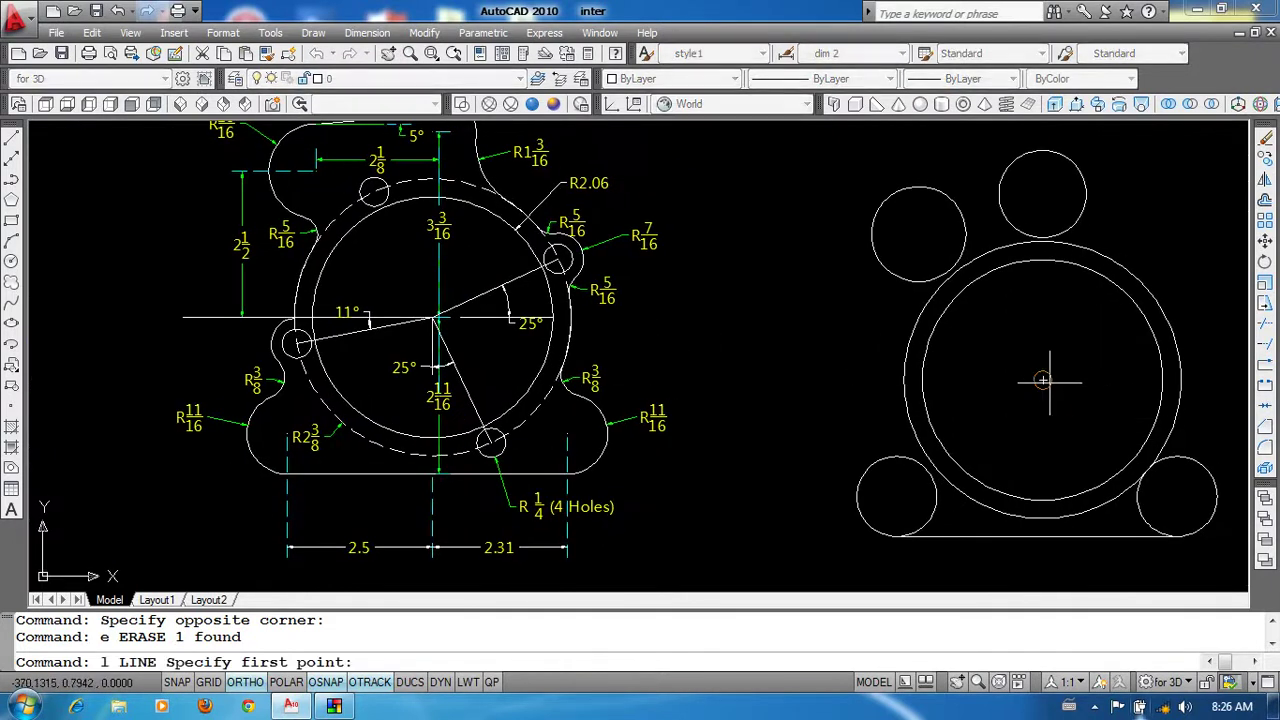
{"action": "left_click", "coordinate": [1042, 380]}
{"action": "left_click", "coordinate": [1180, 380]}
{"action": "key", "text": "Return"}
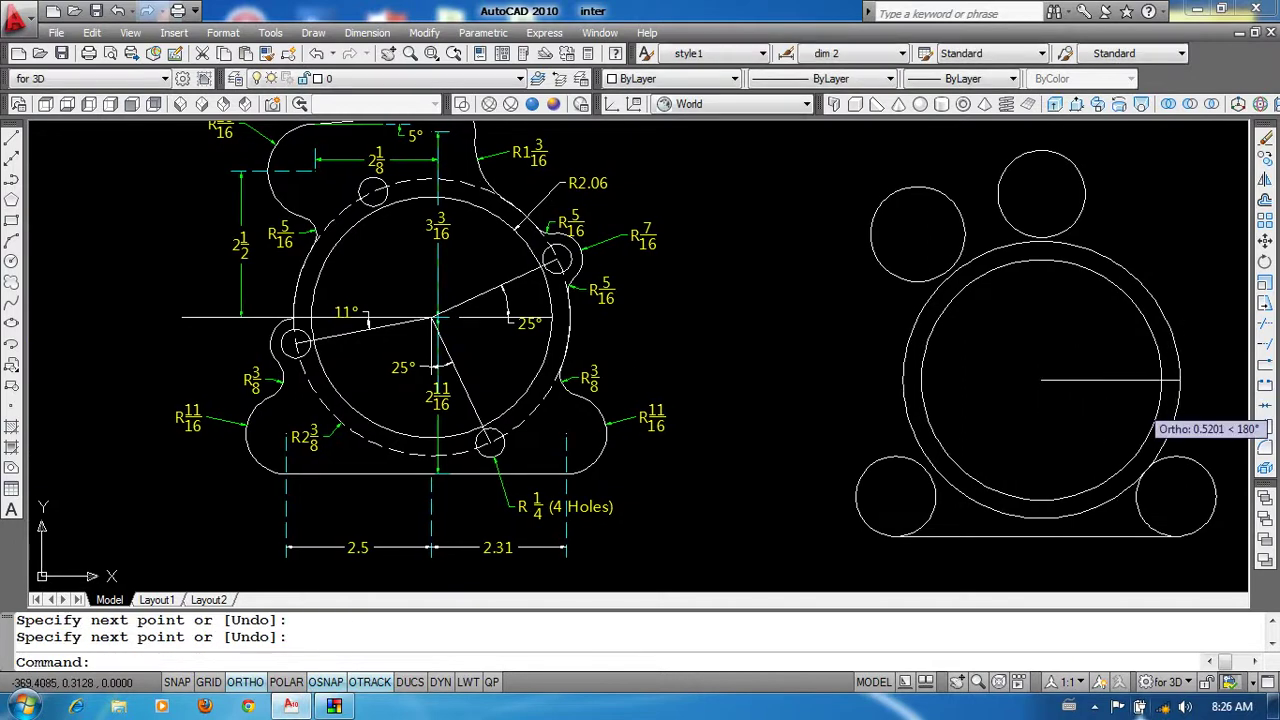
Step: Rotate the guide line 25° about the ring centre
{"action": "type", "text": "ro"}
{"action": "key", "text": "Return"}
{"action": "left_click", "coordinate": [1043, 417]}
{"action": "left_click", "coordinate": [1014, 343]}
{"action": "key", "text": "Return"}
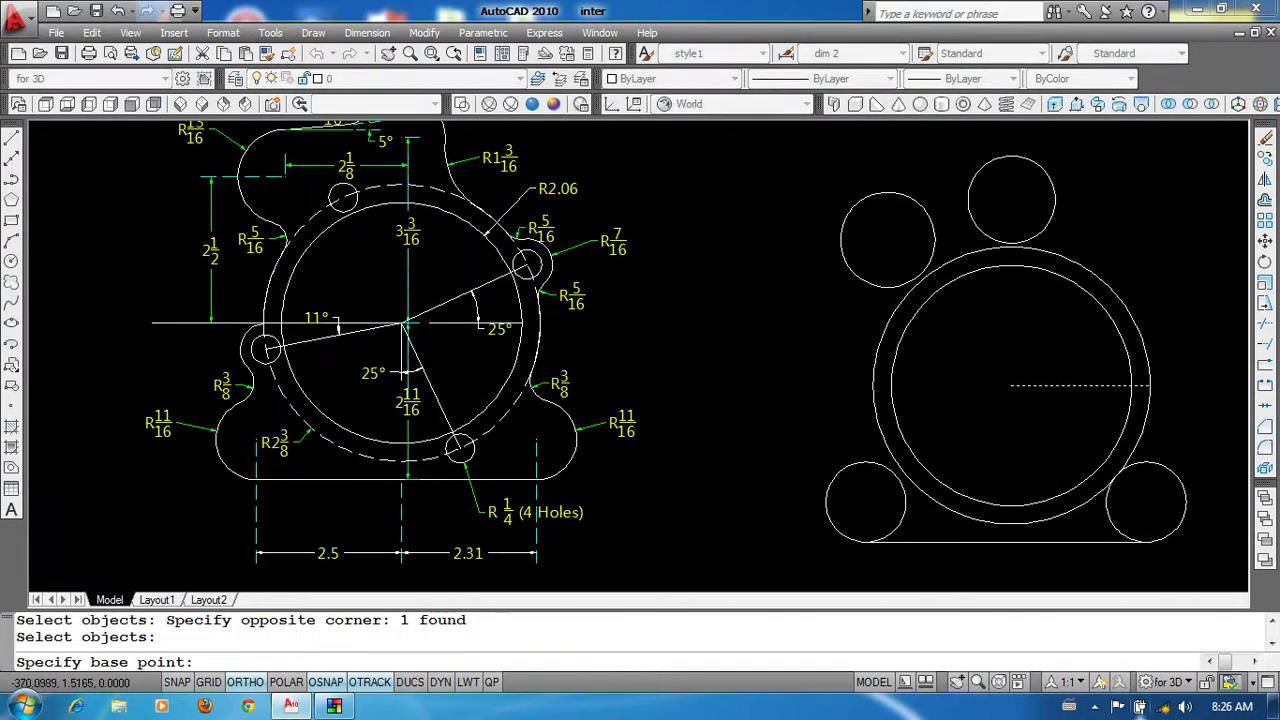
{"action": "scroll", "coordinate": [1122, 345], "scroll_direction": "up", "scroll_amount": 2}
{"action": "left_click", "coordinate": [963, 402]}
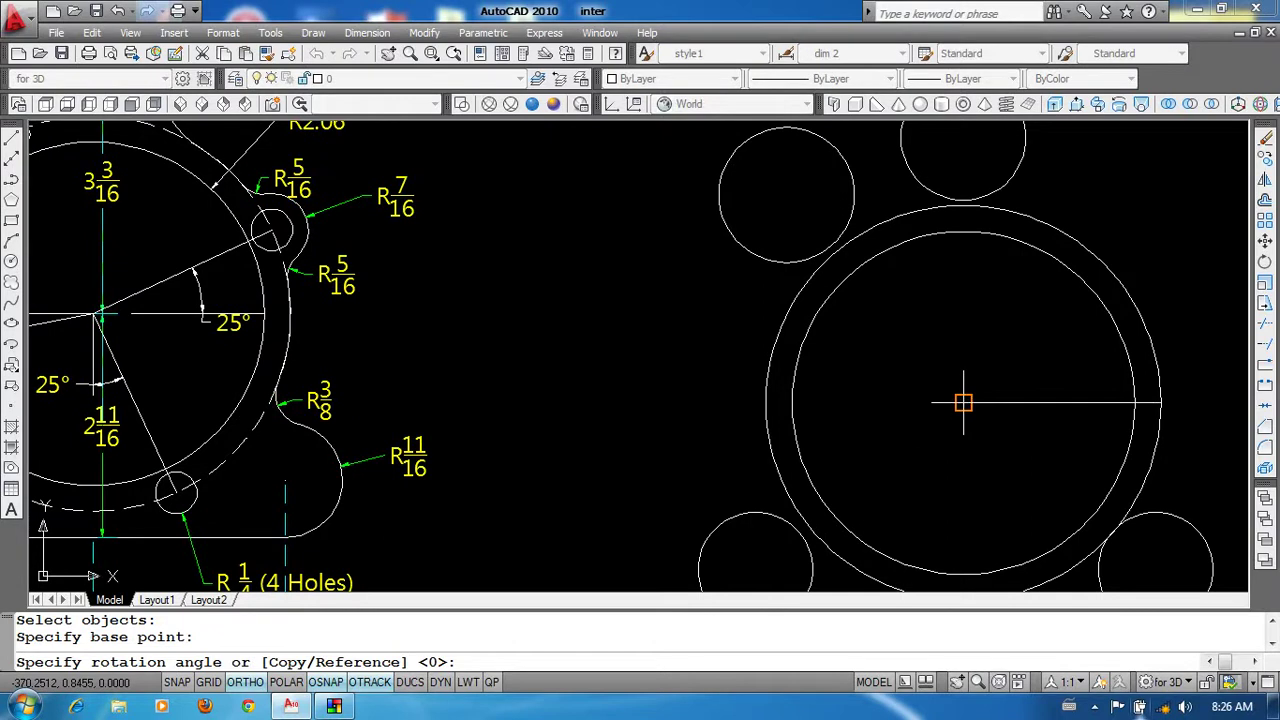
{"action": "type", "text": "2"}
{"action": "key", "text": "Return"}
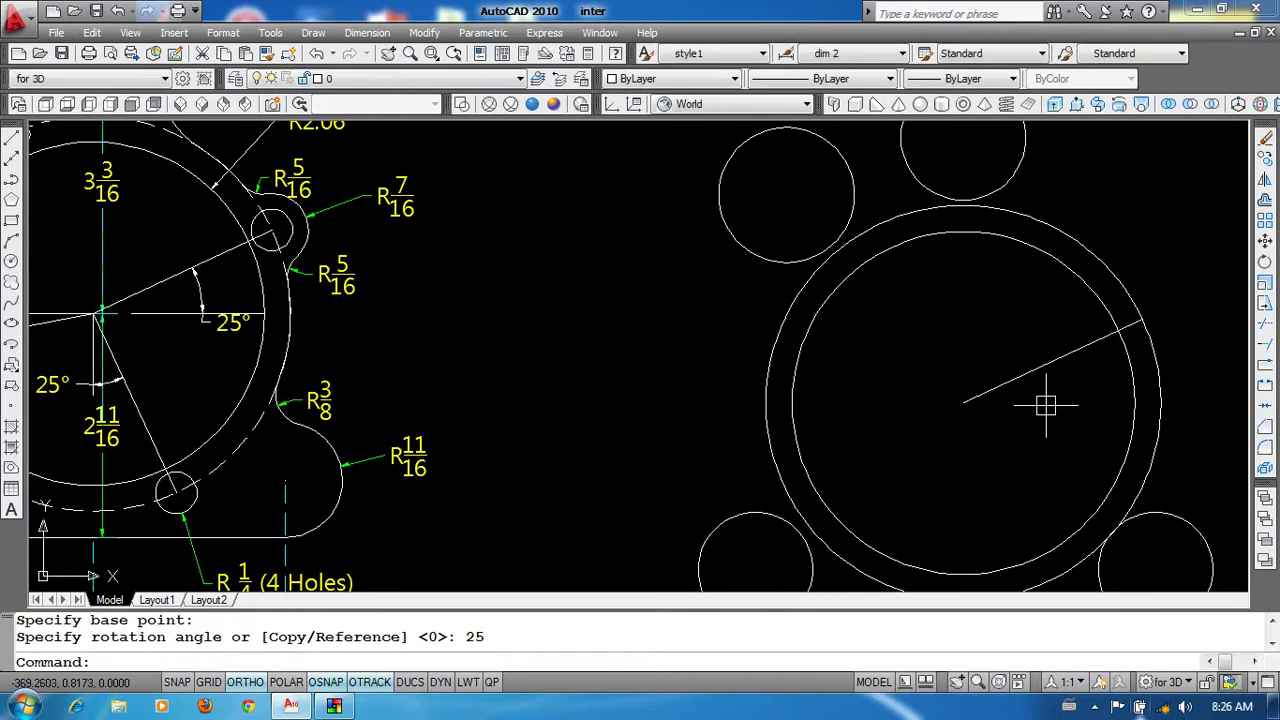
Step: Draw a 7/16-radius circle centred on the rotated line's end
{"action": "type", "text": "c"}
{"action": "key", "text": "Return"}
{"action": "left_click", "coordinate": [1142, 319]}
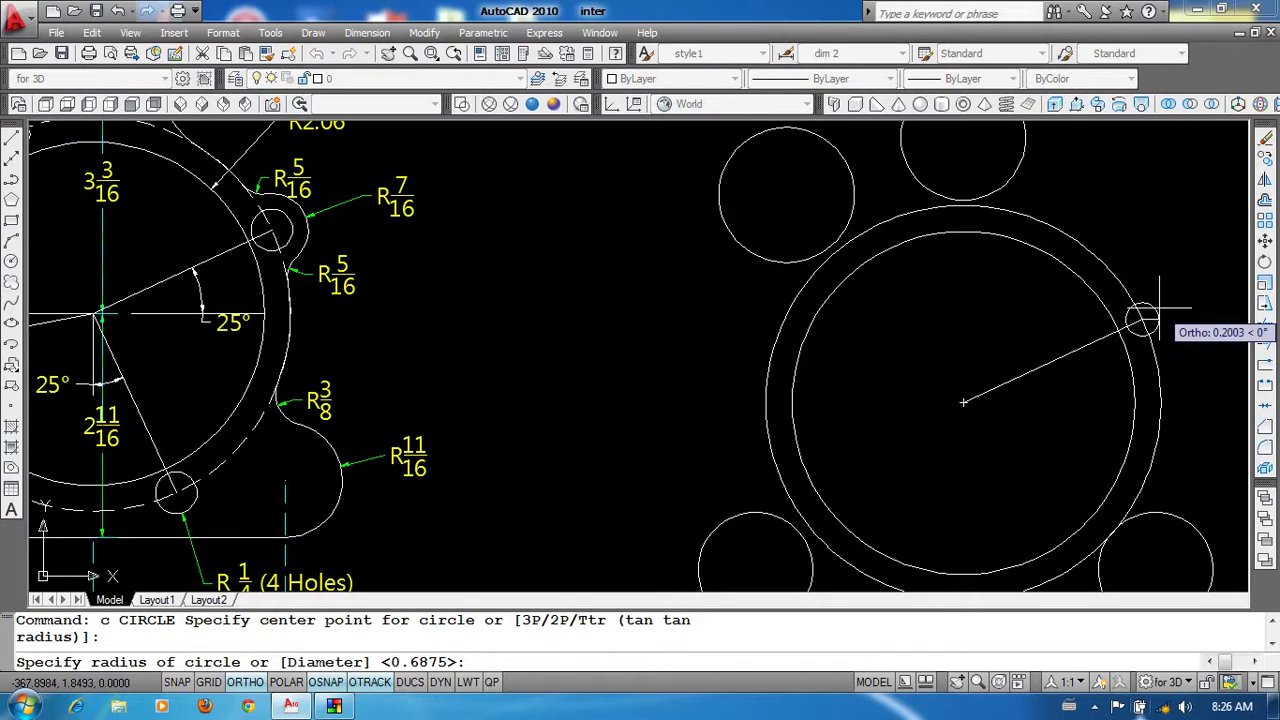
{"action": "type", "text": "7/16"}
{"action": "key", "text": "Return"}
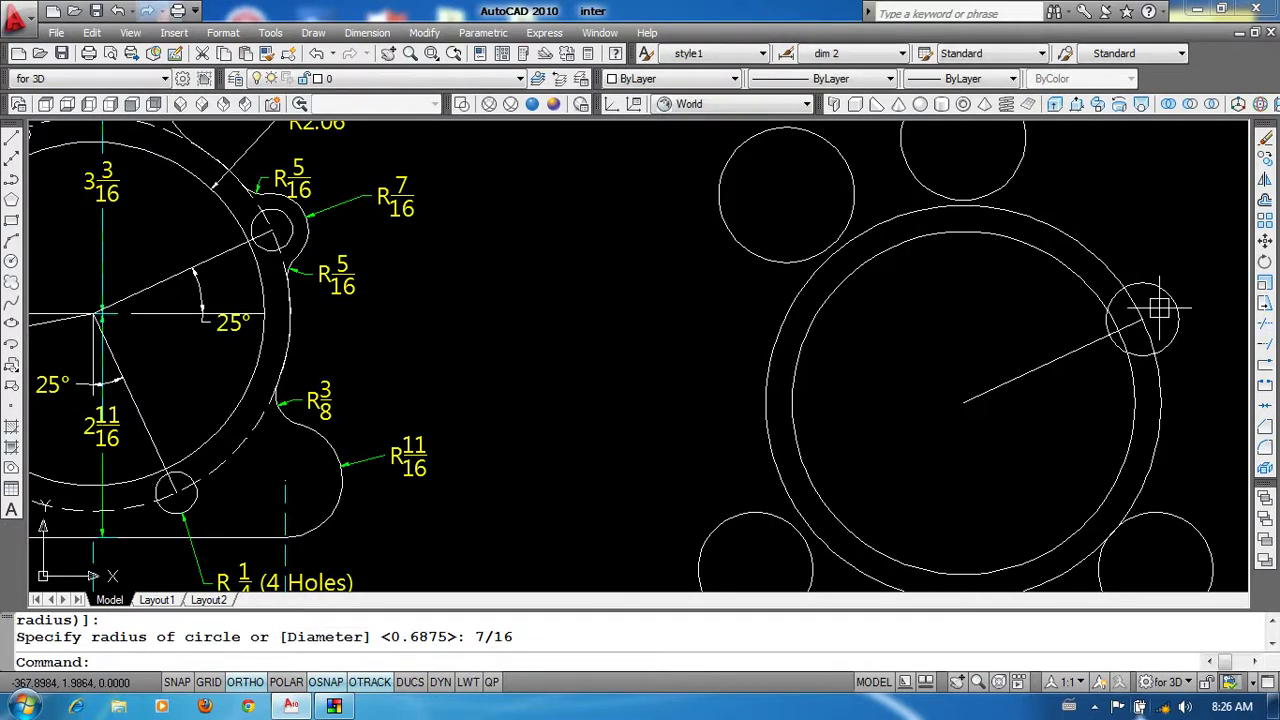
{"action": "middle_click_drag", "start_coordinate": [502, 314], "coordinate": [554, 326]}
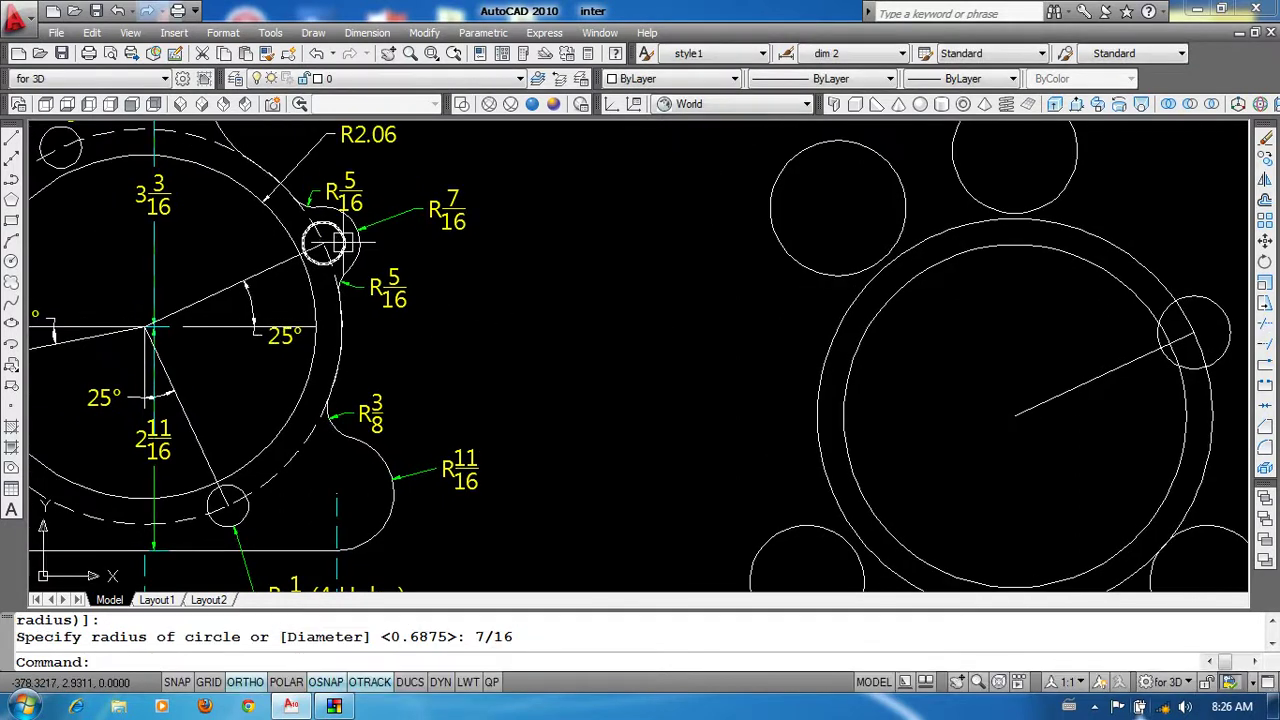
{"action": "middle_click_drag", "start_coordinate": [338, 242], "coordinate": [583, 242]}
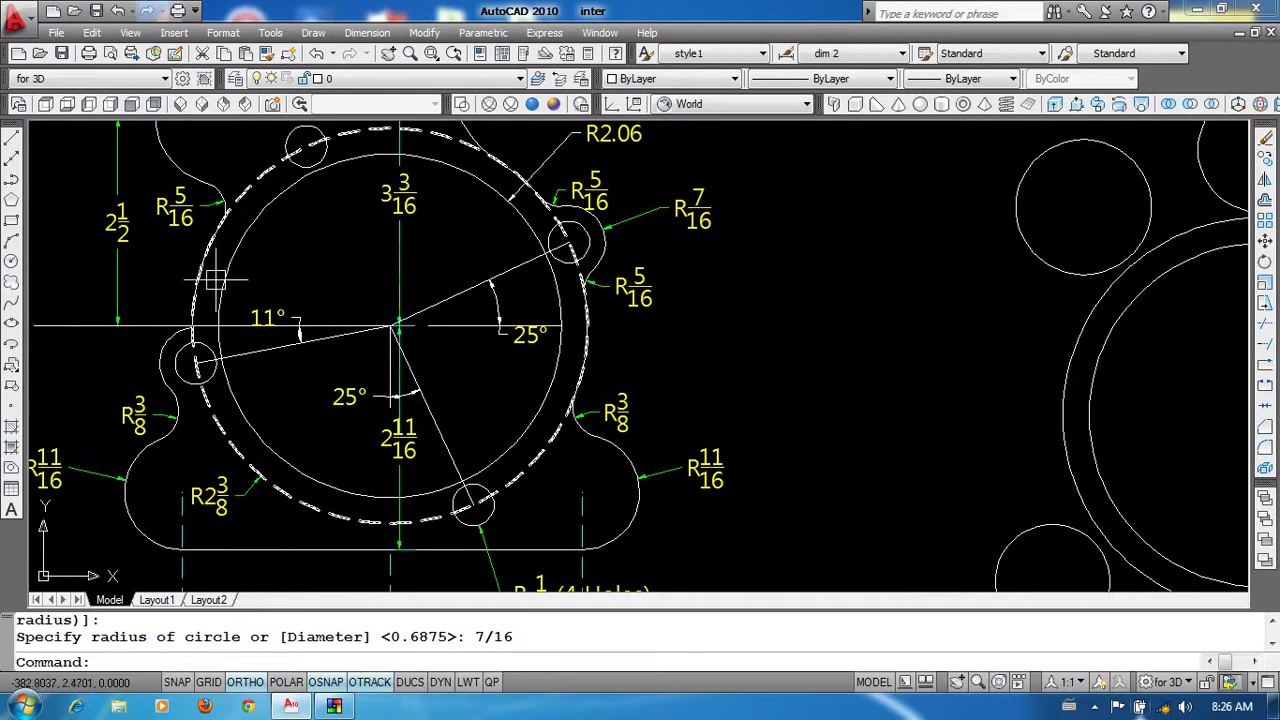
{"action": "mouse_move", "coordinate": [457, 520]}
{"action": "middle_mouse_down"}
{"action": "mouse_move", "coordinate": [471, 466]}
{"action": "mouse_move", "coordinate": [500, 482]}
{"action": "middle_mouse_up"}
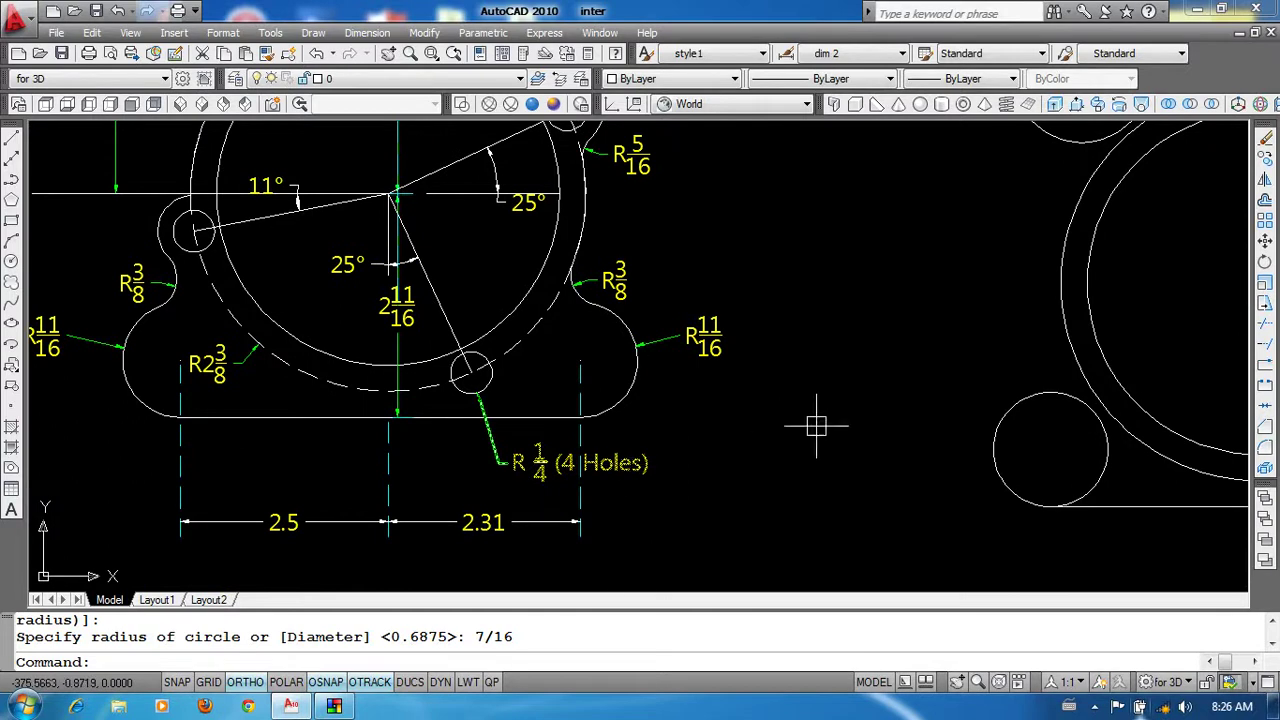
{"action": "middle_click_drag", "start_coordinate": [816, 426], "coordinate": [637, 434]}
{"action": "middle_click_drag", "start_coordinate": [926, 386], "coordinate": [580, 434]}
{"action": "middle_click_drag", "start_coordinate": [765, 296], "coordinate": [773, 342]}
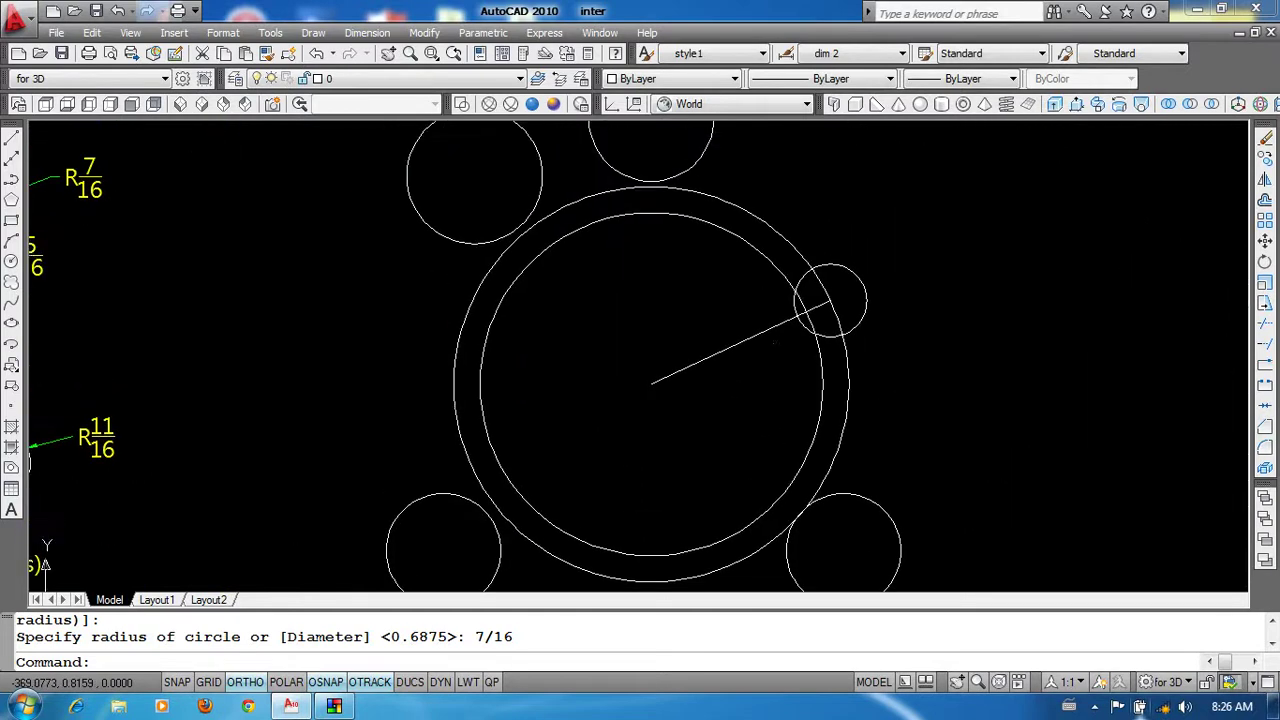
Step: Add a concentric 0.25-radius hole inside the 7/16 circle
{"action": "type", "text": "c"}
{"action": "key", "text": "Return"}
{"action": "left_click", "coordinate": [830, 299]}
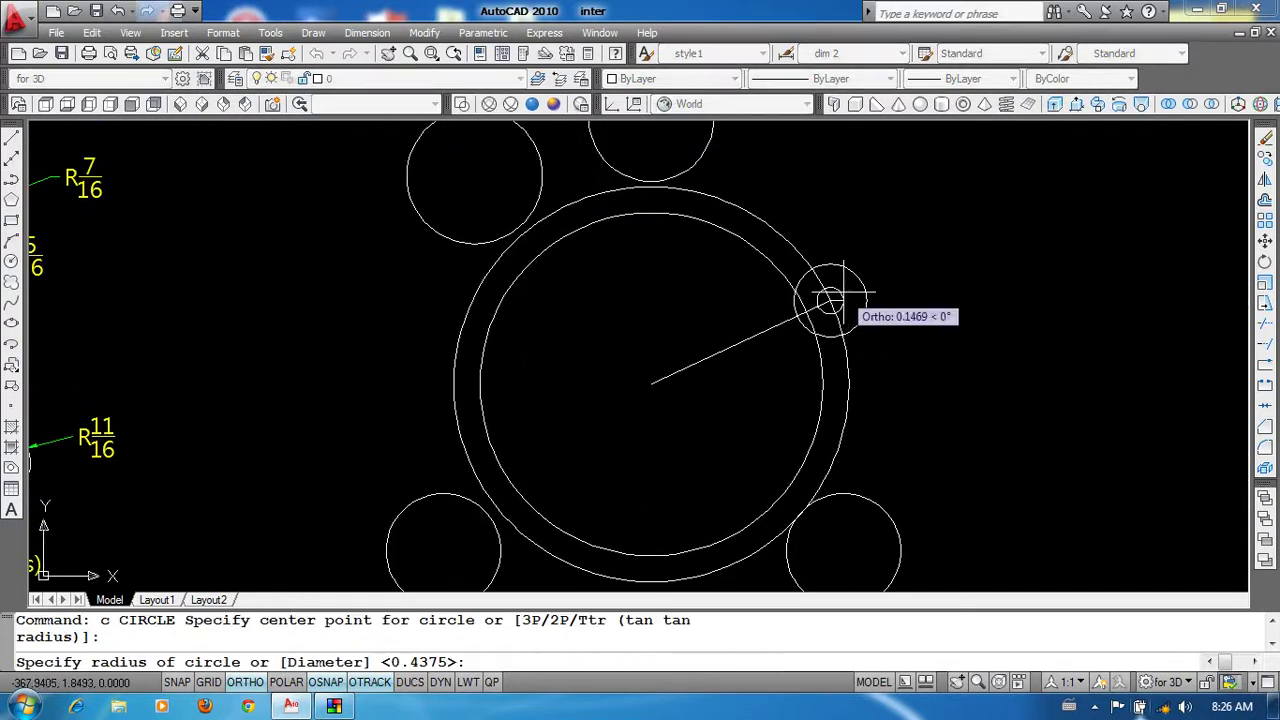
{"action": "scroll", "coordinate": [830, 299], "scroll_direction": "up", "scroll_amount": 4}
{"action": "key", "text": "Escape"}
{"action": "key", "text": "Return"}
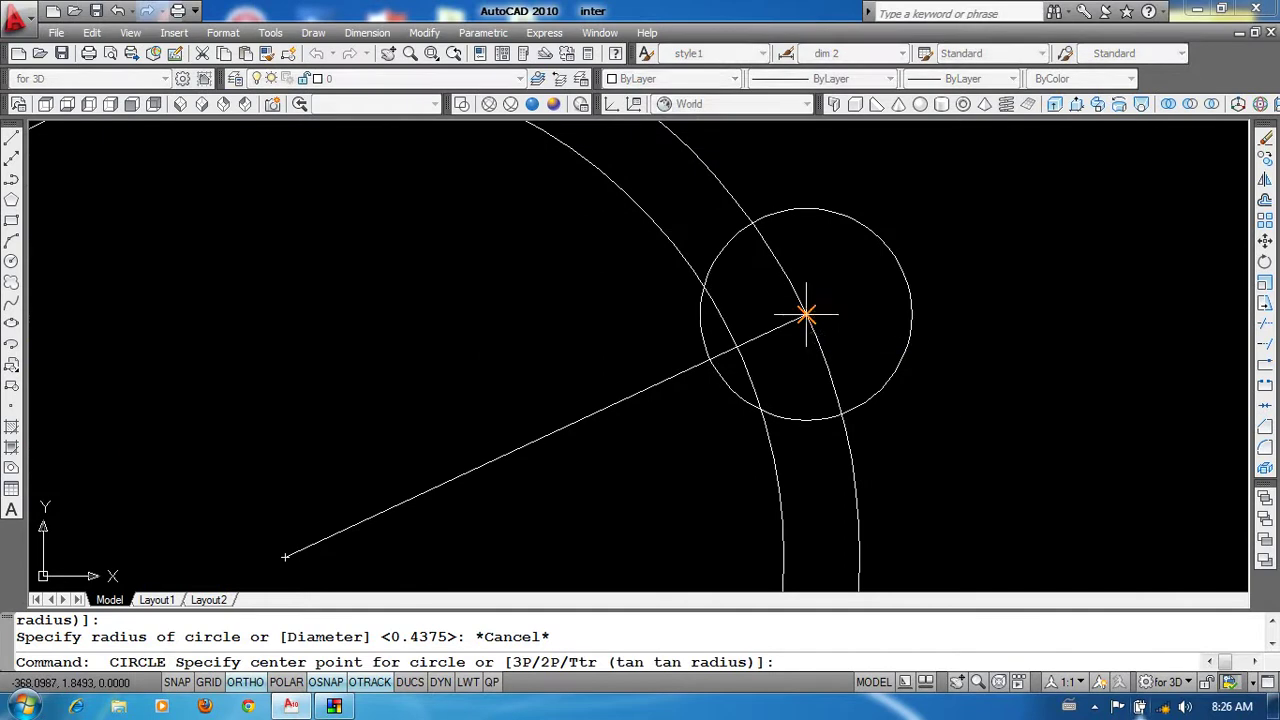
{"action": "left_click", "coordinate": [806, 315]}
{"action": "type", "text": ".25"}
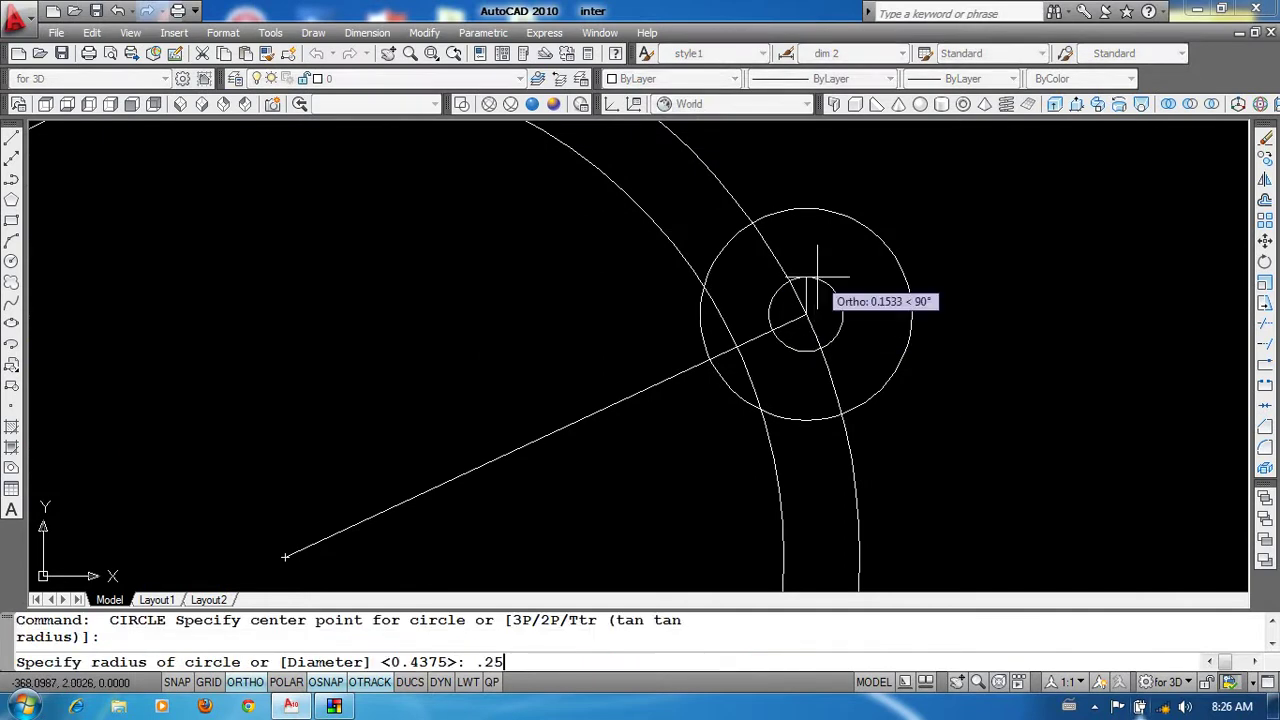
{"action": "key", "text": "Return"}
{"action": "scroll", "coordinate": [777, 366], "scroll_direction": "down", "scroll_amount": 3}
Step: Erase the angled guide line
{"action": "left_click", "coordinate": [731, 328]}
{"action": "left_click", "coordinate": [650, 418]}
{"action": "type", "text": "e"}
{"action": "key", "text": "Return"}
{"action": "scroll", "coordinate": [709, 331], "scroll_direction": "down", "scroll_amount": 2}
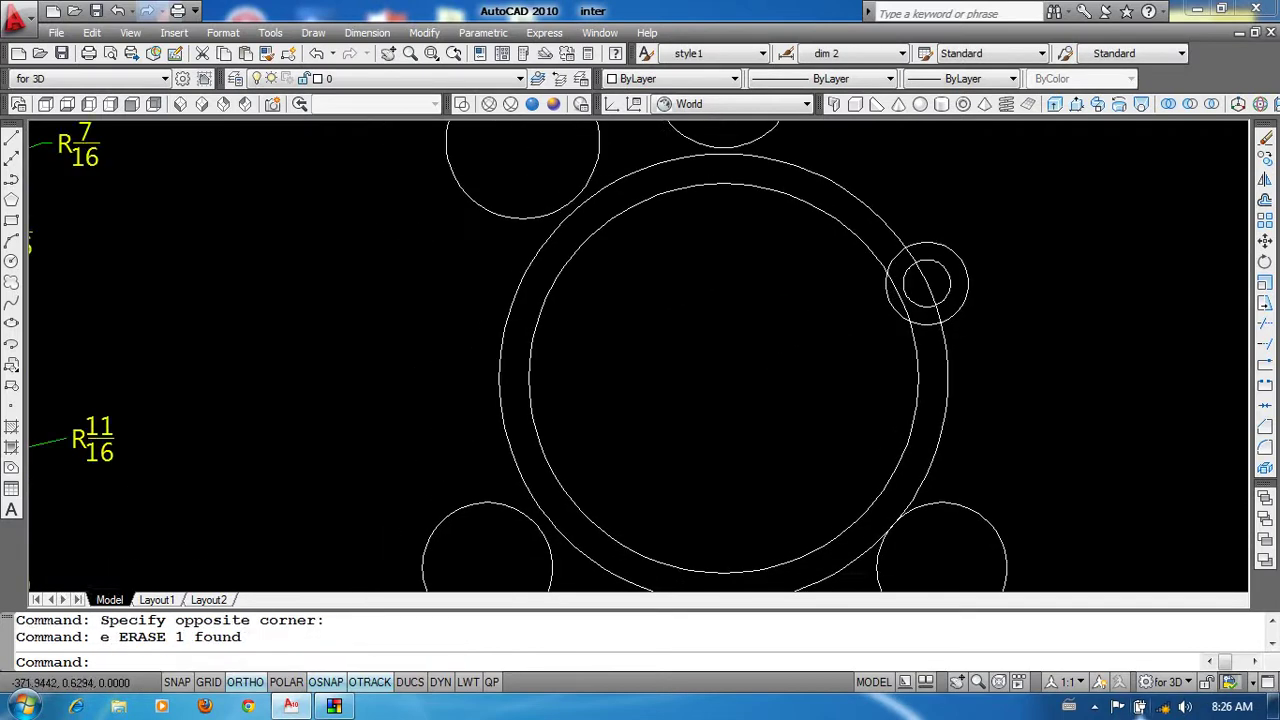
{"action": "scroll", "coordinate": [515, 430], "scroll_direction": "down", "scroll_amount": 2}
{"action": "scroll", "coordinate": [301, 410], "scroll_direction": "up", "scroll_amount": 2}
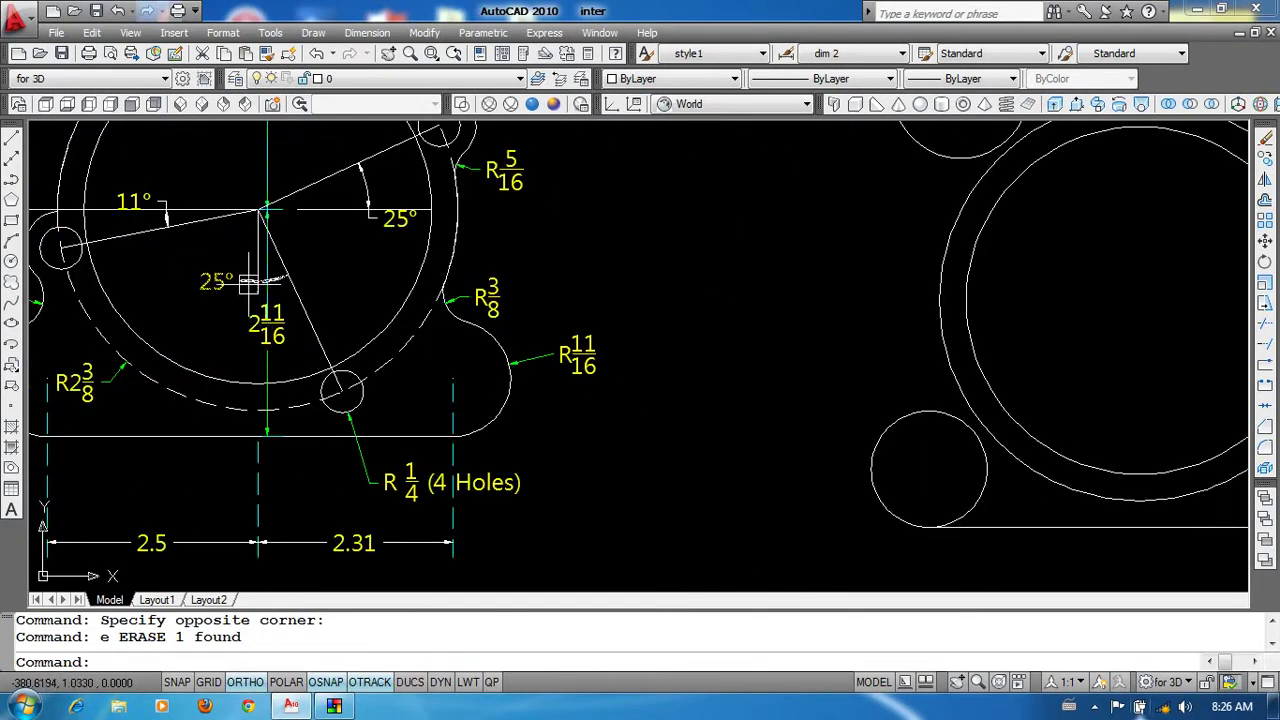
Step: Draw a vertical guide line from the ring's centre downward and rotate it 25° about the centre
{"action": "type", "text": "l"}
{"action": "key", "text": "Return"}
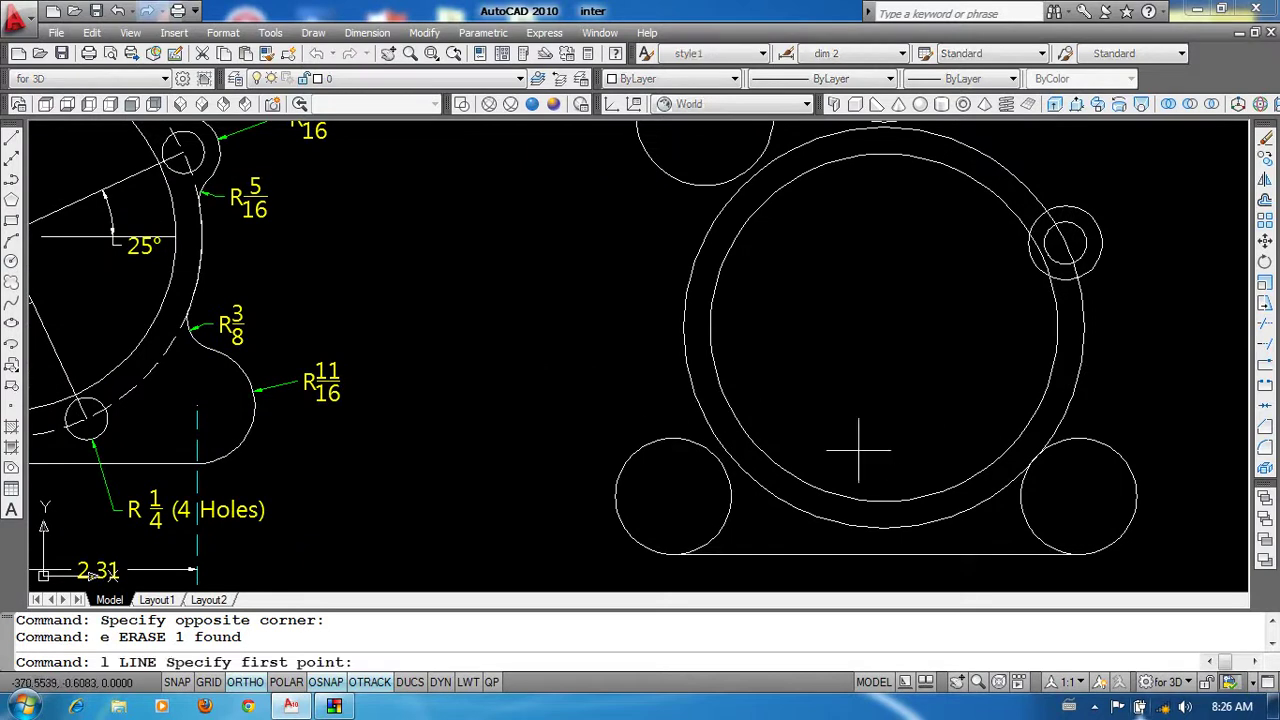
{"action": "left_click", "coordinate": [886, 326]}
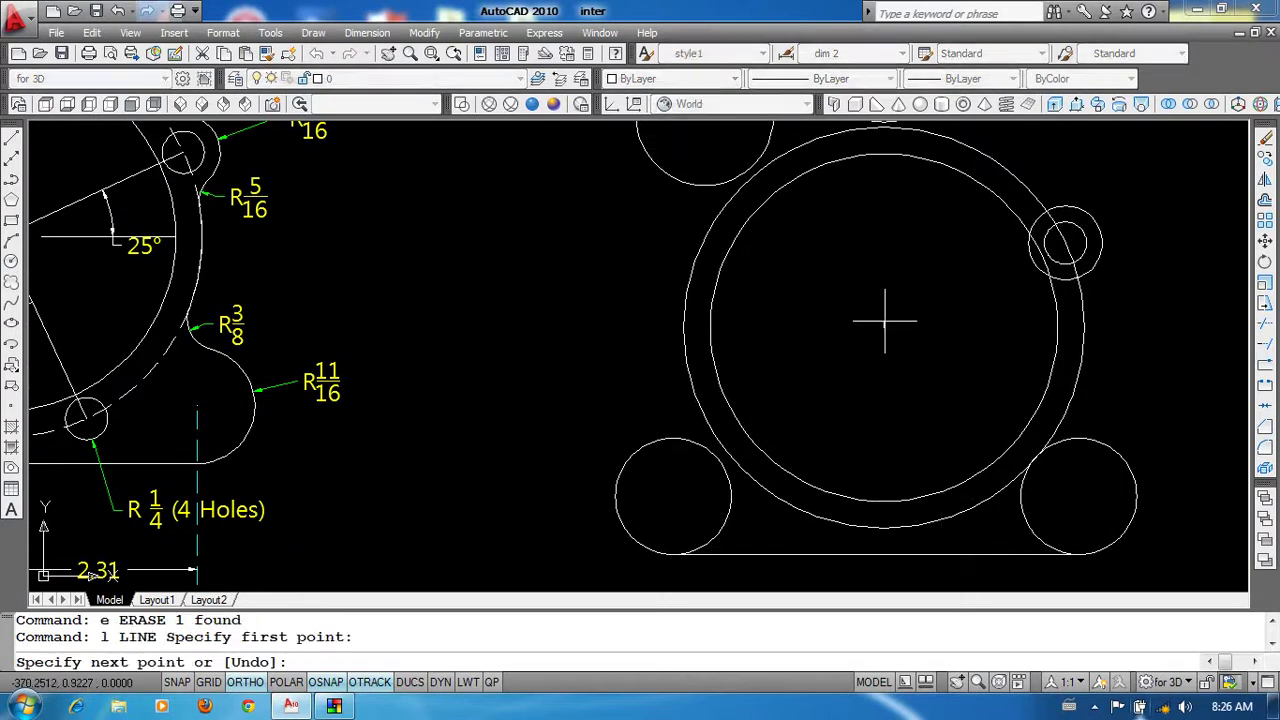
{"action": "left_click", "coordinate": [884, 528]}
{"action": "key", "text": "Return"}
{"action": "type", "text": "o"}
{"action": "key", "text": "Return"}
{"action": "left_click", "coordinate": [960, 380]}
{"action": "left_click", "coordinate": [834, 400]}
{"action": "key", "text": "Return"}
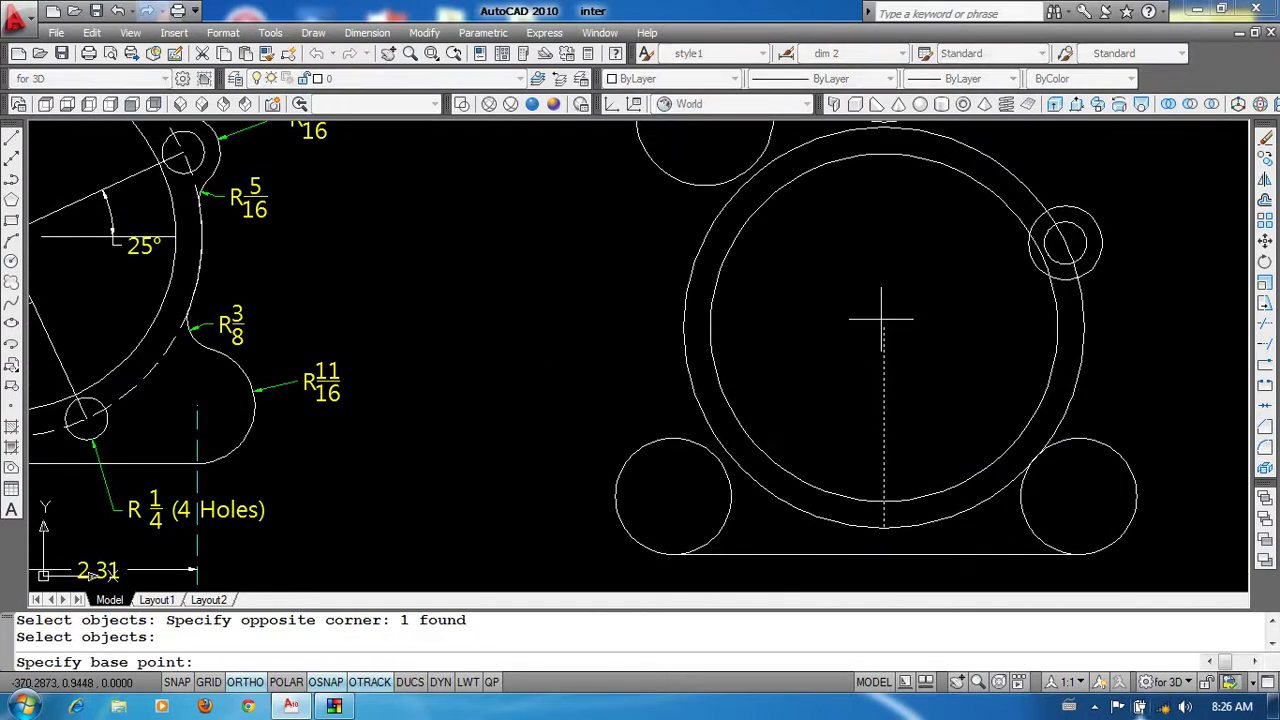
{"action": "left_click", "coordinate": [884, 326]}
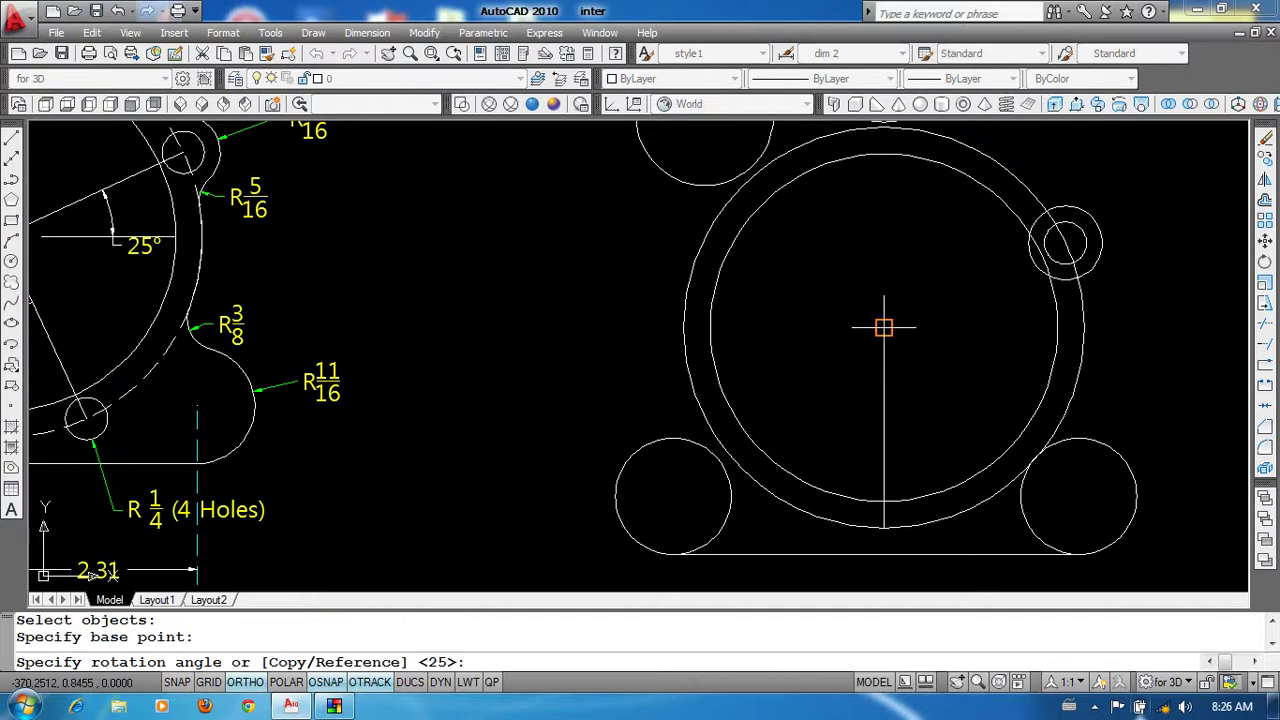
{"action": "type", "text": "25"}
{"action": "key", "text": "Return"}
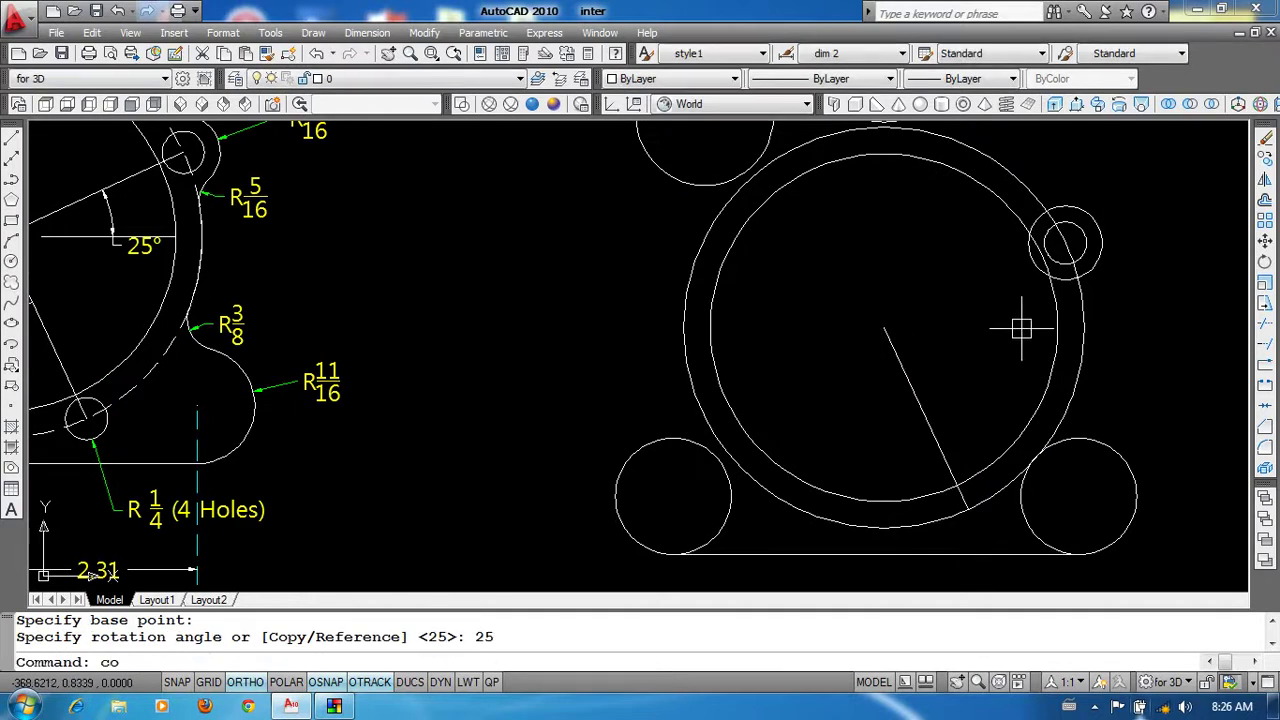
Step: Copy the small 1/4 hole circle to the guide line's lower end on the ring
{"action": "key", "text": "Return"}
{"action": "scroll", "coordinate": [1081, 248], "scroll_direction": "up", "scroll_amount": 2}
{"action": "left_click", "coordinate": [1079, 240]}
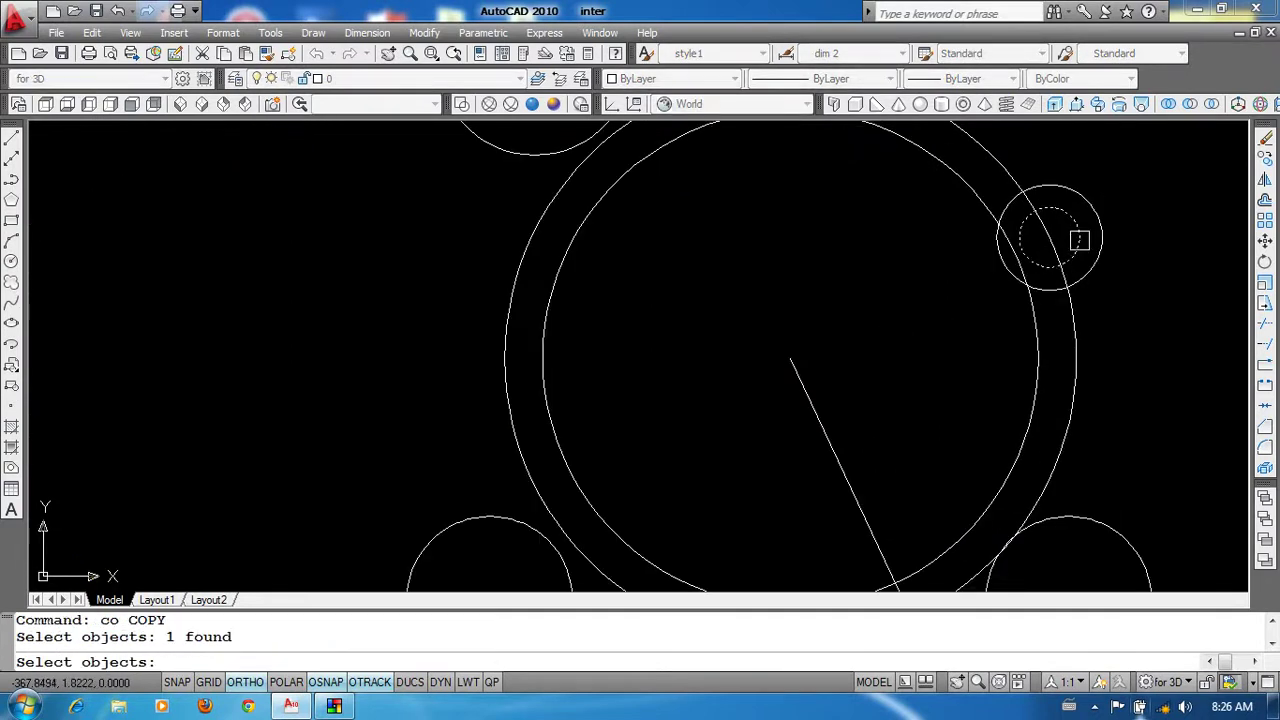
{"action": "key", "text": "Return"}
{"action": "left_click", "coordinate": [1049, 237]}
{"action": "middle_click_drag", "start_coordinate": [940, 560], "coordinate": [950, 395]}
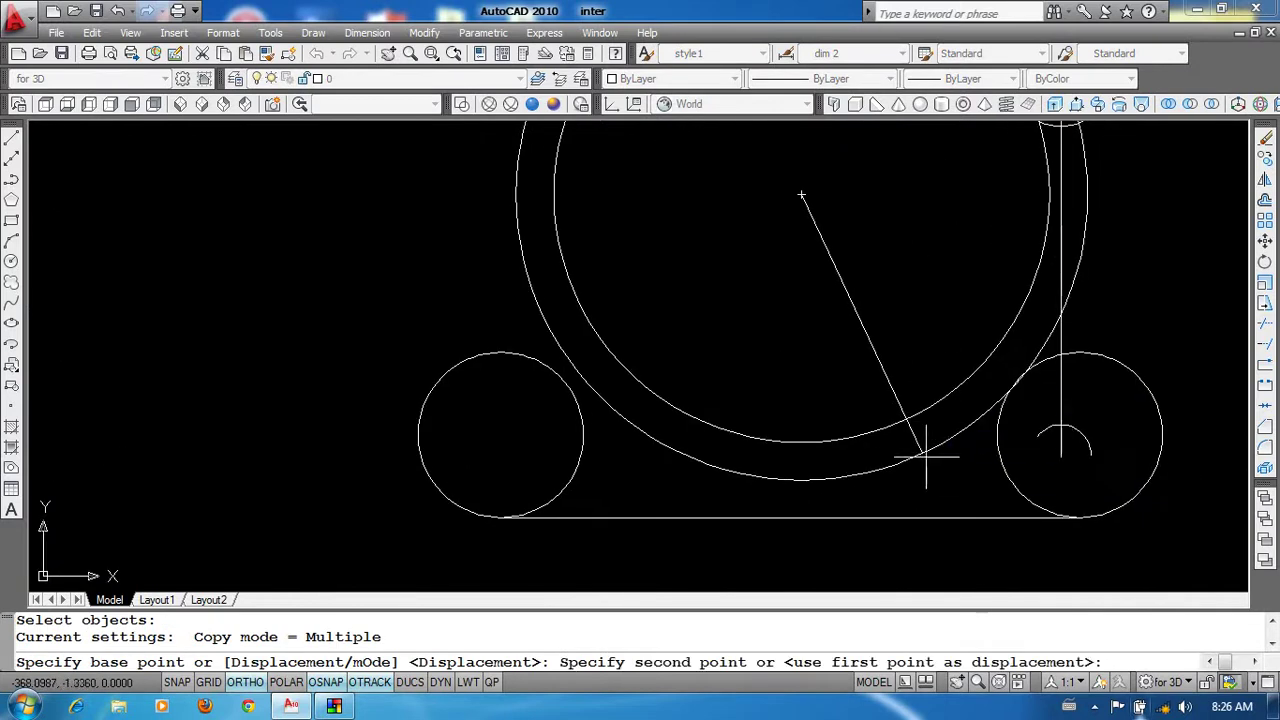
{"action": "left_click", "coordinate": [922, 452]}
{"action": "key", "text": "Return"}
{"action": "scroll", "coordinate": [1078, 422], "scroll_direction": "down", "scroll_amount": 4}
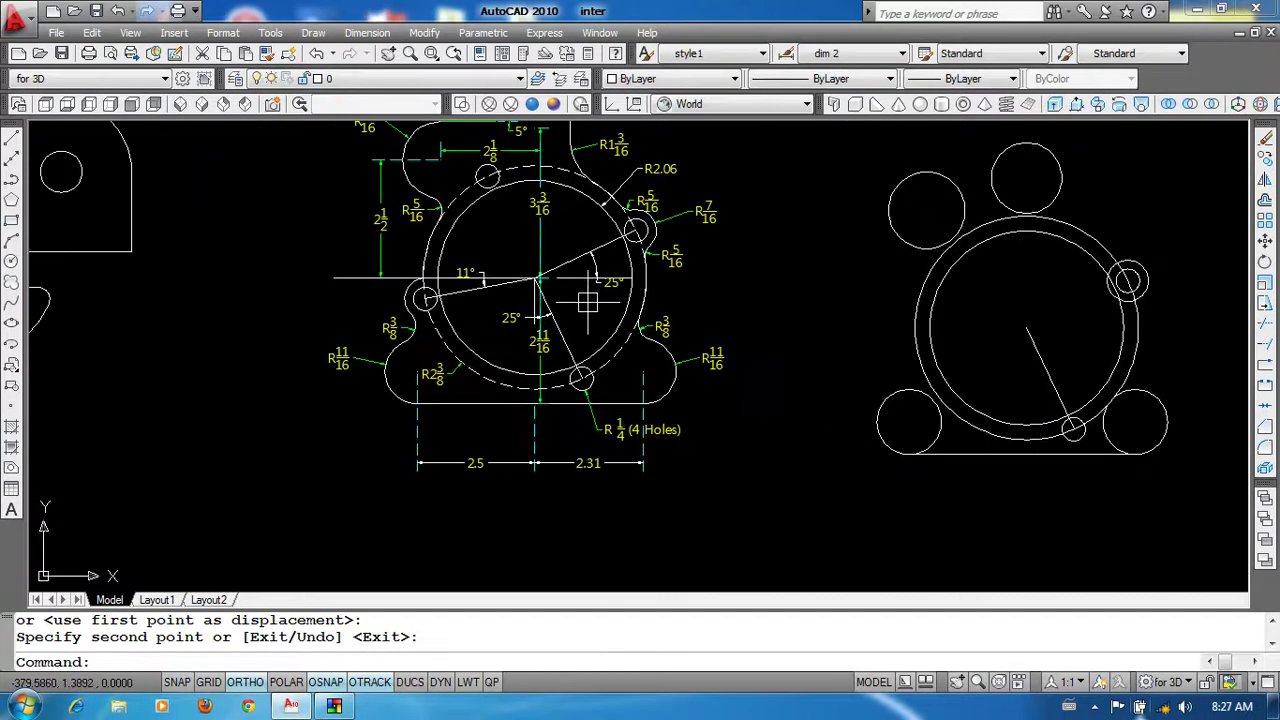
{"action": "scroll", "coordinate": [623, 363], "scroll_direction": "up", "scroll_amount": 1}
Step: In the reference drawing, extend the angled line up-left to the circle with EX
{"action": "scroll", "coordinate": [612, 380], "scroll_direction": "up", "scroll_amount": 2}
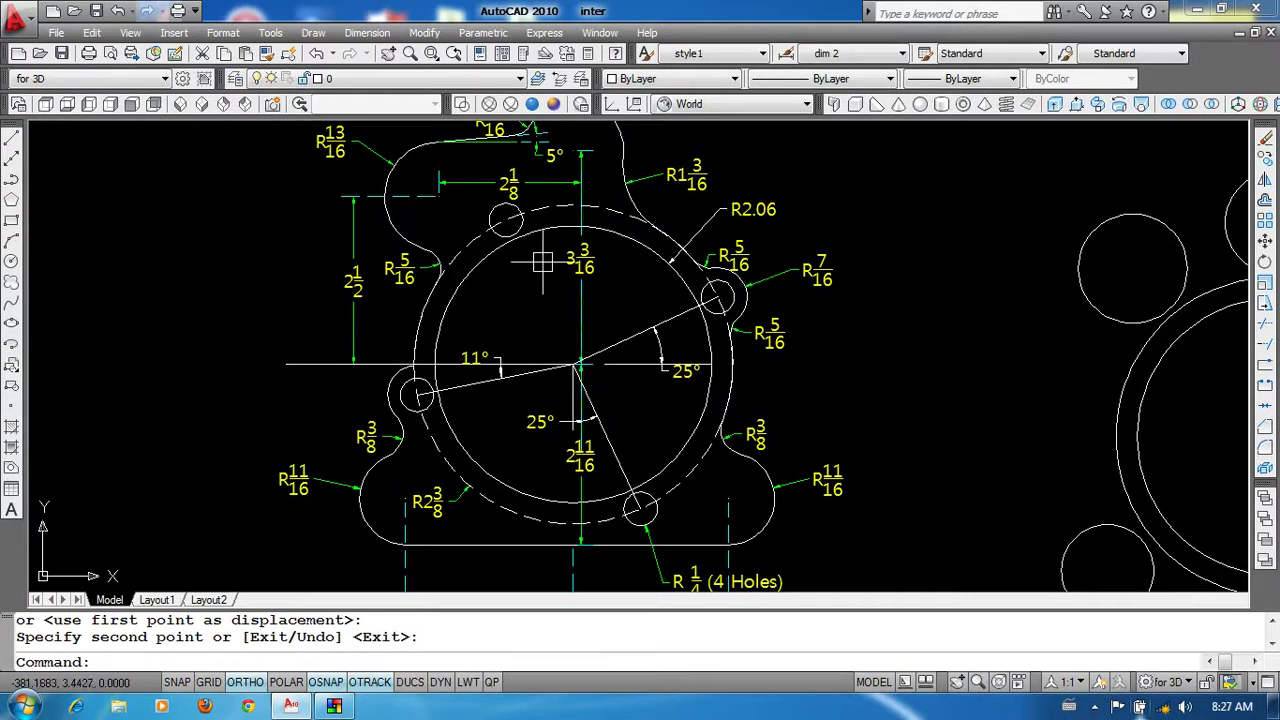
{"action": "middle_click_drag", "start_coordinate": [576, 330], "coordinate": [584, 348]}
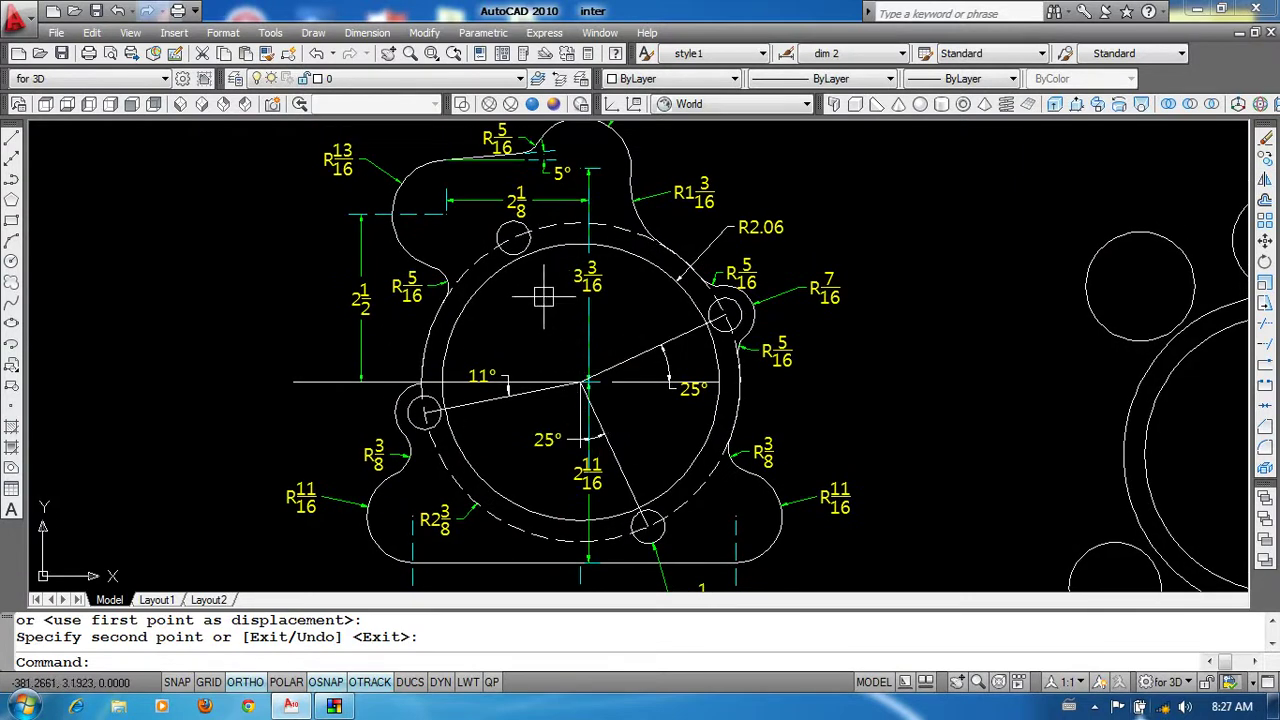
{"action": "middle_click_drag", "start_coordinate": [583, 405], "coordinate": [588, 411]}
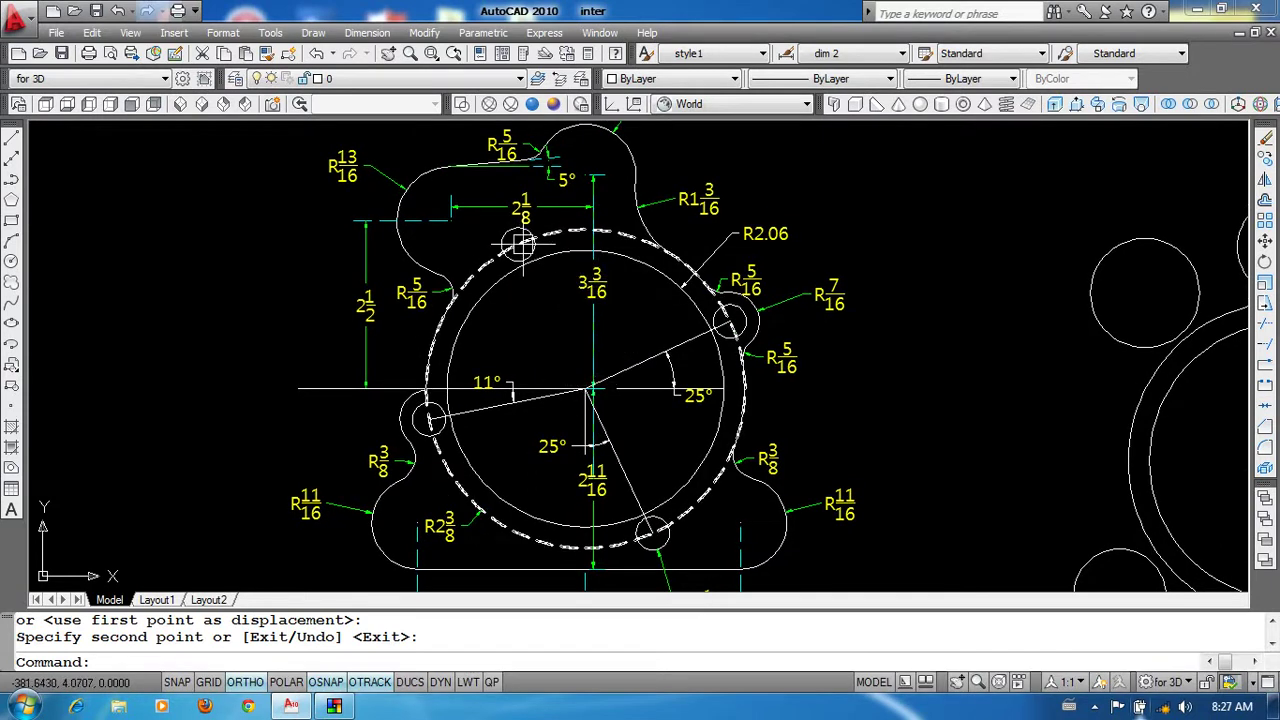
{"action": "scroll", "coordinate": [600, 423], "scroll_direction": "up", "scroll_amount": 2}
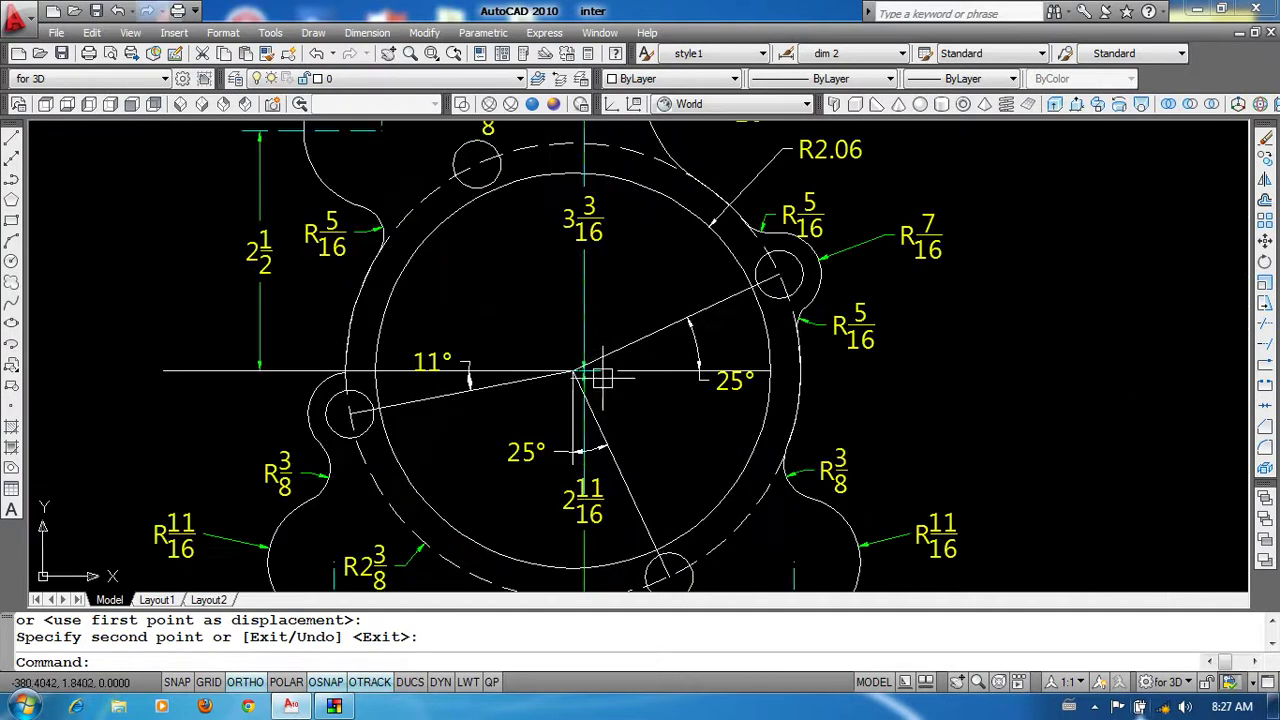
{"action": "type", "text": "ex"}
{"action": "key", "text": "Return"}
{"action": "key", "text": "Return"}
{"action": "left_click", "coordinate": [589, 400]}
{"action": "key", "text": "Return"}
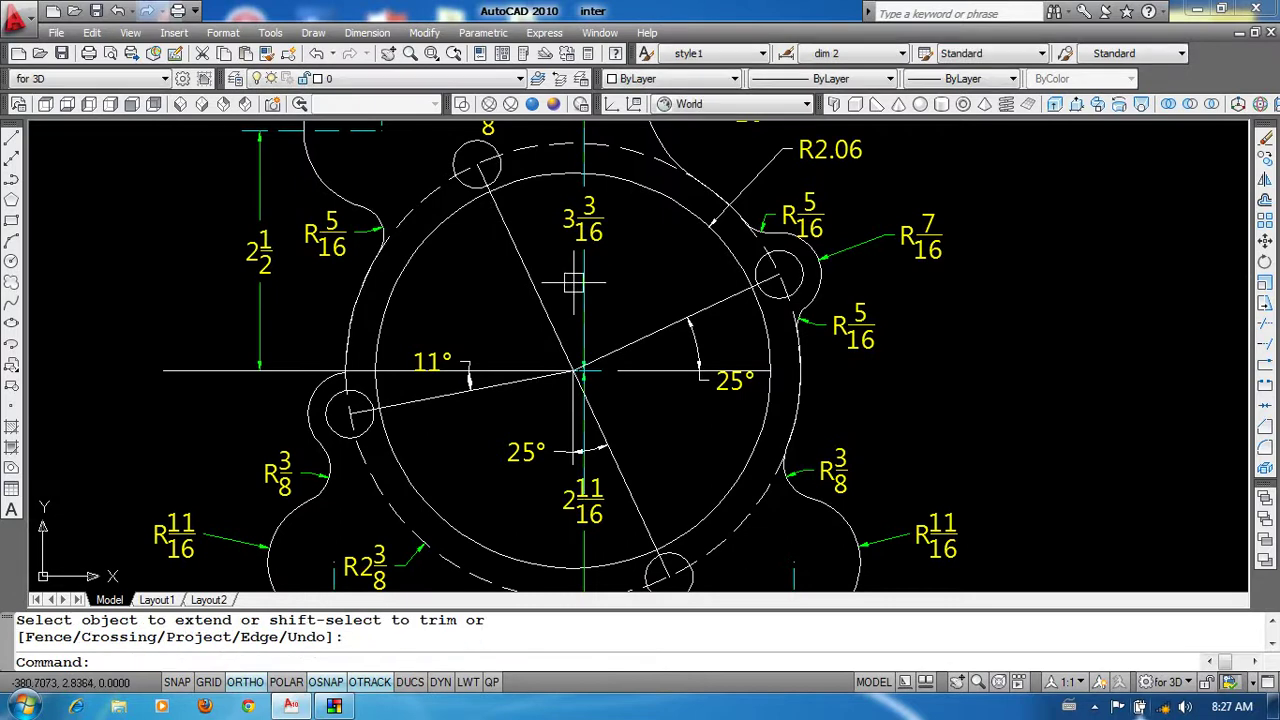
Step: Extend the new ring's angled guide line through the centre to the outer circle
{"action": "scroll", "coordinate": [595, 319], "scroll_direction": "down", "scroll_amount": 2}
{"action": "mouse_move", "coordinate": [542, 329]}
{"action": "middle_mouse_down"}
{"action": "mouse_move", "coordinate": [465, 298]}
{"action": "mouse_move", "coordinate": [239, 279]}
{"action": "middle_mouse_up"}
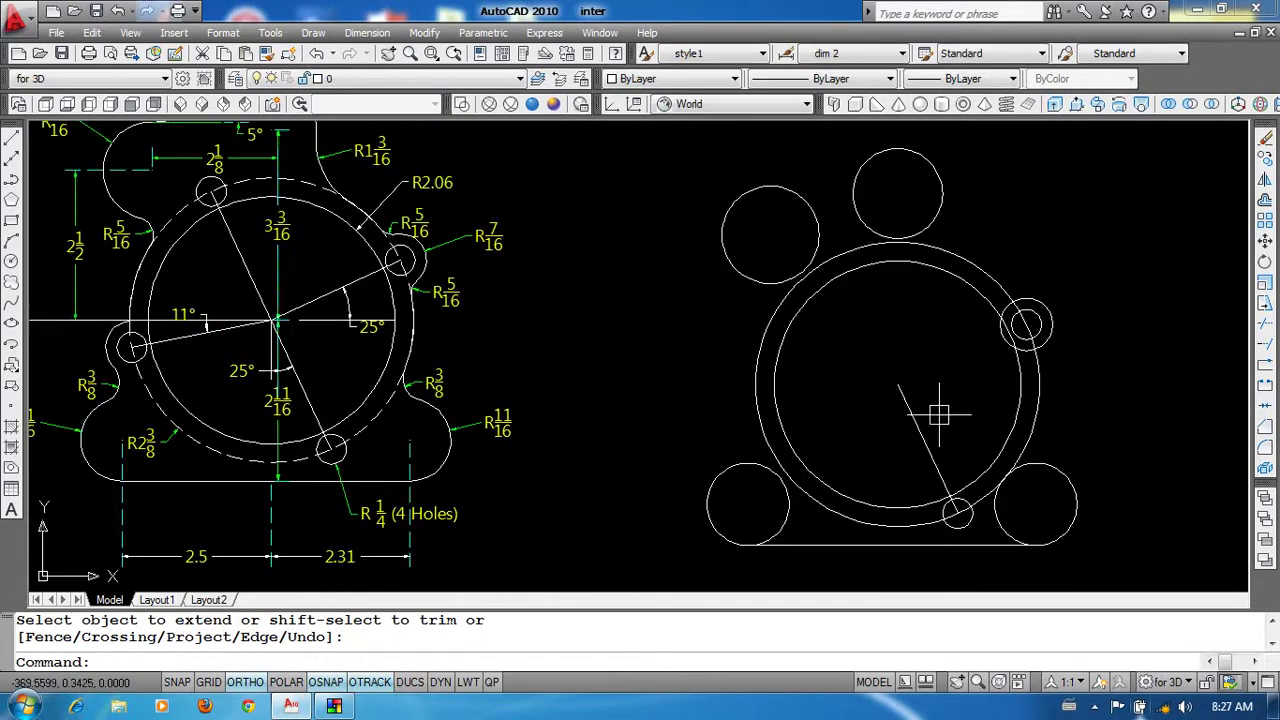
{"action": "right_click", "coordinate": [835, 270]}
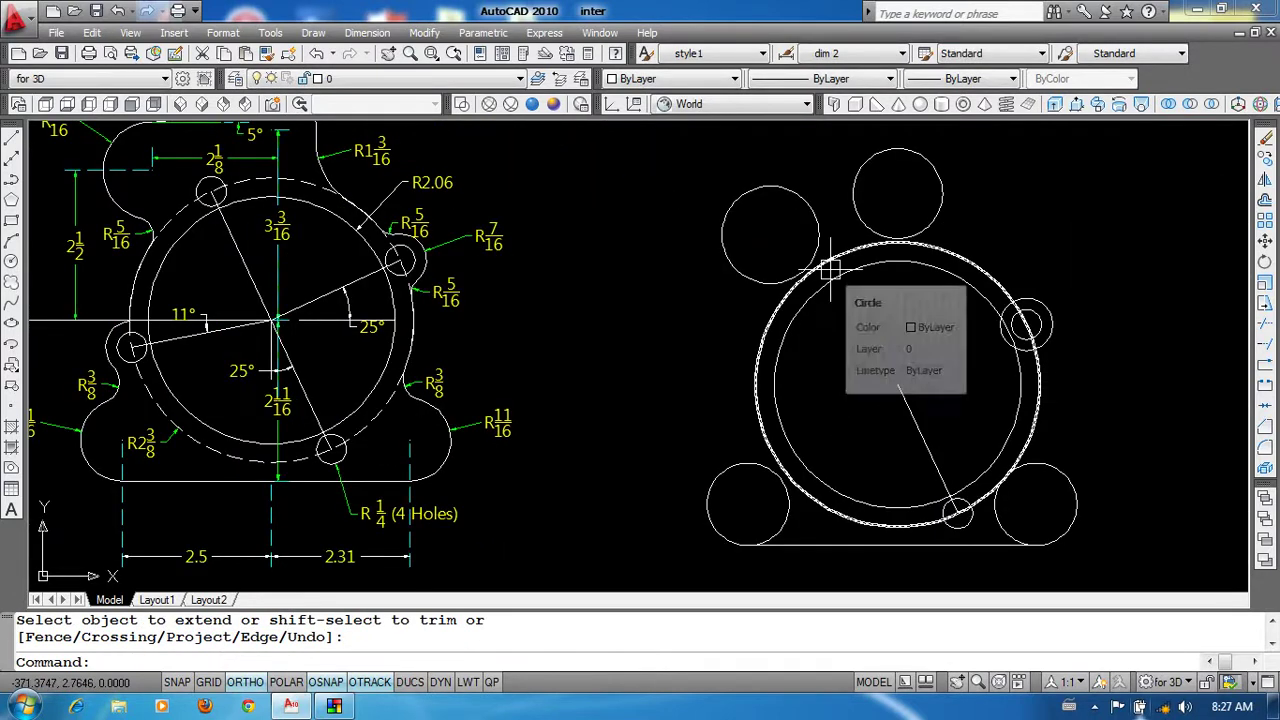
{"action": "left_click", "coordinate": [890, 365]}
{"action": "key", "text": "Return"}
{"action": "key", "text": "Return"}
{"action": "left_click", "coordinate": [897, 388]}
{"action": "key", "text": "Return"}
{"action": "scroll", "coordinate": [845, 256], "scroll_direction": "up", "scroll_amount": 5}
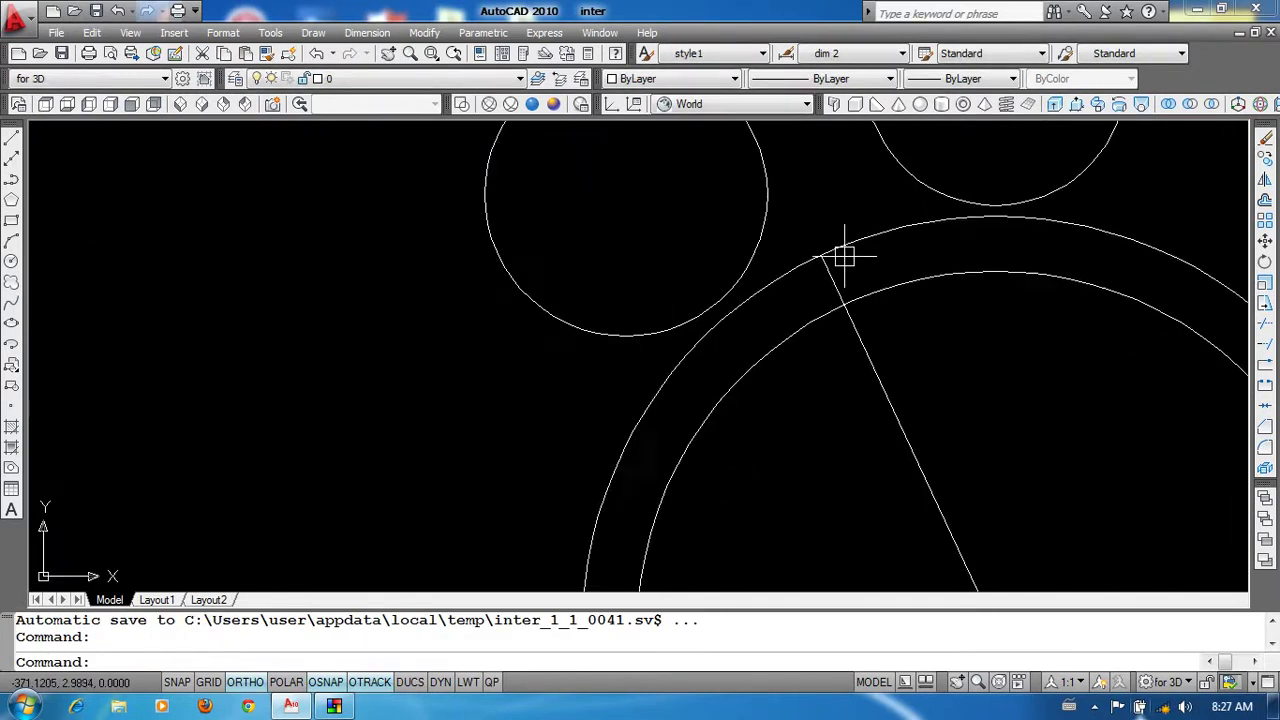
{"action": "scroll", "coordinate": [888, 318], "scroll_direction": "down", "scroll_amount": 5}
Step: Copy the small hole circle from the ring's bottom, undoing the first misplaced copy
{"action": "type", "text": "co"}
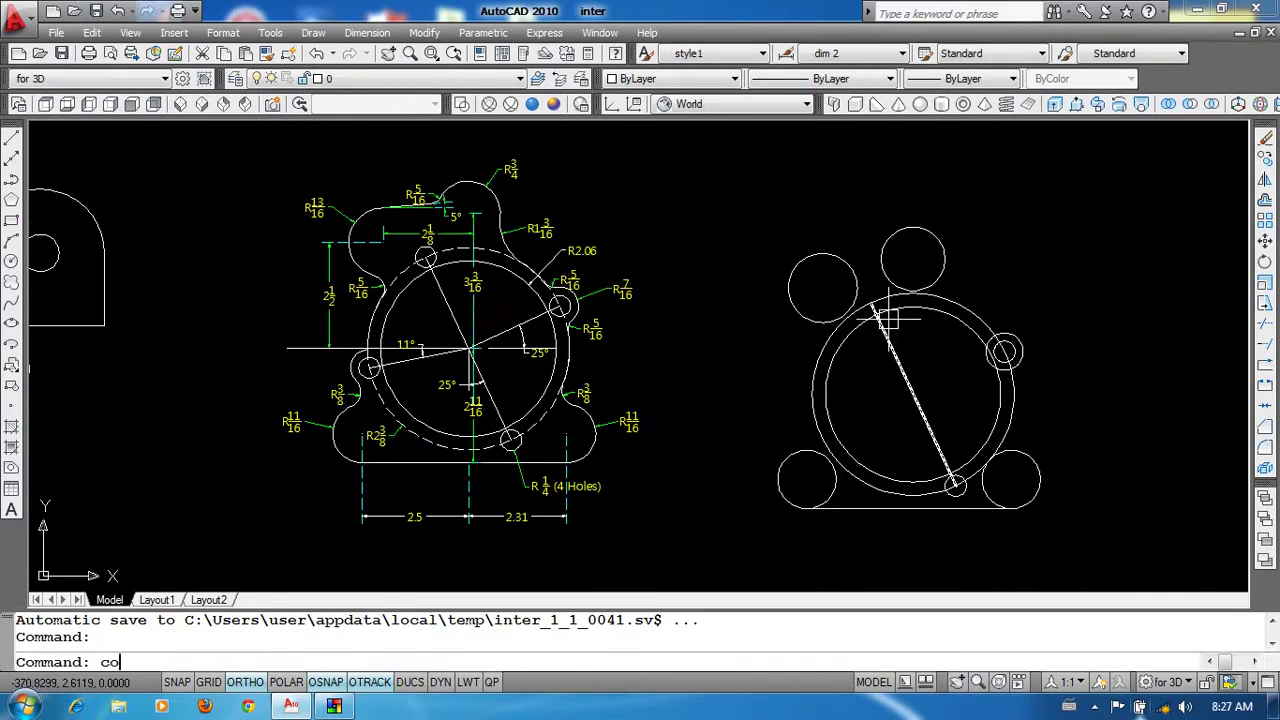
{"action": "key", "text": "Return"}
{"action": "scroll", "coordinate": [935, 428], "scroll_direction": "up", "scroll_amount": 2}
{"action": "left_click", "coordinate": [917, 404]}
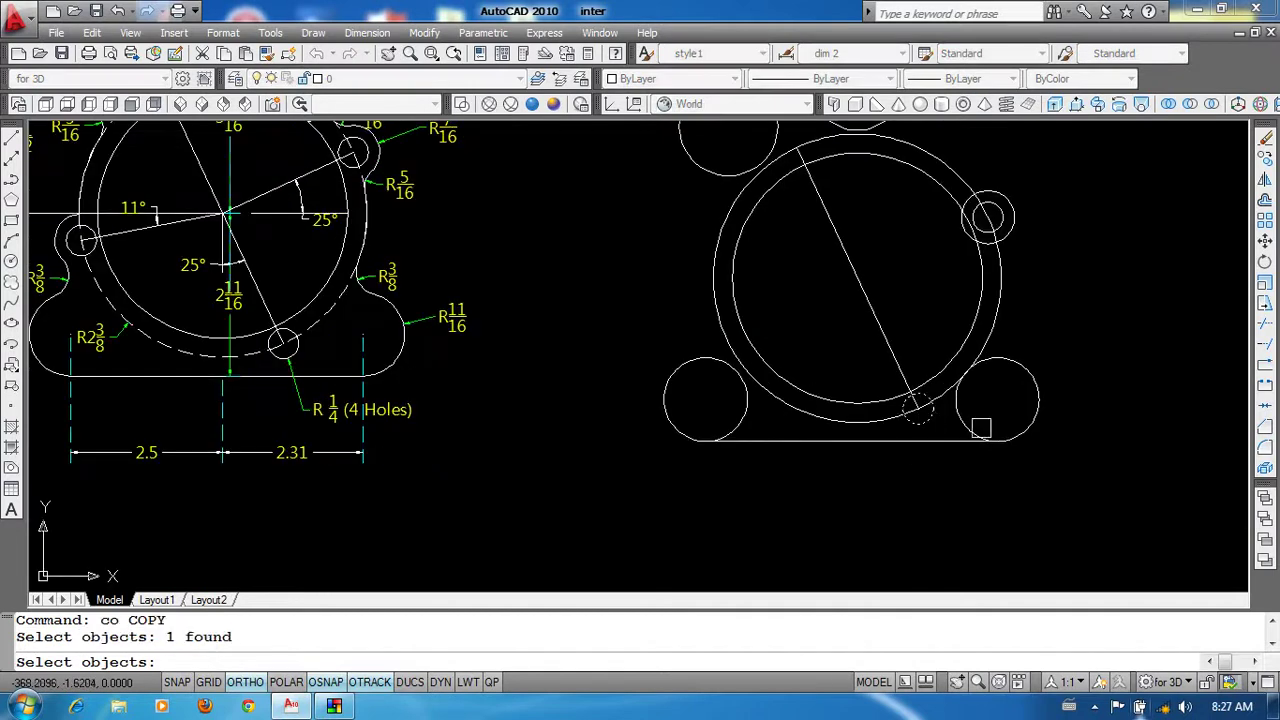
{"action": "key", "text": "Return"}
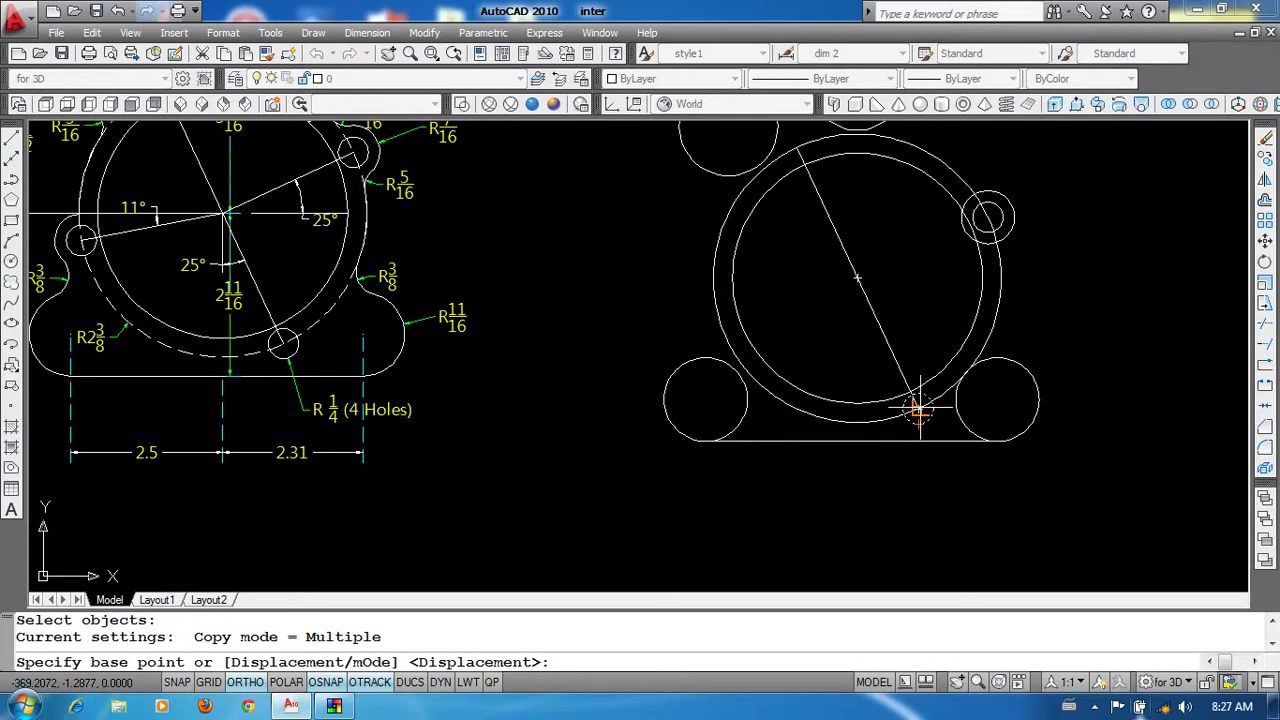
{"action": "scroll", "coordinate": [917, 409], "scroll_direction": "up", "scroll_amount": 2}
{"action": "left_click", "coordinate": [917, 417]}
{"action": "scroll", "coordinate": [986, 514], "scroll_direction": "down", "scroll_amount": 3}
{"action": "scroll", "coordinate": [955, 440], "scroll_direction": "up", "scroll_amount": 3}
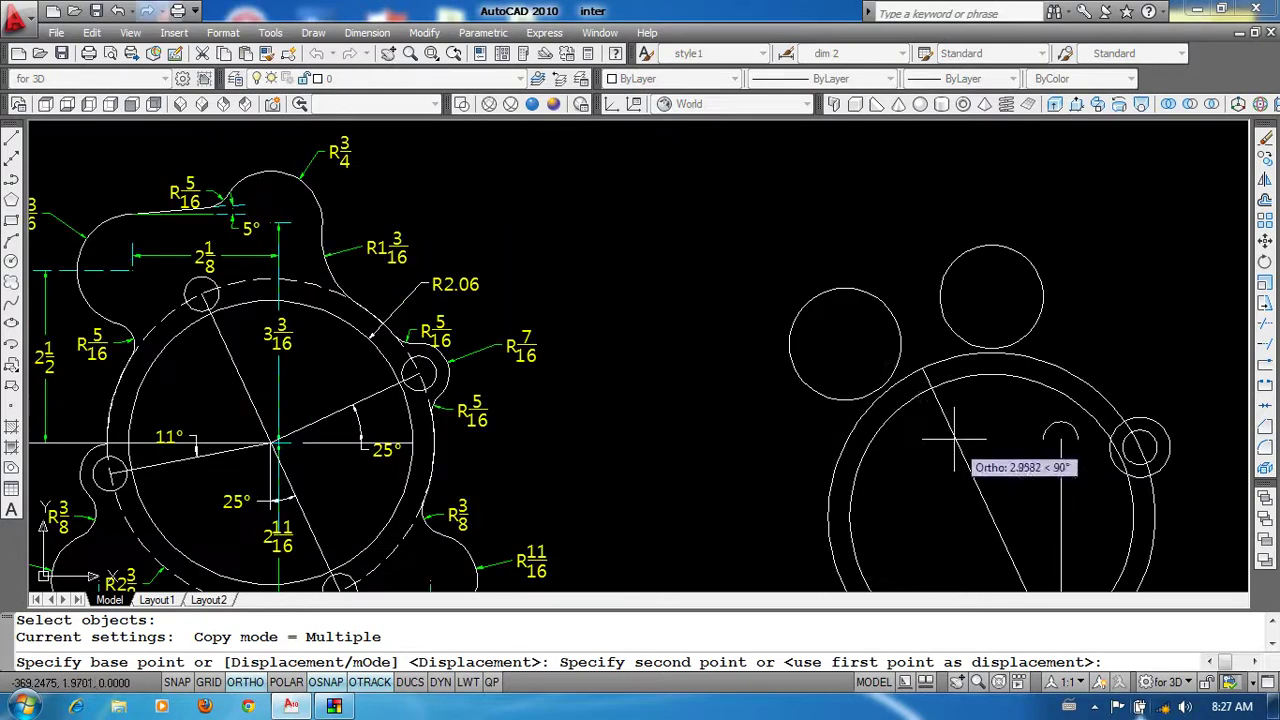
{"action": "left_click", "coordinate": [921, 369]}
{"action": "type", "text": "u"}
{"action": "key", "text": "Return"}
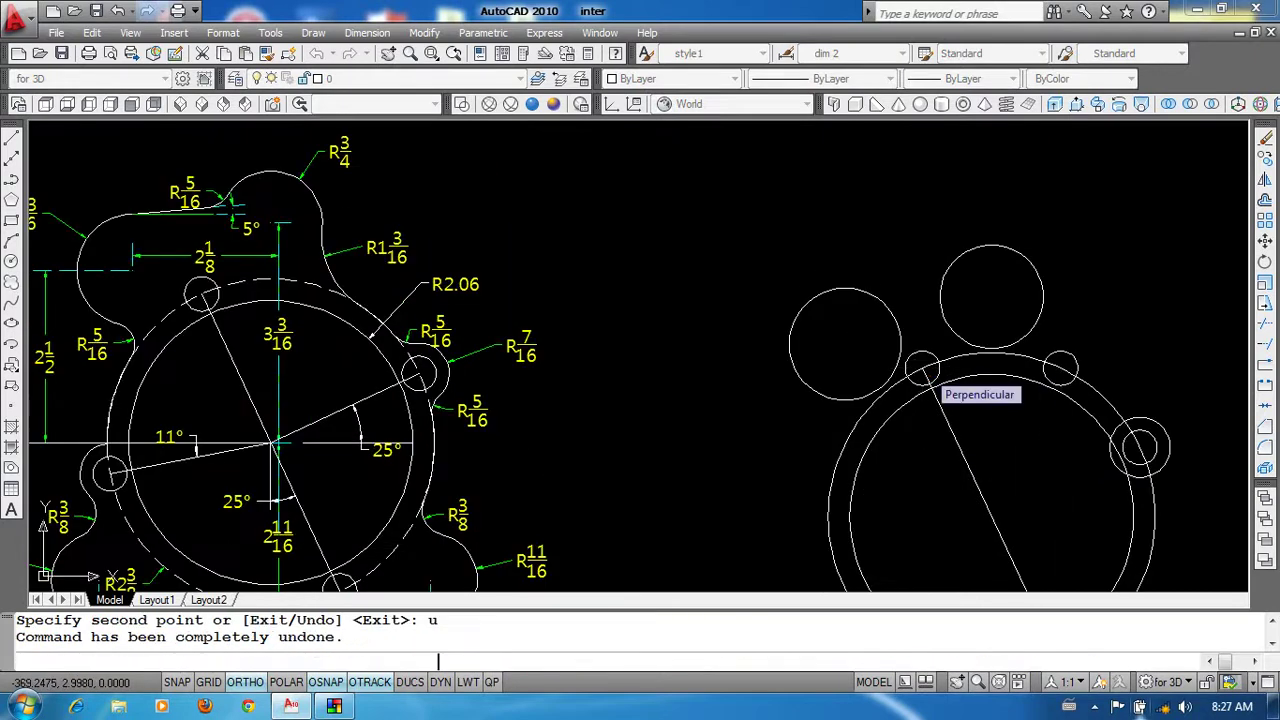
Step: Place the hole copy at the diagonal line's upper-left end on the ring
{"action": "scroll", "coordinate": [910, 370], "scroll_direction": "up", "scroll_amount": 2}
{"action": "scroll", "coordinate": [920, 457], "scroll_direction": "down", "scroll_amount": 3}
{"action": "scroll", "coordinate": [866, 348], "scroll_direction": "up", "scroll_amount": 3}
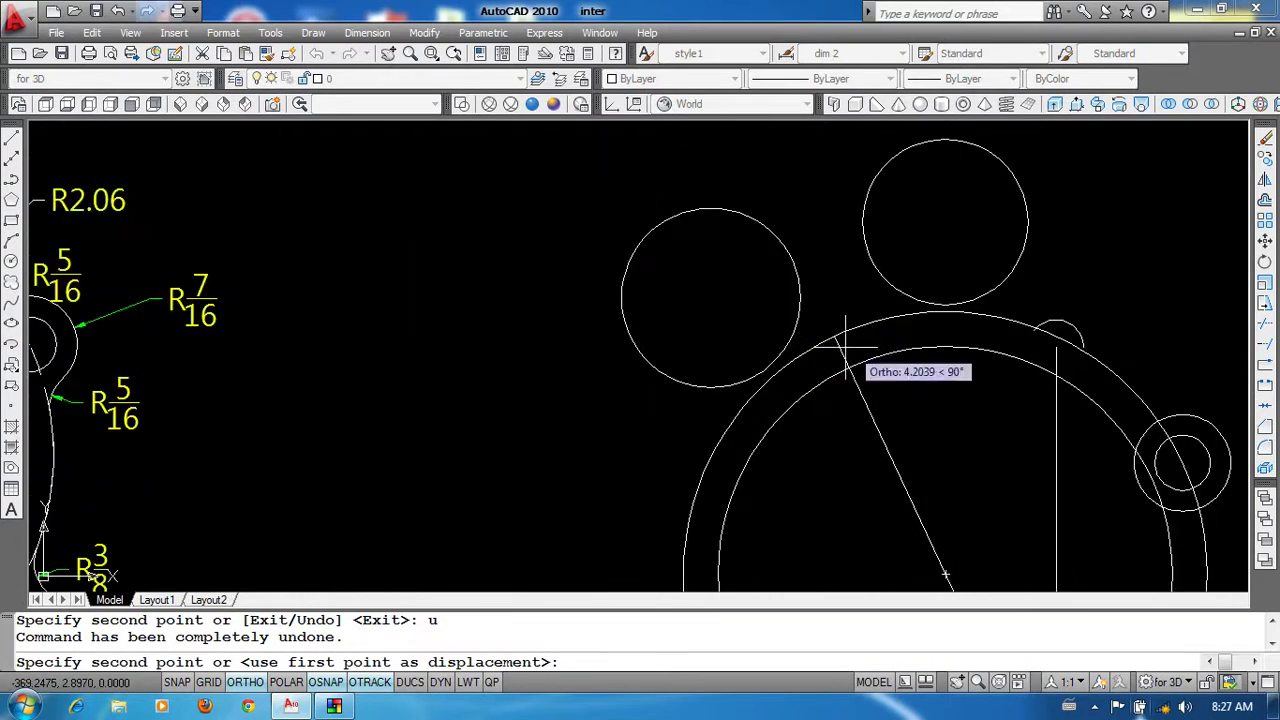
{"action": "left_click", "coordinate": [834, 337]}
{"action": "key", "text": "Return"}
Step: Erase the diagonal guide line through the ring
{"action": "scroll", "coordinate": [800, 180], "scroll_direction": "down", "scroll_amount": 4}
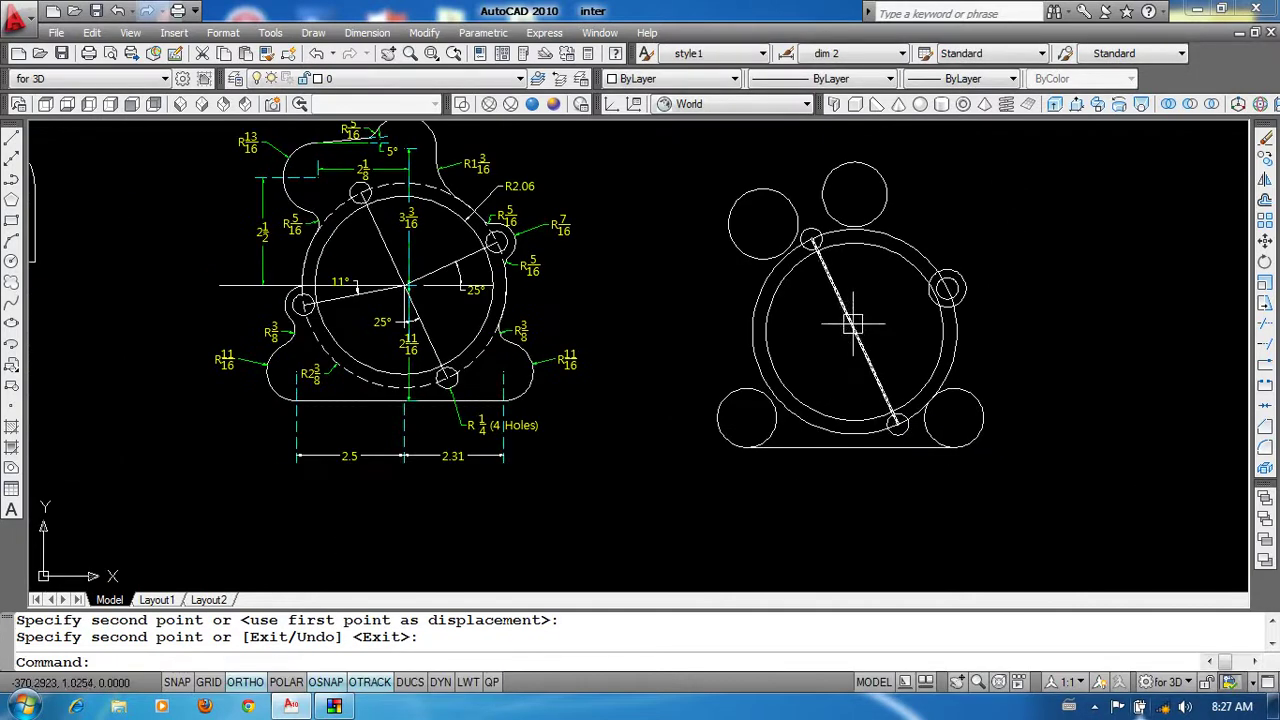
{"action": "left_click_drag", "start_coordinate": [905, 285], "coordinate": [810, 428]}
{"action": "type", "text": "e"}
{"action": "key", "text": "Return"}
{"action": "middle_click_drag", "start_coordinate": [827, 397], "coordinate": [893, 398]}
{"action": "type", "text": "l"}
{"action": "key", "text": "Return"}
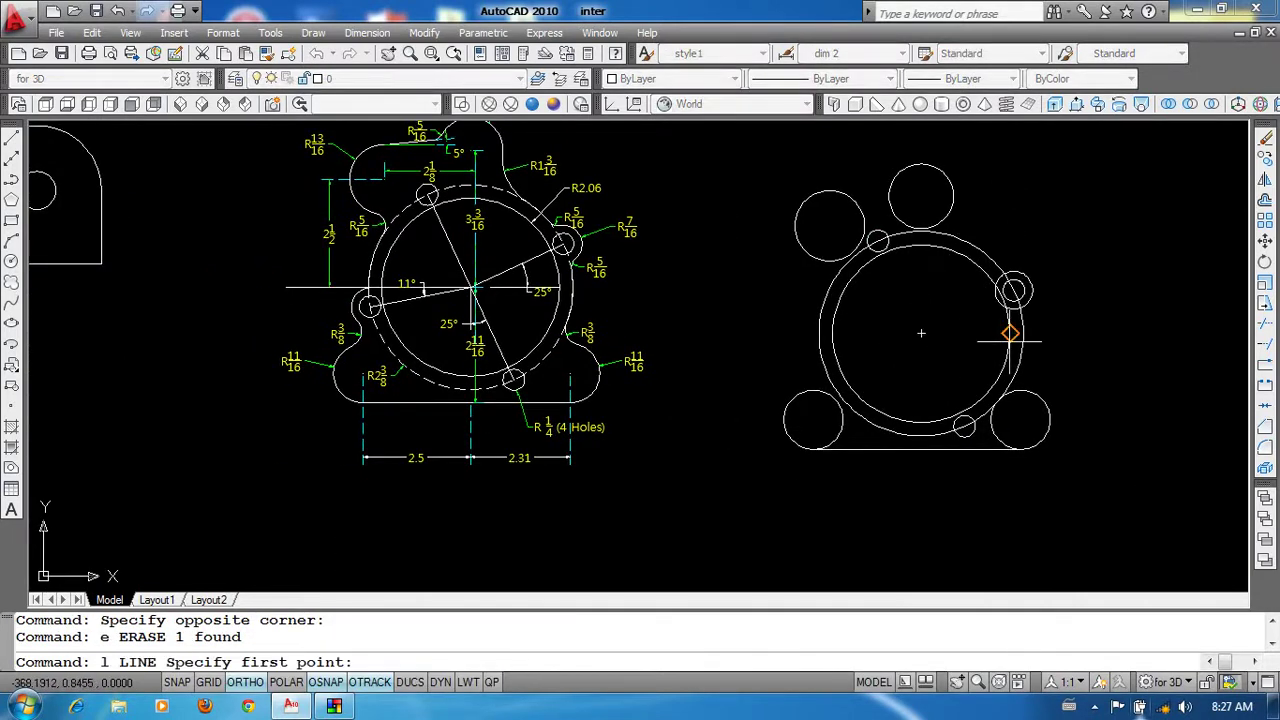
Step: Draw a horizontal line from the ring's centre to the left and rotate it 11° about the centre
{"action": "left_click", "coordinate": [921, 333]}
{"action": "scroll", "coordinate": [848, 333], "scroll_direction": "up", "scroll_amount": 2}
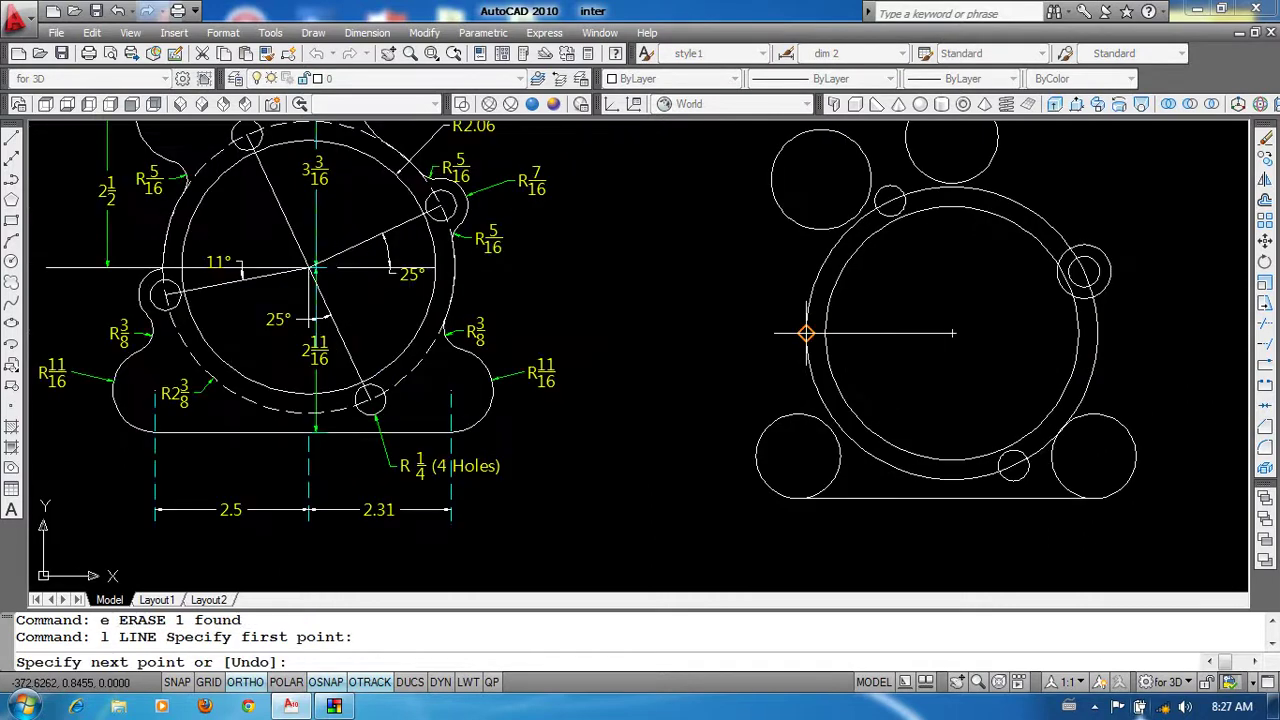
{"action": "left_click", "coordinate": [806, 333]}
{"action": "key", "text": "Return"}
{"action": "scroll", "coordinate": [609, 337], "scroll_direction": "up", "scroll_amount": 1}
{"action": "scroll", "coordinate": [318, 265], "scroll_direction": "up", "scroll_amount": 2}
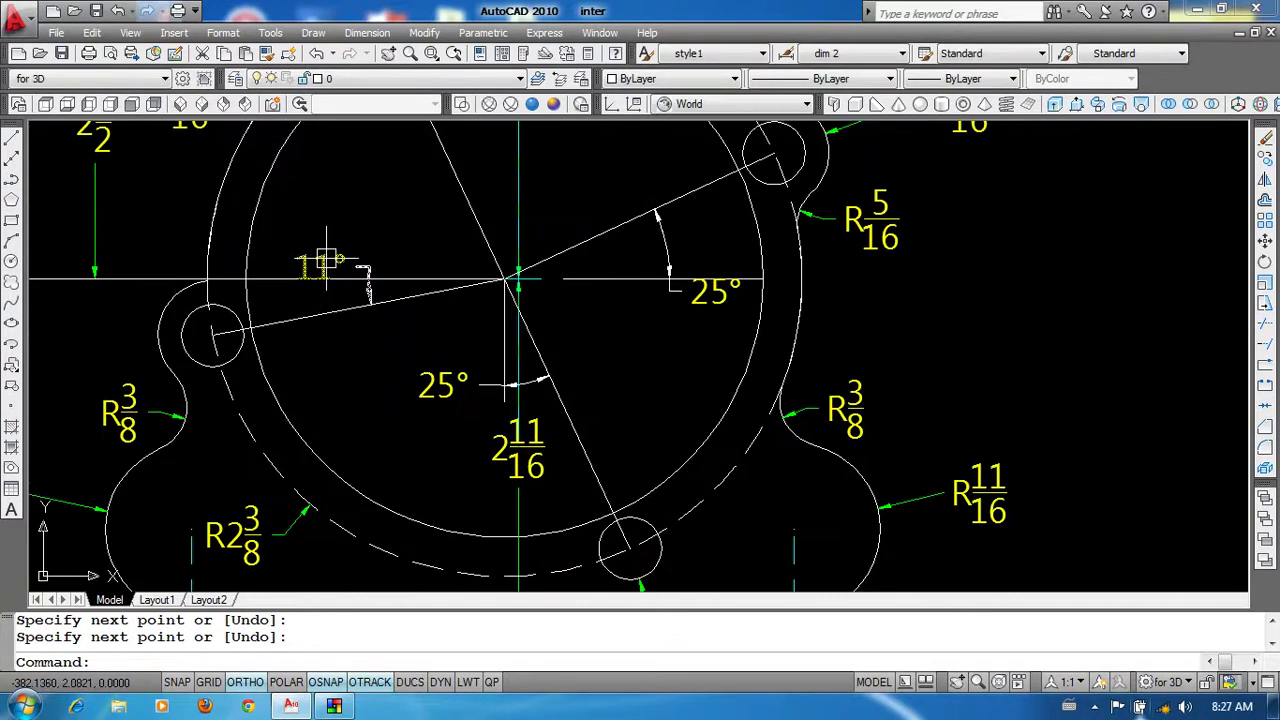
{"action": "scroll", "coordinate": [326, 262], "scroll_direction": "down", "scroll_amount": 2}
{"action": "scroll", "coordinate": [326, 262], "scroll_direction": "down", "scroll_amount": 1}
{"action": "scroll", "coordinate": [705, 343], "scroll_direction": "up", "scroll_amount": 1}
{"action": "type", "text": "ro"}
{"action": "key", "text": "Return"}
{"action": "left_click_drag", "start_coordinate": [958, 352], "coordinate": [925, 378]}
{"action": "key", "text": "Return"}
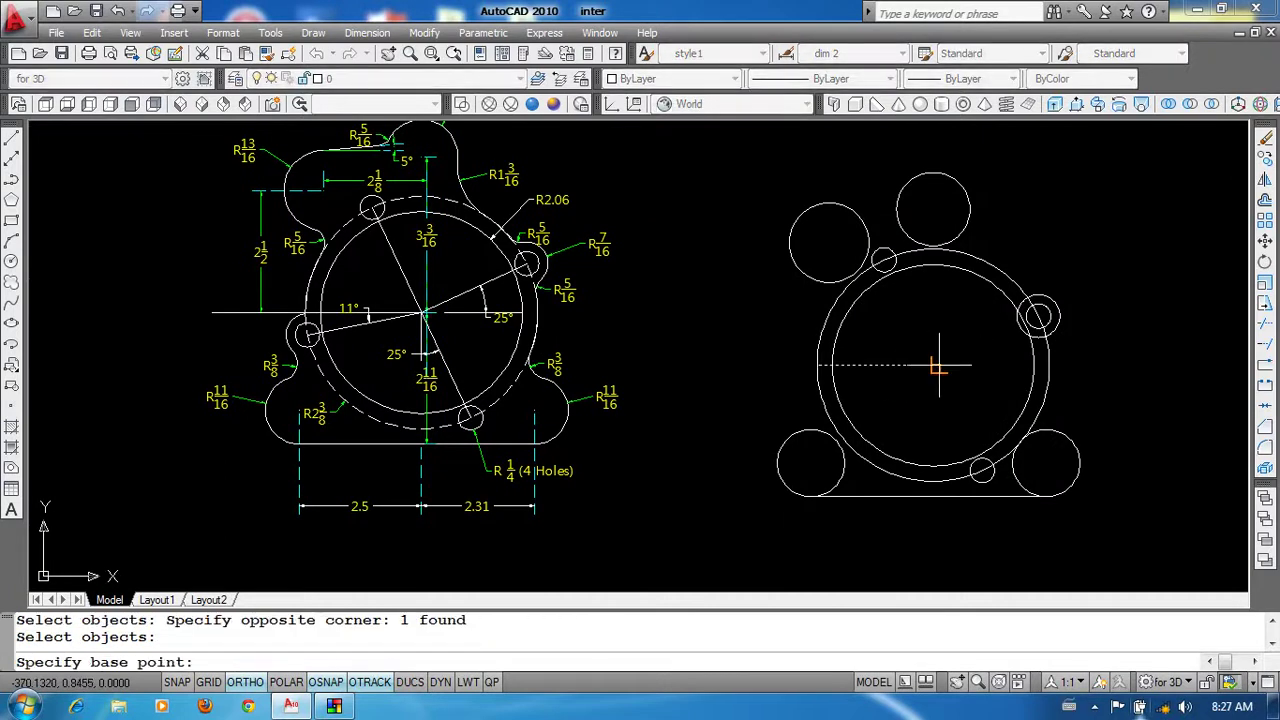
{"action": "left_click", "coordinate": [933, 365]}
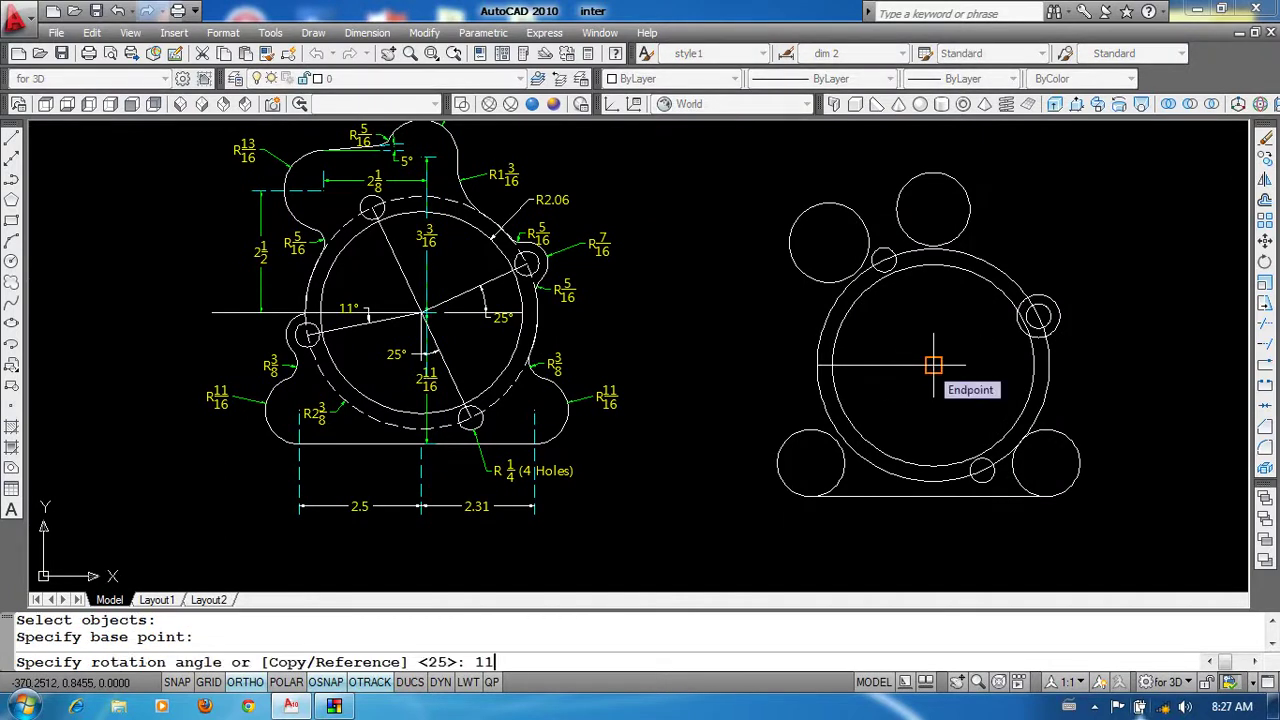
{"action": "key", "text": "Return"}
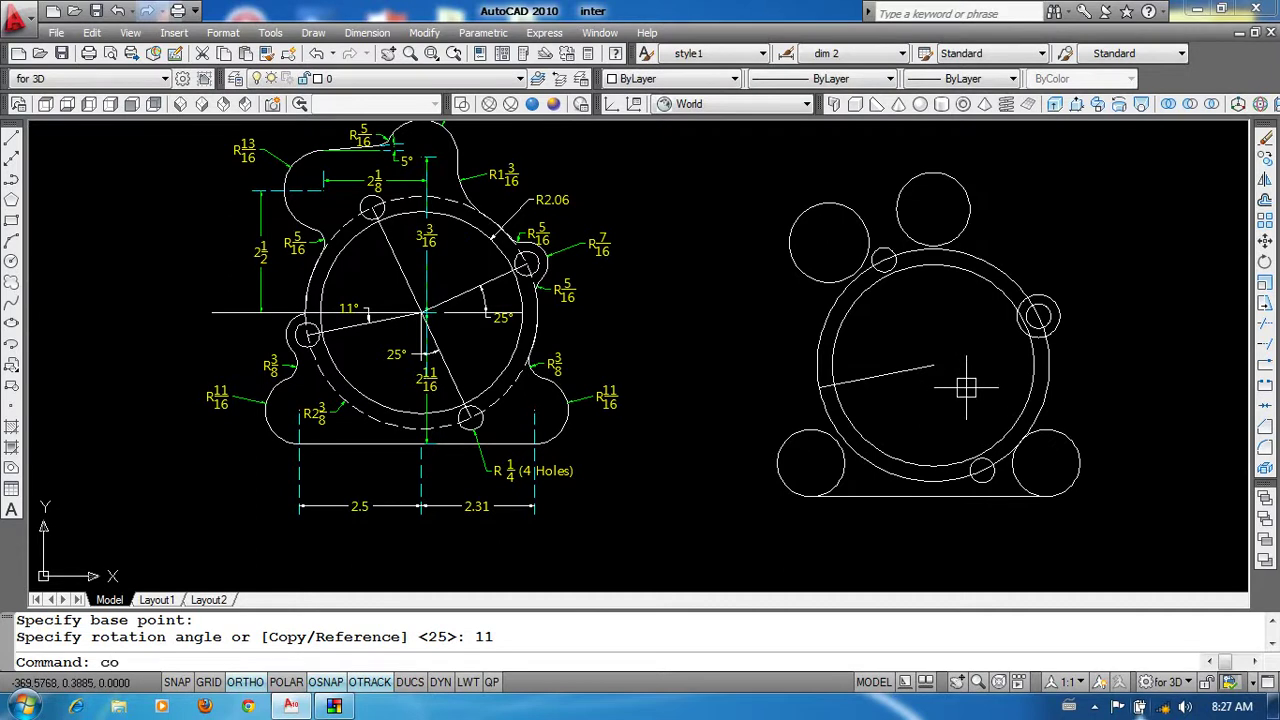
Step: Copy the right-hand 7/16 double circle to the rotated line's left end
{"action": "key", "text": "Return"}
{"action": "left_click", "coordinate": [997, 248]}
{"action": "left_click", "coordinate": [1106, 368]}
{"action": "key", "text": "Return"}
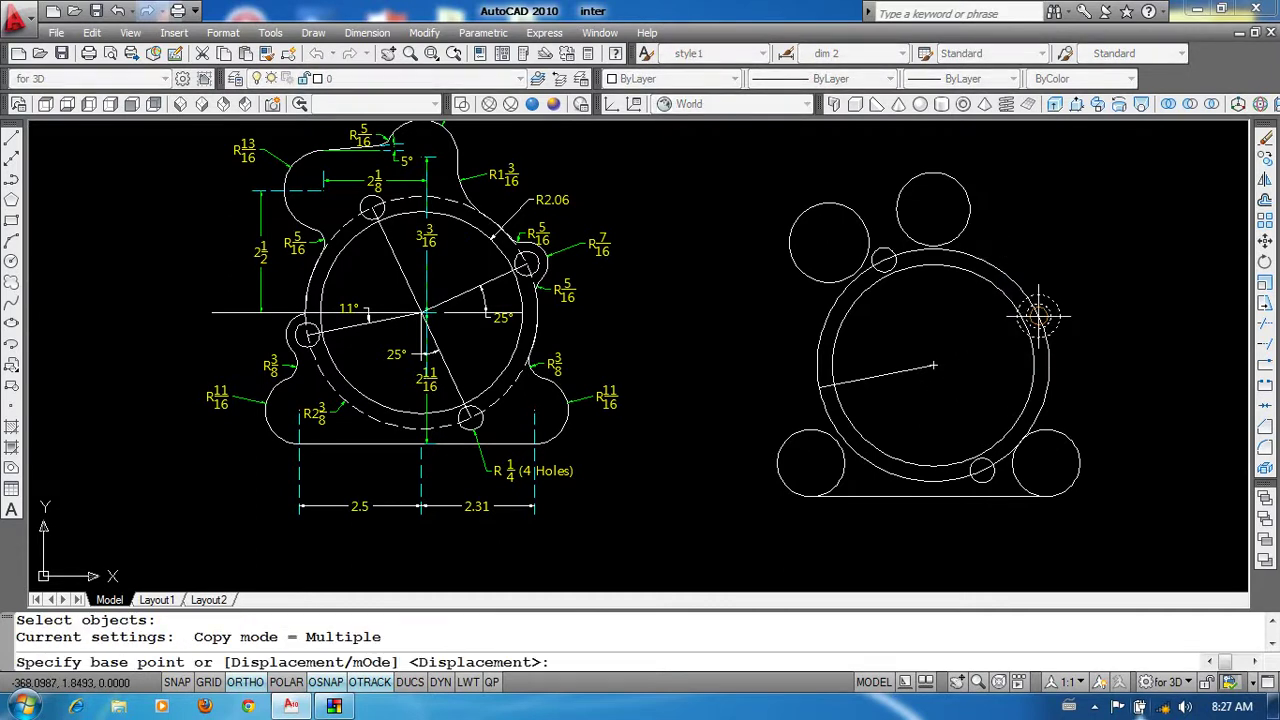
{"action": "left_click", "coordinate": [1040, 316]}
{"action": "scroll", "coordinate": [841, 384], "scroll_direction": "up", "scroll_amount": 2}
{"action": "left_click", "coordinate": [810, 388]}
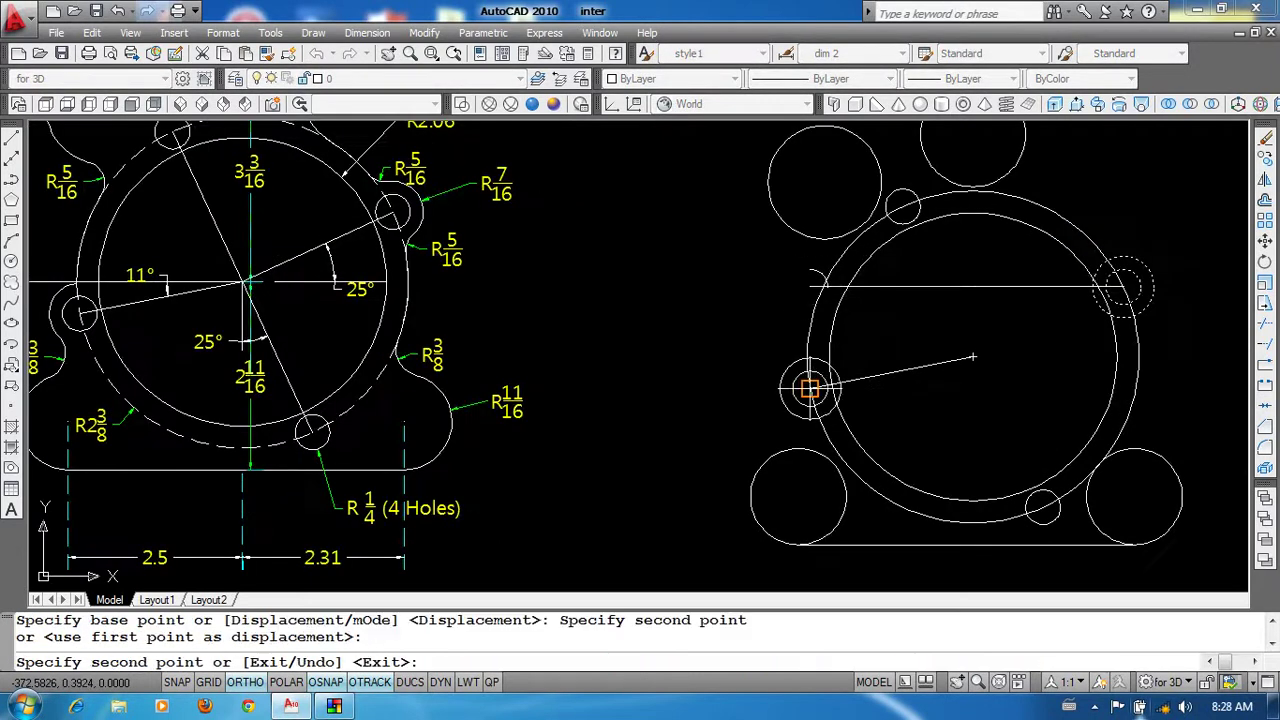
{"action": "key", "text": "Return"}
Step: Erase the rotated construction line
{"action": "left_click", "coordinate": [980, 320]}
{"action": "left_click", "coordinate": [930, 385]}
{"action": "type", "text": "e"}
{"action": "key", "text": "Return"}
{"action": "scroll", "coordinate": [917, 362], "scroll_direction": "down", "scroll_amount": 2}
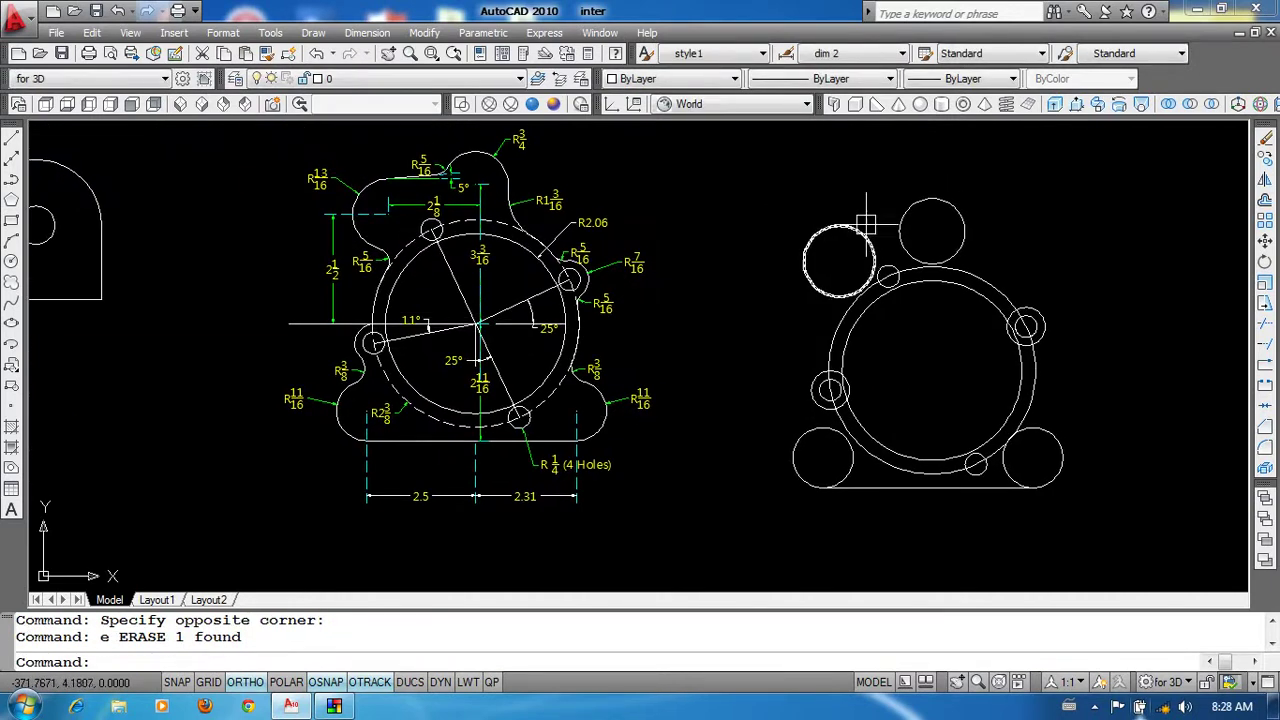
Step: Draw a horizontal line from the top quadrant of the left circle toward the right
{"action": "scroll", "coordinate": [425, 213], "scroll_direction": "up", "scroll_amount": 3}
{"action": "scroll", "coordinate": [418, 221], "scroll_direction": "up", "scroll_amount": 2}
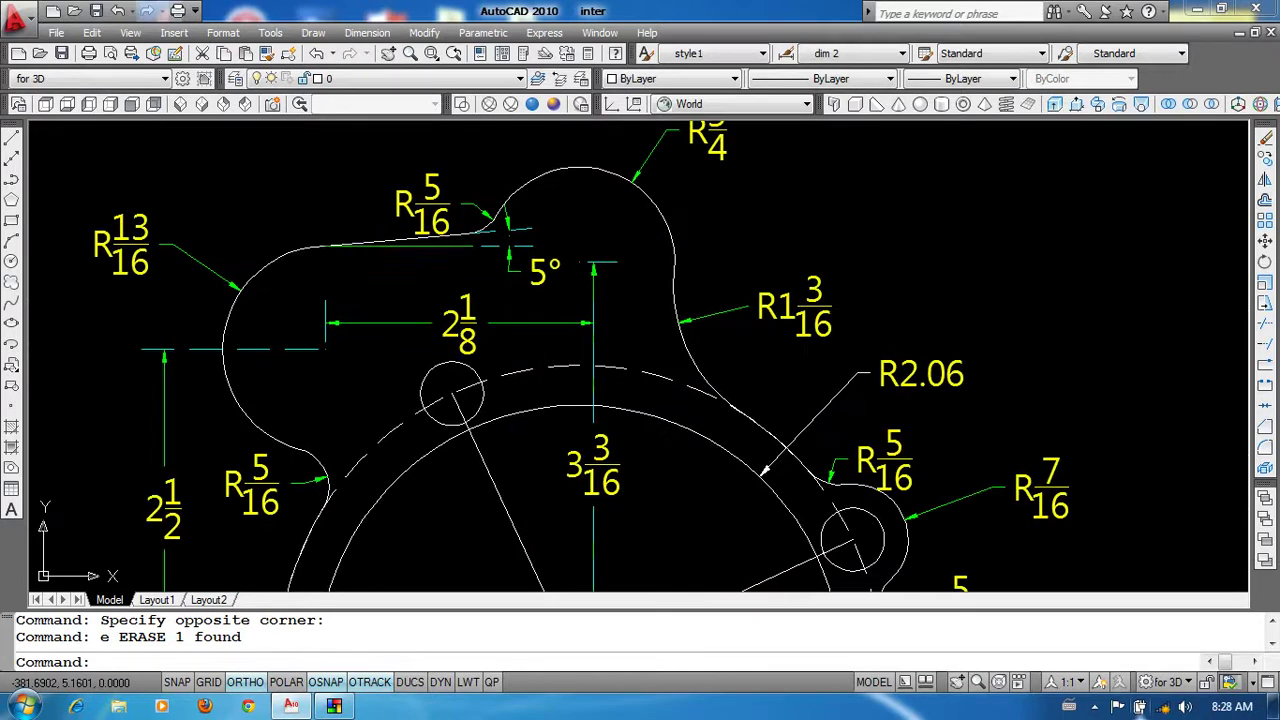
{"action": "scroll", "coordinate": [480, 263], "scroll_direction": "up", "scroll_amount": 2}
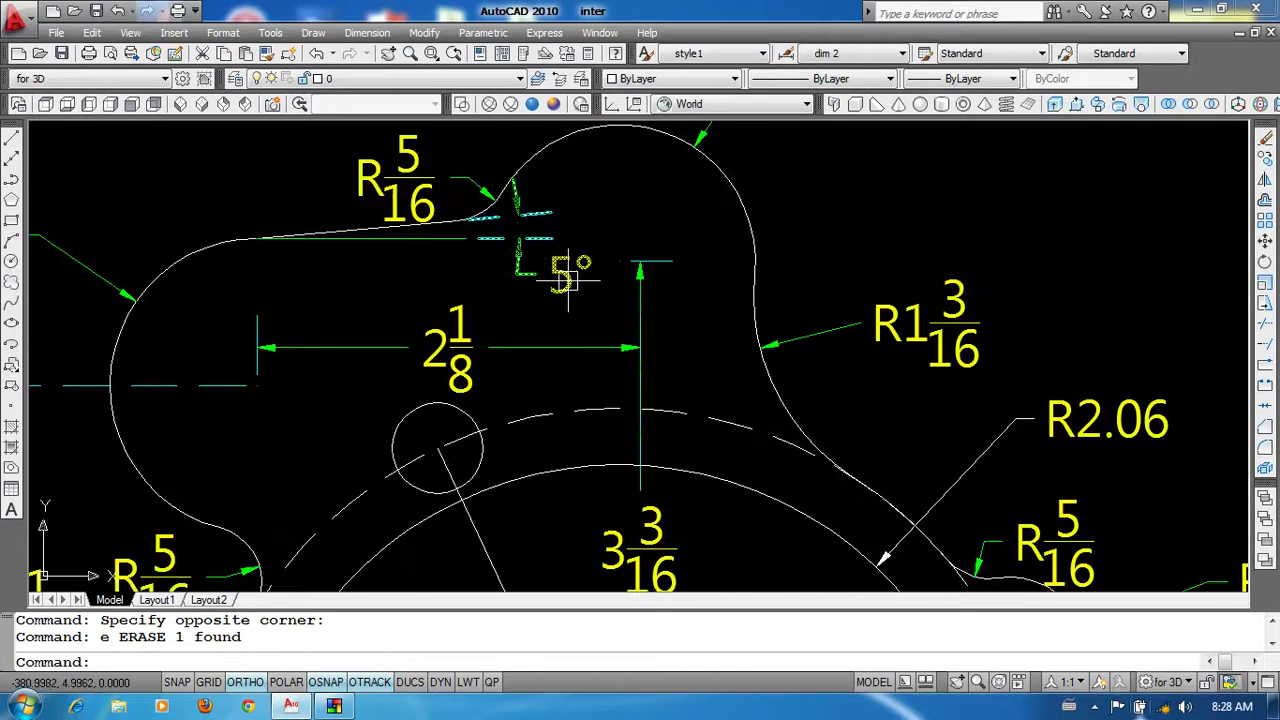
{"action": "scroll", "coordinate": [545, 275], "scroll_direction": "down", "scroll_amount": 2}
{"action": "scroll", "coordinate": [545, 275], "scroll_direction": "down", "scroll_amount": 1}
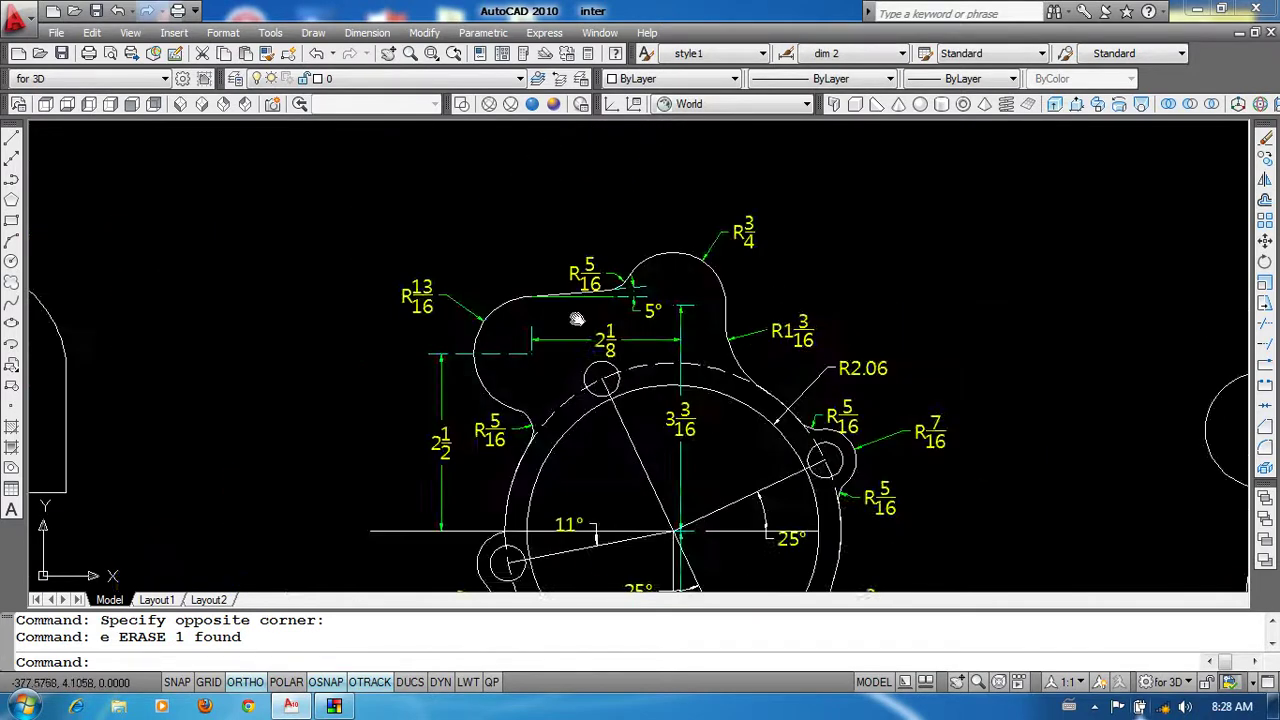
{"action": "middle_click_drag", "start_coordinate": [577, 320], "coordinate": [384, 301]}
{"action": "type", "text": "l"}
{"action": "key", "text": "Return"}
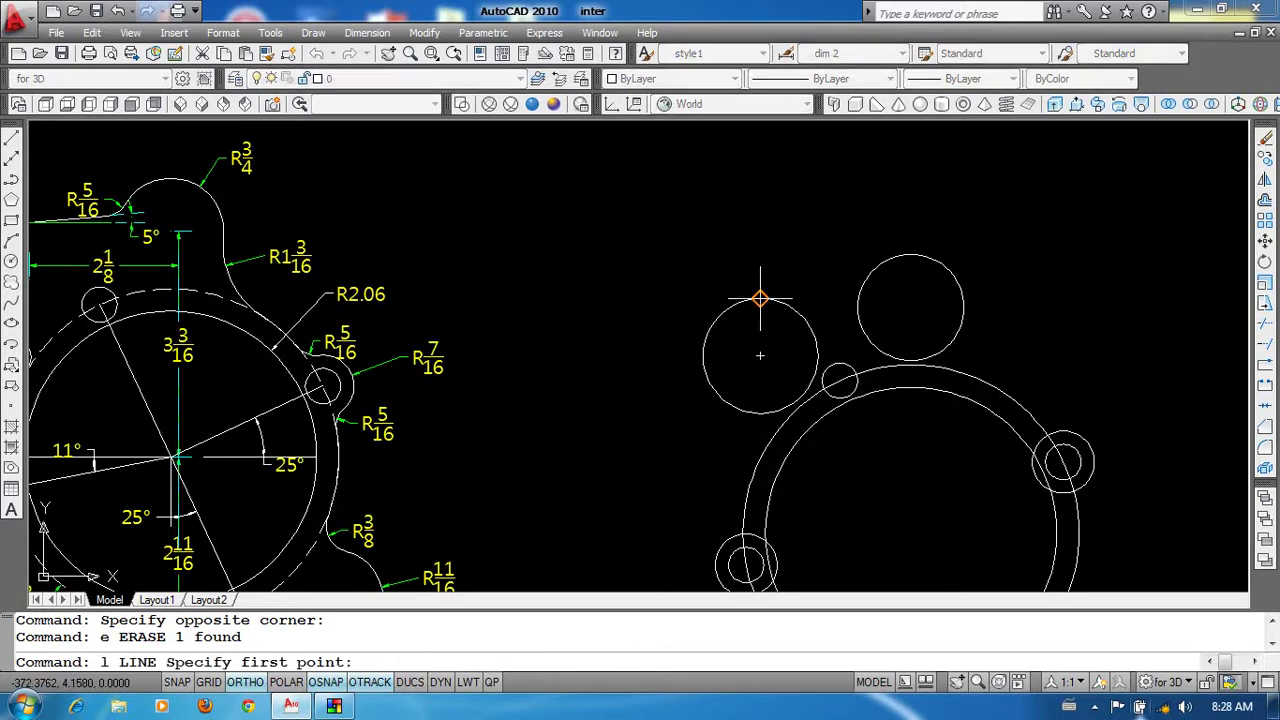
{"action": "left_click", "coordinate": [760, 298]}
{"action": "scroll", "coordinate": [830, 276], "scroll_direction": "up", "scroll_amount": 2}
{"action": "left_click", "coordinate": [885, 307]}
{"action": "key", "text": "Return"}
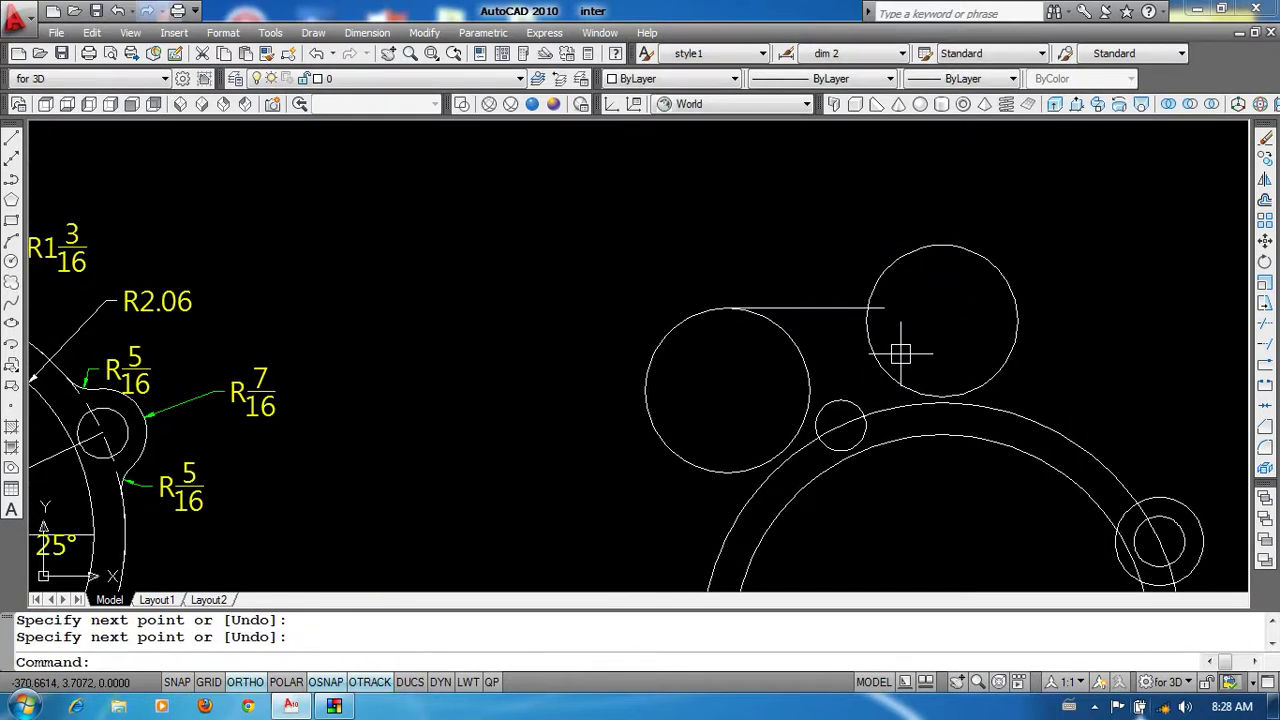
{"action": "type", "text": "ro"}
Step: Rotate that line up 5° about its left endpoint
{"action": "key", "text": "Return"}
{"action": "left_click", "coordinate": [843, 307]}
{"action": "key", "text": "Return"}
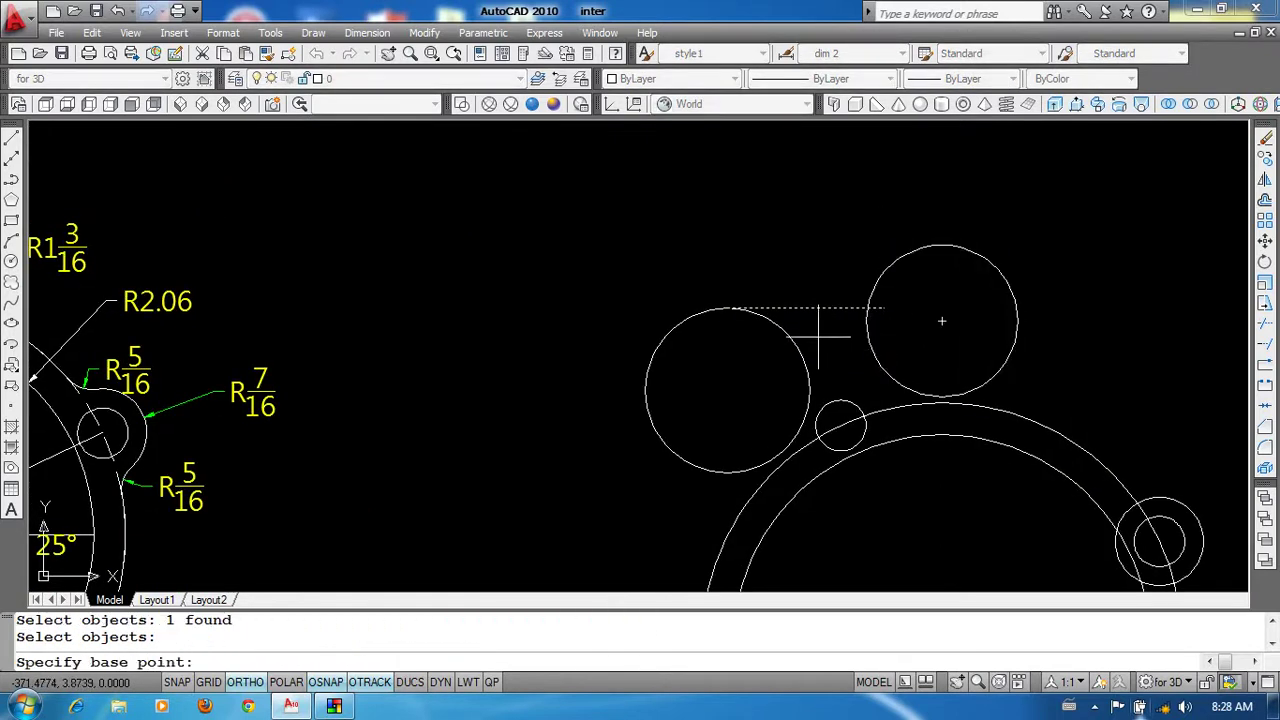
{"action": "left_click", "coordinate": [727, 307]}
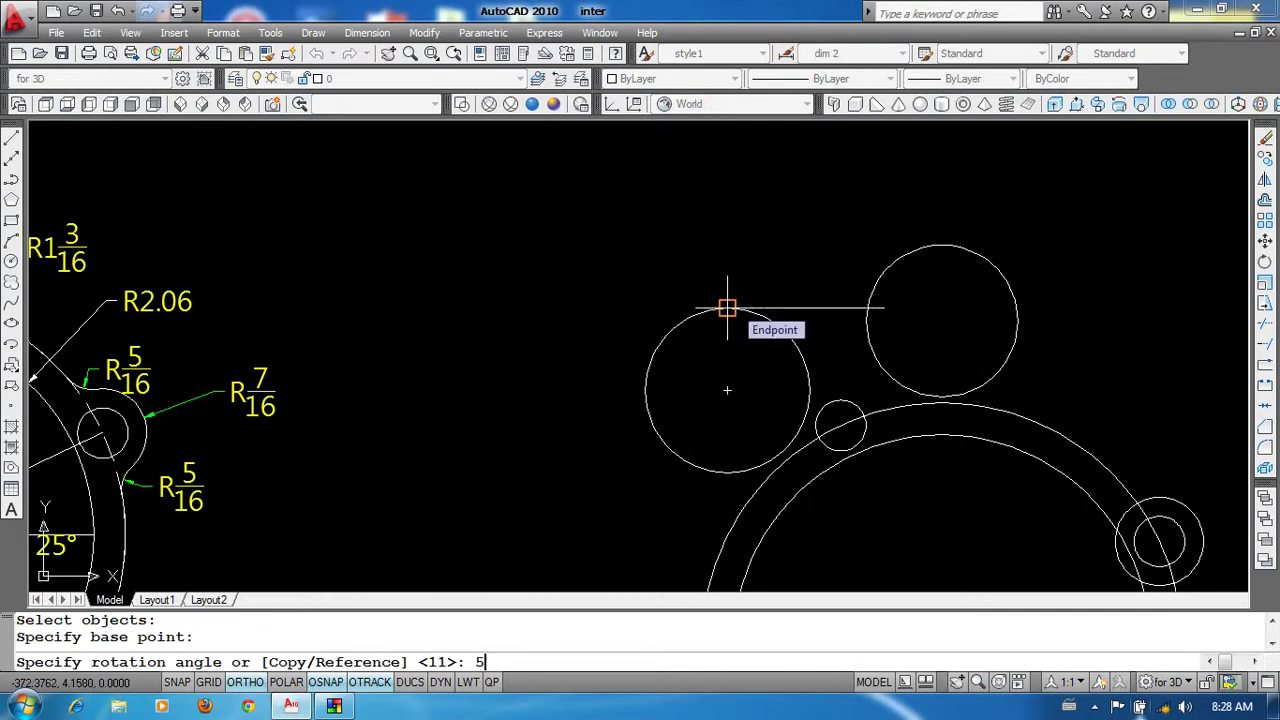
{"action": "key", "text": "Return"}
{"action": "scroll", "coordinate": [911, 297], "scroll_direction": "up", "scroll_amount": 2}
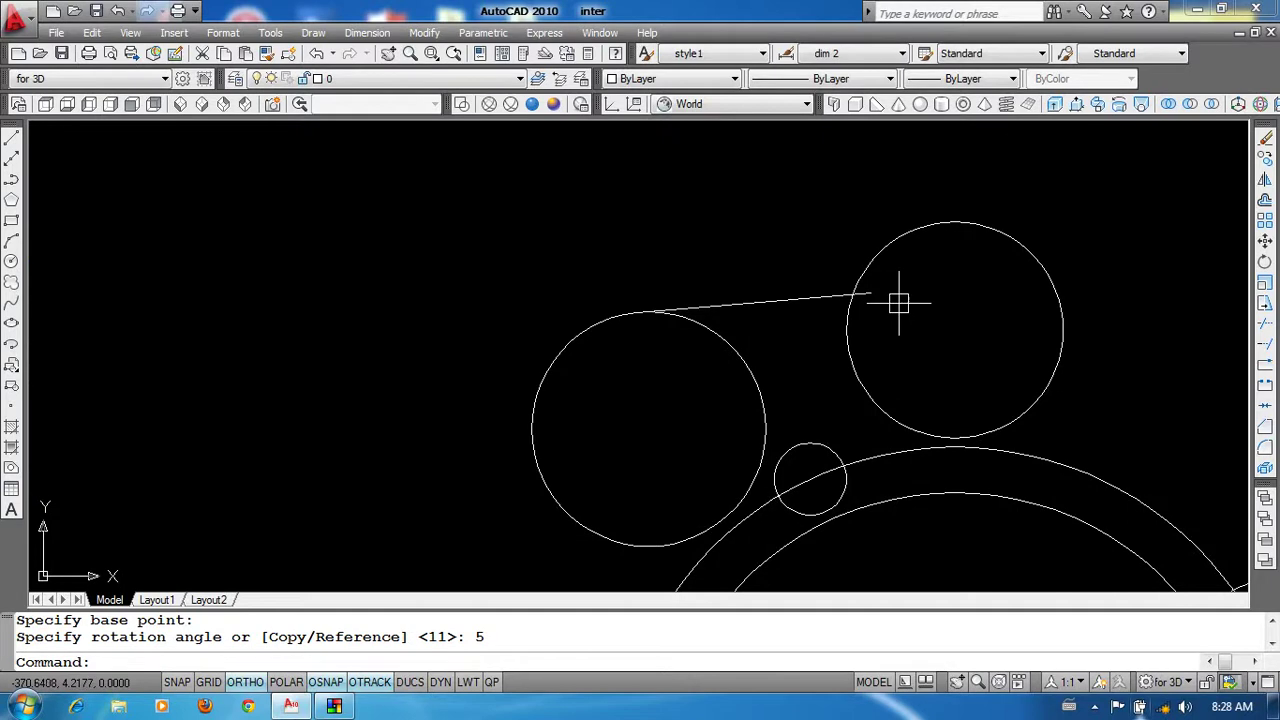
{"action": "scroll", "coordinate": [830, 290], "scroll_direction": "down", "scroll_amount": 4}
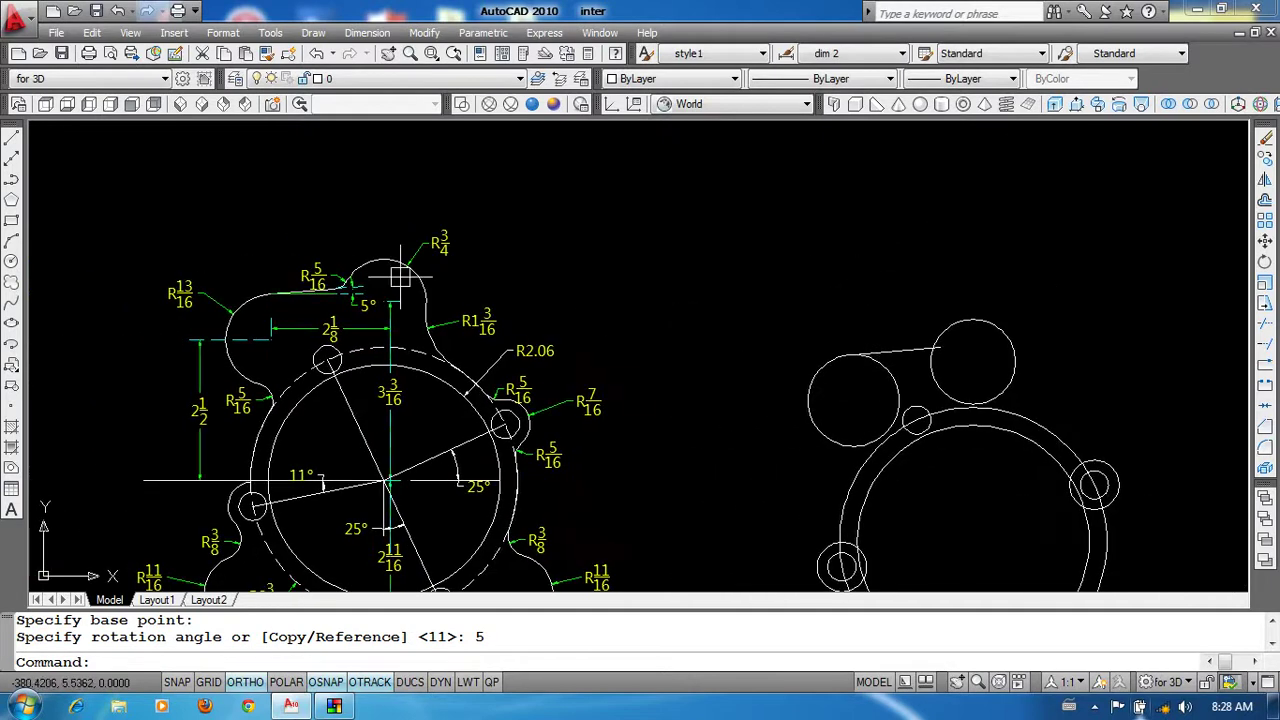
{"action": "scroll", "coordinate": [366, 277], "scroll_direction": "up", "scroll_amount": 3}
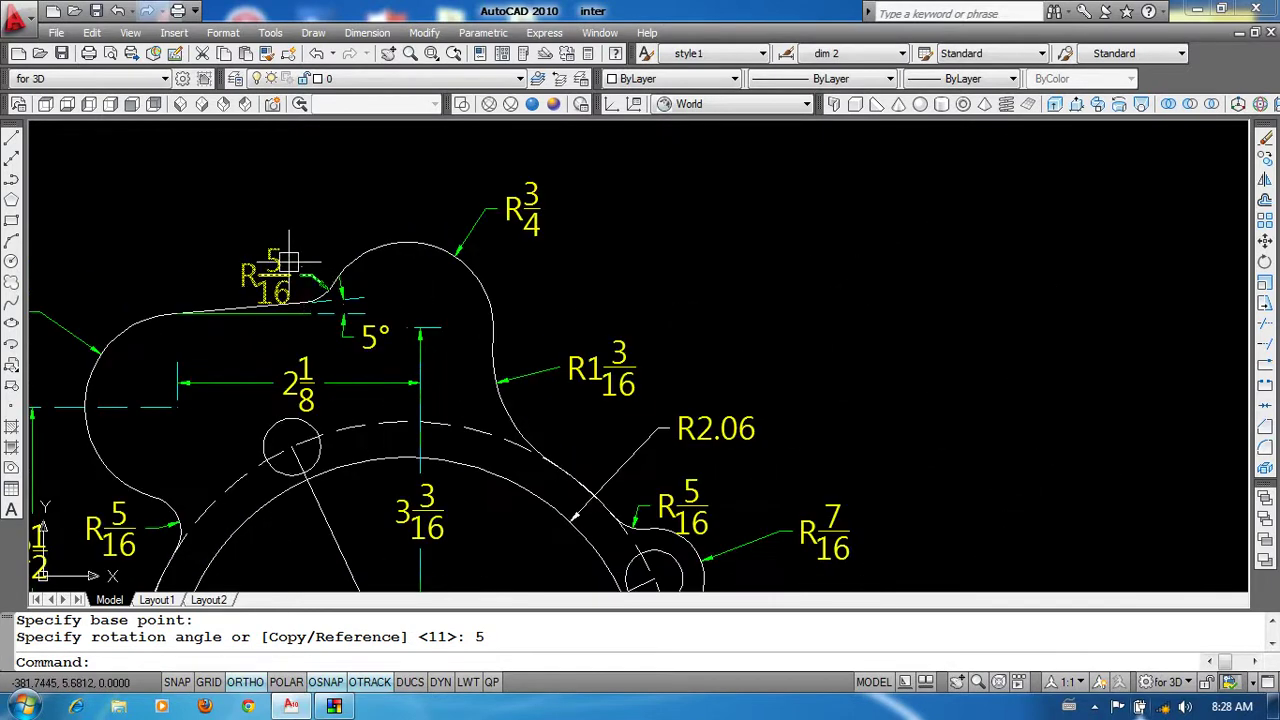
{"action": "scroll", "coordinate": [811, 411], "scroll_direction": "down", "scroll_amount": 4}
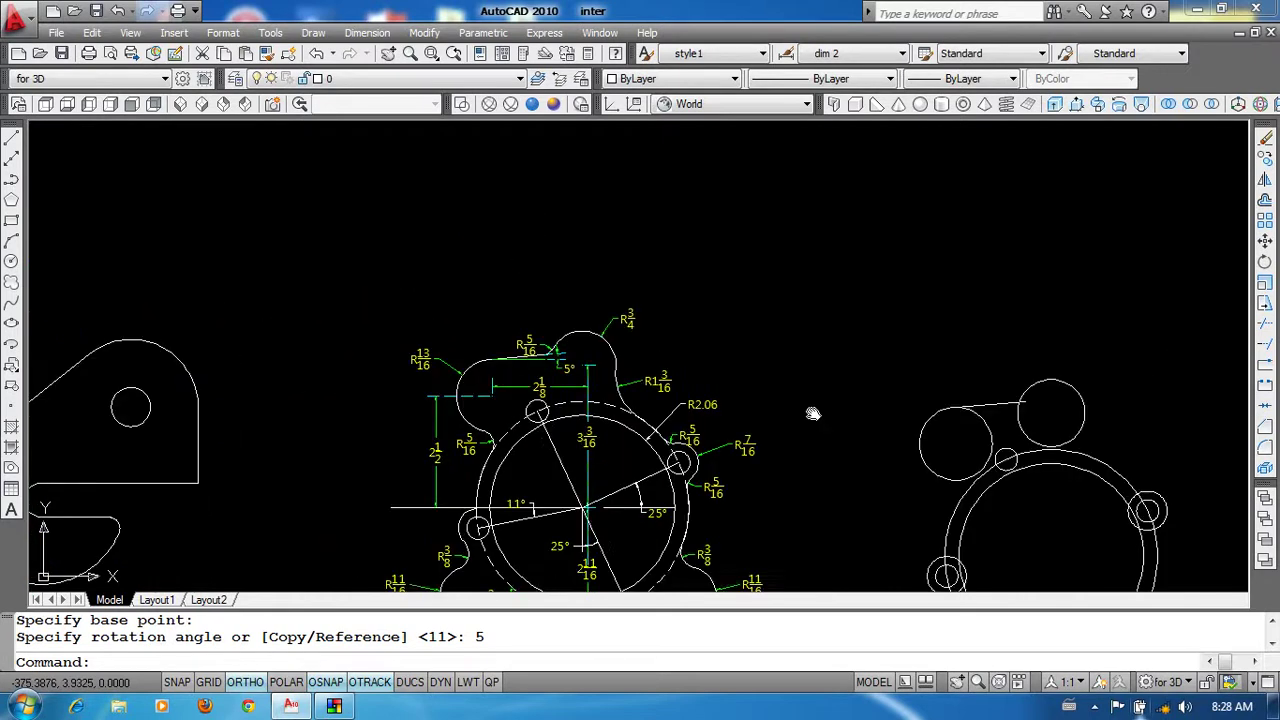
{"action": "scroll", "coordinate": [756, 313], "scroll_direction": "up", "scroll_amount": 1}
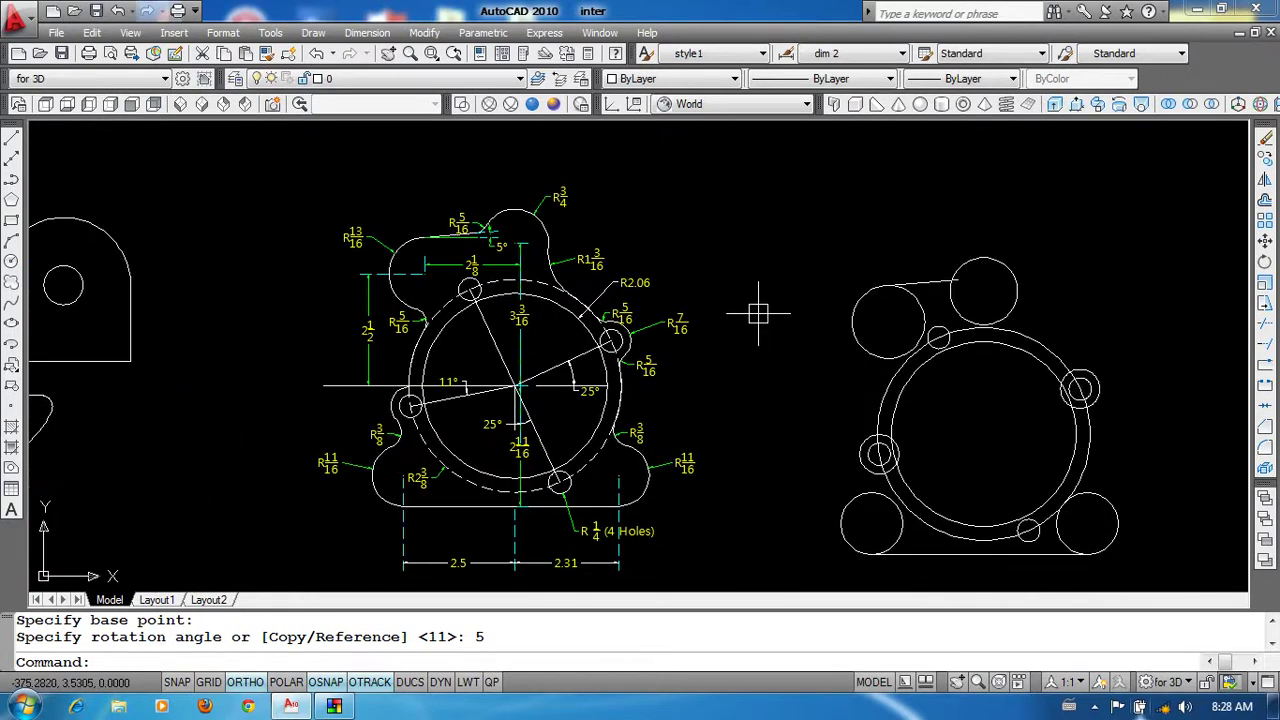
{"action": "type", "text": "f FILLET"}
{"action": "key", "text": "Return"}
Step: Set the fillet radius to 5/16 and enable Multiple mode
{"action": "type", "text": "r"}
{"action": "key", "text": "Return"}
{"action": "type", "text": "5"}
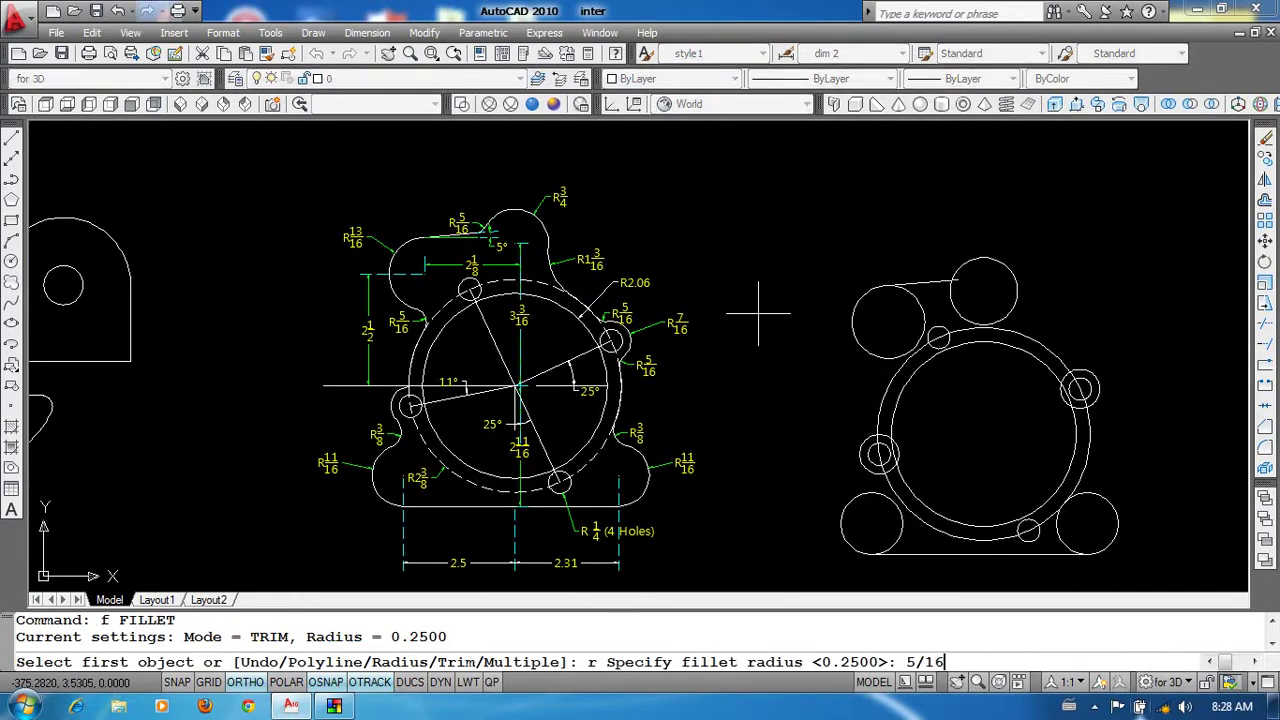
{"action": "key", "text": "Return"}
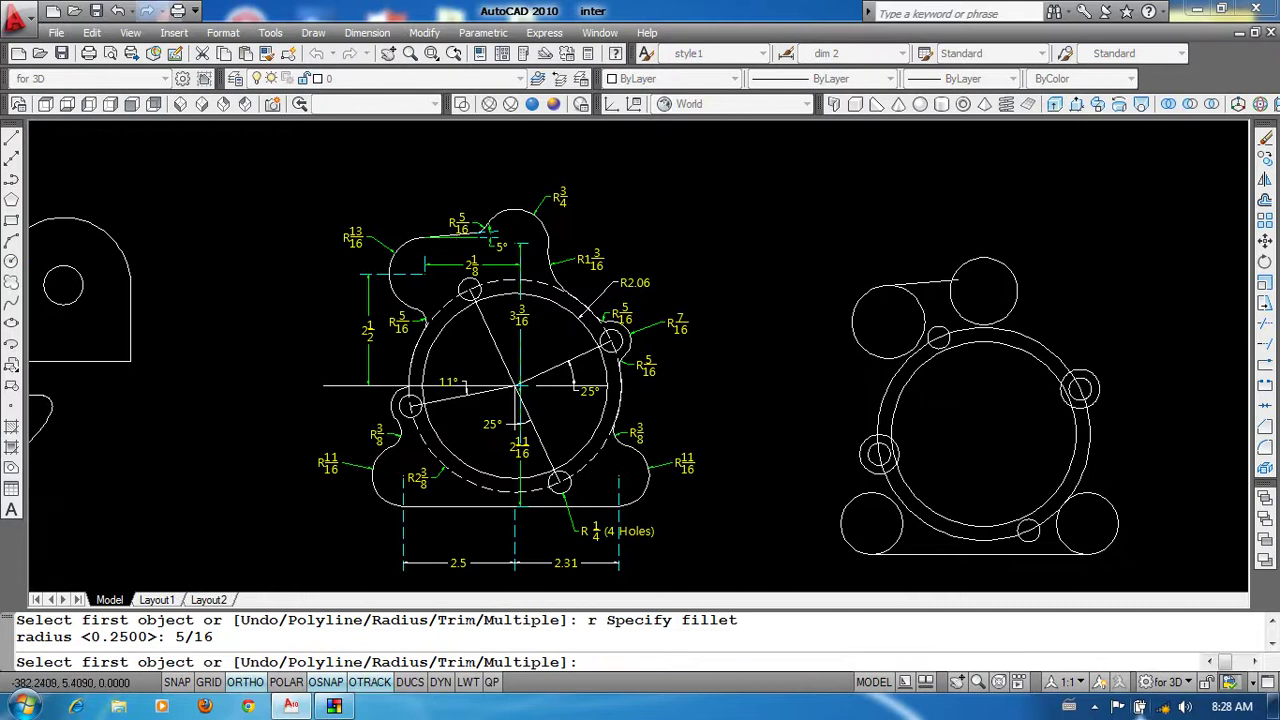
{"action": "scroll", "coordinate": [458, 230], "scroll_direction": "up", "scroll_amount": 3}
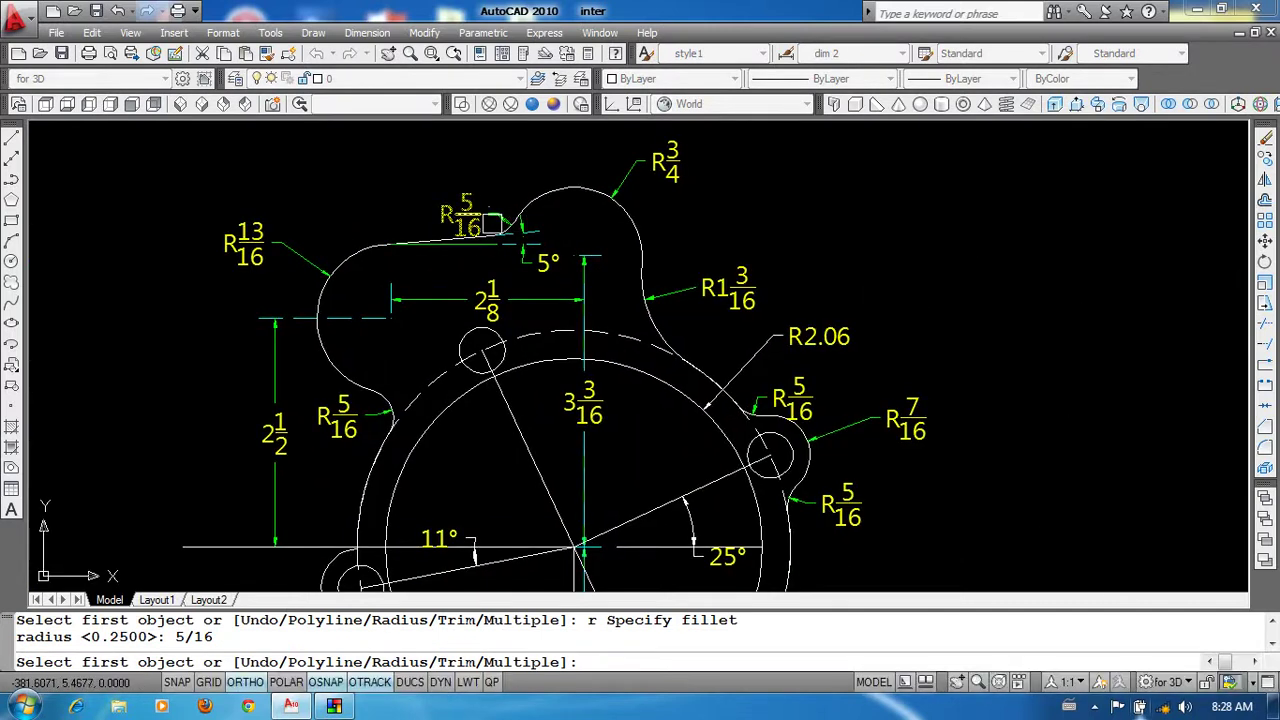
{"action": "middle_click_drag", "start_coordinate": [378, 405], "coordinate": [325, 327]}
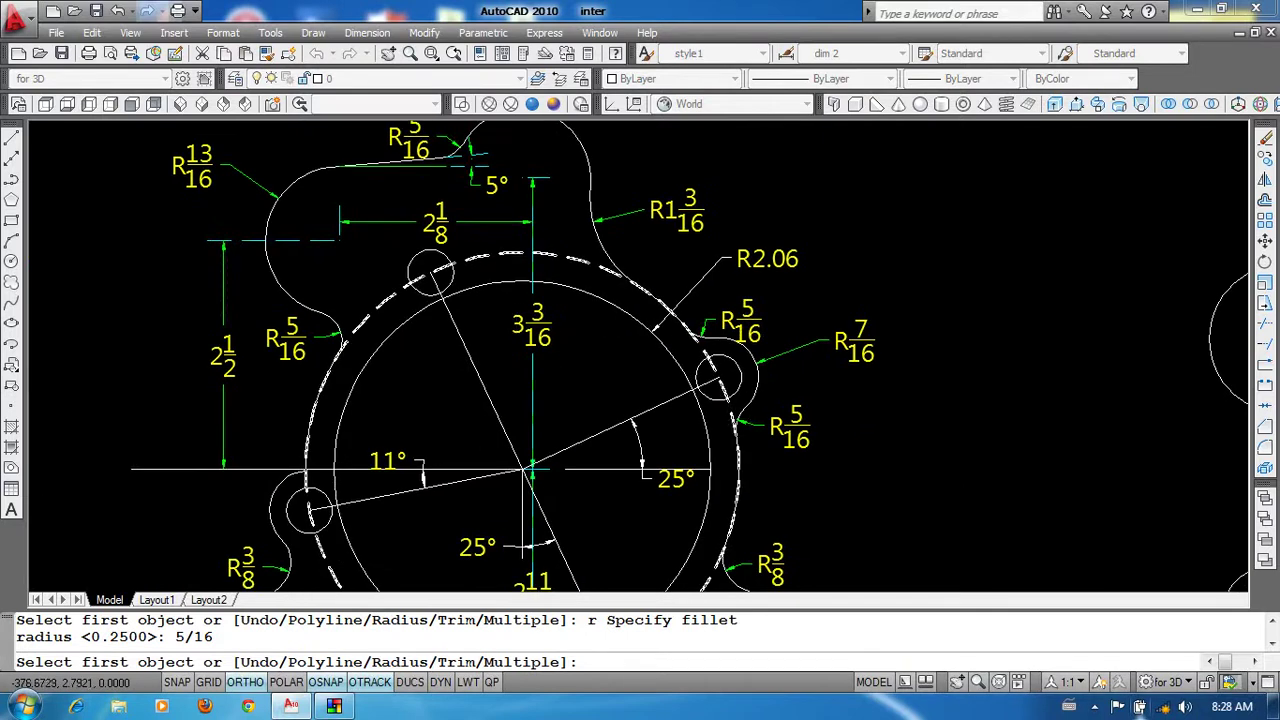
{"action": "scroll", "coordinate": [530, 380], "scroll_direction": "down", "scroll_amount": 2}
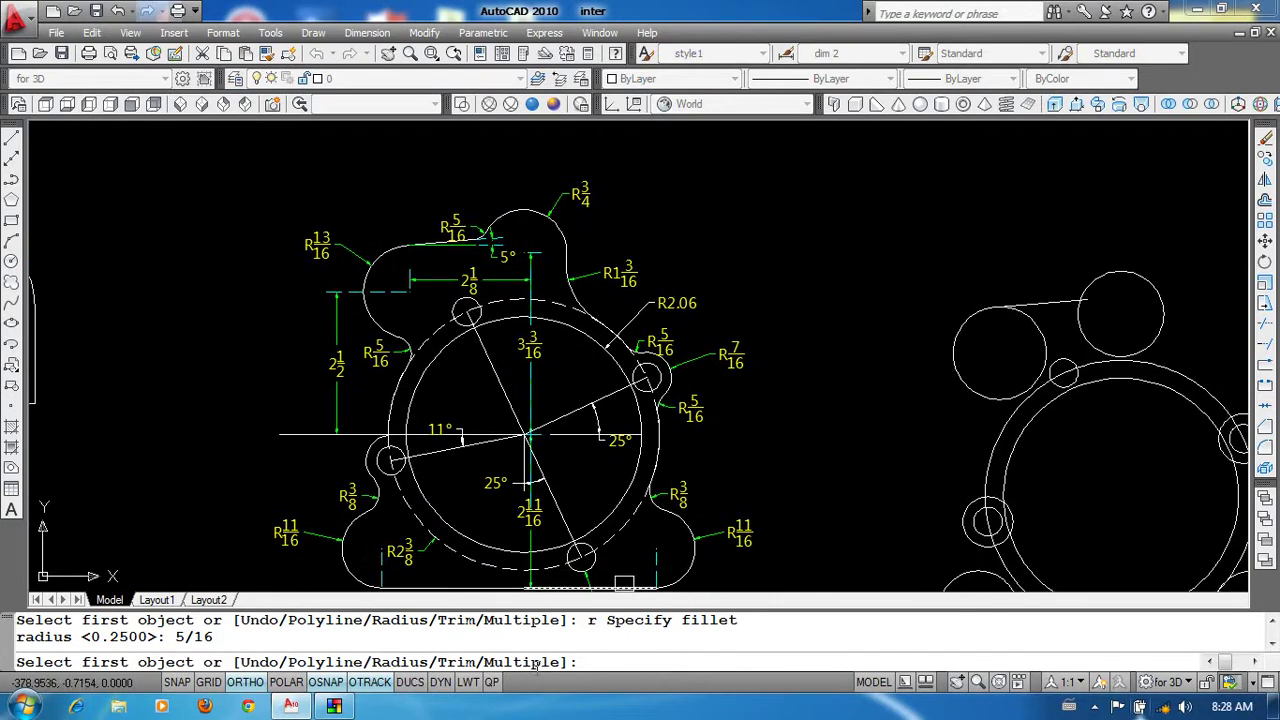
{"action": "type", "text": "m"}
{"action": "key", "text": "Return"}
Step: Fillet the 5° line to the upper circle and the left circle into the outer ring
{"action": "scroll", "coordinate": [1040, 295], "scroll_direction": "up", "scroll_amount": 1}
{"action": "left_click", "coordinate": [1108, 280]}
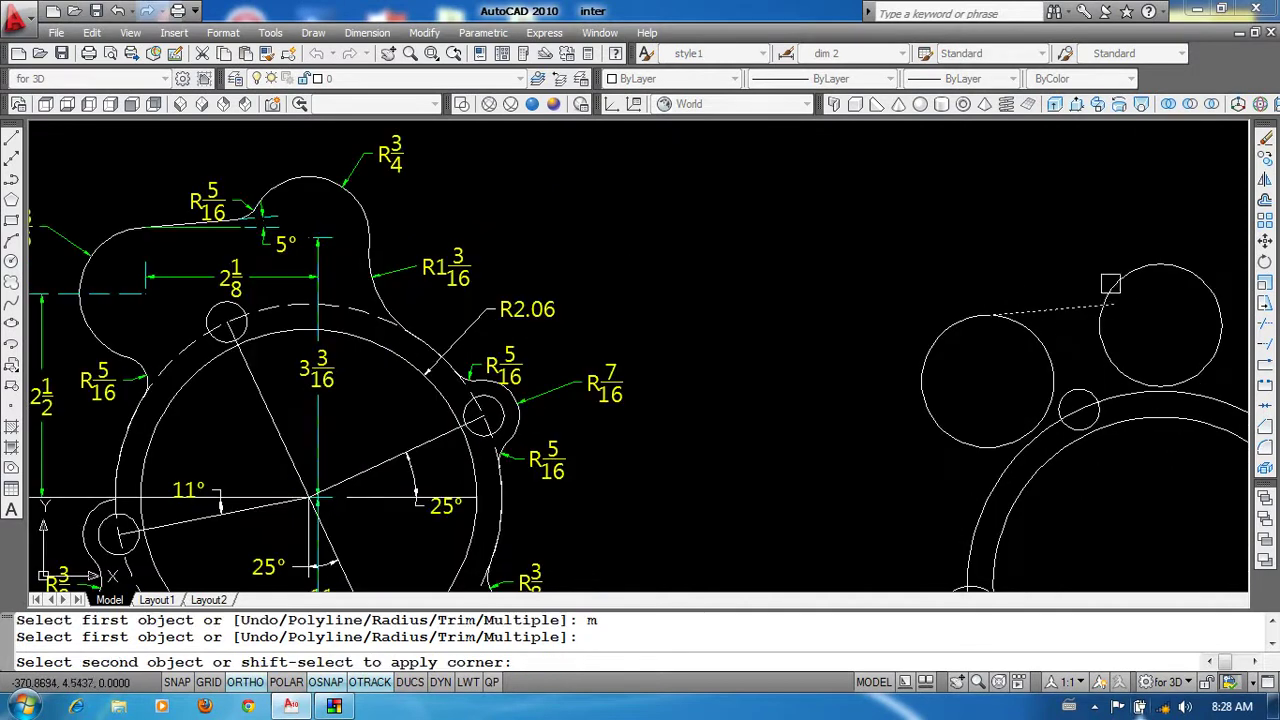
{"action": "left_click", "coordinate": [1118, 297]}
{"action": "left_click", "coordinate": [984, 452]}
{"action": "left_click", "coordinate": [992, 482]}
Step: Fillet the outer ring into the right small circle and the right bolt-hole boss
{"action": "mouse_move", "coordinate": [978, 433]}
{"action": "middle_mouse_down"}
{"action": "mouse_move", "coordinate": [717, 368]}
{"action": "mouse_move", "coordinate": [576, 282]}
{"action": "middle_mouse_up"}
{"action": "left_click", "coordinate": [868, 338]}
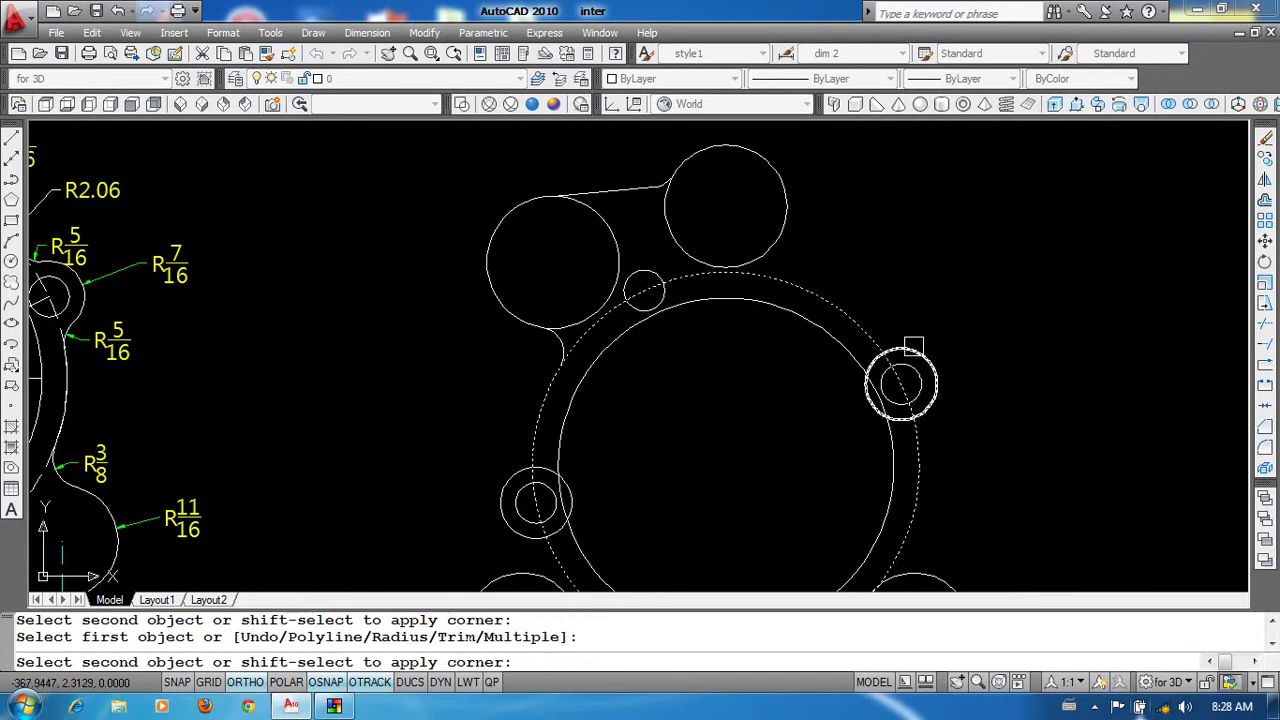
{"action": "left_click", "coordinate": [906, 350]}
{"action": "scroll", "coordinate": [936, 413], "scroll_direction": "up", "scroll_amount": 1}
{"action": "left_click", "coordinate": [921, 407]}
{"action": "left_click", "coordinate": [908, 454]}
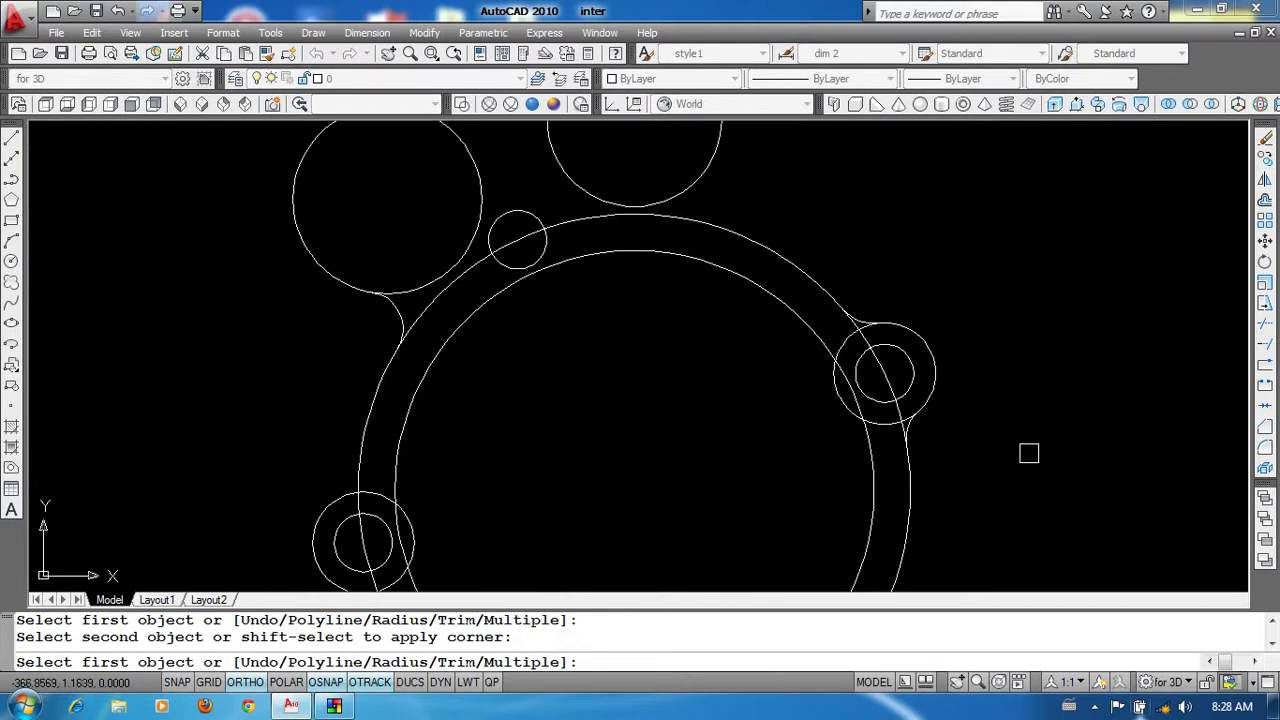
{"action": "scroll", "coordinate": [1029, 447], "scroll_direction": "down", "scroll_amount": 2}
{"action": "key", "text": "Return"}
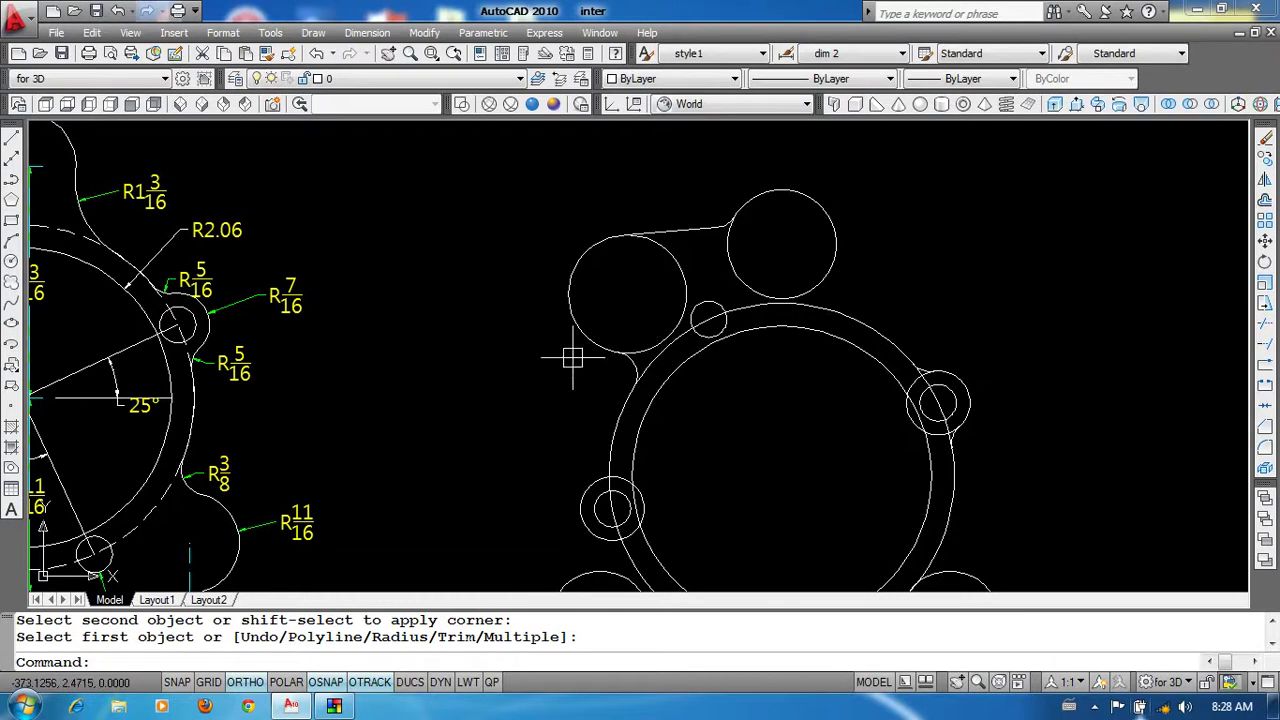
{"action": "middle_click_drag", "start_coordinate": [572, 357], "coordinate": [592, 355]}
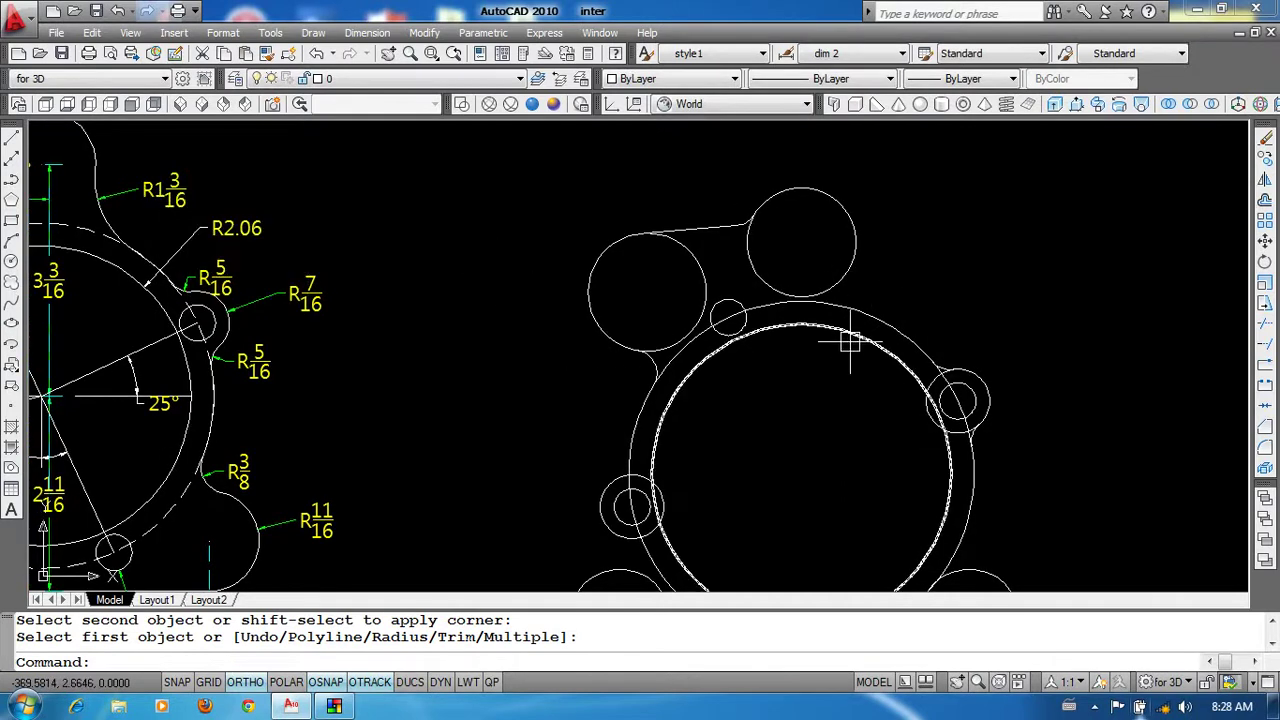
Step: Fillet the top-right circle into the outer ring with a 1-3/16 radius
{"action": "type", "text": "f"}
{"action": "key", "text": "Return"}
{"action": "type", "text": "r"}
{"action": "key", "text": "Return"}
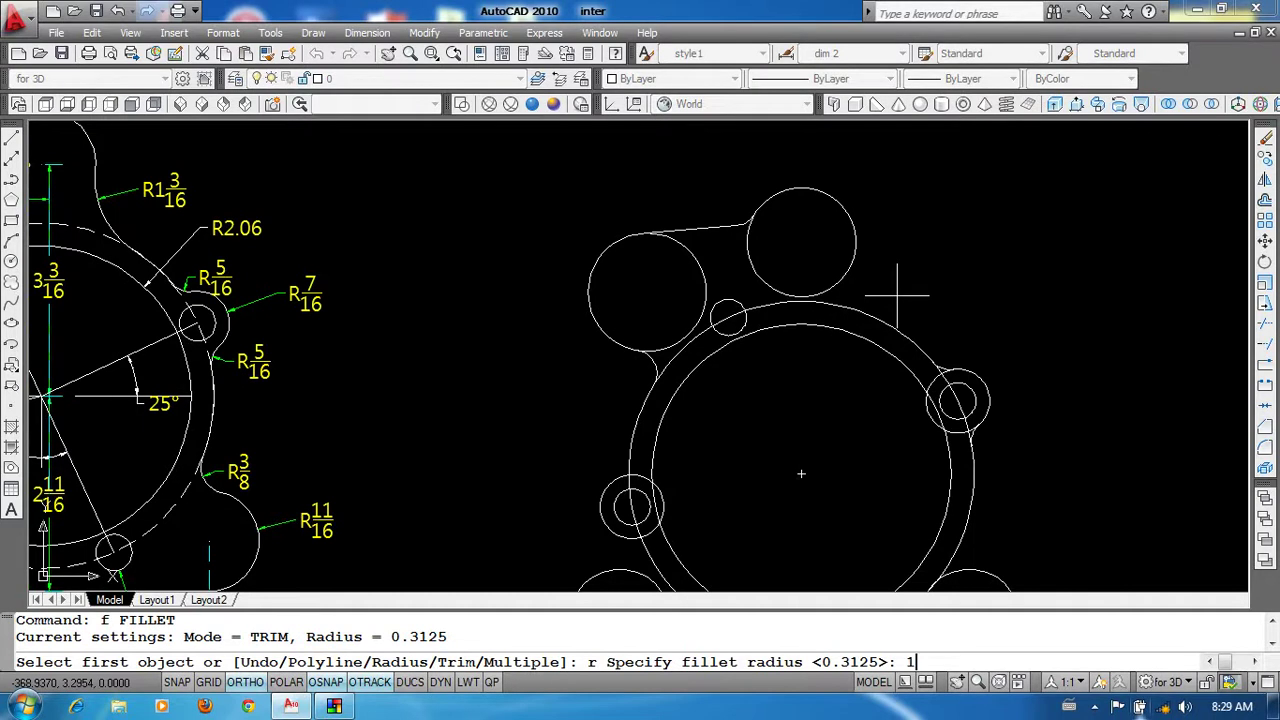
{"action": "type", "text": "6"}
{"action": "key", "text": "Return"}
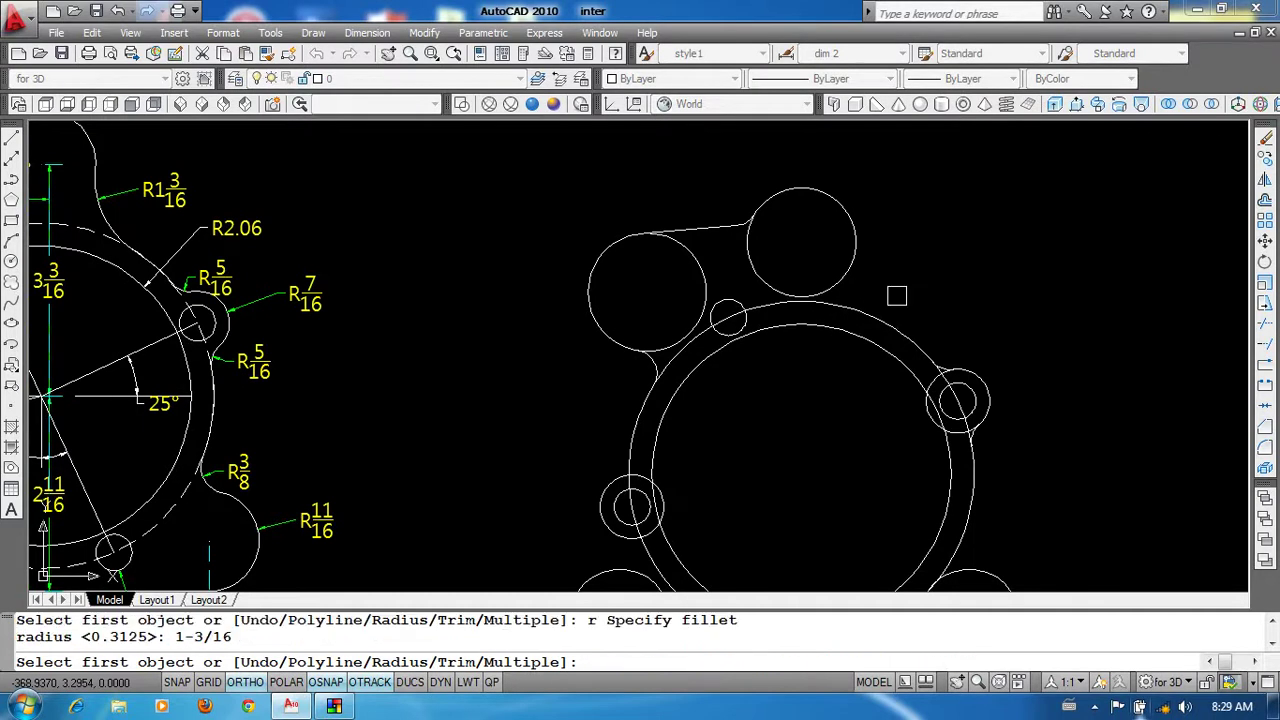
{"action": "left_click", "coordinate": [845, 268]}
{"action": "left_click", "coordinate": [933, 360]}
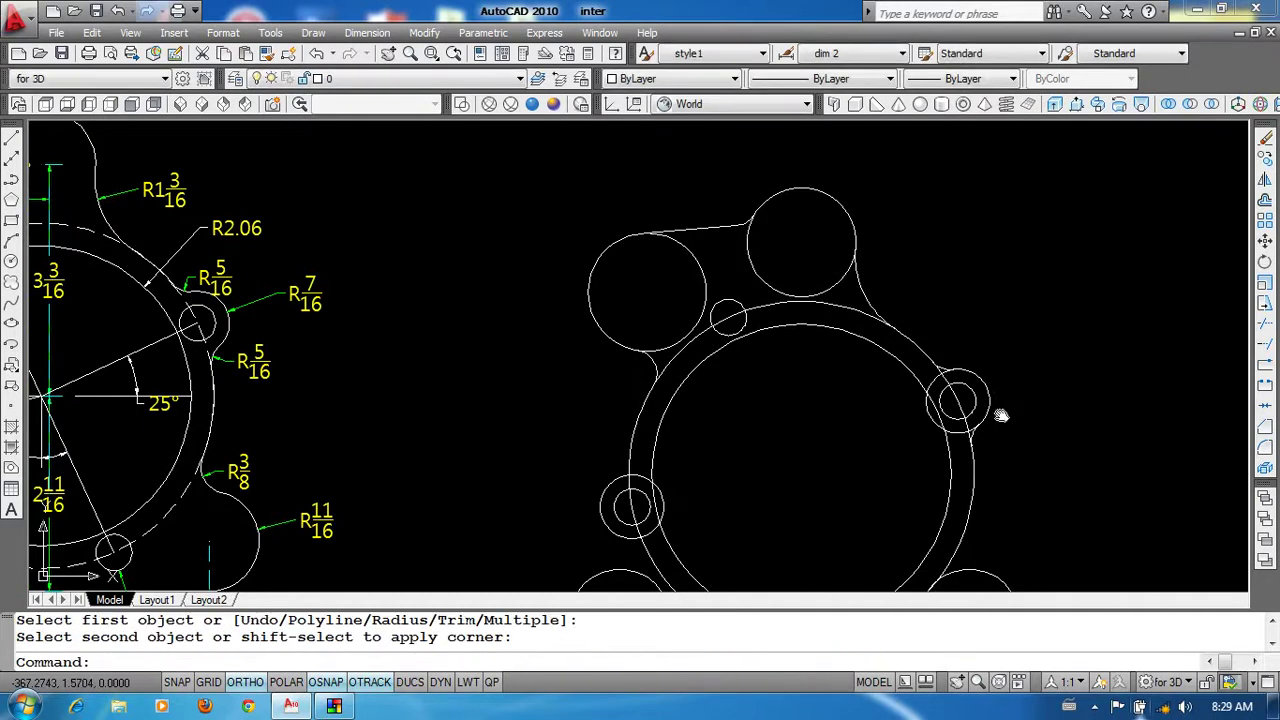
{"action": "middle_click_drag", "start_coordinate": [1001, 416], "coordinate": [1010, 297]}
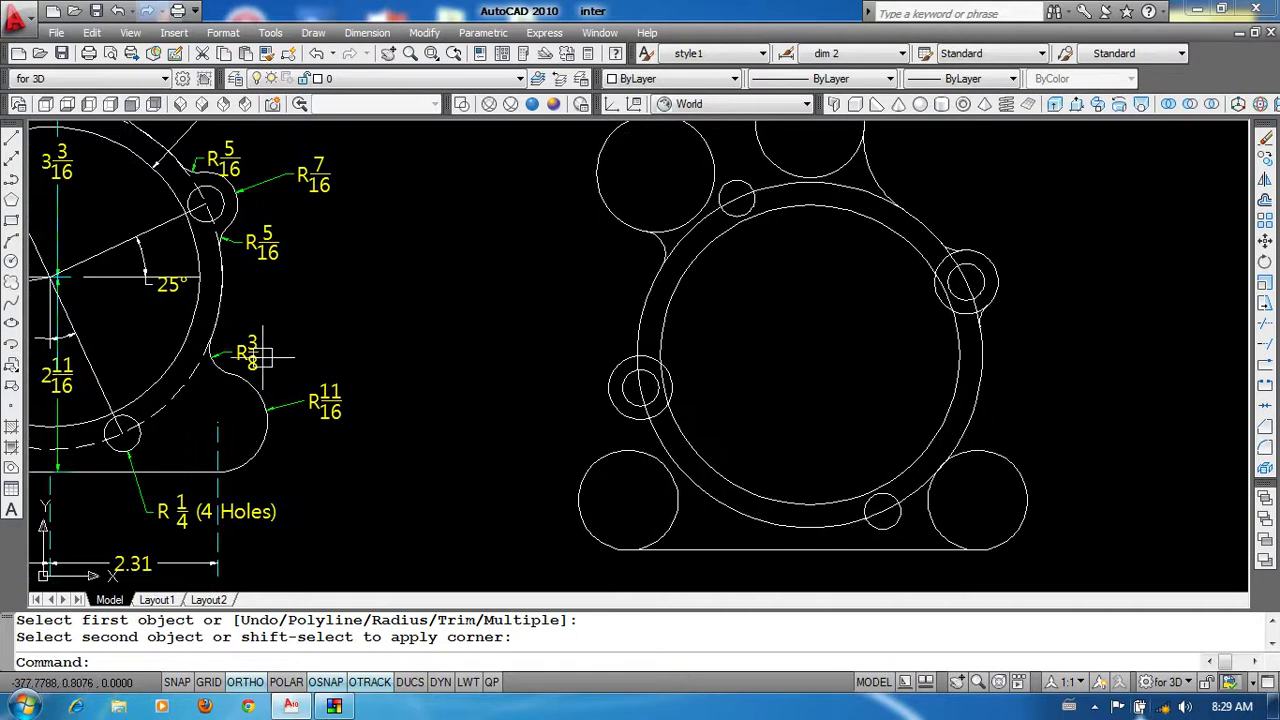
{"action": "middle_click_drag", "start_coordinate": [257, 357], "coordinate": [617, 322]}
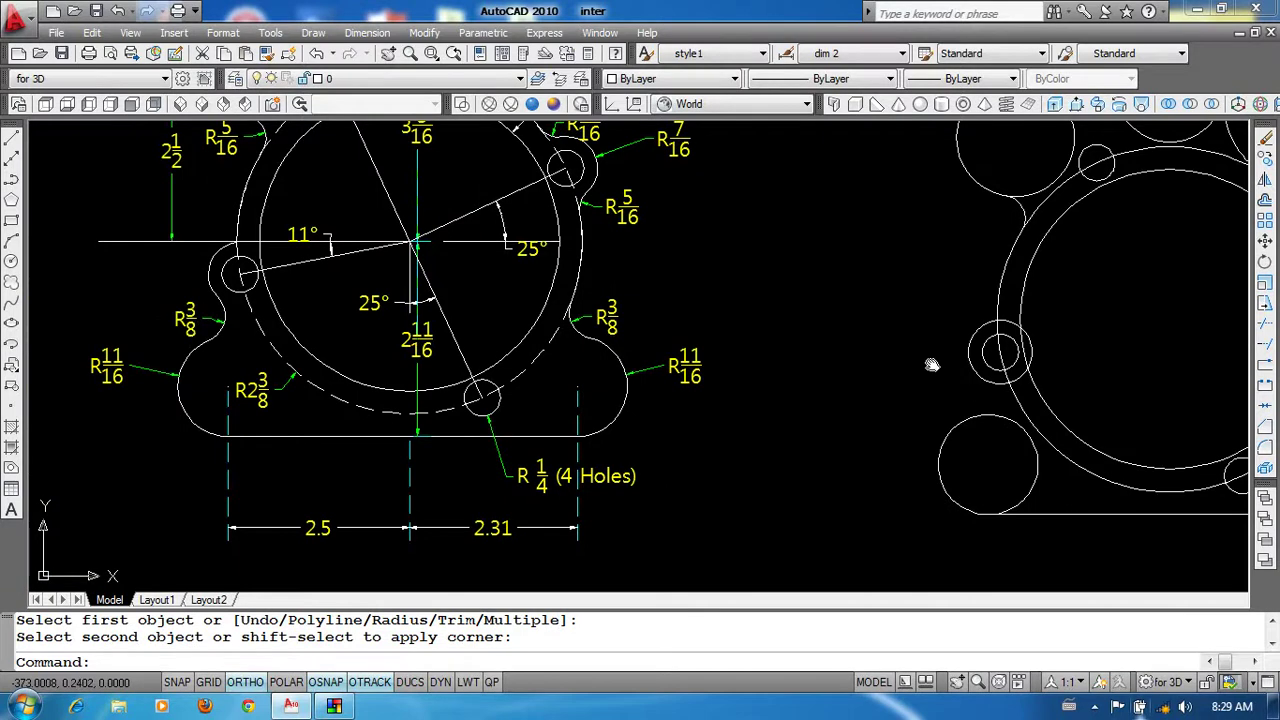
{"action": "middle_click_drag", "start_coordinate": [929, 363], "coordinate": [501, 367]}
Step: Set a 3/8 fillet radius in Multiple mode and round the outer ring into the lower-right circle
{"action": "type", "text": "f"}
{"action": "key", "text": "Return"}
{"action": "type", "text": "r"}
{"action": "key", "text": "Return"}
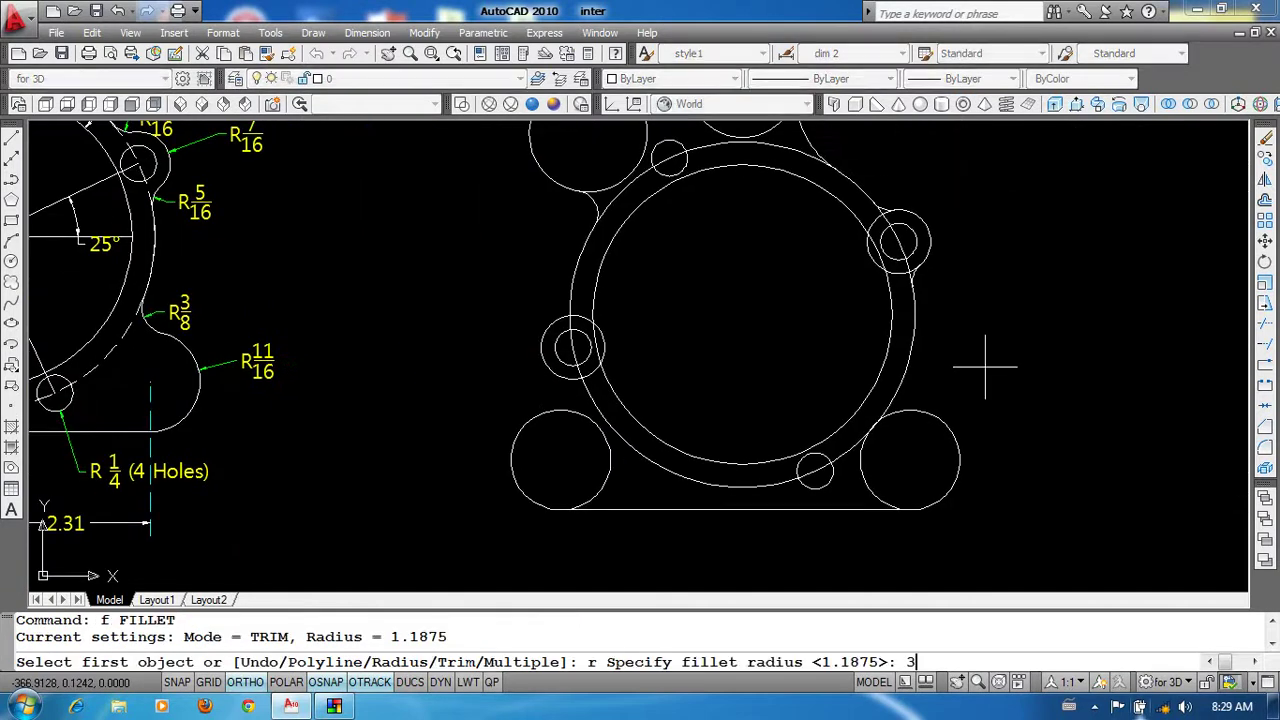
{"action": "type", "text": "/8"}
{"action": "key", "text": "Return"}
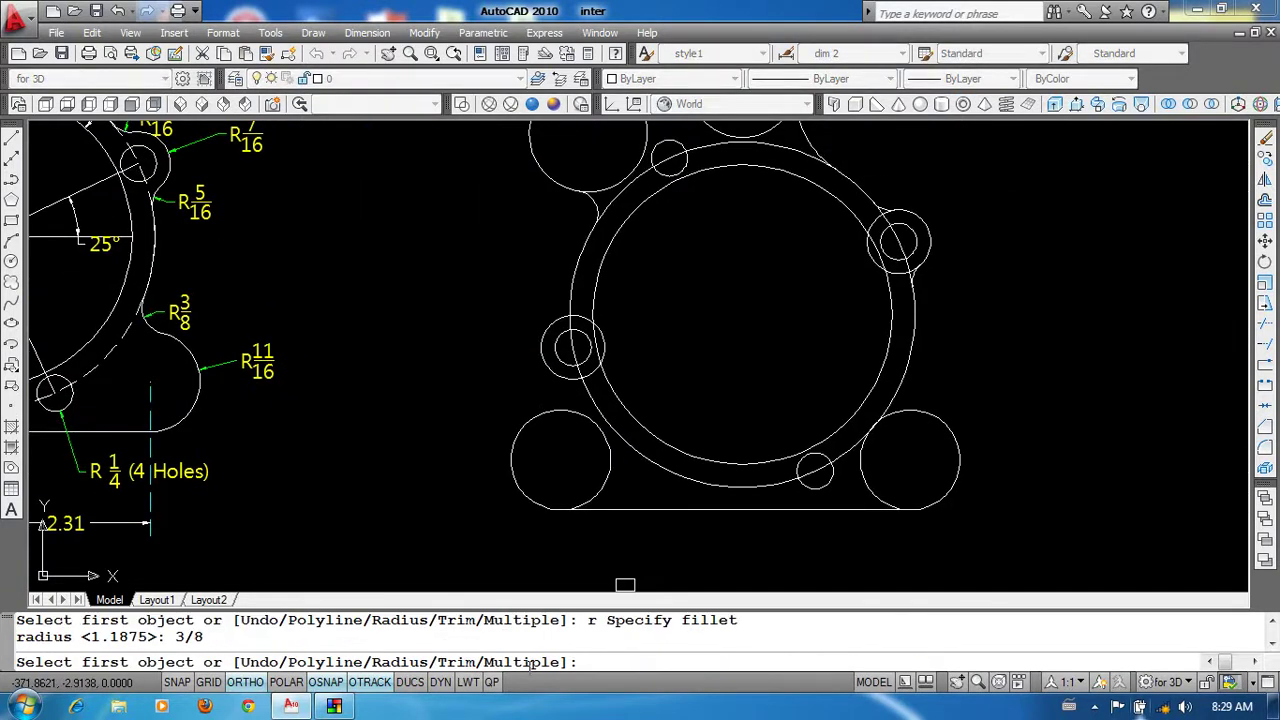
{"action": "type", "text": "m"}
{"action": "key", "text": "Return"}
{"action": "left_click", "coordinate": [903, 382]}
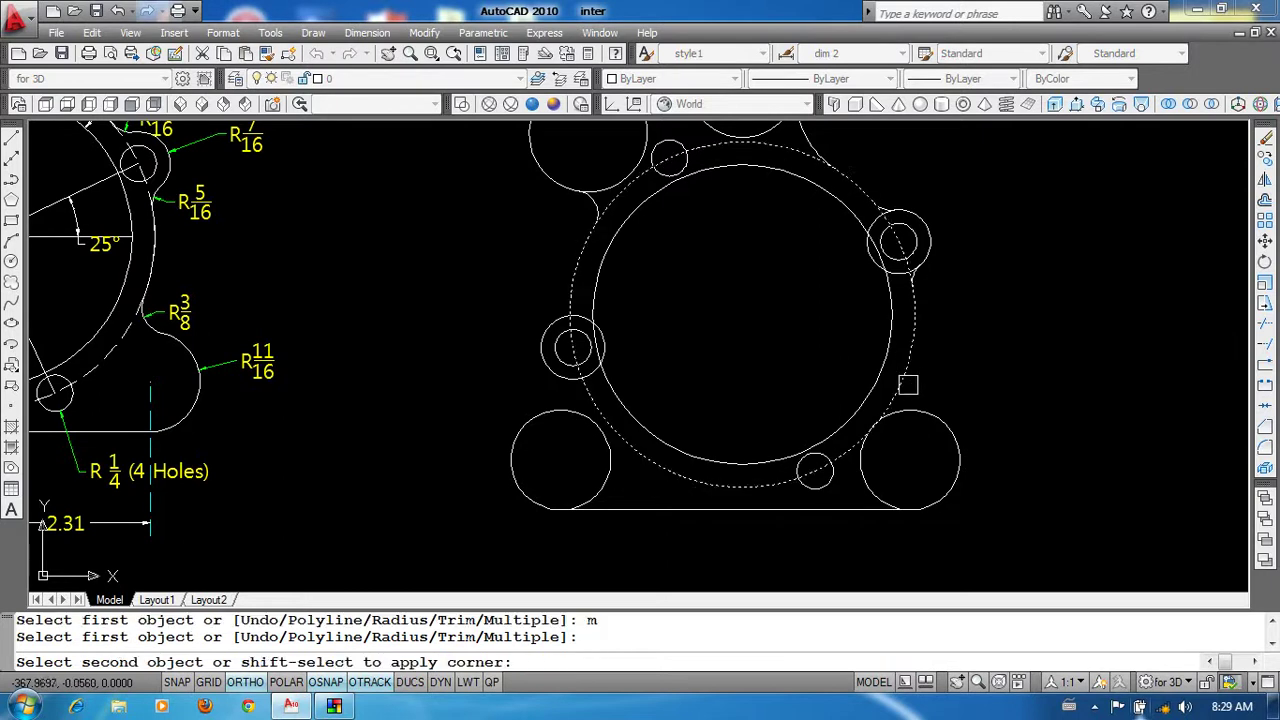
{"action": "left_click", "coordinate": [890, 414]}
Step: Round the left boss circle into the lower-left circle with the same 3/8 fillet
{"action": "scroll", "coordinate": [550, 414], "scroll_direction": "up", "scroll_amount": 3}
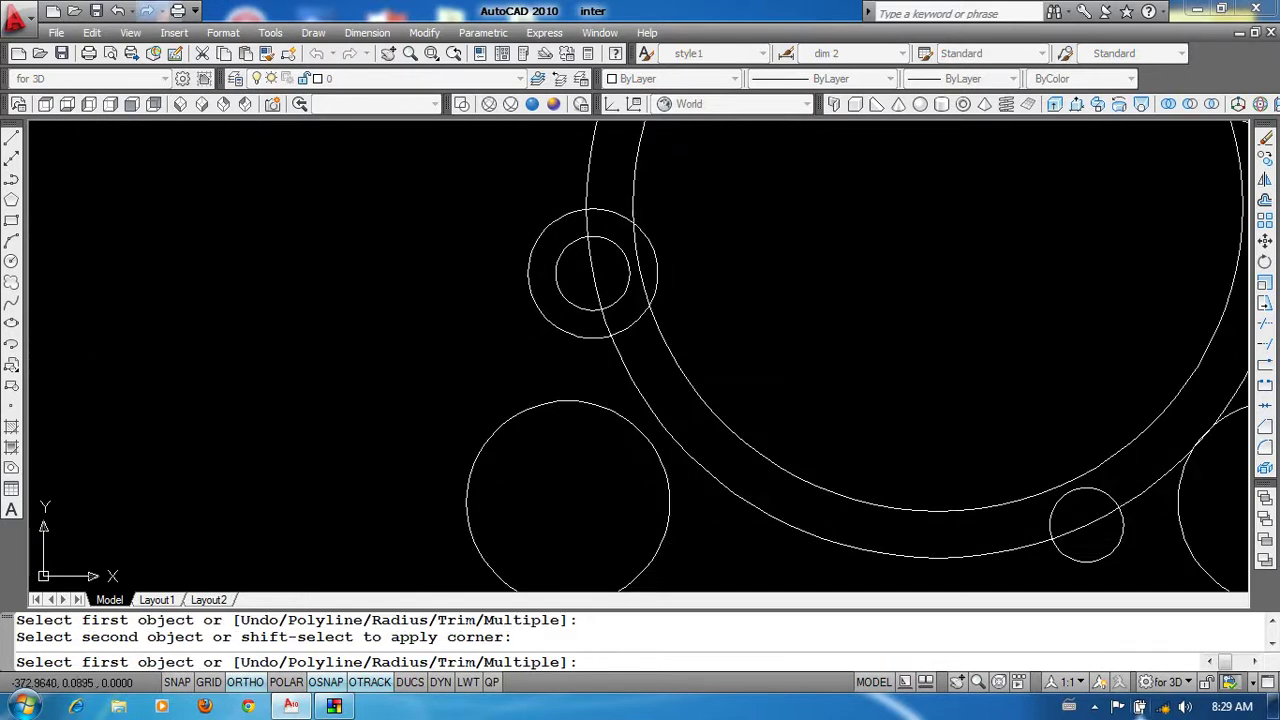
{"action": "left_click", "coordinate": [568, 333]}
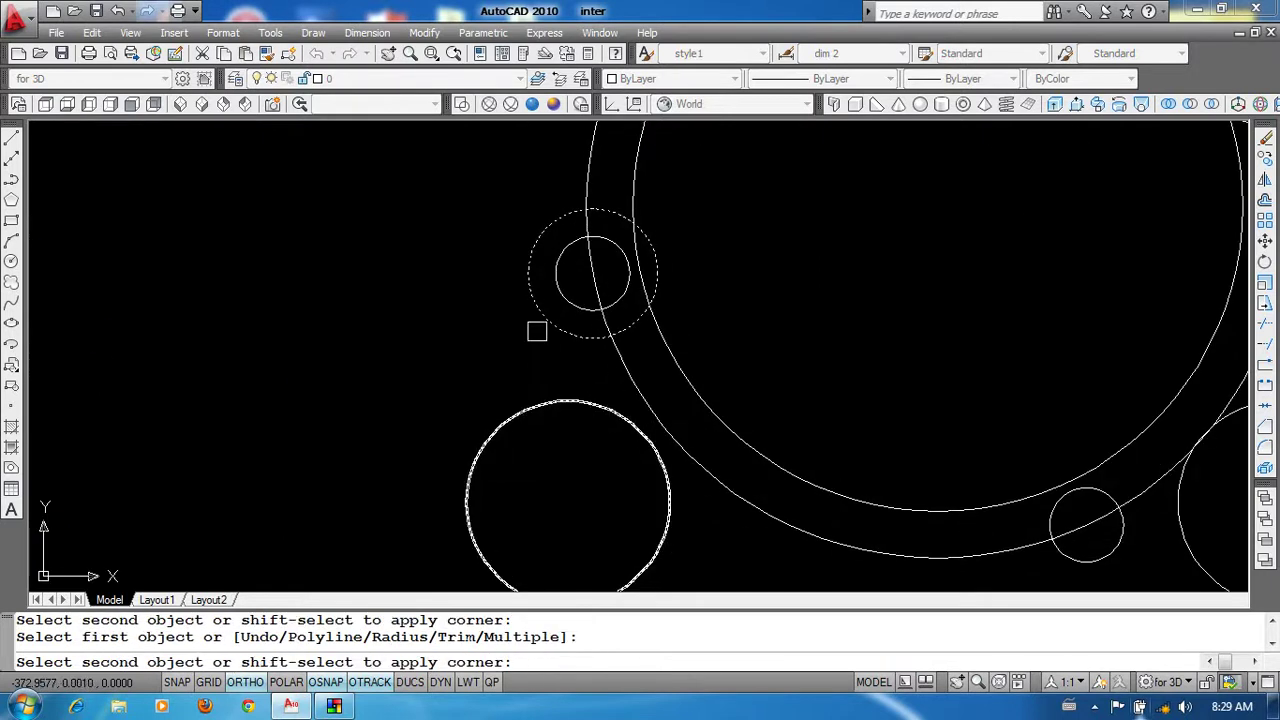
{"action": "left_click", "coordinate": [537, 402]}
{"action": "scroll", "coordinate": [465, 444], "scroll_direction": "down", "scroll_amount": 4}
{"action": "scroll", "coordinate": [619, 419], "scroll_direction": "down", "scroll_amount": 2}
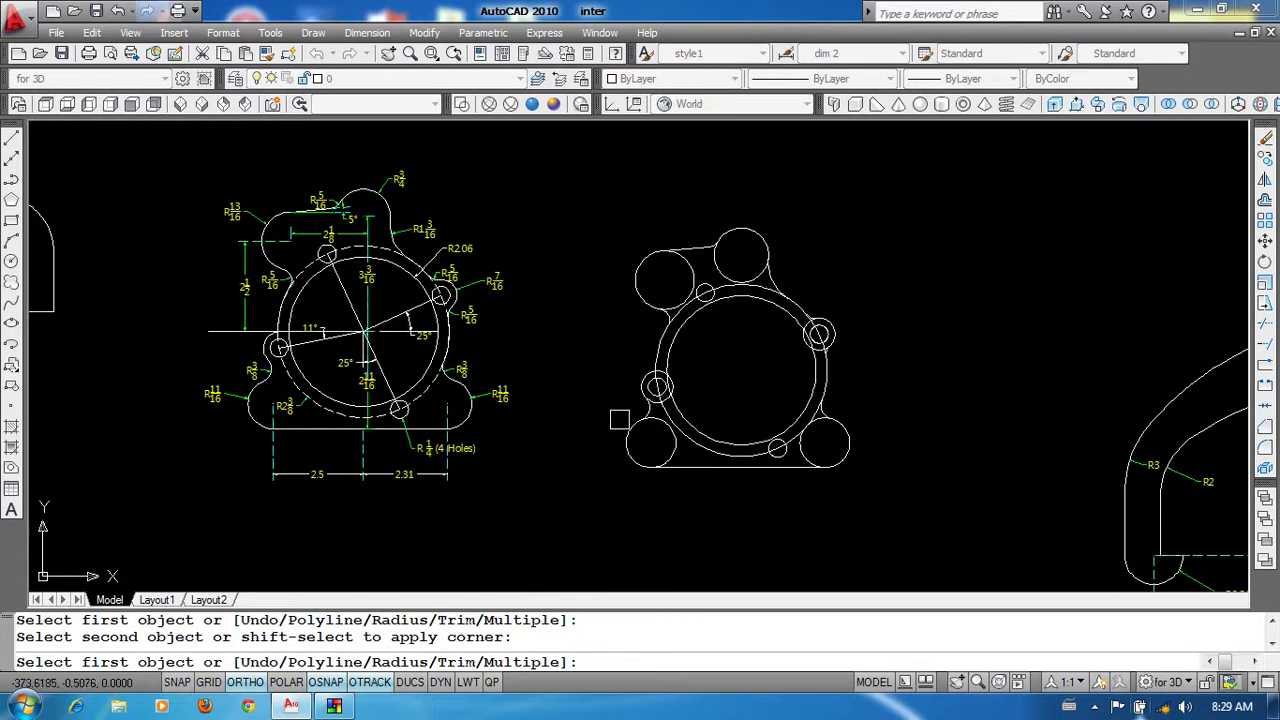
{"action": "key", "text": "Return"}
{"action": "scroll", "coordinate": [650, 390], "scroll_direction": "up", "scroll_amount": 2}
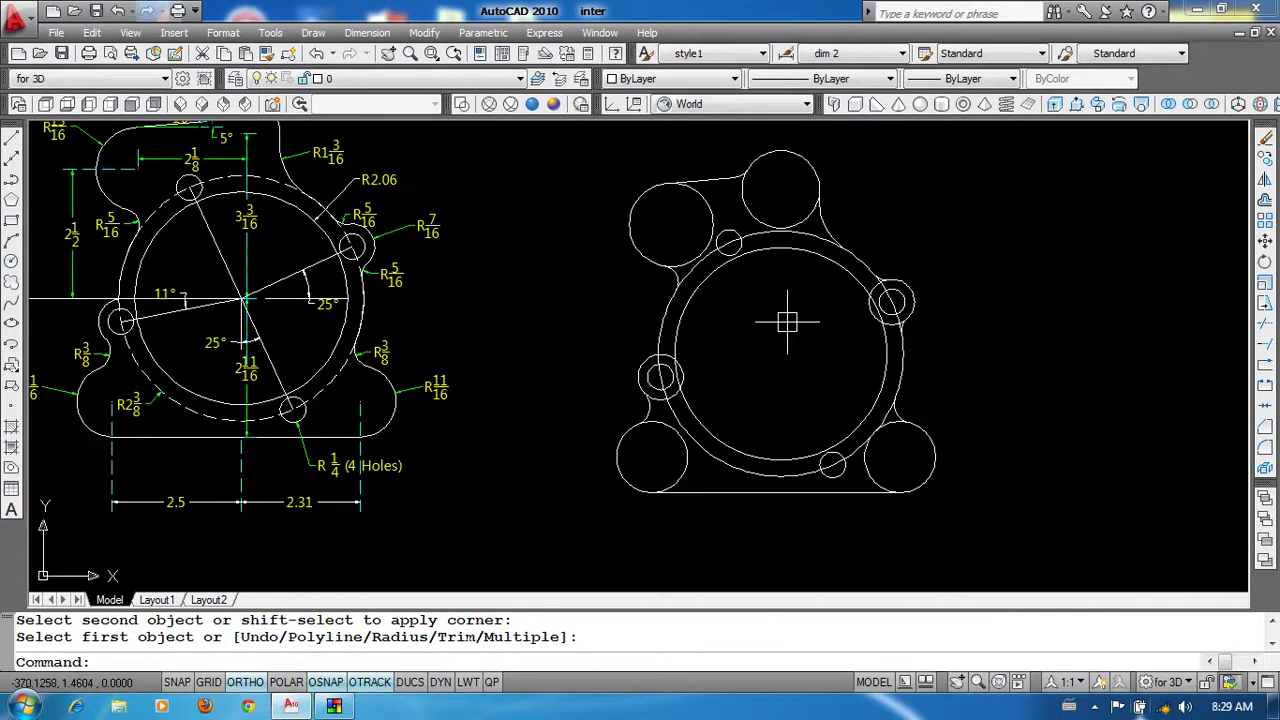
{"action": "middle_click_drag", "start_coordinate": [787, 322], "coordinate": [794, 359]}
Step: Trim the inner arc of the top circle and the excess of the upper-left circle
{"action": "key", "text": "Return"}
{"action": "key", "text": "Return"}
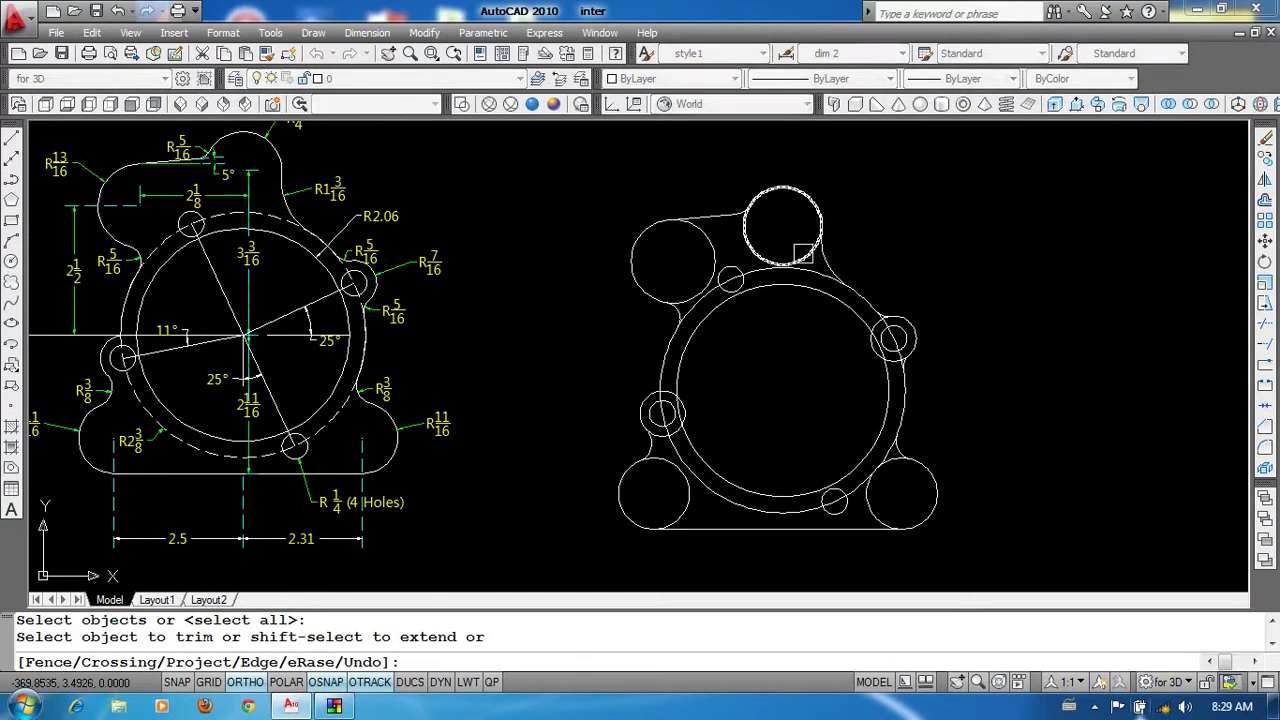
{"action": "left_click", "coordinate": [800, 259]}
{"action": "scroll", "coordinate": [710, 250], "scroll_direction": "up", "scroll_amount": 1}
{"action": "left_click", "coordinate": [710, 250]}
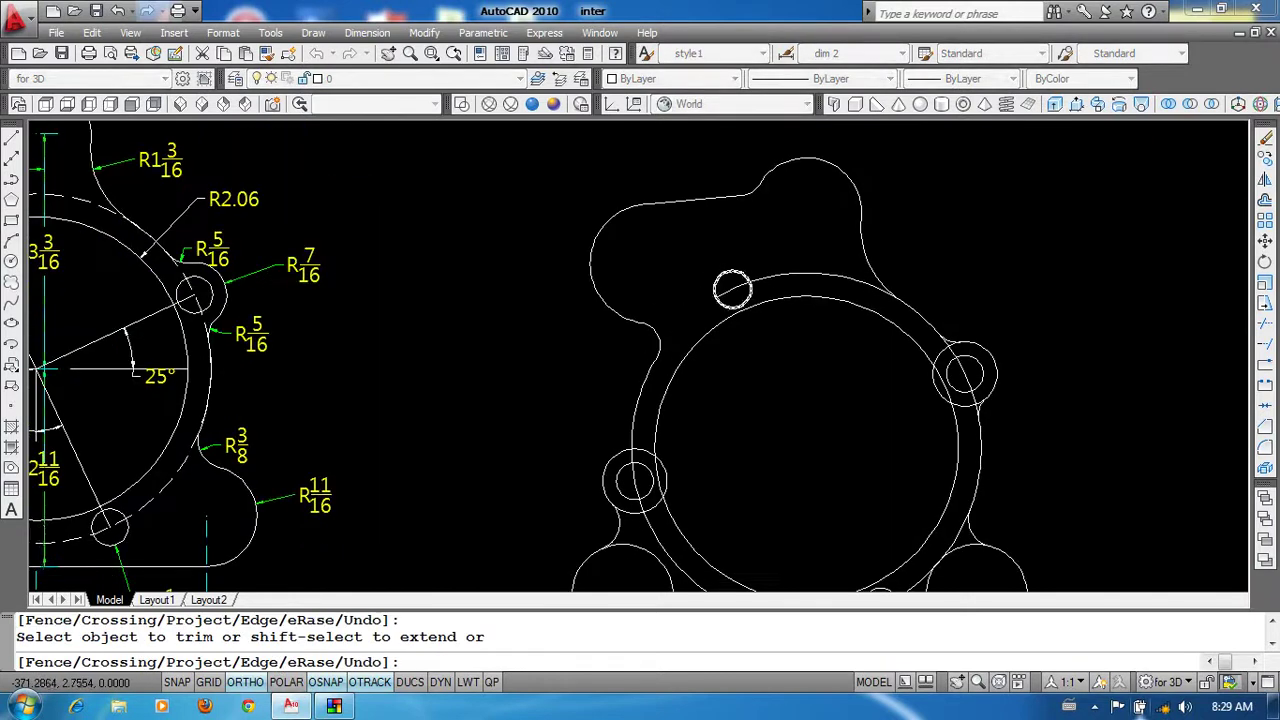
{"action": "scroll", "coordinate": [730, 286], "scroll_direction": "up", "scroll_amount": 1}
{"action": "scroll", "coordinate": [1022, 359], "scroll_direction": "up", "scroll_amount": 1}
{"action": "scroll", "coordinate": [1027, 379], "scroll_direction": "up", "scroll_amount": 1}
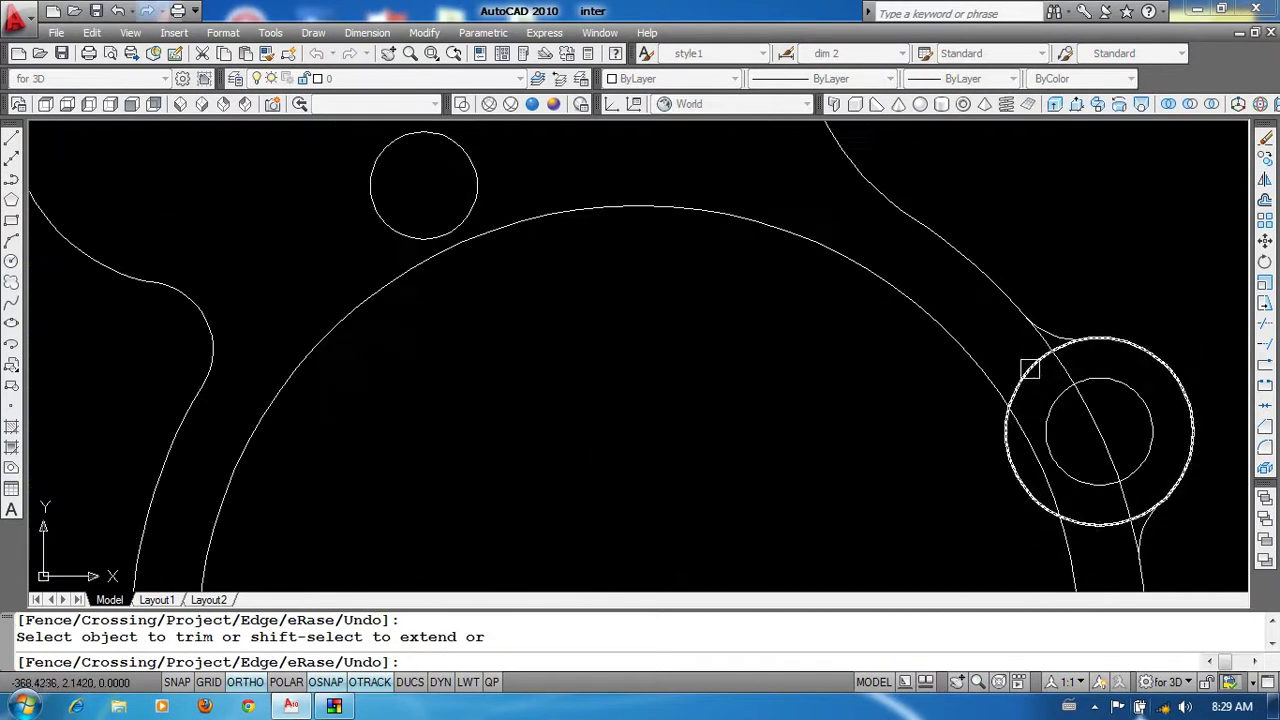
Step: Trim the segment inside the small circle by the right hole, then undo that trim
{"action": "middle_click_drag", "start_coordinate": [1034, 398], "coordinate": [953, 343]}
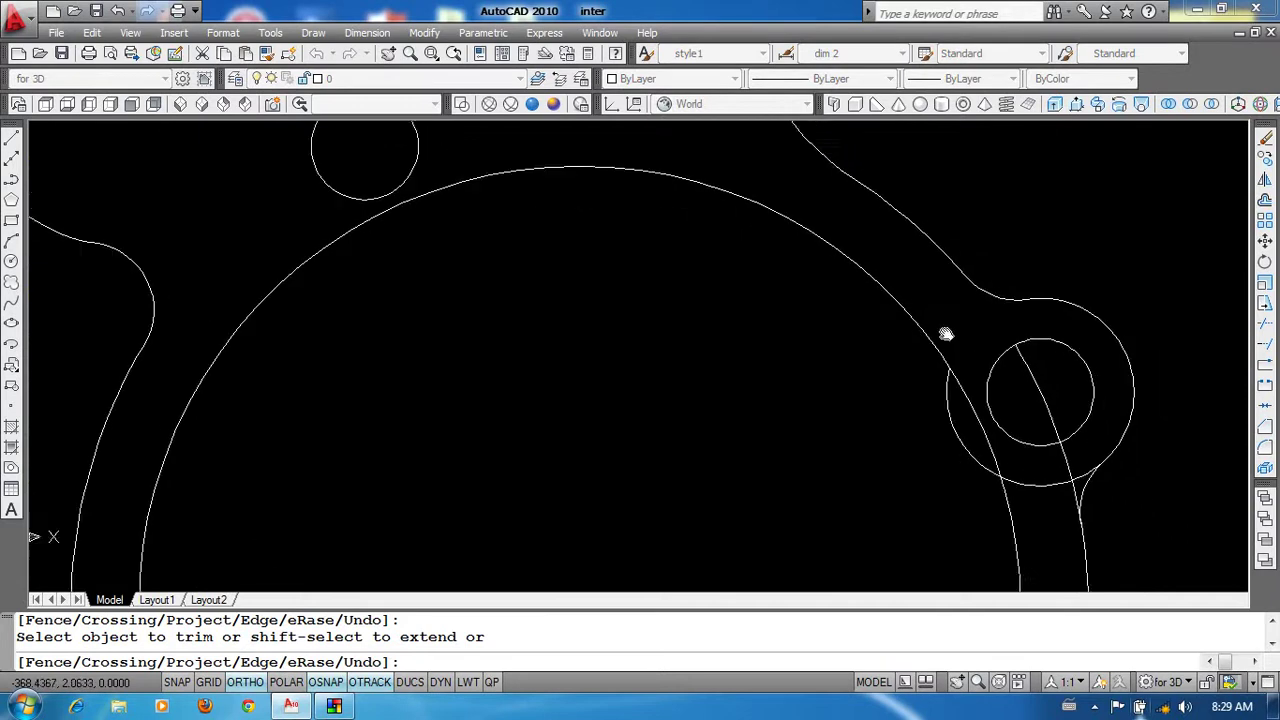
{"action": "middle_click_drag", "start_coordinate": [1017, 505], "coordinate": [934, 242]}
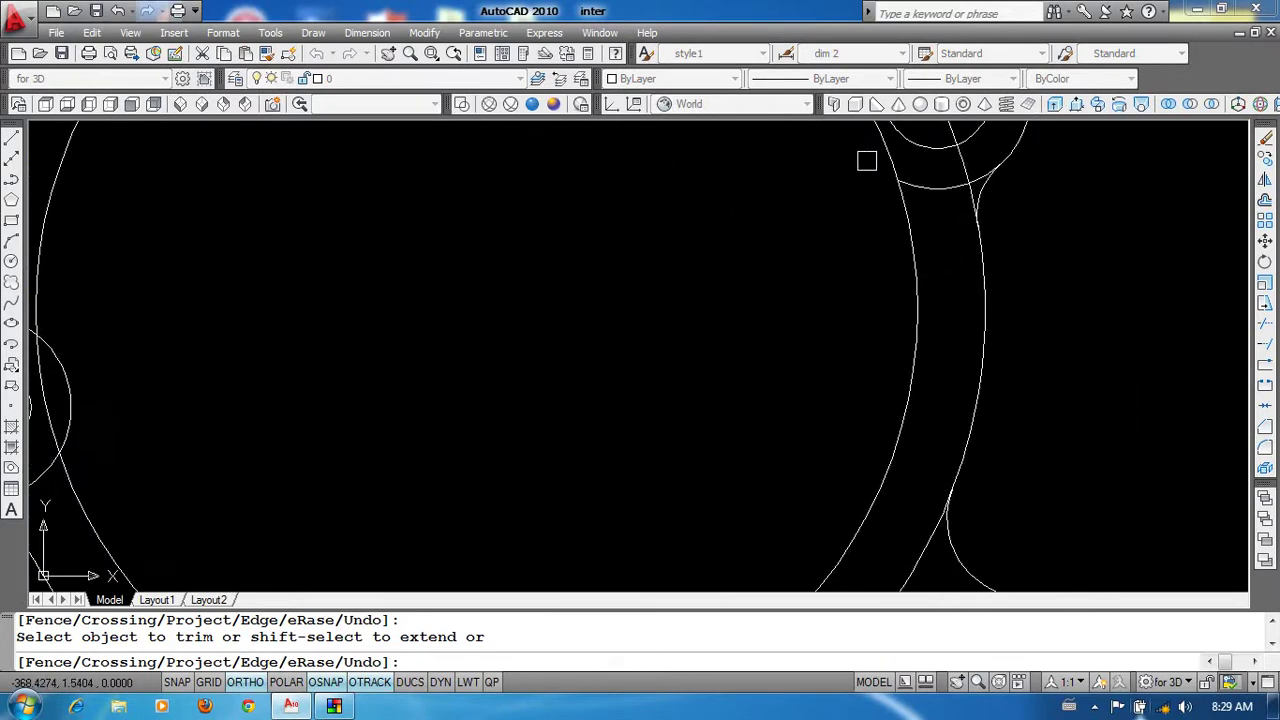
{"action": "scroll", "coordinate": [942, 196], "scroll_direction": "down", "scroll_amount": 3}
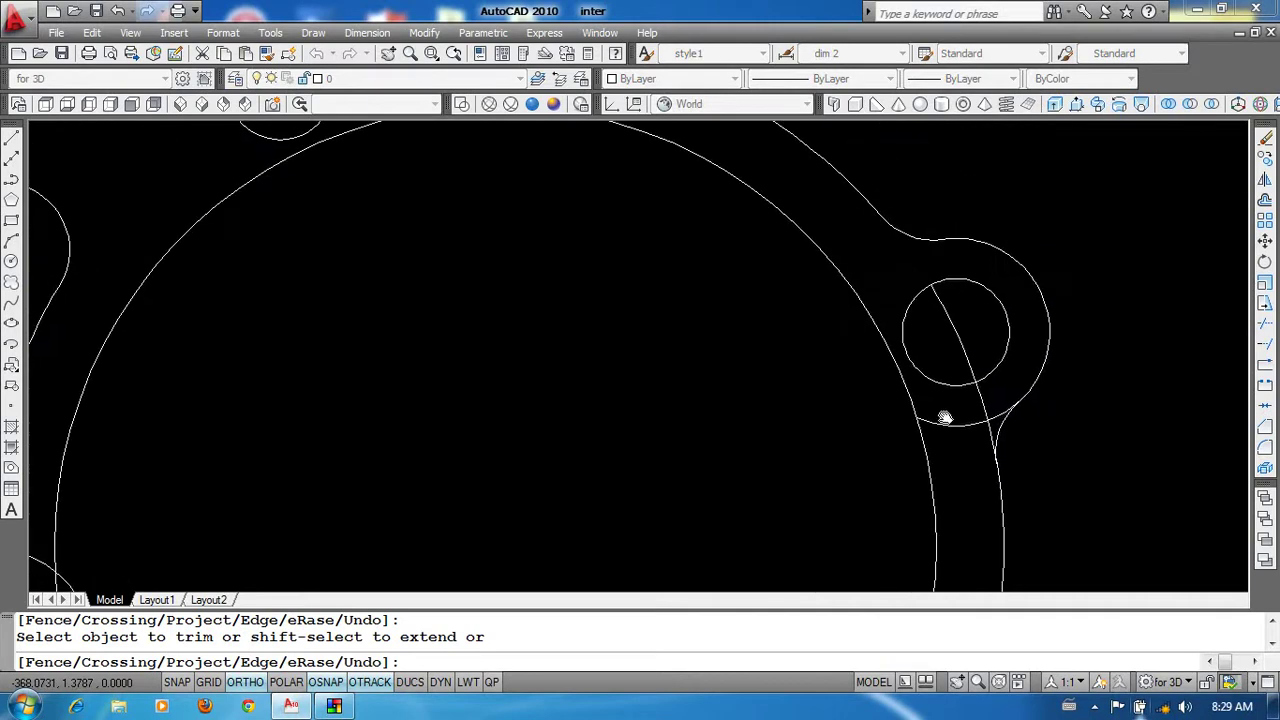
{"action": "left_click", "coordinate": [934, 297]}
{"action": "scroll", "coordinate": [955, 355], "scroll_direction": "up", "scroll_amount": 3}
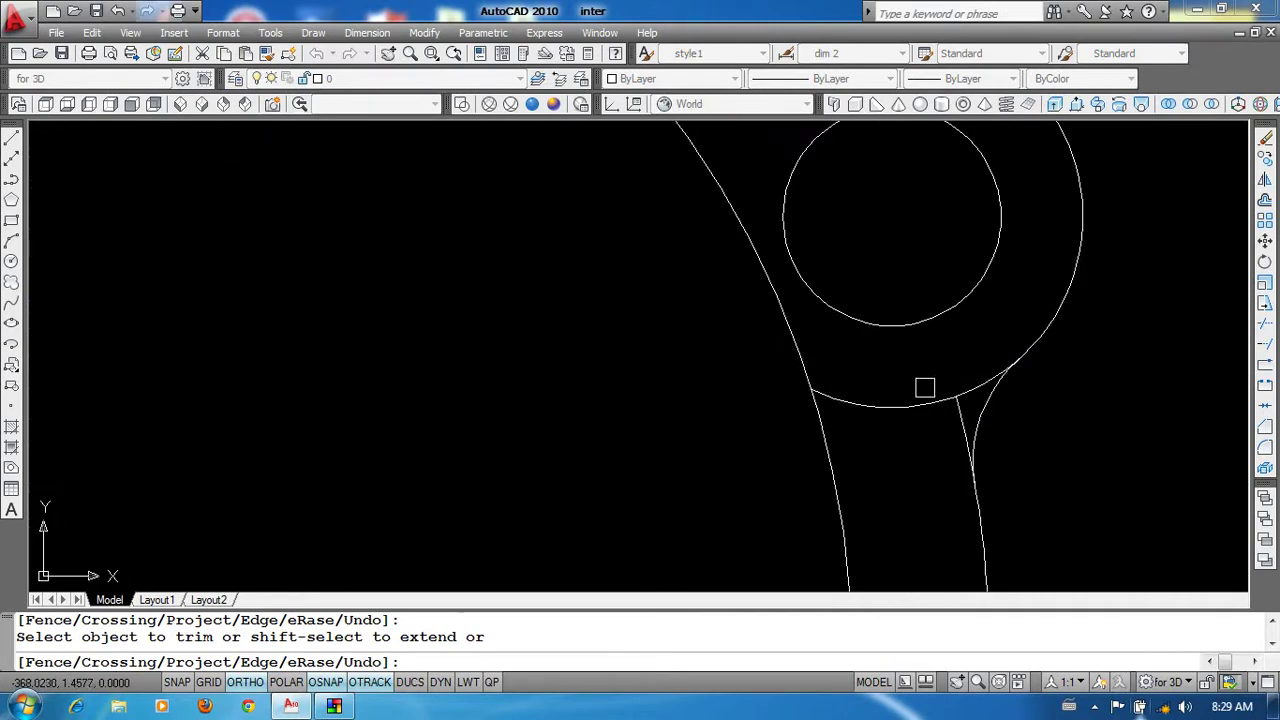
{"action": "scroll", "coordinate": [960, 220], "scroll_direction": "down", "scroll_amount": 3}
{"action": "scroll", "coordinate": [849, 329], "scroll_direction": "down", "scroll_amount": 2}
{"action": "scroll", "coordinate": [766, 523], "scroll_direction": "up", "scroll_amount": 1}
{"action": "scroll", "coordinate": [748, 440], "scroll_direction": "up", "scroll_amount": 1}
{"action": "middle_click_drag", "start_coordinate": [748, 440], "coordinate": [726, 350]}
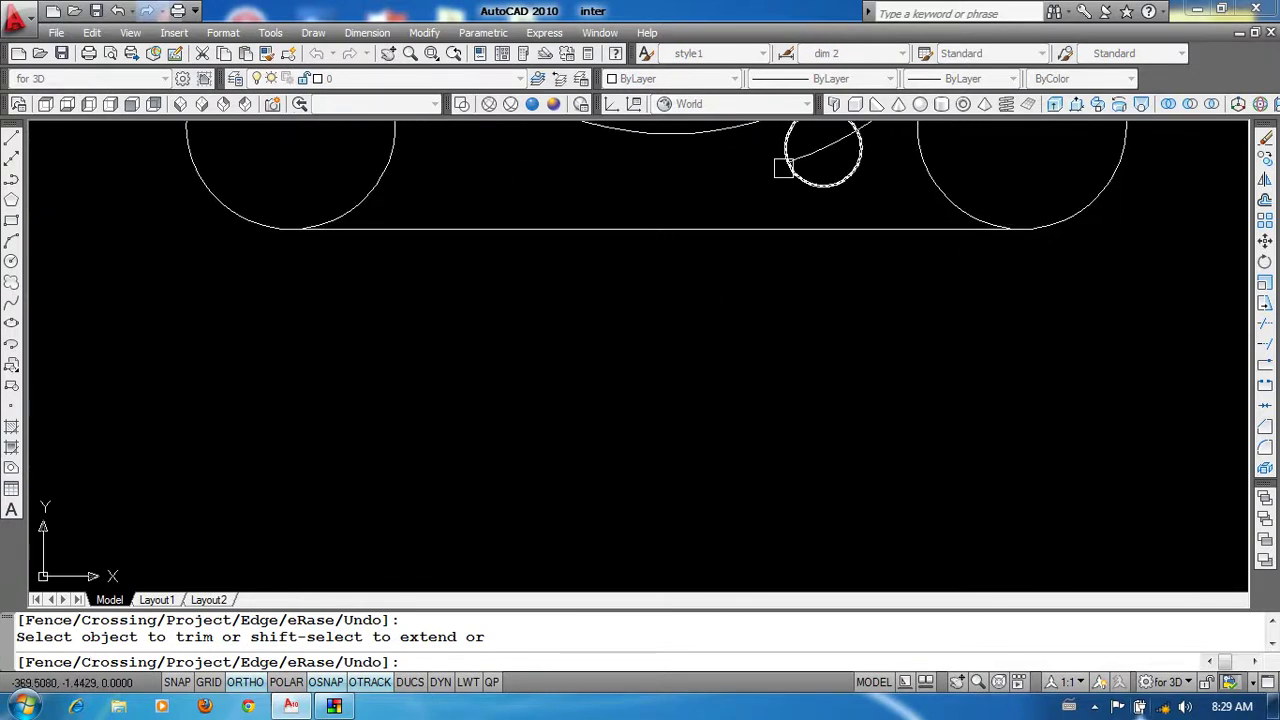
{"action": "middle_click_drag", "start_coordinate": [754, 200], "coordinate": [815, 585]}
{"action": "scroll", "coordinate": [769, 463], "scroll_direction": "down", "scroll_amount": 2}
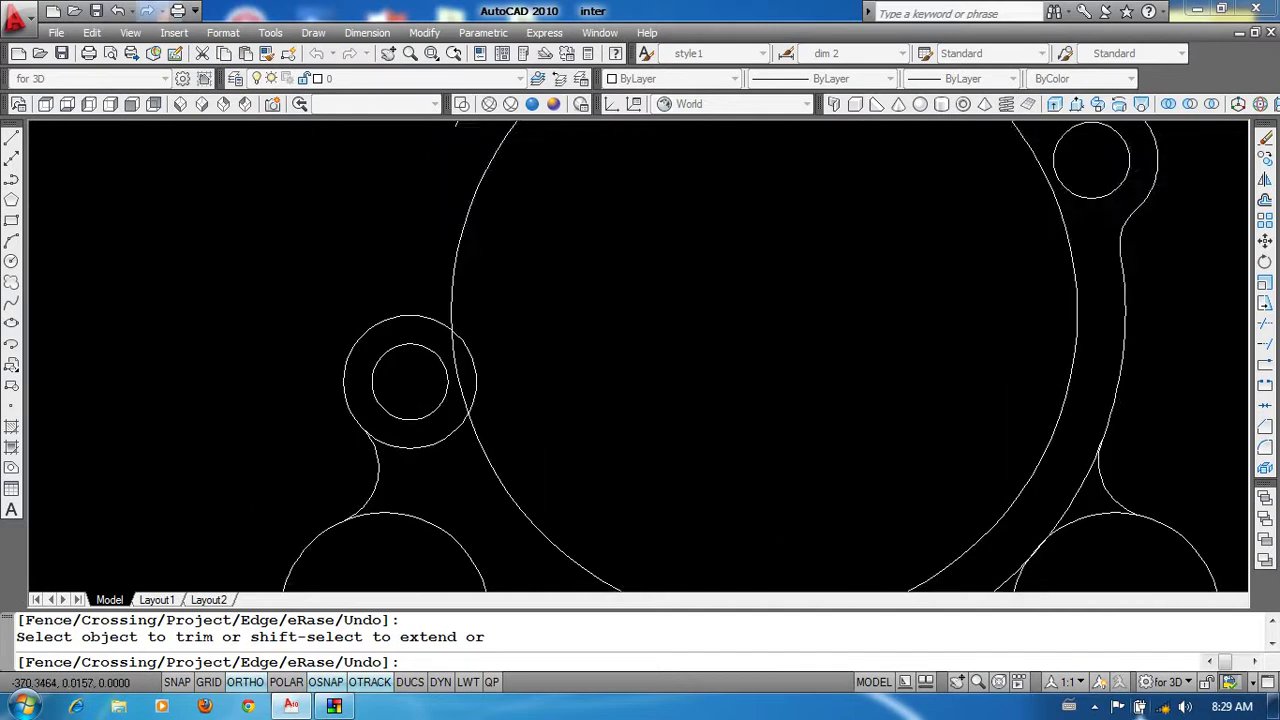
{"action": "scroll", "coordinate": [712, 411], "scroll_direction": "down", "scroll_amount": 2}
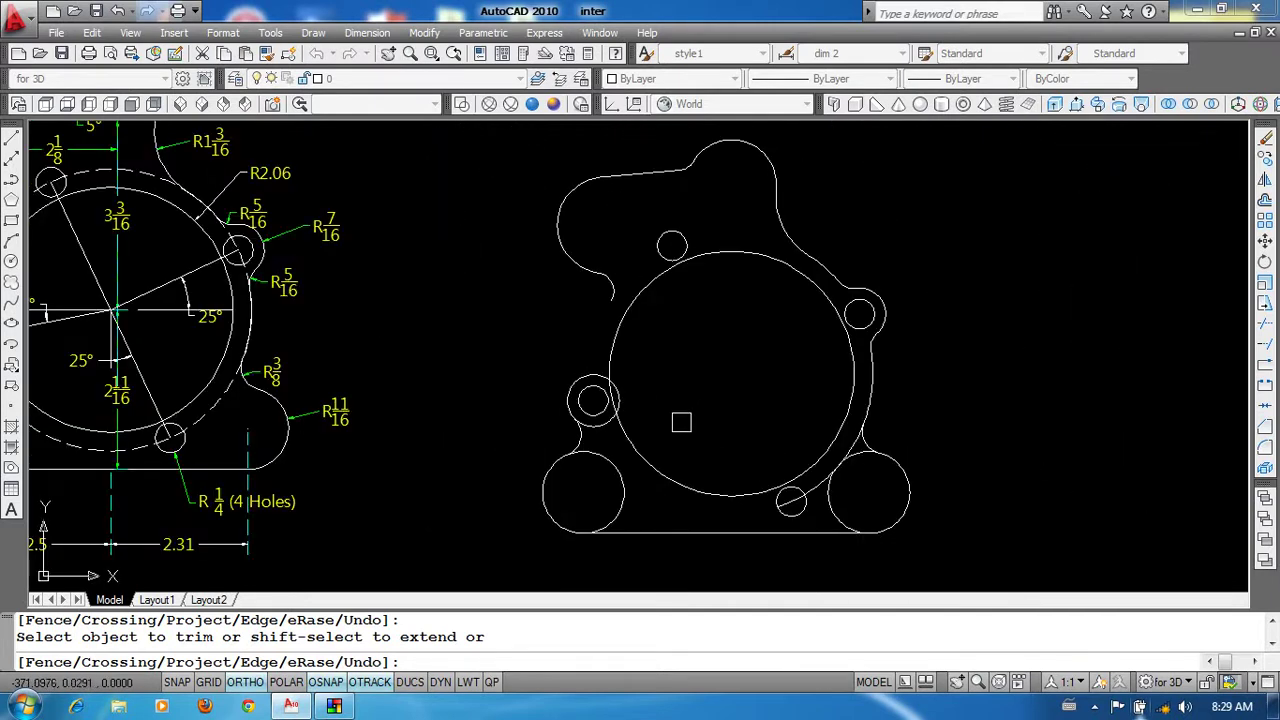
{"action": "key", "text": "ctrl+z"}
Step: Trim the arcs beside the small lower circle, then undo to restore the bottom-right circle
{"action": "scroll", "coordinate": [700, 418], "scroll_direction": "down", "scroll_amount": 2}
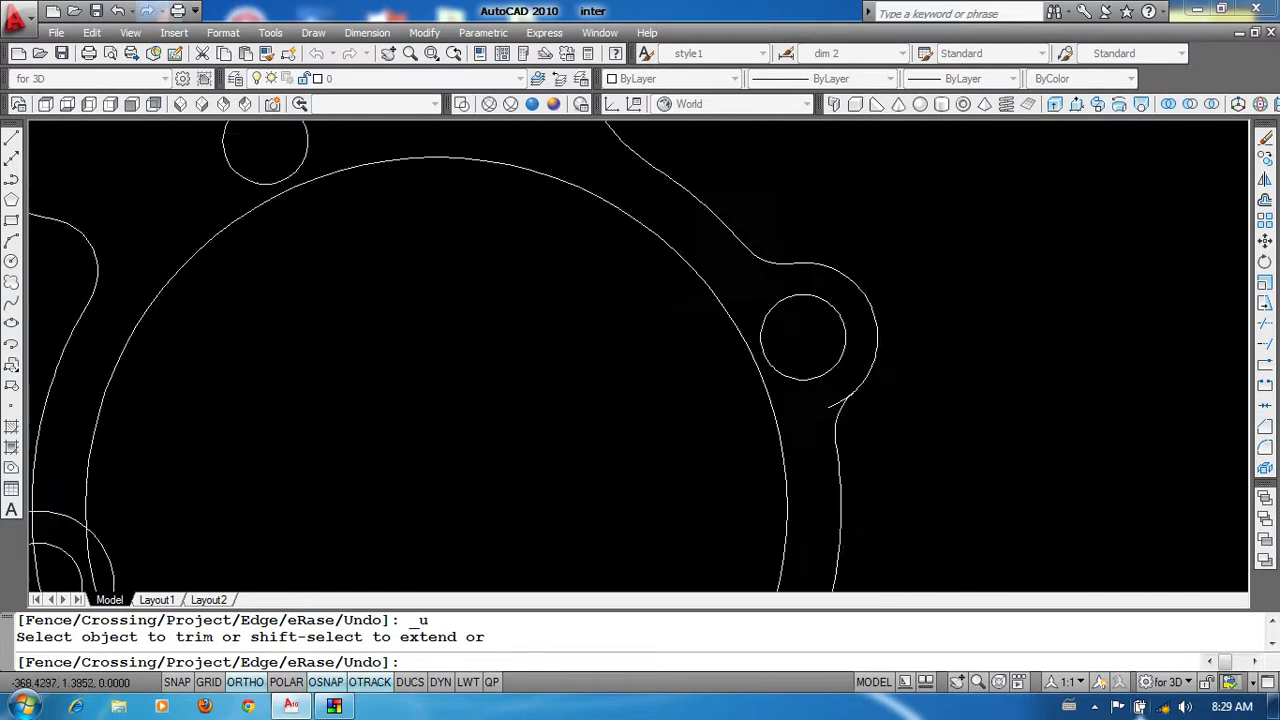
{"action": "scroll", "coordinate": [771, 408], "scroll_direction": "down", "scroll_amount": 3}
{"action": "scroll", "coordinate": [654, 366], "scroll_direction": "up", "scroll_amount": 1}
{"action": "scroll", "coordinate": [640, 460], "scroll_direction": "up", "scroll_amount": 3}
{"action": "scroll", "coordinate": [813, 479], "scroll_direction": "up", "scroll_amount": 1}
{"action": "left_click", "coordinate": [880, 464]}
{"action": "left_click", "coordinate": [958, 422]}
{"action": "scroll", "coordinate": [909, 429], "scroll_direction": "up", "scroll_amount": 5}
{"action": "scroll", "coordinate": [941, 418], "scroll_direction": "down", "scroll_amount": 2}
{"action": "scroll", "coordinate": [937, 445], "scroll_direction": "down", "scroll_amount": 2}
{"action": "scroll", "coordinate": [932, 440], "scroll_direction": "down", "scroll_amount": 2}
{"action": "scroll", "coordinate": [925, 410], "scroll_direction": "down", "scroll_amount": 1}
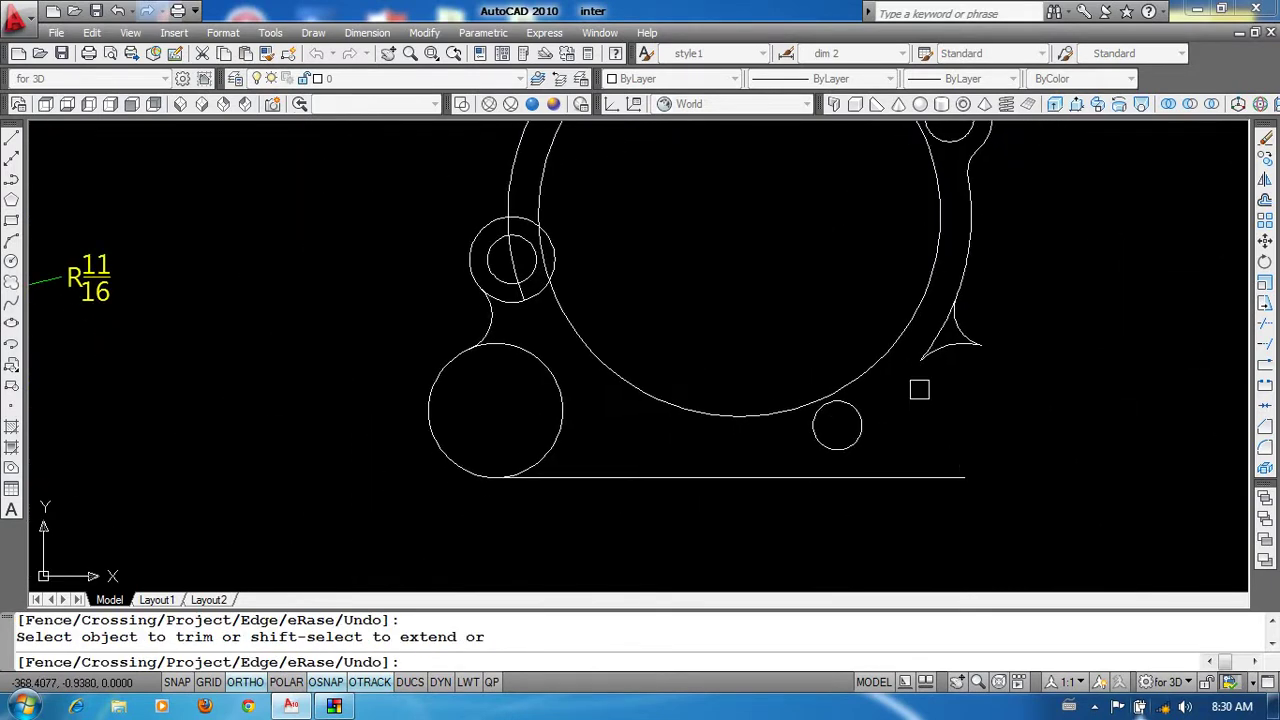
{"action": "key", "text": "ctrl+z"}
Step: Check the plate's lower corner, end trimming, and recentre on the arc bracket drawing
{"action": "scroll", "coordinate": [1020, 467], "scroll_direction": "down", "scroll_amount": 2}
{"action": "scroll", "coordinate": [1020, 471], "scroll_direction": "down", "scroll_amount": 3}
{"action": "mouse_move", "coordinate": [929, 417]}
{"action": "middle_mouse_down"}
{"action": "mouse_move", "coordinate": [1006, 543]}
{"action": "mouse_move", "coordinate": [932, 424]}
{"action": "middle_mouse_up"}
{"action": "scroll", "coordinate": [929, 369], "scroll_direction": "up", "scroll_amount": 2}
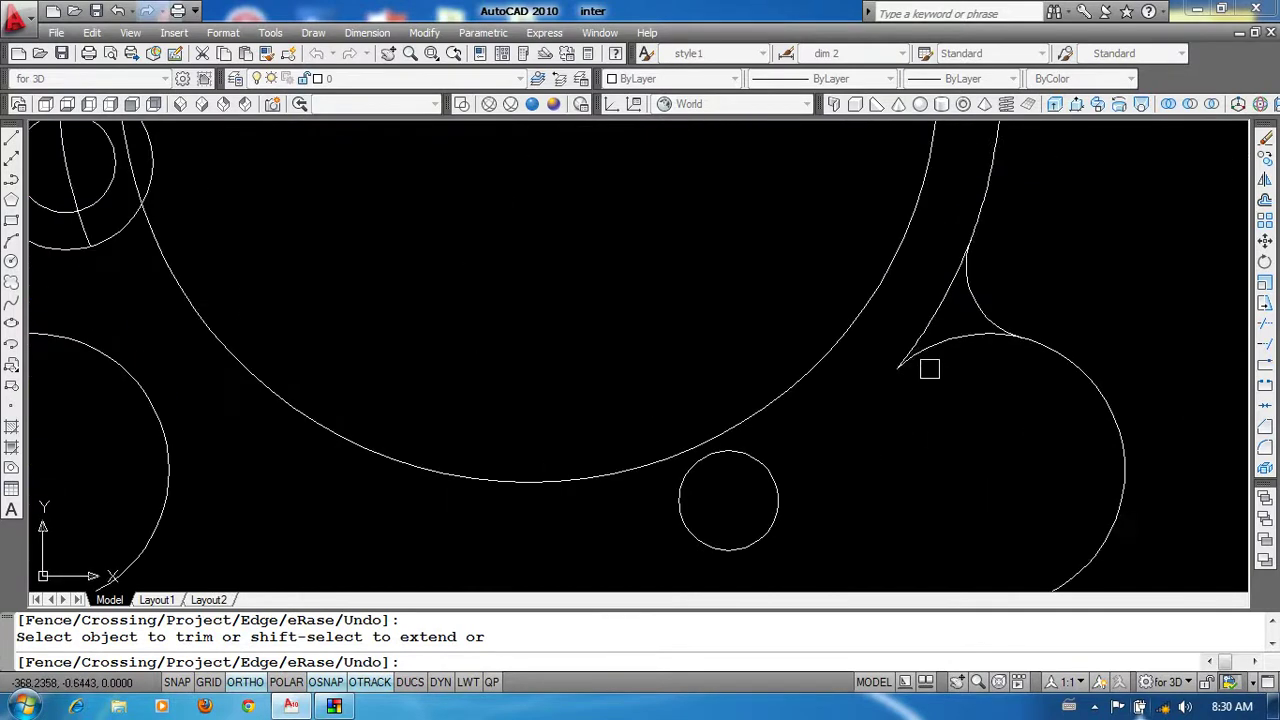
{"action": "scroll", "coordinate": [888, 399], "scroll_direction": "down", "scroll_amount": 2}
{"action": "scroll", "coordinate": [765, 428], "scroll_direction": "down", "scroll_amount": 2}
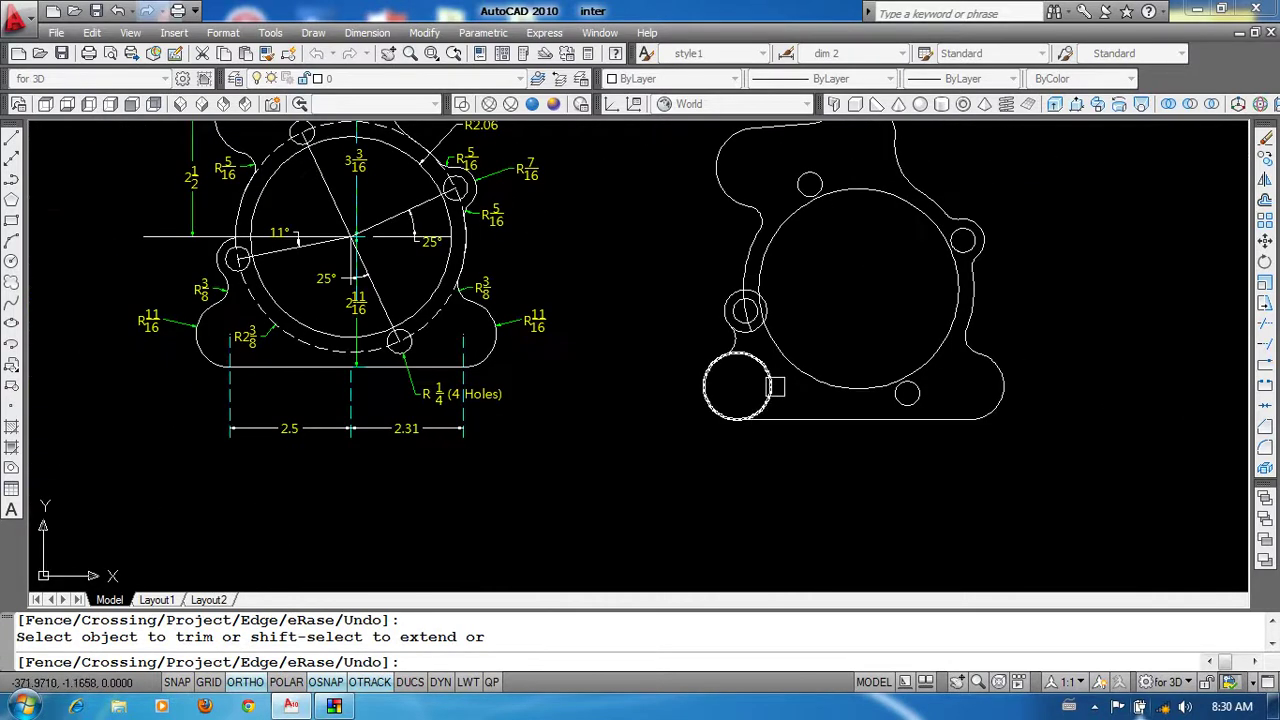
{"action": "scroll", "coordinate": [751, 331], "scroll_direction": "up", "scroll_amount": 2}
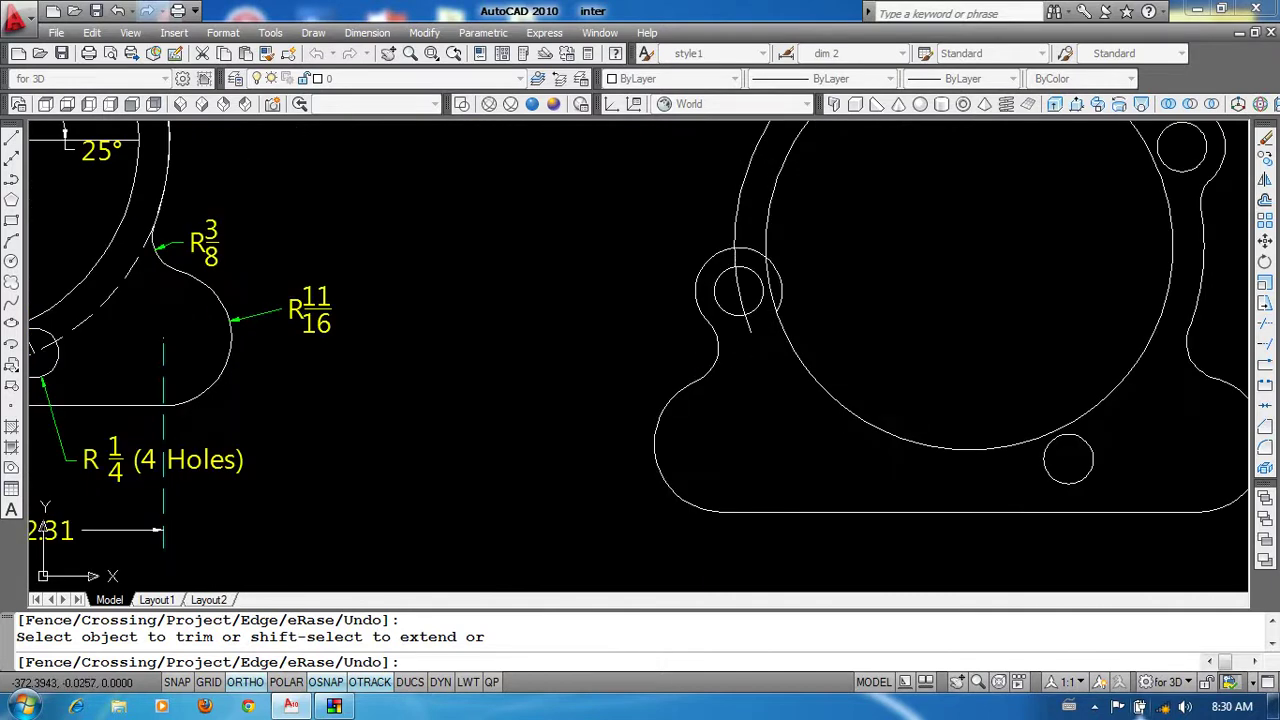
{"action": "scroll", "coordinate": [748, 300], "scroll_direction": "up", "scroll_amount": 1}
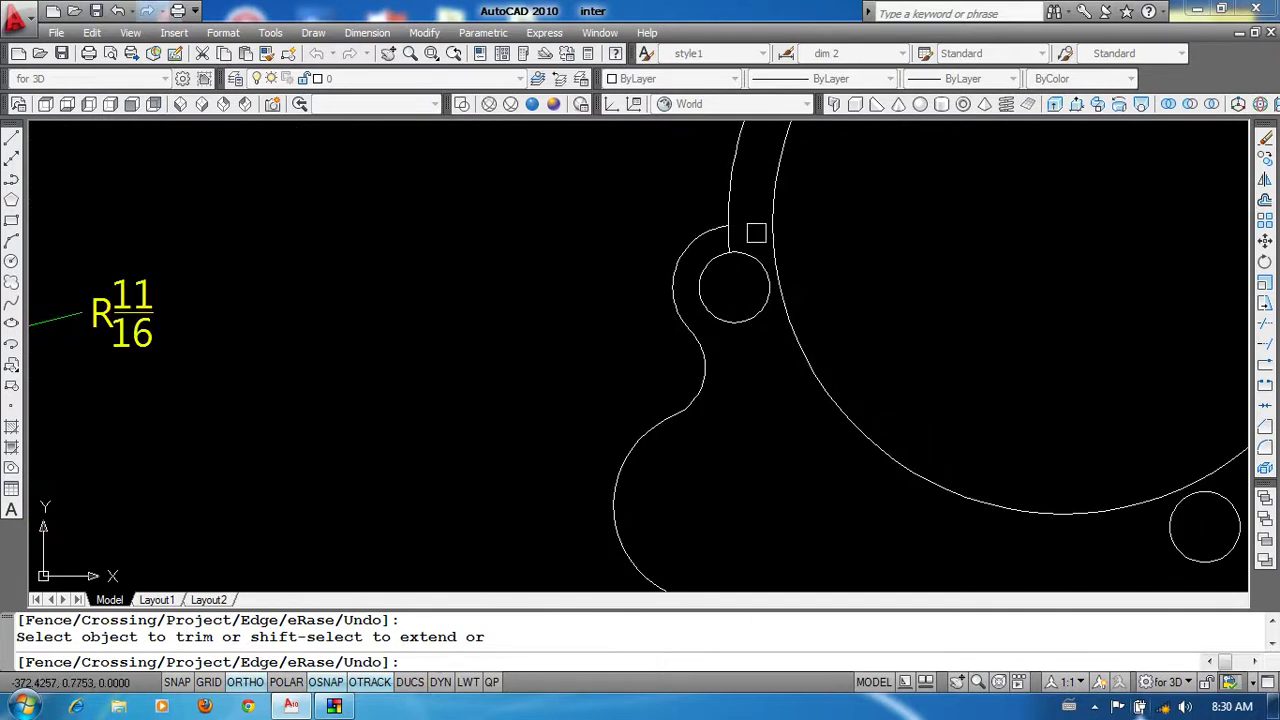
{"action": "scroll", "coordinate": [745, 236], "scroll_direction": "up", "scroll_amount": 2}
{"action": "scroll", "coordinate": [818, 265], "scroll_direction": "down", "scroll_amount": 5}
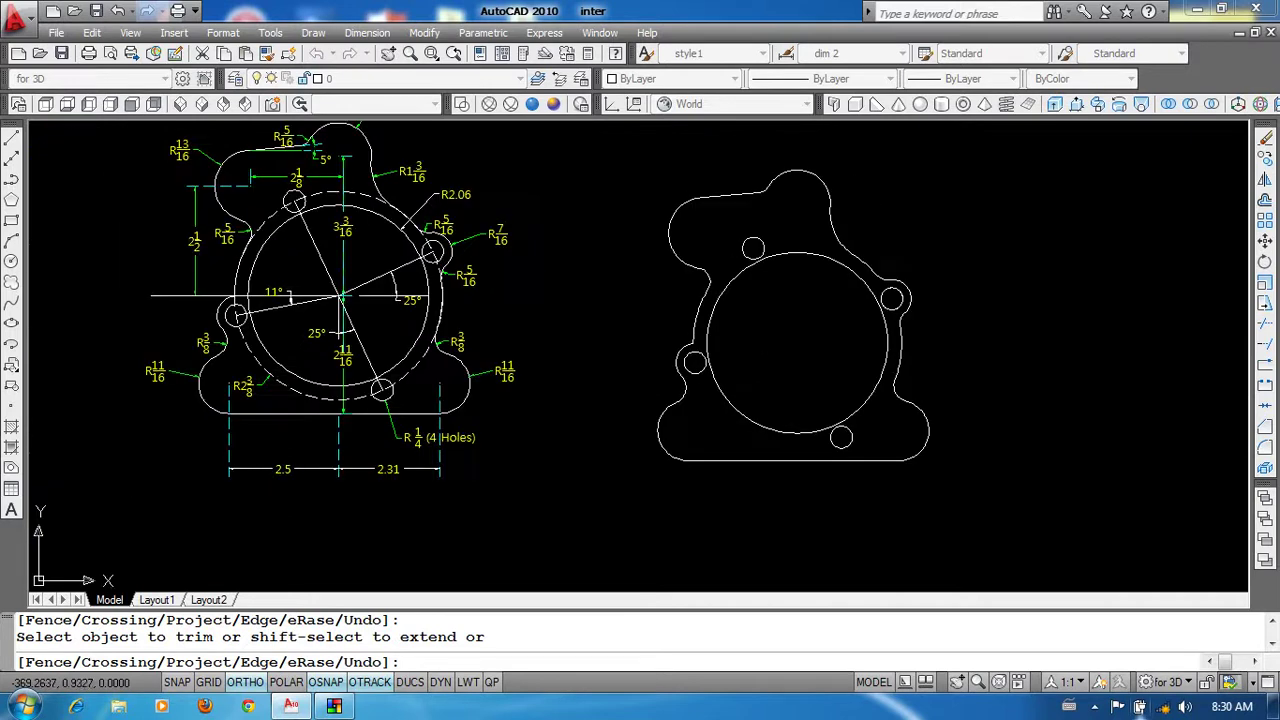
{"action": "key", "text": "Escape"}
{"action": "middle_click_drag", "start_coordinate": [906, 380], "coordinate": [917, 386]}
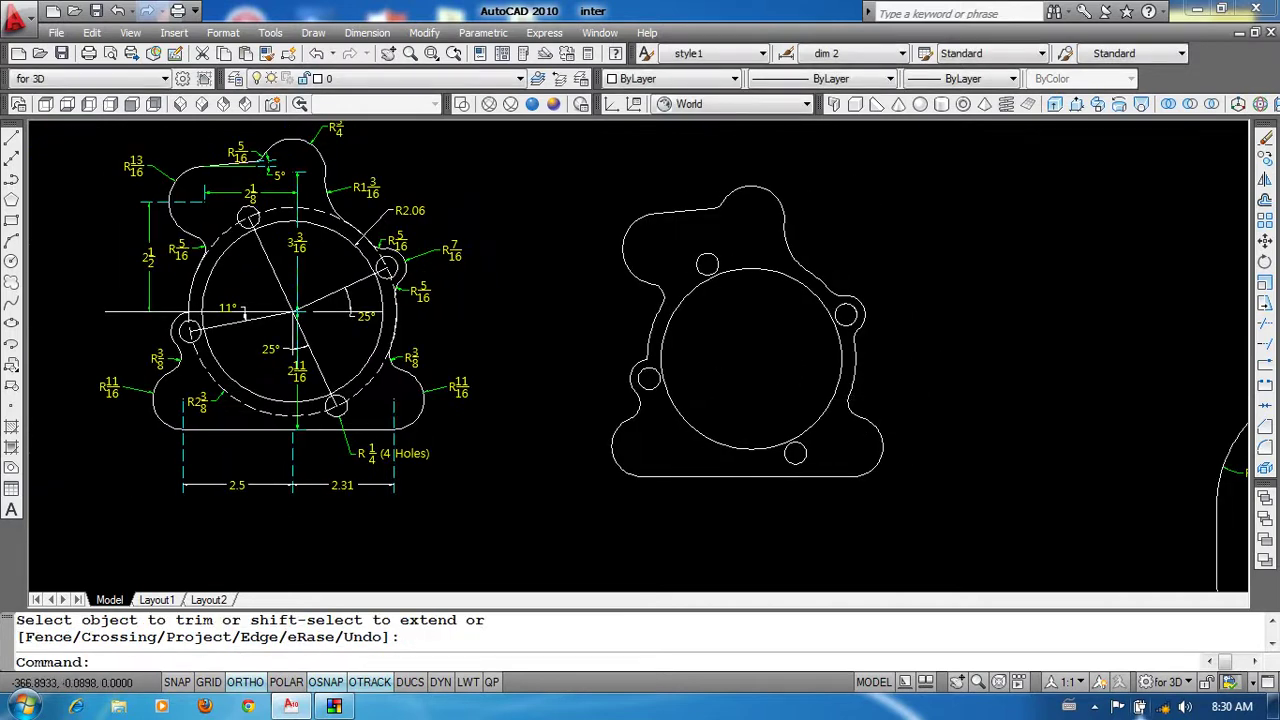
{"action": "scroll", "coordinate": [851, 394], "scroll_direction": "down", "scroll_amount": 2}
{"action": "middle_click_drag", "start_coordinate": [753, 396], "coordinate": [514, 360]}
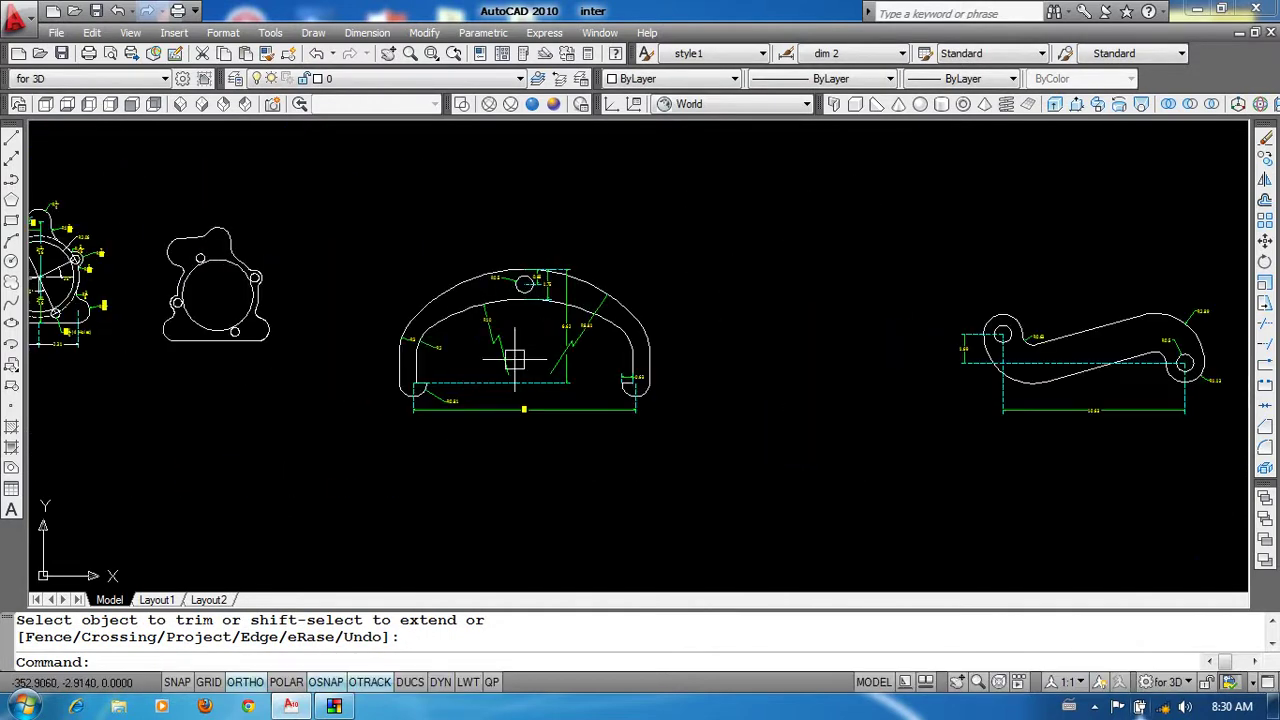
Step: Draw a 0.81-radius circle in the empty space below the existing drawings
{"action": "scroll", "coordinate": [590, 386], "scroll_direction": "up", "scroll_amount": 1}
{"action": "scroll", "coordinate": [574, 345], "scroll_direction": "up", "scroll_amount": 1}
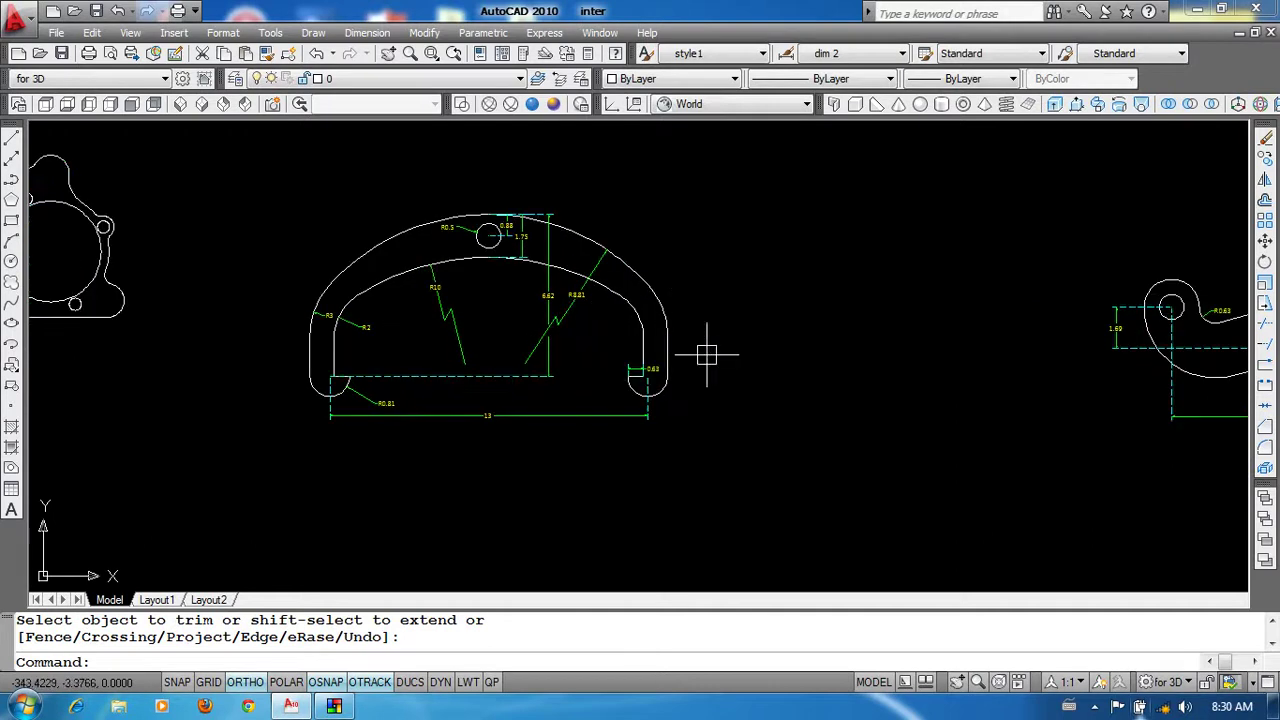
{"action": "scroll", "coordinate": [372, 382], "scroll_direction": "up", "scroll_amount": 3}
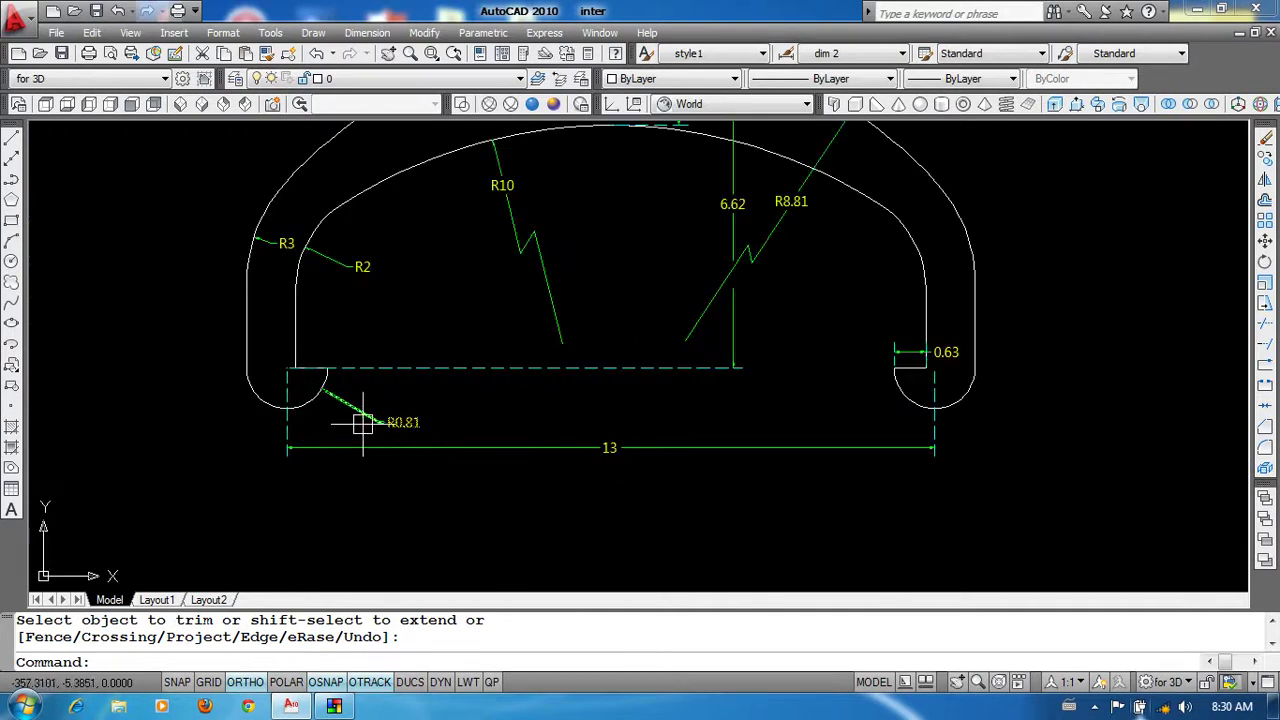
{"action": "scroll", "coordinate": [363, 423], "scroll_direction": "up", "scroll_amount": 1}
{"action": "scroll", "coordinate": [429, 449], "scroll_direction": "down", "scroll_amount": 2}
{"action": "scroll", "coordinate": [657, 474], "scroll_direction": "down", "scroll_amount": 1}
{"action": "scroll", "coordinate": [688, 438], "scroll_direction": "down", "scroll_amount": 1}
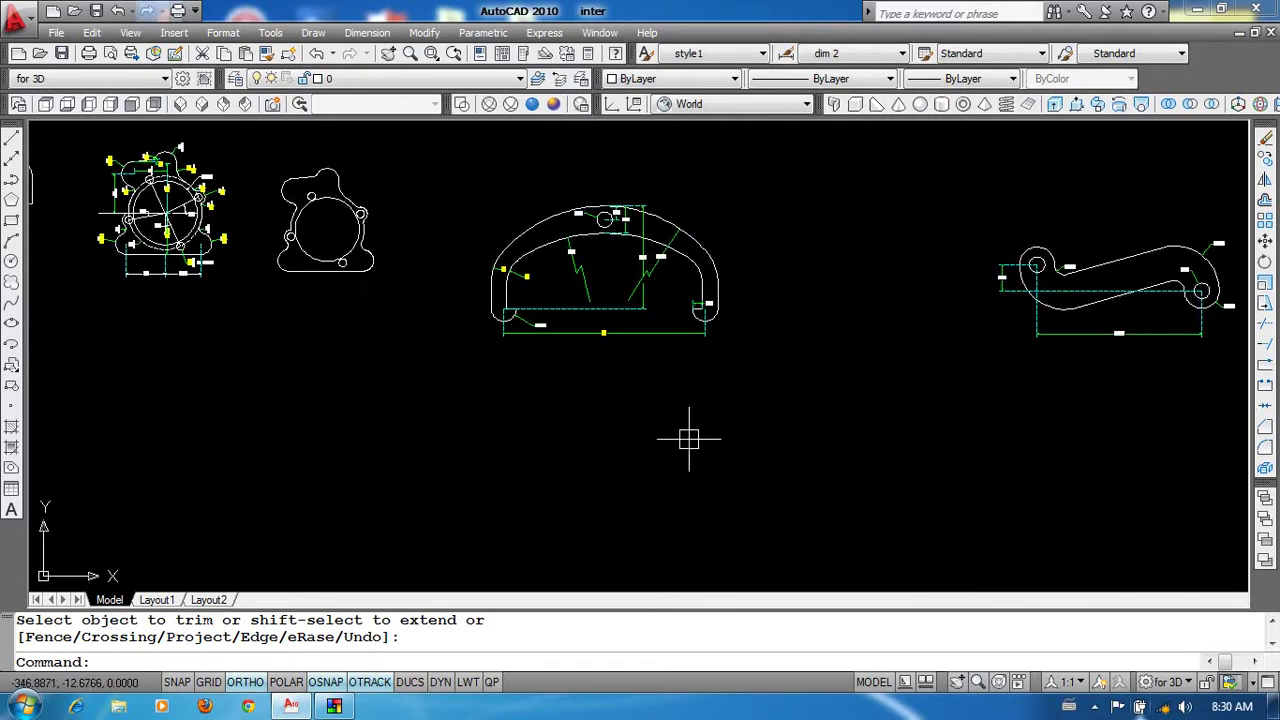
{"action": "key", "text": "Return"}
{"action": "left_click", "coordinate": [513, 438]}
{"action": "type", "text": "0.81"}
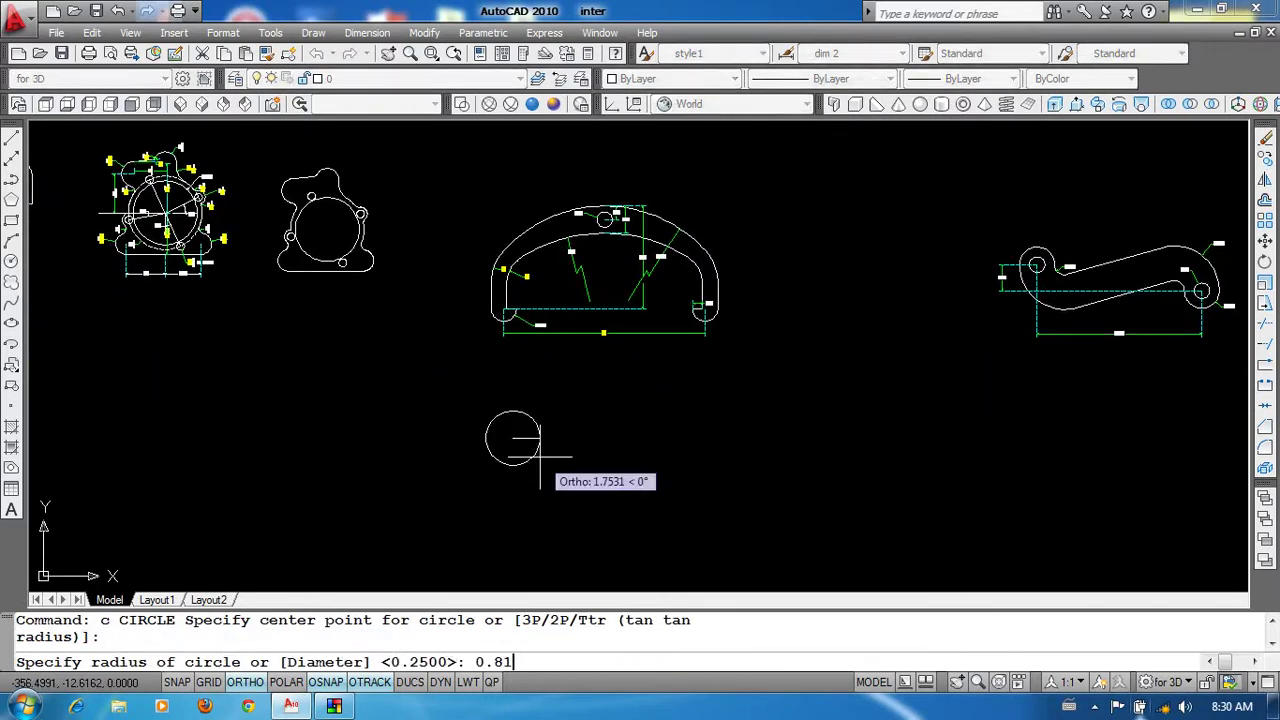
{"action": "key", "text": "Return"}
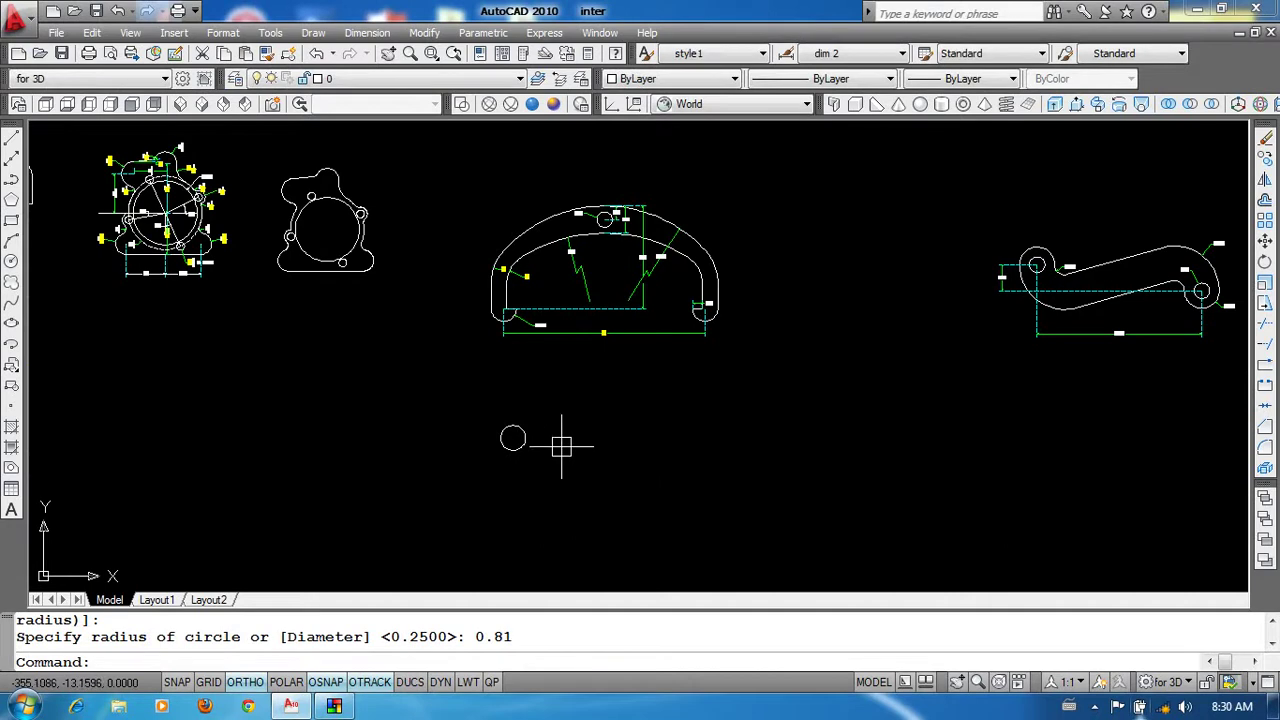
Step: Move the new circle further down the sheet using a window selection
{"action": "type", "text": "m"}
{"action": "key", "text": "Return"}
{"action": "left_click_drag", "start_coordinate": [563, 414], "coordinate": [477, 471]}
{"action": "key", "text": "Return"}
{"action": "left_click", "coordinate": [620, 401]}
{"action": "left_click", "coordinate": [620, 490]}
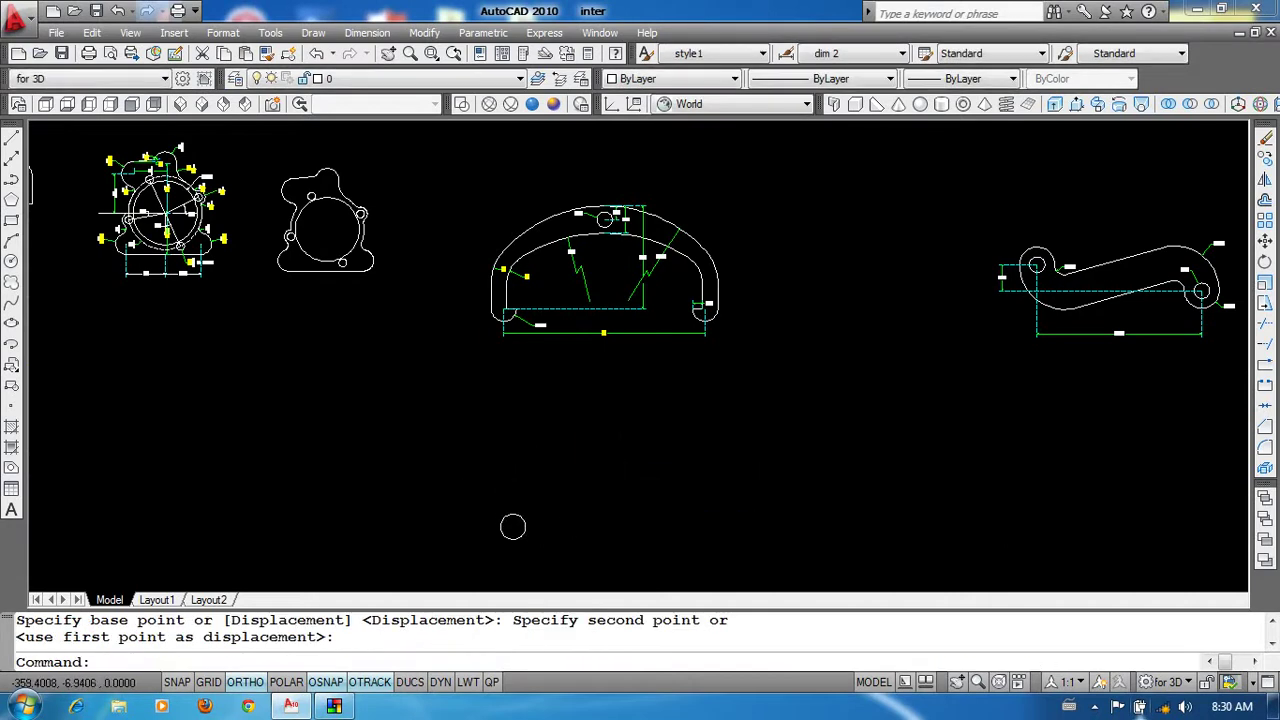
{"action": "scroll", "coordinate": [513, 300], "scroll_direction": "up", "scroll_amount": 2}
{"action": "scroll", "coordinate": [531, 317], "scroll_direction": "up", "scroll_amount": 1}
{"action": "scroll", "coordinate": [486, 294], "scroll_direction": "up", "scroll_amount": 2}
{"action": "scroll", "coordinate": [486, 294], "scroll_direction": "down", "scroll_amount": 1}
{"action": "mouse_move", "coordinate": [560, 300]}
{"action": "middle_mouse_down"}
{"action": "mouse_move", "coordinate": [621, 344]}
{"action": "mouse_move", "coordinate": [482, 359]}
{"action": "middle_mouse_up"}
{"action": "scroll", "coordinate": [690, 390], "scroll_direction": "up", "scroll_amount": 1}
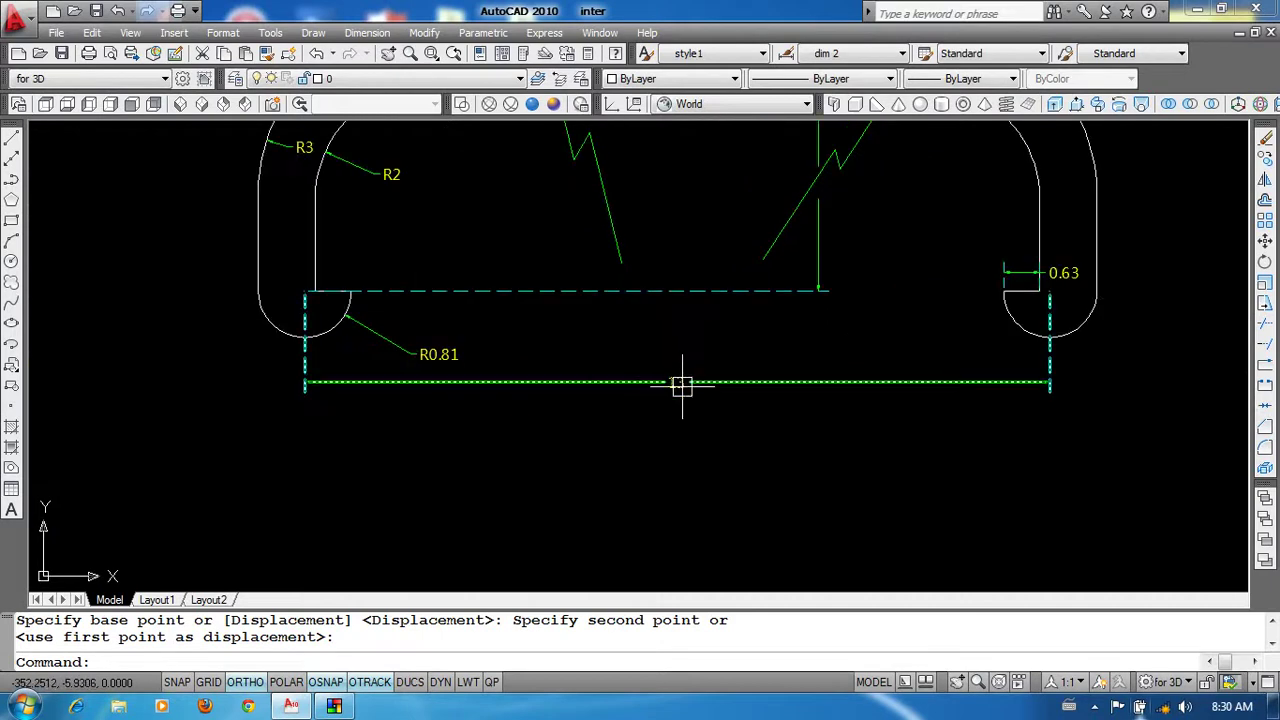
{"action": "scroll", "coordinate": [680, 382], "scroll_direction": "down", "scroll_amount": 2}
{"action": "scroll", "coordinate": [748, 437], "scroll_direction": "down", "scroll_amount": 3}
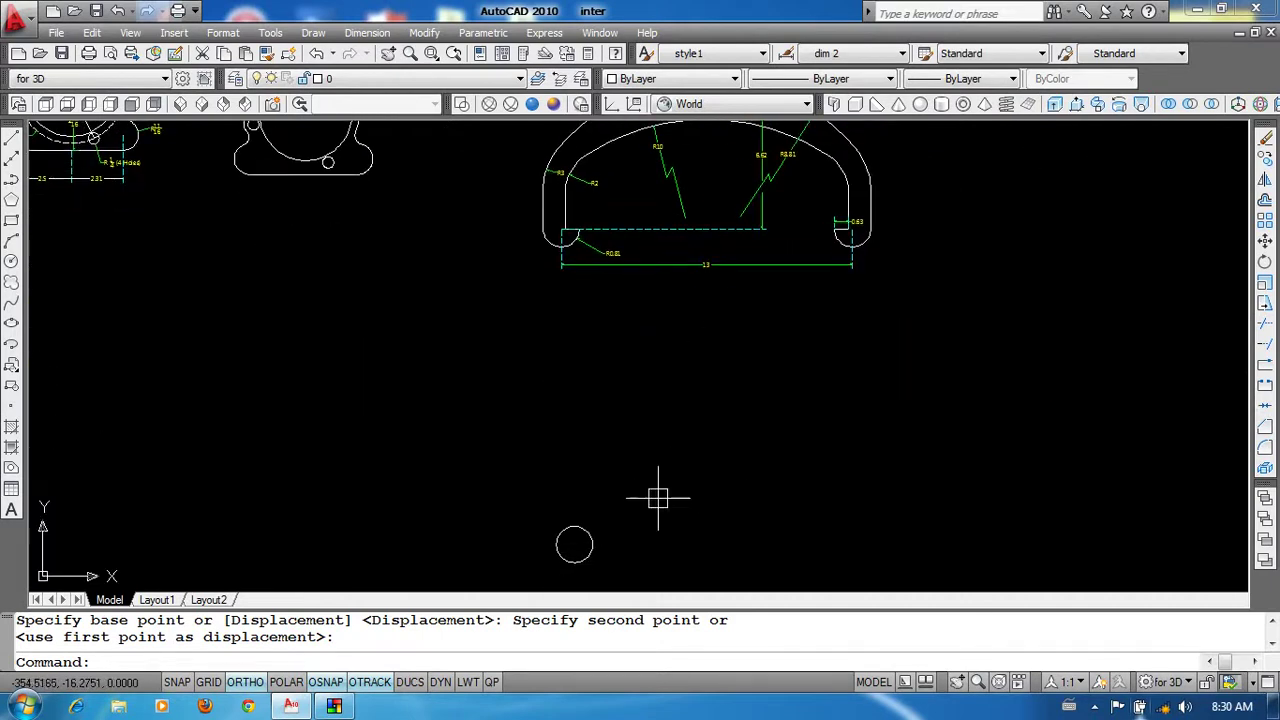
{"action": "type", "text": "l"}
{"action": "key", "text": "Return"}
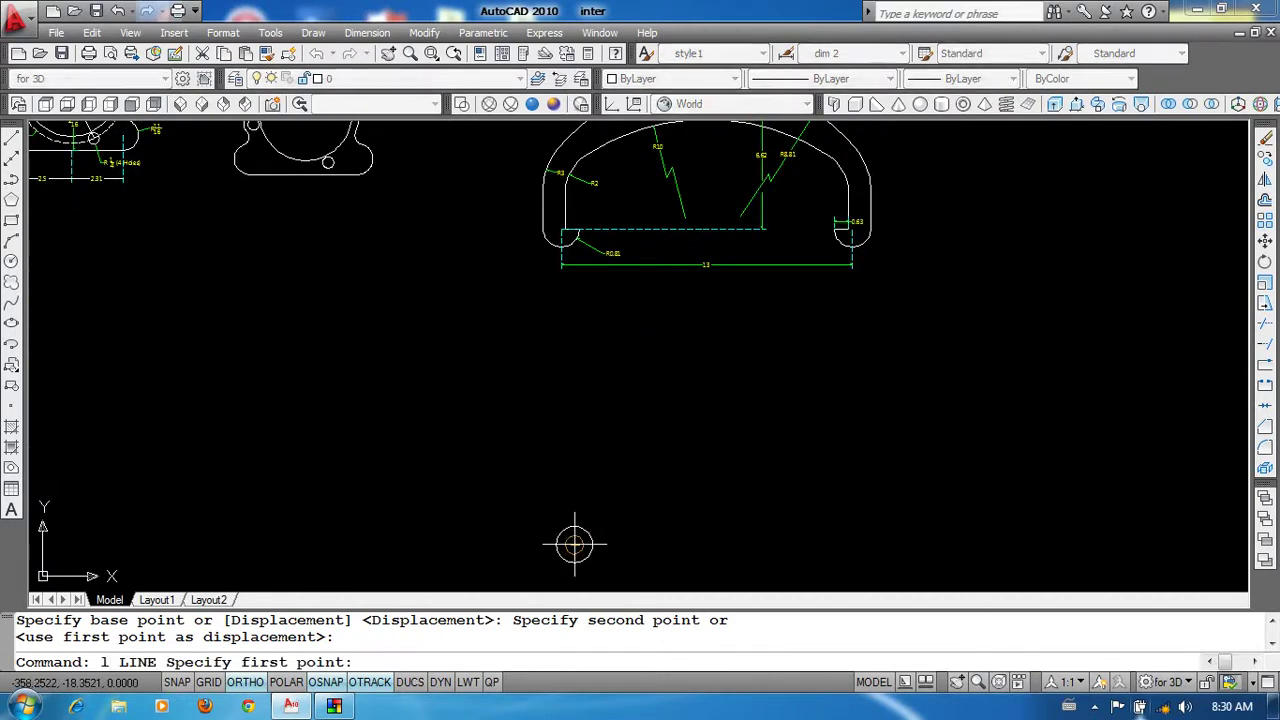
Step: Draw an L-shaped helper line from the circle's centre: 6.5 horizontal, then 6.62 vertical
{"action": "left_click", "coordinate": [574, 544]}
{"action": "type", "text": "6.5"}
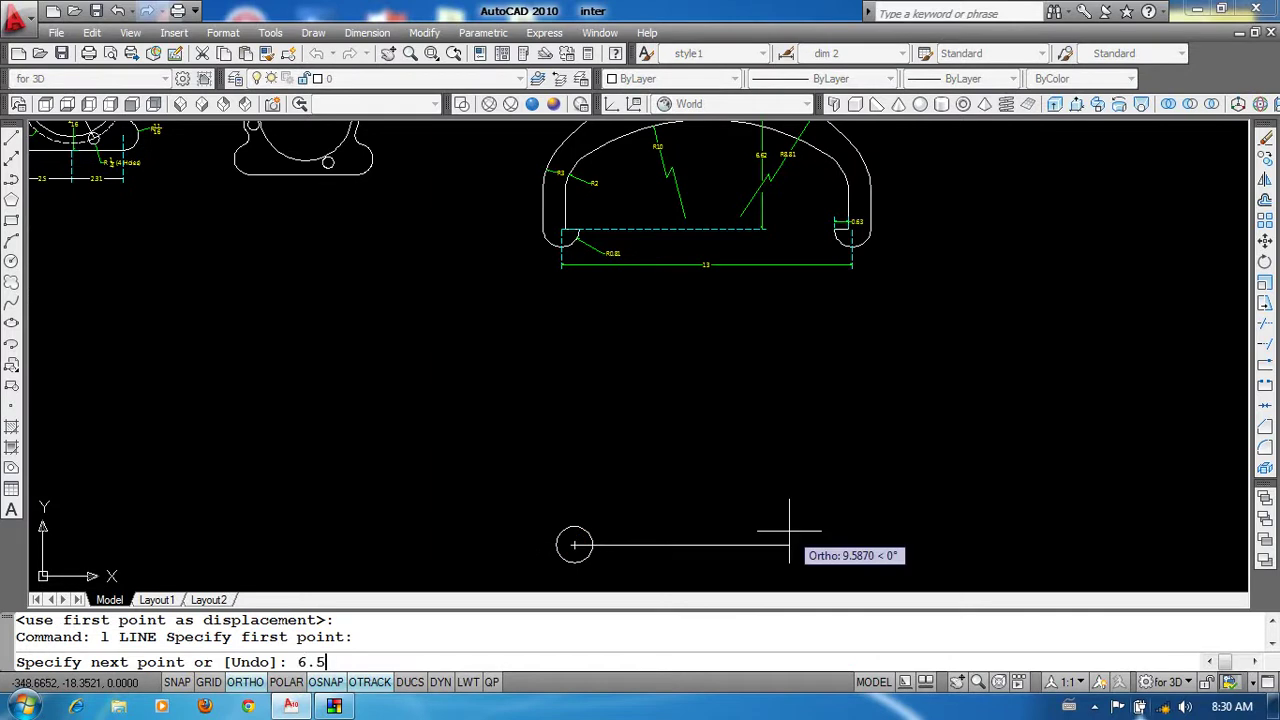
{"action": "key", "text": "Return"}
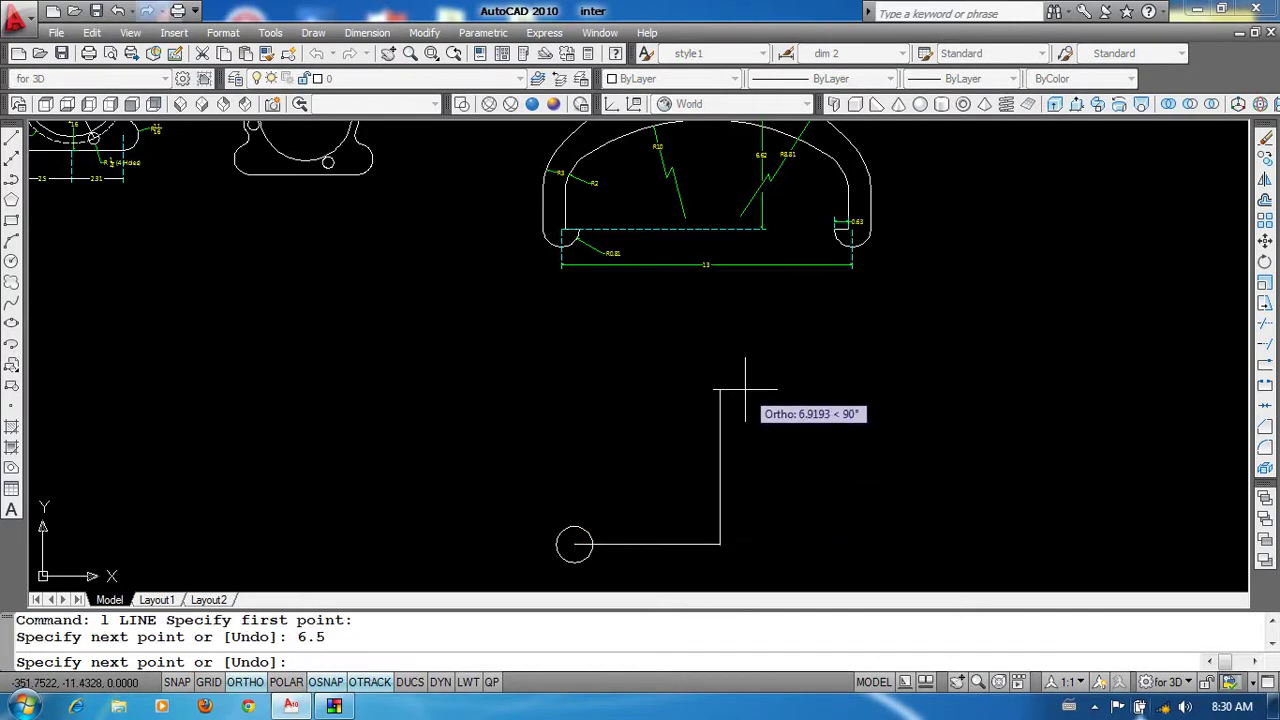
{"action": "middle_click_drag", "start_coordinate": [749, 383], "coordinate": [763, 423]}
{"action": "middle_click_drag", "start_coordinate": [789, 343], "coordinate": [829, 371]}
{"action": "scroll", "coordinate": [829, 371], "scroll_direction": "up", "scroll_amount": 1}
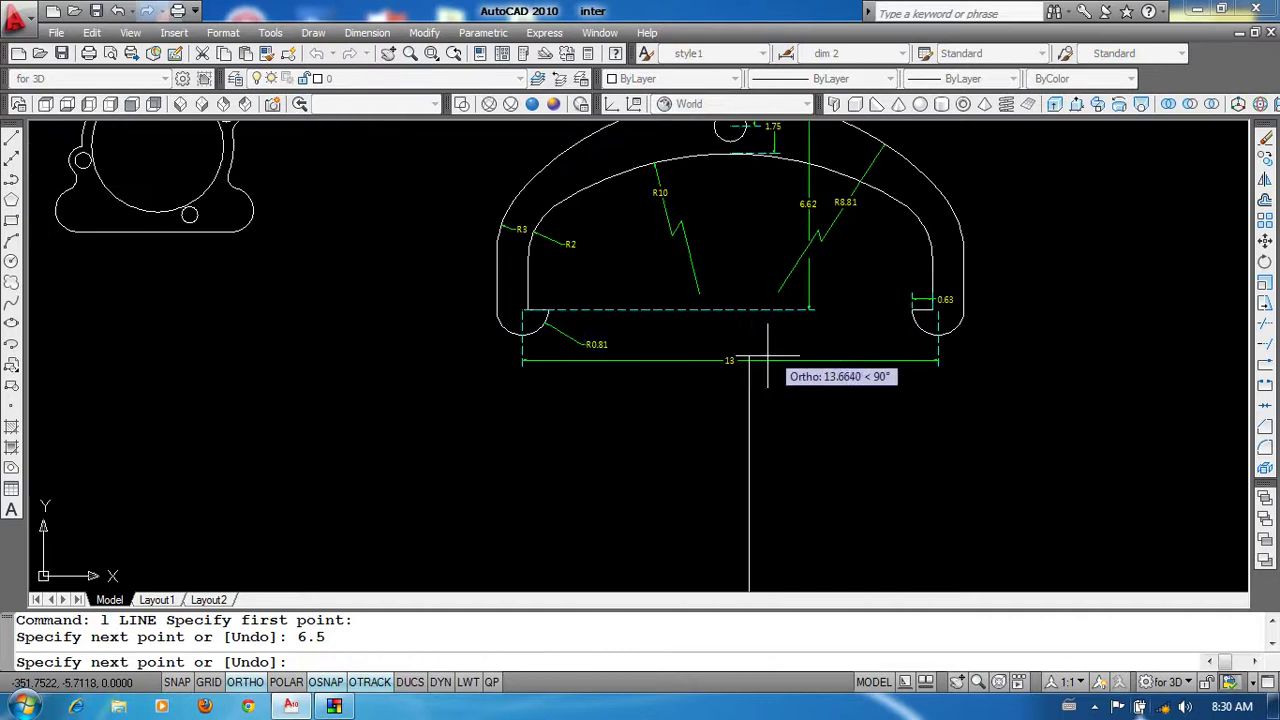
{"action": "scroll", "coordinate": [800, 200], "scroll_direction": "up", "scroll_amount": 2}
{"action": "scroll", "coordinate": [800, 200], "scroll_direction": "up", "scroll_amount": 3}
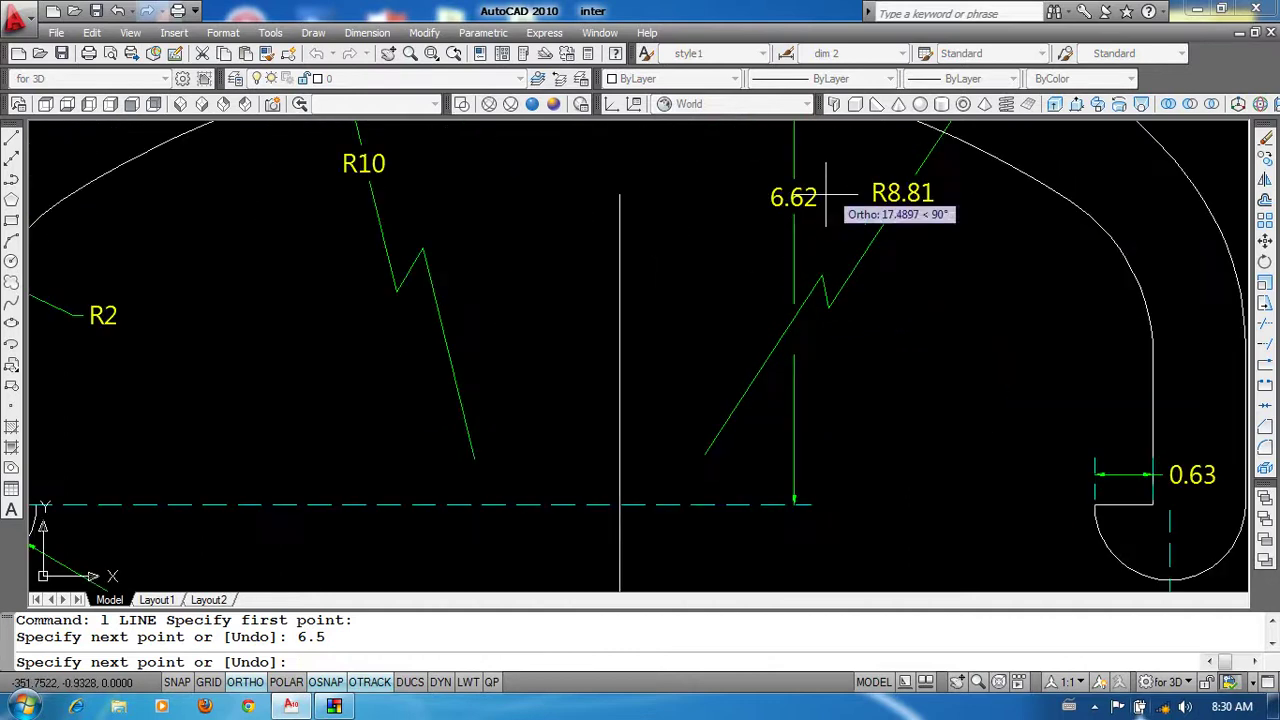
{"action": "scroll", "coordinate": [849, 251], "scroll_direction": "down", "scroll_amount": 4}
{"action": "scroll", "coordinate": [748, 343], "scroll_direction": "down", "scroll_amount": 4}
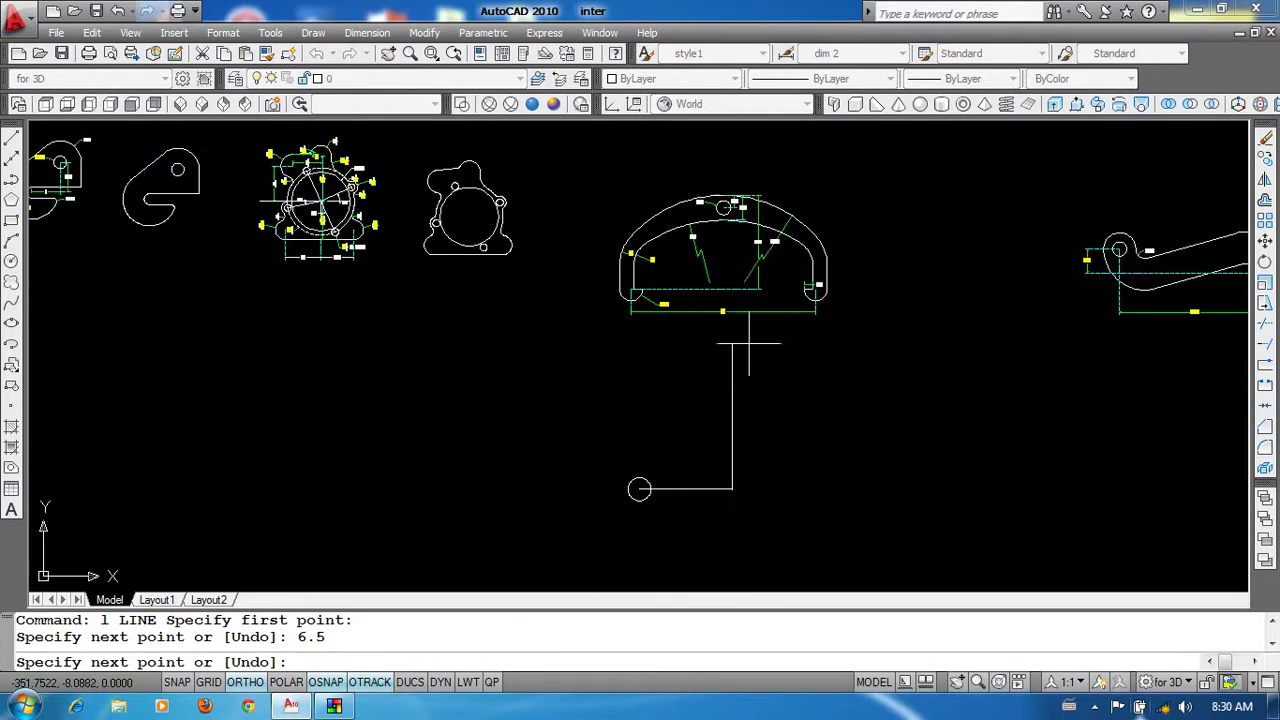
{"action": "type", "text": "2"}
{"action": "key", "text": "Return"}
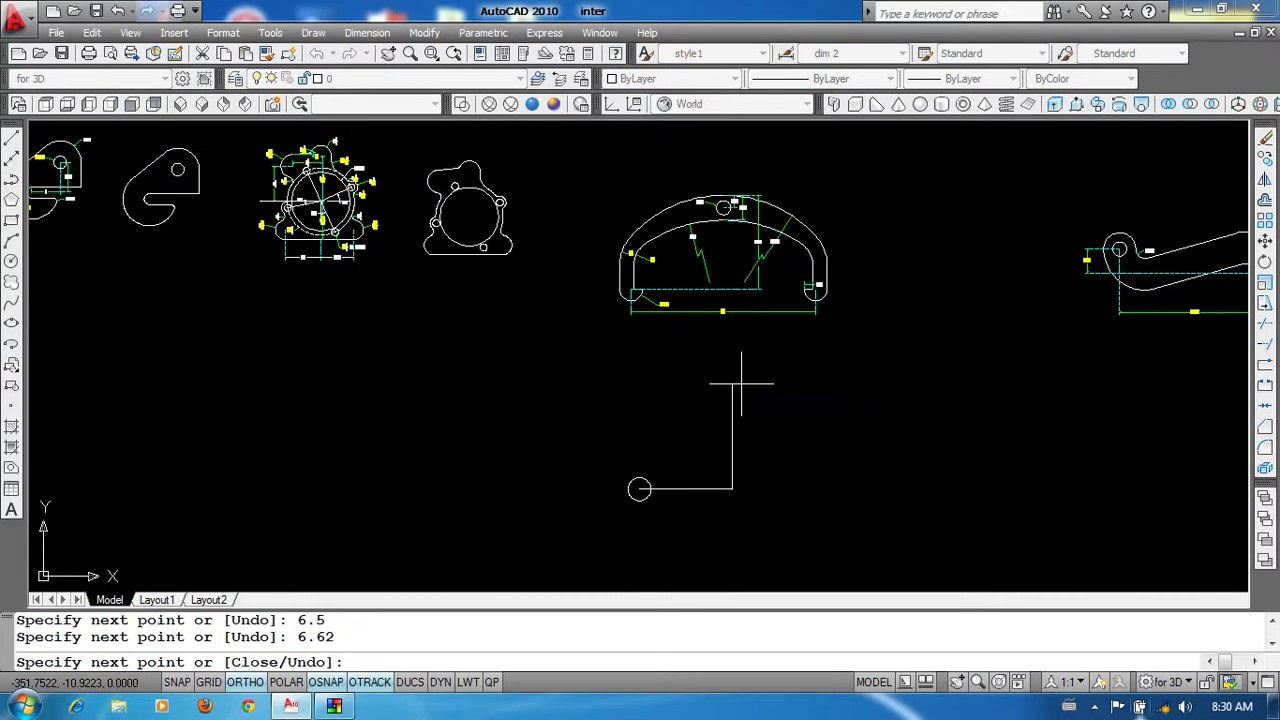
{"action": "key", "text": "Return"}
Step: Draw a 1.75-long line down from the helper line's top endpoint
{"action": "scroll", "coordinate": [734, 205], "scroll_direction": "up", "scroll_amount": 2}
{"action": "scroll", "coordinate": [740, 220], "scroll_direction": "up", "scroll_amount": 3}
{"action": "scroll", "coordinate": [766, 271], "scroll_direction": "up", "scroll_amount": 3}
{"action": "scroll", "coordinate": [594, 337], "scroll_direction": "up", "scroll_amount": 3}
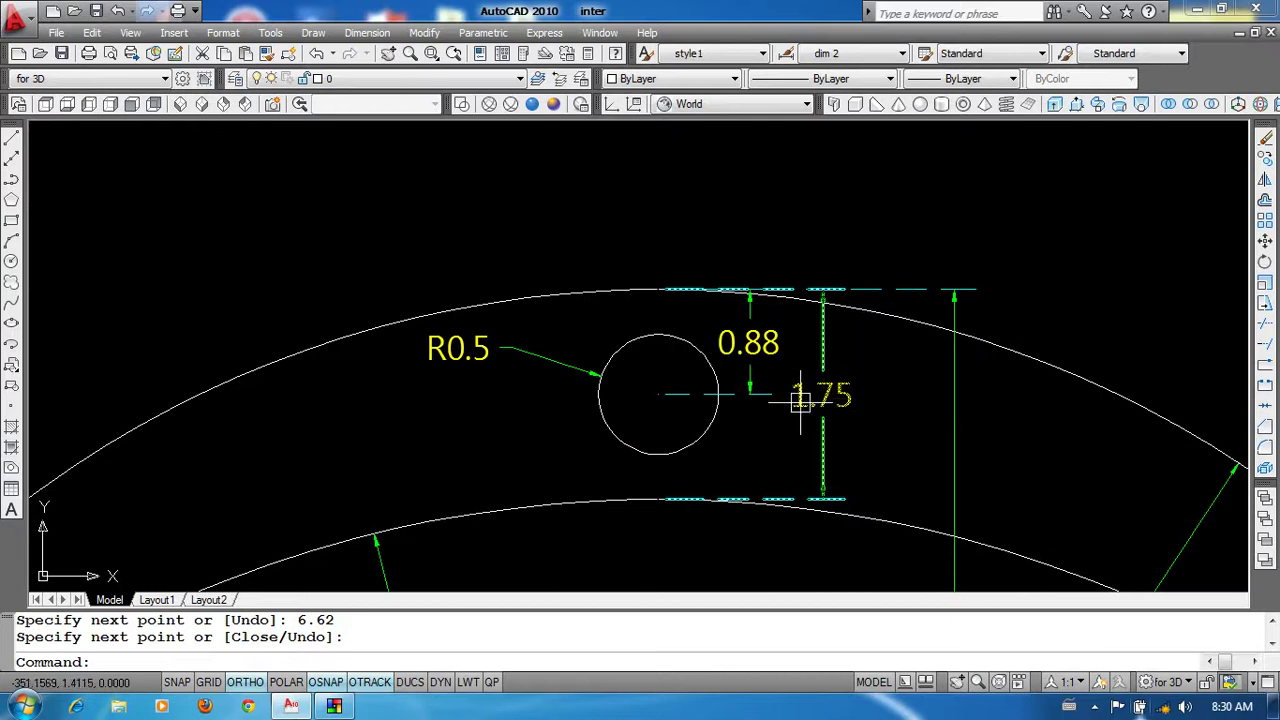
{"action": "scroll", "coordinate": [838, 404], "scroll_direction": "down", "scroll_amount": 5}
{"action": "mouse_move", "coordinate": [857, 486]}
{"action": "middle_mouse_down"}
{"action": "mouse_move", "coordinate": [823, 331]}
{"action": "mouse_move", "coordinate": [862, 304]}
{"action": "middle_mouse_up"}
{"action": "type", "text": "l"}
{"action": "key", "text": "Return"}
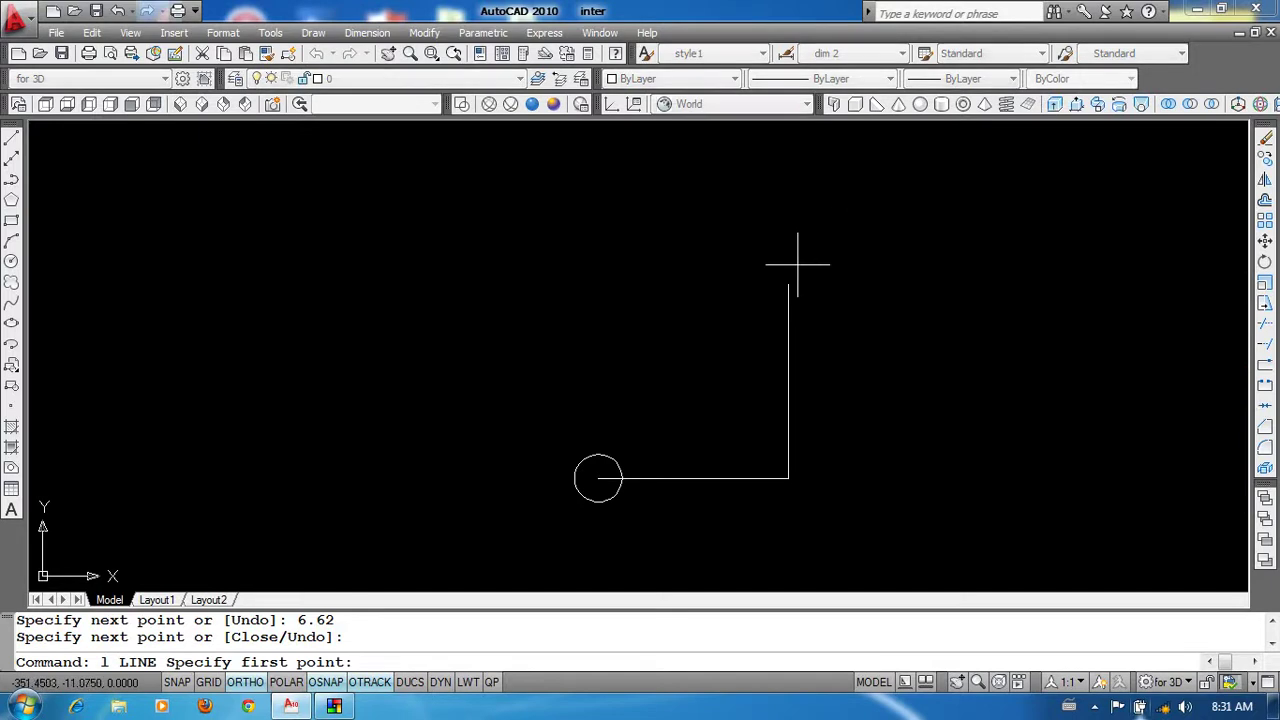
{"action": "left_click", "coordinate": [789, 284]}
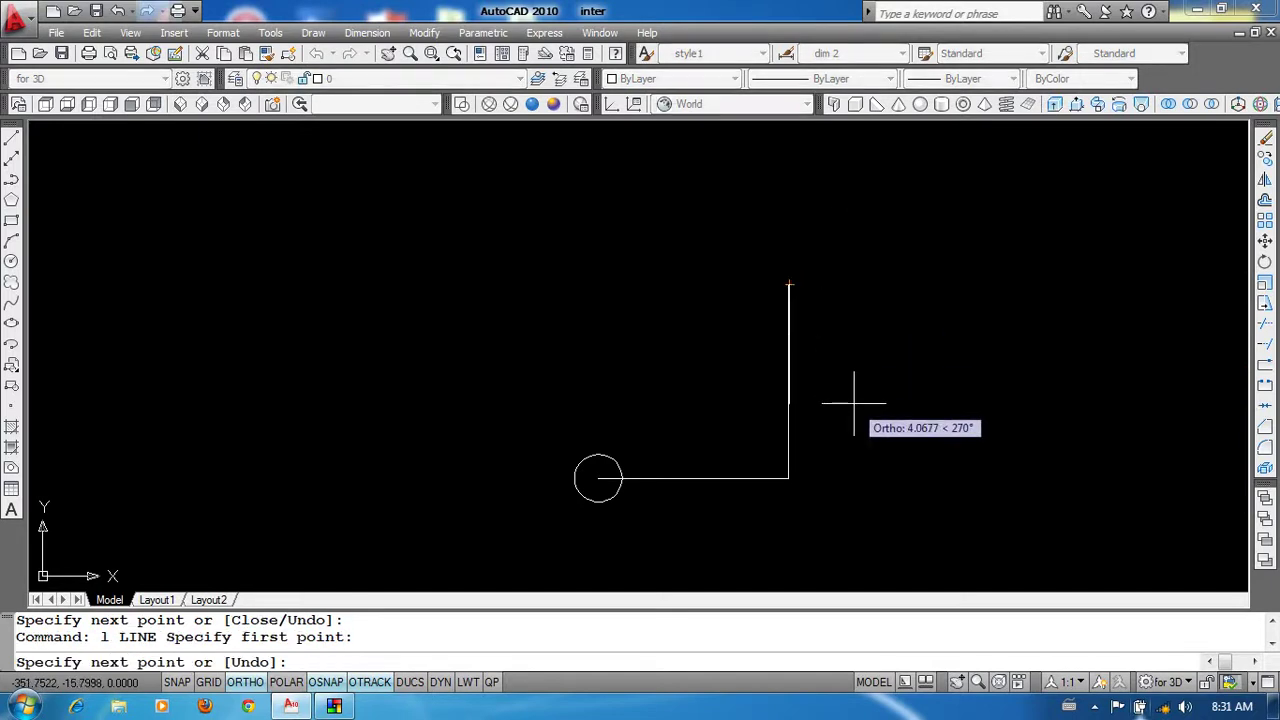
{"action": "type", "text": "1.75"}
{"action": "key", "text": "Return"}
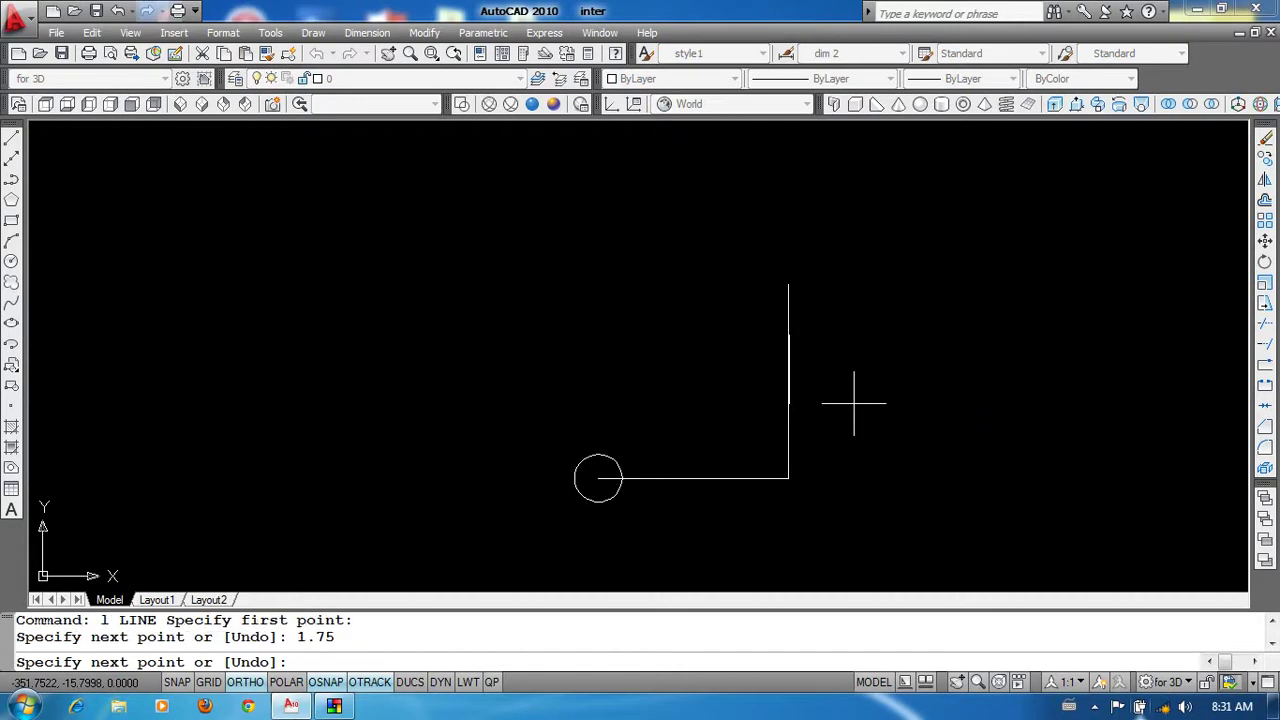
{"action": "key", "text": "Return"}
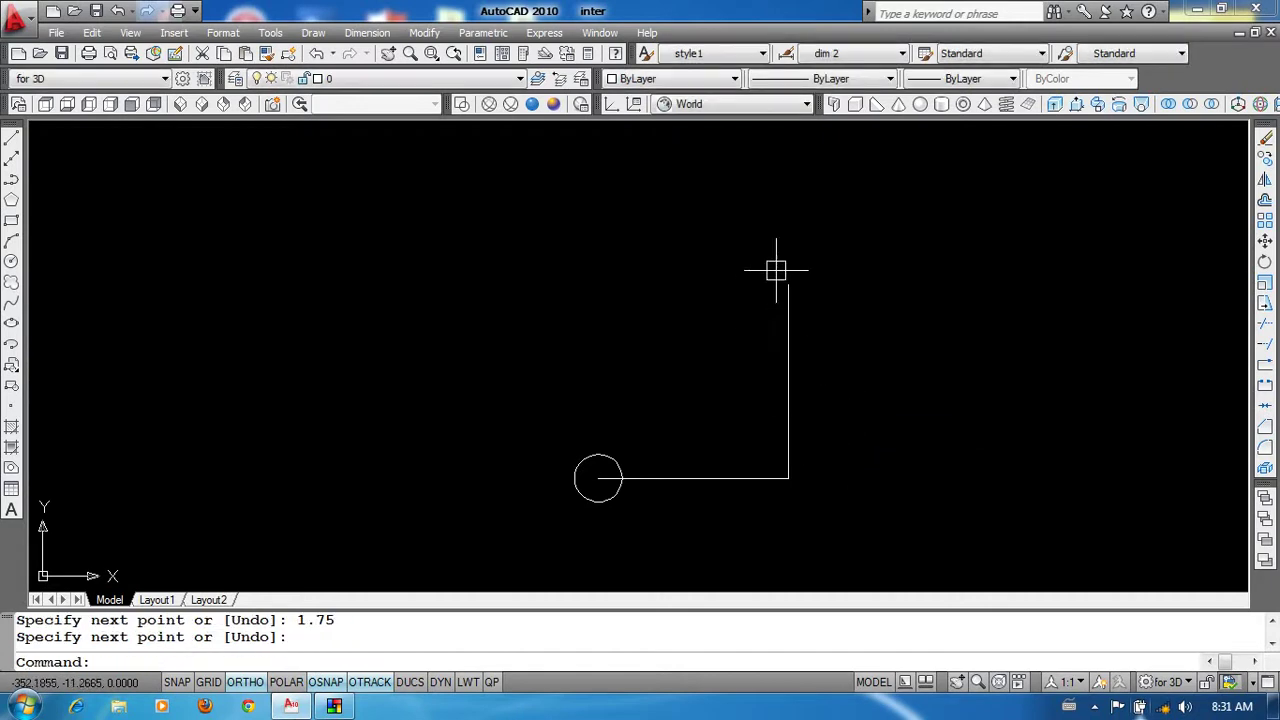
Step: Window-select the two helper lines and erase them
{"action": "left_click", "coordinate": [823, 464]}
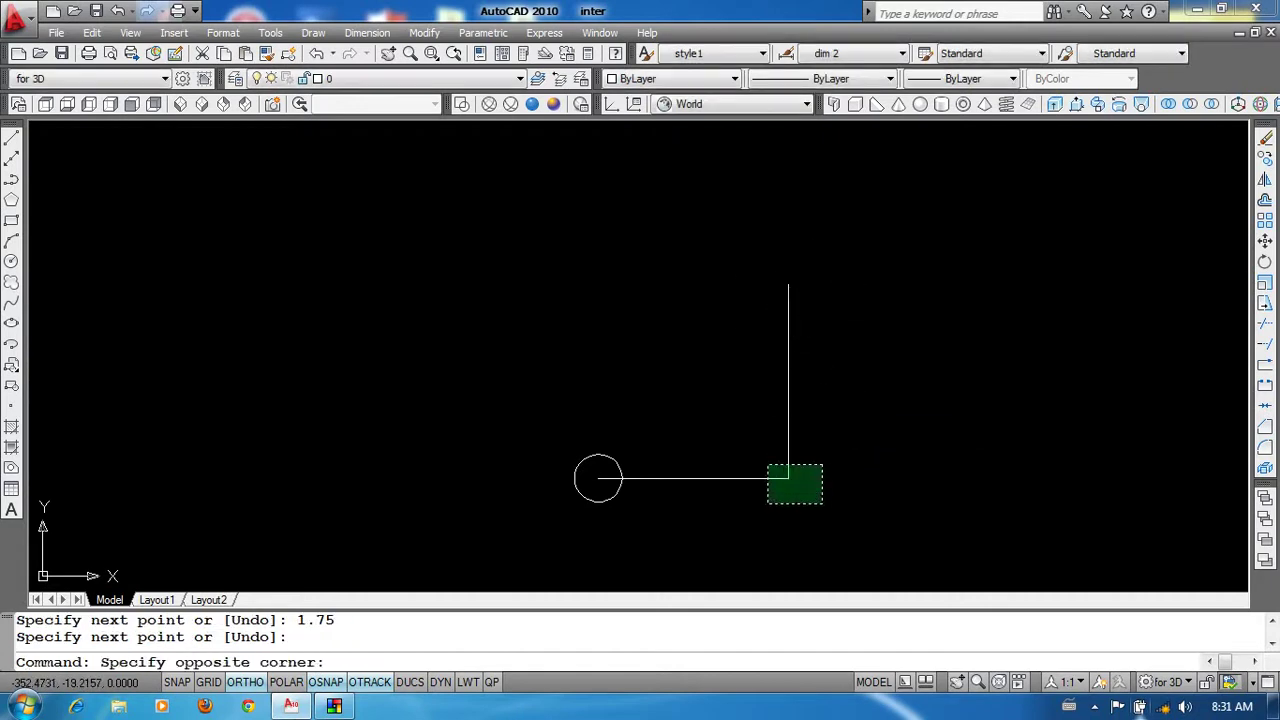
{"action": "left_click", "coordinate": [766, 503]}
{"action": "type", "text": "e"}
{"action": "key", "text": "Return"}
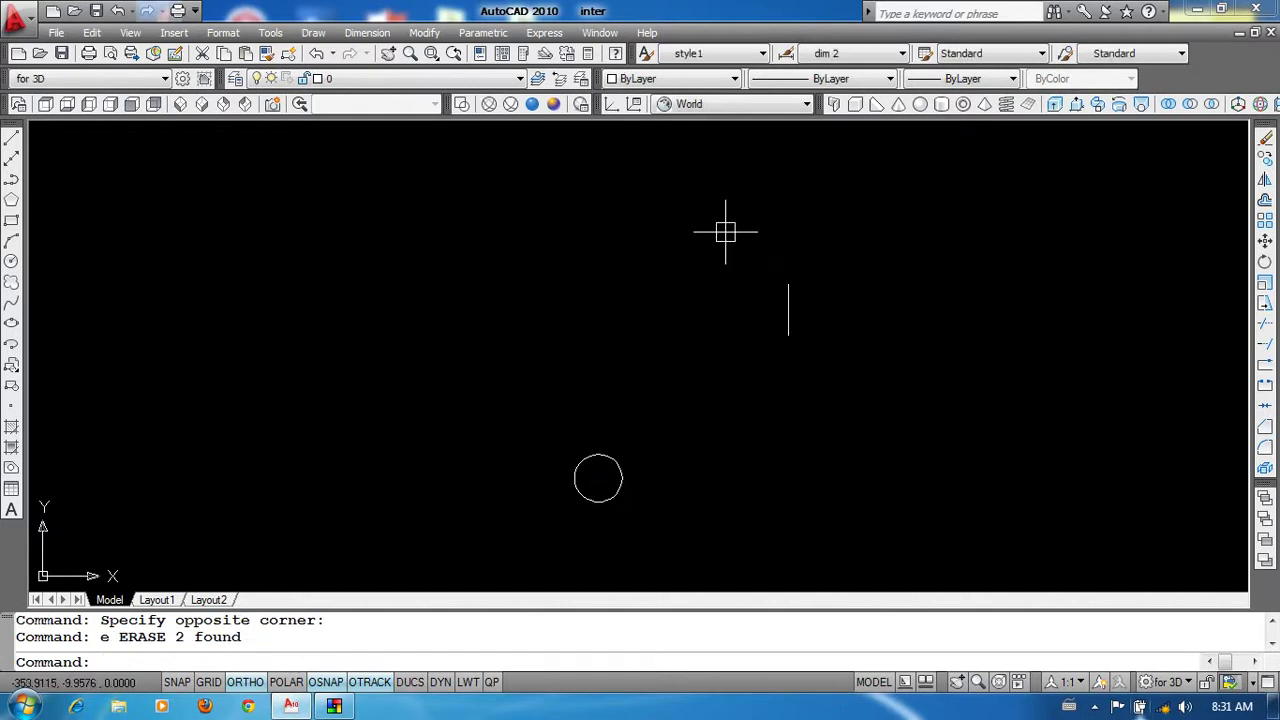
Step: Draw a trial circle at the short line's midpoint, then erase it
{"action": "scroll", "coordinate": [848, 238], "scroll_direction": "down", "scroll_amount": 4}
{"action": "scroll", "coordinate": [834, 243], "scroll_direction": "up", "scroll_amount": 2}
{"action": "middle_click_drag", "start_coordinate": [834, 243], "coordinate": [829, 272]}
{"action": "scroll", "coordinate": [815, 246], "scroll_direction": "up", "scroll_amount": 2}
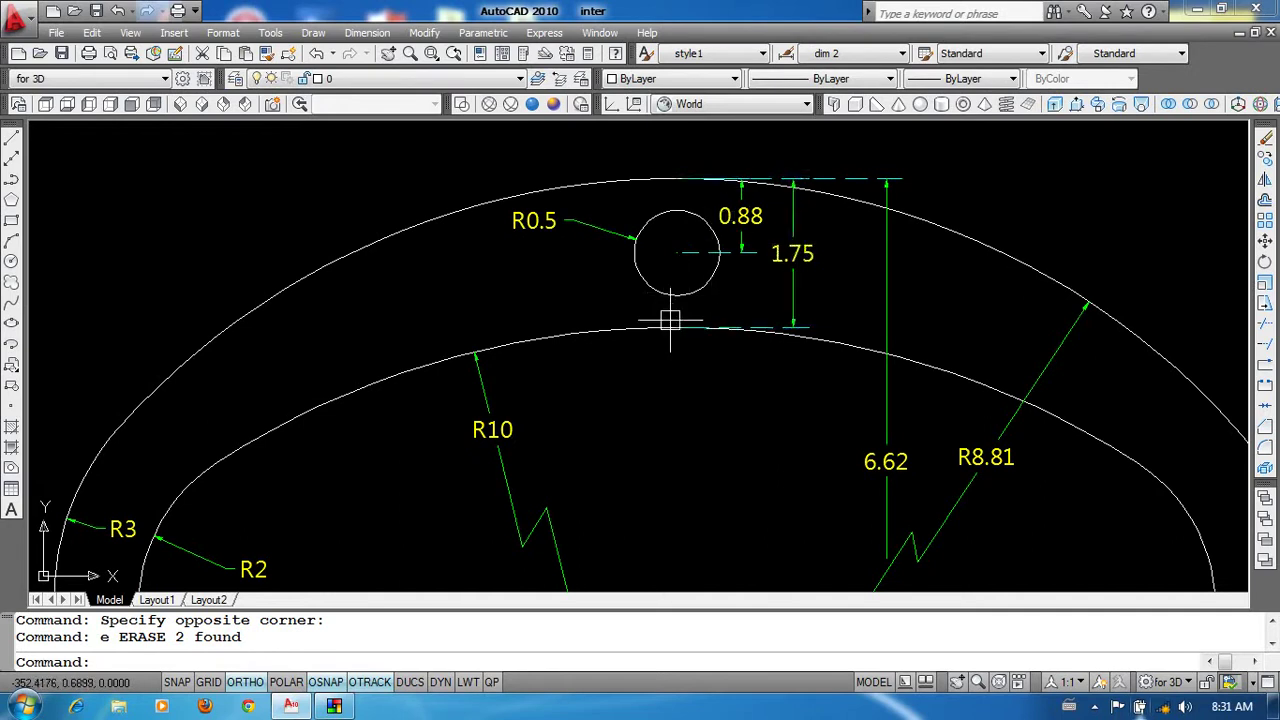
{"action": "scroll", "coordinate": [750, 360], "scroll_direction": "down", "scroll_amount": 5}
{"action": "scroll", "coordinate": [780, 440], "scroll_direction": "up", "scroll_amount": 2}
{"action": "middle_click_drag", "start_coordinate": [714, 400], "coordinate": [752, 350]}
{"action": "type", "text": "c"}
{"action": "key", "text": "Return"}
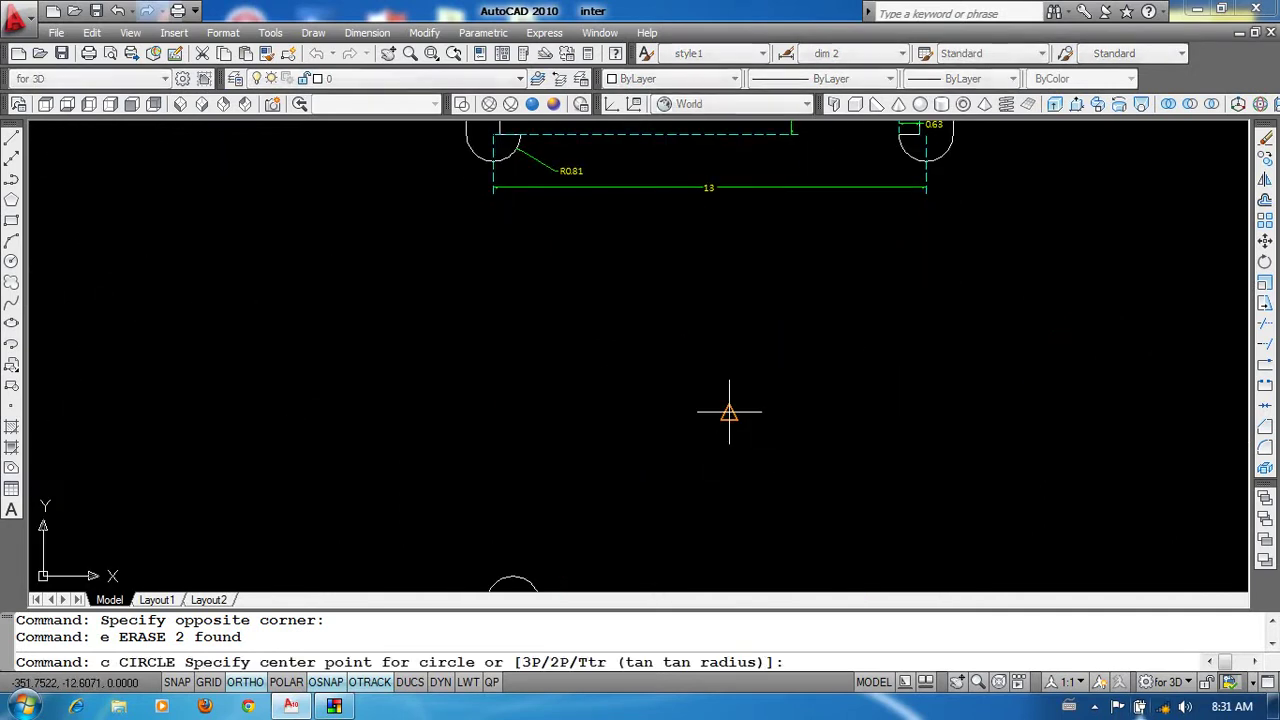
{"action": "left_click", "coordinate": [729, 411]}
{"action": "left_click", "coordinate": [748, 411]}
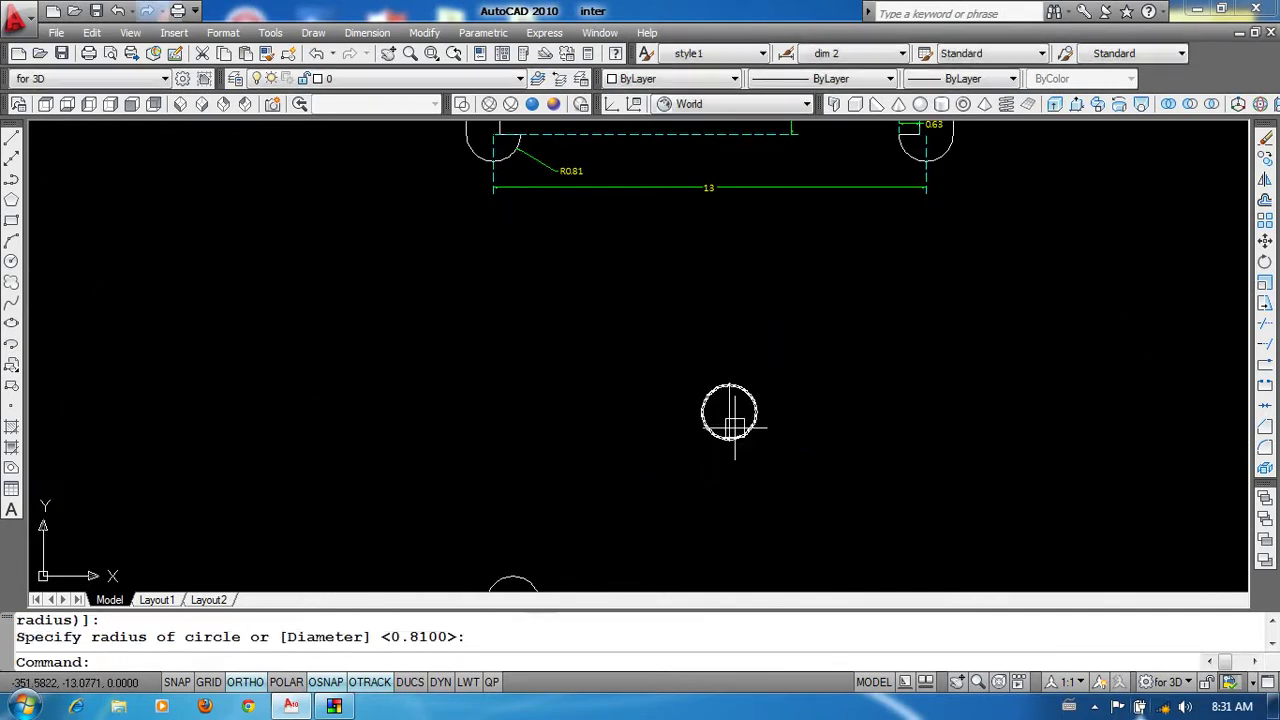
{"action": "left_click", "coordinate": [768, 414]}
{"action": "type", "text": "e"}
{"action": "key", "text": "Return"}
Step: Draw a radius 0.88 circle at the short line's midpoint, then erase it
{"action": "type", "text": "c"}
{"action": "key", "text": "Return"}
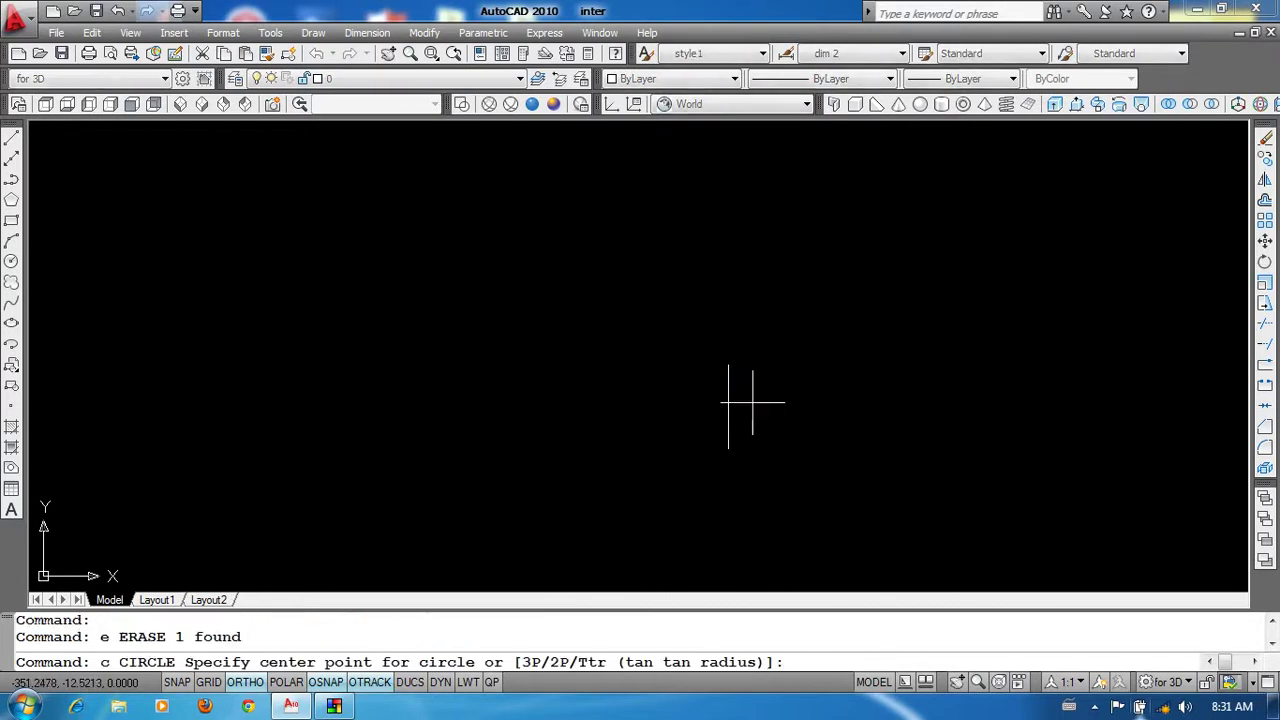
{"action": "left_click", "coordinate": [729, 406]}
{"action": "type", "text": "0."}
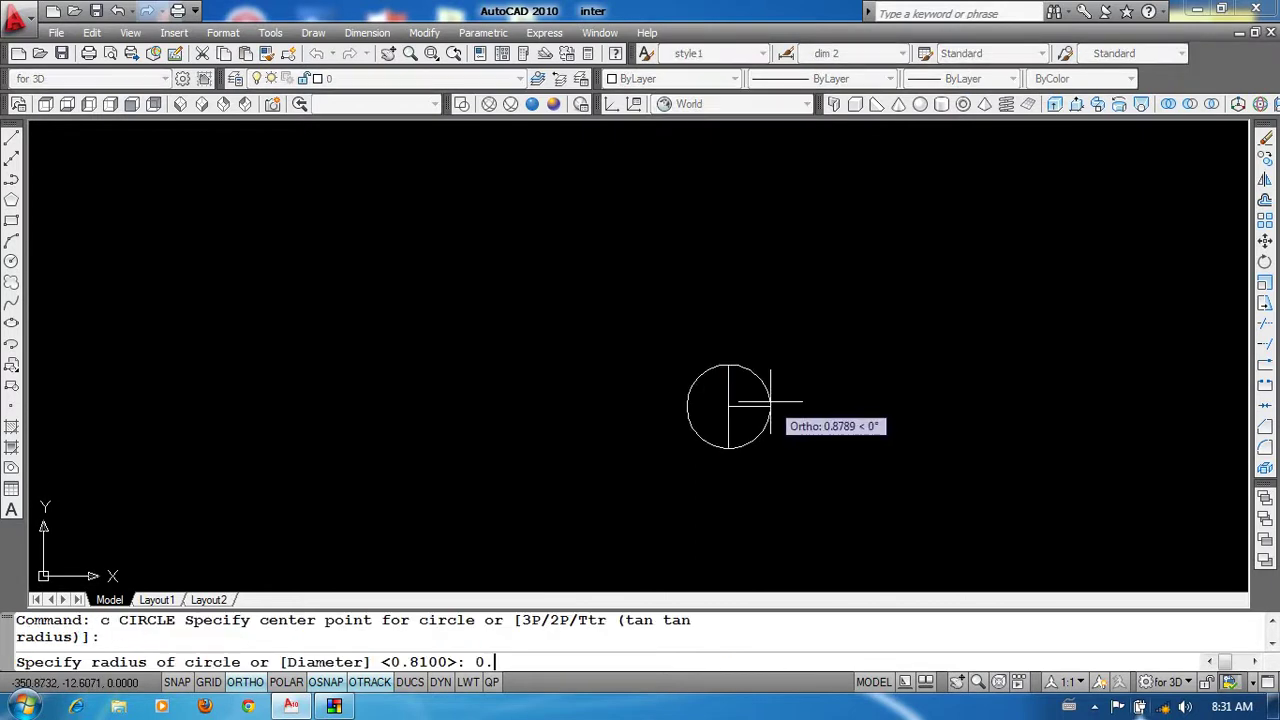
{"action": "type", "text": "88"}
{"action": "key", "text": "Return"}
{"action": "scroll", "coordinate": [757, 410], "scroll_direction": "down", "scroll_amount": 1}
{"action": "scroll", "coordinate": [760, 410], "scroll_direction": "up", "scroll_amount": 1}
{"action": "left_click", "coordinate": [765, 404]}
{"action": "type", "text": "e"}
{"action": "key", "text": "Return"}
Step: Add a radius 0.5 circle centred on the short line
{"action": "scroll", "coordinate": [751, 323], "scroll_direction": "down", "scroll_amount": 5}
{"action": "scroll", "coordinate": [730, 500], "scroll_direction": "up", "scroll_amount": 2}
{"action": "scroll", "coordinate": [779, 360], "scroll_direction": "up", "scroll_amount": 2}
{"action": "scroll", "coordinate": [779, 360], "scroll_direction": "up", "scroll_amount": 3}
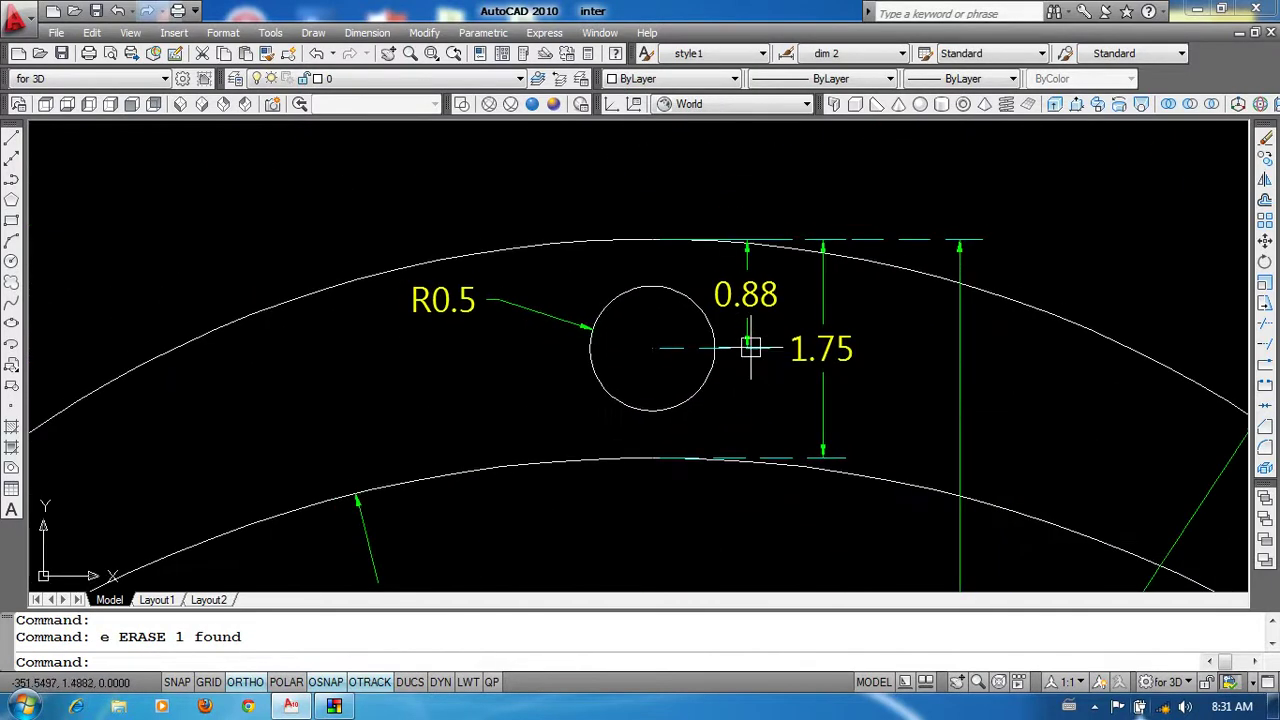
{"action": "middle_click_drag", "start_coordinate": [749, 313], "coordinate": [737, 307]}
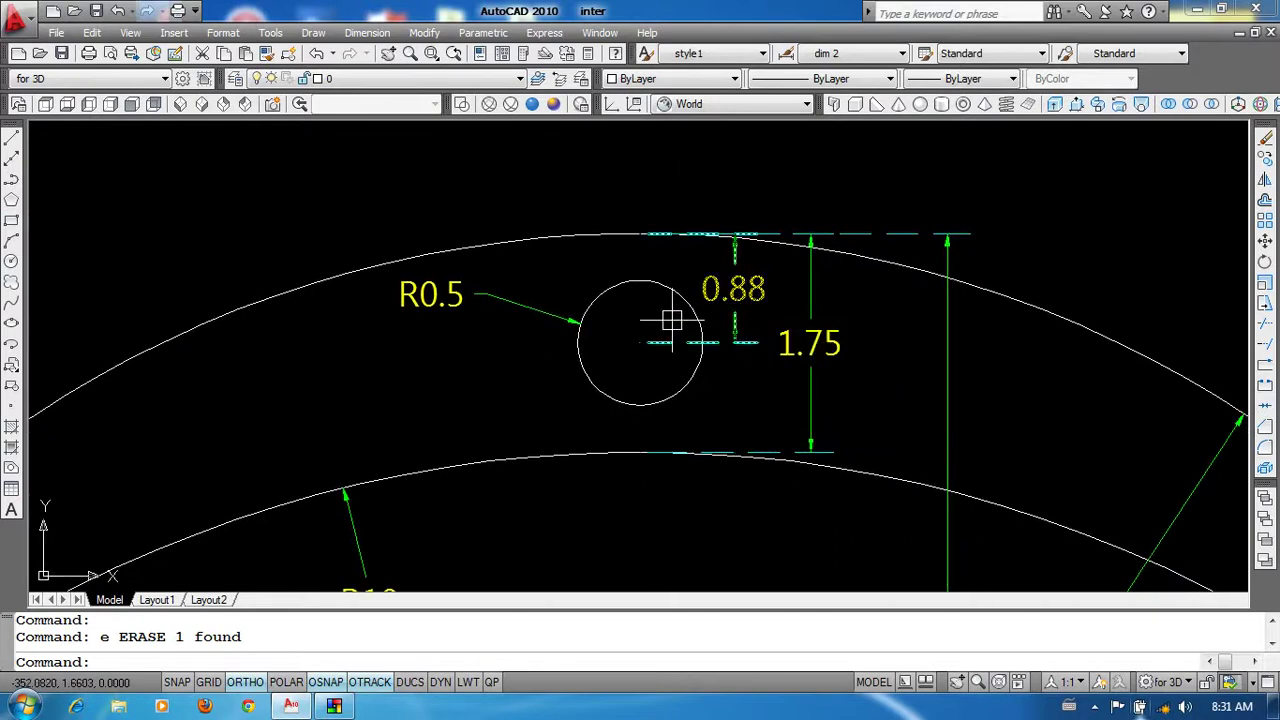
{"action": "scroll", "coordinate": [558, 323], "scroll_direction": "down", "scroll_amount": 5}
{"action": "scroll", "coordinate": [558, 323], "scroll_direction": "down", "scroll_amount": 2}
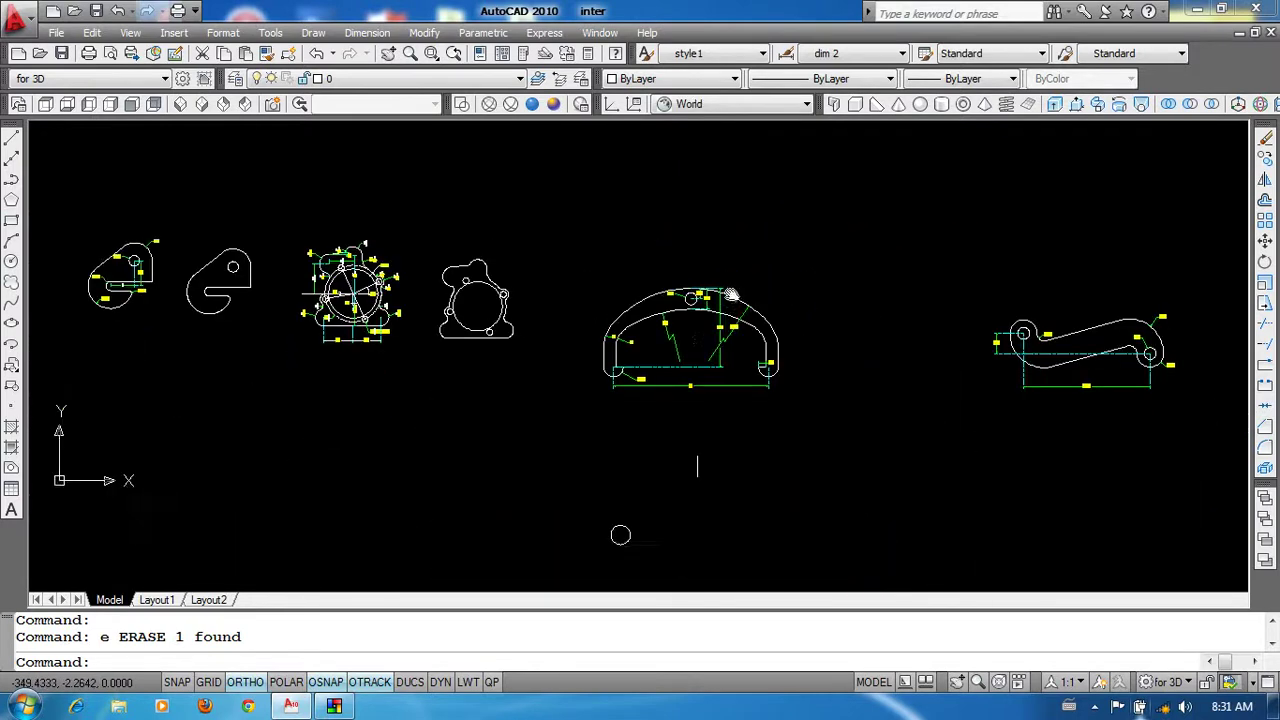
{"action": "scroll", "coordinate": [777, 400], "scroll_direction": "up", "scroll_amount": 2}
{"action": "type", "text": "c"}
{"action": "key", "text": "Return"}
{"action": "scroll", "coordinate": [755, 401], "scroll_direction": "up", "scroll_amount": 3}
{"action": "left_click", "coordinate": [673, 346]}
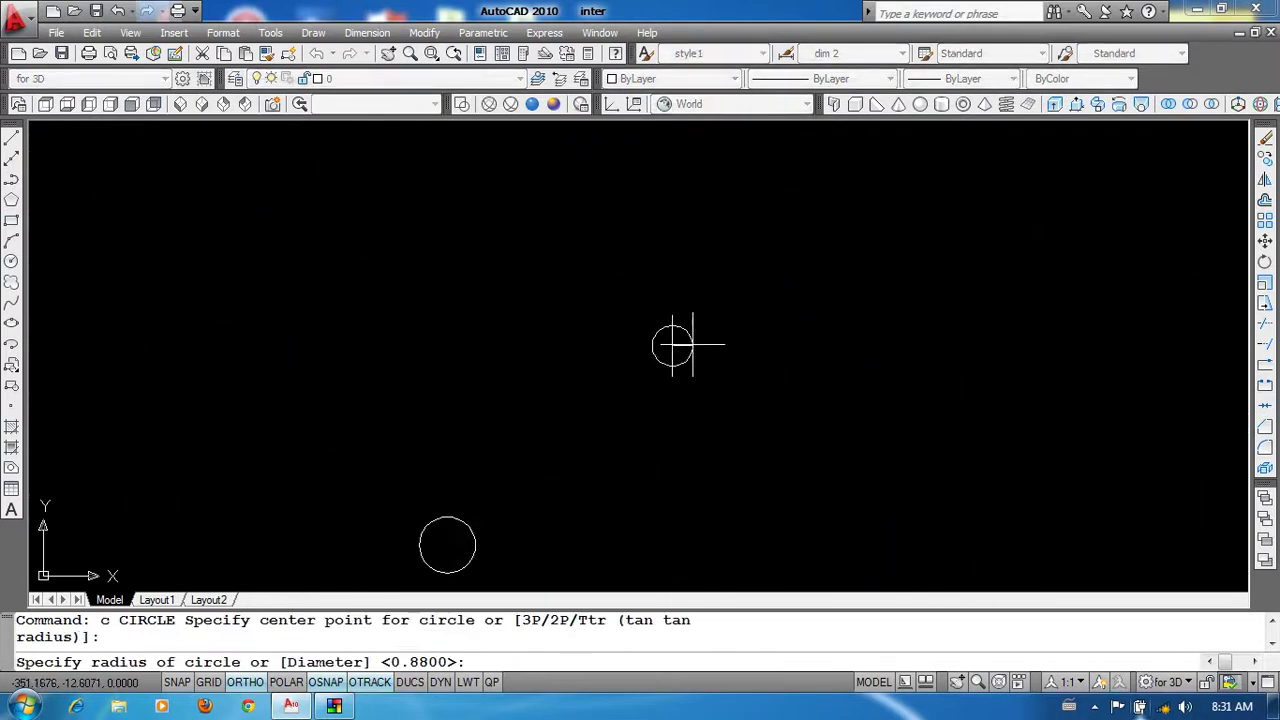
{"action": "type", "text": "0."}
{"action": "type", "text": "5"}
{"action": "key", "text": "Return"}
Step: Draw a radius 10 circle in the empty drawing area
{"action": "scroll", "coordinate": [705, 346], "scroll_direction": "down", "scroll_amount": 4}
{"action": "scroll", "coordinate": [749, 366], "scroll_direction": "up", "scroll_amount": 1}
{"action": "scroll", "coordinate": [765, 472], "scroll_direction": "up", "scroll_amount": 2}
{"action": "middle_click_drag", "start_coordinate": [736, 270], "coordinate": [714, 290]}
{"action": "scroll", "coordinate": [705, 285], "scroll_direction": "up", "scroll_amount": 5}
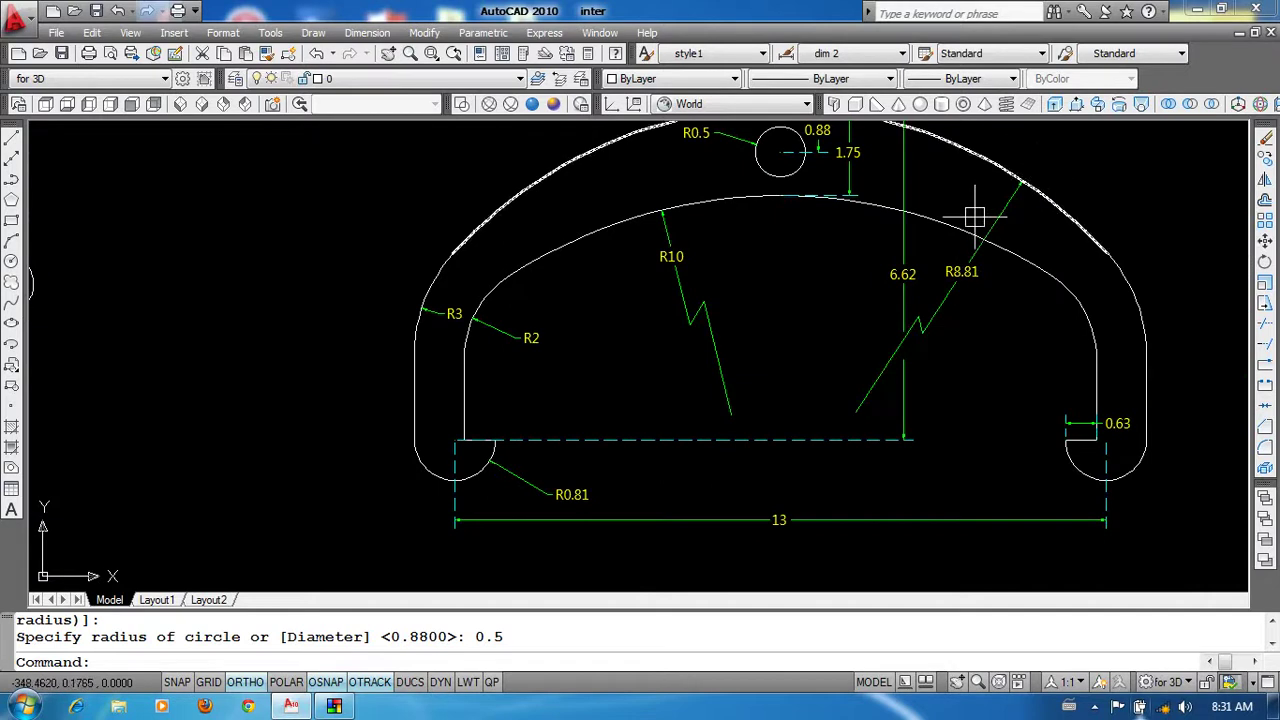
{"action": "scroll", "coordinate": [771, 200], "scroll_direction": "down", "scroll_amount": 5}
{"action": "mouse_move", "coordinate": [823, 437]}
{"action": "middle_mouse_down"}
{"action": "mouse_move", "coordinate": [686, 349]}
{"action": "mouse_move", "coordinate": [587, 320]}
{"action": "middle_mouse_up"}
{"action": "type", "text": "c"}
{"action": "key", "text": "Return"}
{"action": "left_click", "coordinate": [837, 425]}
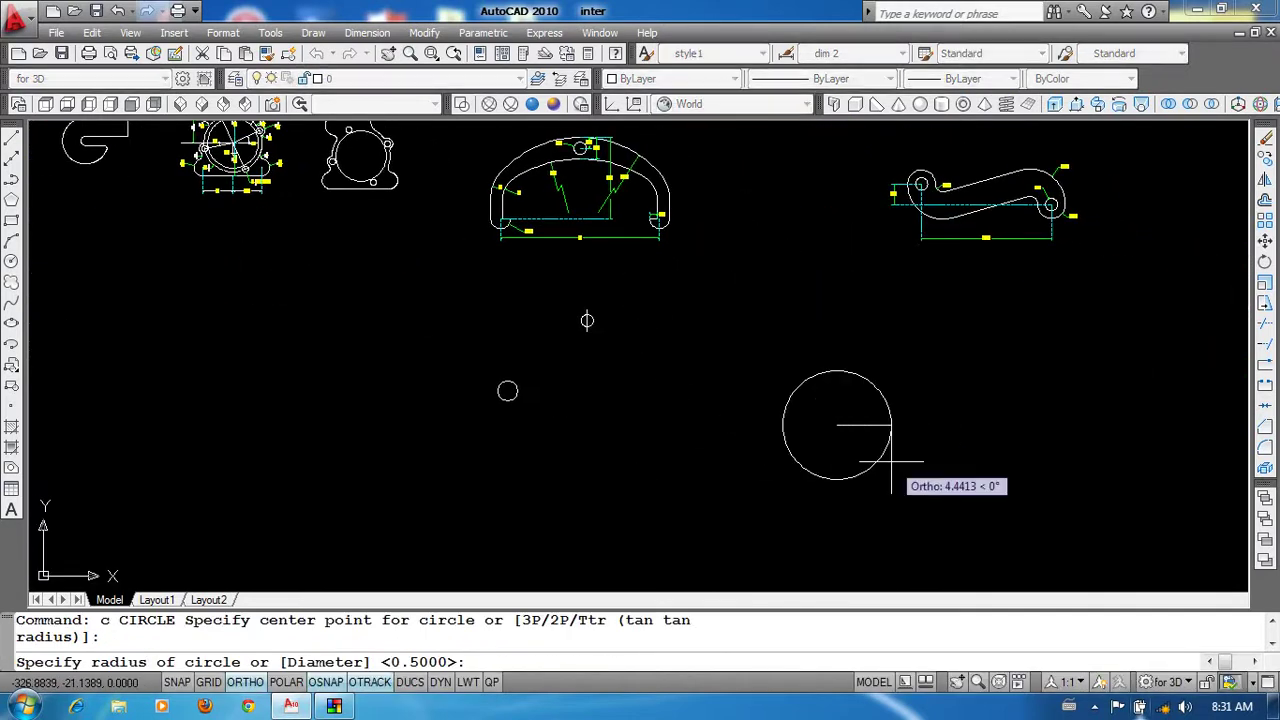
{"action": "type", "text": "10"}
{"action": "key", "text": "Return"}
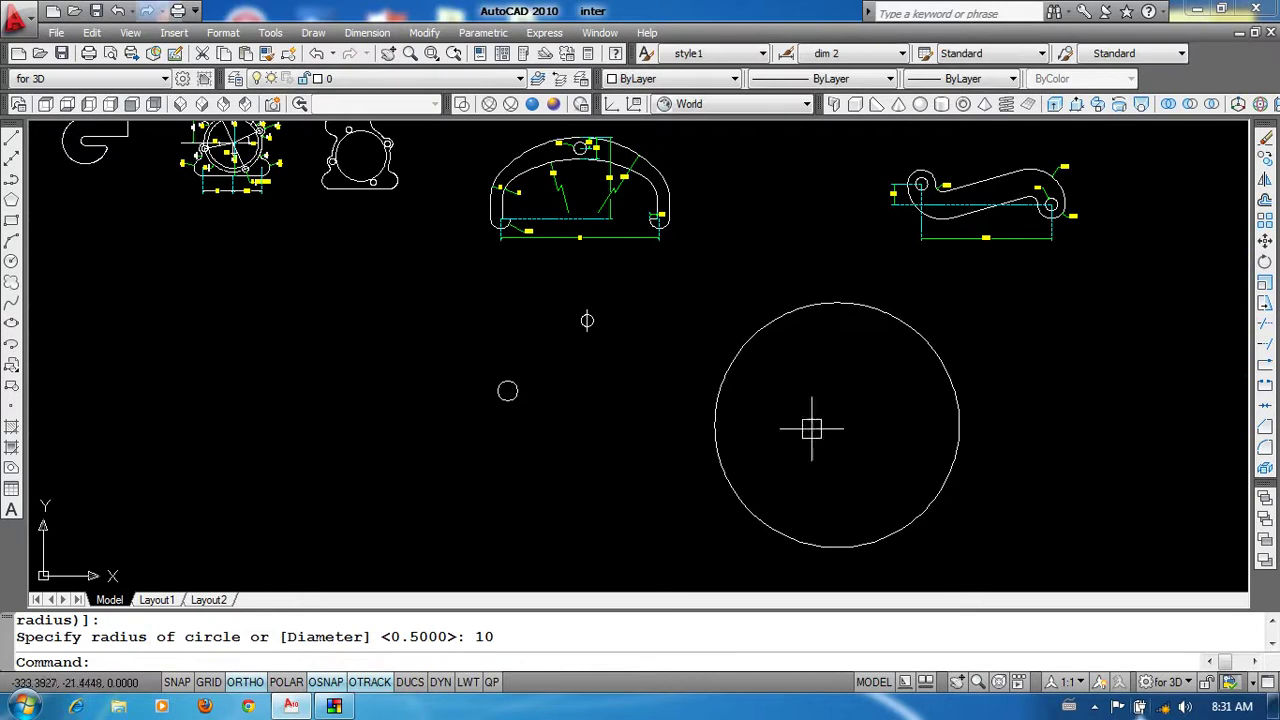
Step: Move the R10 circle so its top quadrant meets the short line's lower end
{"action": "scroll", "coordinate": [555, 127], "scroll_direction": "up", "scroll_amount": 3}
{"action": "scroll", "coordinate": [571, 177], "scroll_direction": "up", "scroll_amount": 2}
{"action": "scroll", "coordinate": [529, 191], "scroll_direction": "down", "scroll_amount": 3}
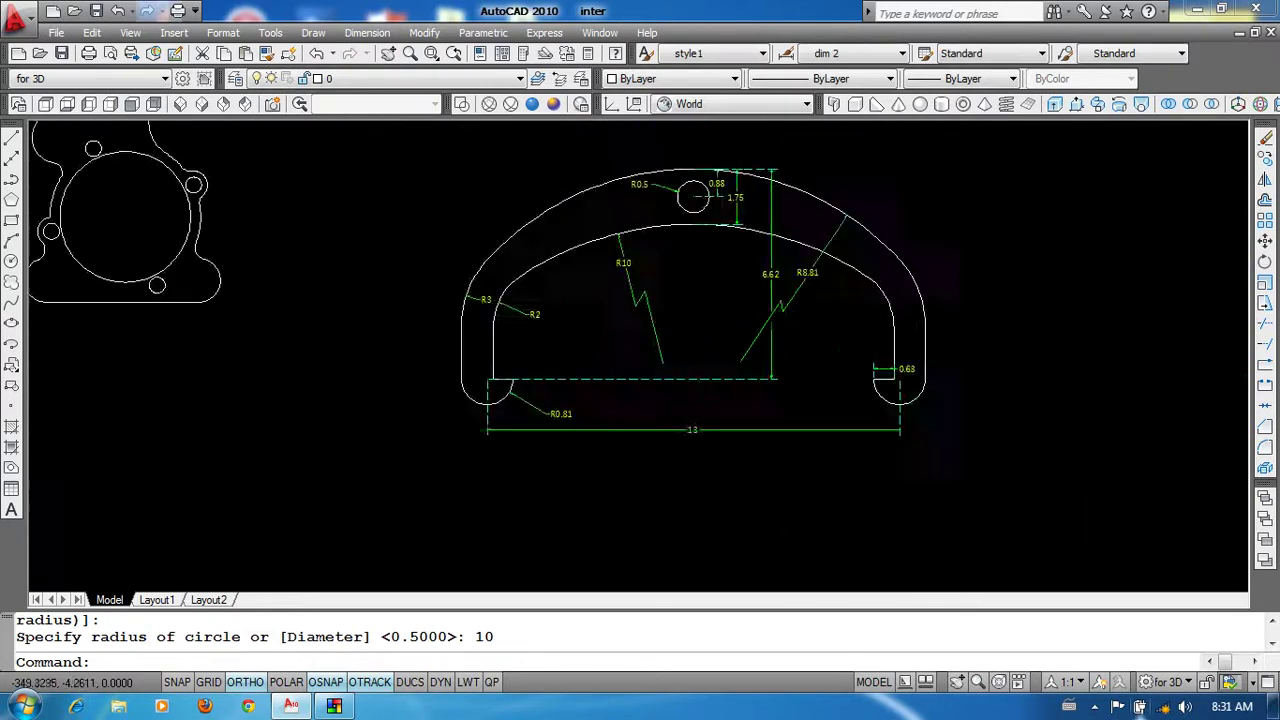
{"action": "scroll", "coordinate": [817, 280], "scroll_direction": "down", "scroll_amount": 1}
{"action": "type", "text": "m"}
{"action": "key", "text": "Return"}
{"action": "left_click", "coordinate": [1072, 334]}
{"action": "left_click", "coordinate": [974, 460]}
{"action": "key", "text": "Return"}
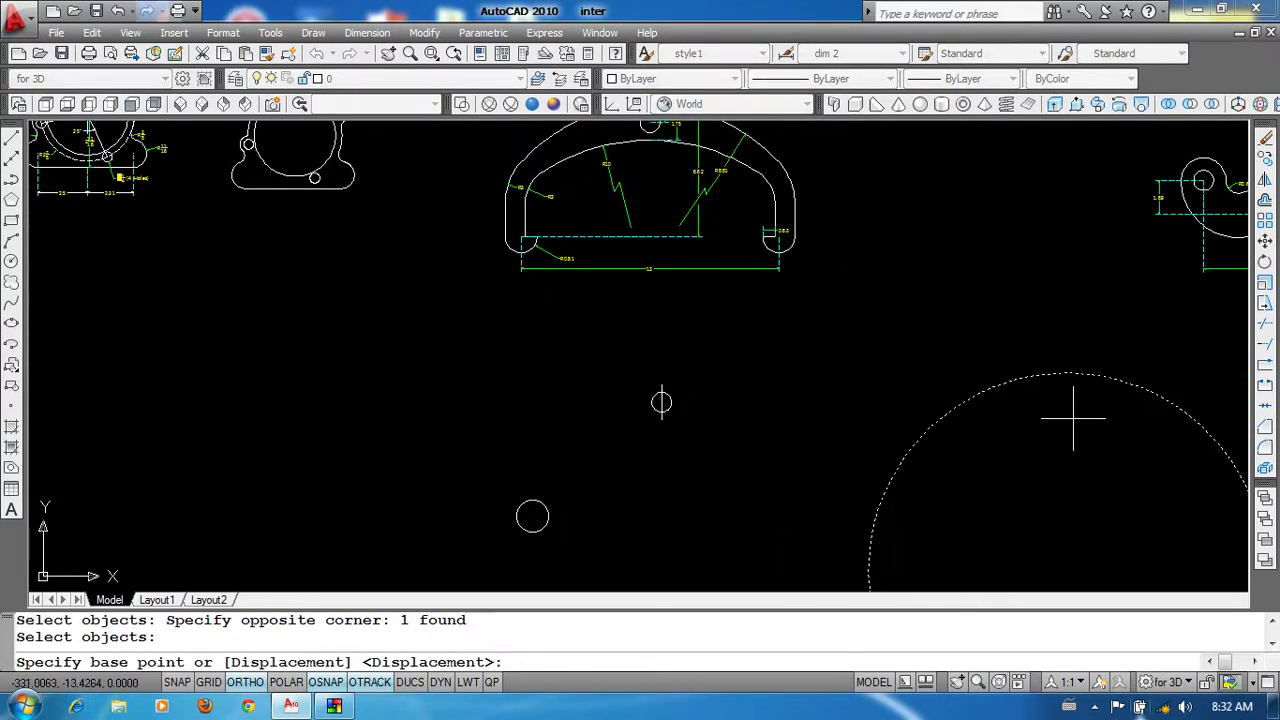
{"action": "left_click", "coordinate": [1066, 373]}
{"action": "scroll", "coordinate": [690, 440], "scroll_direction": "up", "scroll_amount": 4}
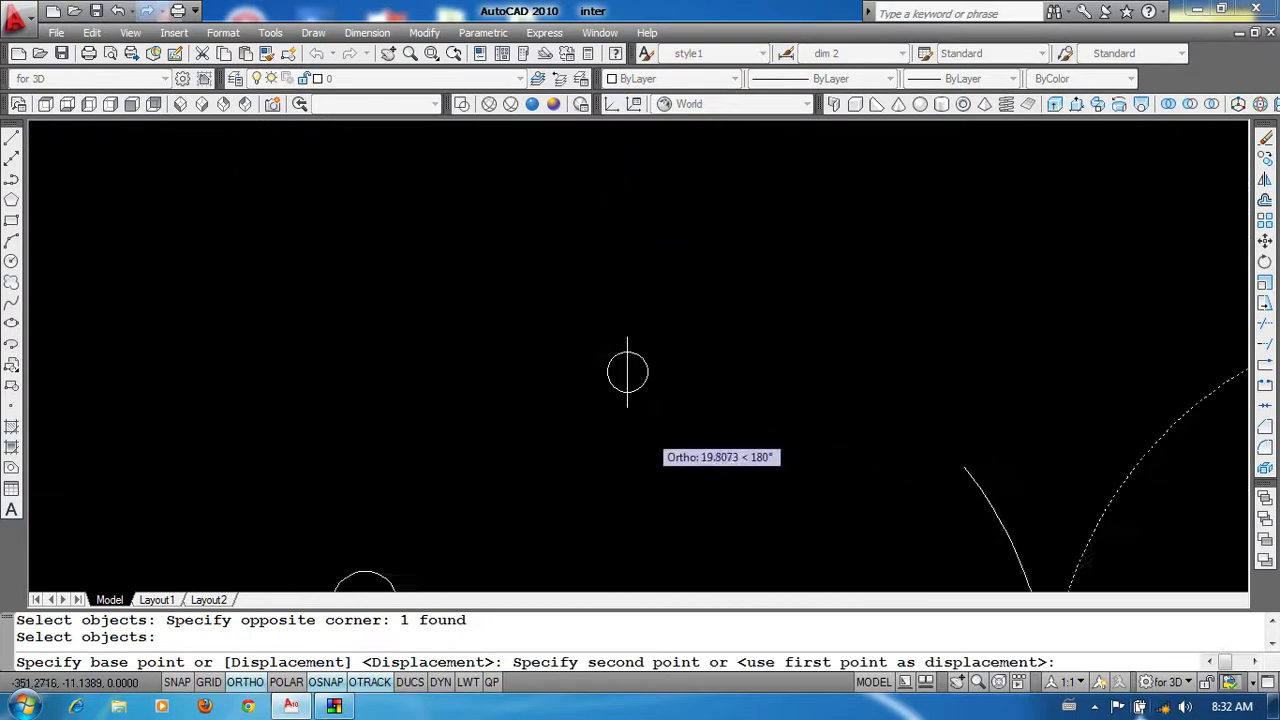
{"action": "left_click", "coordinate": [622, 400]}
{"action": "scroll", "coordinate": [936, 436], "scroll_direction": "down", "scroll_amount": 4}
Step: Draw a new radius 8.81 circle off to the side
{"action": "type", "text": "c"}
{"action": "key", "text": "Return"}
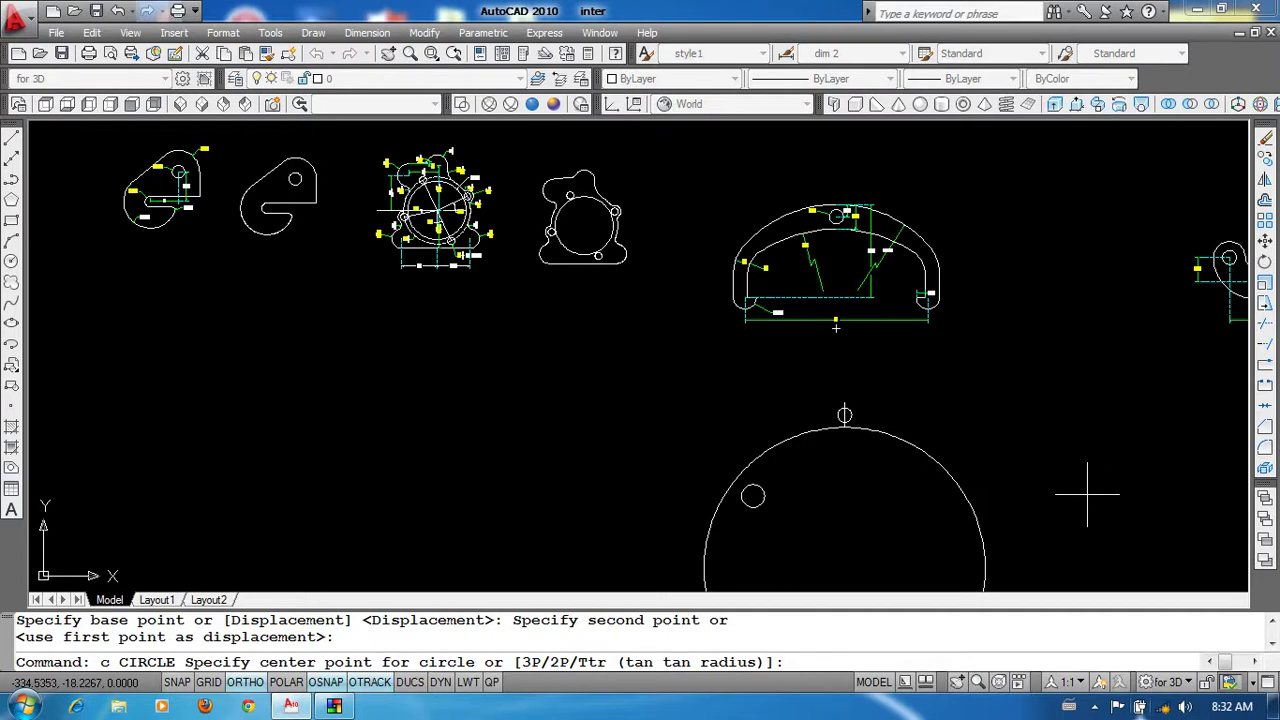
{"action": "left_click", "coordinate": [1087, 493]}
{"action": "type", "text": "1"}
{"action": "key", "text": "Return"}
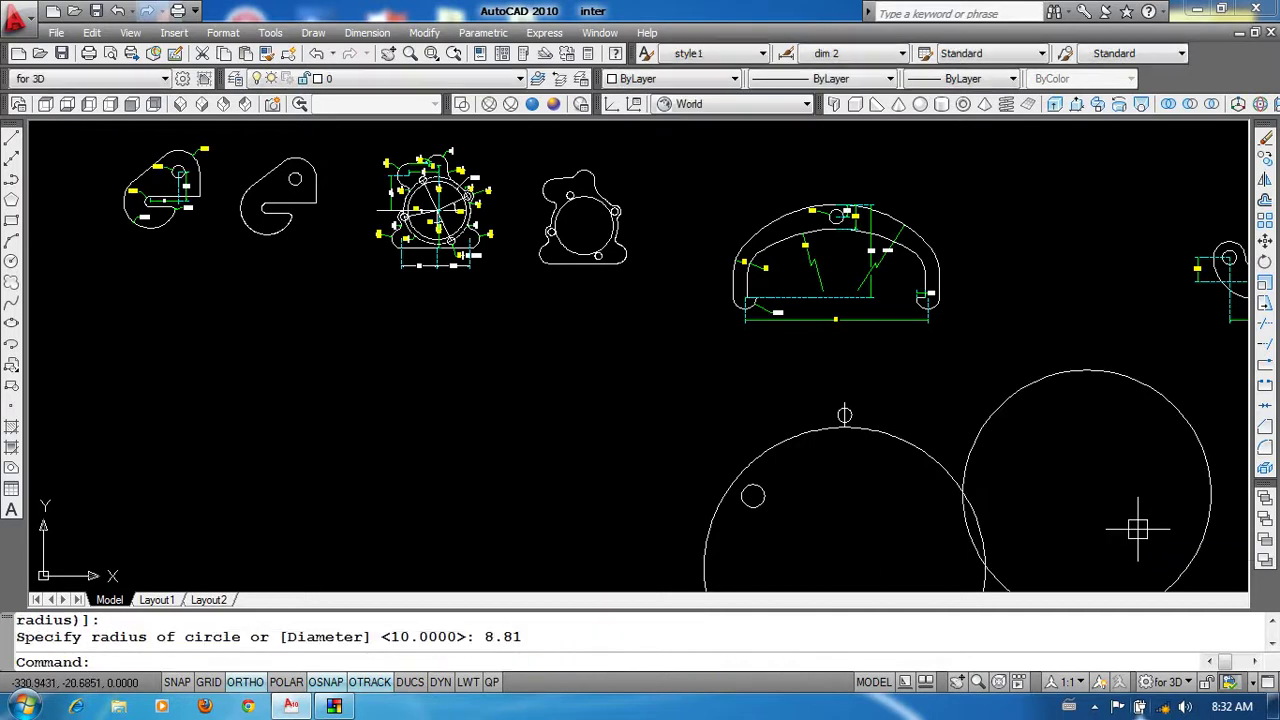
Step: Move the R8.81 circle so its top quadrant sits on the short line's upper end
{"action": "type", "text": "m"}
{"action": "key", "text": "Return"}
{"action": "left_click", "coordinate": [1123, 508]}
{"action": "left_click", "coordinate": [1077, 360]}
{"action": "key", "text": "Return"}
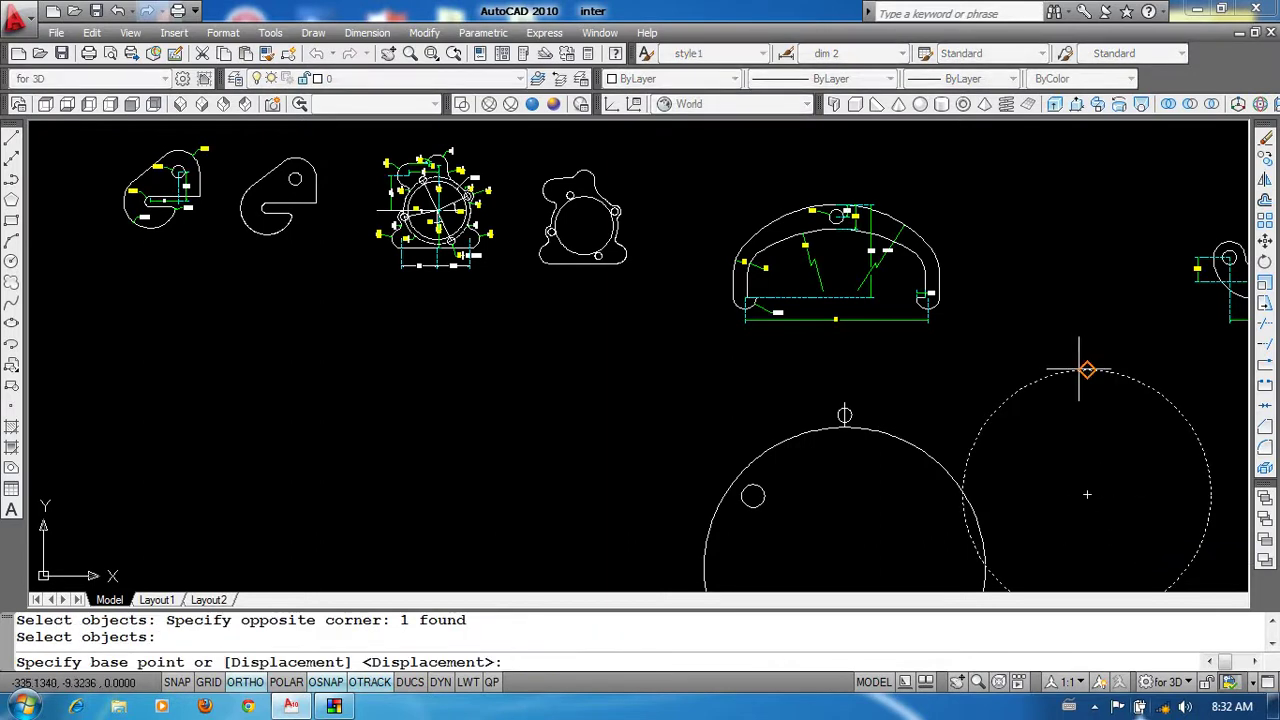
{"action": "left_click", "coordinate": [1087, 370]}
{"action": "scroll", "coordinate": [830, 400], "scroll_direction": "up", "scroll_amount": 2}
{"action": "scroll", "coordinate": [880, 415], "scroll_direction": "up", "scroll_amount": 2}
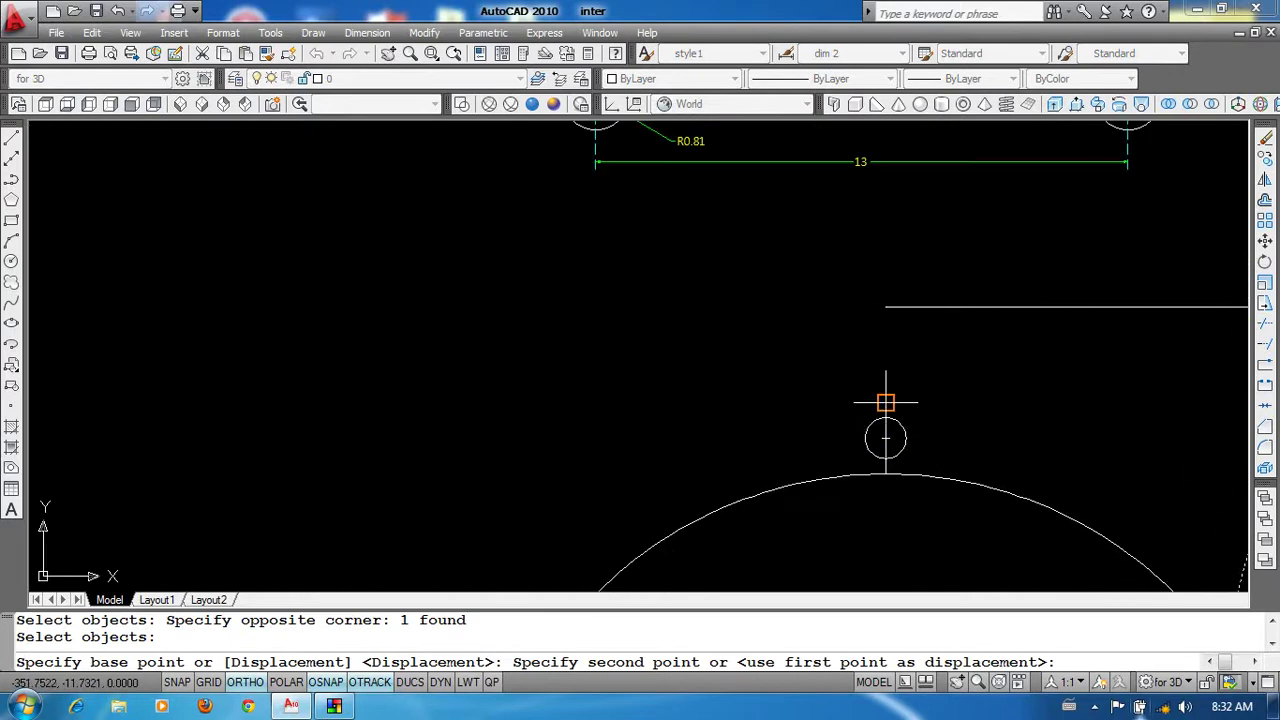
{"action": "left_click", "coordinate": [885, 403]}
{"action": "scroll", "coordinate": [851, 391], "scroll_direction": "down", "scroll_amount": 2}
Step: Erase the stray vertical line and trim the large circles down to an arc
{"action": "left_click", "coordinate": [804, 280]}
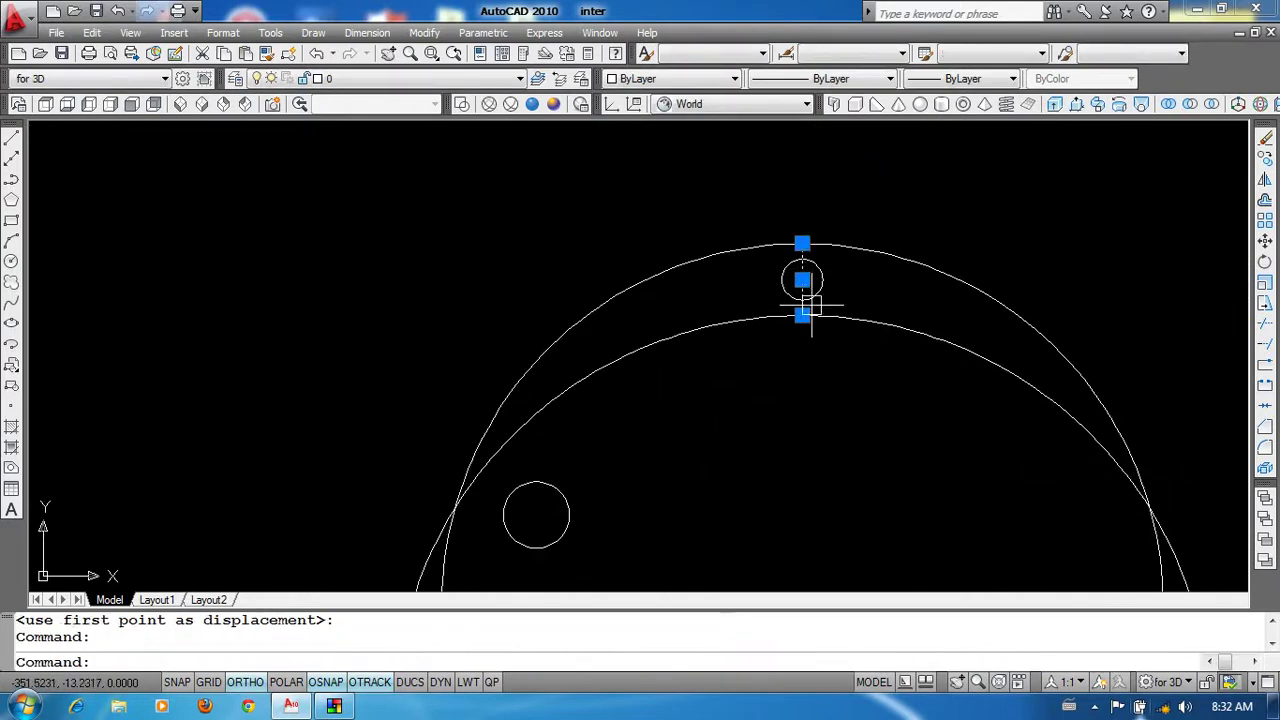
{"action": "type", "text": "e"}
{"action": "key", "text": "Return"}
{"action": "scroll", "coordinate": [786, 337], "scroll_direction": "down", "scroll_amount": 1}
{"action": "scroll", "coordinate": [846, 351], "scroll_direction": "down", "scroll_amount": 1}
{"action": "key", "text": "Return"}
{"action": "key", "text": "Return"}
{"action": "scroll", "coordinate": [916, 407], "scroll_direction": "down", "scroll_amount": 3}
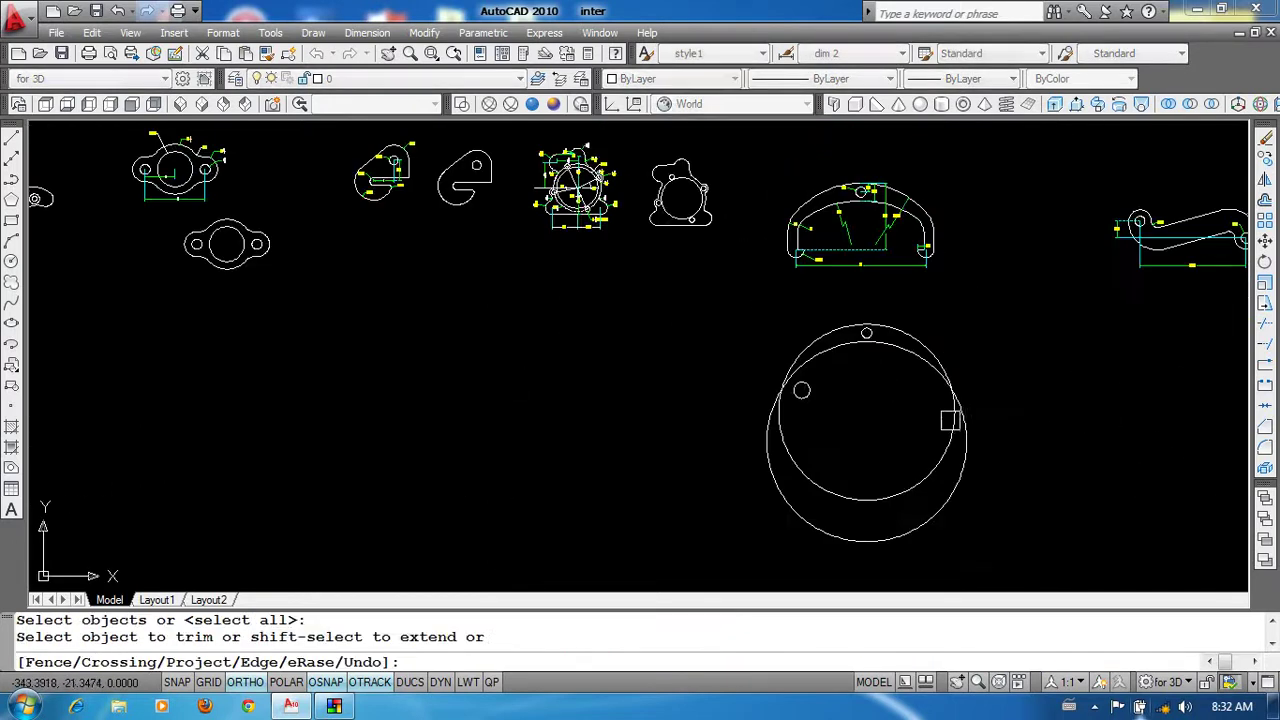
{"action": "left_click_drag", "start_coordinate": [1014, 449], "coordinate": [871, 514]}
{"action": "key", "text": "Return"}
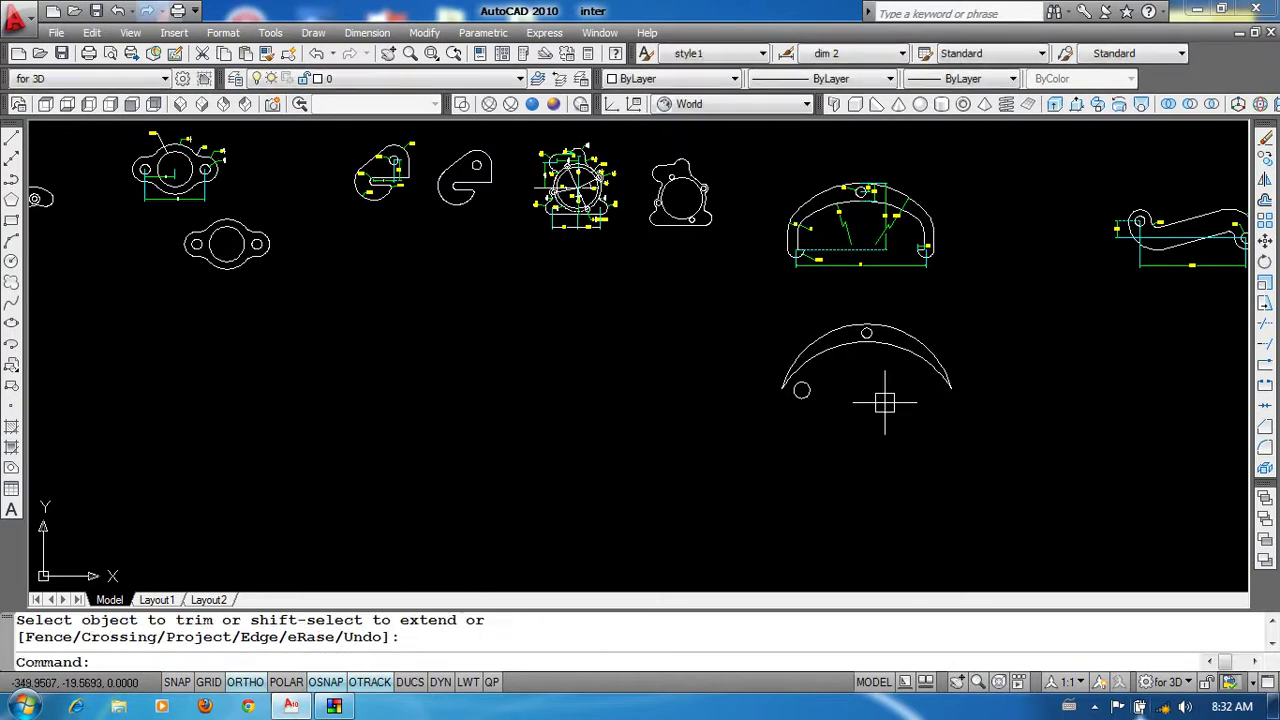
Step: Draw two vertical lines from the small circle up past the arc, offset 0.63
{"action": "scroll", "coordinate": [826, 258], "scroll_direction": "up", "scroll_amount": 3}
{"action": "scroll", "coordinate": [803, 251], "scroll_direction": "up", "scroll_amount": 2}
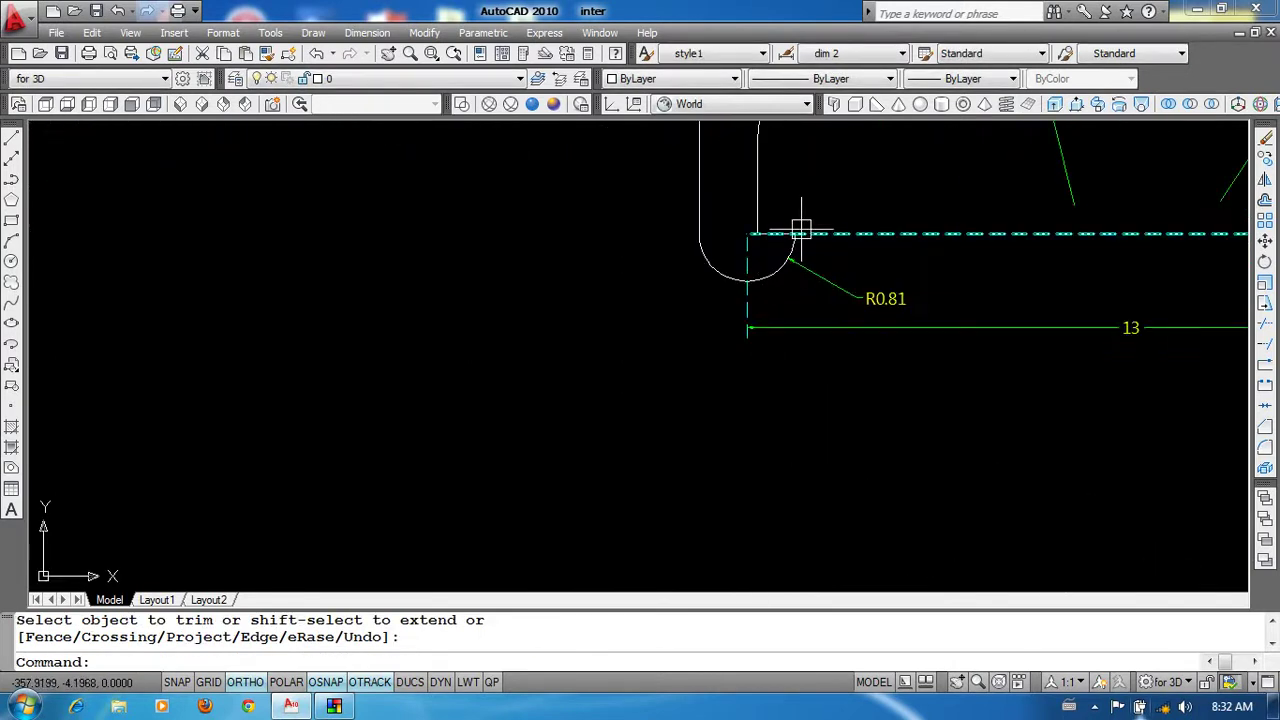
{"action": "middle_click_drag", "start_coordinate": [967, 309], "coordinate": [523, 403]}
{"action": "scroll", "coordinate": [880, 380], "scroll_direction": "up", "scroll_amount": 1}
{"action": "scroll", "coordinate": [1070, 305], "scroll_direction": "up", "scroll_amount": 1}
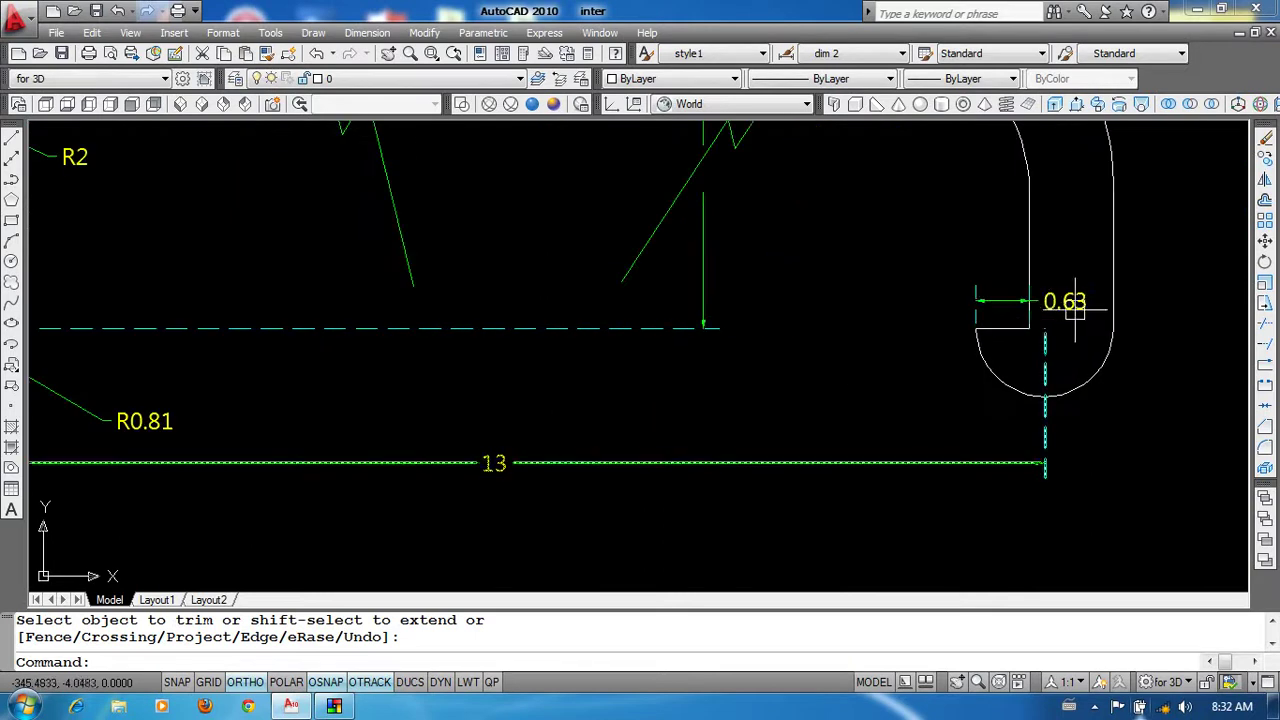
{"action": "scroll", "coordinate": [1028, 310], "scroll_direction": "down", "scroll_amount": 3}
{"action": "scroll", "coordinate": [829, 463], "scroll_direction": "down", "scroll_amount": 4}
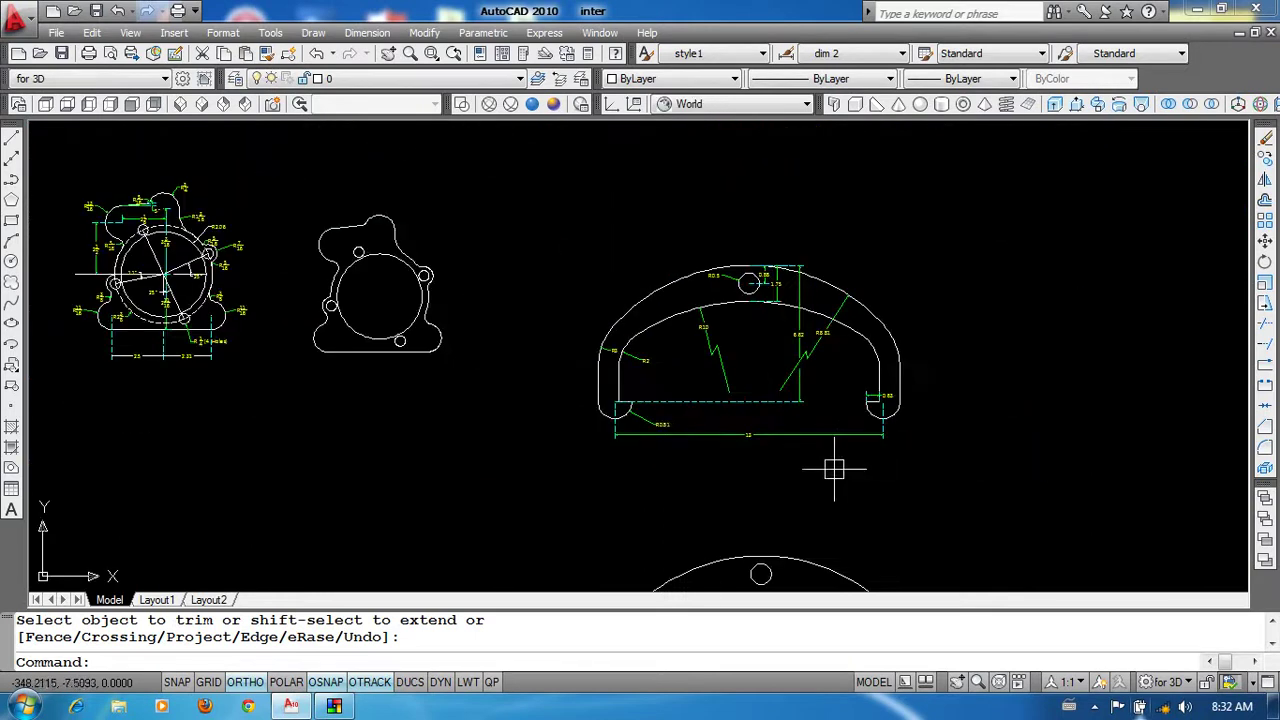
{"action": "scroll", "coordinate": [880, 400], "scroll_direction": "up", "scroll_amount": 5}
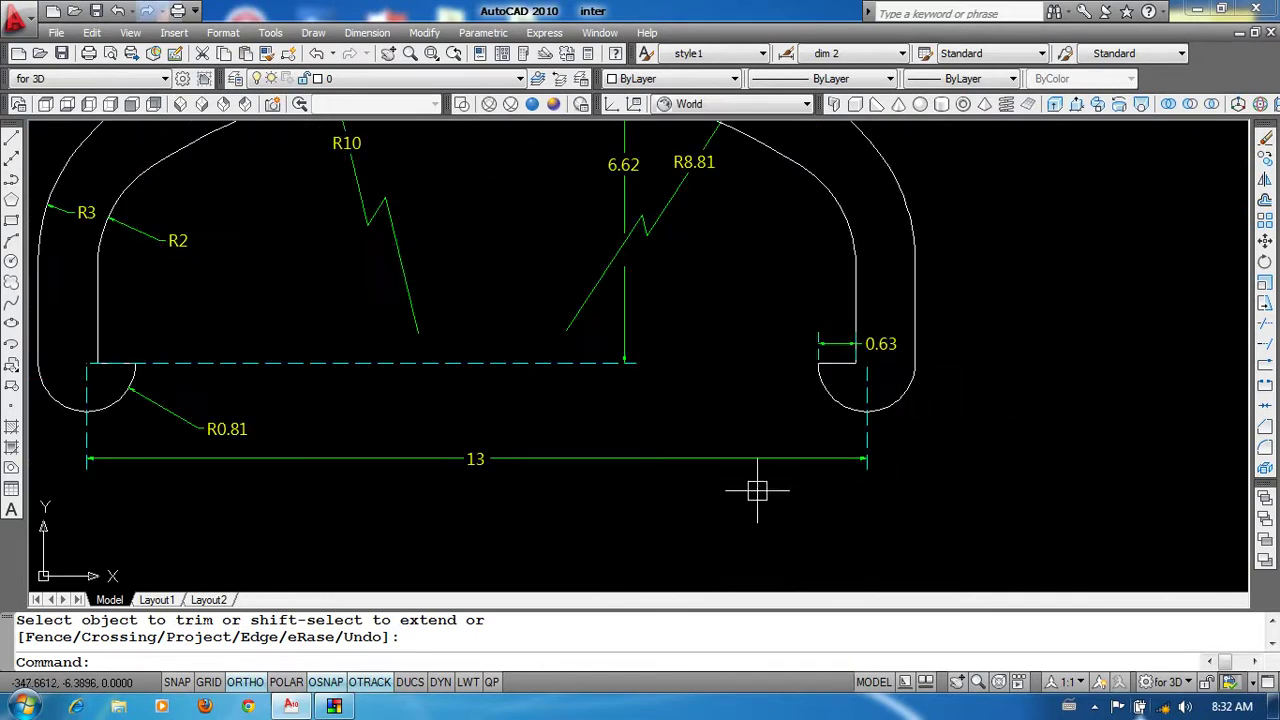
{"action": "scroll", "coordinate": [757, 490], "scroll_direction": "down", "scroll_amount": 3}
{"action": "scroll", "coordinate": [909, 163], "scroll_direction": "up", "scroll_amount": 2}
{"action": "type", "text": "l"}
{"action": "key", "text": "Return"}
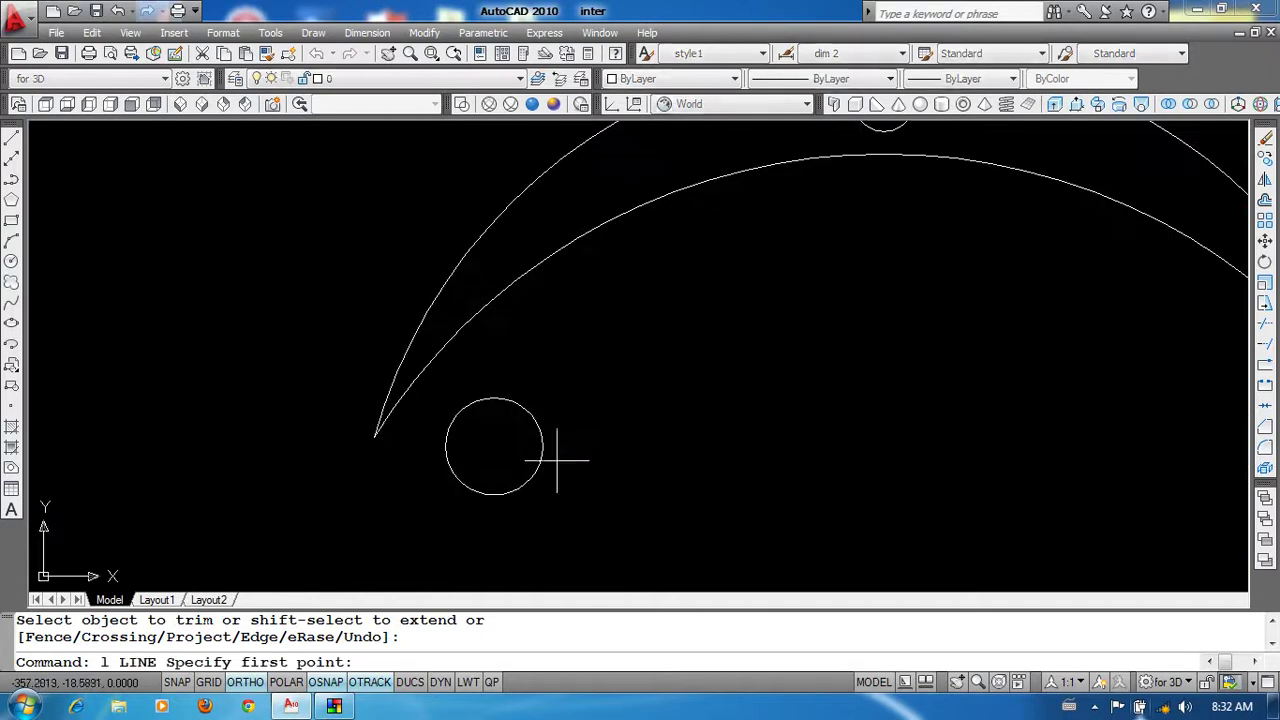
{"action": "left_click", "coordinate": [543, 445]}
{"action": "type", "text": "0.63"}
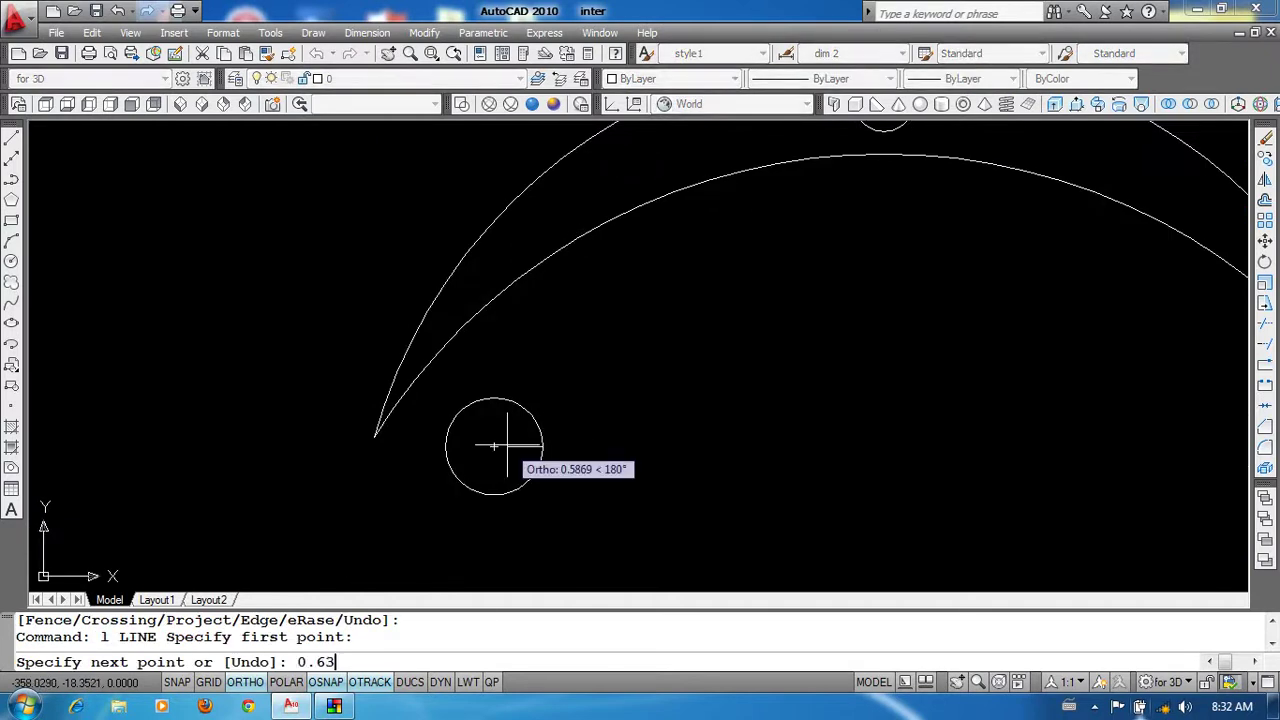
{"action": "key", "text": "Return"}
{"action": "scroll", "coordinate": [508, 340], "scroll_direction": "down", "scroll_amount": 2}
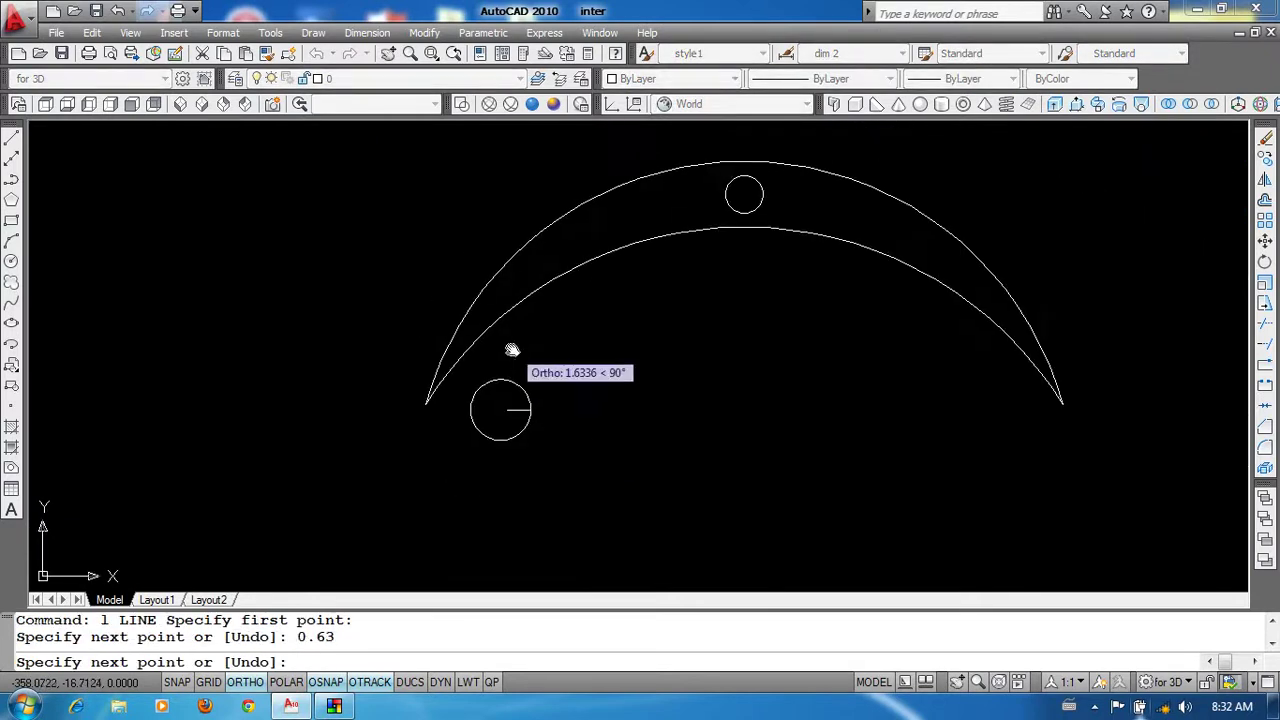
{"action": "left_click", "coordinate": [509, 203]}
{"action": "key", "text": "Return"}
{"action": "key", "text": "Return"}
{"action": "left_click", "coordinate": [503, 418]}
{"action": "left_click", "coordinate": [474, 209]}
Step: Trim away the small circle's arc between the two vertical lines
{"action": "key", "text": "Return"}
{"action": "type", "text": "tr"}
{"action": "key", "text": "Return"}
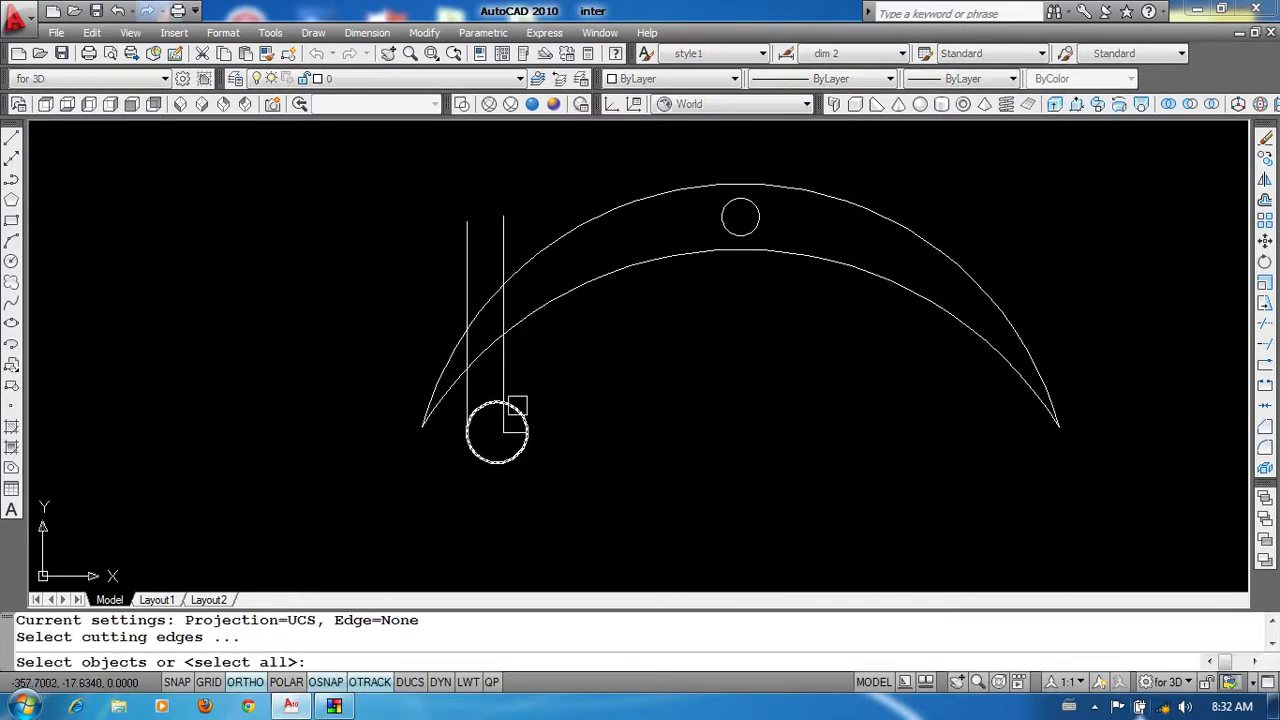
{"action": "key", "text": "Return"}
{"action": "left_click", "coordinate": [486, 404]}
{"action": "key", "text": "Return"}
{"action": "scroll", "coordinate": [560, 360], "scroll_direction": "up", "scroll_amount": 2}
{"action": "scroll", "coordinate": [540, 300], "scroll_direction": "down", "scroll_amount": 3}
{"action": "middle_click_drag", "start_coordinate": [551, 294], "coordinate": [595, 470]}
{"action": "scroll", "coordinate": [595, 258], "scroll_direction": "up", "scroll_amount": 5}
{"action": "scroll", "coordinate": [616, 291], "scroll_direction": "up", "scroll_amount": 3}
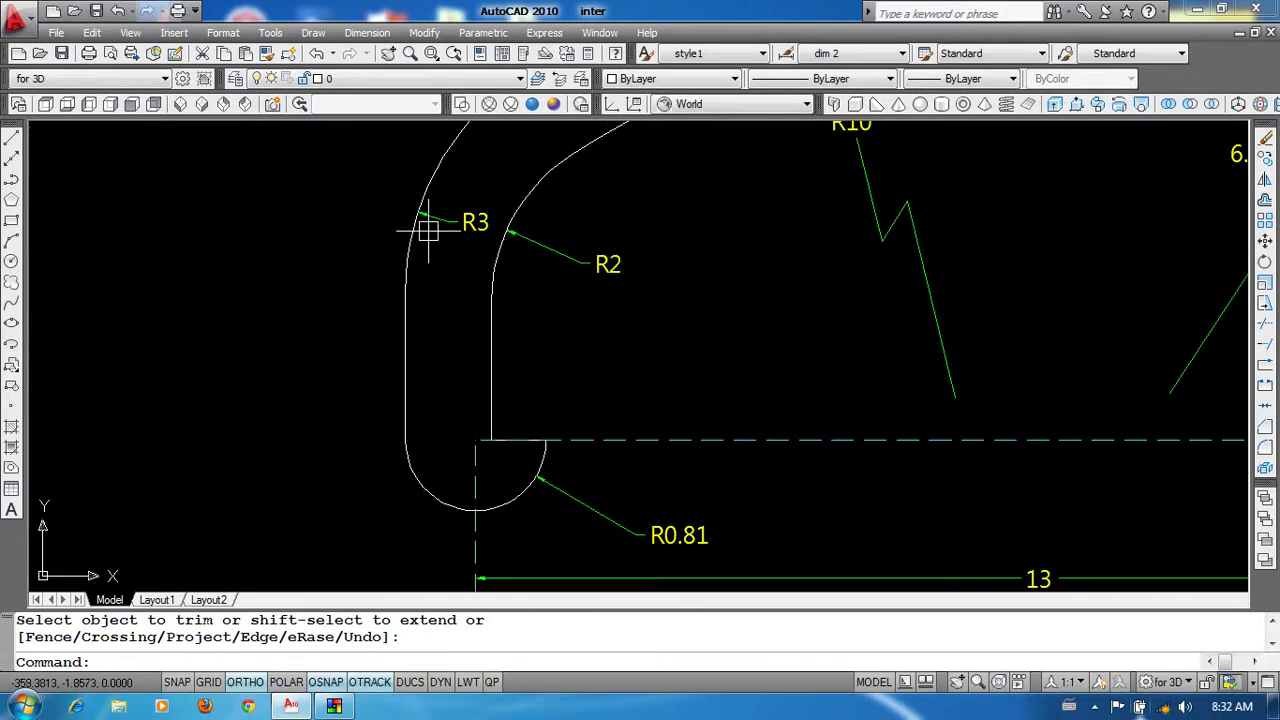
{"action": "scroll", "coordinate": [428, 230], "scroll_direction": "down", "scroll_amount": 5}
{"action": "middle_click_drag", "start_coordinate": [700, 500], "coordinate": [708, 200]}
{"action": "scroll", "coordinate": [625, 434], "scroll_direction": "up", "scroll_amount": 5}
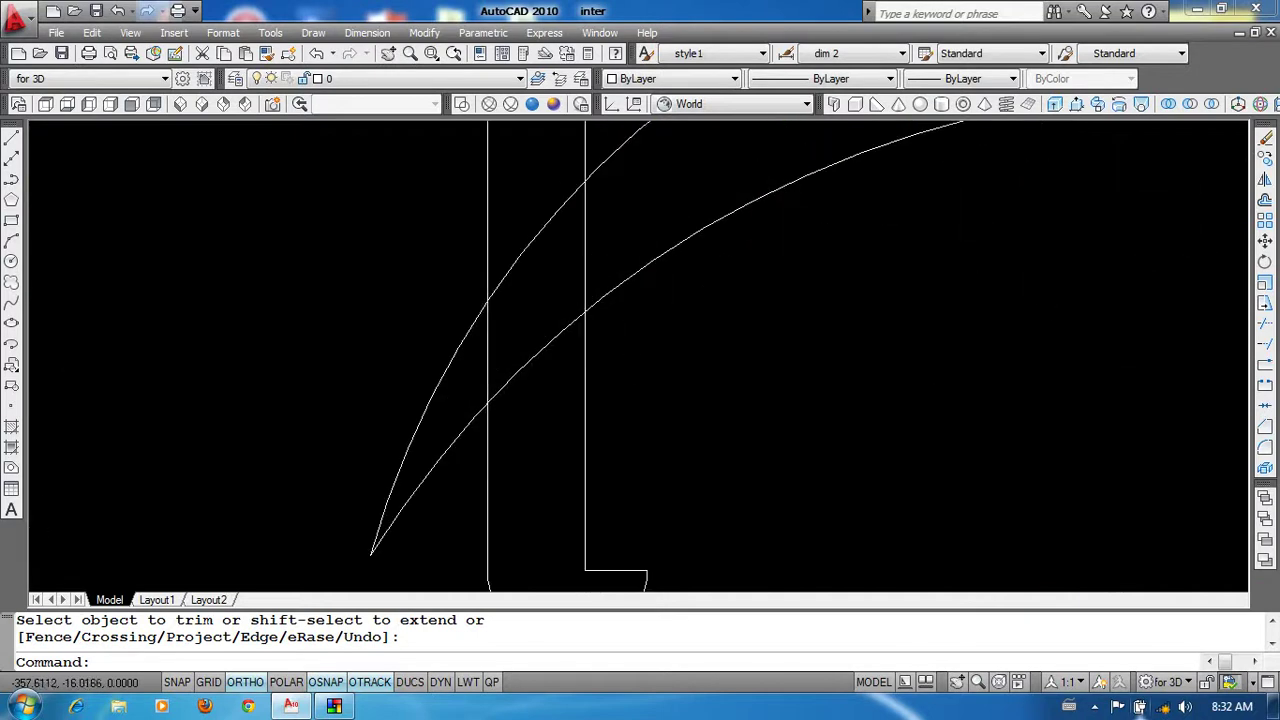
Step: Fillet the inner arc into the right vertical line with radius 2
{"action": "type", "text": "f"}
{"action": "key", "text": "Return"}
{"action": "key", "text": "r"}
{"action": "key", "text": "Return"}
{"action": "type", "text": "2"}
{"action": "key", "text": "Return"}
{"action": "scroll", "coordinate": [649, 340], "scroll_direction": "down", "scroll_amount": 2}
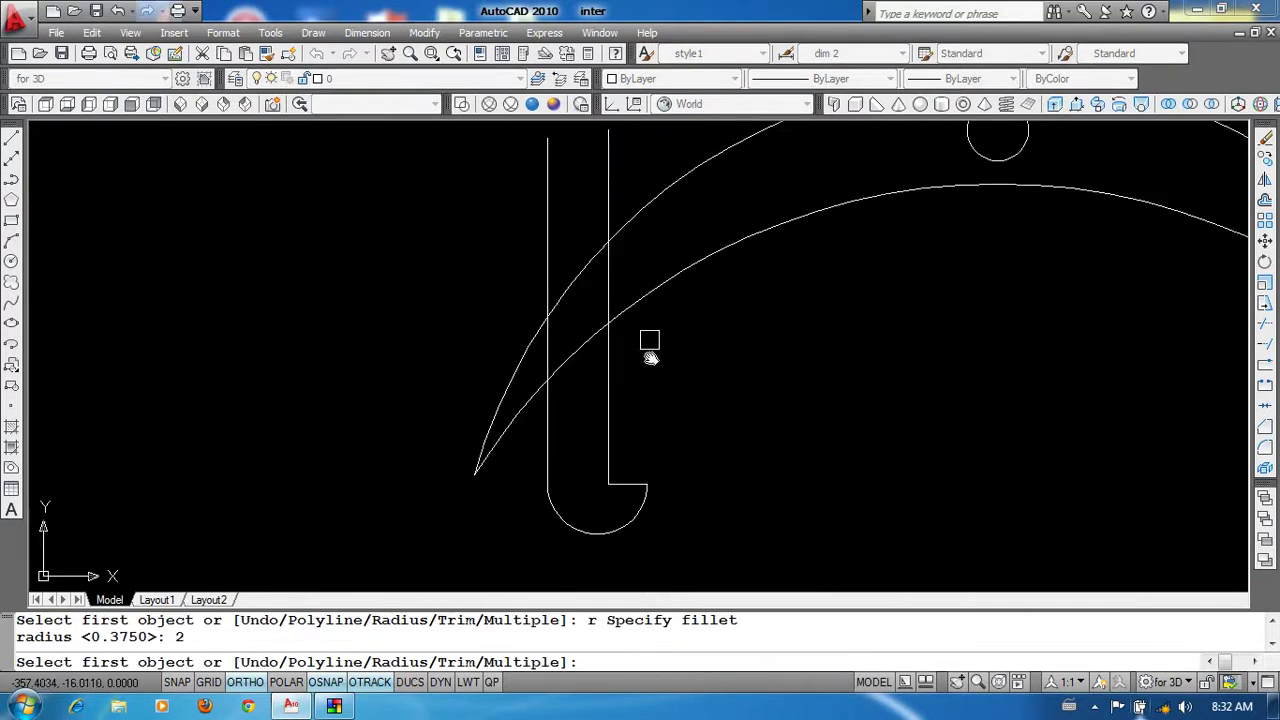
{"action": "left_click", "coordinate": [649, 331]}
{"action": "left_click", "coordinate": [610, 374]}
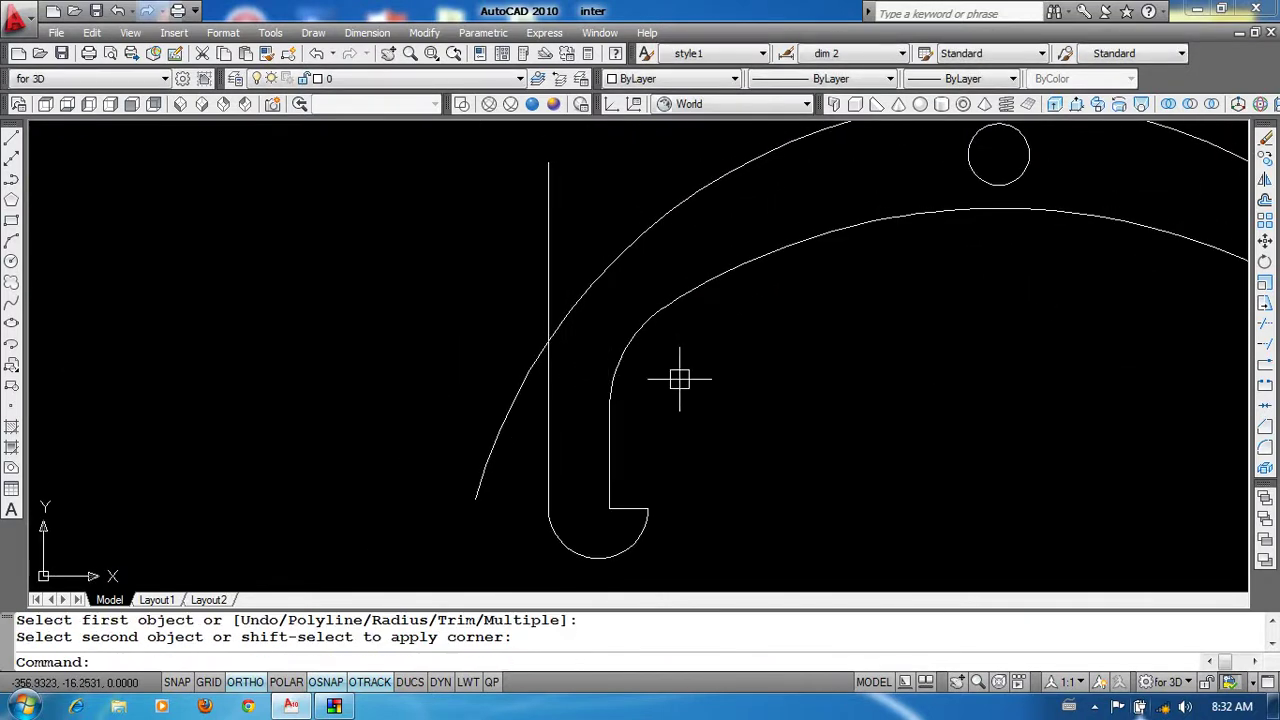
Step: Fillet the outer arc into the left vertical line with radius 3
{"action": "type", "text": "f"}
{"action": "key", "text": "Return"}
{"action": "key", "text": "r"}
{"action": "key", "text": "Return"}
{"action": "type", "text": "3"}
{"action": "key", "text": "Return"}
{"action": "left_click", "coordinate": [582, 318]}
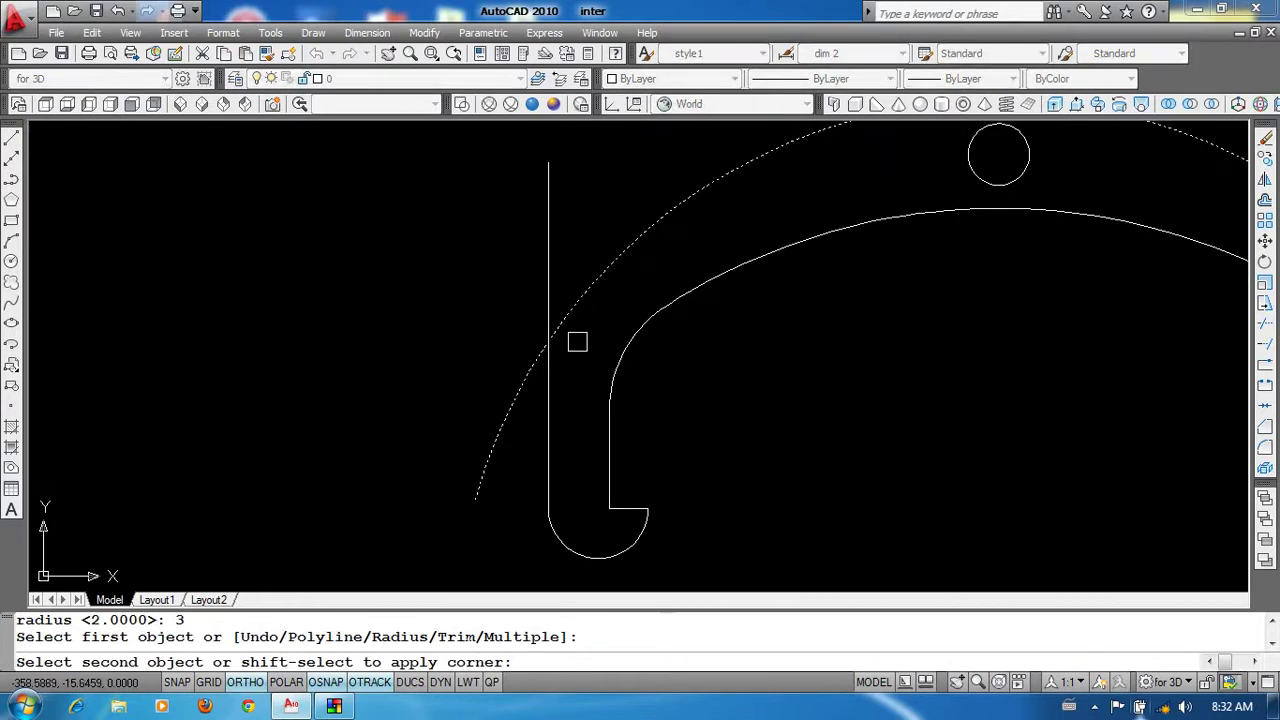
{"action": "left_click", "coordinate": [549, 383]}
{"action": "scroll", "coordinate": [692, 424], "scroll_direction": "down", "scroll_amount": 2}
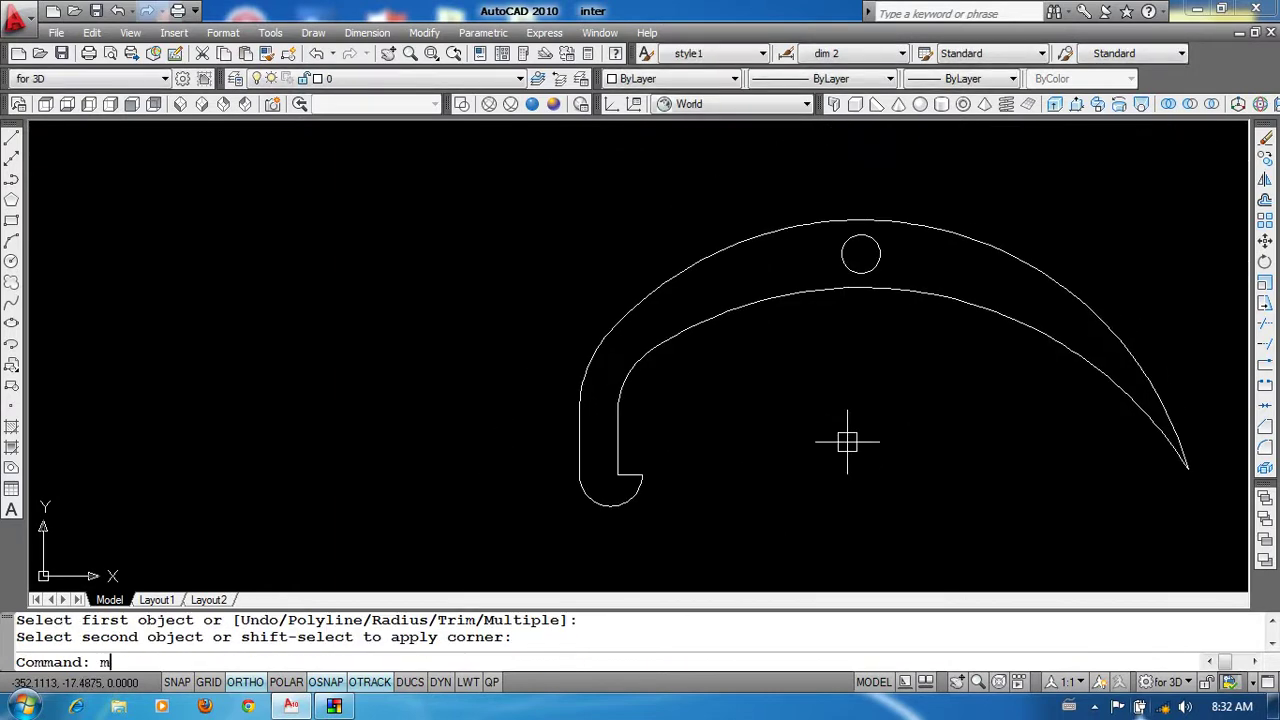
Step: Mirror the six-object left hook across a vertical axis, keeping the original
{"action": "type", "text": "i"}
{"action": "key", "text": "Return"}
{"action": "left_click", "coordinate": [489, 237]}
{"action": "left_click", "coordinate": [750, 526]}
{"action": "key", "text": "Return"}
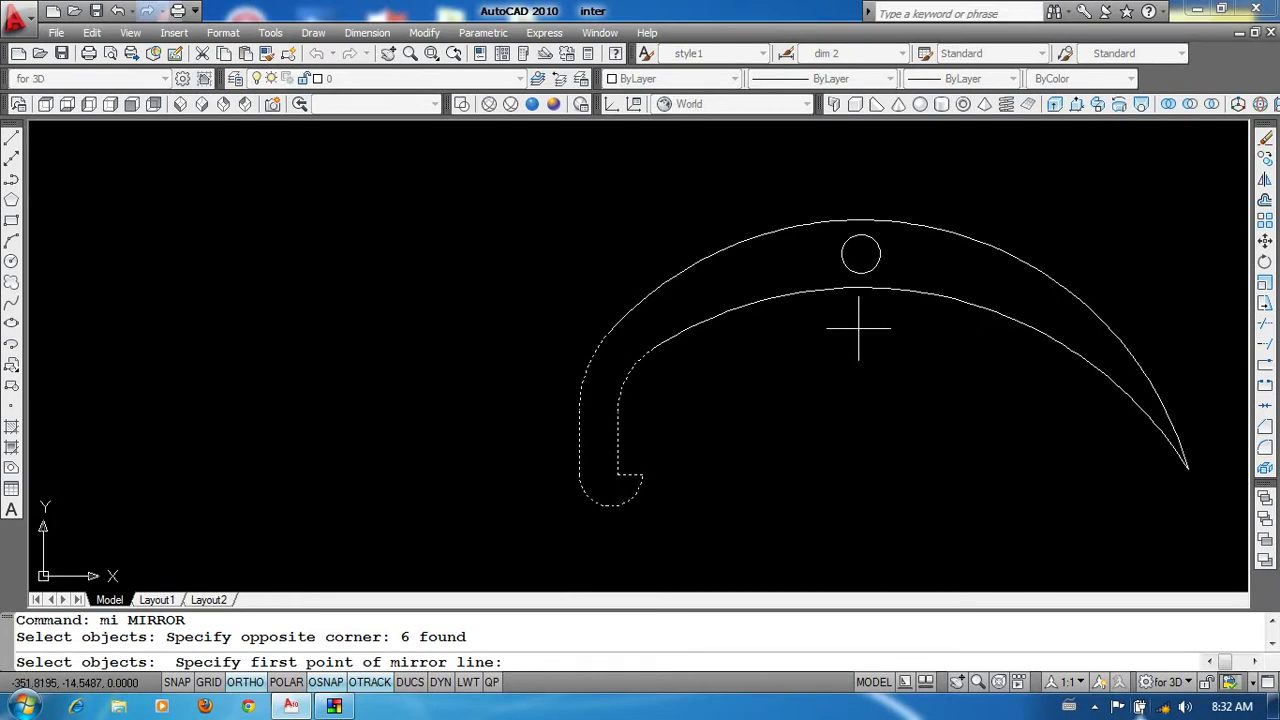
{"action": "left_click", "coordinate": [861, 288]}
{"action": "left_click", "coordinate": [861, 425]}
{"action": "key", "text": "Return"}
{"action": "middle_click_drag", "start_coordinate": [978, 446], "coordinate": [843, 434]}
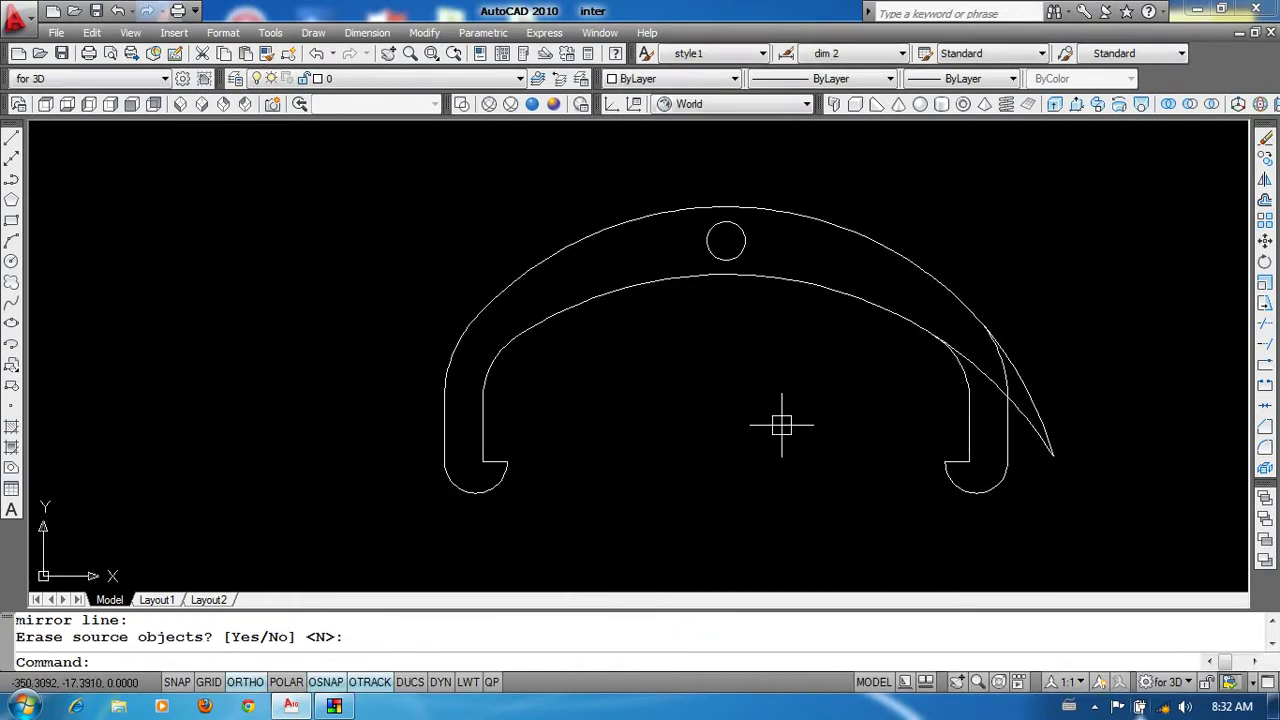
Step: Trim the leftover curve ends on the right side of the bracket
{"action": "key", "text": "Return"}
{"action": "key", "text": "Return"}
{"action": "left_click", "coordinate": [1073, 423]}
{"action": "left_click", "coordinate": [1042, 474]}
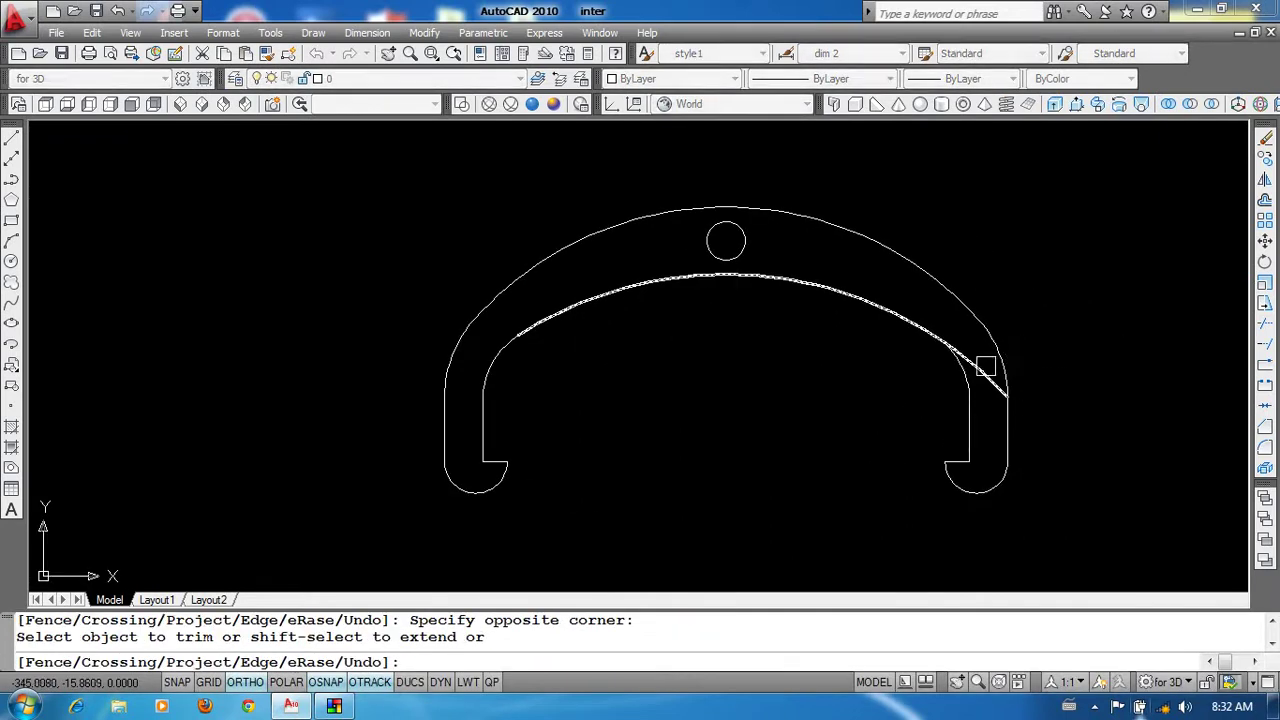
{"action": "key", "text": "Return"}
{"action": "scroll", "coordinate": [1046, 423], "scroll_direction": "down", "scroll_amount": 1}
{"action": "scroll", "coordinate": [1048, 427], "scroll_direction": "down", "scroll_amount": 1}
{"action": "scroll", "coordinate": [823, 443], "scroll_direction": "down", "scroll_amount": 1}
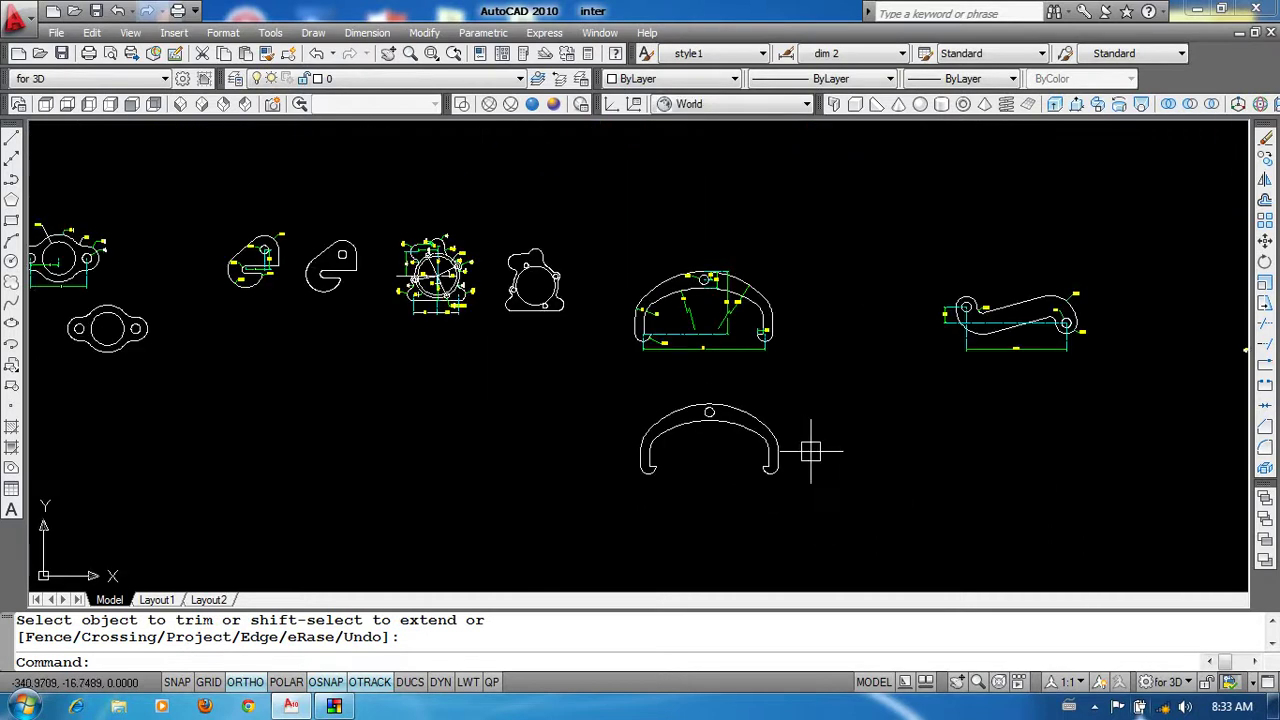
Step: Draw a radius 0.5 circle in empty space beside the drawings
{"action": "middle_click_drag", "start_coordinate": [762, 397], "coordinate": [723, 401]}
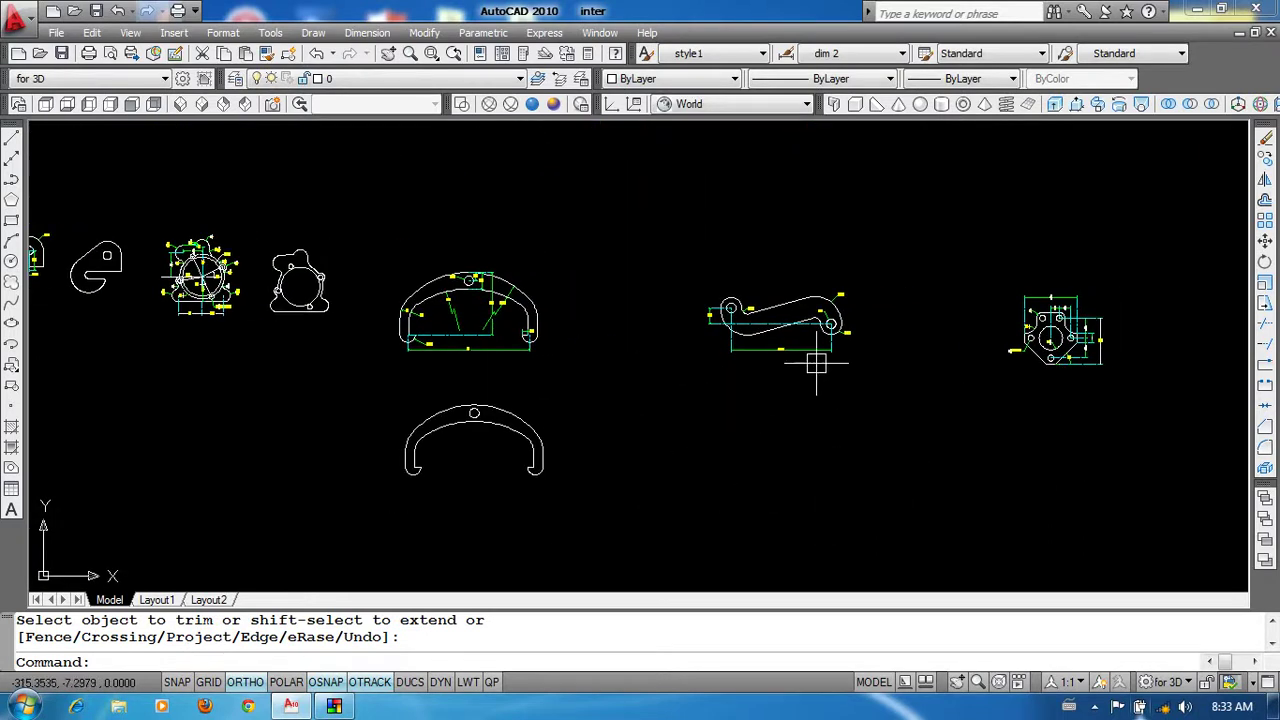
{"action": "scroll", "coordinate": [818, 340], "scroll_direction": "up", "scroll_amount": 3}
{"action": "scroll", "coordinate": [903, 354], "scroll_direction": "up", "scroll_amount": 2}
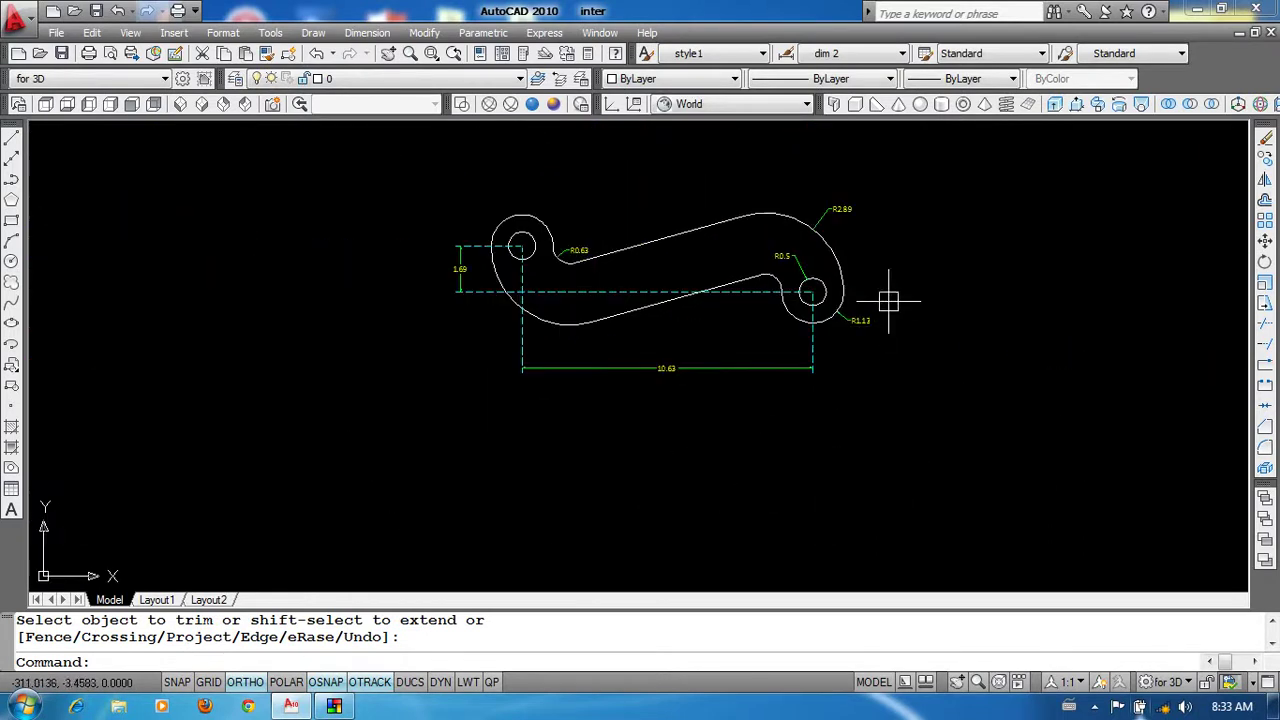
{"action": "middle_click_drag", "start_coordinate": [894, 300], "coordinate": [862, 312]}
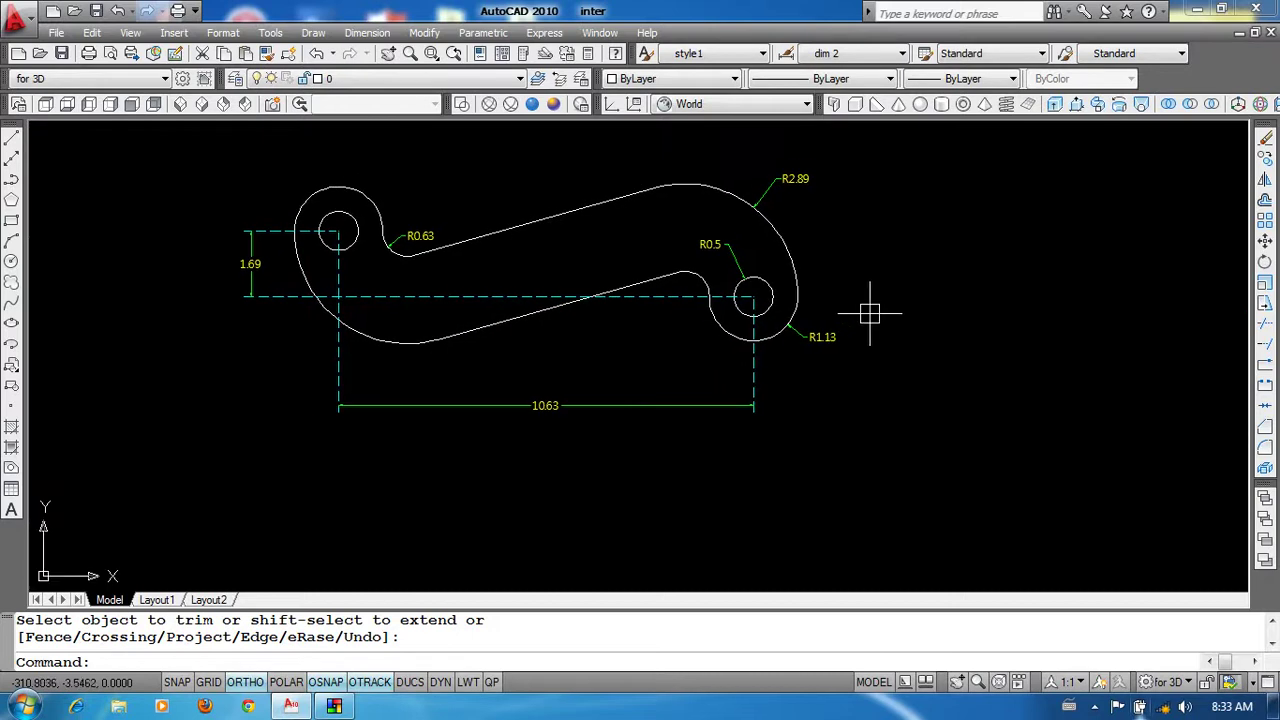
{"action": "middle_click_drag", "start_coordinate": [580, 369], "coordinate": [591, 373]}
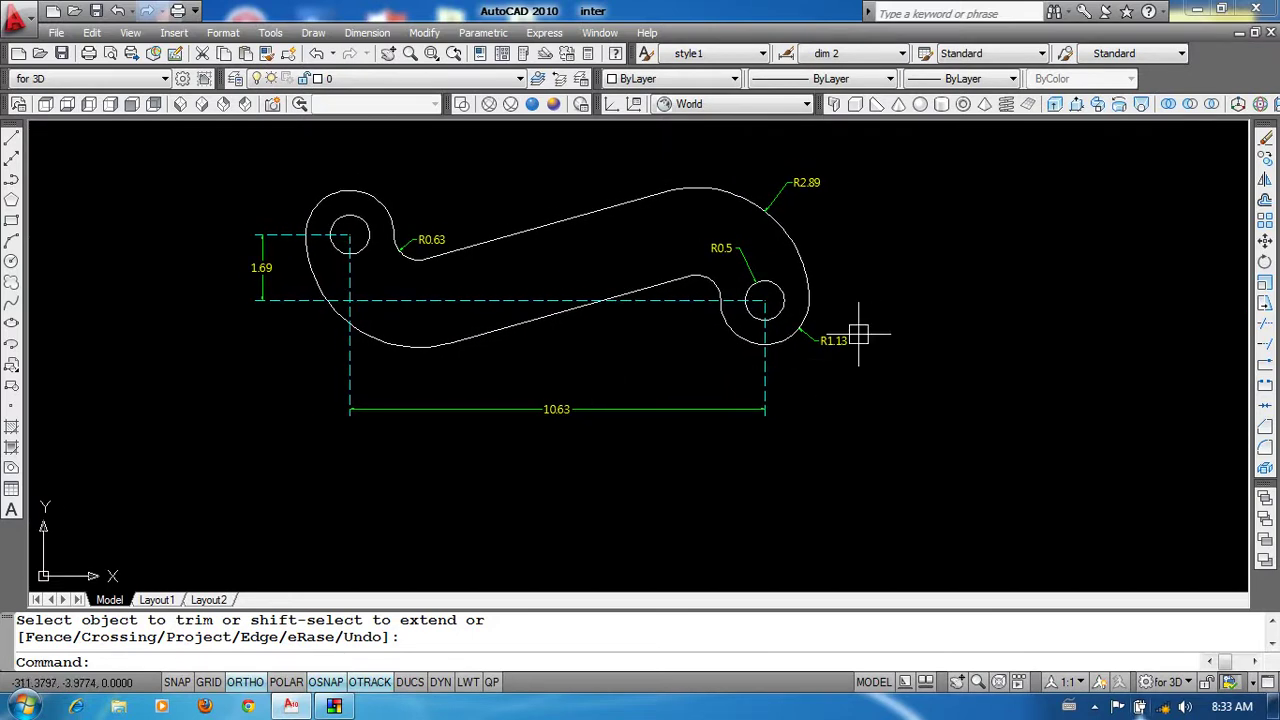
{"action": "scroll", "coordinate": [810, 335], "scroll_direction": "up", "scroll_amount": 3}
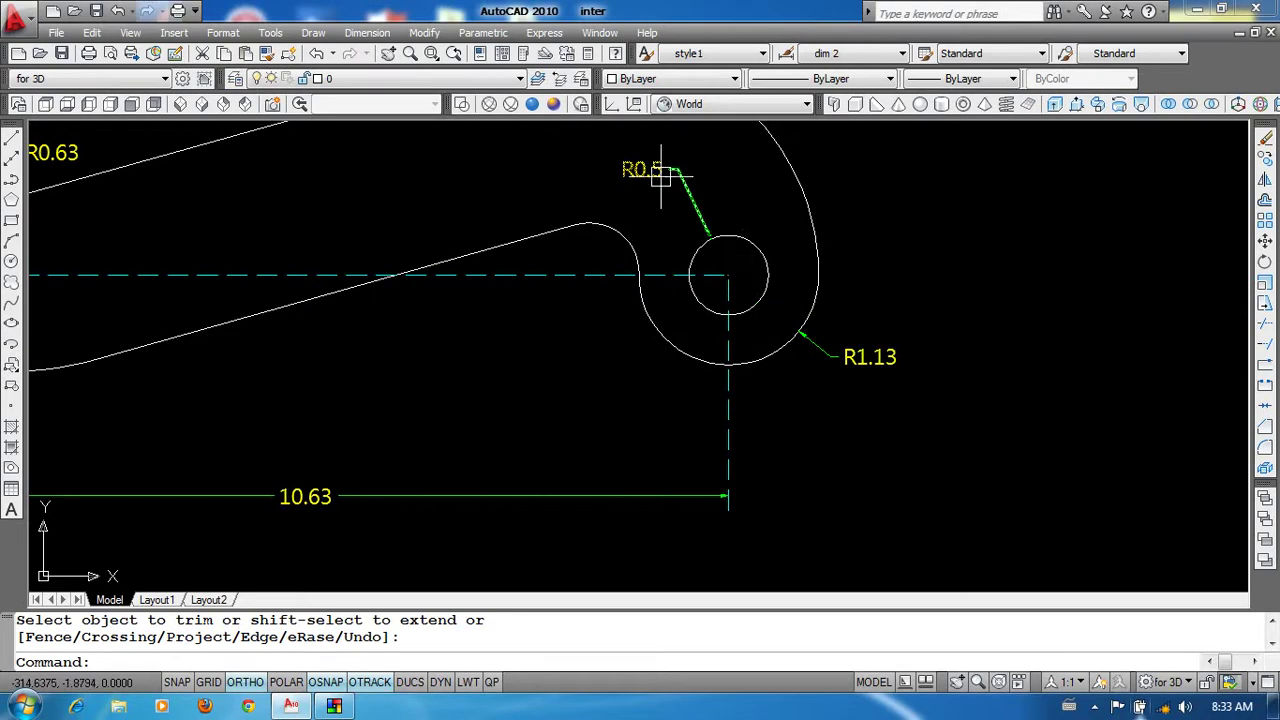
{"action": "scroll", "coordinate": [840, 340], "scroll_direction": "down", "scroll_amount": 4}
{"action": "middle_click_drag", "start_coordinate": [851, 363], "coordinate": [766, 323]}
{"action": "type", "text": "c"}
{"action": "key", "text": "Return"}
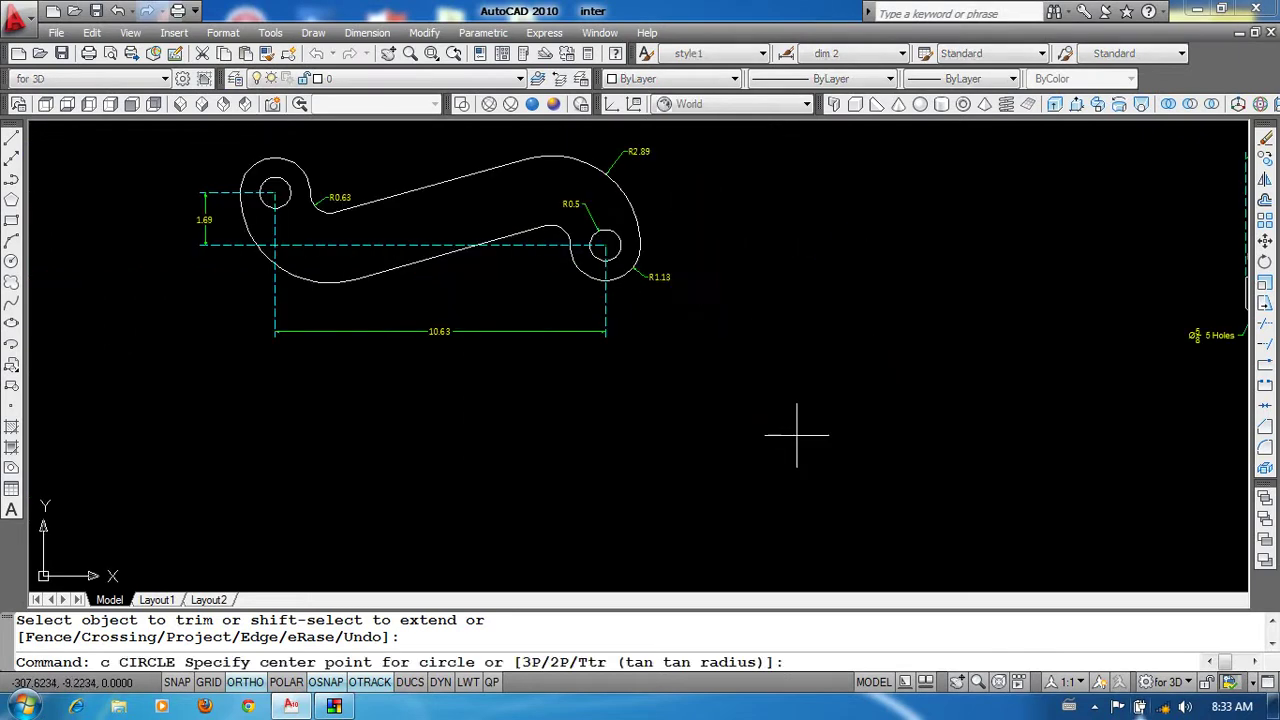
{"action": "scroll", "coordinate": [900, 390], "scroll_direction": "down", "scroll_amount": 2}
{"action": "left_click", "coordinate": [832, 470]}
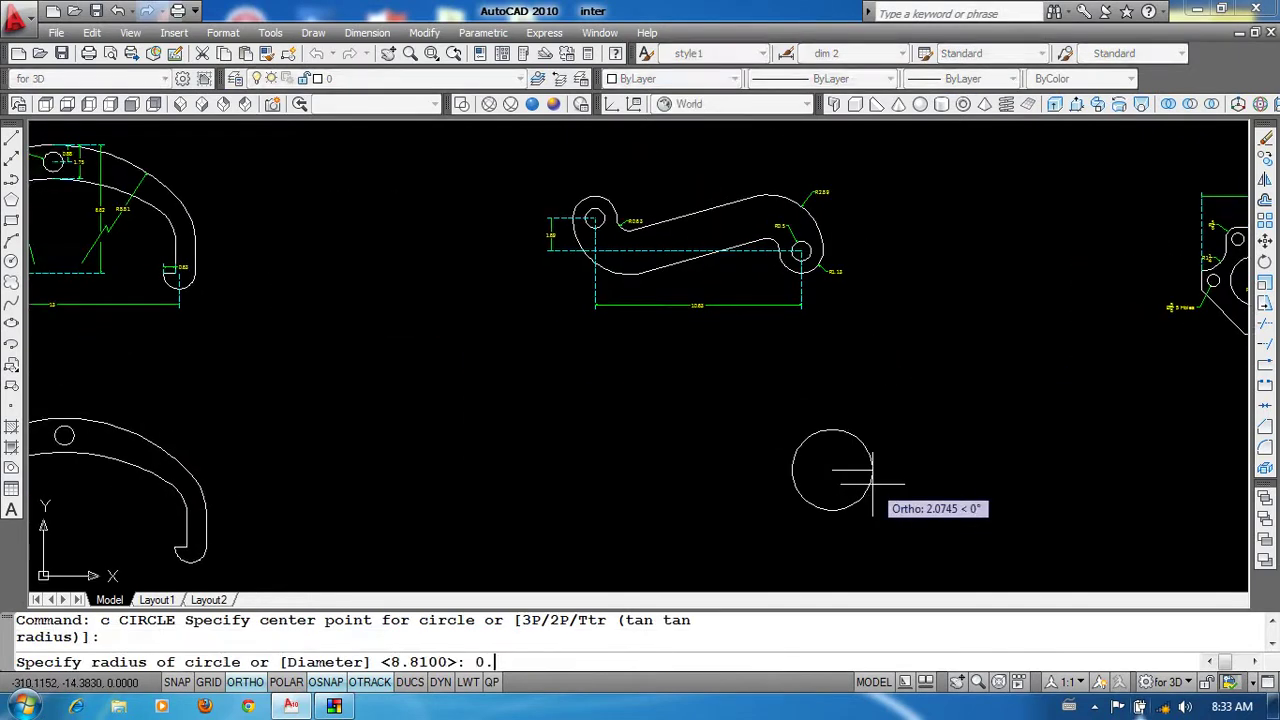
{"action": "type", "text": "5"}
{"action": "key", "text": "Return"}
Step: Add a concentric circle of radius 1.13 around it
{"action": "scroll", "coordinate": [815, 255], "scroll_direction": "up", "scroll_amount": 3}
{"action": "scroll", "coordinate": [858, 300], "scroll_direction": "up", "scroll_amount": 2}
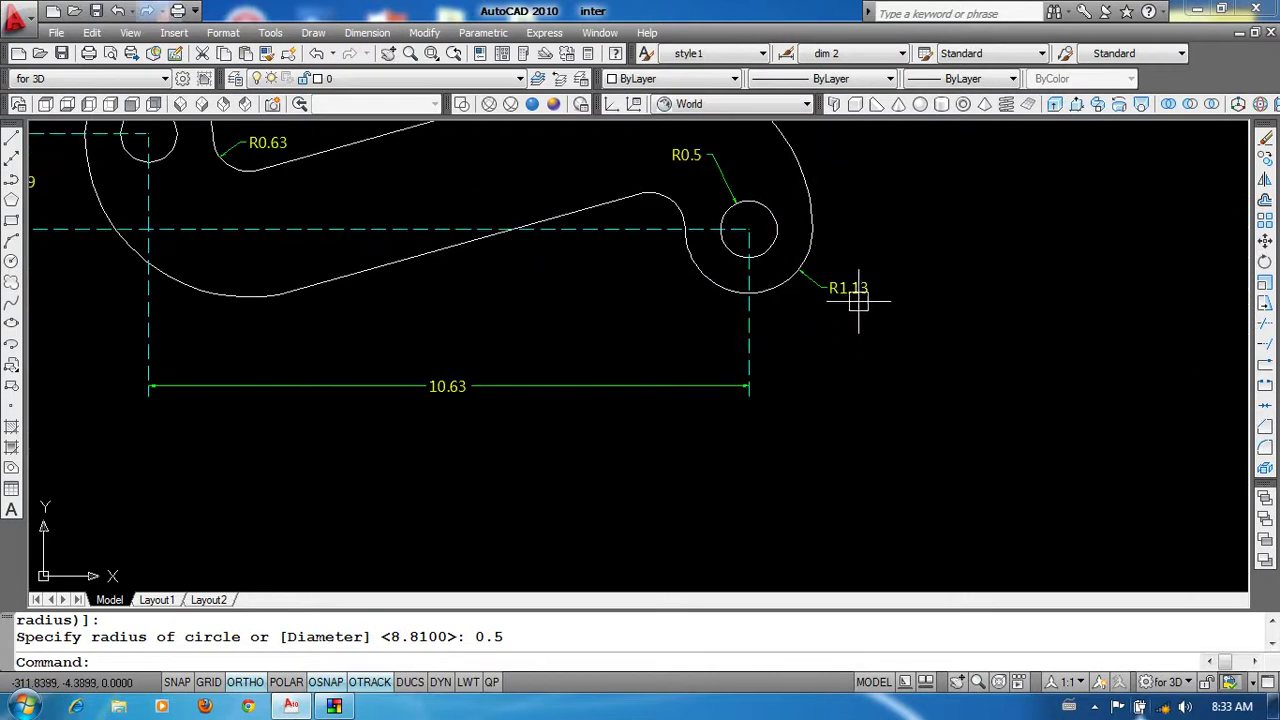
{"action": "scroll", "coordinate": [880, 340], "scroll_direction": "down", "scroll_amount": 4}
{"action": "type", "text": "c"}
{"action": "key", "text": "Return"}
{"action": "left_click", "coordinate": [822, 477]}
{"action": "type", "text": "1.13"}
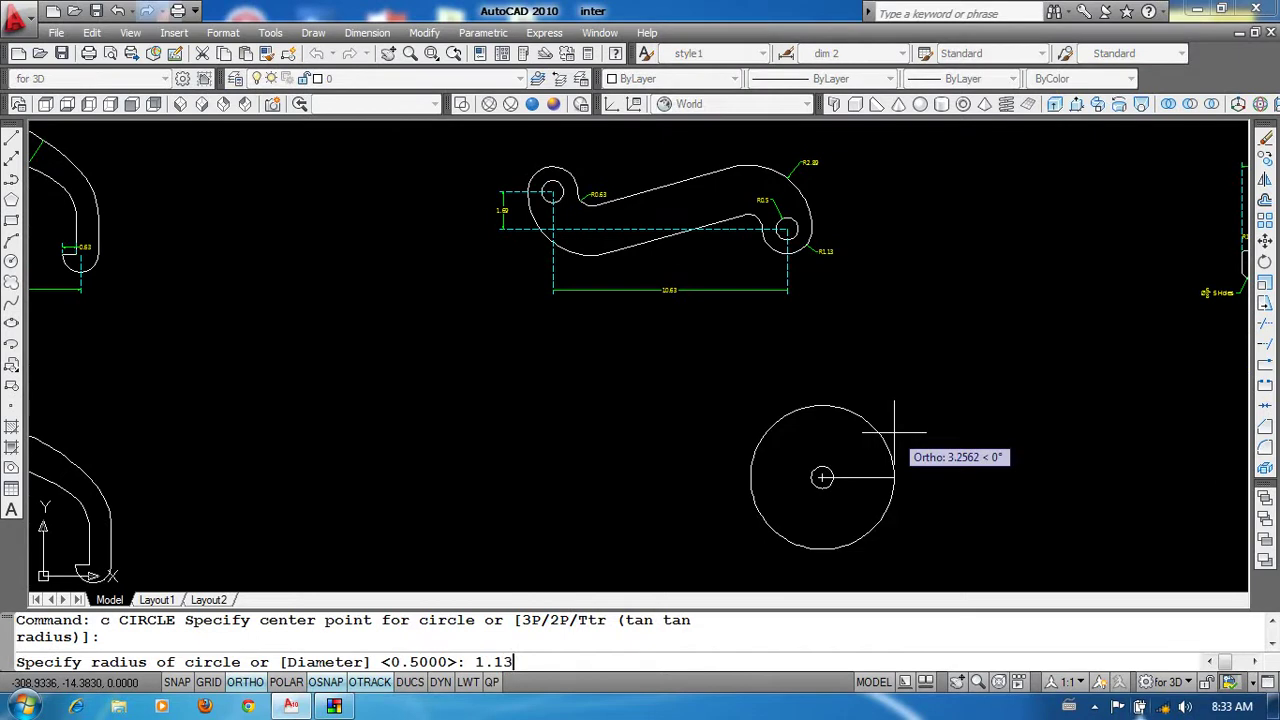
{"action": "key", "text": "Return"}
Step: Check the reference link's dimensions and start the LINE command
{"action": "scroll", "coordinate": [829, 441], "scroll_direction": "up", "scroll_amount": 2}
{"action": "middle_click_drag", "start_coordinate": [807, 171], "coordinate": [871, 229]}
{"action": "middle_click_drag", "start_coordinate": [900, 427], "coordinate": [957, 523]}
{"action": "middle_click_drag", "start_coordinate": [894, 166], "coordinate": [896, 234]}
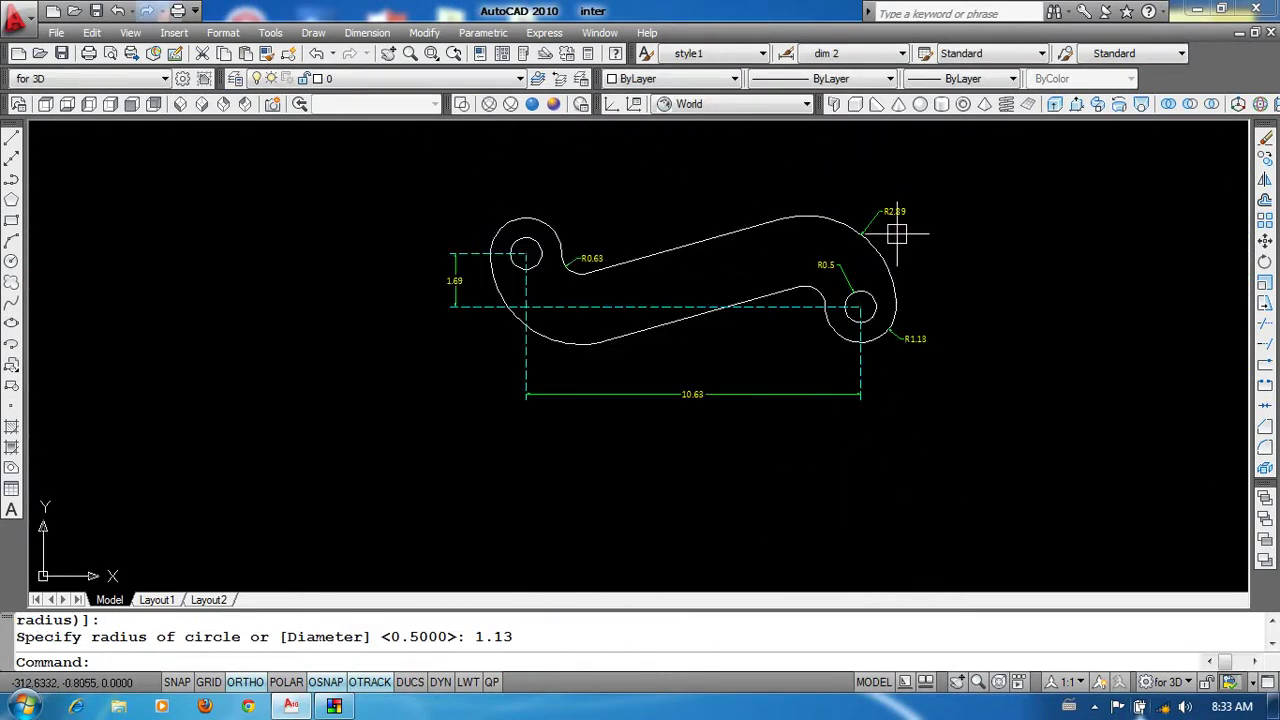
{"action": "scroll", "coordinate": [715, 393], "scroll_direction": "up", "scroll_amount": 2}
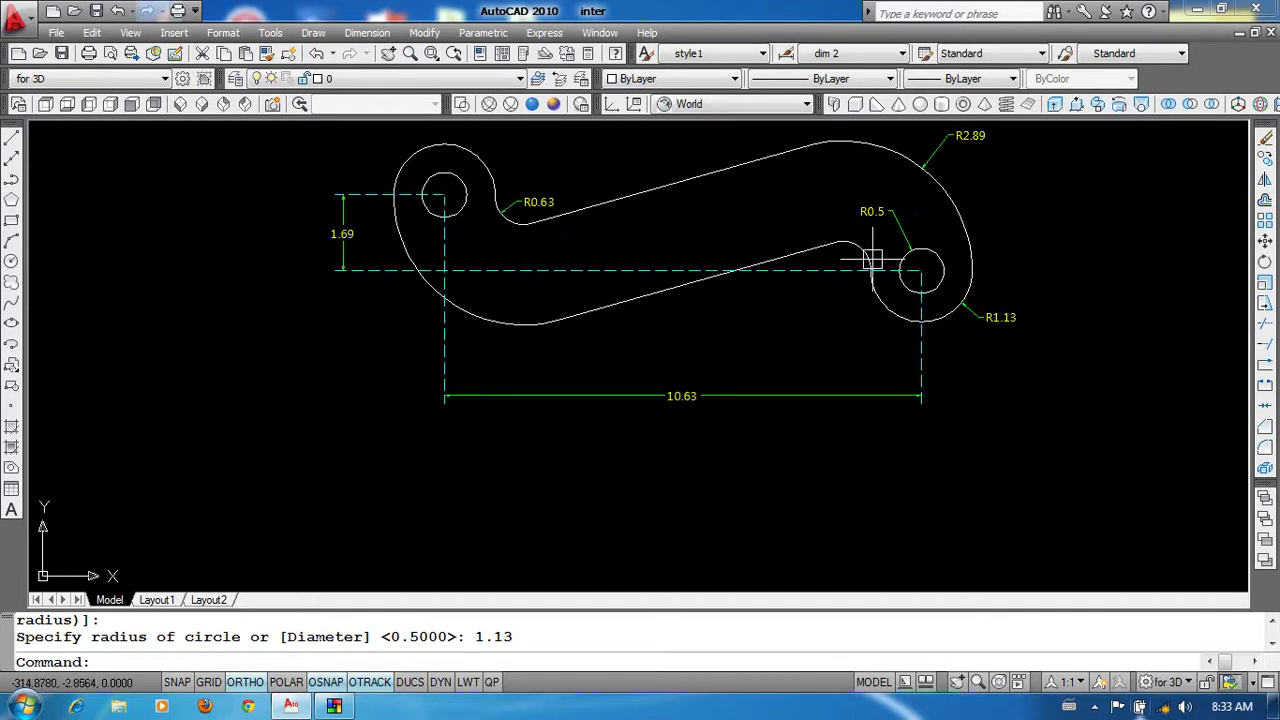
{"action": "scroll", "coordinate": [613, 391], "scroll_direction": "down", "scroll_amount": 2}
{"action": "scroll", "coordinate": [727, 259], "scroll_direction": "down", "scroll_amount": 2}
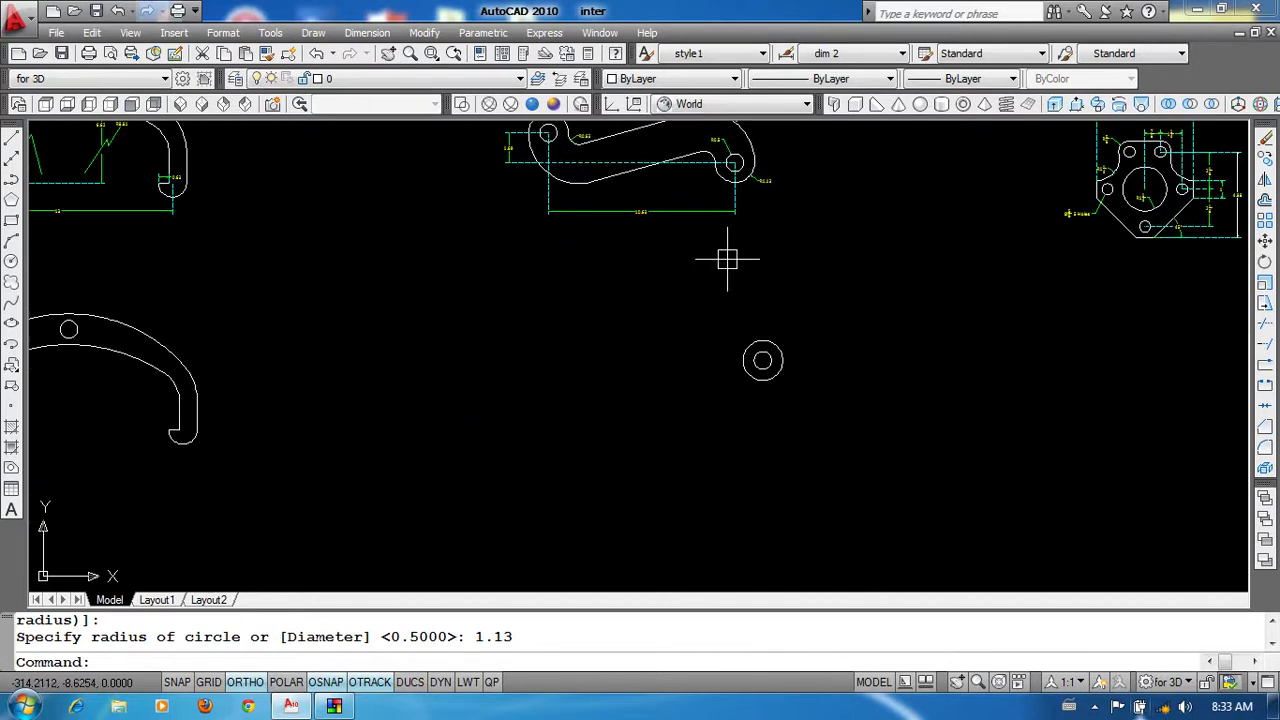
{"action": "type", "text": "l"}
{"action": "key", "text": "Return"}
{"action": "scroll", "coordinate": [760, 378], "scroll_direction": "up", "scroll_amount": 3}
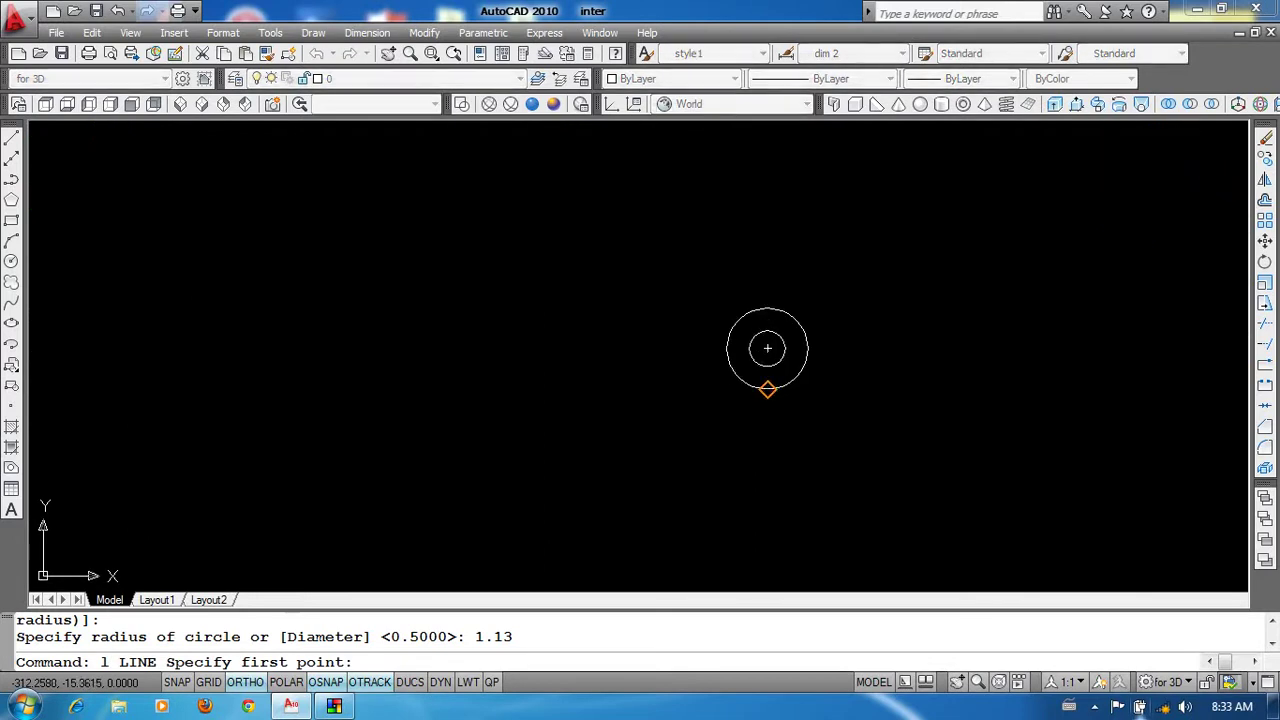
Step: Draw a construction line from the circle centre 10.63 left, then 1.69 up
{"action": "left_click", "coordinate": [766, 348]}
{"action": "scroll", "coordinate": [545, 348], "scroll_direction": "down", "scroll_amount": 2}
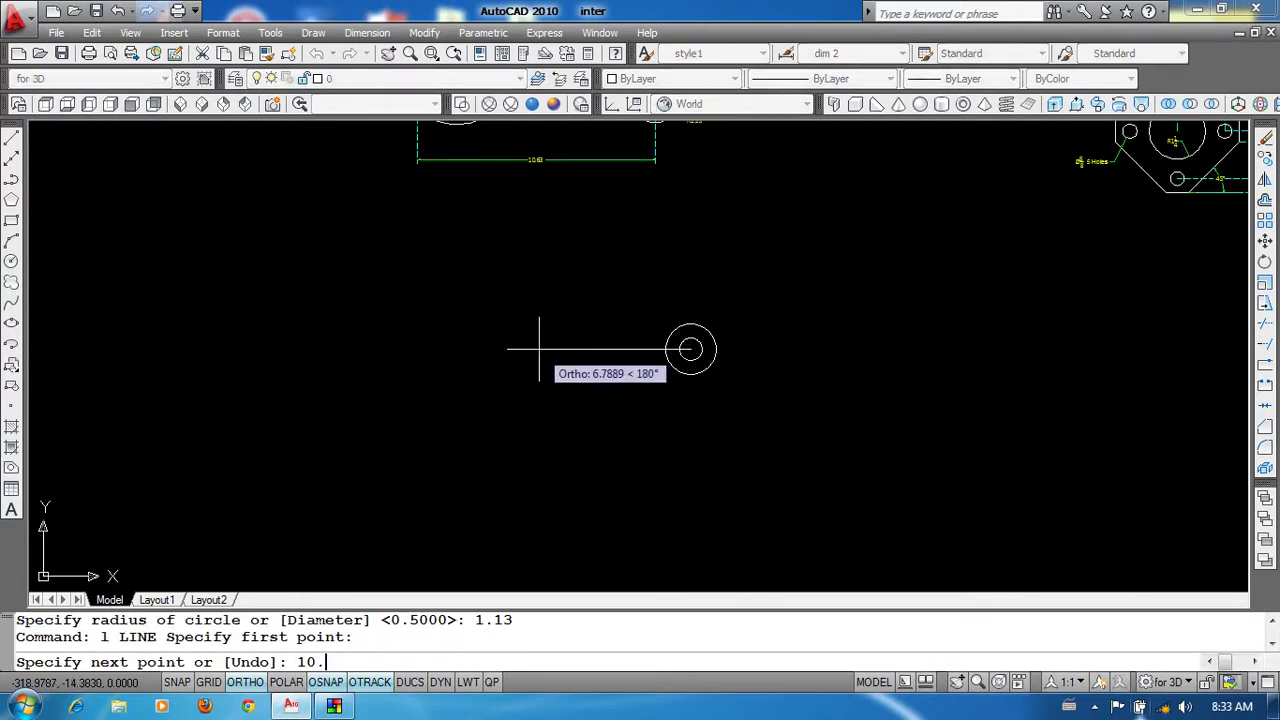
{"action": "type", "text": "63"}
{"action": "key", "text": "Return"}
{"action": "scroll", "coordinate": [586, 357], "scroll_direction": "down", "scroll_amount": 2}
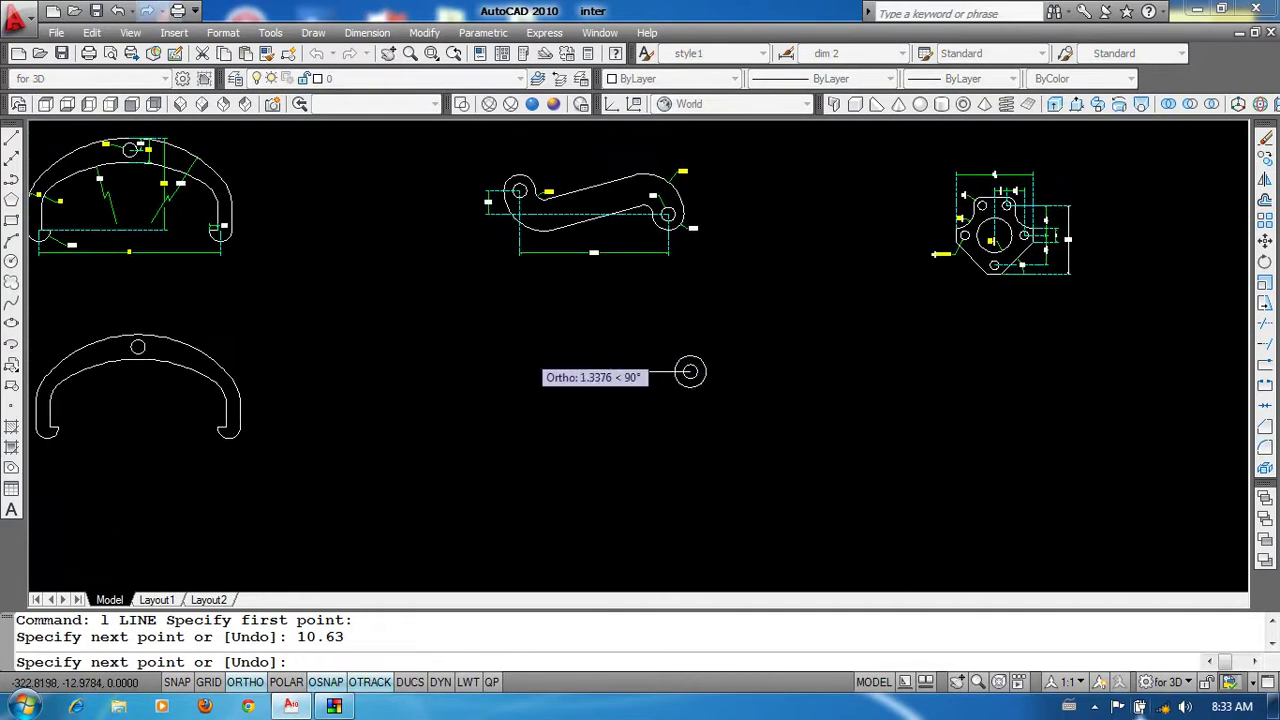
{"action": "scroll", "coordinate": [535, 345], "scroll_direction": "up", "scroll_amount": 2}
{"action": "middle_click_drag", "start_coordinate": [562, 324], "coordinate": [560, 380]}
{"action": "scroll", "coordinate": [500, 215], "scroll_direction": "up", "scroll_amount": 2}
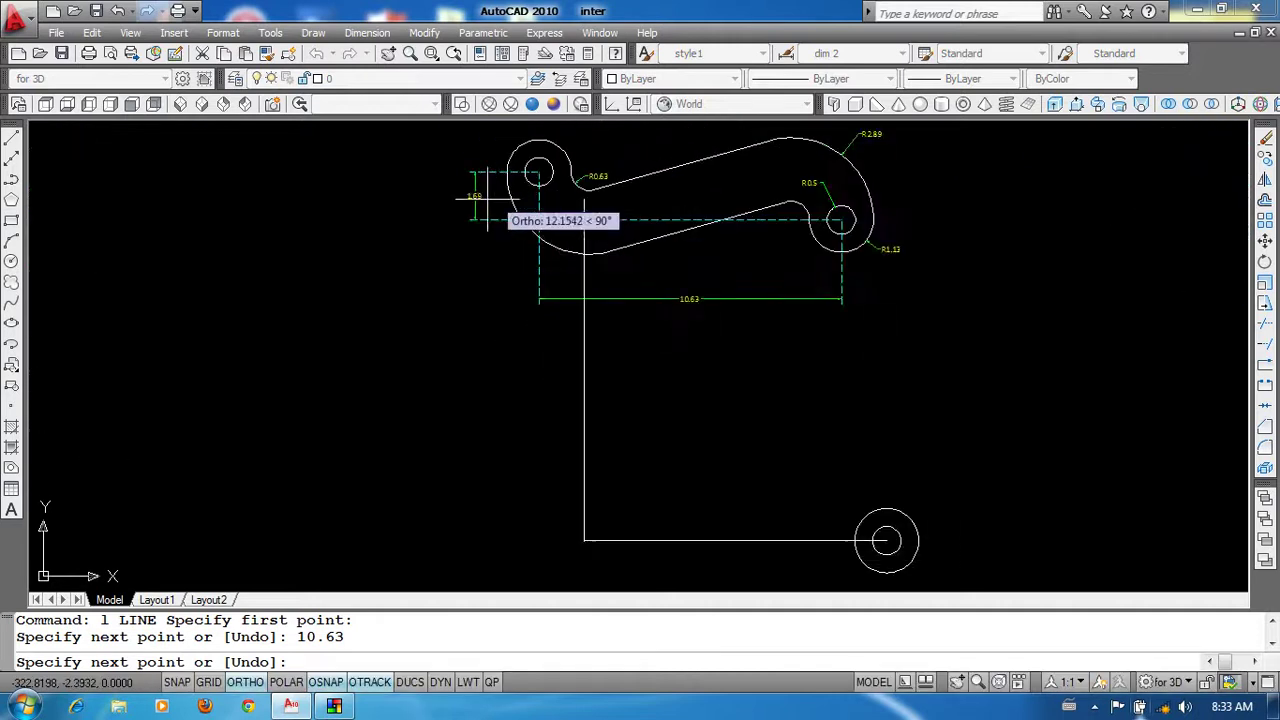
{"action": "scroll", "coordinate": [484, 207], "scroll_direction": "up", "scroll_amount": 3}
{"action": "scroll", "coordinate": [482, 207], "scroll_direction": "down", "scroll_amount": 3}
{"action": "scroll", "coordinate": [657, 371], "scroll_direction": "down", "scroll_amount": 2}
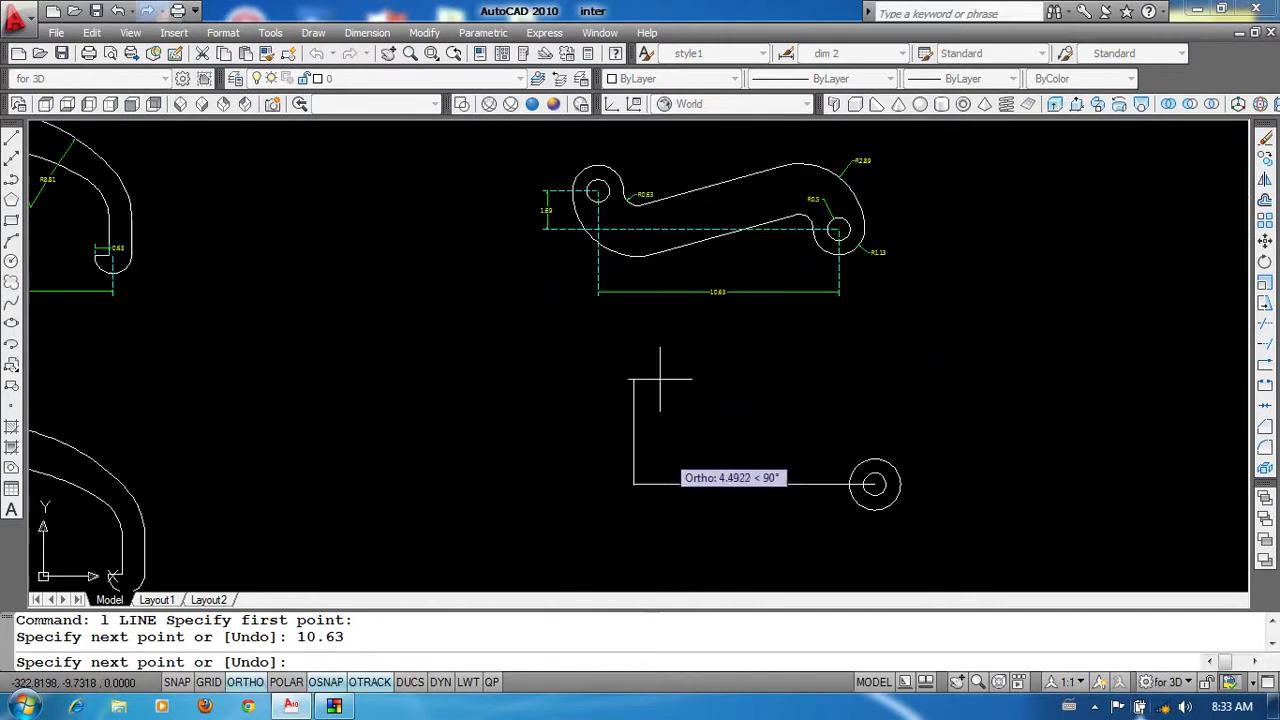
{"action": "type", "text": "1.69"}
{"action": "key", "text": "Return"}
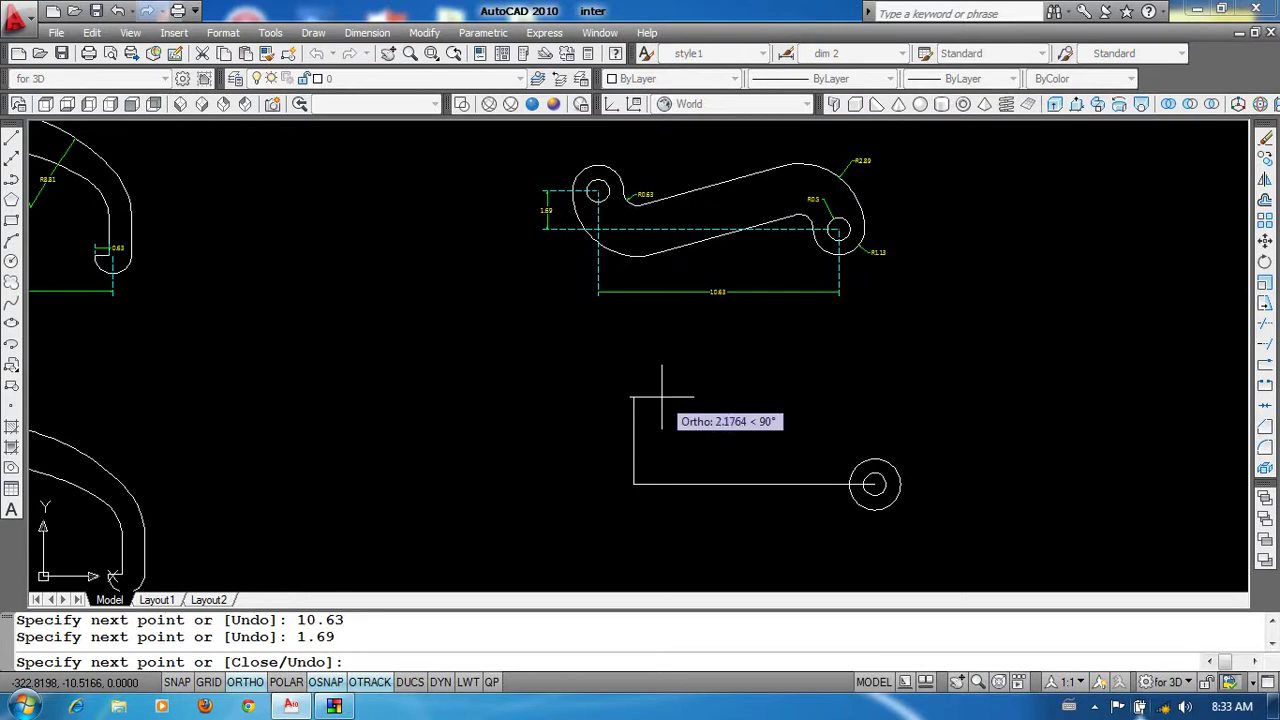
{"action": "key", "text": "Return"}
Step: Copy the double circle from its centre to the construction line's top end
{"action": "key", "text": "Return"}
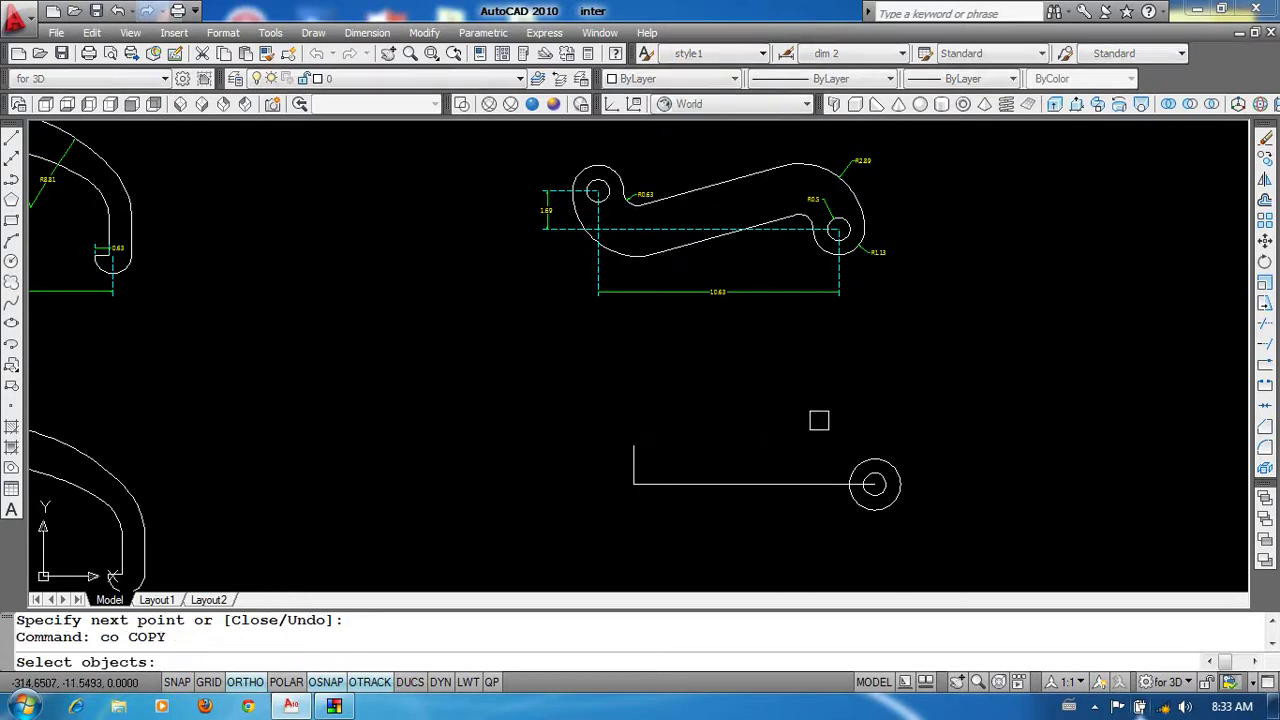
{"action": "left_click_drag", "start_coordinate": [820, 420], "coordinate": [943, 546]}
{"action": "key", "text": "Return"}
{"action": "scroll", "coordinate": [866, 490], "scroll_direction": "up", "scroll_amount": 2}
{"action": "left_click", "coordinate": [866, 477]}
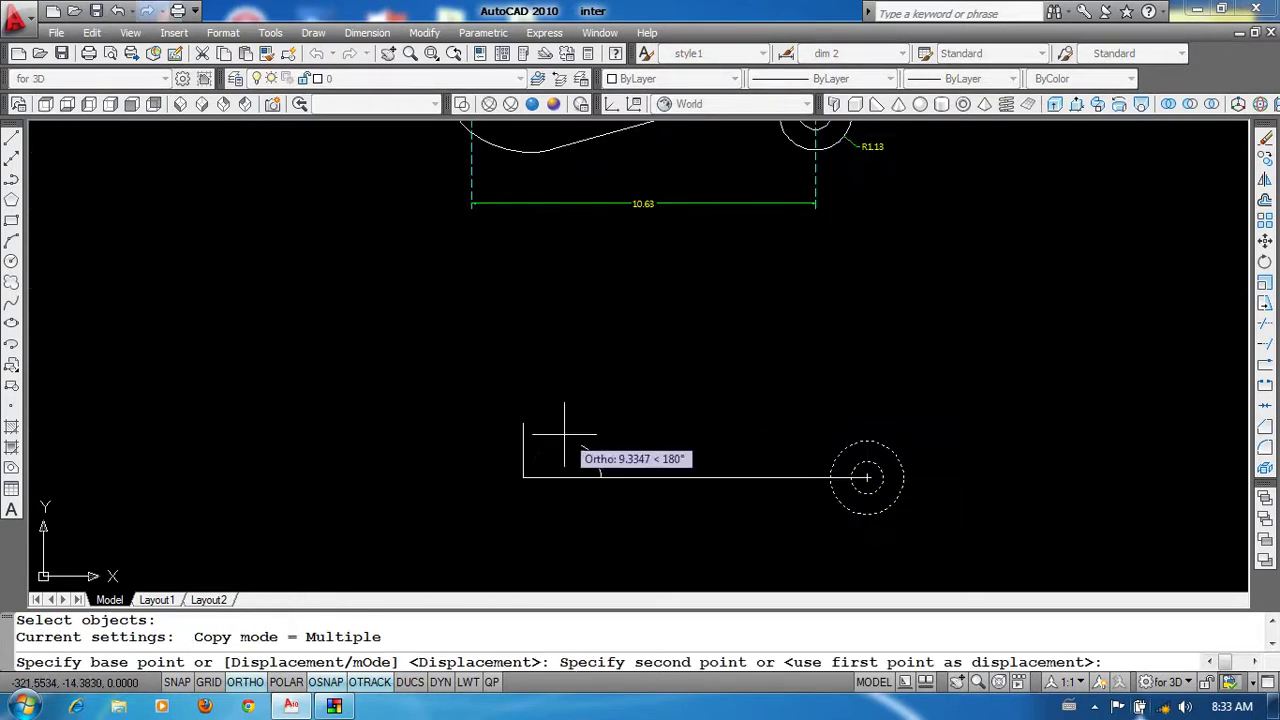
{"action": "left_click", "coordinate": [523, 424]}
Step: Erase both construction lines with a window, then inspect the R2.89 arc
{"action": "key", "text": "Return"}
{"action": "left_click", "coordinate": [572, 466]}
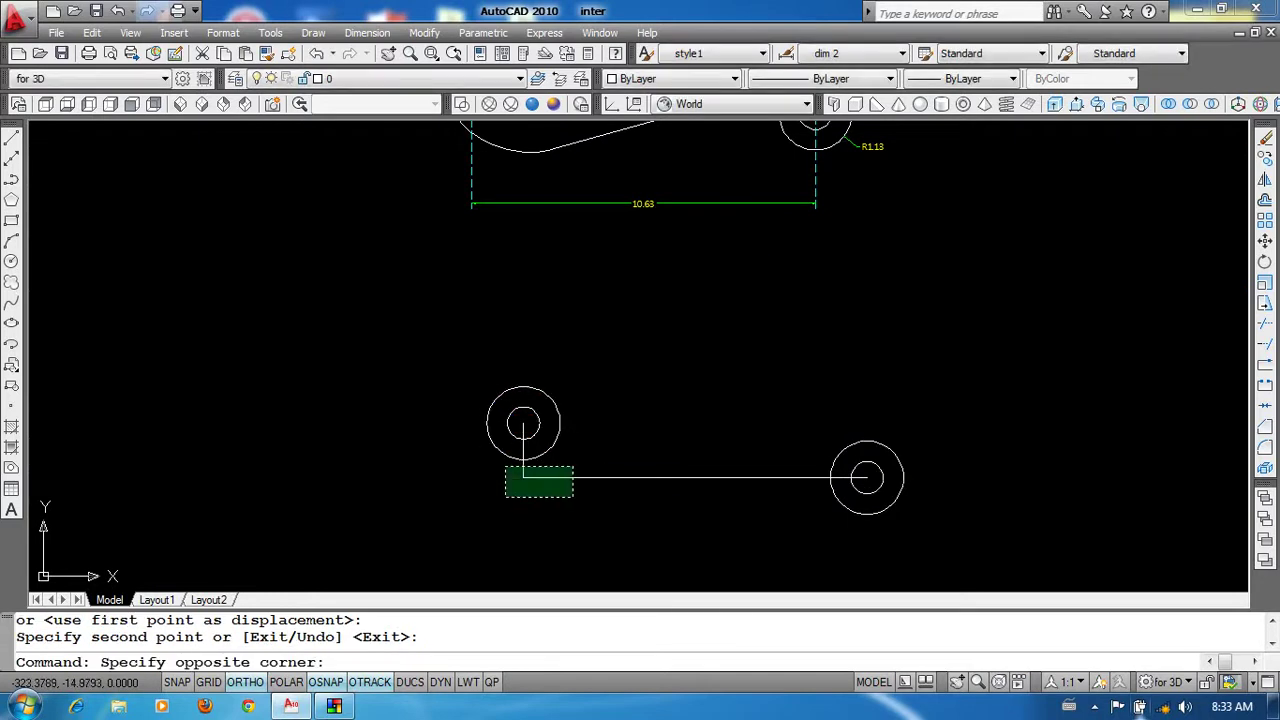
{"action": "left_click", "coordinate": [505, 492]}
{"action": "type", "text": "e"}
{"action": "key", "text": "Return"}
{"action": "scroll", "coordinate": [737, 380], "scroll_direction": "down", "scroll_amount": 3}
{"action": "scroll", "coordinate": [786, 200], "scroll_direction": "up", "scroll_amount": 3}
{"action": "scroll", "coordinate": [811, 166], "scroll_direction": "up", "scroll_amount": 4}
{"action": "scroll", "coordinate": [820, 197], "scroll_direction": "up", "scroll_amount": 1}
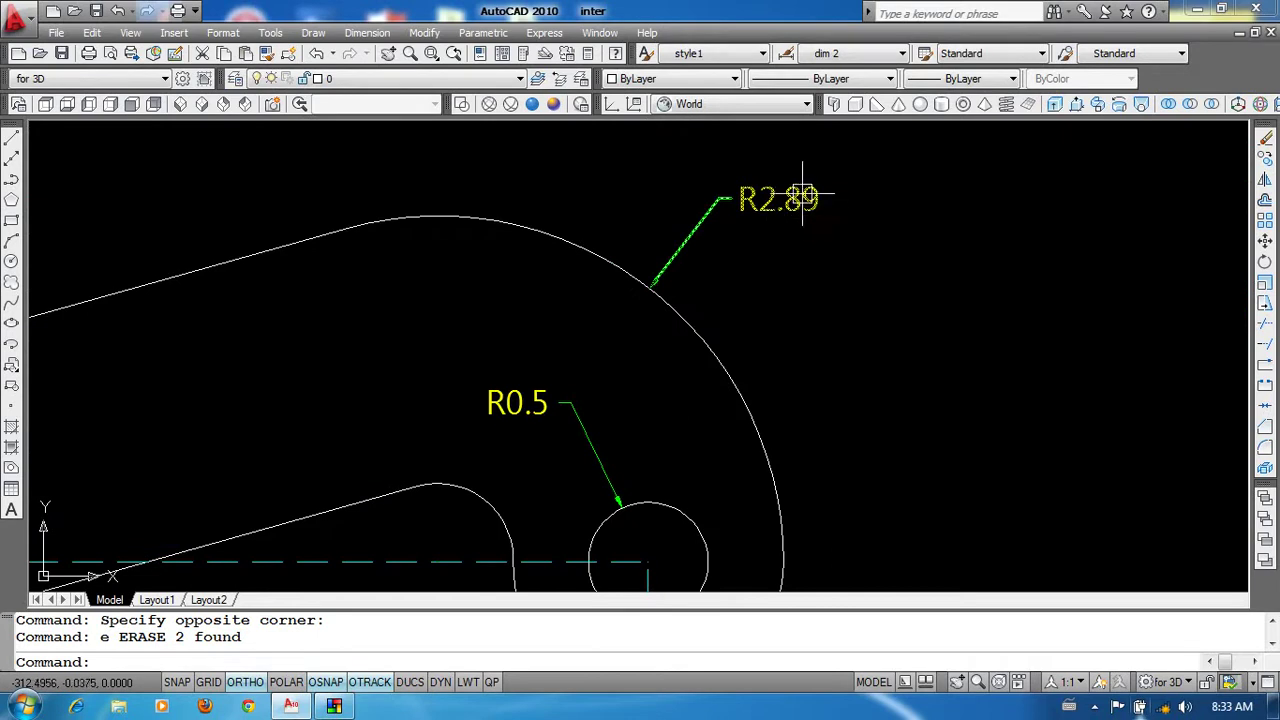
{"action": "scroll", "coordinate": [710, 261], "scroll_direction": "down", "scroll_amount": 2}
{"action": "scroll", "coordinate": [740, 303], "scroll_direction": "up", "scroll_amount": 1}
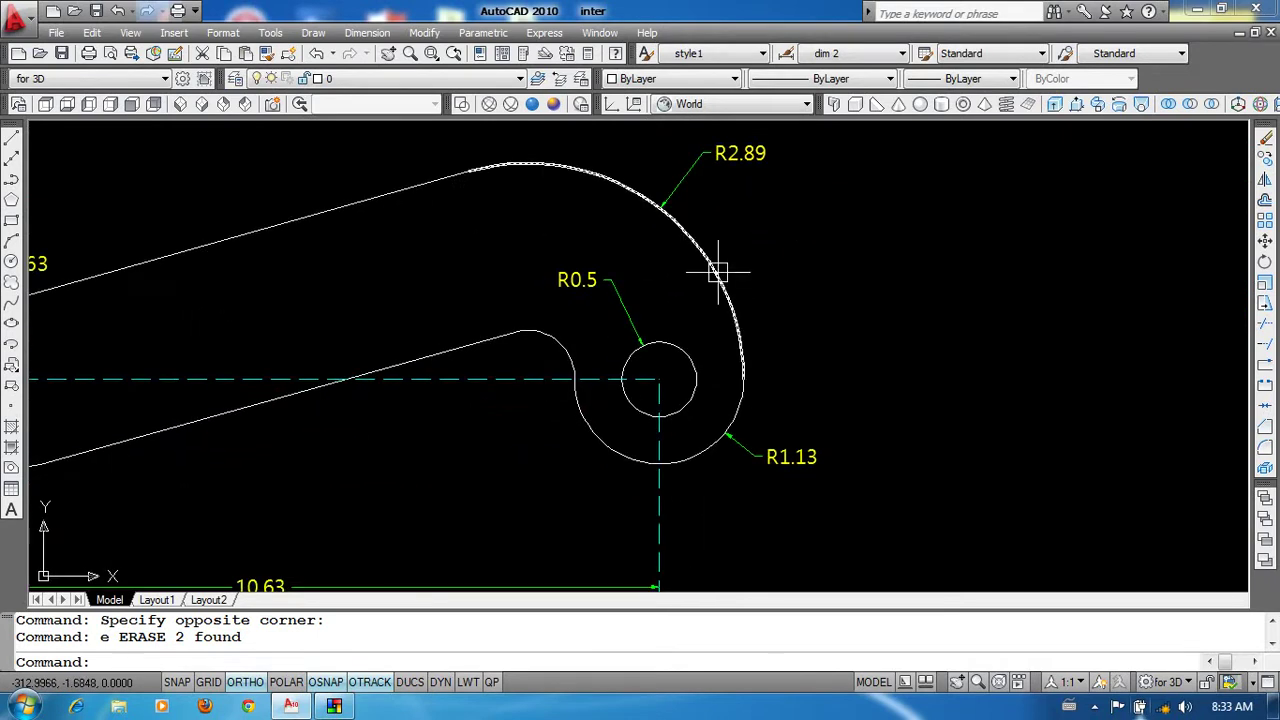
{"action": "left_click", "coordinate": [716, 272]}
{"action": "key", "text": "Escape"}
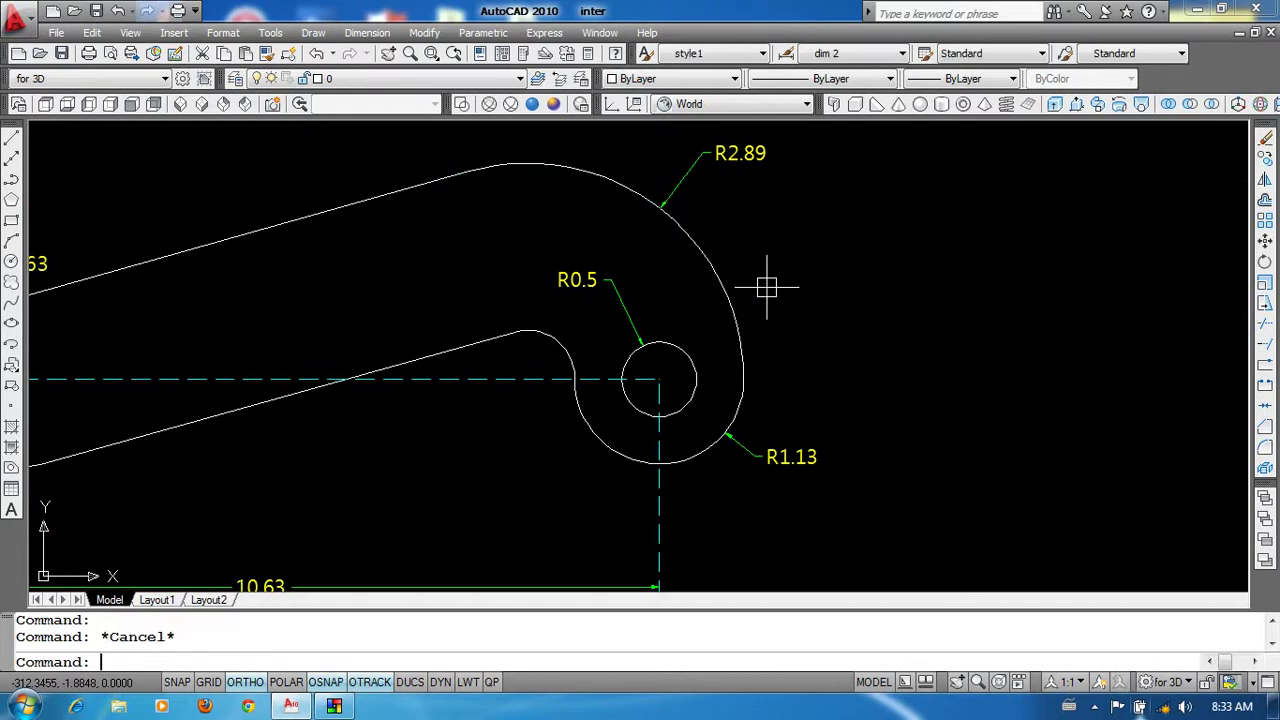
{"action": "middle_click_drag", "start_coordinate": [774, 280], "coordinate": [774, 278]}
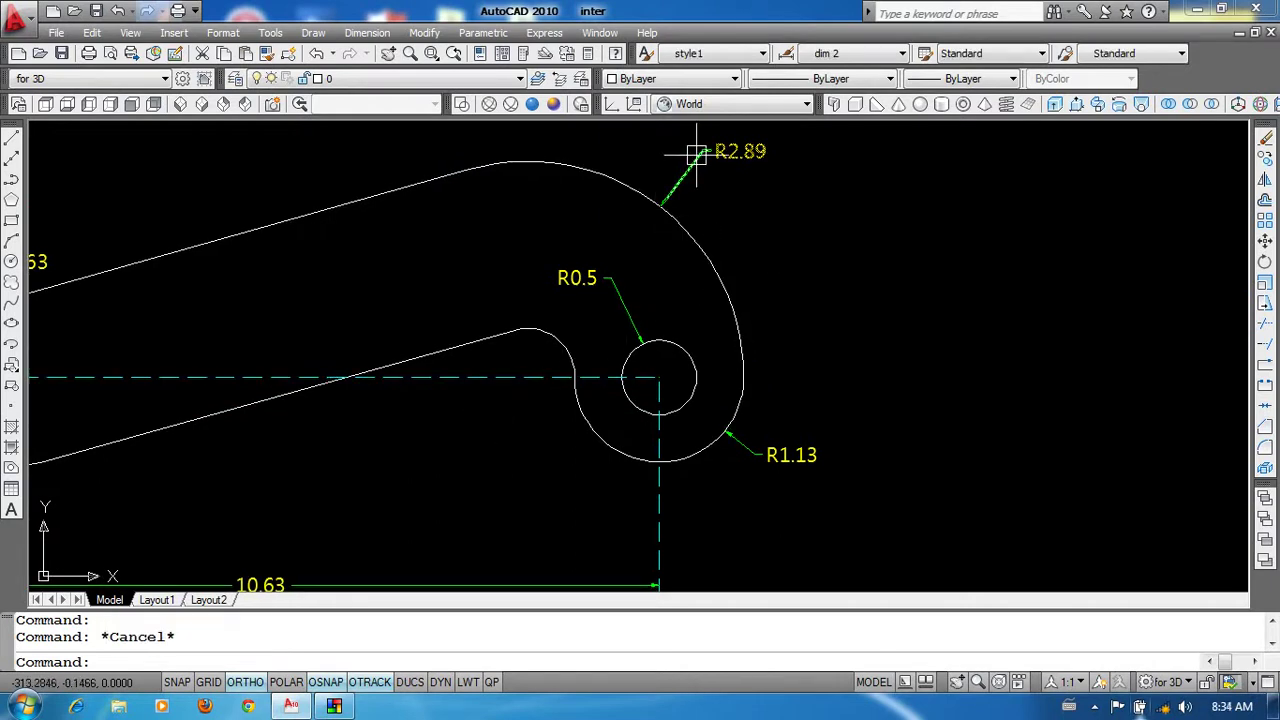
{"action": "middle_click_drag", "start_coordinate": [755, 252], "coordinate": [756, 254]}
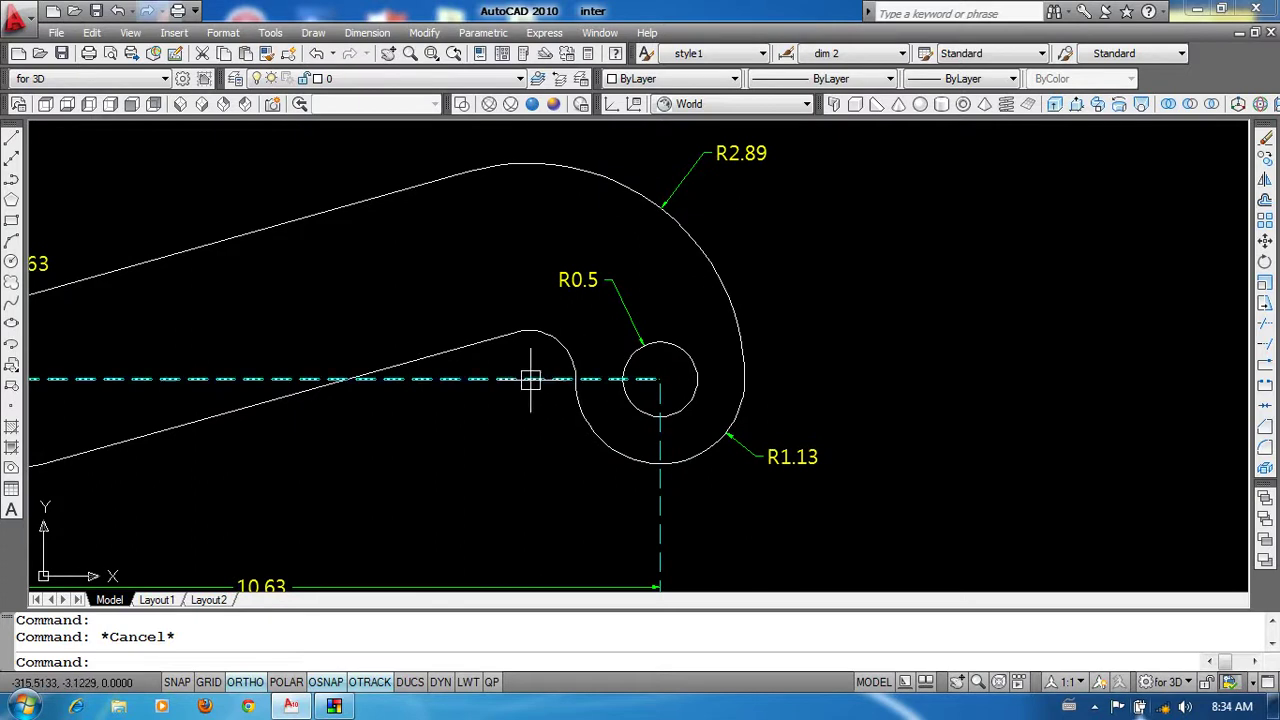
{"action": "scroll", "coordinate": [612, 300], "scroll_direction": "up", "scroll_amount": 1}
{"action": "scroll", "coordinate": [535, 358], "scroll_direction": "down", "scroll_amount": 2}
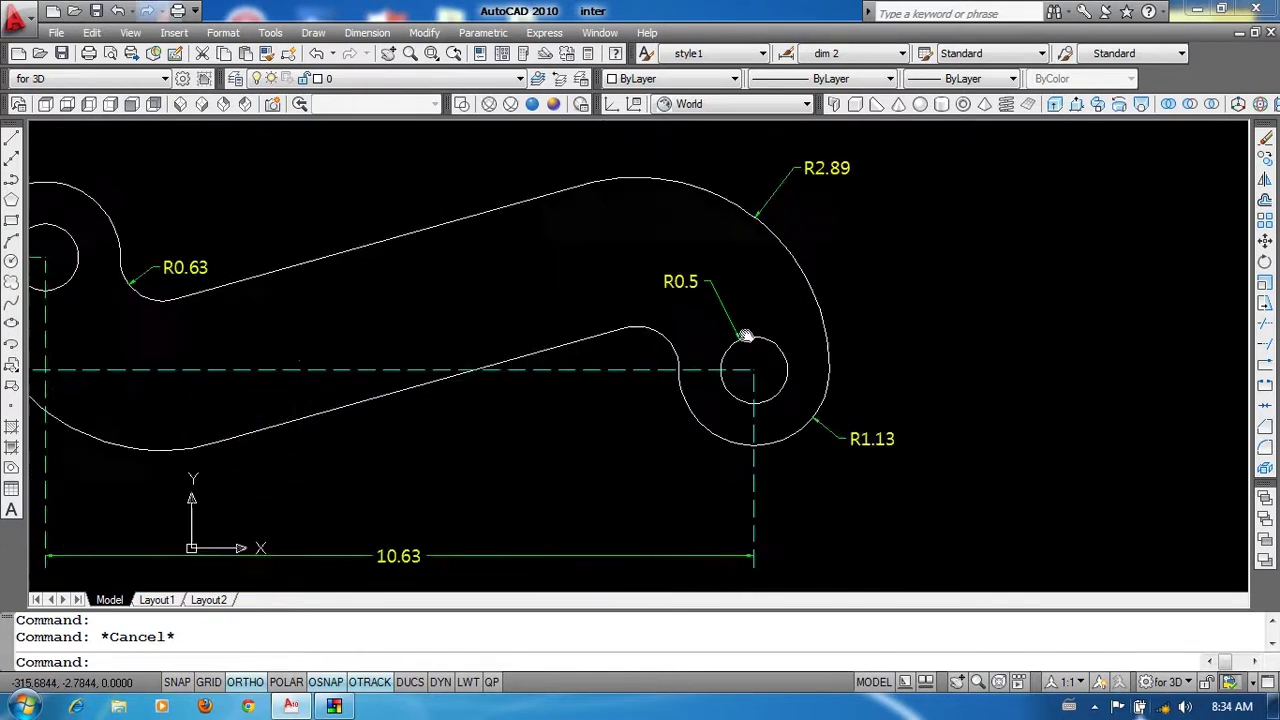
{"action": "middle_click_drag", "start_coordinate": [159, 279], "coordinate": [379, 259]}
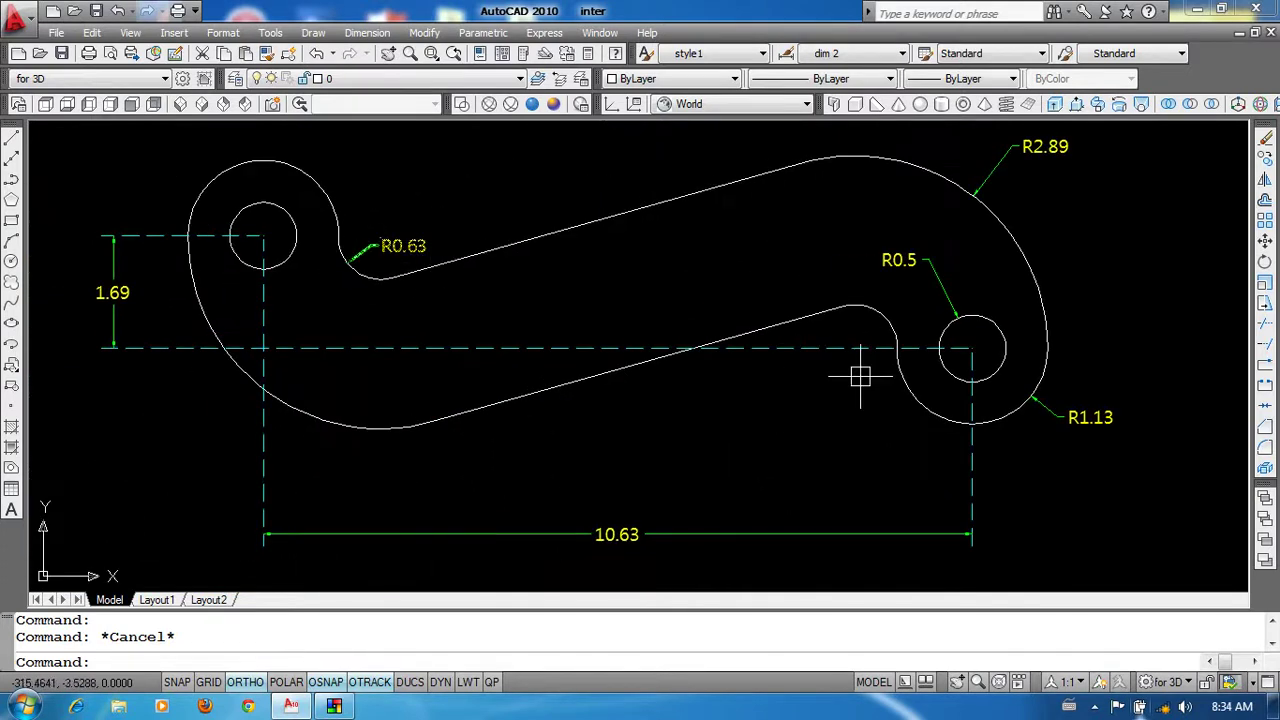
{"action": "scroll", "coordinate": [860, 376], "scroll_direction": "up", "scroll_amount": 3}
{"action": "scroll", "coordinate": [1009, 390], "scroll_direction": "up", "scroll_amount": 2}
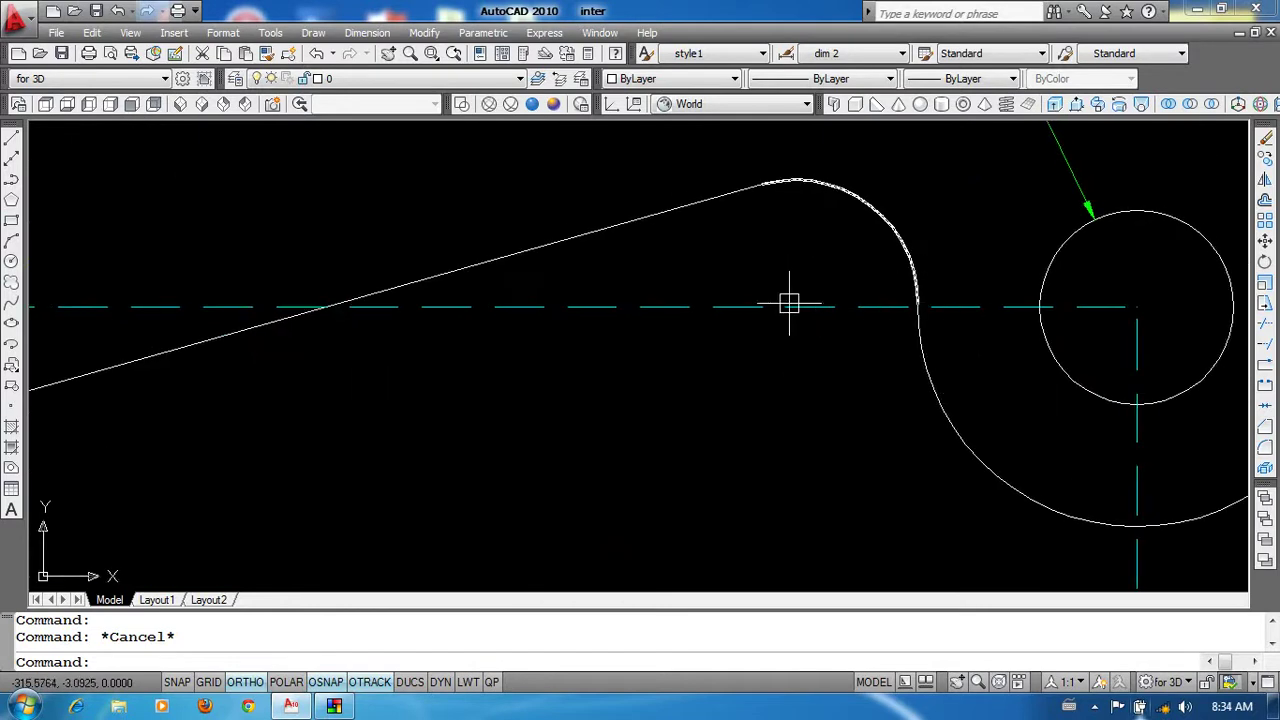
{"action": "scroll", "coordinate": [766, 300], "scroll_direction": "down", "scroll_amount": 2}
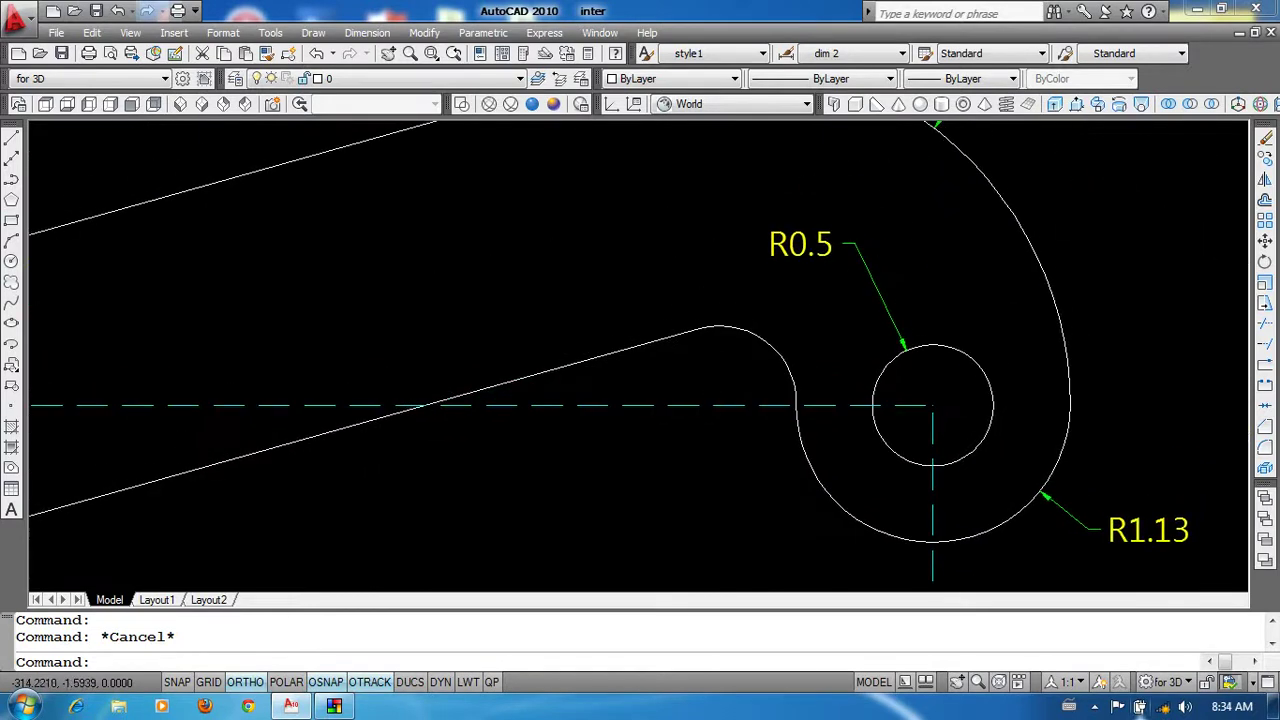
{"action": "scroll", "coordinate": [783, 357], "scroll_direction": "down", "scroll_amount": 2}
{"action": "mouse_move", "coordinate": [899, 250]}
{"action": "scroll", "coordinate": [900, 370], "scroll_direction": "down", "scroll_amount": 2}
{"action": "mouse_move", "coordinate": [914, 557]}
{"action": "middle_mouse_down"}
{"action": "mouse_move", "coordinate": [737, 400]}
{"action": "mouse_move", "coordinate": [606, 206]}
{"action": "middle_mouse_up"}
{"action": "scroll", "coordinate": [737, 400], "scroll_direction": "down", "scroll_amount": 4}
Step: Draw a large circle of radius 2.89 near the small circle pair
{"action": "type", "text": "c"}
{"action": "key", "text": "Return"}
{"action": "left_click", "coordinate": [767, 362]}
{"action": "type", "text": "2.89"}
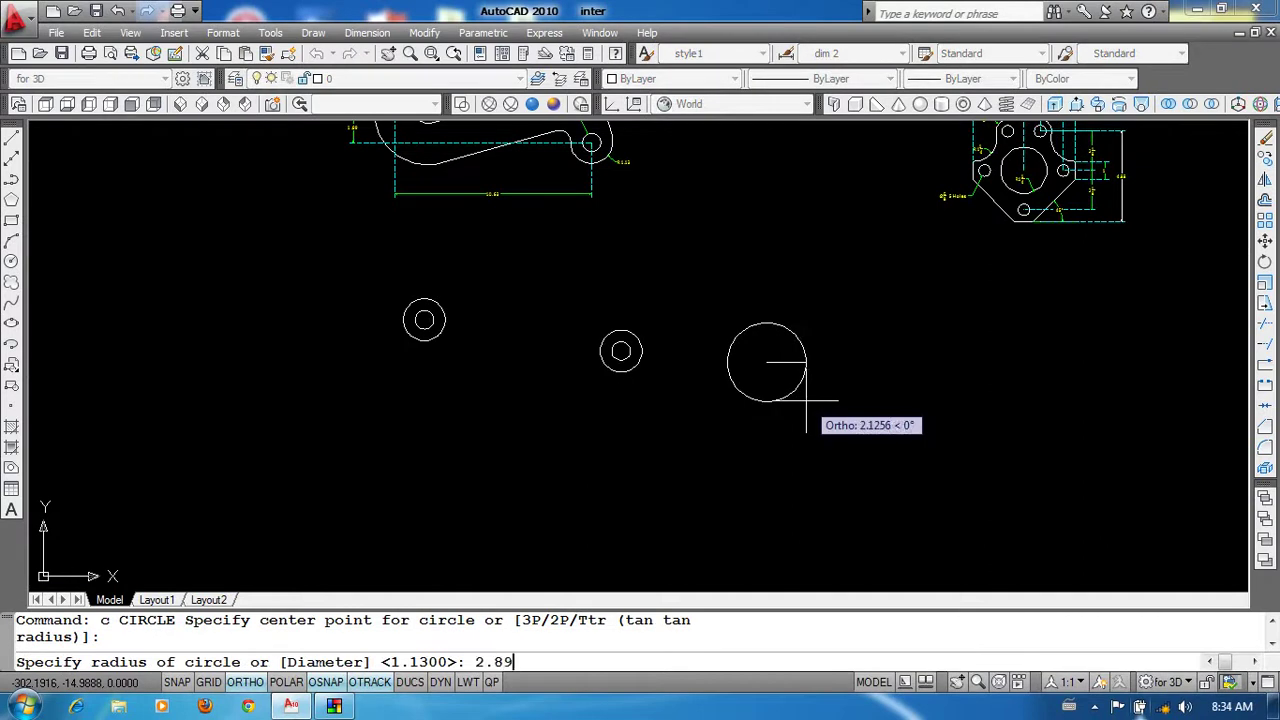
{"action": "key", "text": "Return"}
Step: Move the large circle by its quadrant so it touches the small circle's outer edge
{"action": "type", "text": "m"}
{"action": "key", "text": "Return"}
{"action": "left_click", "coordinate": [871, 460]}
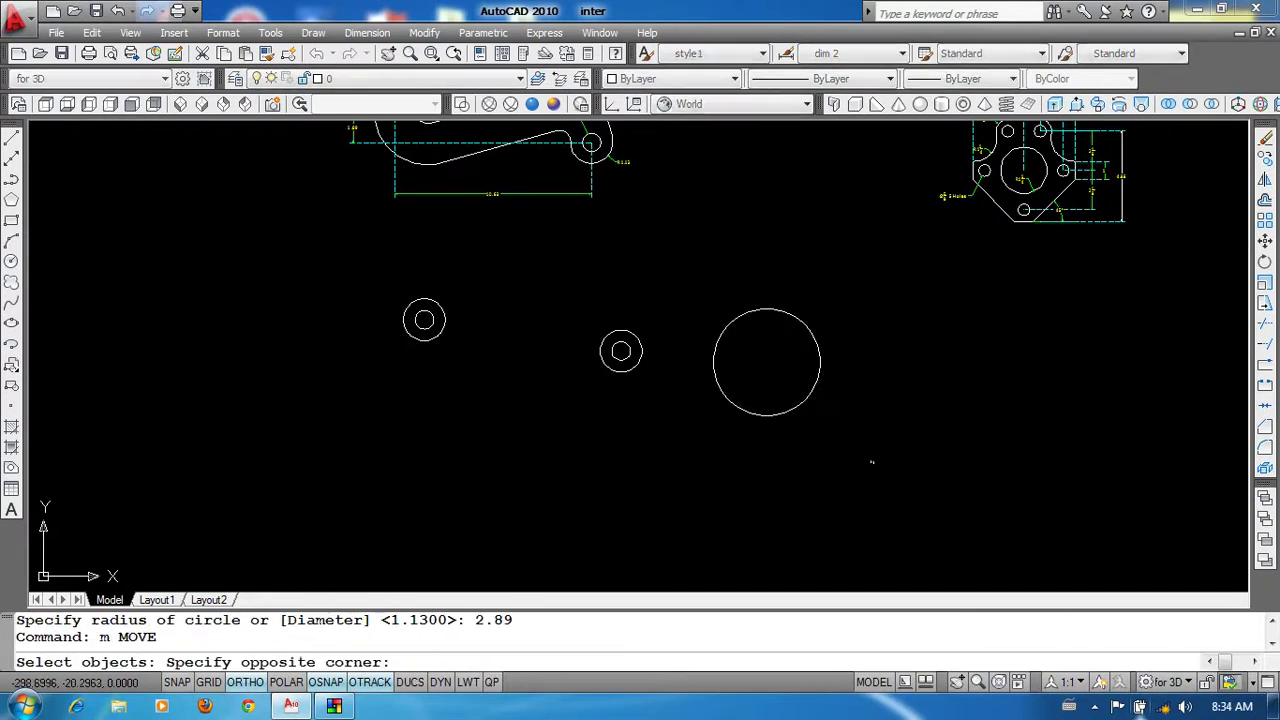
{"action": "left_click", "coordinate": [772, 322]}
{"action": "key", "text": "Return"}
{"action": "left_click", "coordinate": [820, 362]}
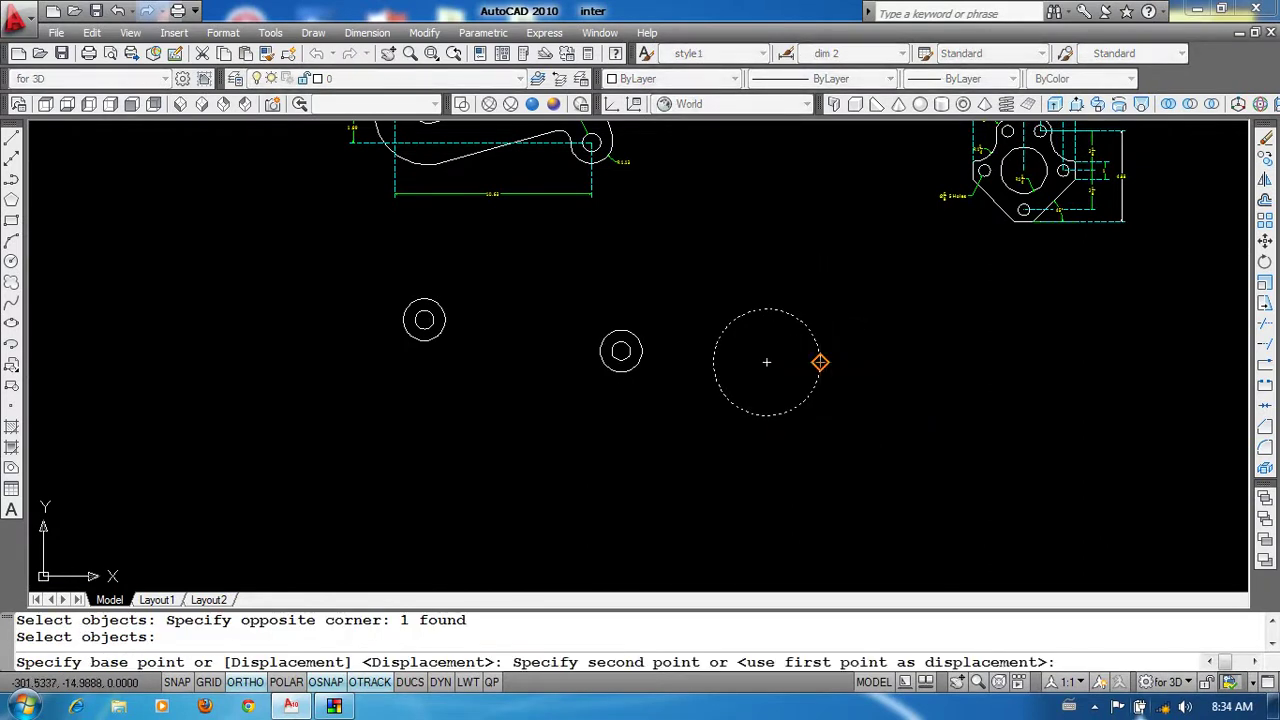
{"action": "scroll", "coordinate": [711, 356], "scroll_direction": "up", "scroll_amount": 3}
{"action": "left_click", "coordinate": [571, 347]}
{"action": "scroll", "coordinate": [706, 483], "scroll_direction": "down", "scroll_amount": 3}
{"action": "scroll", "coordinate": [671, 346], "scroll_direction": "up", "scroll_amount": 3}
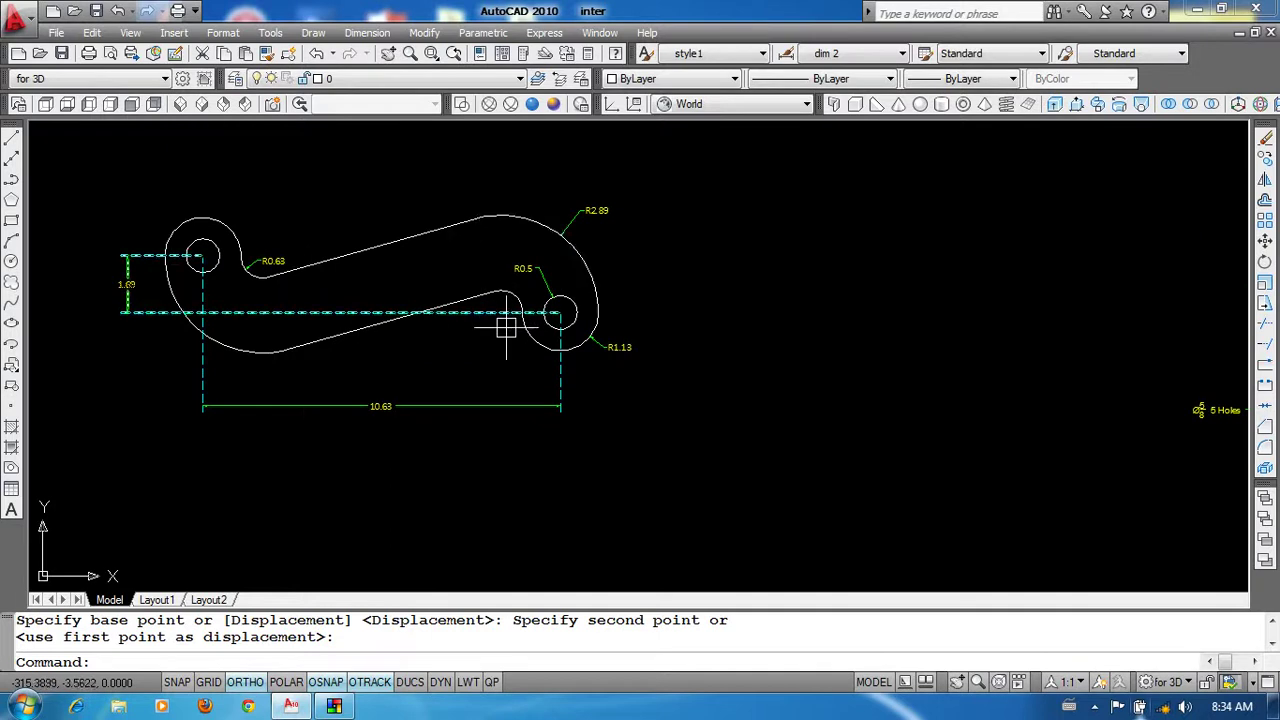
{"action": "scroll", "coordinate": [560, 315], "scroll_direction": "up", "scroll_amount": 2}
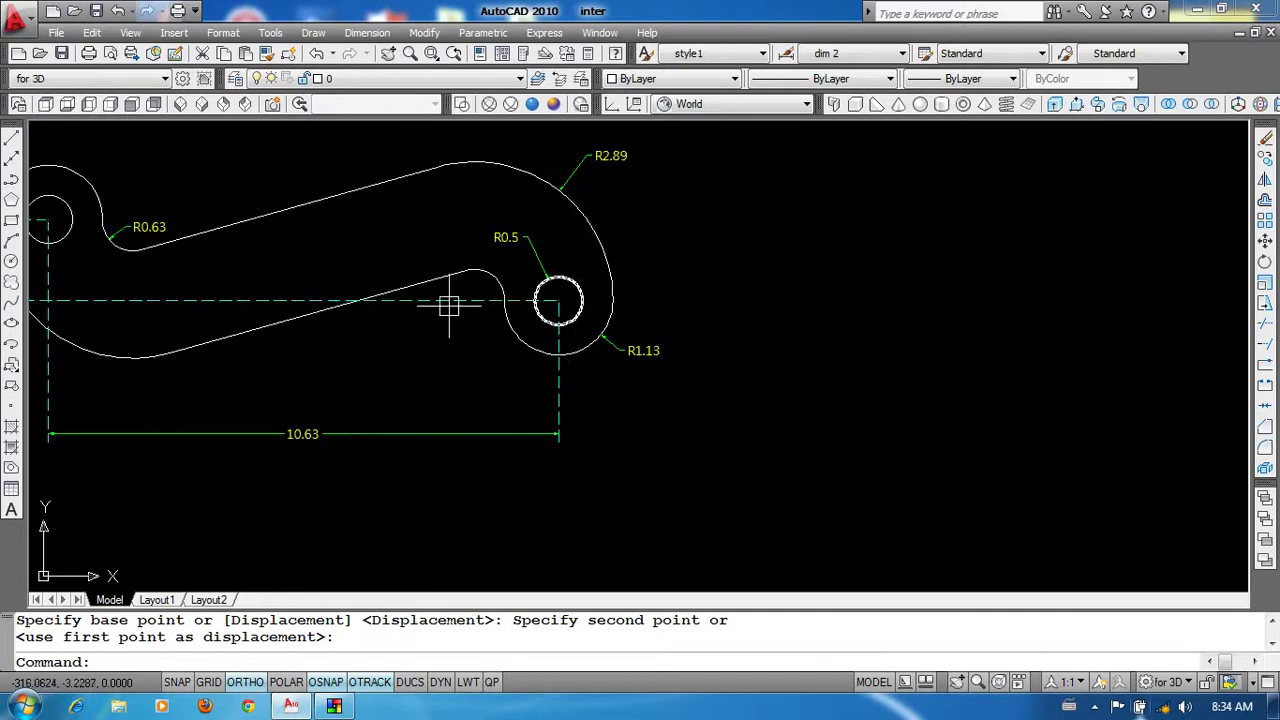
{"action": "scroll", "coordinate": [657, 320], "scroll_direction": "down", "scroll_amount": 3}
{"action": "scroll", "coordinate": [790, 315], "scroll_direction": "down", "scroll_amount": 3}
{"action": "scroll", "coordinate": [764, 398], "scroll_direction": "up", "scroll_amount": 2}
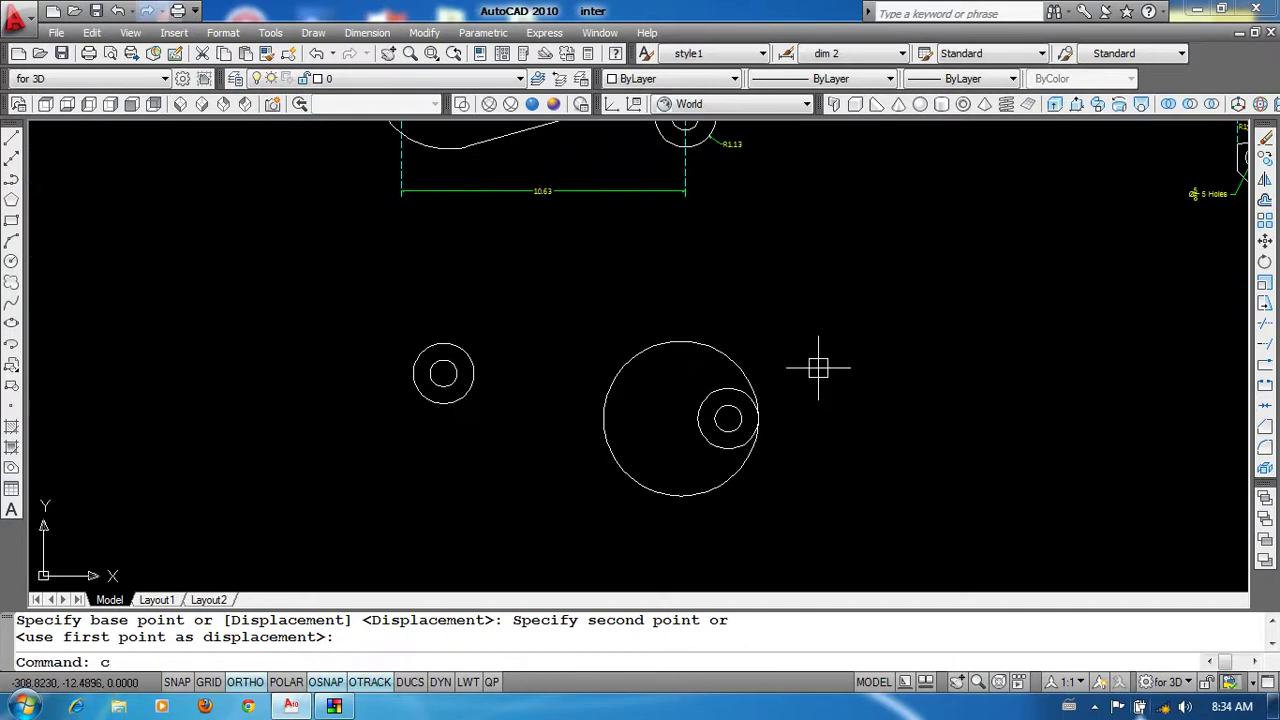
Step: Copy the large circle onto the left quadrant of the other circle pair
{"action": "type", "text": "o"}
{"action": "key", "text": "Return"}
{"action": "left_click", "coordinate": [700, 305]}
{"action": "left_click", "coordinate": [670, 350]}
{"action": "key", "text": "Return"}
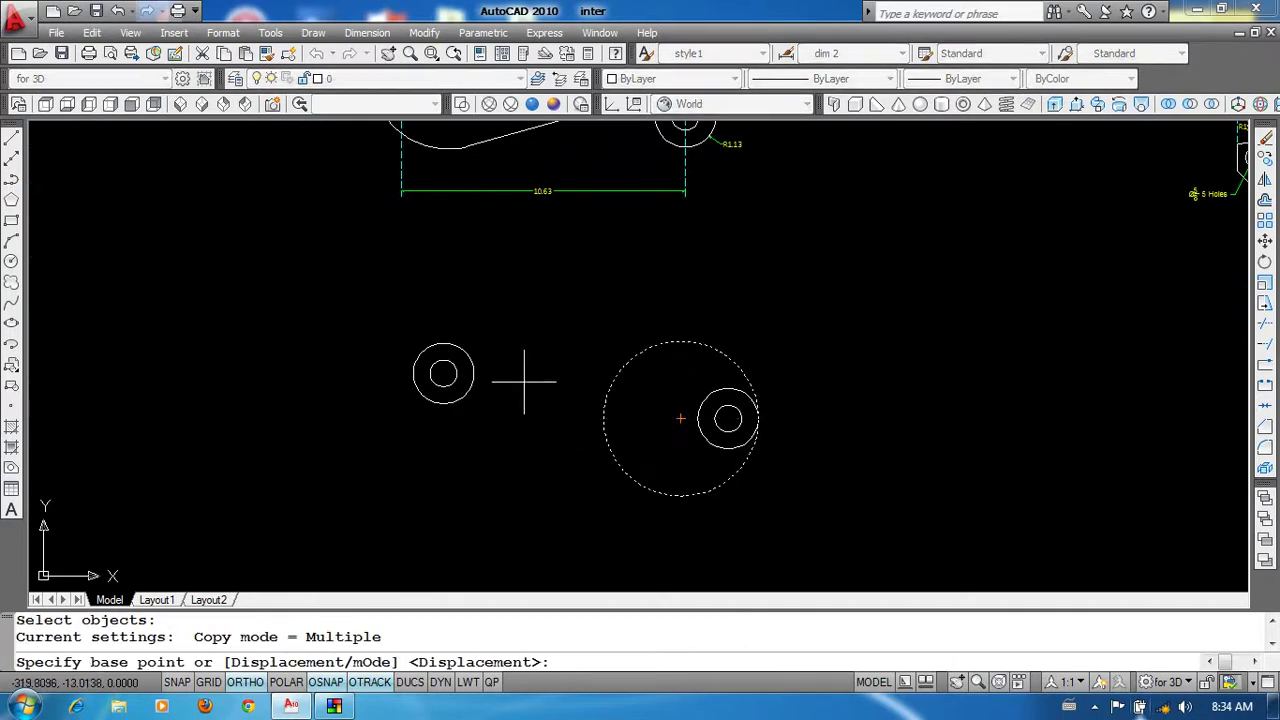
{"action": "scroll", "coordinate": [587, 427], "scroll_direction": "up", "scroll_amount": 2}
{"action": "left_click", "coordinate": [609, 414]}
{"action": "scroll", "coordinate": [400, 355], "scroll_direction": "up", "scroll_amount": 4}
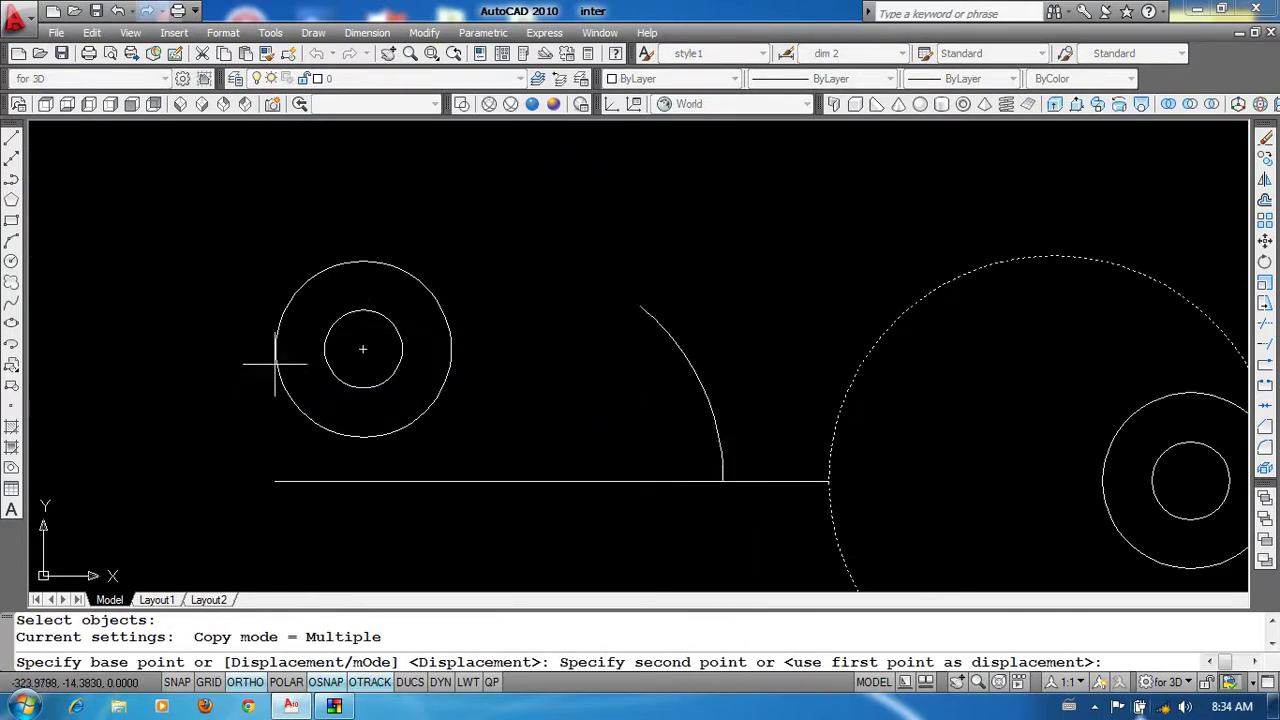
{"action": "left_click", "coordinate": [275, 349]}
{"action": "scroll", "coordinate": [275, 349], "scroll_direction": "up", "scroll_amount": 4}
{"action": "key", "text": "Return"}
{"action": "scroll", "coordinate": [690, 330], "scroll_direction": "down", "scroll_amount": 4}
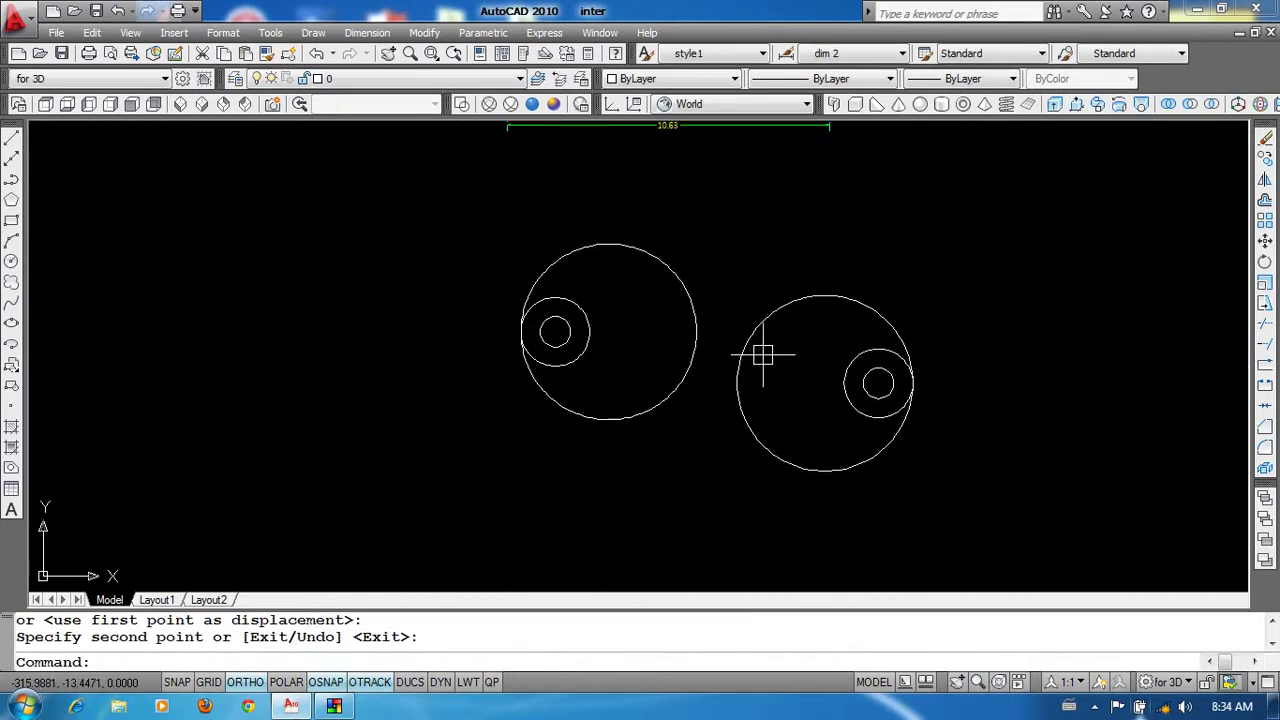
{"action": "scroll", "coordinate": [710, 385], "scroll_direction": "down", "scroll_amount": 2}
{"action": "scroll", "coordinate": [708, 350], "scroll_direction": "up", "scroll_amount": 1}
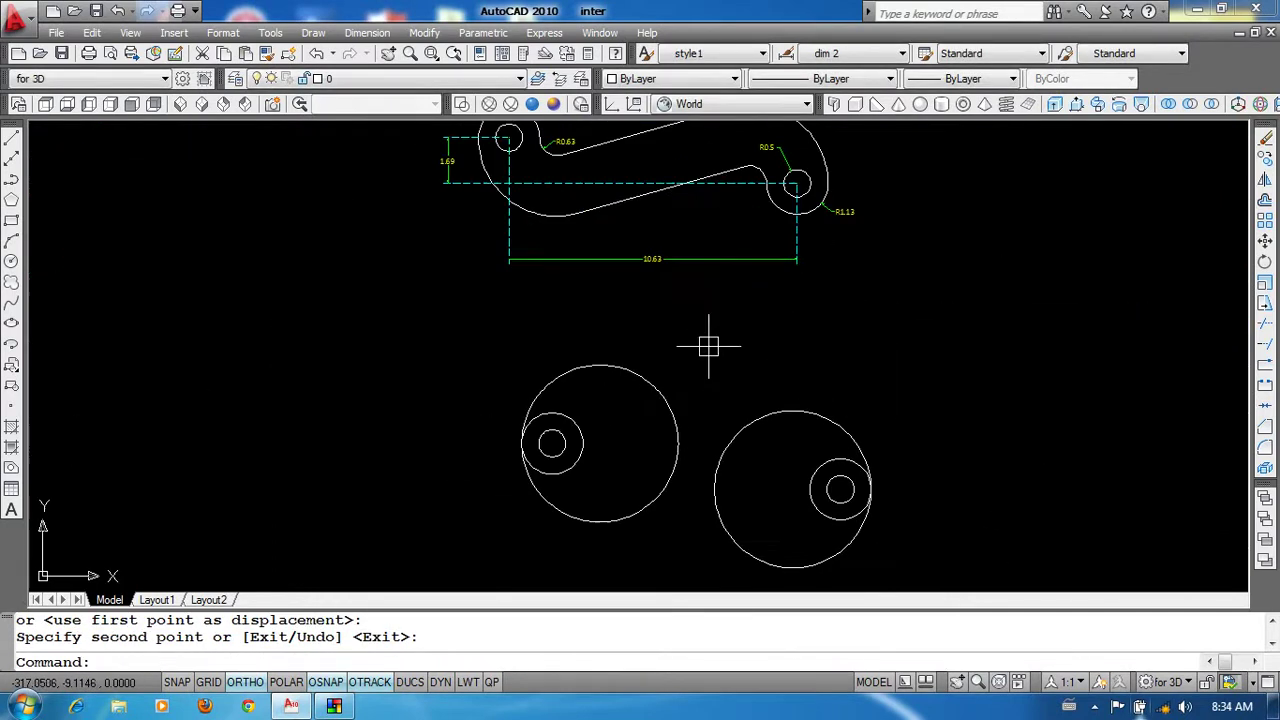
{"action": "middle_click_drag", "start_coordinate": [735, 392], "coordinate": [728, 269]}
{"action": "scroll", "coordinate": [598, 400], "scroll_direction": "up", "scroll_amount": 2}
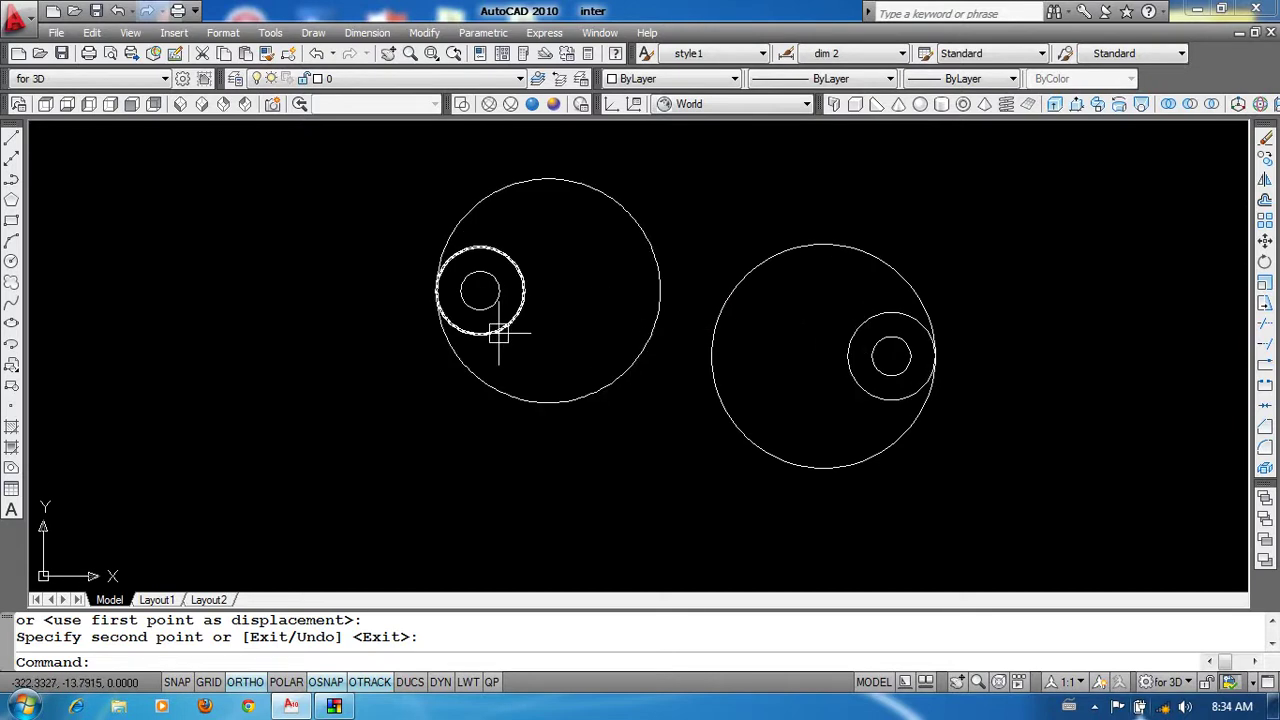
Step: Draw a tangent line from the left large circle to the ring around the right hole
{"action": "type", "text": "l"}
{"action": "key", "text": "Return"}
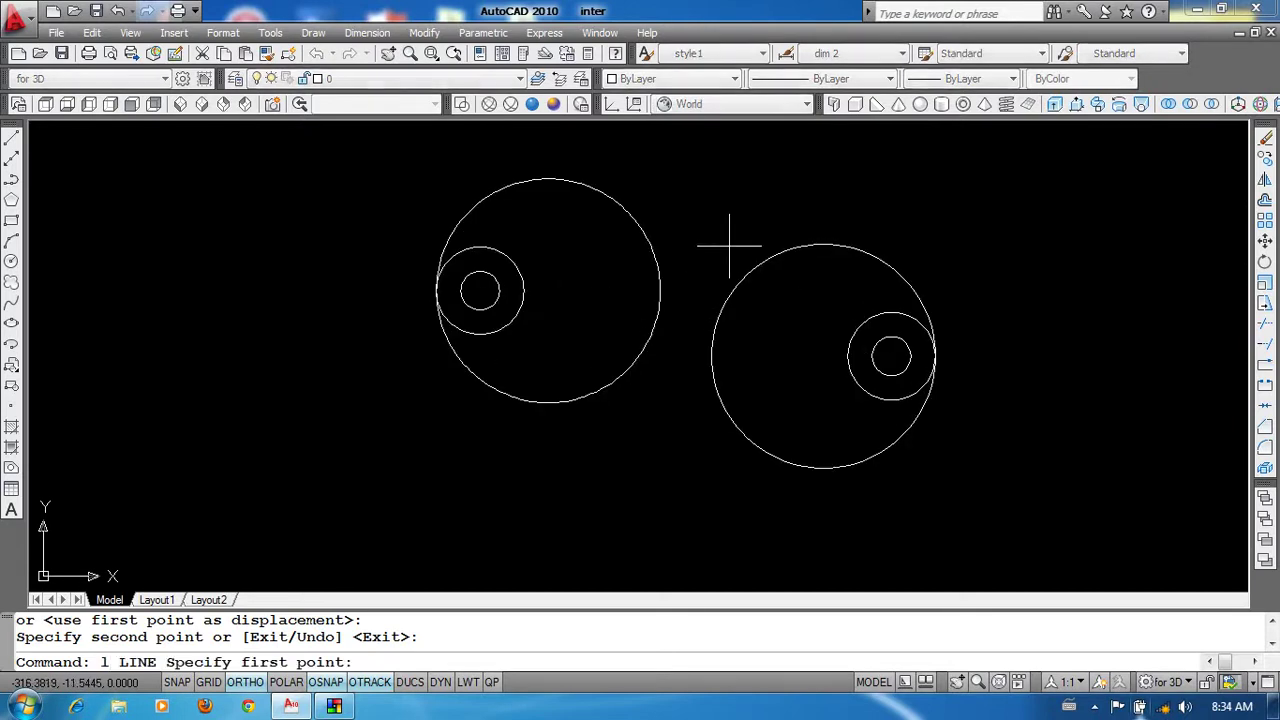
{"action": "right_click", "coordinate": [731, 222], "text": "shift"}
{"action": "left_click", "coordinate": [775, 472]}
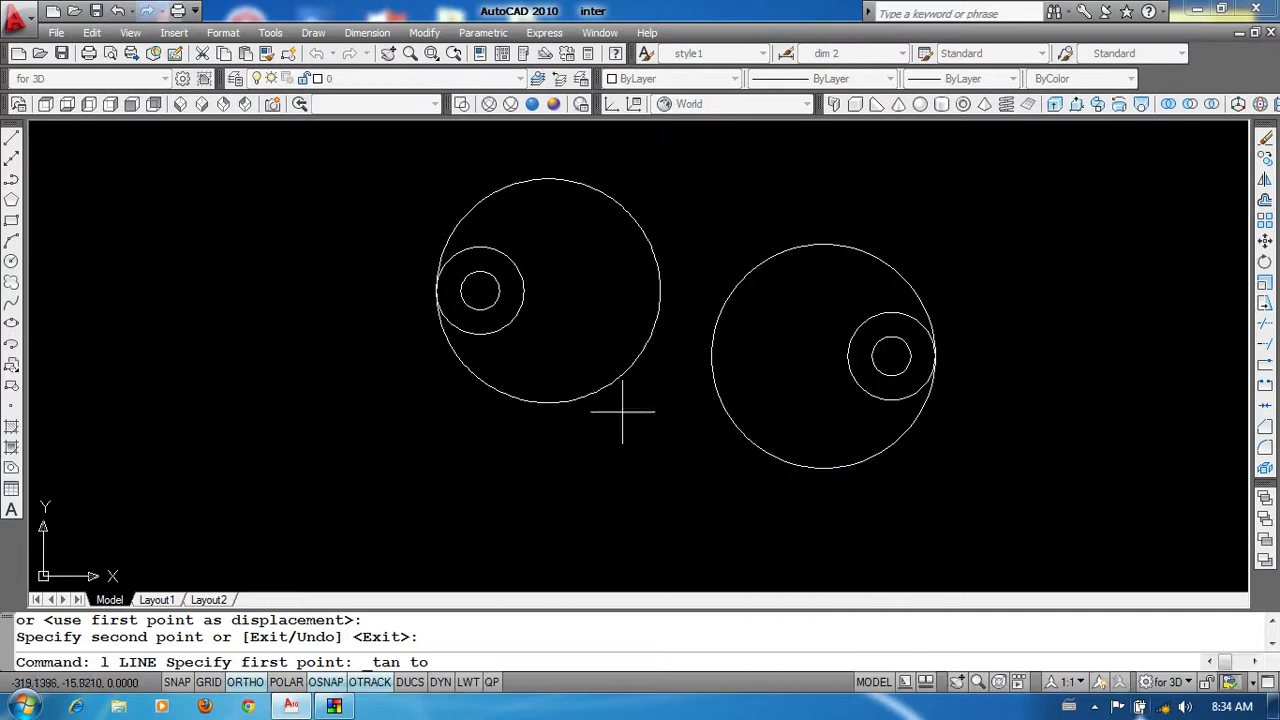
{"action": "left_click", "coordinate": [595, 393]}
{"action": "right_click", "coordinate": [823, 298], "text": "shift"}
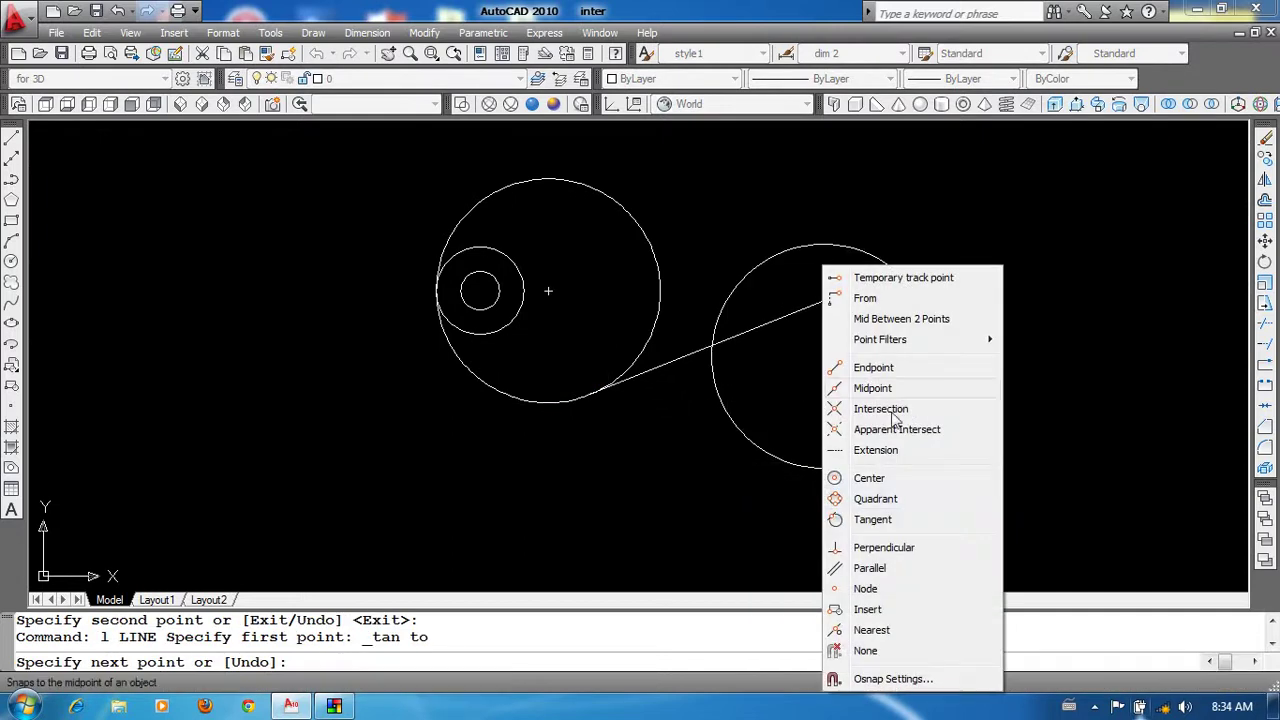
{"action": "left_click", "coordinate": [872, 519]}
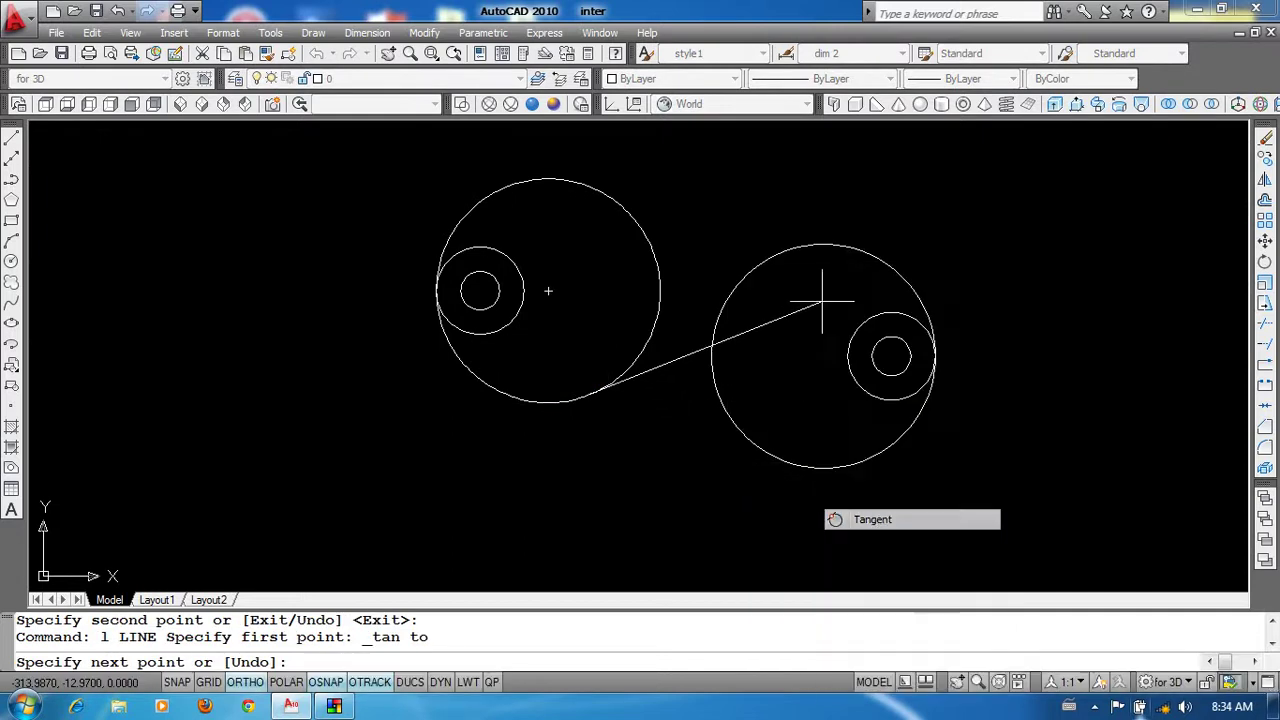
{"action": "left_click", "coordinate": [876, 313]}
{"action": "key", "text": "Return"}
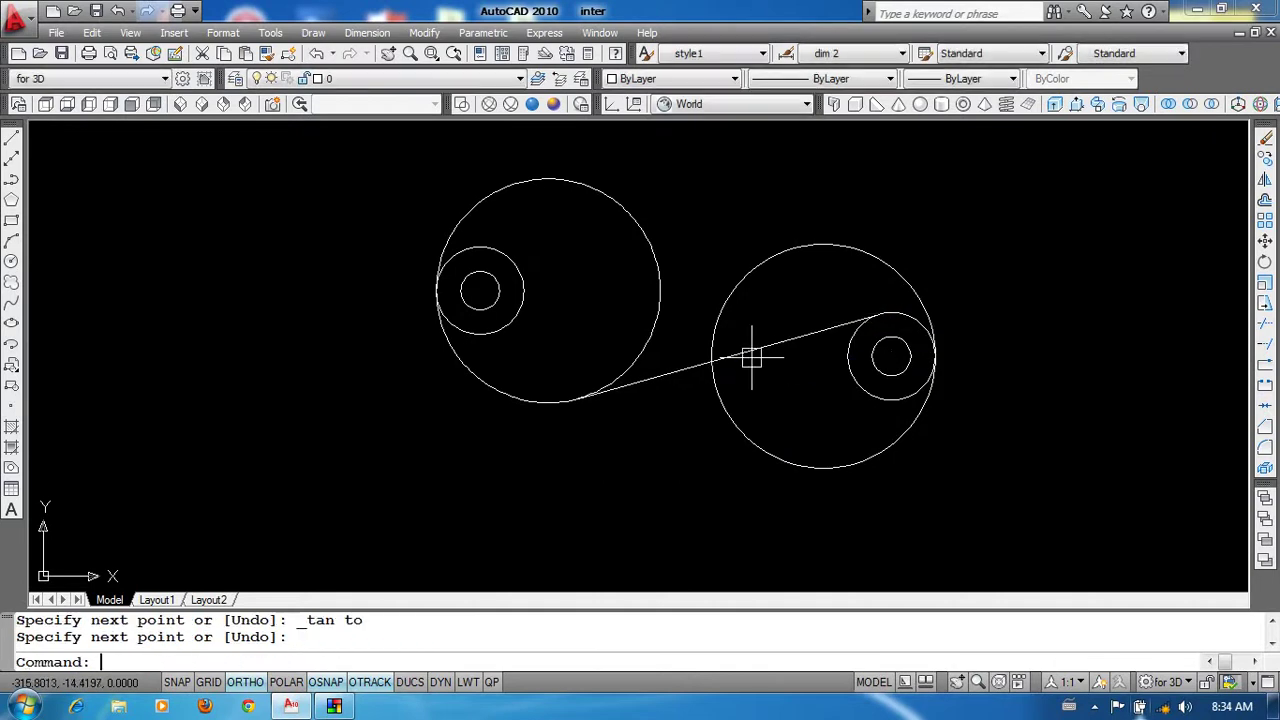
Step: Draw a second tangent line from the left ring to the right large circle
{"action": "key", "text": "Return"}
{"action": "right_click", "coordinate": [757, 208], "text": "shift"}
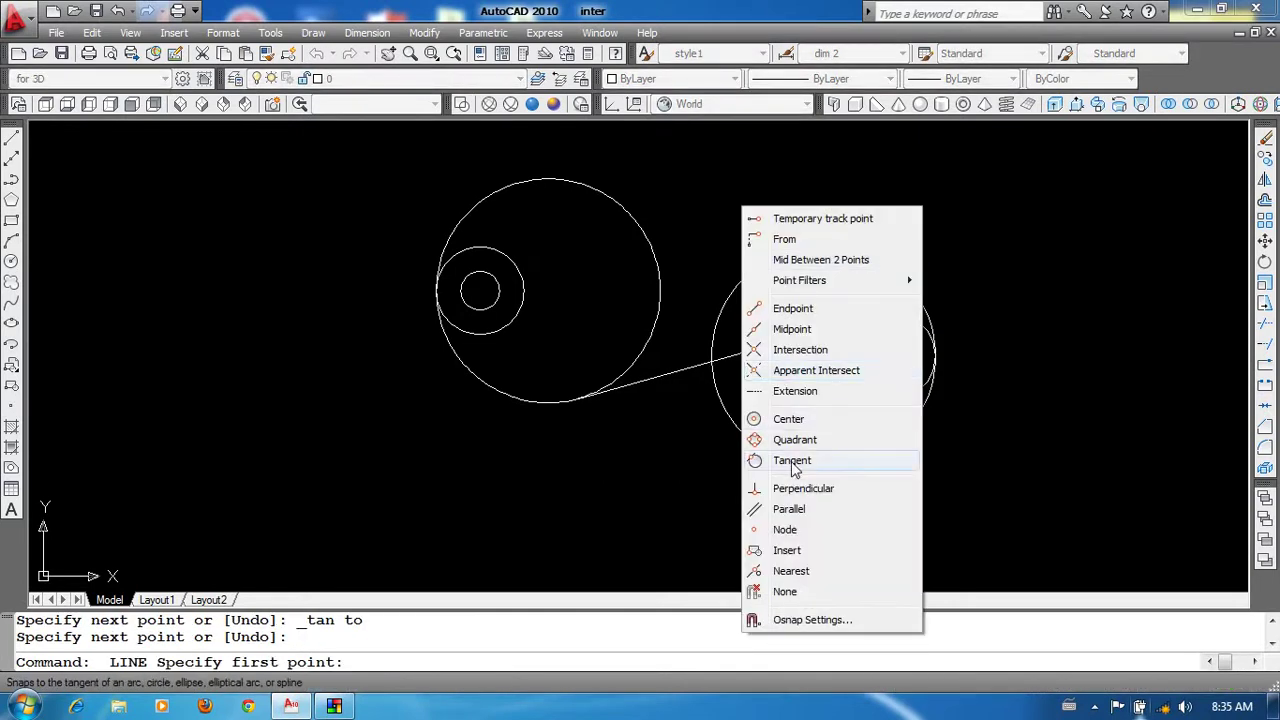
{"action": "left_click", "coordinate": [757, 459]}
{"action": "left_click", "coordinate": [481, 335]}
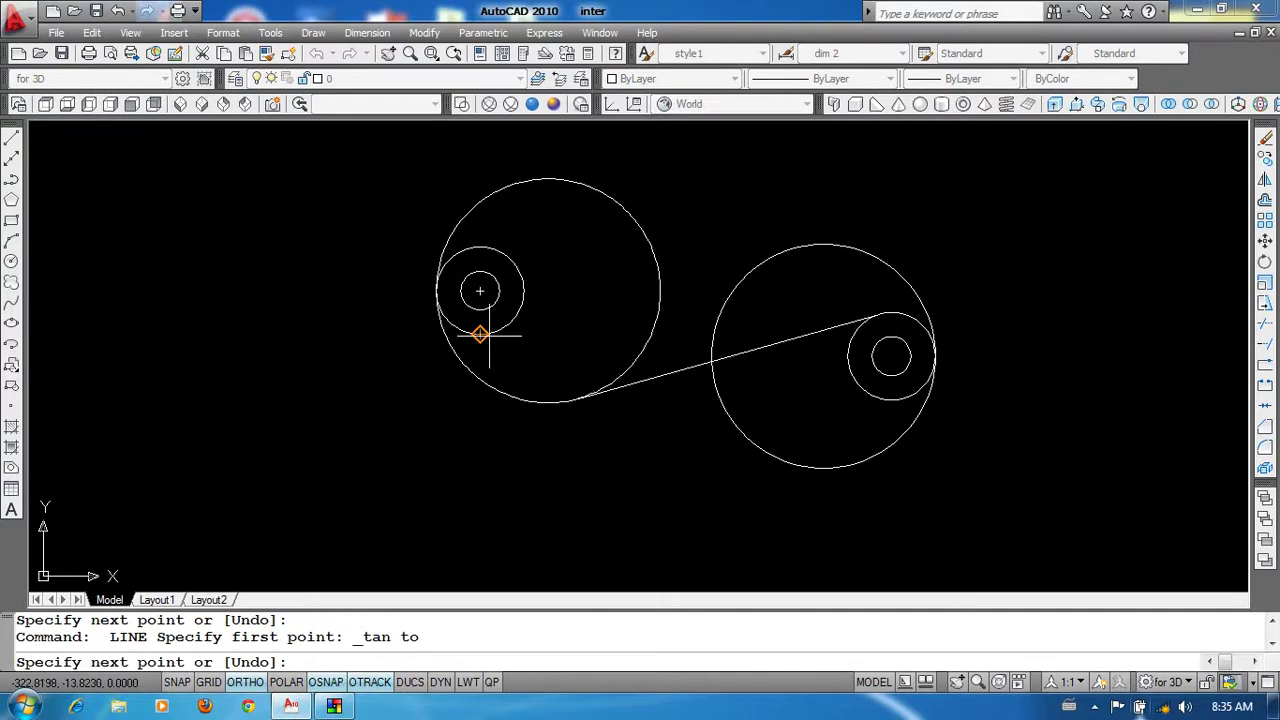
{"action": "right_click", "coordinate": [772, 221], "text": "shift"}
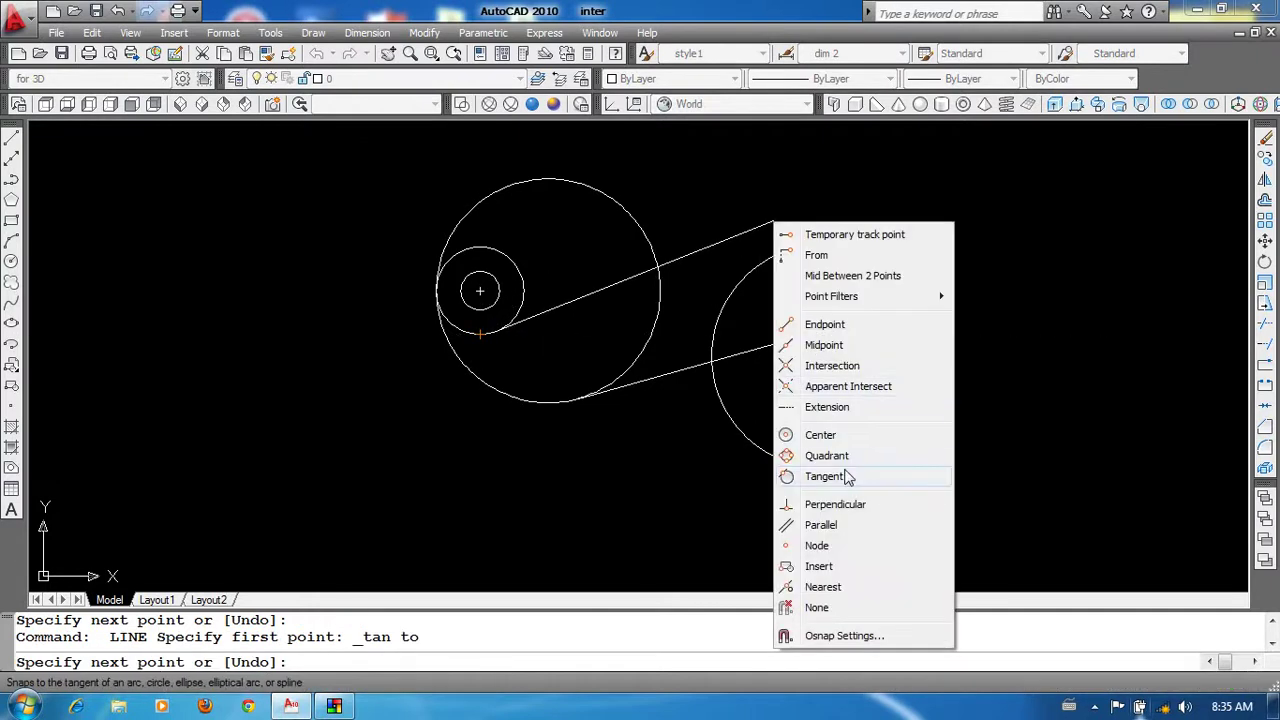
{"action": "left_click", "coordinate": [848, 477]}
{"action": "left_click", "coordinate": [797, 241]}
{"action": "key", "text": "Return"}
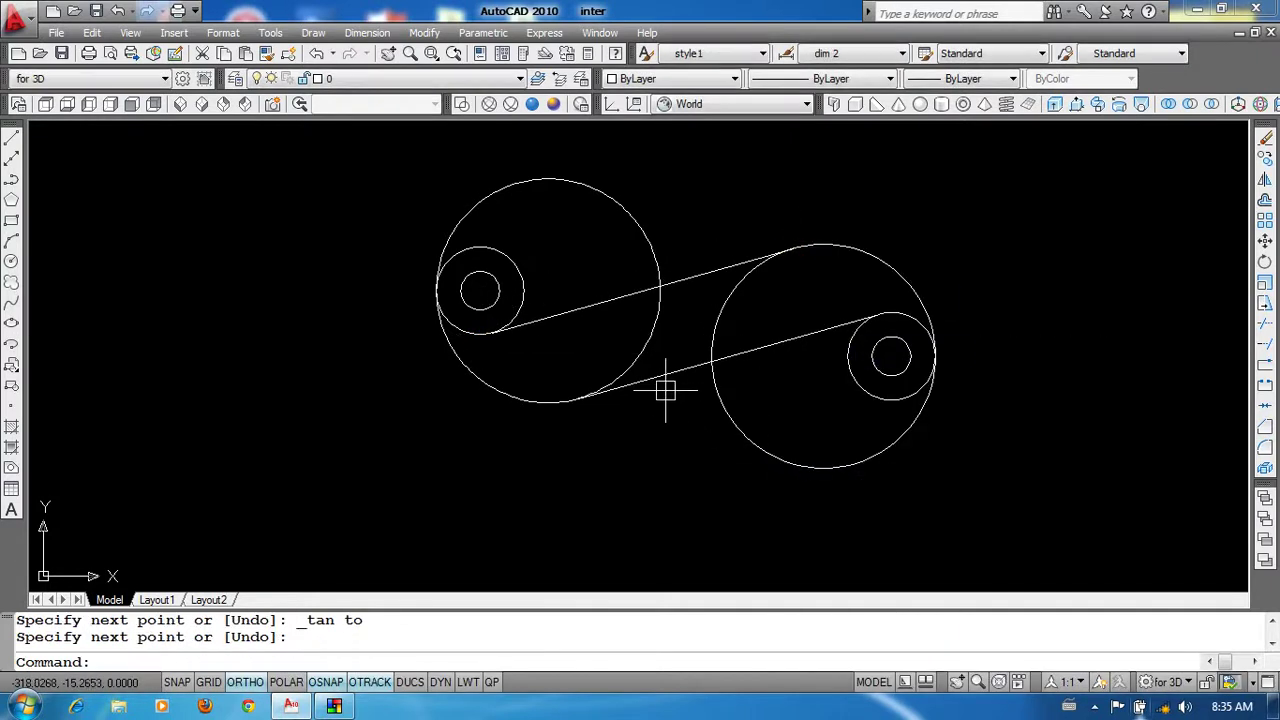
{"action": "type", "text": "tr"}
Step: Trim away the four excess arc segments to leave the S-shaped outline
{"action": "key", "text": "Return"}
{"action": "key", "text": "Return"}
{"action": "left_click", "coordinate": [643, 251]}
{"action": "left_click", "coordinate": [717, 377]}
{"action": "left_click", "coordinate": [723, 317]}
{"action": "left_click", "coordinate": [651, 330]}
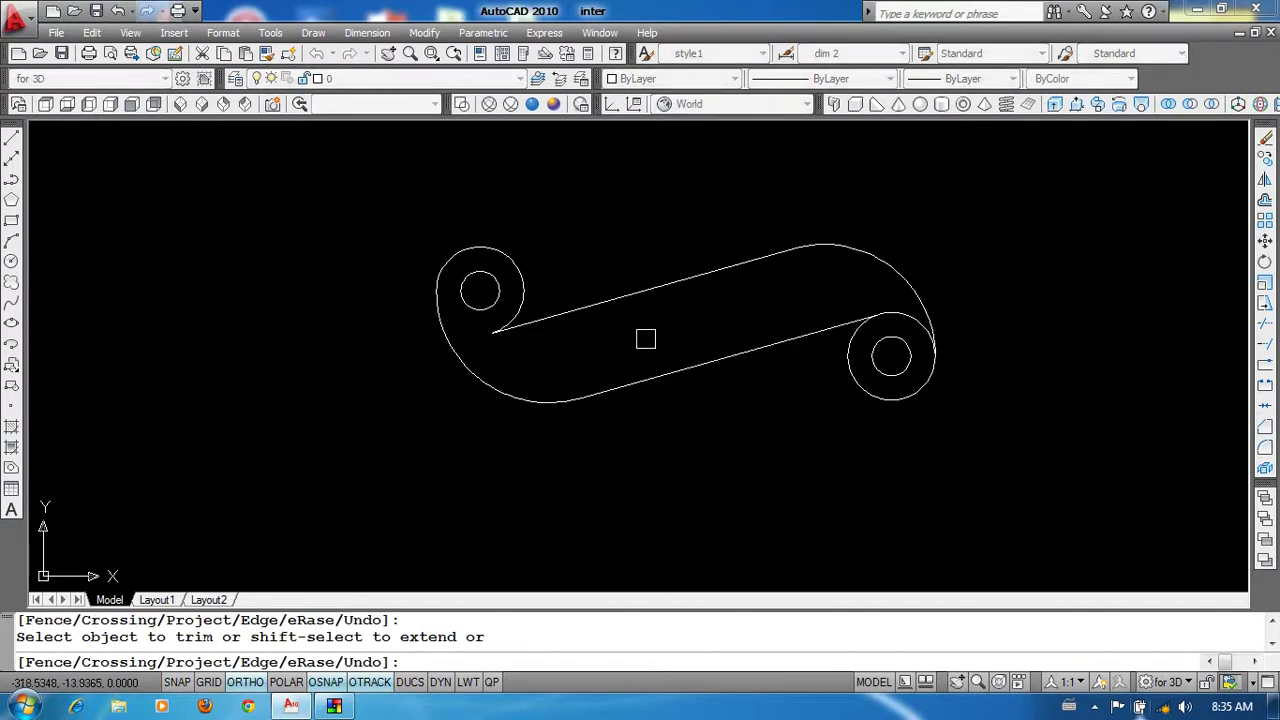
Step: Set the fillet radius to 0.63 and round the upper edge into the left end arc
{"action": "key", "text": "Return"}
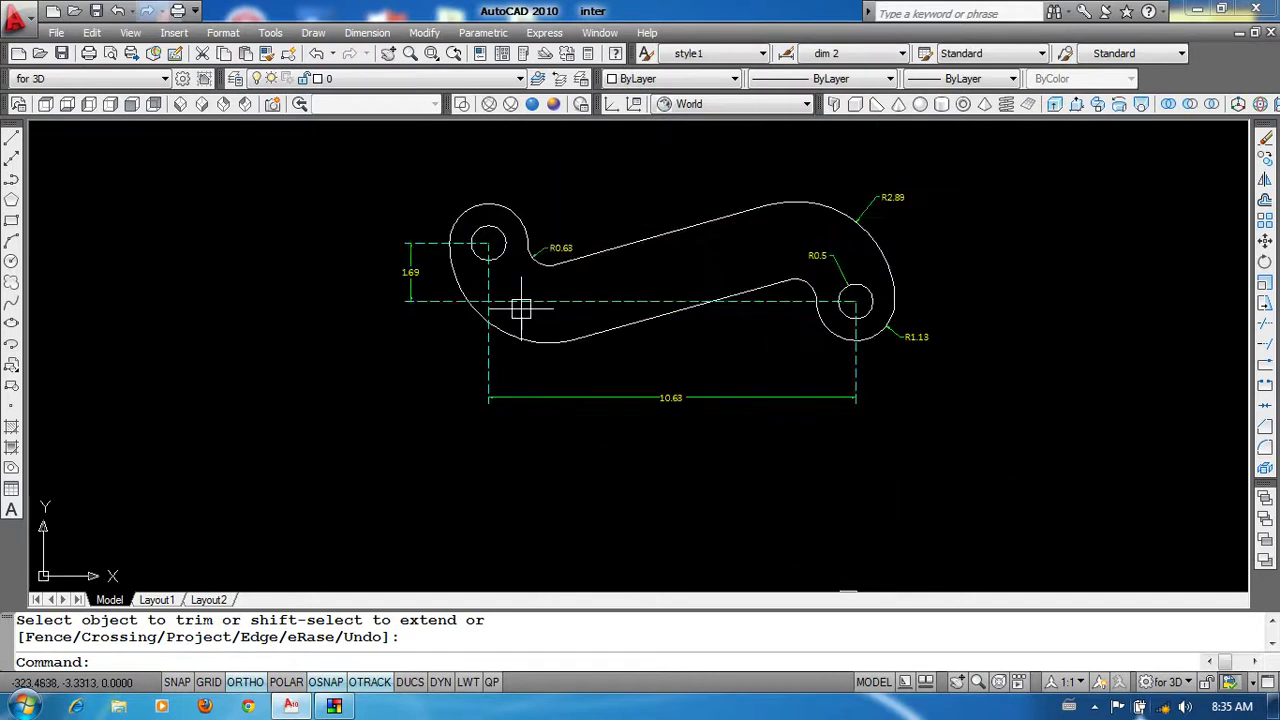
{"action": "scroll", "coordinate": [540, 270], "scroll_direction": "up", "scroll_amount": 3}
{"action": "scroll", "coordinate": [600, 330], "scroll_direction": "down", "scroll_amount": 3}
{"action": "middle_click_drag", "start_coordinate": [623, 380], "coordinate": [631, 186]}
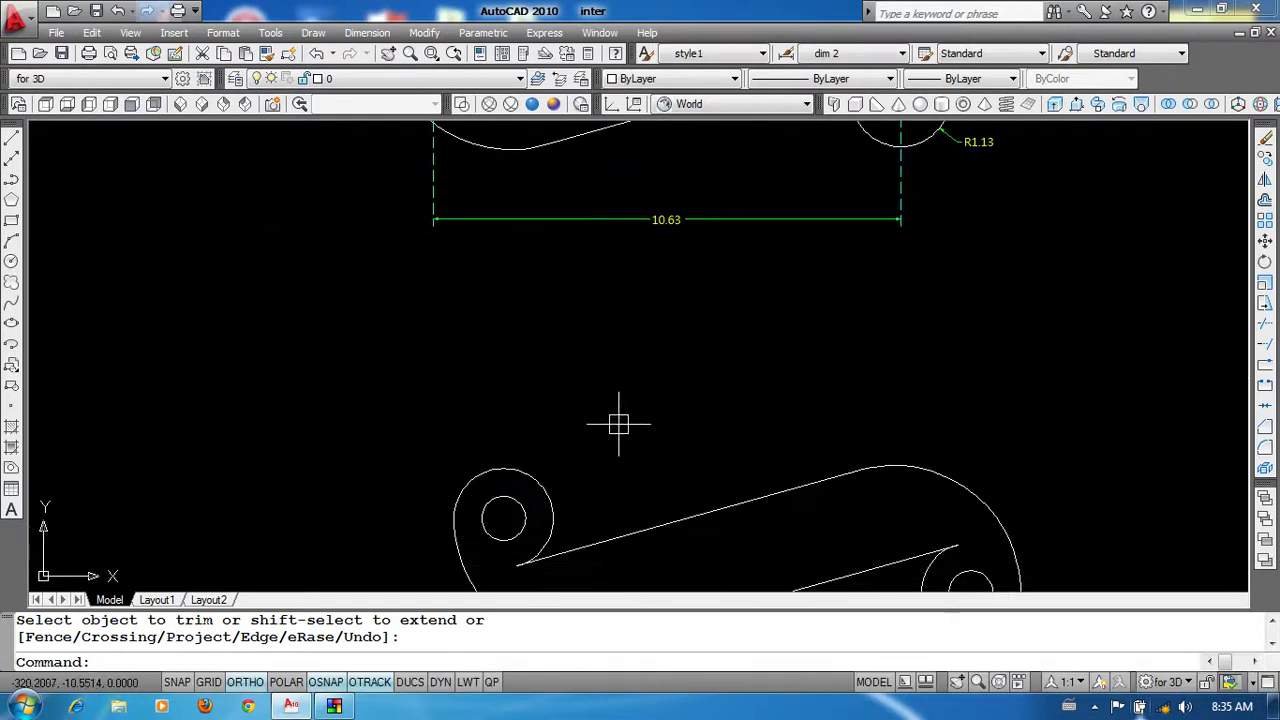
{"action": "scroll", "coordinate": [600, 430], "scroll_direction": "up", "scroll_amount": 2}
{"action": "type", "text": "f"}
{"action": "key", "text": "Return"}
{"action": "type", "text": "r"}
{"action": "key", "text": "Return"}
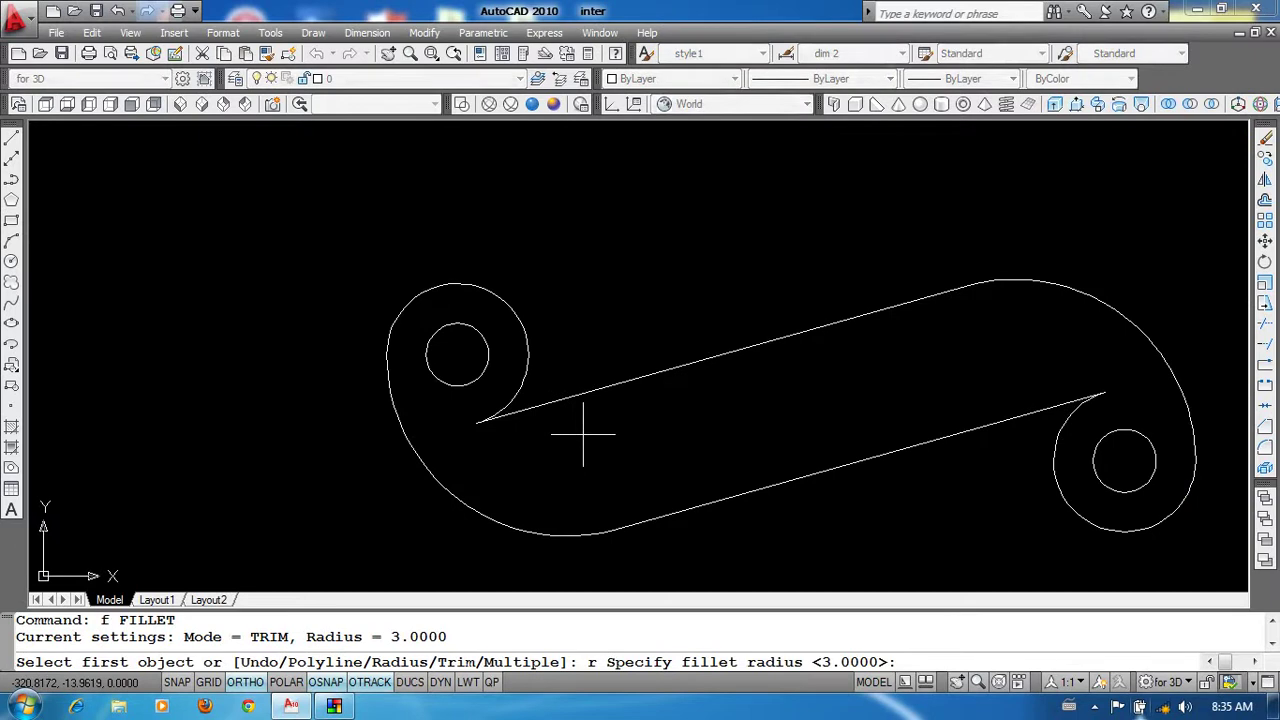
{"action": "type", "text": "63"}
Step: Fillet the lower straight edge into the right end arc with the same 0.63 radius
{"action": "key", "text": "Return"}
{"action": "left_click", "coordinate": [537, 404]}
{"action": "left_click", "coordinate": [520, 374]}
{"action": "middle_click_drag", "start_coordinate": [790, 432], "coordinate": [508, 350]}
{"action": "key", "text": "Return"}
{"action": "left_click", "coordinate": [849, 334]}
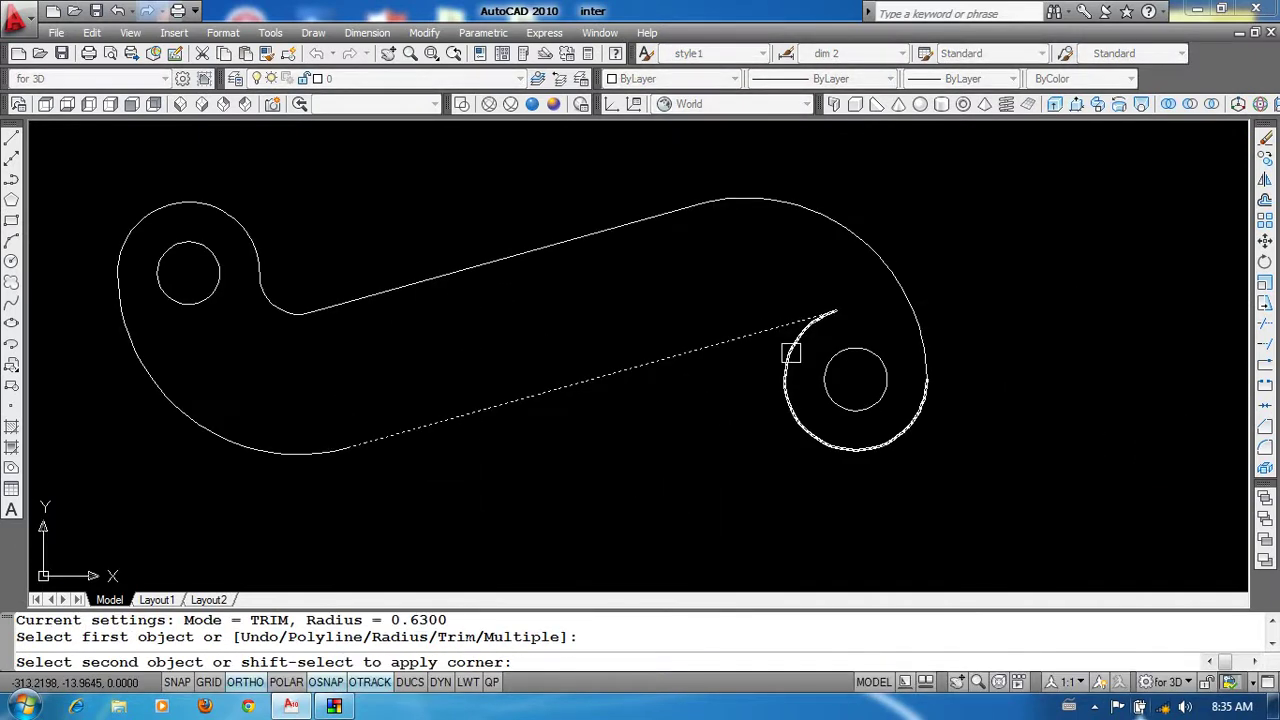
{"action": "left_click", "coordinate": [869, 354]}
{"action": "scroll", "coordinate": [869, 474], "scroll_direction": "down", "scroll_amount": 3}
{"action": "scroll", "coordinate": [680, 475], "scroll_direction": "down", "scroll_amount": 3}
Step: Pan and zoom to the hexagonal flange reference drawing, leaving empty space on its right
{"action": "middle_click_drag", "start_coordinate": [733, 480], "coordinate": [685, 474]}
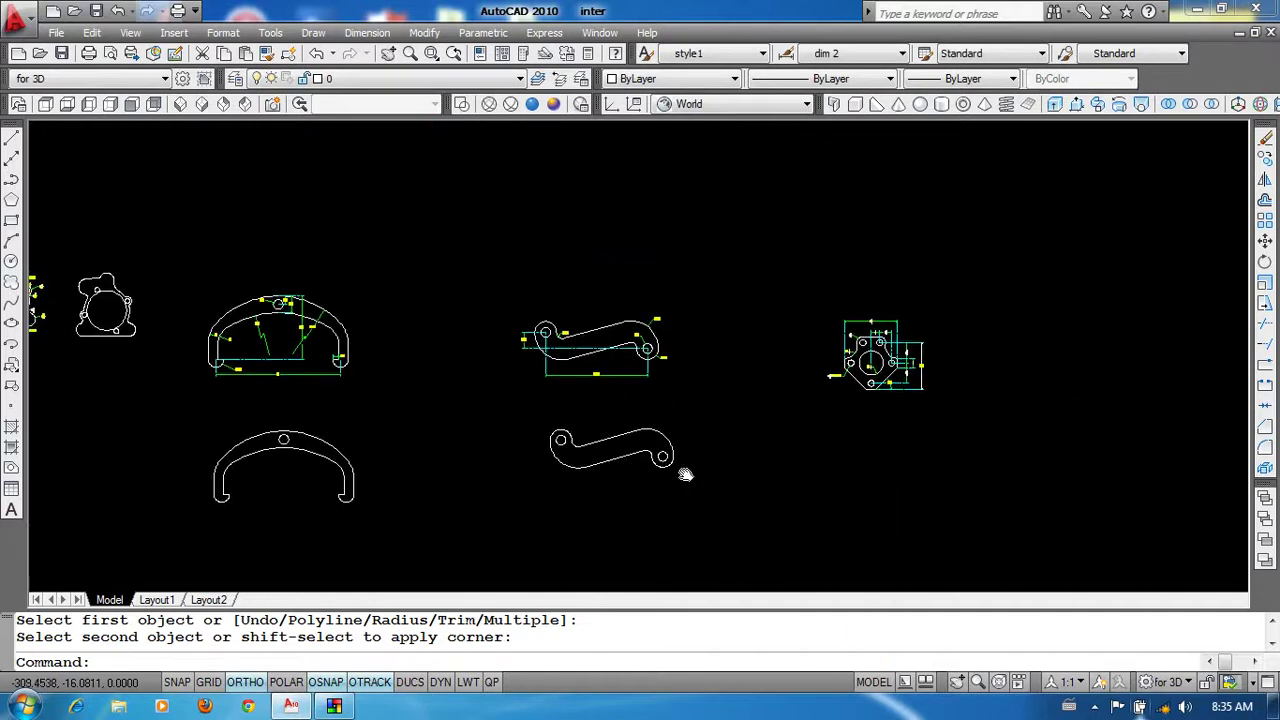
{"action": "scroll", "coordinate": [596, 497], "scroll_direction": "up", "scroll_amount": 3}
{"action": "scroll", "coordinate": [534, 457], "scroll_direction": "down", "scroll_amount": 2}
{"action": "middle_click_drag", "start_coordinate": [534, 457], "coordinate": [377, 471]}
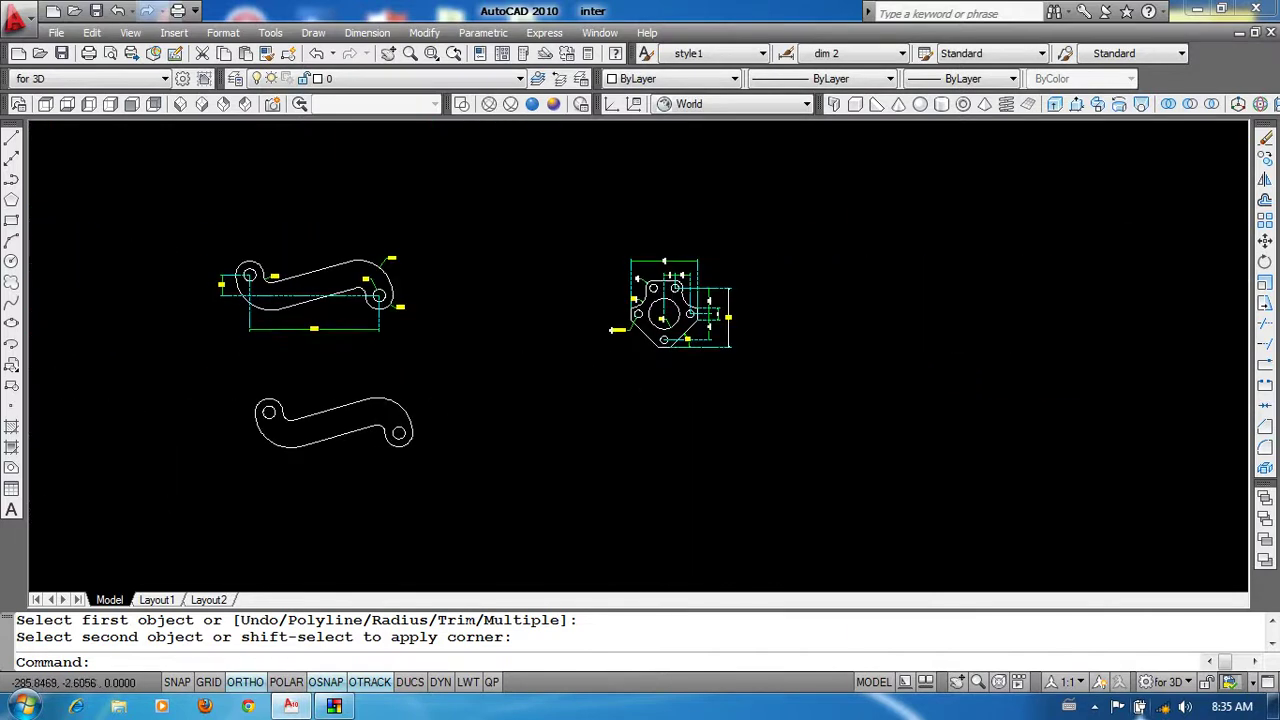
{"action": "scroll", "coordinate": [782, 317], "scroll_direction": "up", "scroll_amount": 3}
{"action": "scroll", "coordinate": [510, 318], "scroll_direction": "up", "scroll_amount": 1}
{"action": "middle_click_drag", "start_coordinate": [503, 294], "coordinate": [620, 334]}
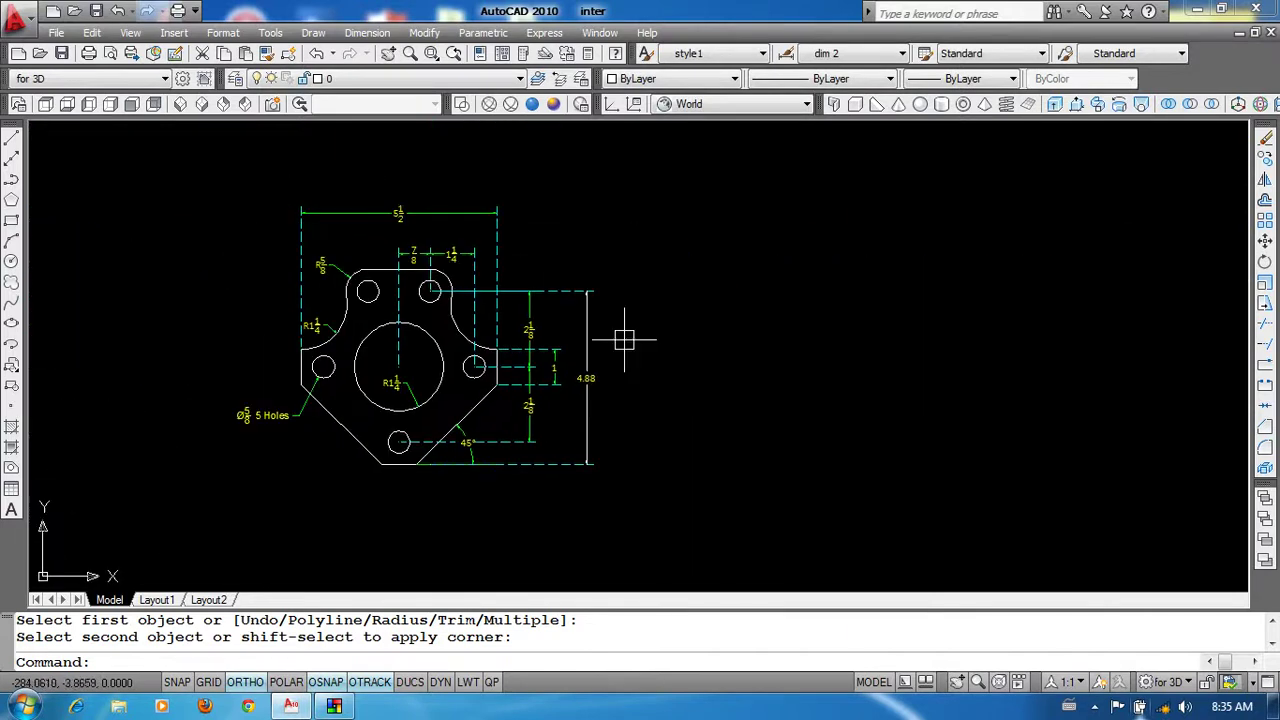
{"action": "middle_click_drag", "start_coordinate": [523, 332], "coordinate": [540, 334]}
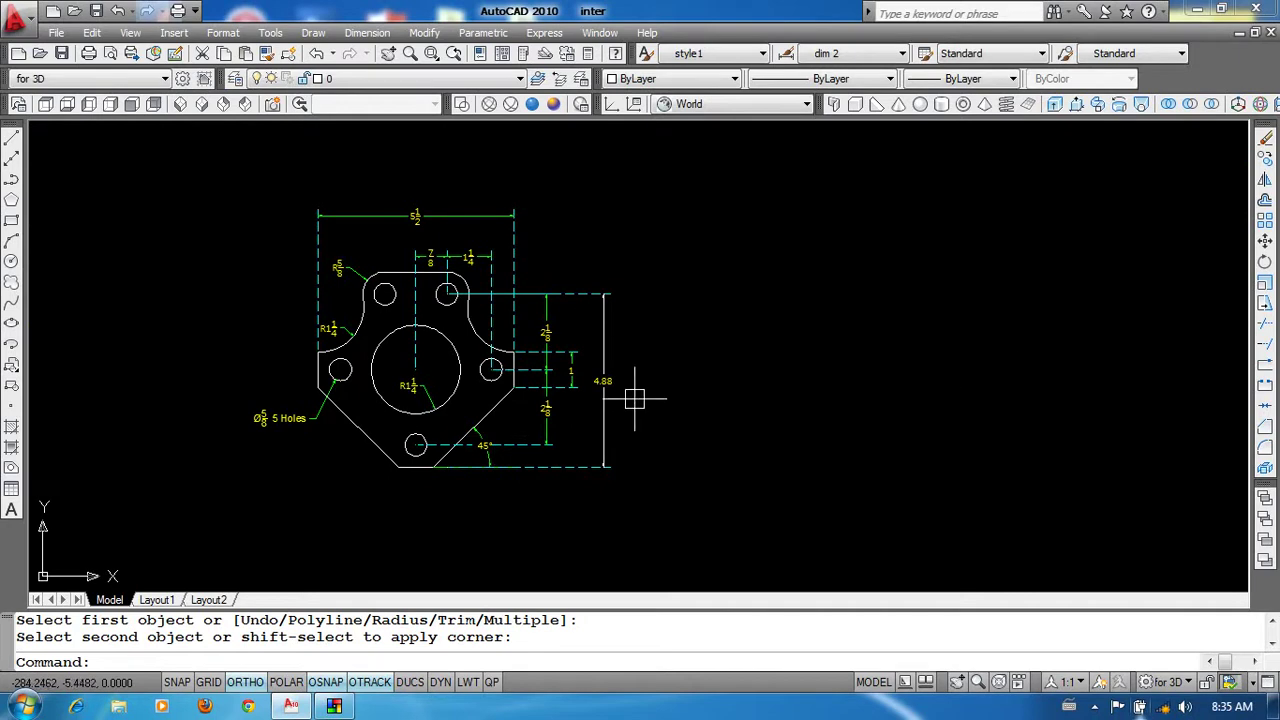
{"action": "middle_click_drag", "start_coordinate": [676, 421], "coordinate": [579, 439]}
Step: Draw a 1.25-radius circle right of the flange reference, then zoom onto its upper holes
{"action": "type", "text": "c"}
{"action": "key", "text": "Return"}
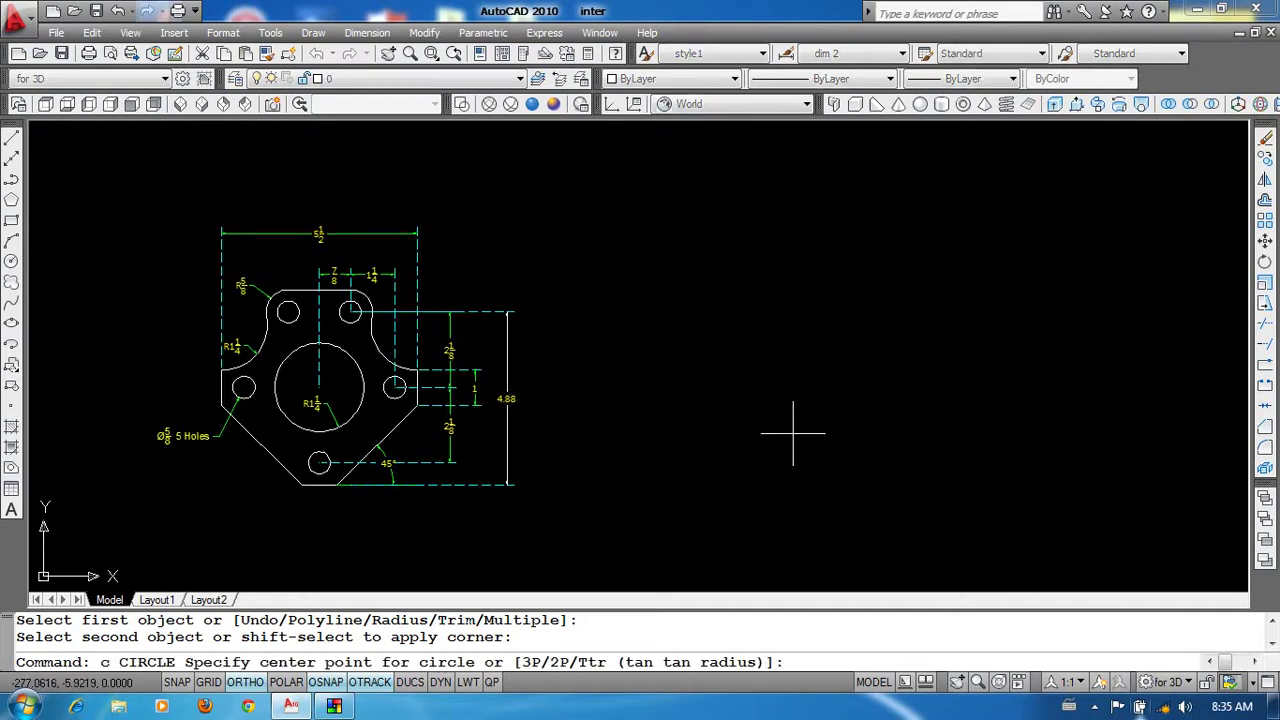
{"action": "left_click", "coordinate": [800, 381]}
{"action": "scroll", "coordinate": [841, 395], "scroll_direction": "up", "scroll_amount": 2}
{"action": "type", "text": "1.25"}
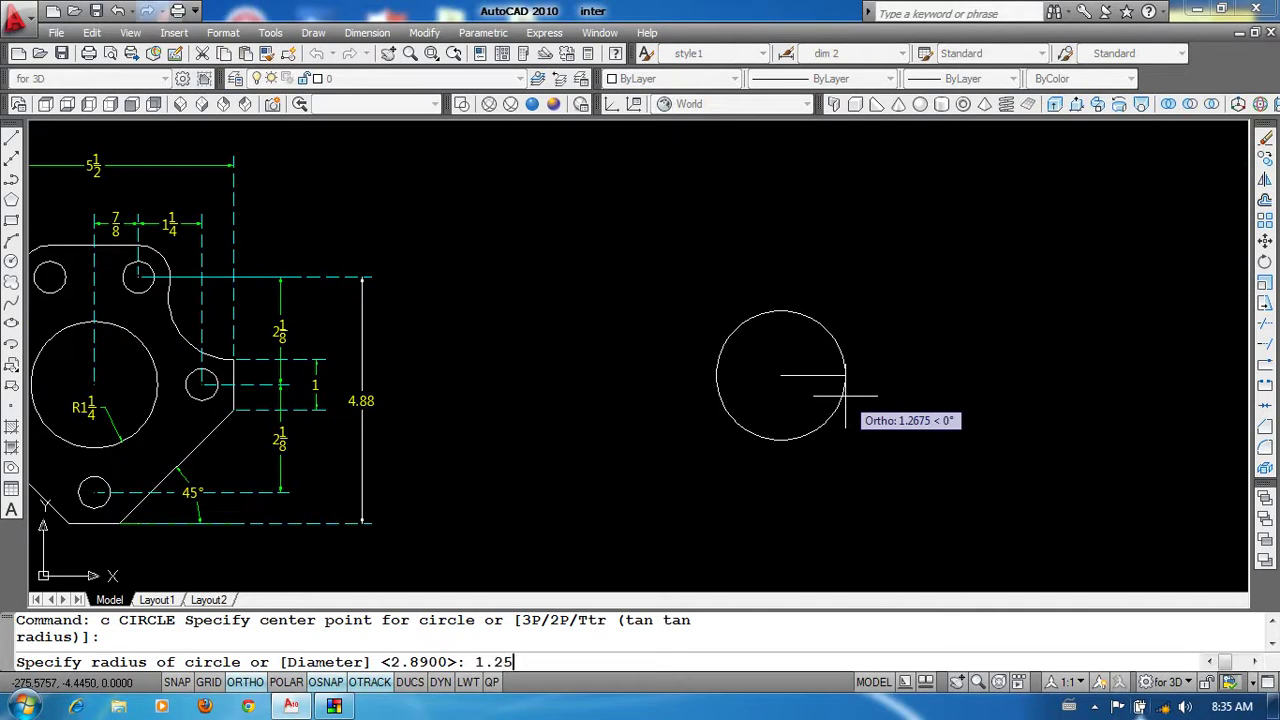
{"action": "key", "text": "Return"}
{"action": "middle_click_drag", "start_coordinate": [843, 391], "coordinate": [952, 382]}
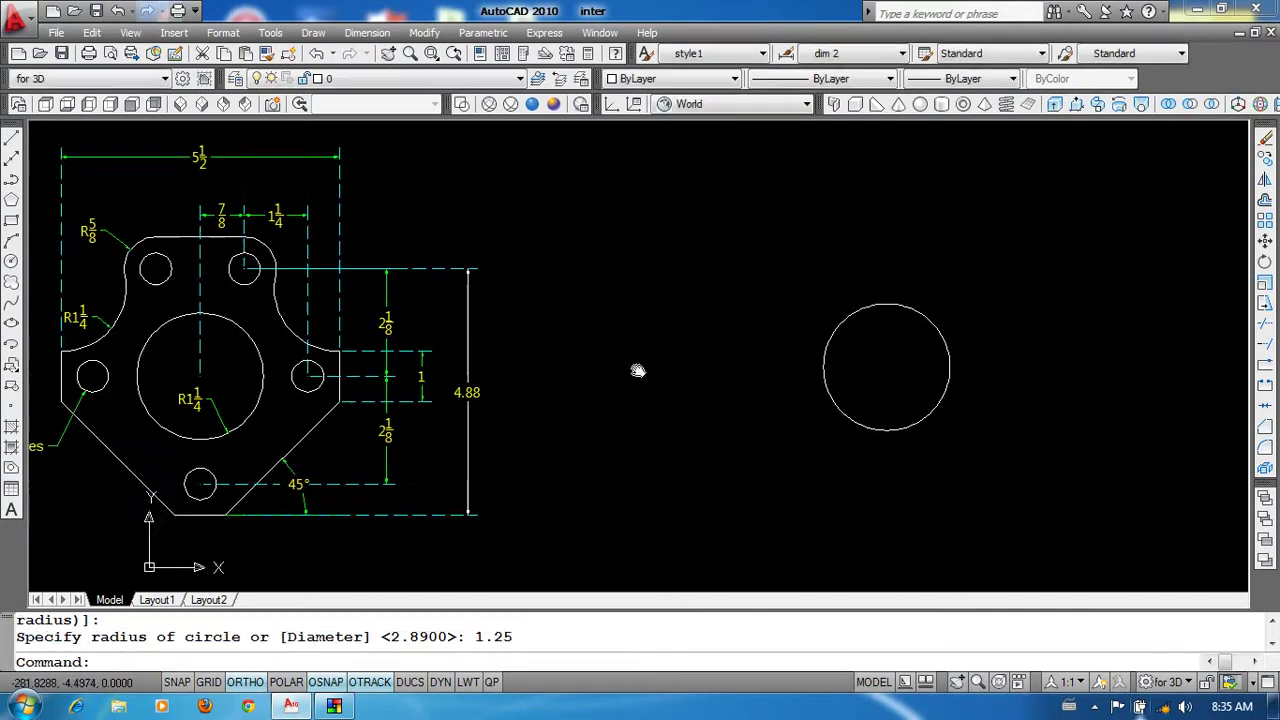
{"action": "scroll", "coordinate": [250, 338], "scroll_direction": "up", "scroll_amount": 1}
{"action": "scroll", "coordinate": [285, 300], "scroll_direction": "up", "scroll_amount": 1}
{"action": "scroll", "coordinate": [310, 262], "scroll_direction": "up", "scroll_amount": 1}
{"action": "scroll", "coordinate": [380, 300], "scroll_direction": "up", "scroll_amount": 1}
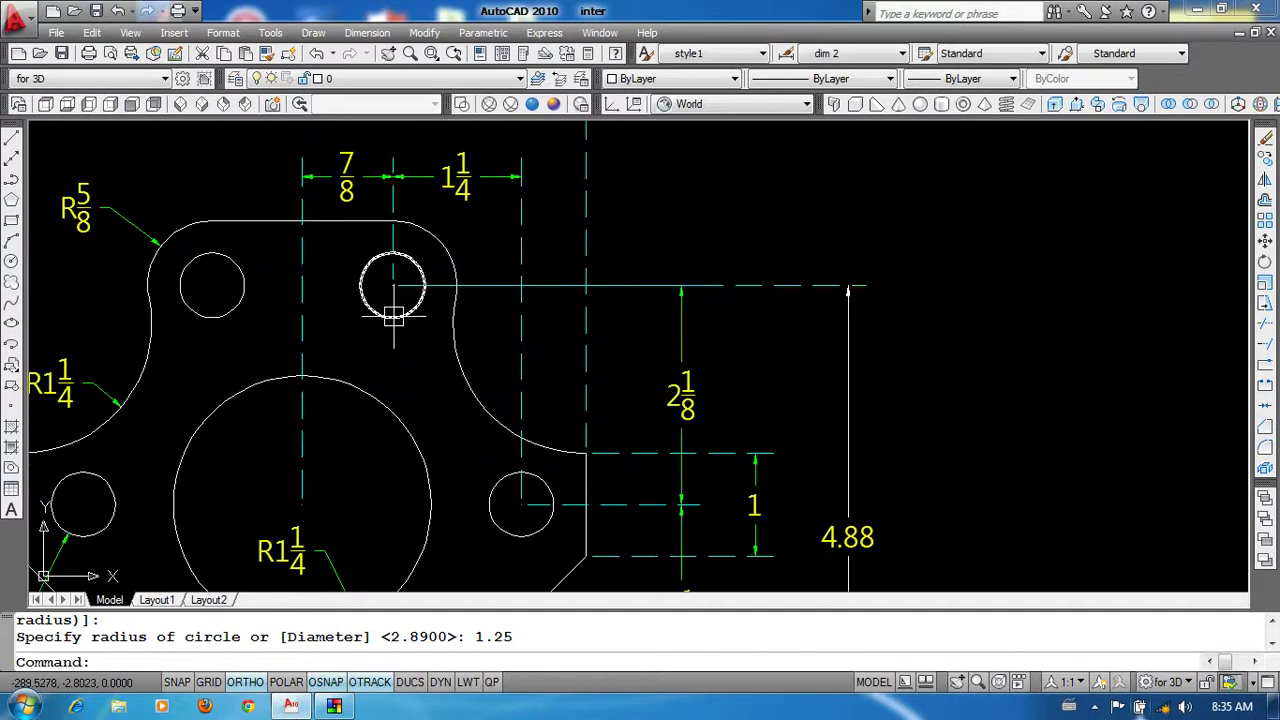
{"action": "middle_click_drag", "start_coordinate": [292, 543], "coordinate": [272, 517]}
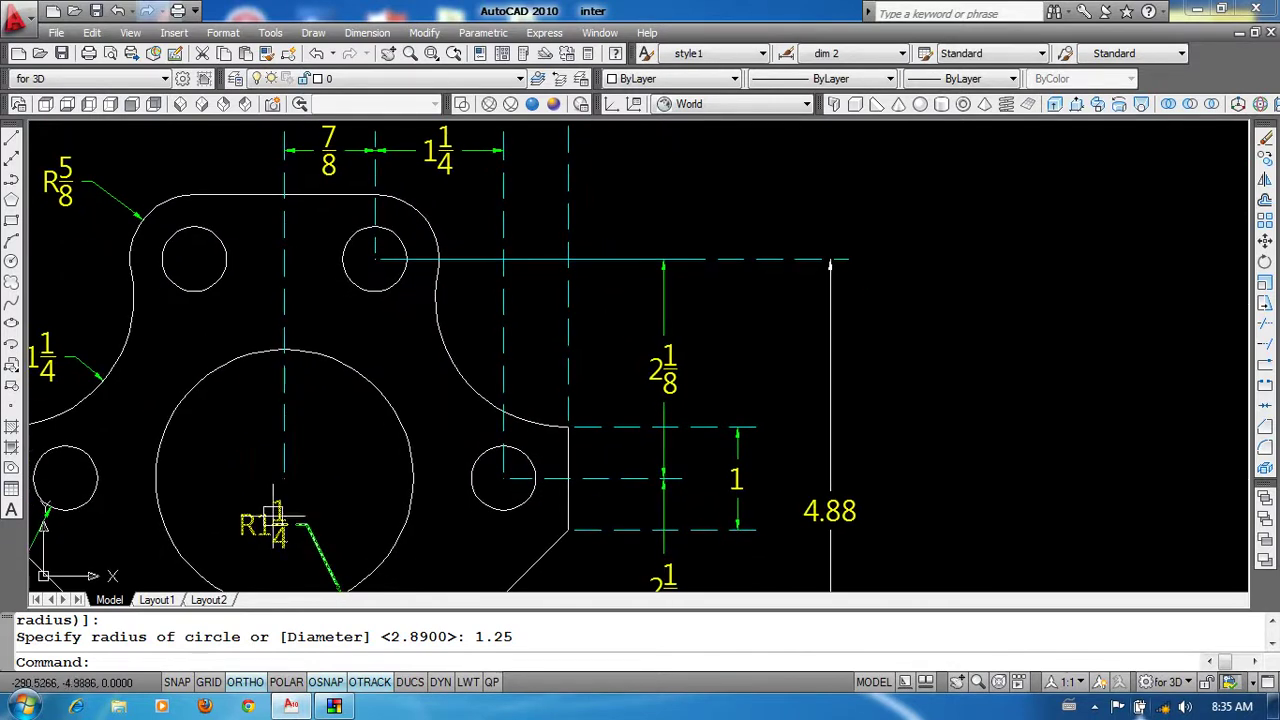
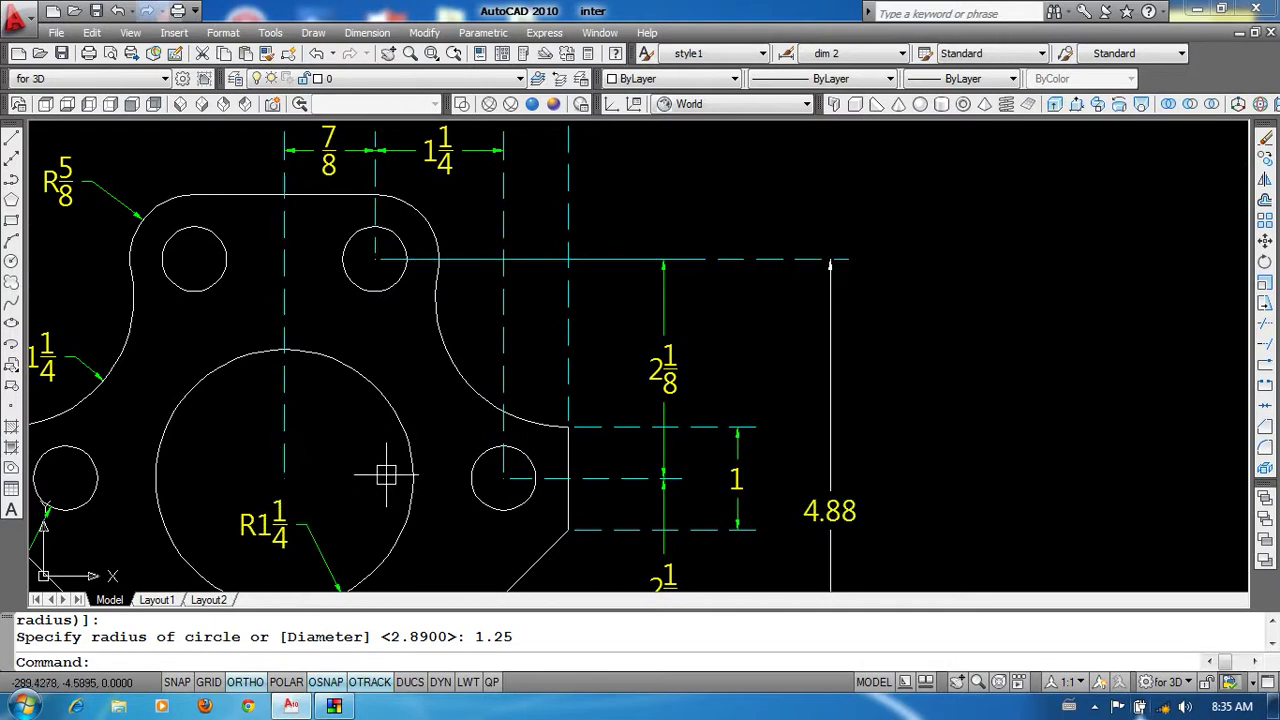
Step: Check the 2-1/8 dimension on the reference part
{"action": "left_click", "coordinate": [663, 371]}
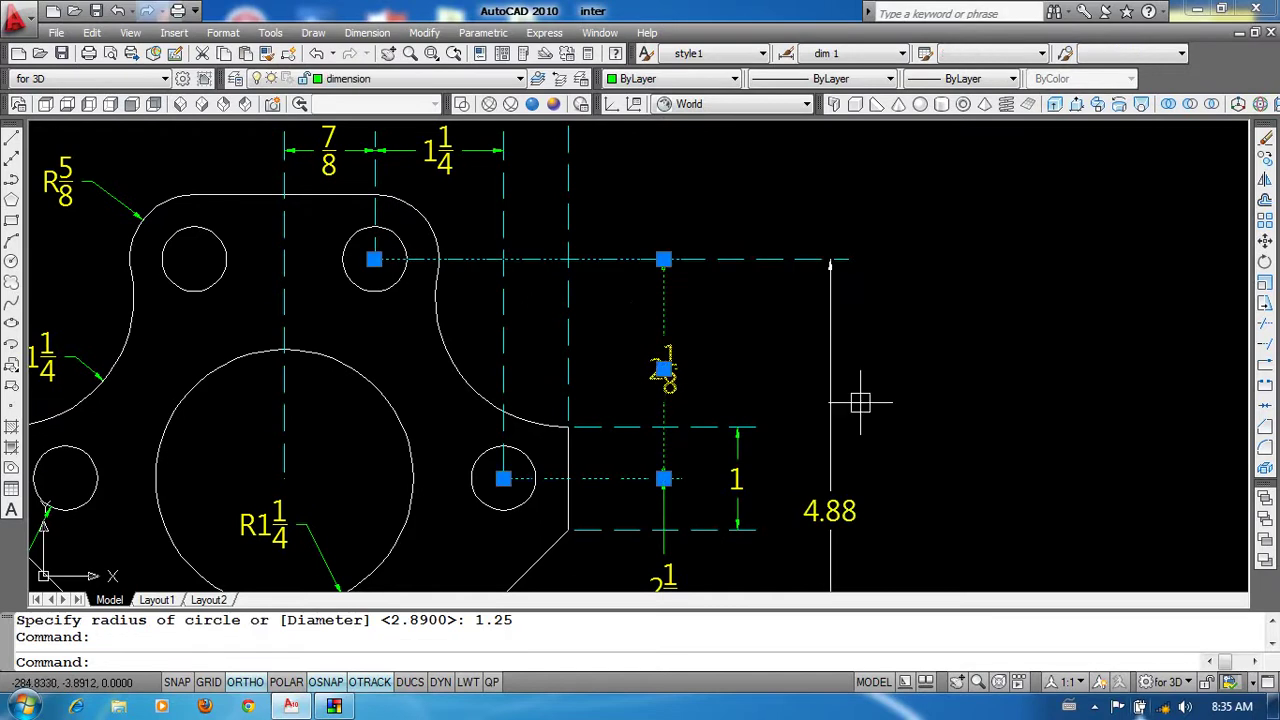
{"action": "key", "text": "Escape"}
{"action": "scroll", "coordinate": [700, 370], "scroll_direction": "down", "scroll_amount": 4}
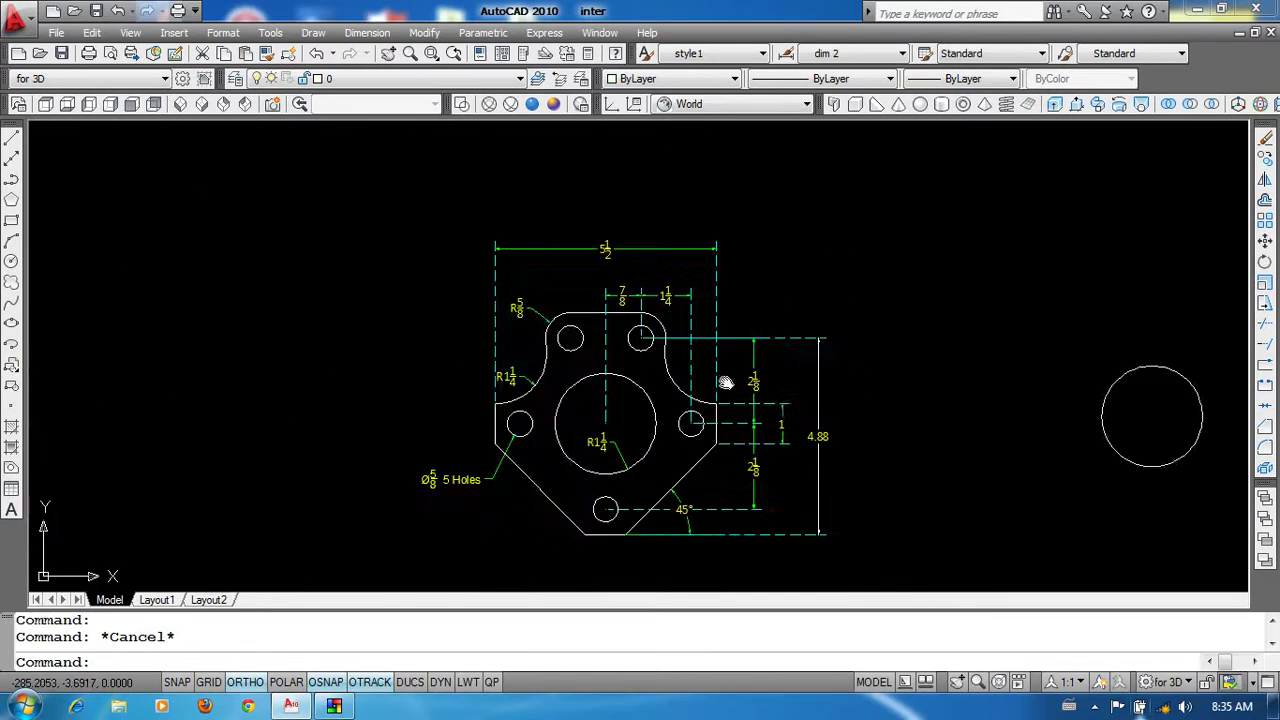
Step: Draw guide lines from the big circle's centre, 2-1/8 up then 7/8 right
{"action": "type", "text": "l"}
{"action": "key", "text": "Return"}
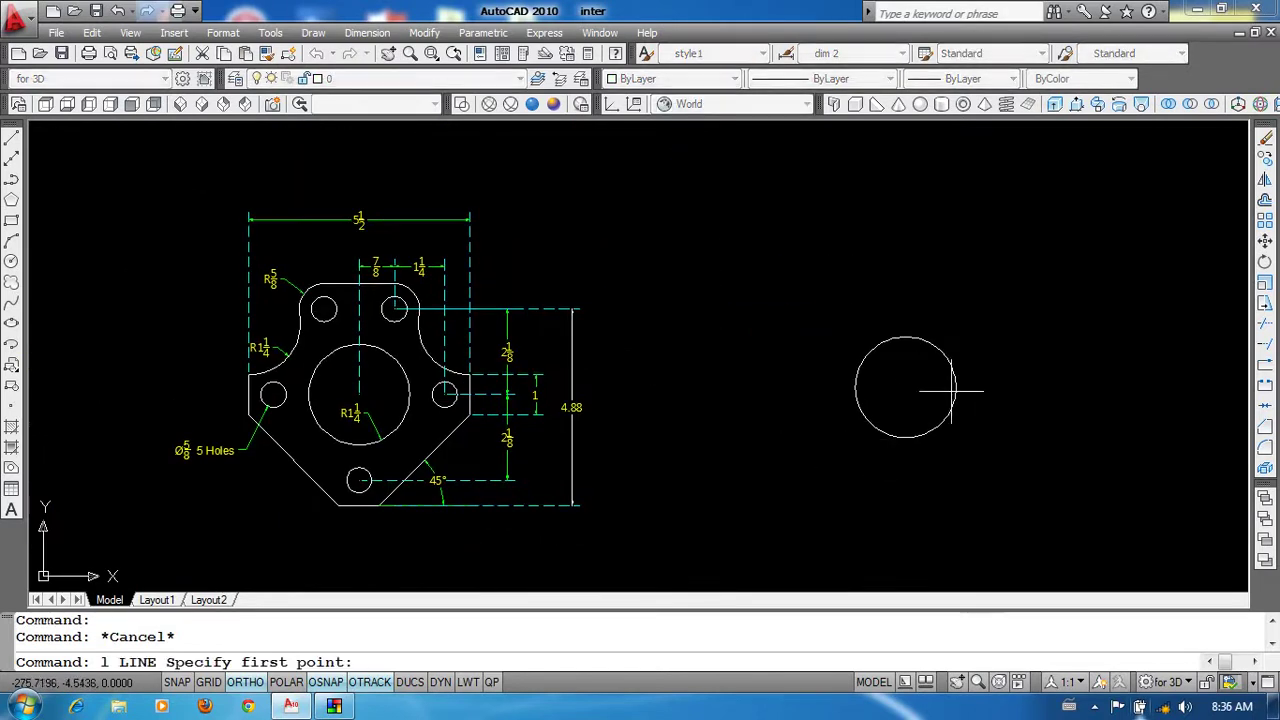
{"action": "left_click", "coordinate": [920, 403]}
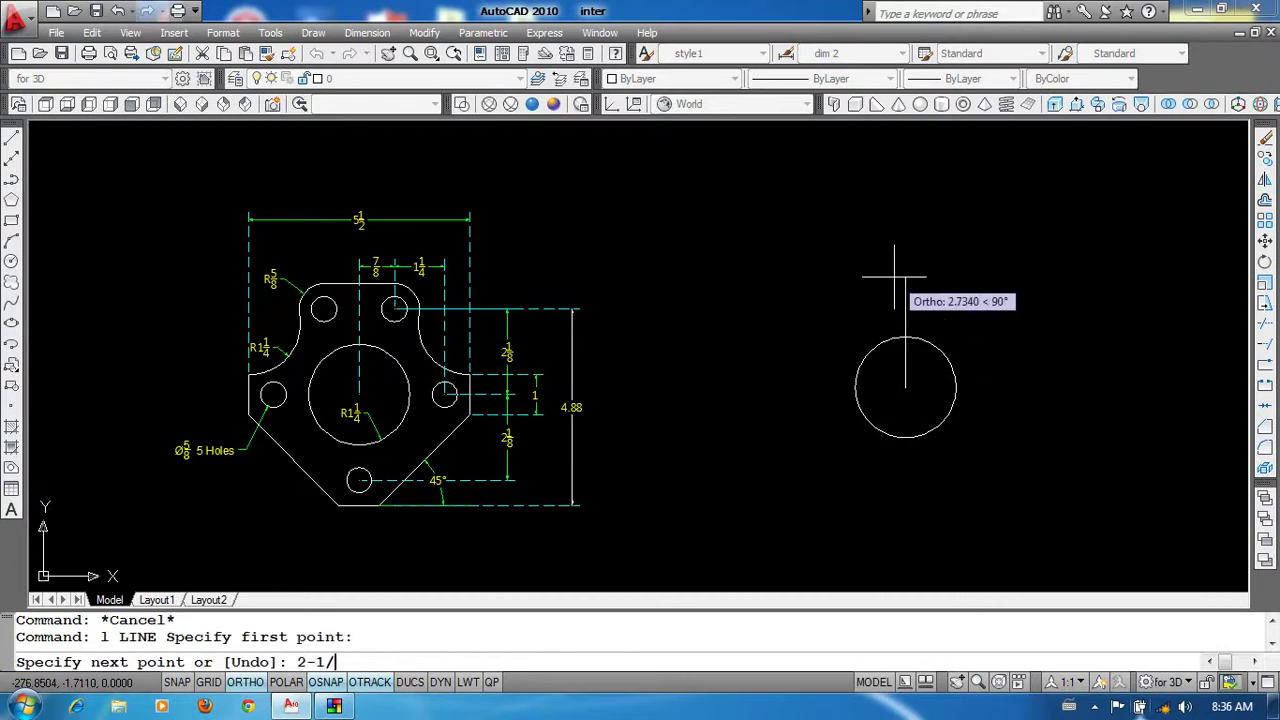
{"action": "type", "text": "8"}
{"action": "key", "text": "Return"}
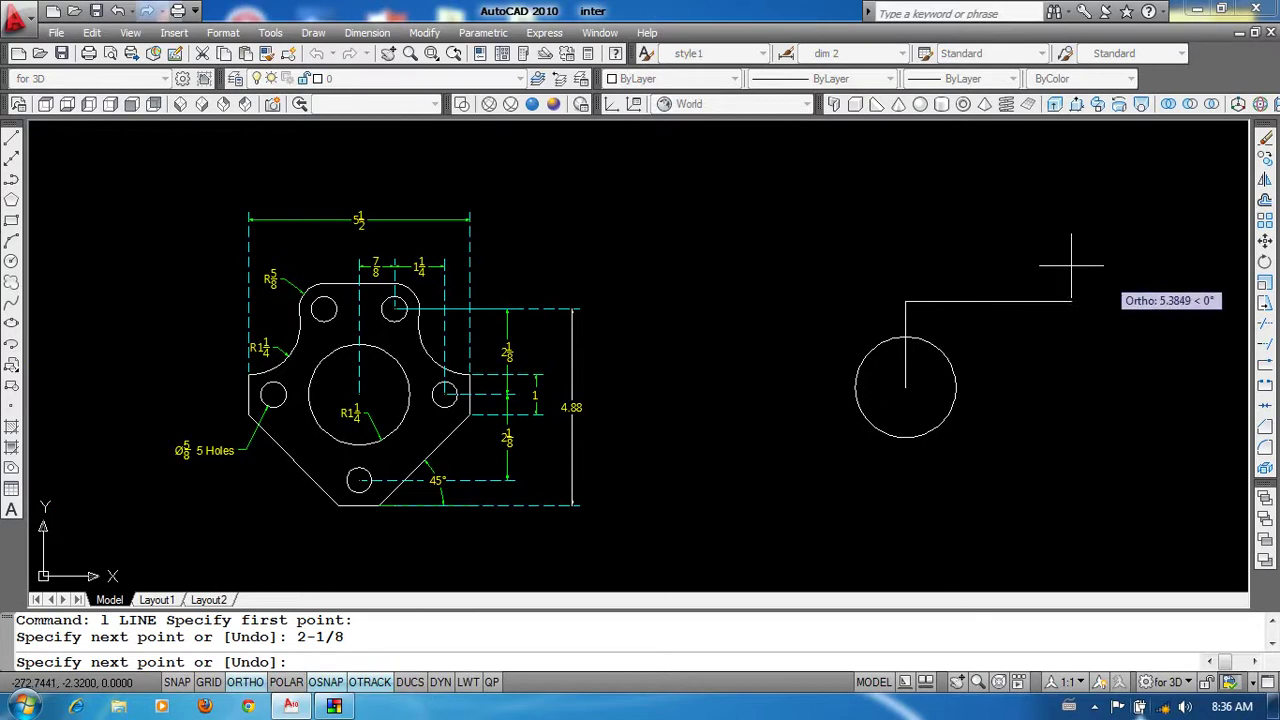
{"action": "scroll", "coordinate": [379, 279], "scroll_direction": "up", "scroll_amount": 2}
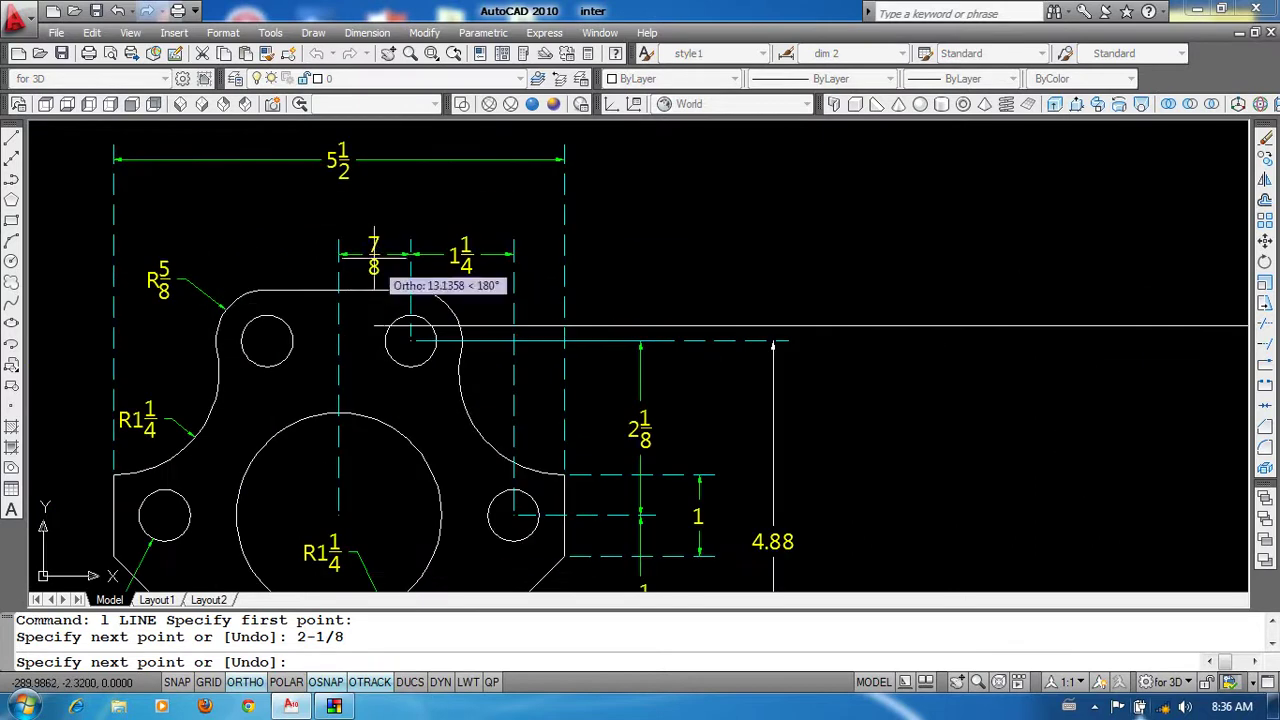
{"action": "scroll", "coordinate": [374, 325], "scroll_direction": "down", "scroll_amount": 3}
{"action": "type", "text": "7/8"}
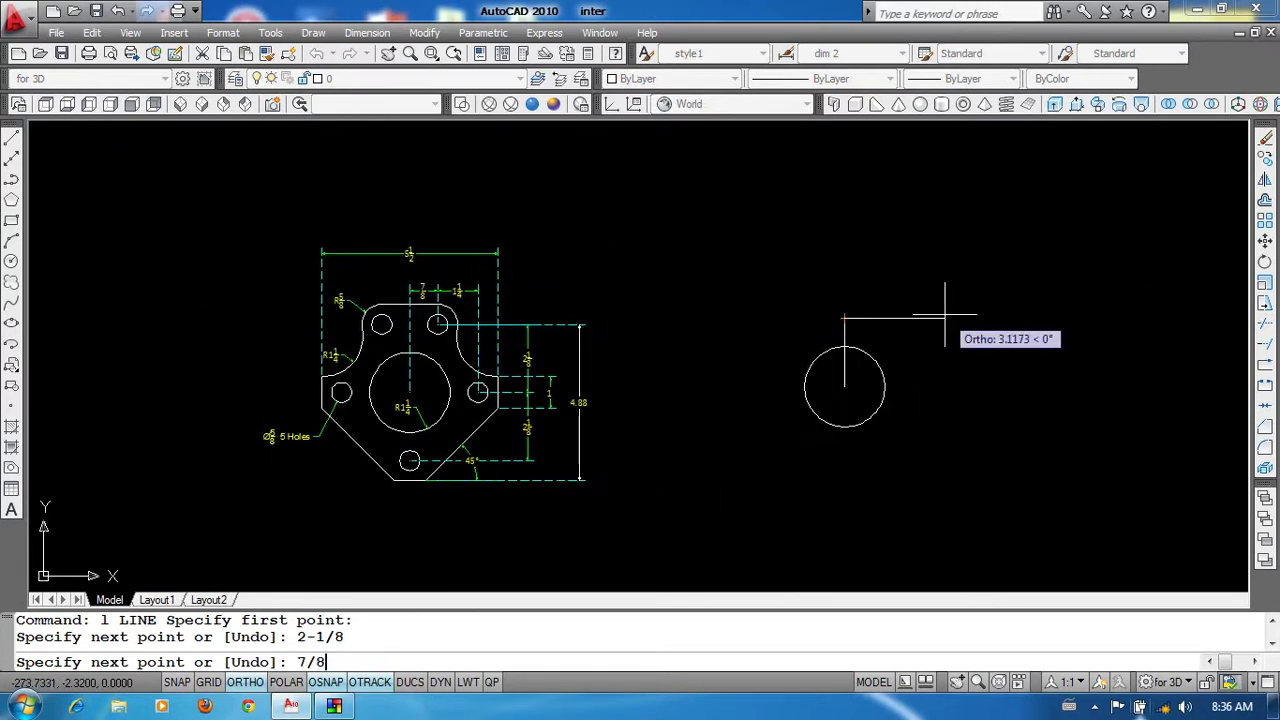
{"action": "key", "text": "Return"}
{"action": "key", "text": "Return"}
Step: Start a circle at the guide line's end, then cancel it
{"action": "middle_click_drag", "start_coordinate": [876, 330], "coordinate": [852, 325]}
{"action": "type", "text": "c"}
{"action": "key", "text": "Return"}
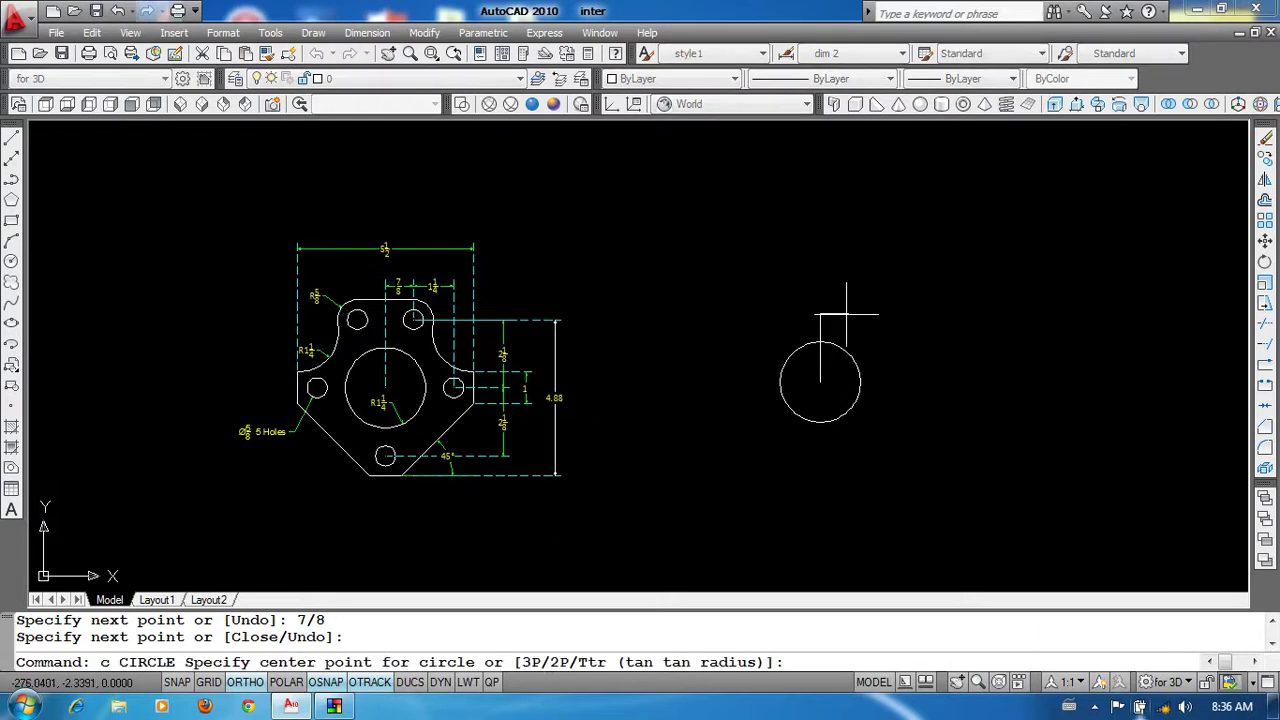
{"action": "left_click", "coordinate": [847, 313]}
{"action": "scroll", "coordinate": [855, 295], "scroll_direction": "up", "scroll_amount": 1}
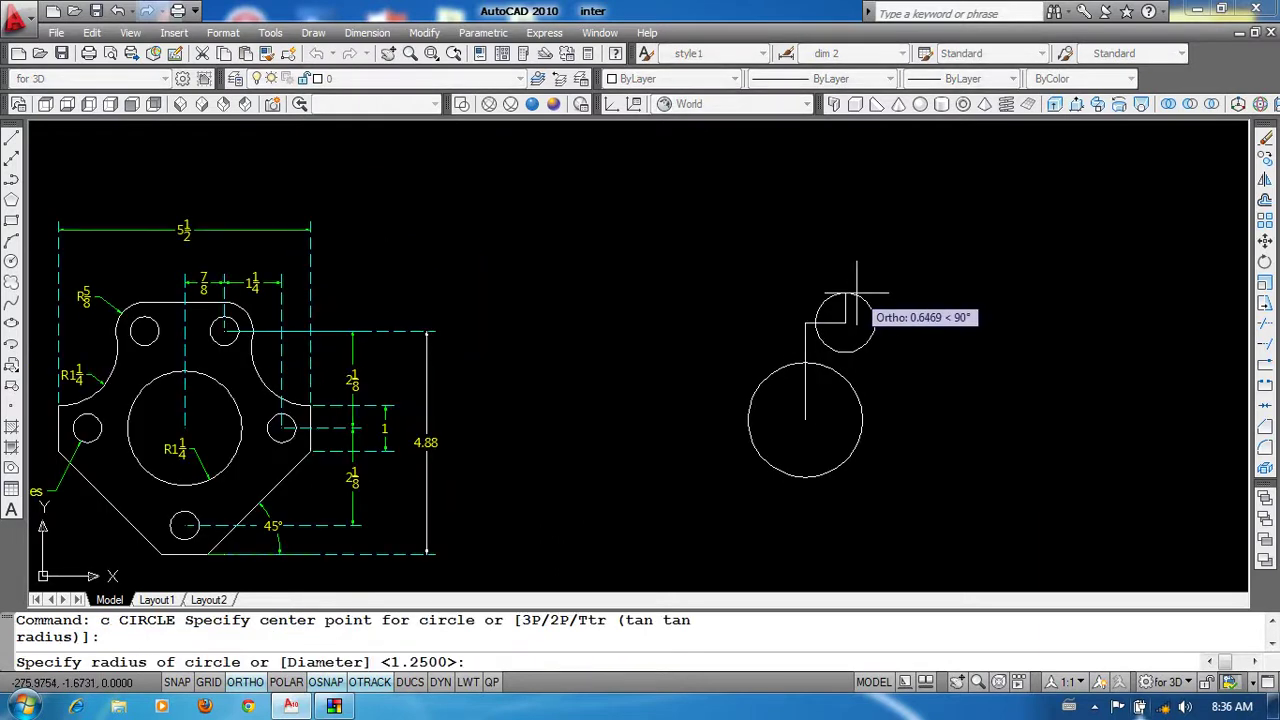
{"action": "key", "text": "Escape"}
Step: Compare the reference's upper-right hole, then return to the new guide lines
{"action": "middle_click_drag", "start_coordinate": [270, 376], "coordinate": [530, 338]}
{"action": "scroll", "coordinate": [485, 292], "scroll_direction": "up", "scroll_amount": 1}
{"action": "middle_click_drag", "start_coordinate": [486, 290], "coordinate": [517, 260]}
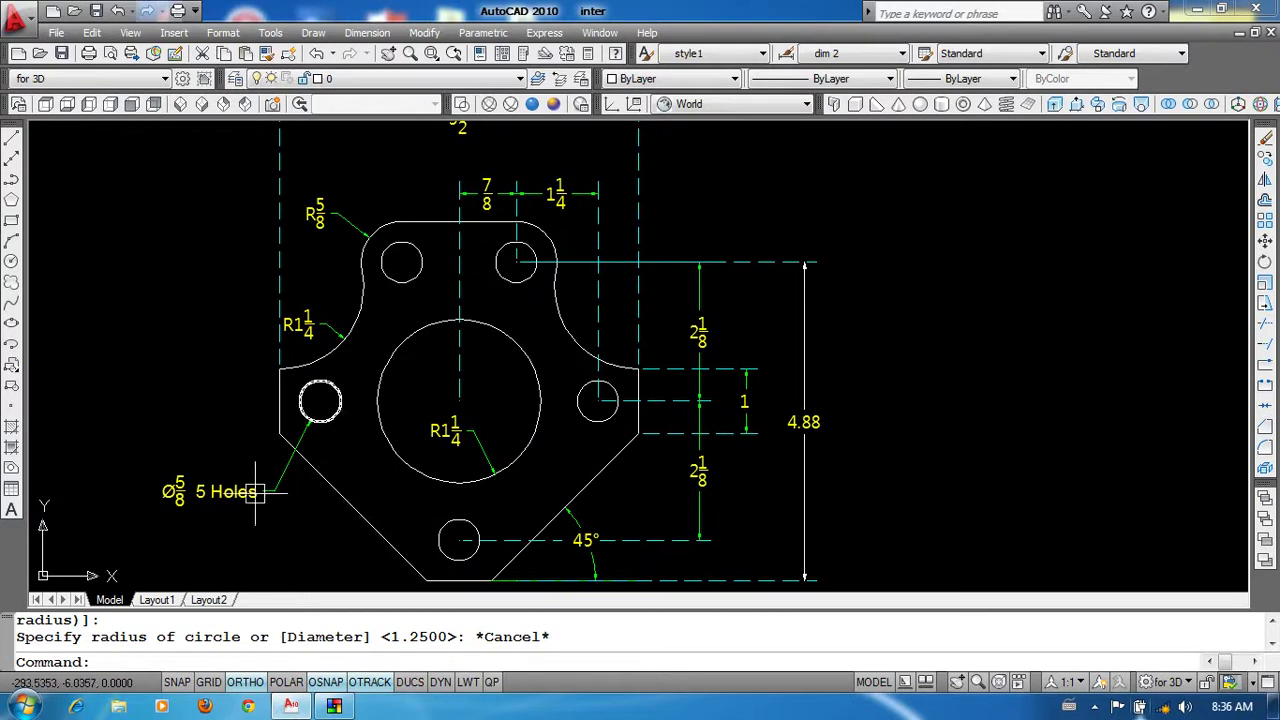
{"action": "scroll", "coordinate": [150, 510], "scroll_direction": "up", "scroll_amount": 1}
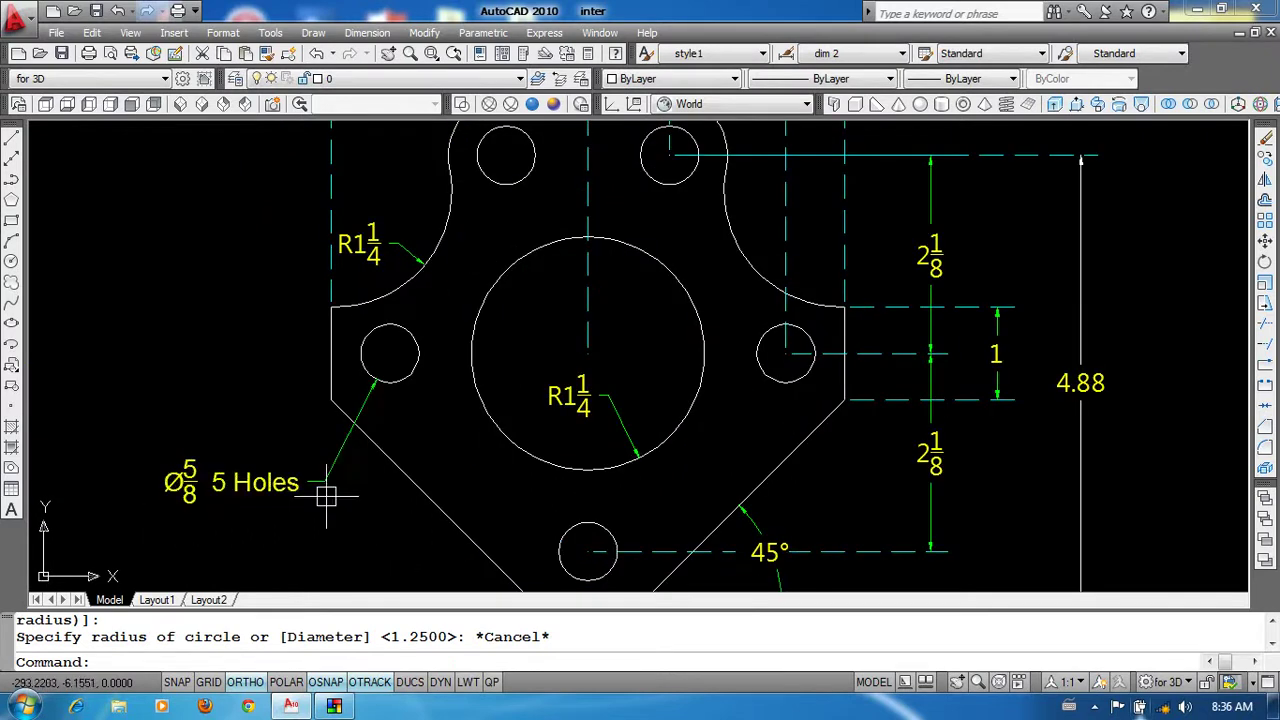
{"action": "scroll", "coordinate": [685, 350], "scroll_direction": "down", "scroll_amount": 1}
{"action": "middle_click_drag", "start_coordinate": [890, 360], "coordinate": [353, 393]}
Step: Draw a 5/8-diameter hole at the guide line's end
{"action": "type", "text": "c"}
{"action": "key", "text": "Return"}
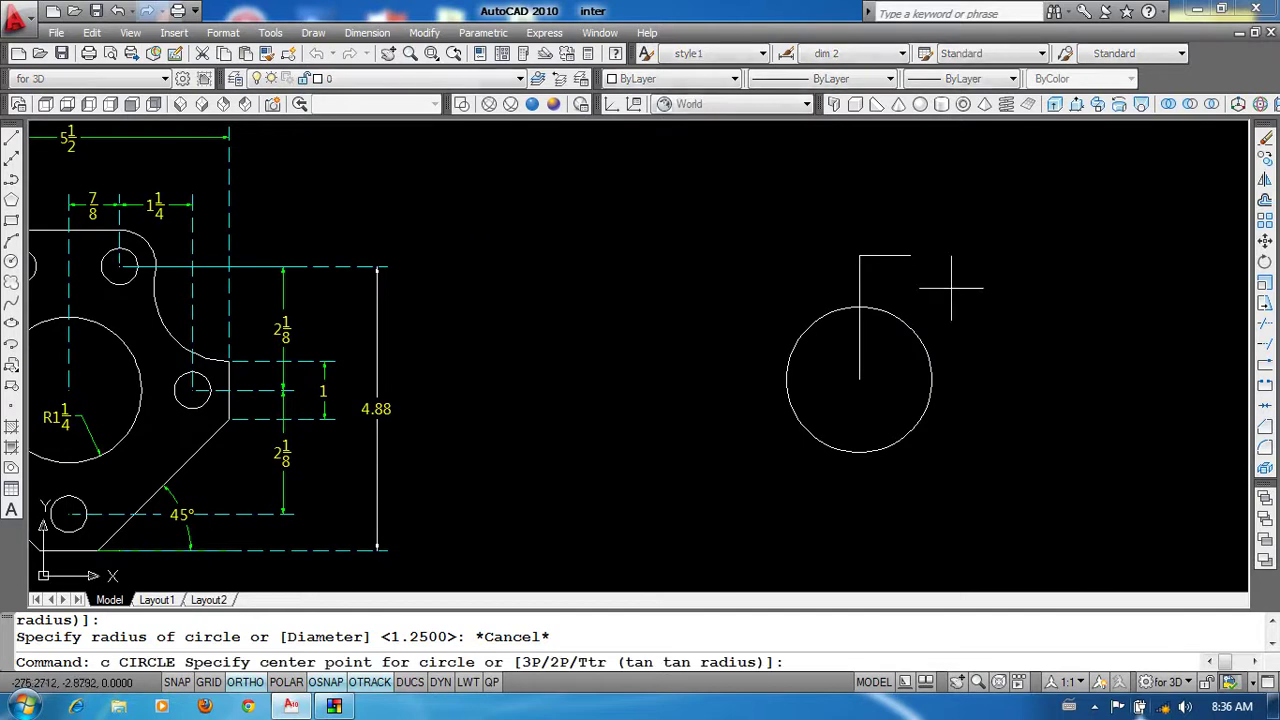
{"action": "left_click", "coordinate": [909, 256]}
{"action": "type", "text": "d"}
{"action": "key", "text": "Return"}
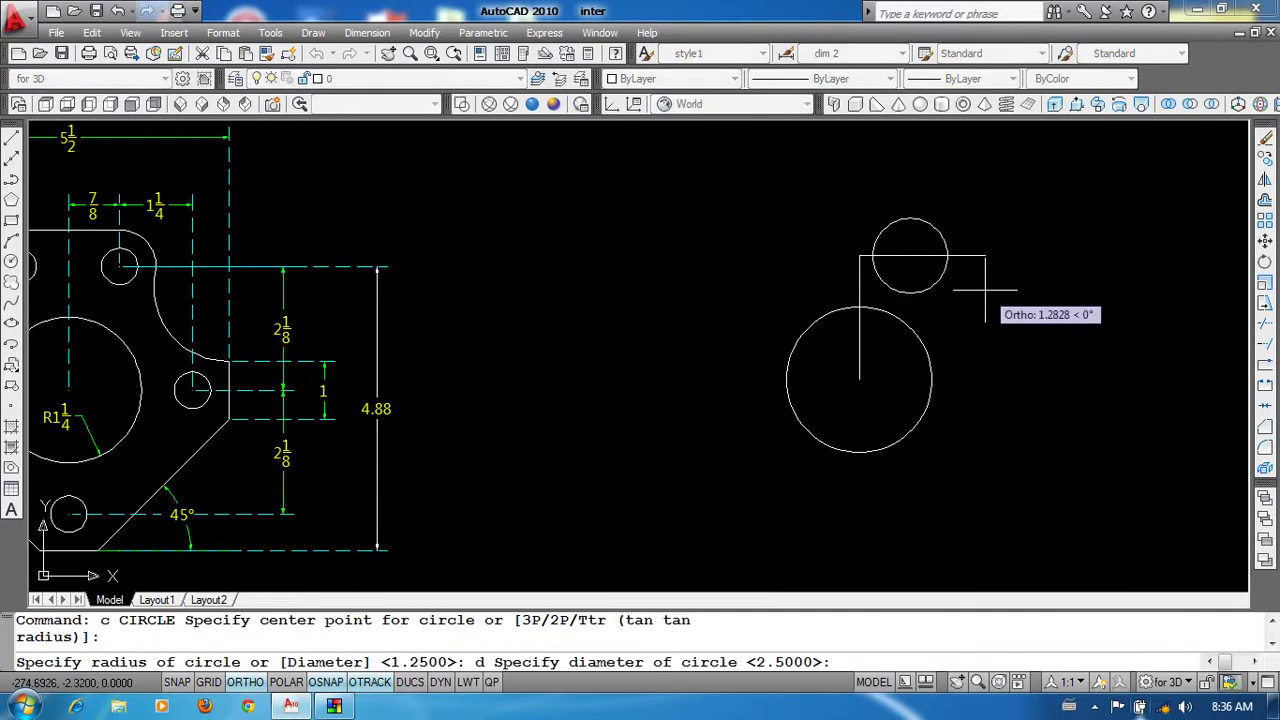
{"action": "type", "text": "5/8"}
{"action": "key", "text": "Return"}
Step: Erase the two guide lines with a crossing selection
{"action": "scroll", "coordinate": [905, 250], "scroll_direction": "up", "scroll_amount": 2}
{"action": "left_click", "coordinate": [859, 224]}
{"action": "left_click", "coordinate": [820, 283]}
{"action": "type", "text": "e"}
{"action": "key", "text": "Return"}
{"action": "scroll", "coordinate": [1071, 408], "scroll_direction": "down", "scroll_amount": 2}
{"action": "scroll", "coordinate": [760, 390], "scroll_direction": "down", "scroll_amount": 2}
{"action": "scroll", "coordinate": [630, 336], "scroll_direction": "up", "scroll_amount": 1}
{"action": "scroll", "coordinate": [540, 310], "scroll_direction": "up", "scroll_amount": 1}
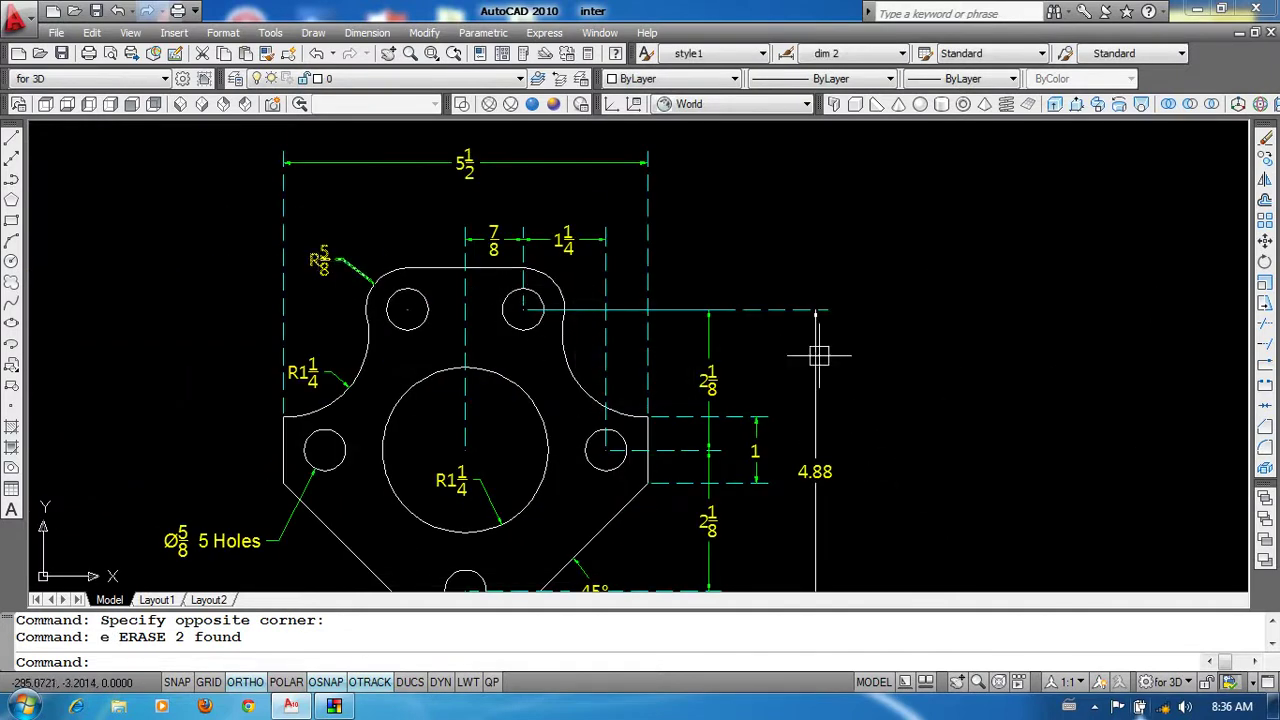
Step: Add a concentric circle of radius 5/8 around the small hole
{"action": "middle_click_drag", "start_coordinate": [819, 355], "coordinate": [351, 357]}
{"action": "type", "text": "c"}
{"action": "key", "text": "Return"}
{"action": "left_click", "coordinate": [933, 294]}
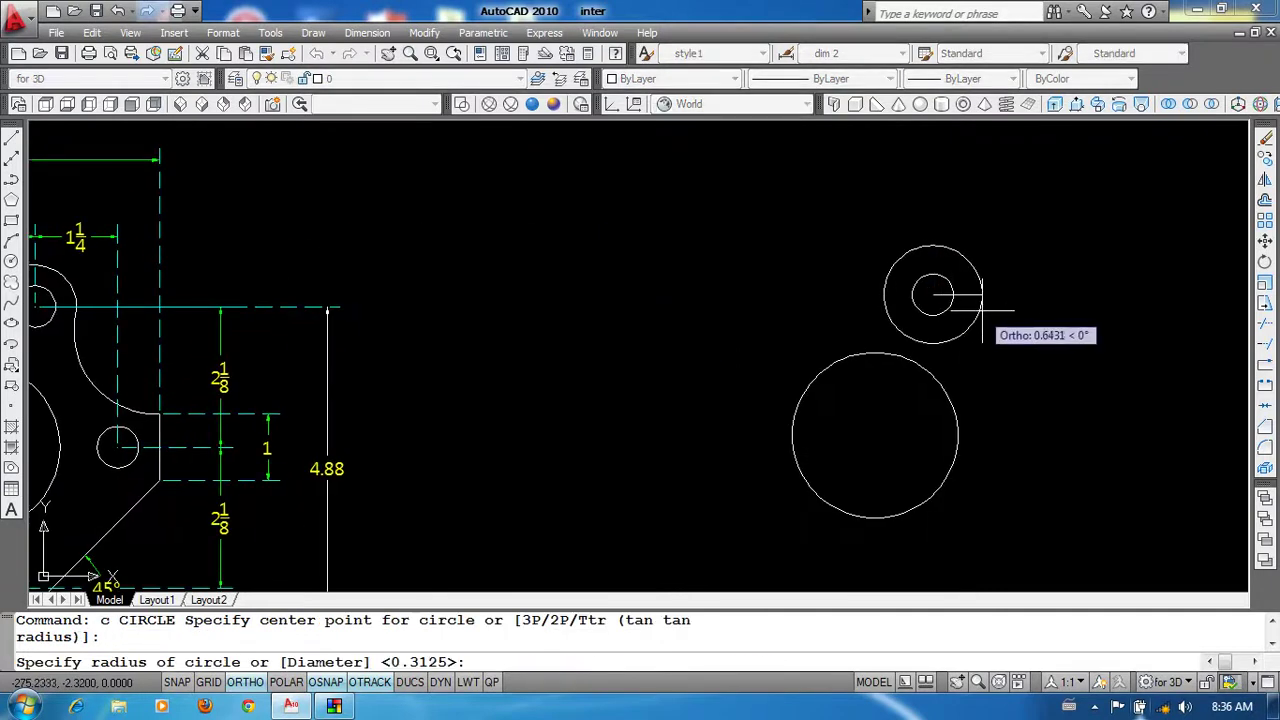
{"action": "type", "text": "5/8"}
{"action": "key", "text": "Return"}
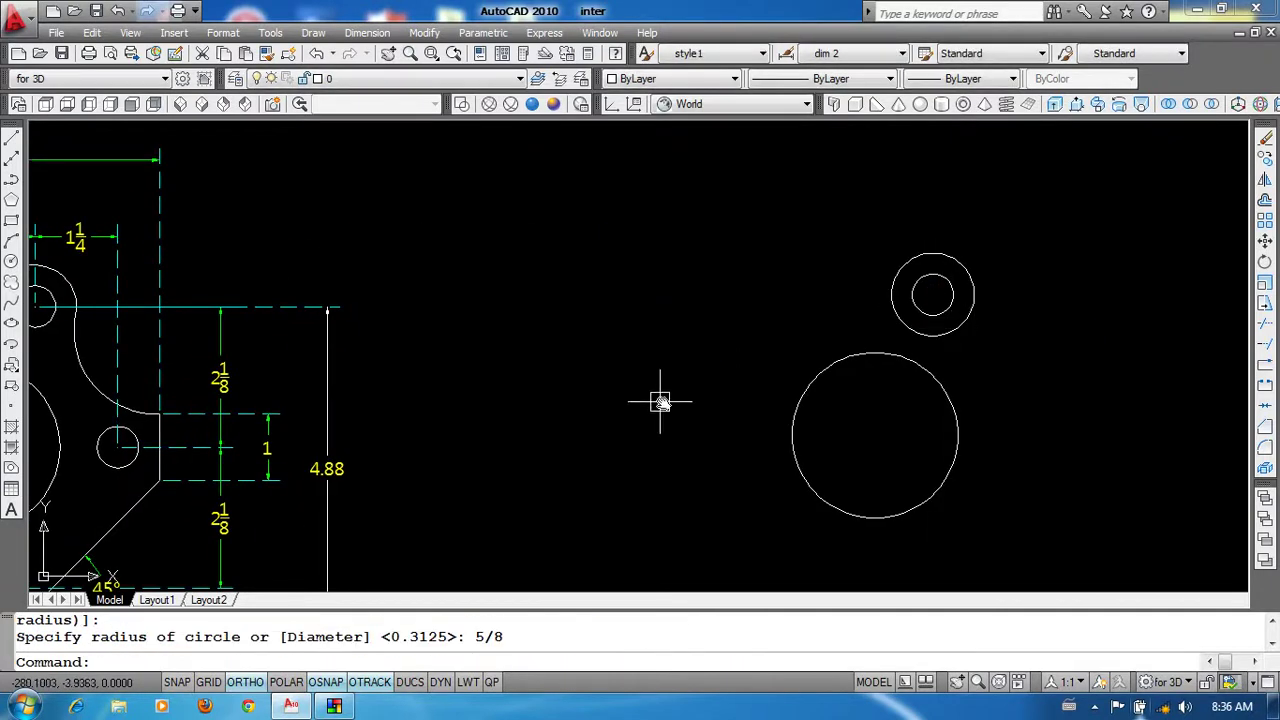
Step: Review the reference part's right-hand hole and 5 1/2 overall dimension
{"action": "middle_click_drag", "start_coordinate": [660, 402], "coordinate": [823, 346]}
{"action": "middle_click_drag", "start_coordinate": [451, 412], "coordinate": [478, 356]}
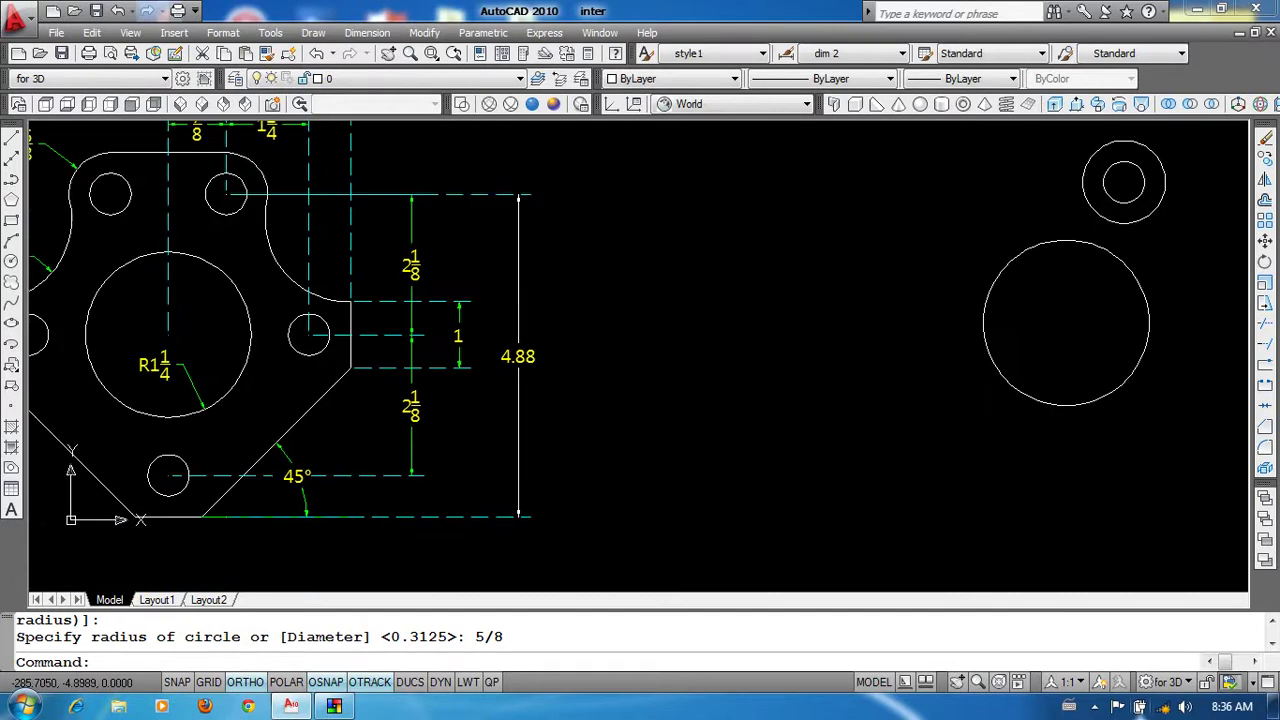
{"action": "scroll", "coordinate": [312, 350], "scroll_direction": "up", "scroll_amount": 2}
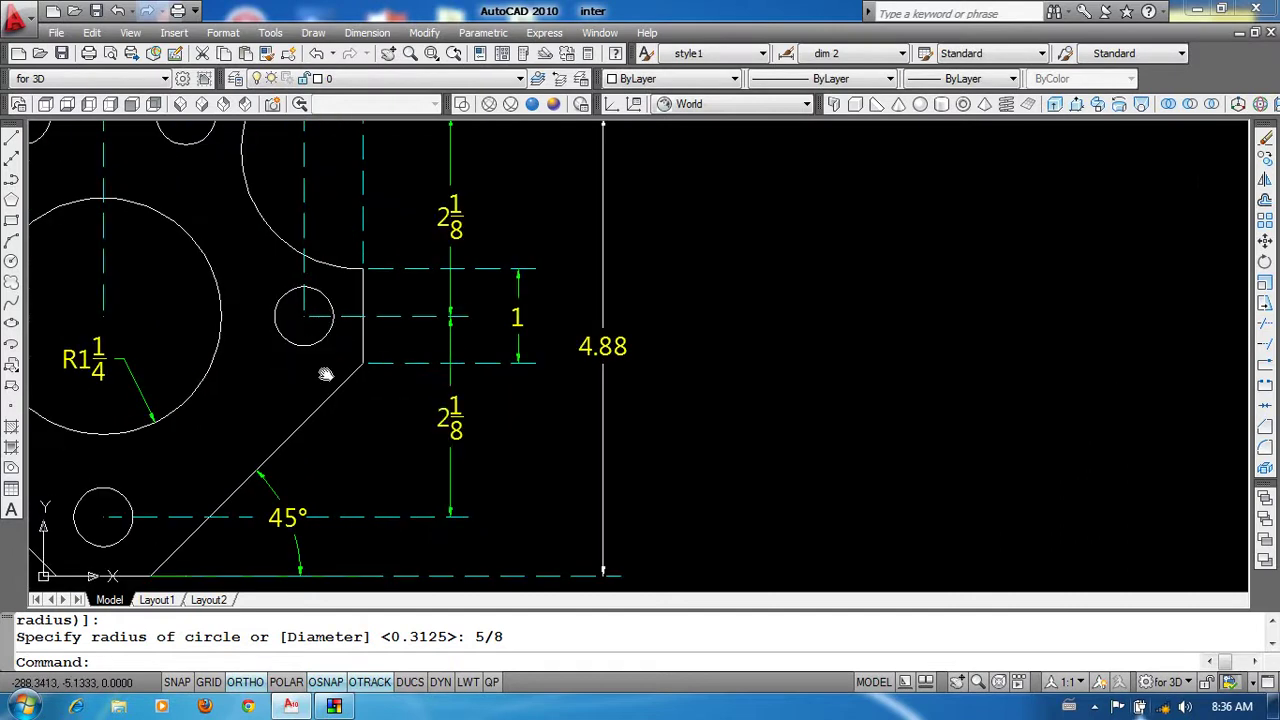
{"action": "middle_click_drag", "start_coordinate": [189, 351], "coordinate": [248, 420]}
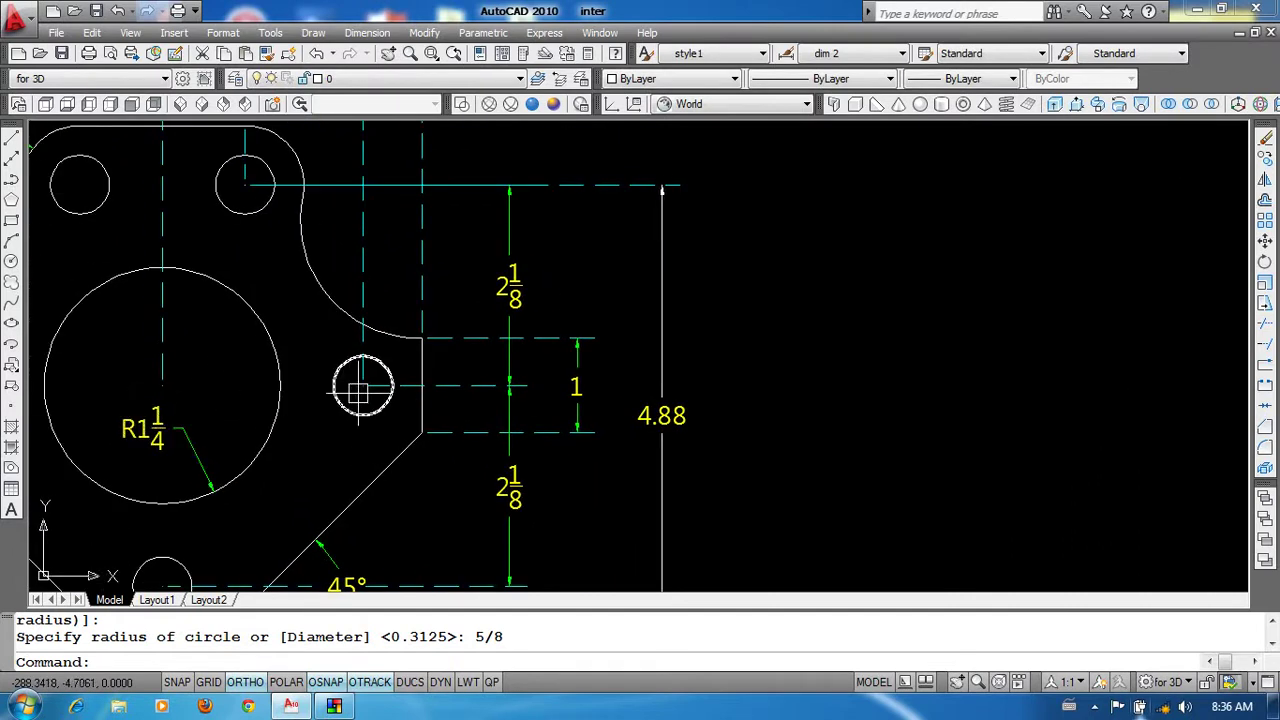
{"action": "middle_click_drag", "start_coordinate": [371, 395], "coordinate": [435, 460]}
{"action": "scroll", "coordinate": [434, 460], "scroll_direction": "down", "scroll_amount": 2}
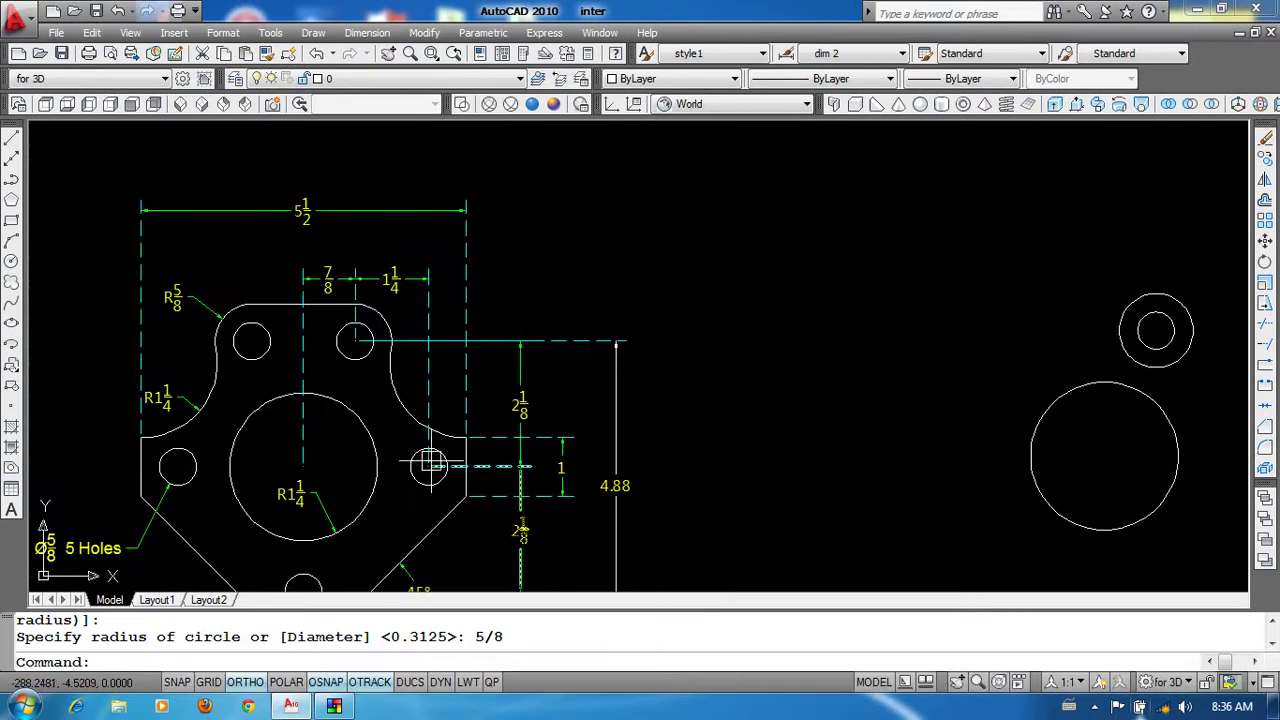
{"action": "scroll", "coordinate": [428, 465], "scroll_direction": "up", "scroll_amount": 2}
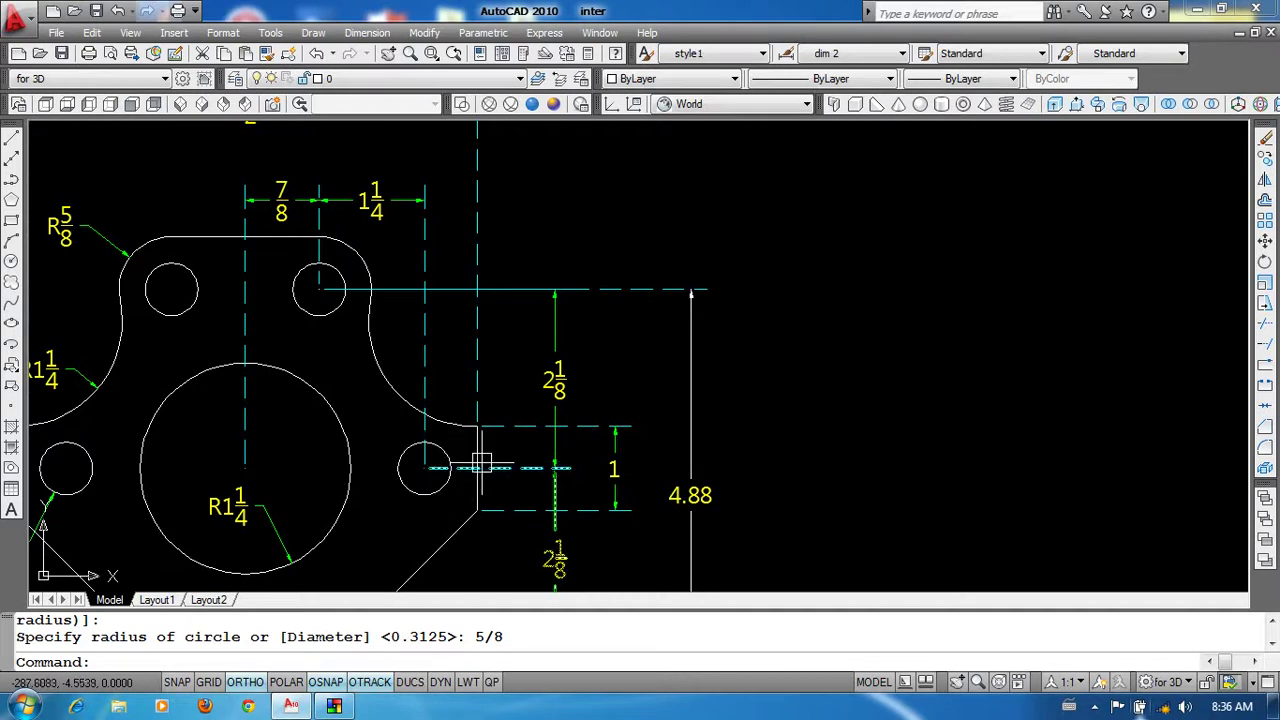
{"action": "middle_click_drag", "start_coordinate": [424, 448], "coordinate": [442, 476]}
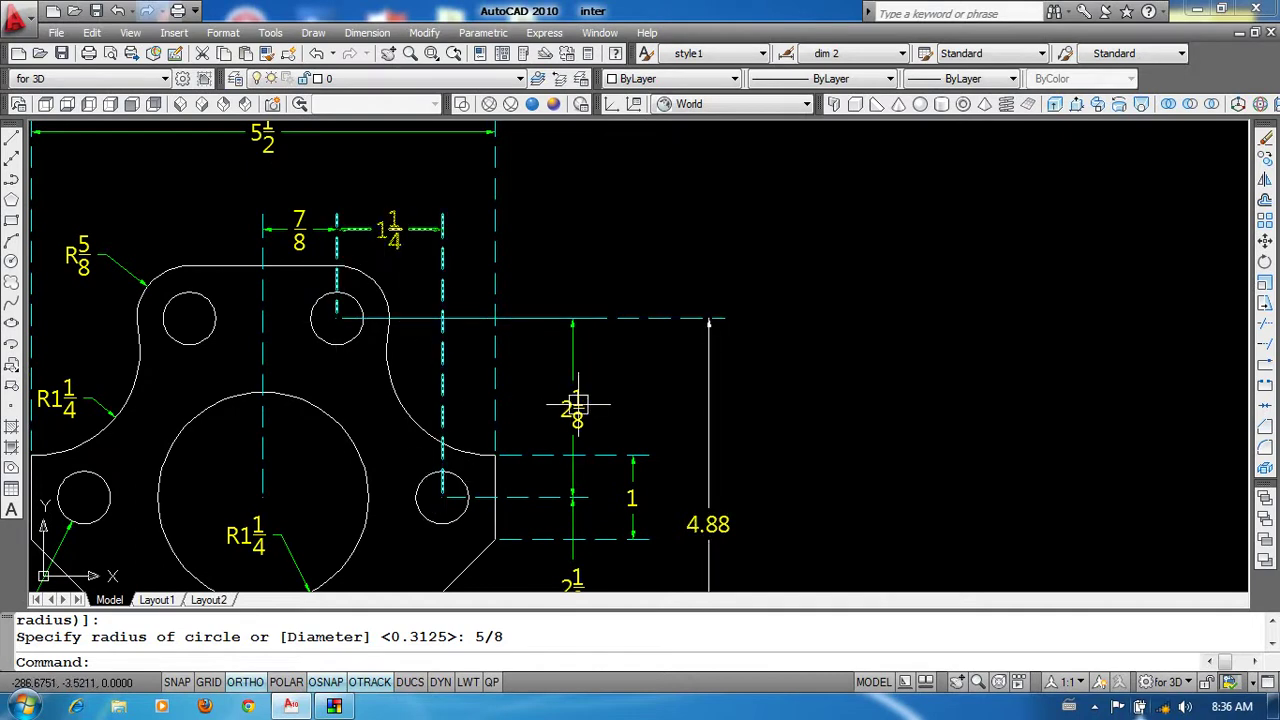
{"action": "scroll", "coordinate": [574, 403], "scroll_direction": "down", "scroll_amount": 4}
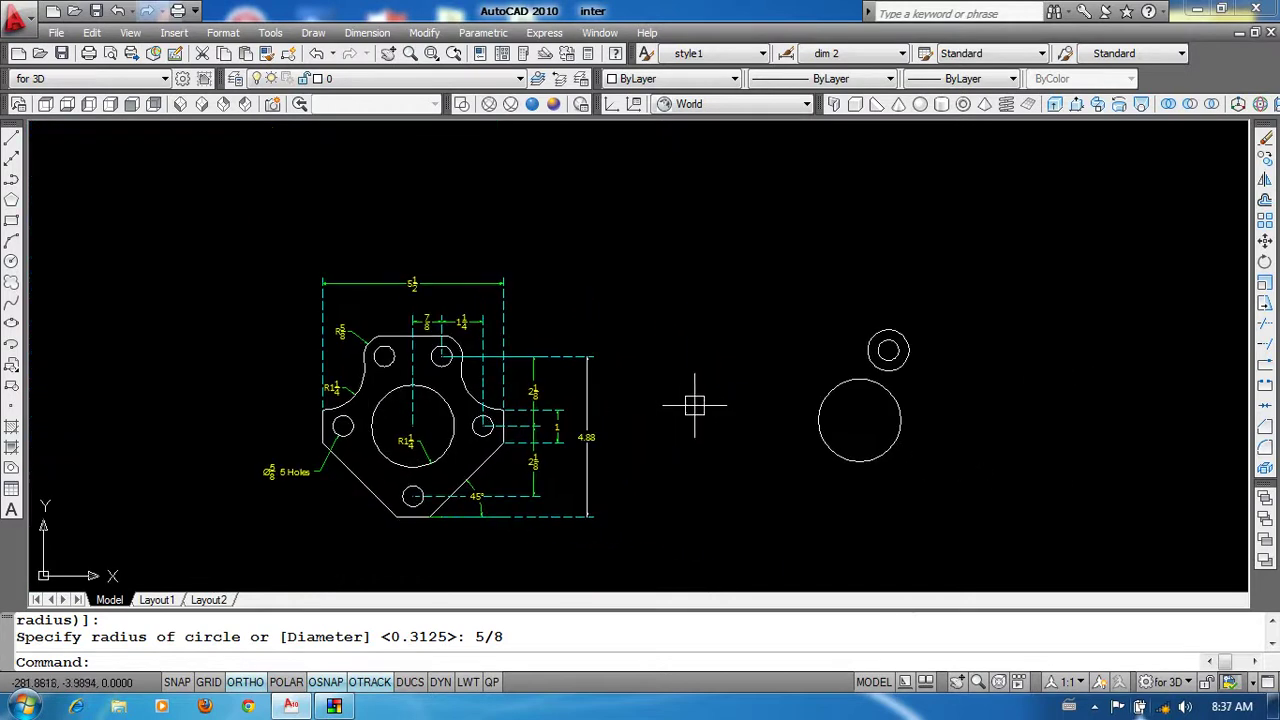
Step: Draw guide lines from the small hole's centre, 1.25 across then 2-1/8 down
{"action": "type", "text": "l"}
{"action": "key", "text": "Return"}
{"action": "left_click", "coordinate": [888, 350]}
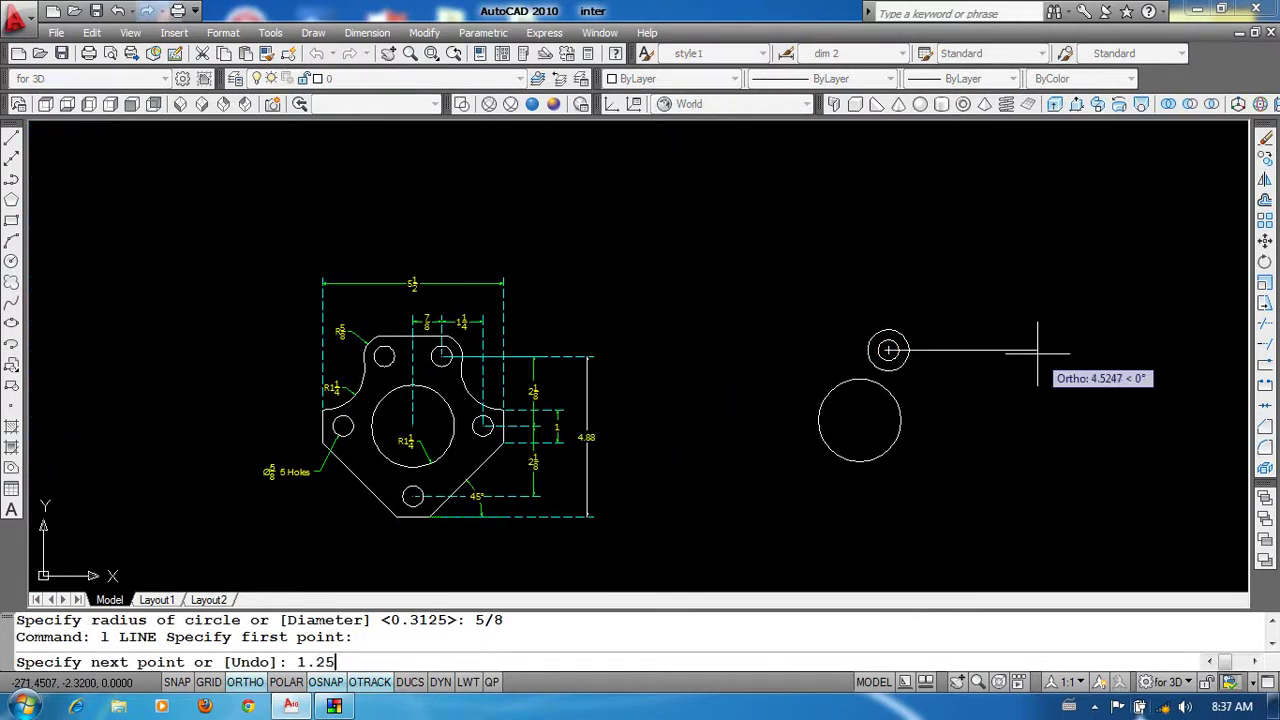
{"action": "key", "text": "Return"}
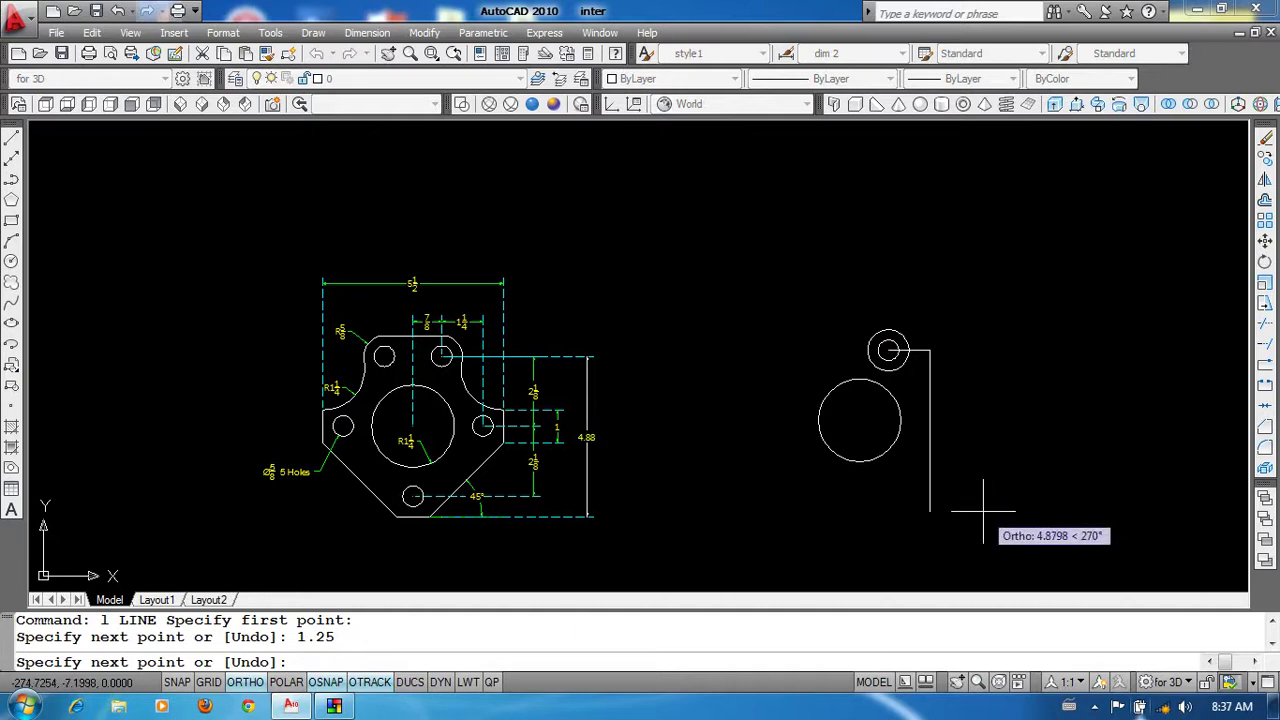
{"action": "type", "text": "2-1/8"}
{"action": "key", "text": "Return"}
Step: Copy the small hole to the guide line's lower end
{"action": "key", "text": "Return"}
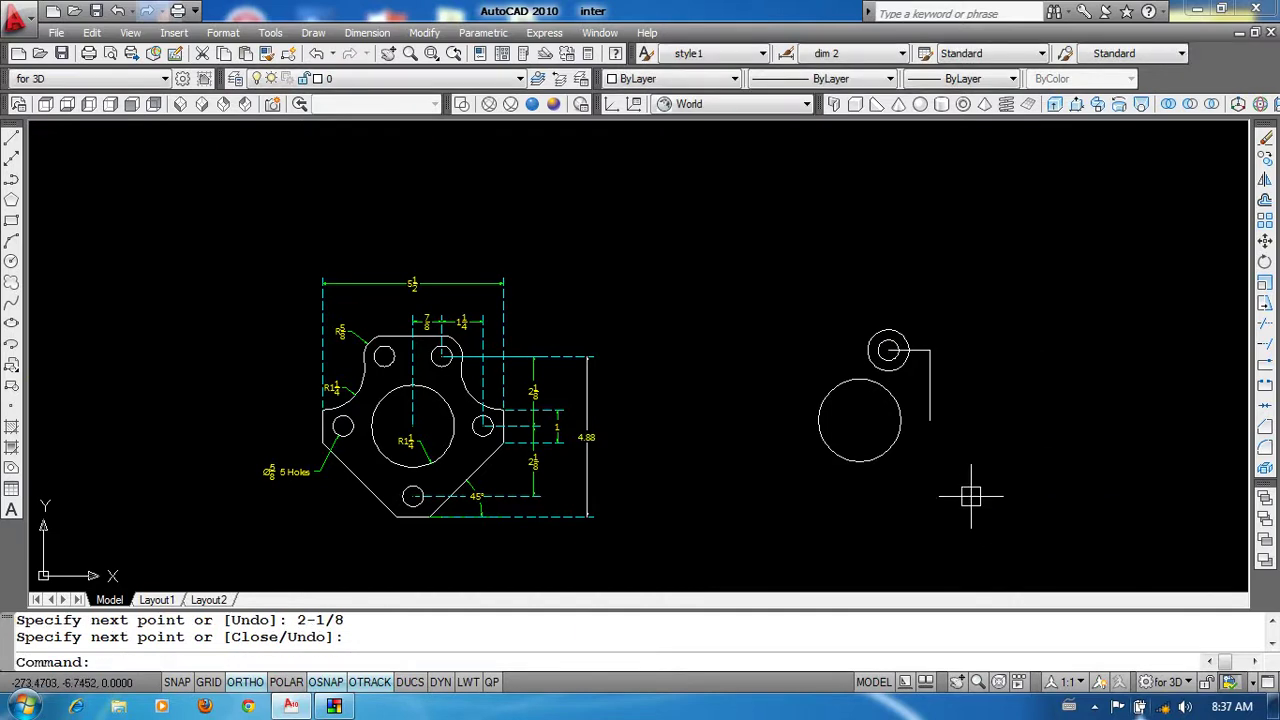
{"action": "type", "text": "o"}
{"action": "key", "text": "Return"}
{"action": "scroll", "coordinate": [888, 348], "scroll_direction": "up", "scroll_amount": 3}
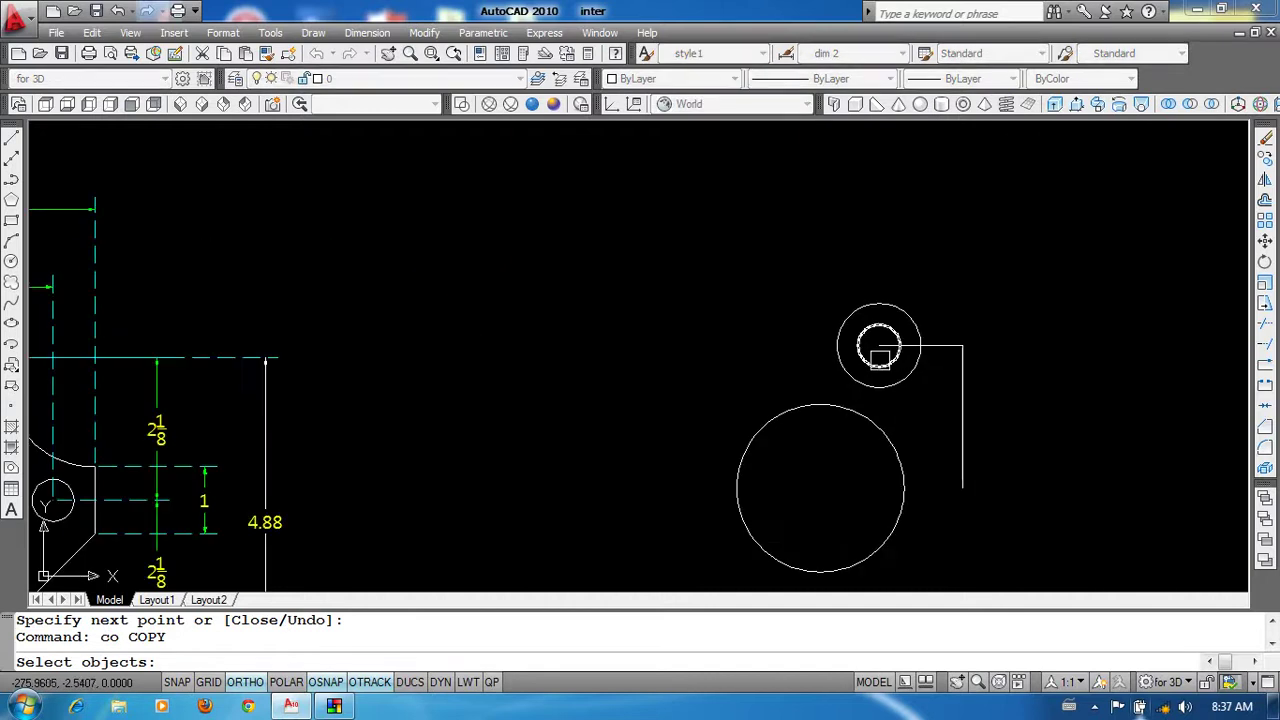
{"action": "left_click", "coordinate": [891, 363]}
{"action": "key", "text": "Return"}
{"action": "left_click", "coordinate": [879, 346]}
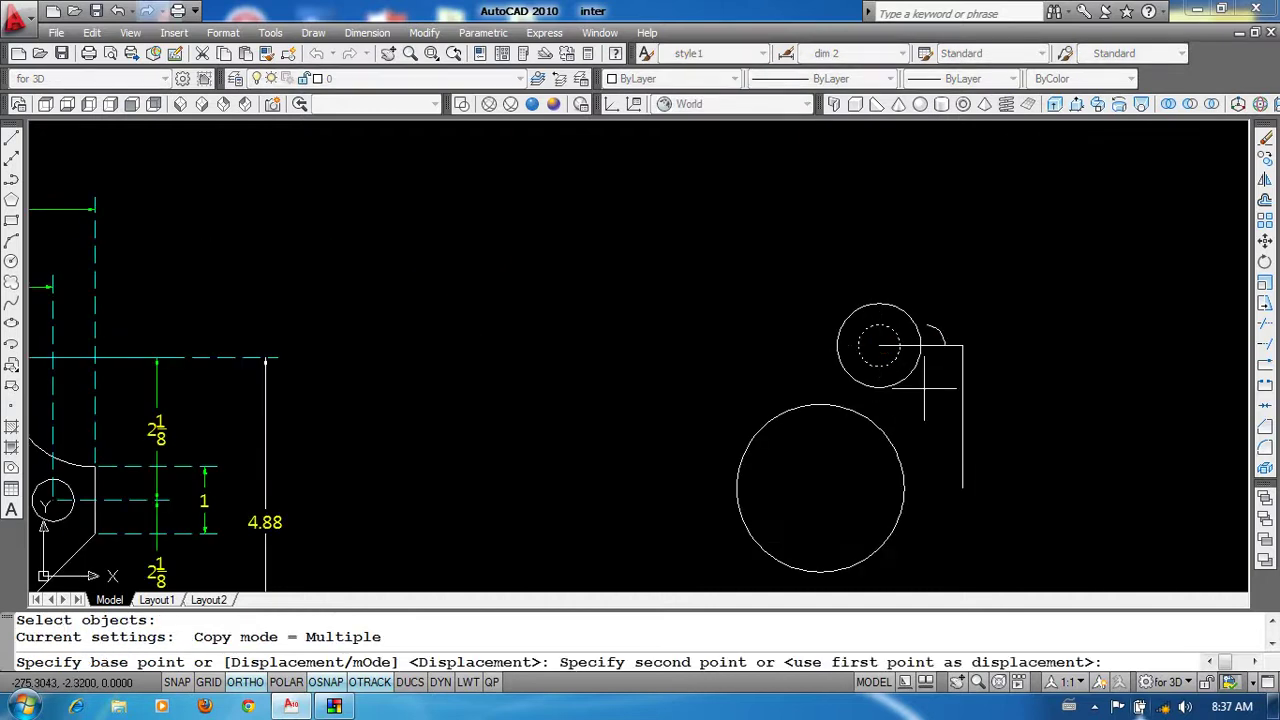
{"action": "middle_click_drag", "start_coordinate": [857, 345], "coordinate": [811, 264]}
{"action": "left_click", "coordinate": [917, 409]}
Step: Erase the guide lines with a crossing window
{"action": "key", "text": "Return"}
{"action": "left_click", "coordinate": [965, 303]}
{"action": "left_click", "coordinate": [901, 241]}
{"action": "type", "text": "e"}
{"action": "key", "text": "Return"}
{"action": "scroll", "coordinate": [866, 457], "scroll_direction": "down", "scroll_amount": 3}
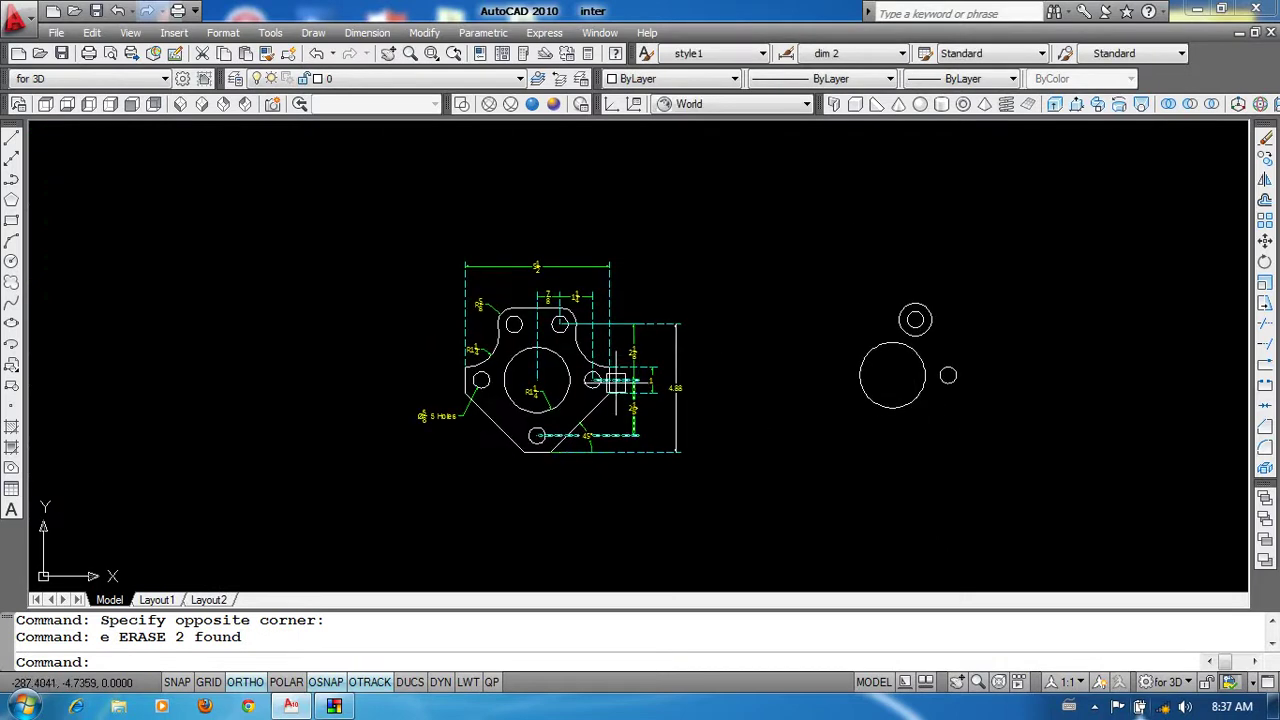
{"action": "scroll", "coordinate": [617, 385], "scroll_direction": "up", "scroll_amount": 3}
Step: Check the reference flange's upper 2 1/8 dimension
{"action": "middle_click_drag", "start_coordinate": [854, 397], "coordinate": [713, 397]}
{"action": "scroll", "coordinate": [493, 385], "scroll_direction": "up", "scroll_amount": 3}
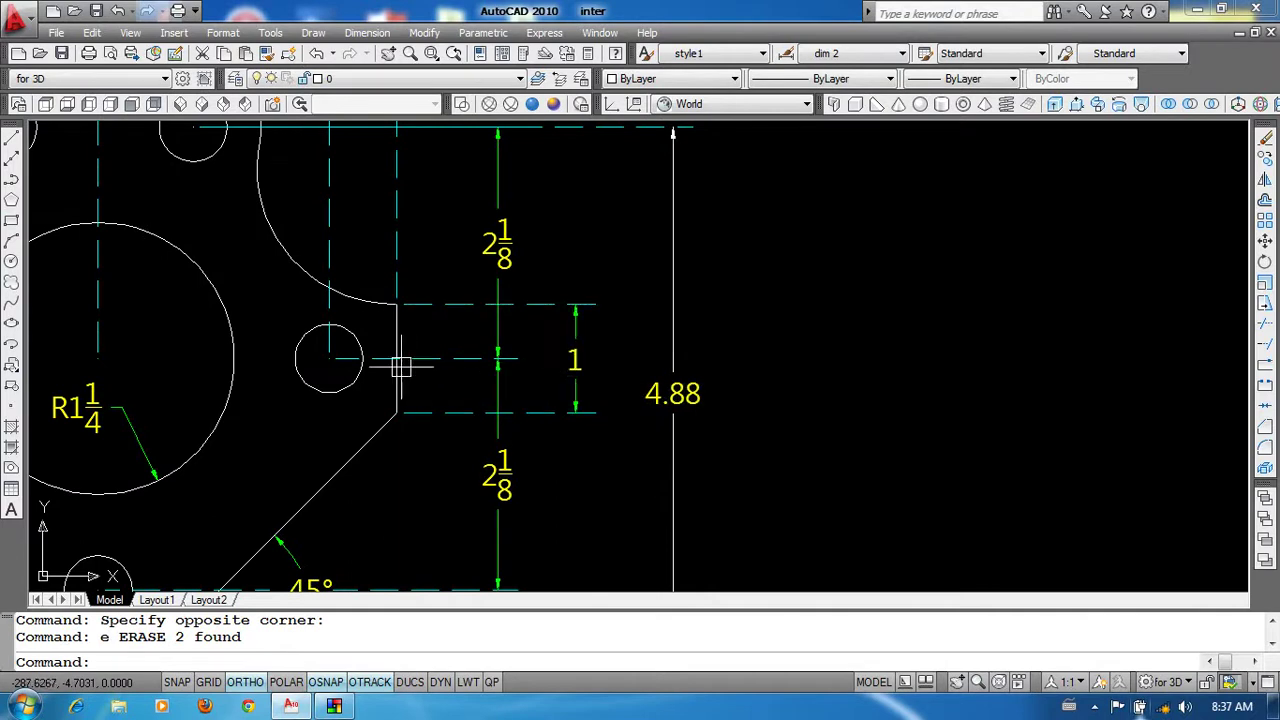
{"action": "middle_click_drag", "start_coordinate": [398, 389], "coordinate": [416, 421]}
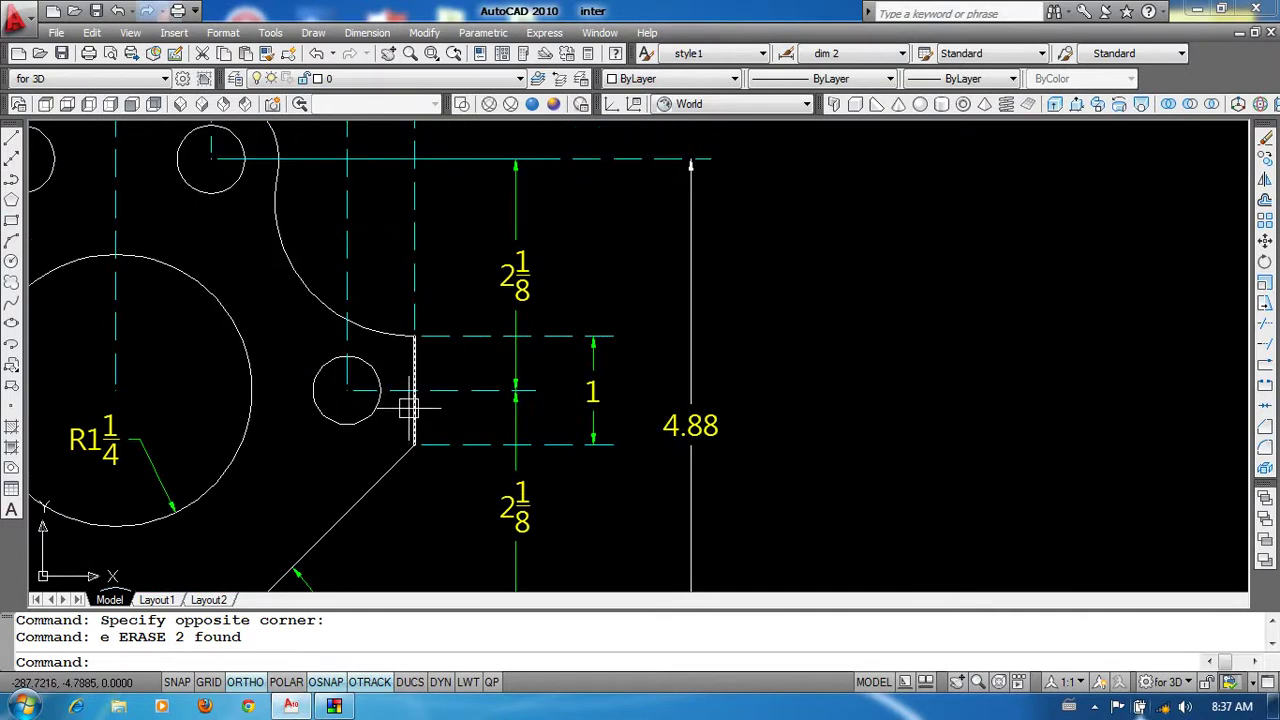
{"action": "left_click", "coordinate": [527, 293]}
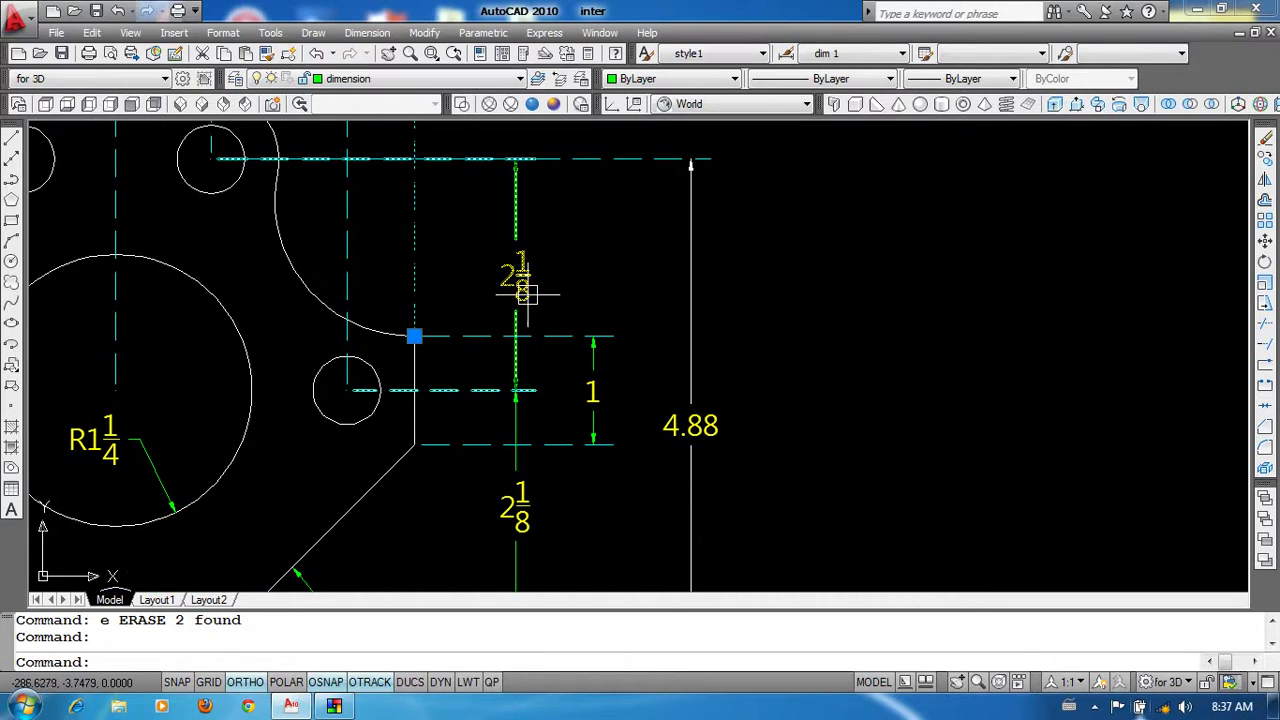
{"action": "key", "text": "Escape"}
{"action": "scroll", "coordinate": [434, 334], "scroll_direction": "down", "scroll_amount": 2}
Step: Review the whole dimensioned reference part and its upper dimensions
{"action": "middle_click_drag", "start_coordinate": [434, 334], "coordinate": [494, 534]}
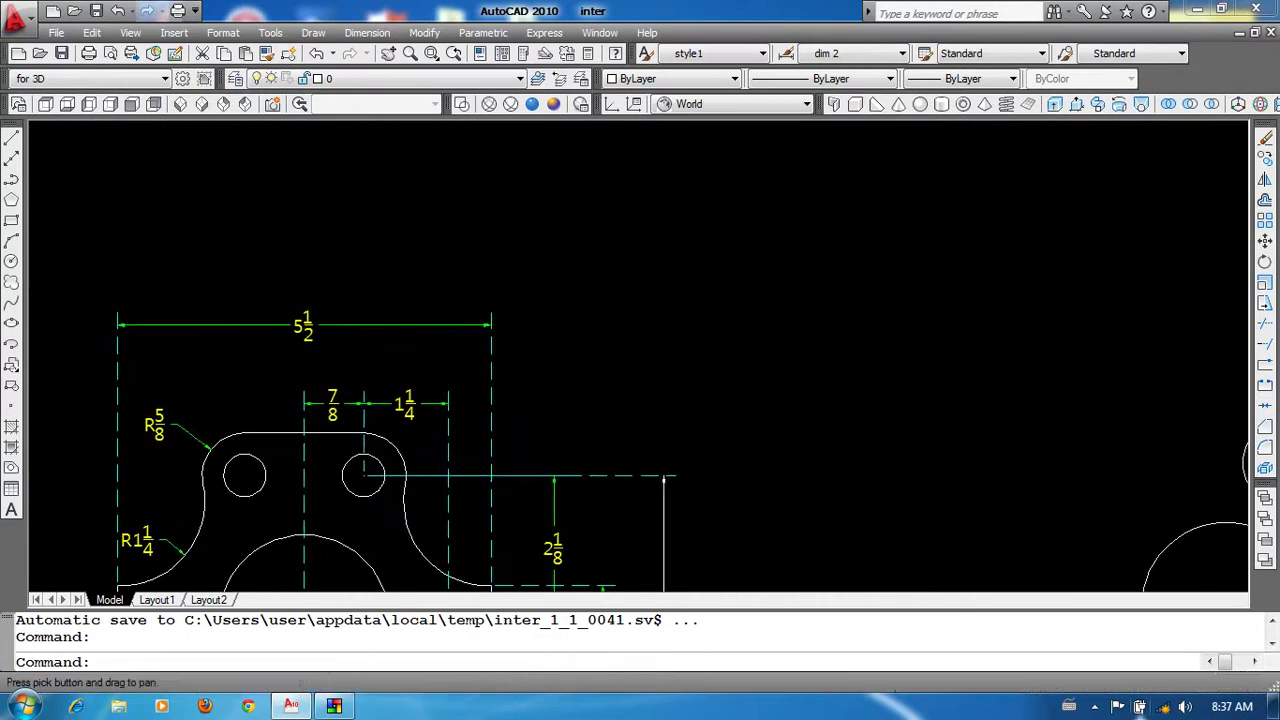
{"action": "scroll", "coordinate": [310, 327], "scroll_direction": "up", "scroll_amount": 2}
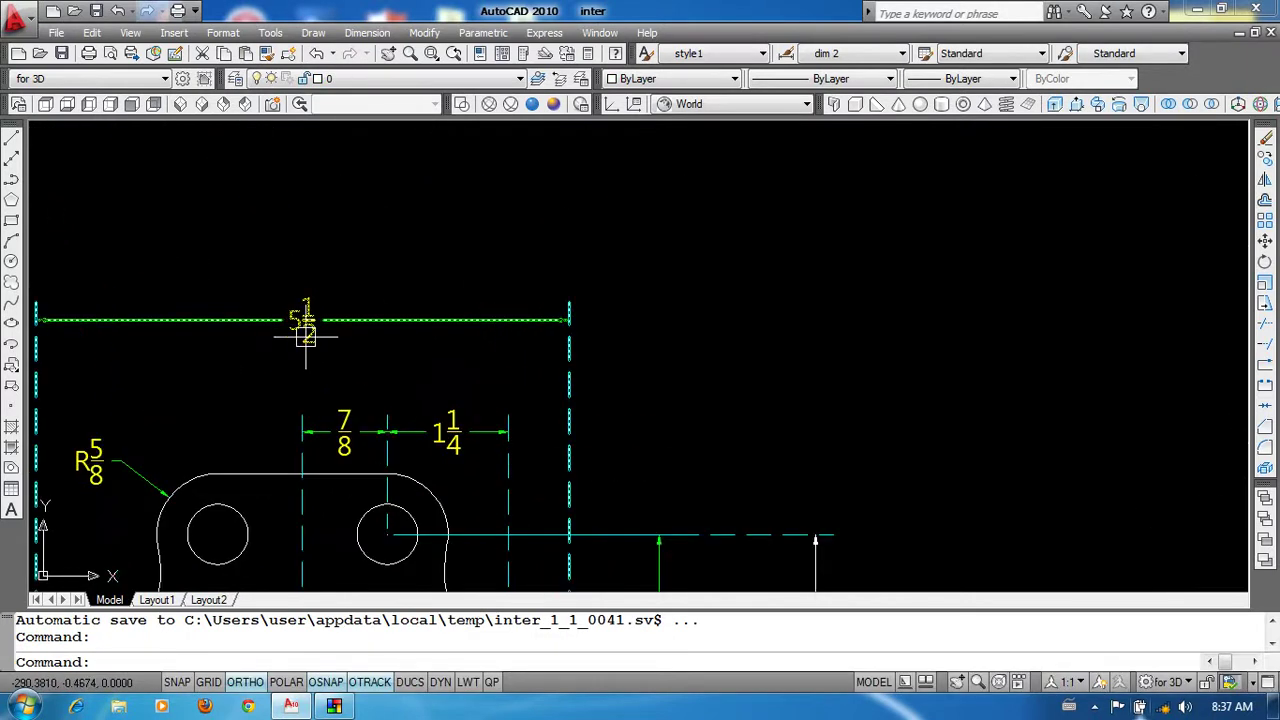
{"action": "scroll", "coordinate": [300, 323], "scroll_direction": "up", "scroll_amount": 2}
{"action": "scroll", "coordinate": [286, 294], "scroll_direction": "down", "scroll_amount": 2}
{"action": "scroll", "coordinate": [526, 283], "scroll_direction": "down", "scroll_amount": 2}
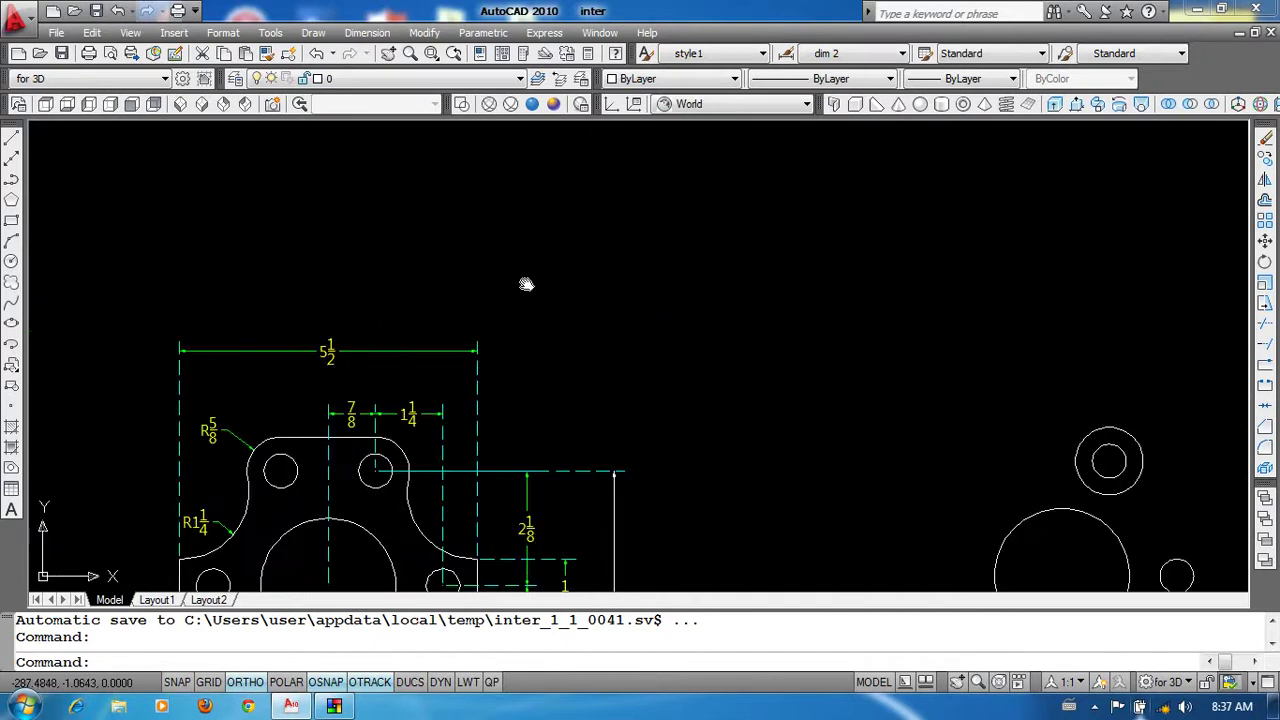
{"action": "scroll", "coordinate": [257, 437], "scroll_direction": "down", "scroll_amount": 1}
{"action": "middle_click_drag", "start_coordinate": [457, 434], "coordinate": [467, 400]}
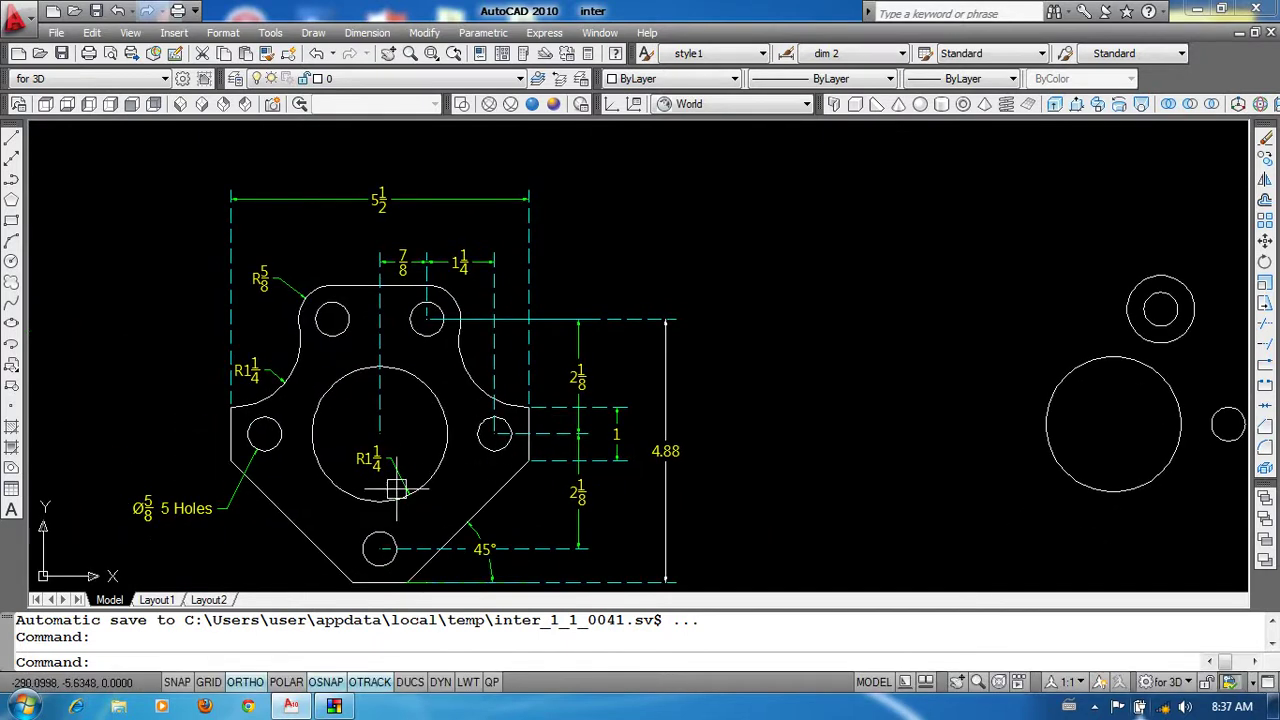
{"action": "mouse_move", "coordinate": [529, 446]}
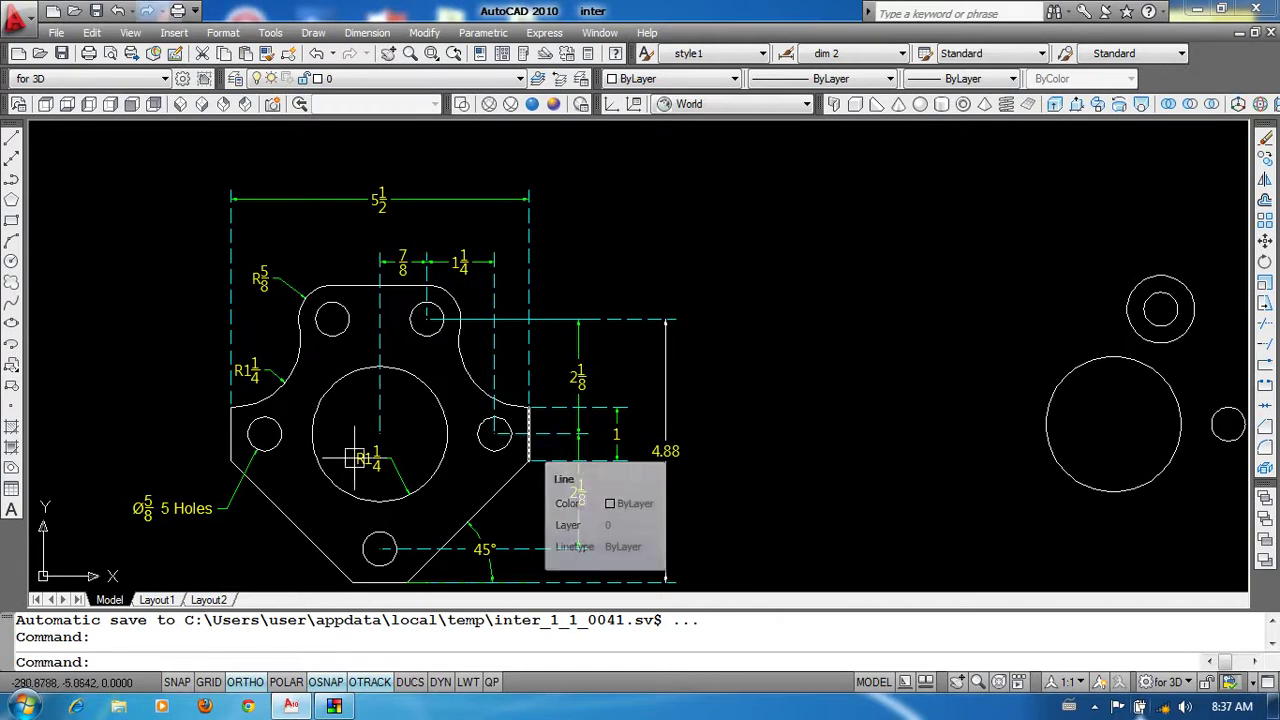
{"action": "scroll", "coordinate": [980, 443], "scroll_direction": "down", "scroll_amount": 2}
{"action": "middle_click_drag", "start_coordinate": [980, 443], "coordinate": [502, 440]}
Step: Draw a 5.5-long horizontal line and move it through the big circle's centre
{"action": "type", "text": "l"}
{"action": "key", "text": "Return"}
{"action": "left_click", "coordinate": [801, 261]}
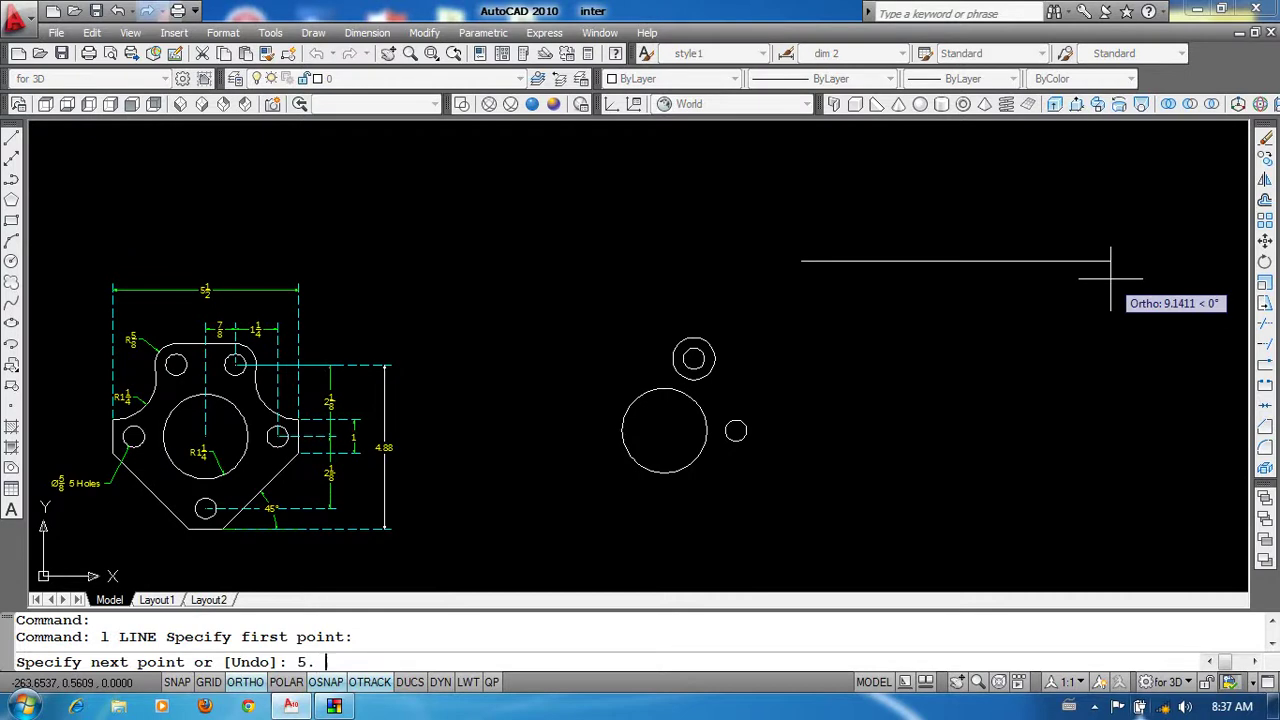
{"action": "type", "text": "5"}
{"action": "key", "text": "Return"}
{"action": "key", "text": "Return"}
{"action": "type", "text": "m"}
{"action": "key", "text": "Return"}
{"action": "left_click_drag", "start_coordinate": [860, 290], "coordinate": [903, 194]}
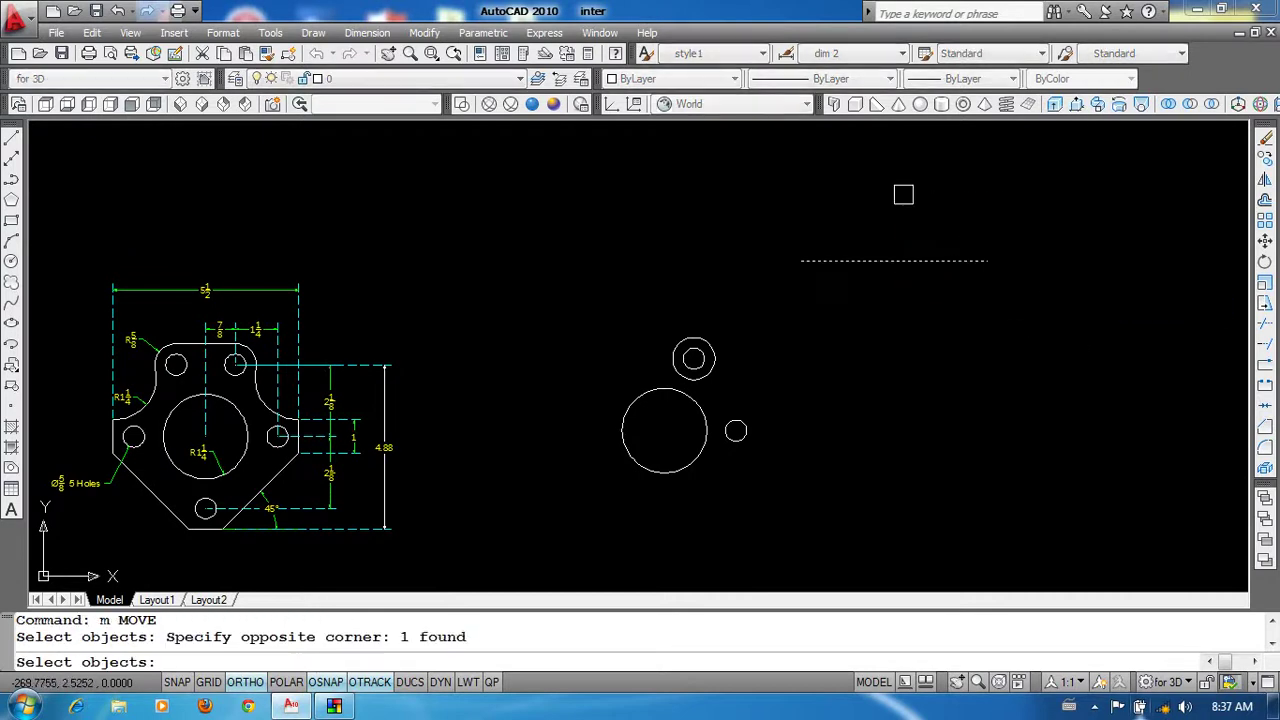
{"action": "key", "text": "Return"}
{"action": "left_click", "coordinate": [894, 261]}
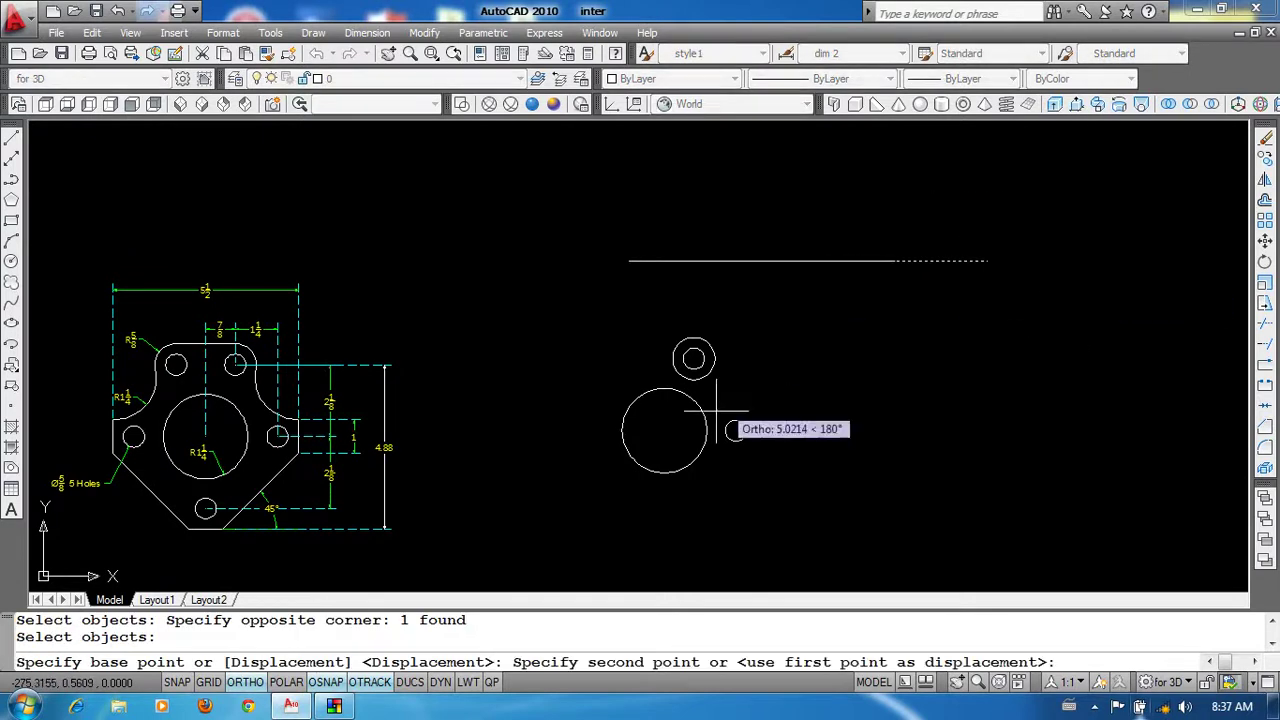
{"action": "left_click", "coordinate": [663, 431]}
{"action": "scroll", "coordinate": [783, 460], "scroll_direction": "up", "scroll_amount": 2}
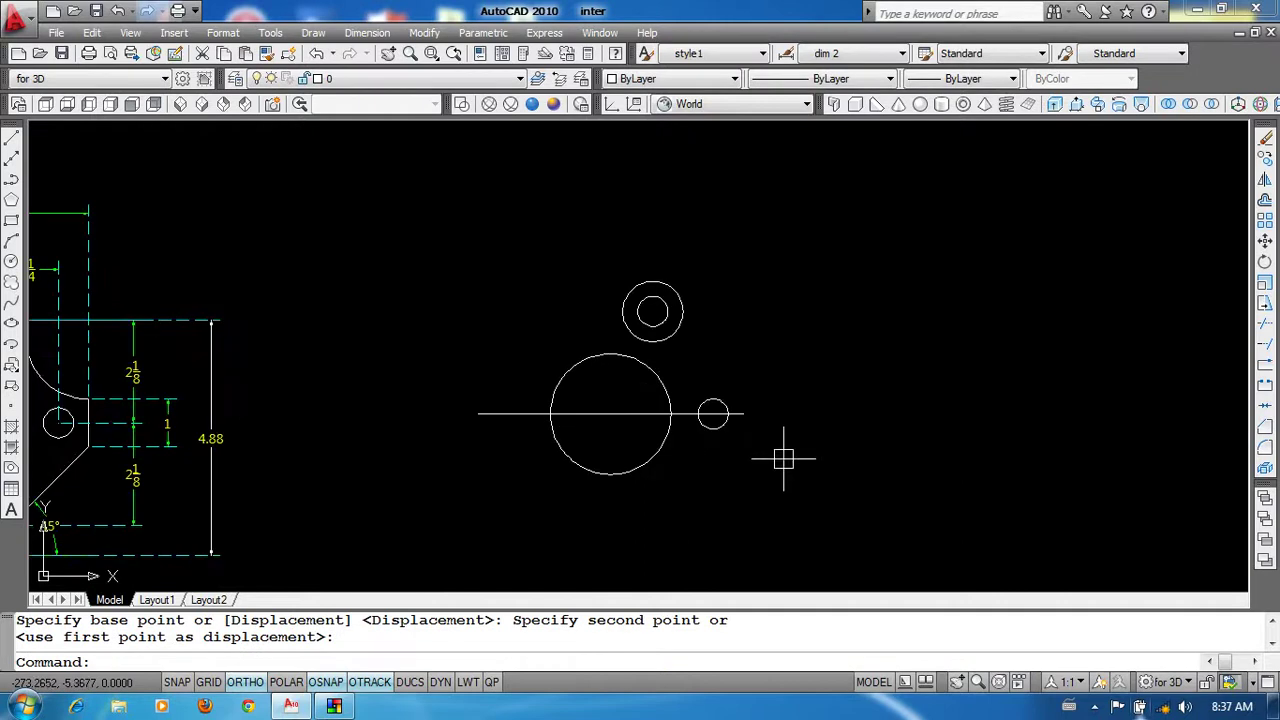
Step: Draw a 1-unit vertical line centred on the horizontal line's right end
{"action": "type", "text": "l"}
{"action": "key", "text": "Return"}
{"action": "left_click", "coordinate": [928, 300]}
{"action": "key", "text": "Return"}
{"action": "key", "text": "Return"}
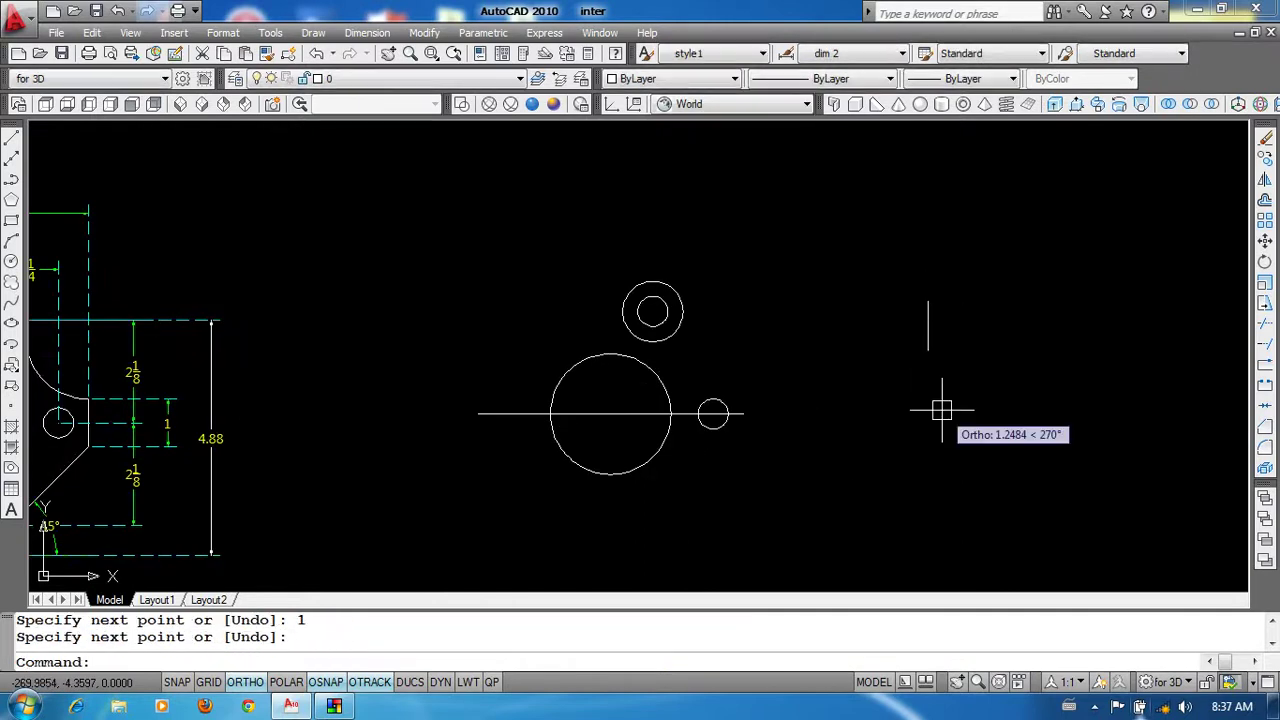
{"action": "type", "text": "m"}
{"action": "key", "text": "Return"}
{"action": "left_click", "coordinate": [888, 386]}
{"action": "left_click", "coordinate": [965, 295]}
{"action": "key", "text": "Return"}
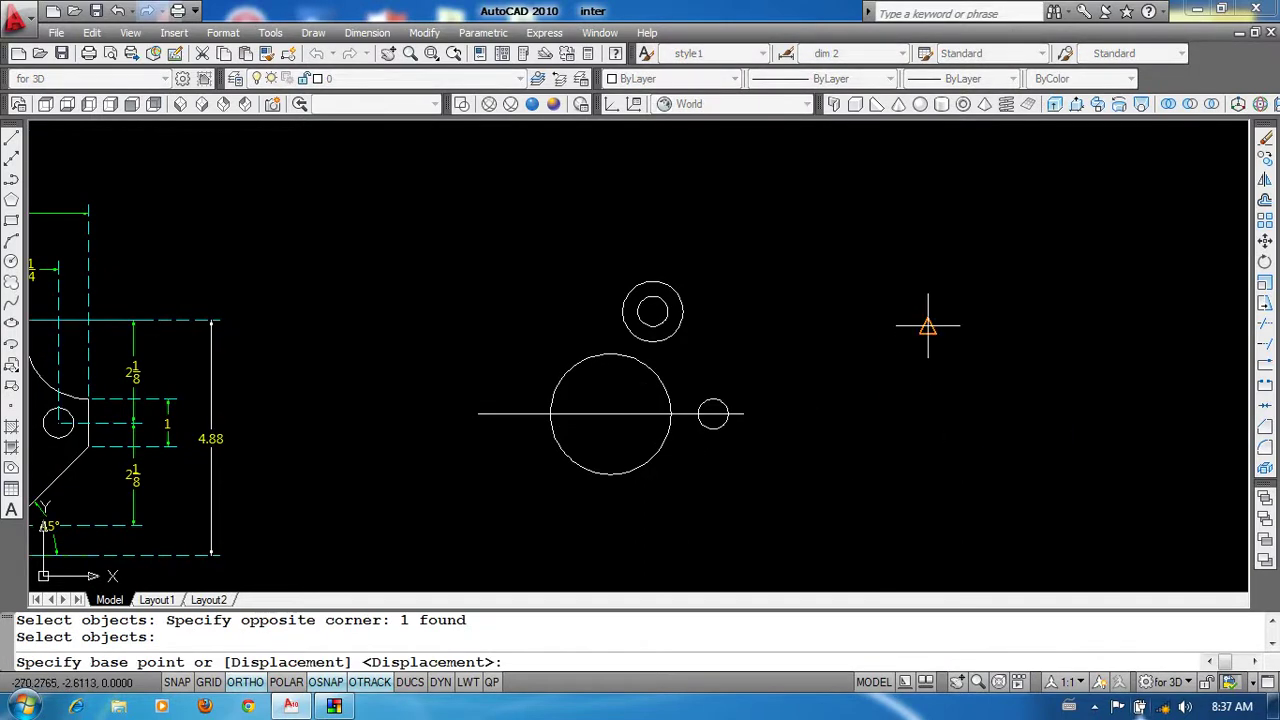
{"action": "left_click", "coordinate": [928, 326]}
{"action": "scroll", "coordinate": [772, 437], "scroll_direction": "up", "scroll_amount": 1}
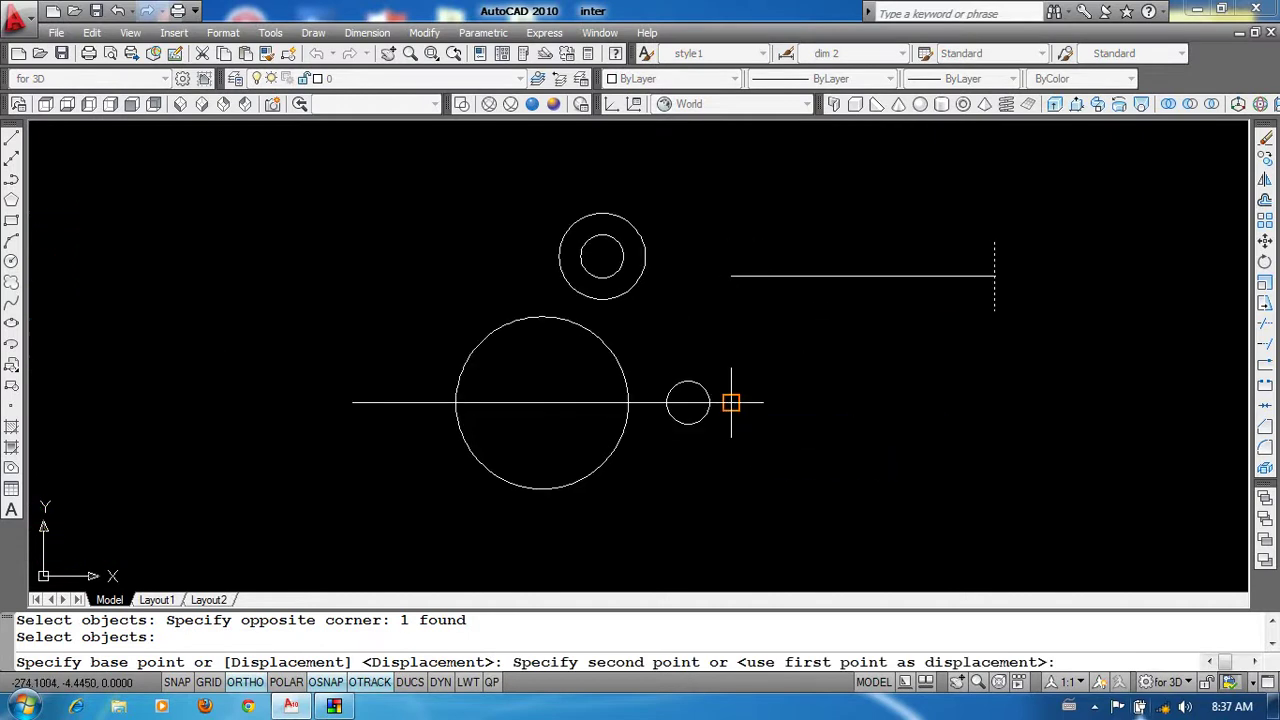
{"action": "left_click", "coordinate": [731, 403]}
Step: Erase the horizontal guide line
{"action": "left_click", "coordinate": [540, 403]}
{"action": "type", "text": "e"}
{"action": "key", "text": "Return"}
{"action": "scroll", "coordinate": [816, 441], "scroll_direction": "down", "scroll_amount": 4}
{"action": "scroll", "coordinate": [594, 389], "scroll_direction": "up", "scroll_amount": 3}
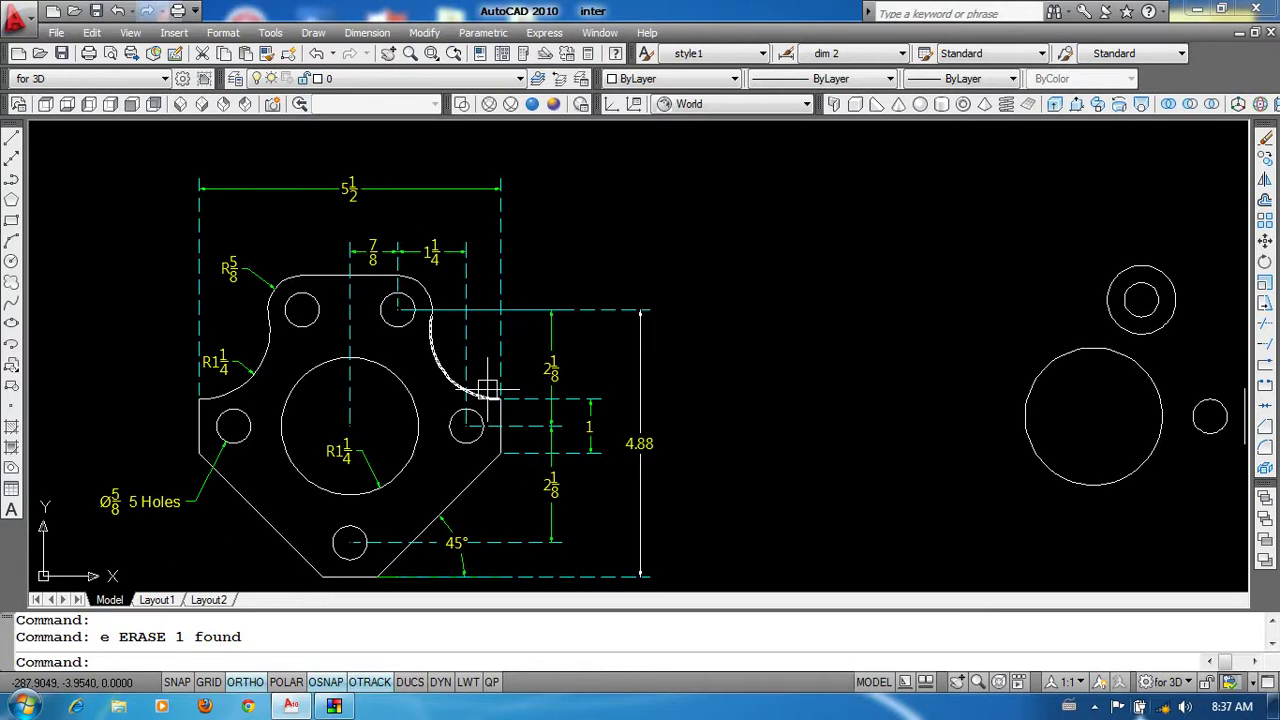
Step: Reframe the view around the reference drawing and the new circles
{"action": "middle_click_drag", "start_coordinate": [440, 314], "coordinate": [480, 316]}
{"action": "scroll", "coordinate": [408, 400], "scroll_direction": "down", "scroll_amount": 3}
{"action": "scroll", "coordinate": [837, 408], "scroll_direction": "up", "scroll_amount": 3}
{"action": "scroll", "coordinate": [855, 386], "scroll_direction": "up", "scroll_amount": 2}
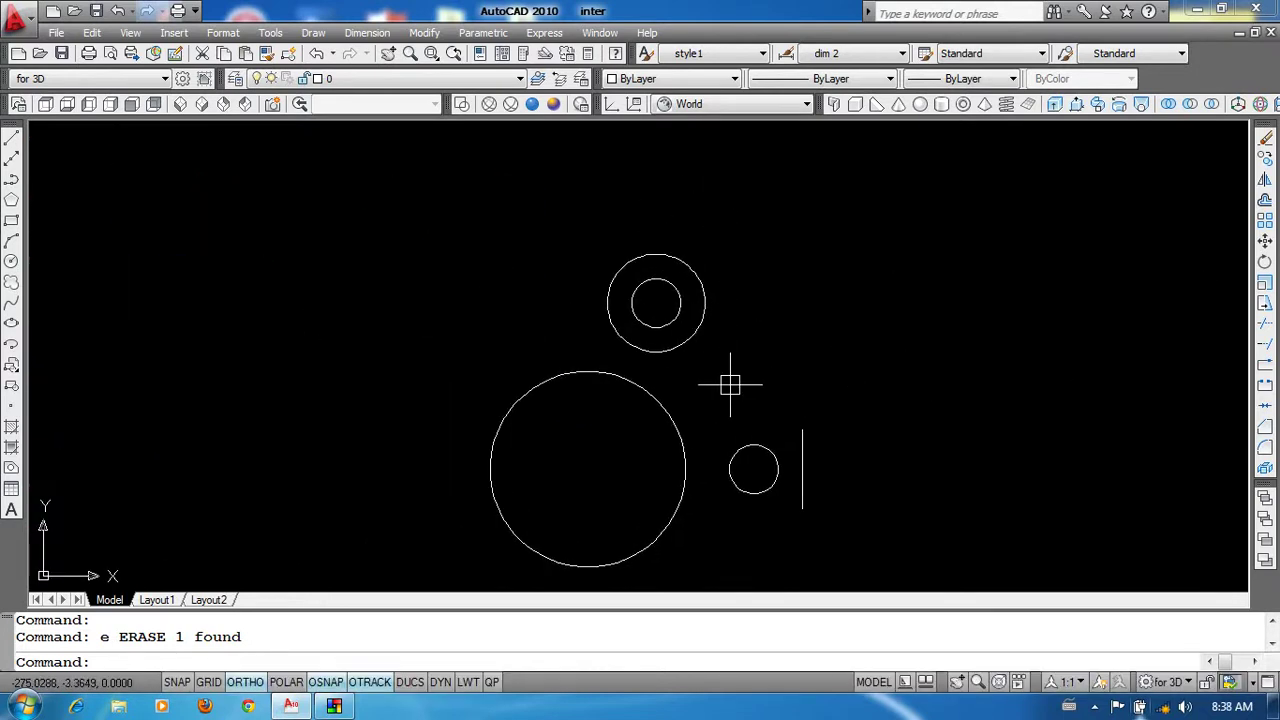
{"action": "middle_click_drag", "start_coordinate": [858, 420], "coordinate": [874, 410]}
{"action": "type", "text": "l"}
{"action": "key", "text": "Return"}
{"action": "scroll", "coordinate": [874, 411], "scroll_direction": "up", "scroll_amount": 2}
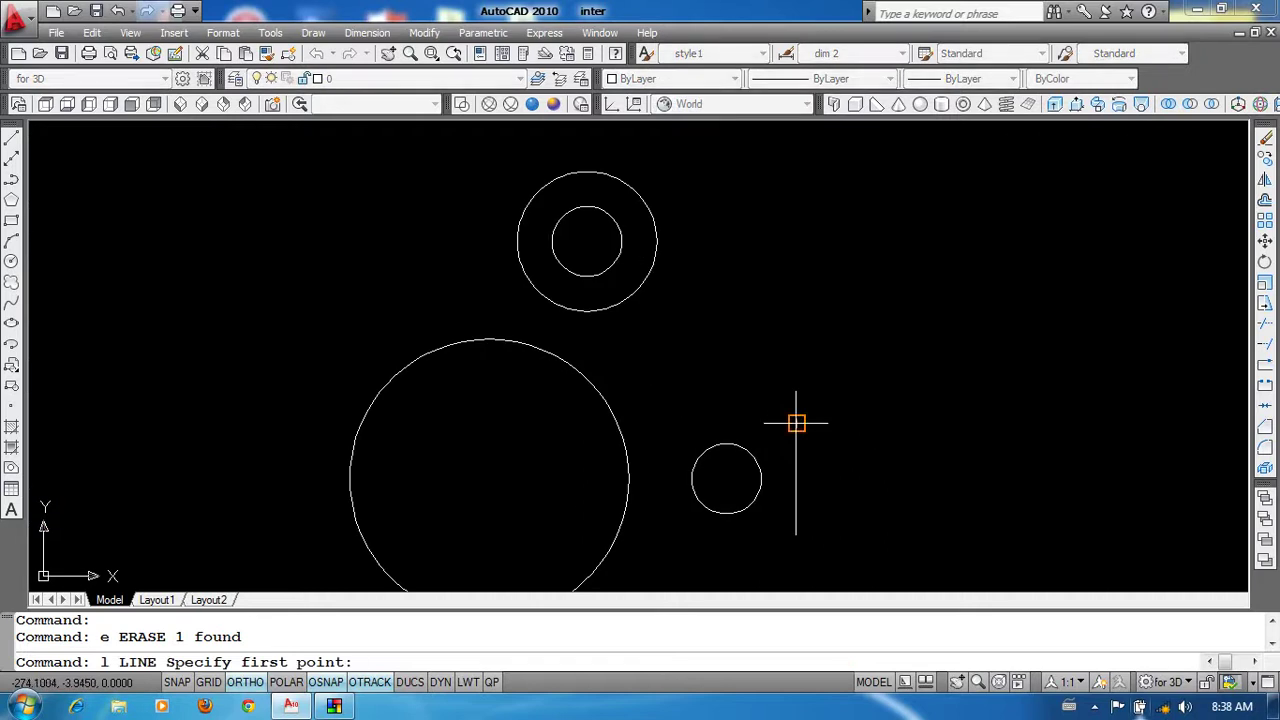
Step: Draw a horizontal top edge leftward from the vertical line's top end
{"action": "left_click", "coordinate": [796, 424]}
{"action": "left_click", "coordinate": [675, 424]}
{"action": "key", "text": "Return"}
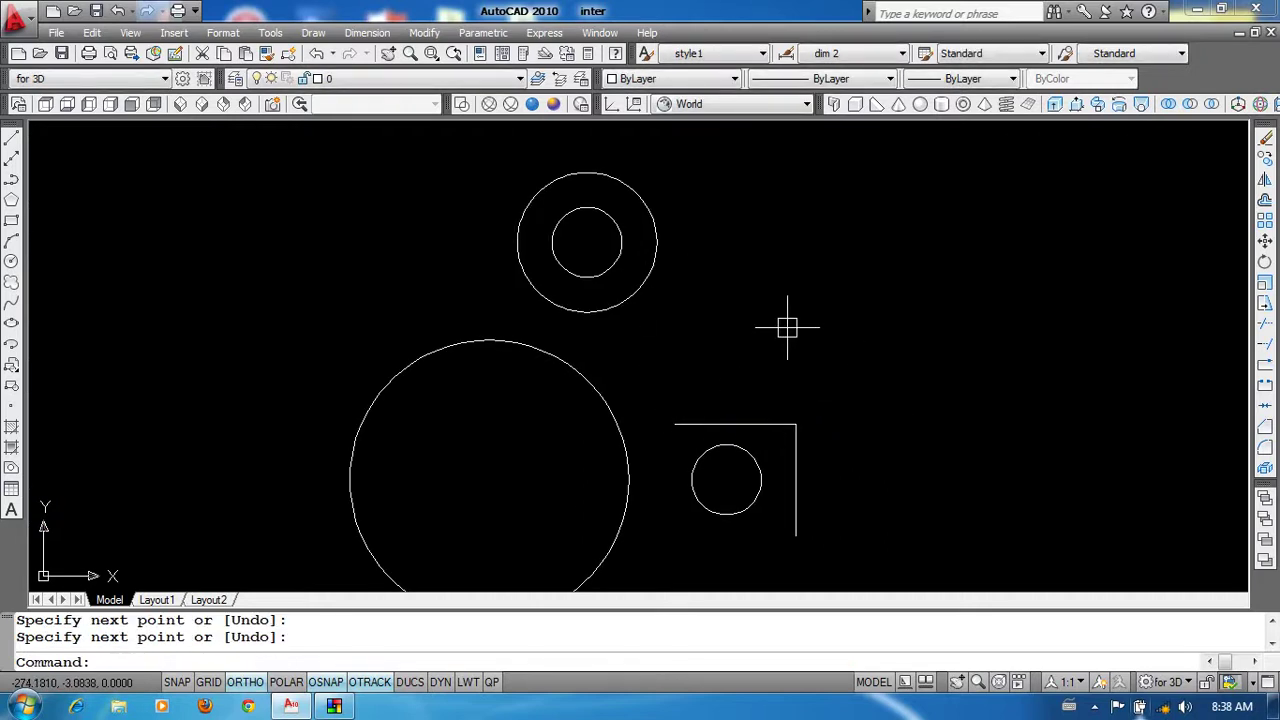
Step: Fillet the outer ring circle into the new top line with a 1.25 radius
{"action": "type", "text": "f"}
{"action": "key", "text": "Return"}
{"action": "type", "text": "r"}
{"action": "key", "text": "Return"}
{"action": "middle_click_drag", "start_coordinate": [787, 327], "coordinate": [938, 398]}
{"action": "scroll", "coordinate": [938, 398], "scroll_direction": "down", "scroll_amount": 2}
{"action": "middle_click_drag", "start_coordinate": [272, 330], "coordinate": [565, 363]}
{"action": "scroll", "coordinate": [565, 363], "scroll_direction": "up", "scroll_amount": 2}
{"action": "scroll", "coordinate": [555, 326], "scroll_direction": "down", "scroll_amount": 2}
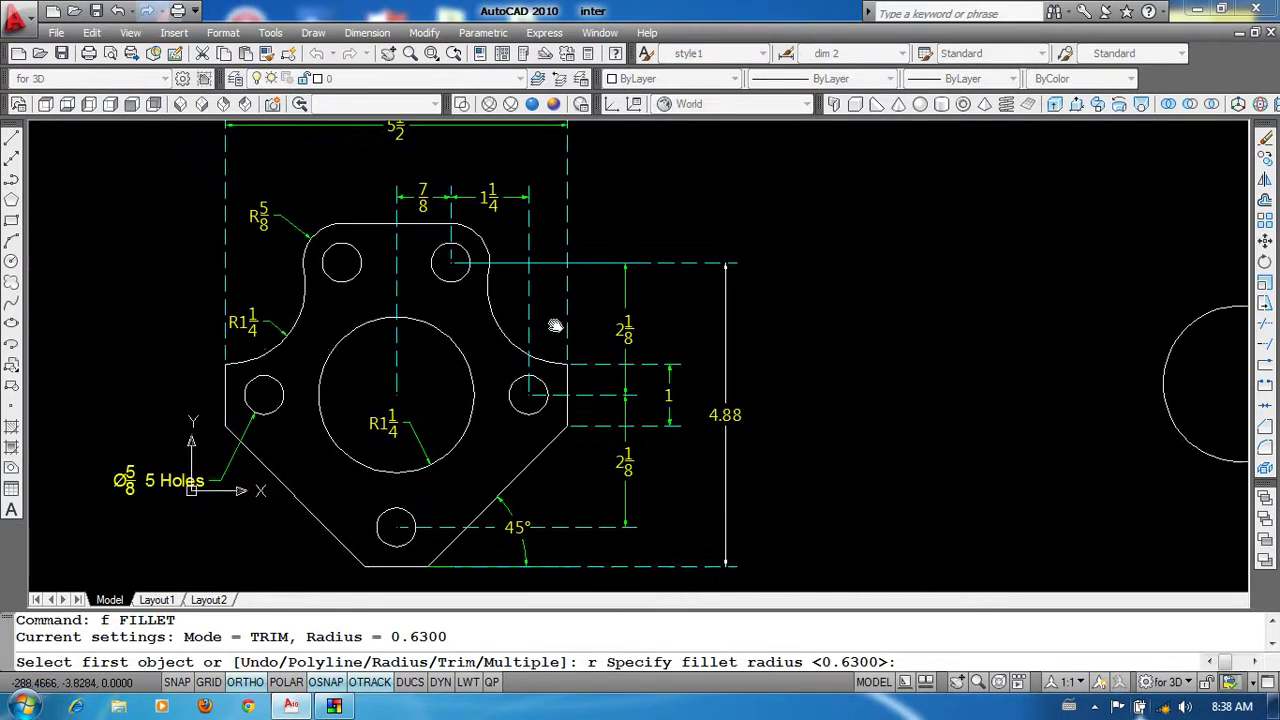
{"action": "scroll", "coordinate": [235, 318], "scroll_direction": "up", "scroll_amount": 2}
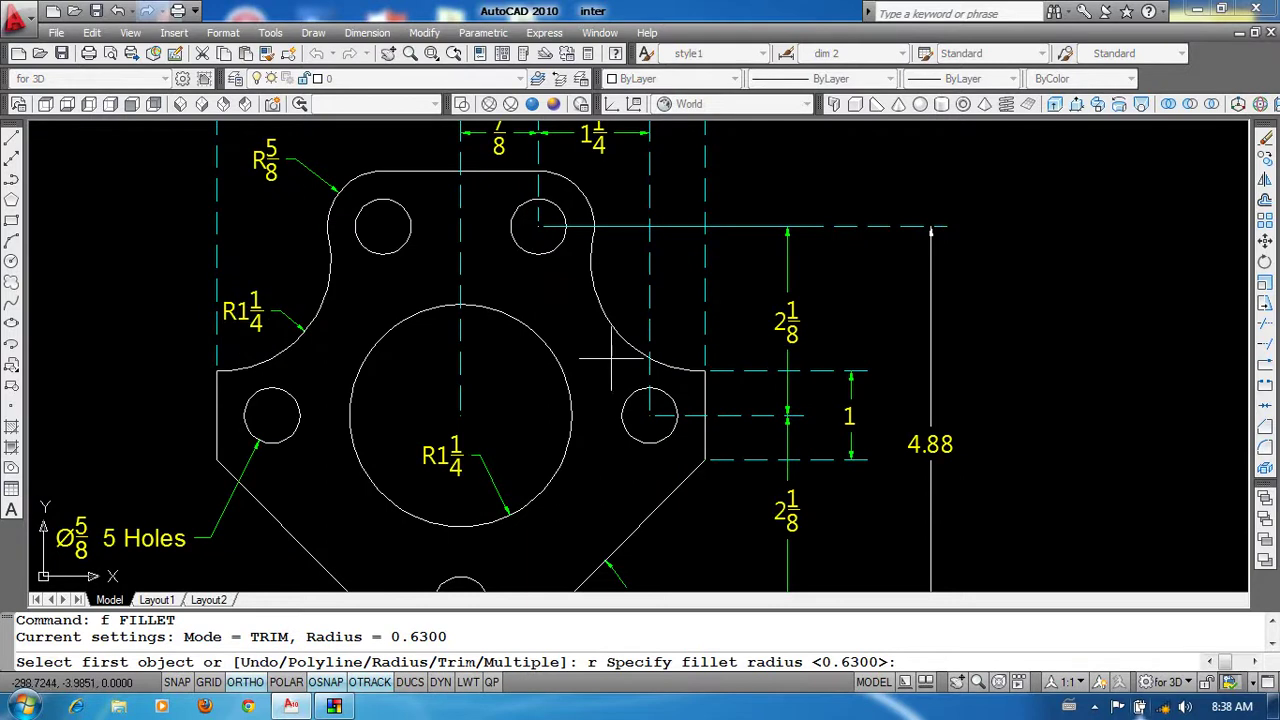
{"action": "middle_click_drag", "start_coordinate": [610, 357], "coordinate": [103, 374]}
{"action": "middle_click_drag", "start_coordinate": [766, 386], "coordinate": [221, 390]}
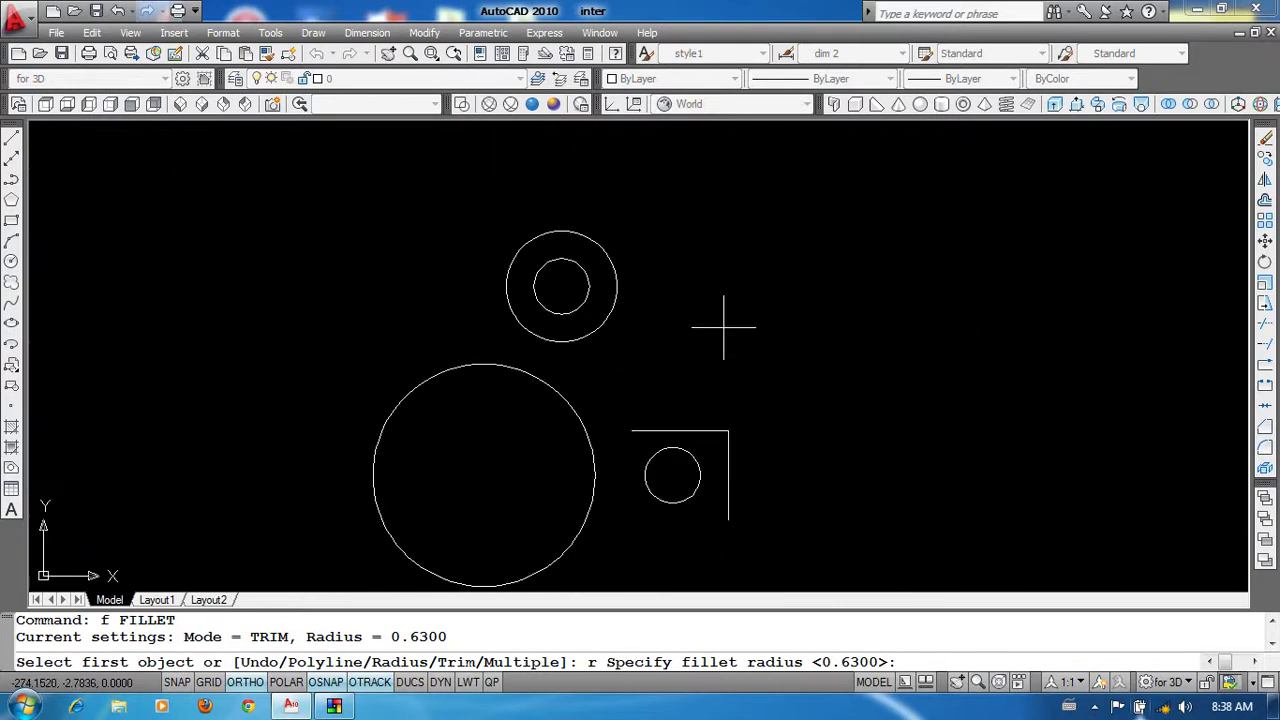
{"action": "type", "text": "1.25"}
{"action": "key", "text": "Return"}
{"action": "left_click", "coordinate": [590, 333]}
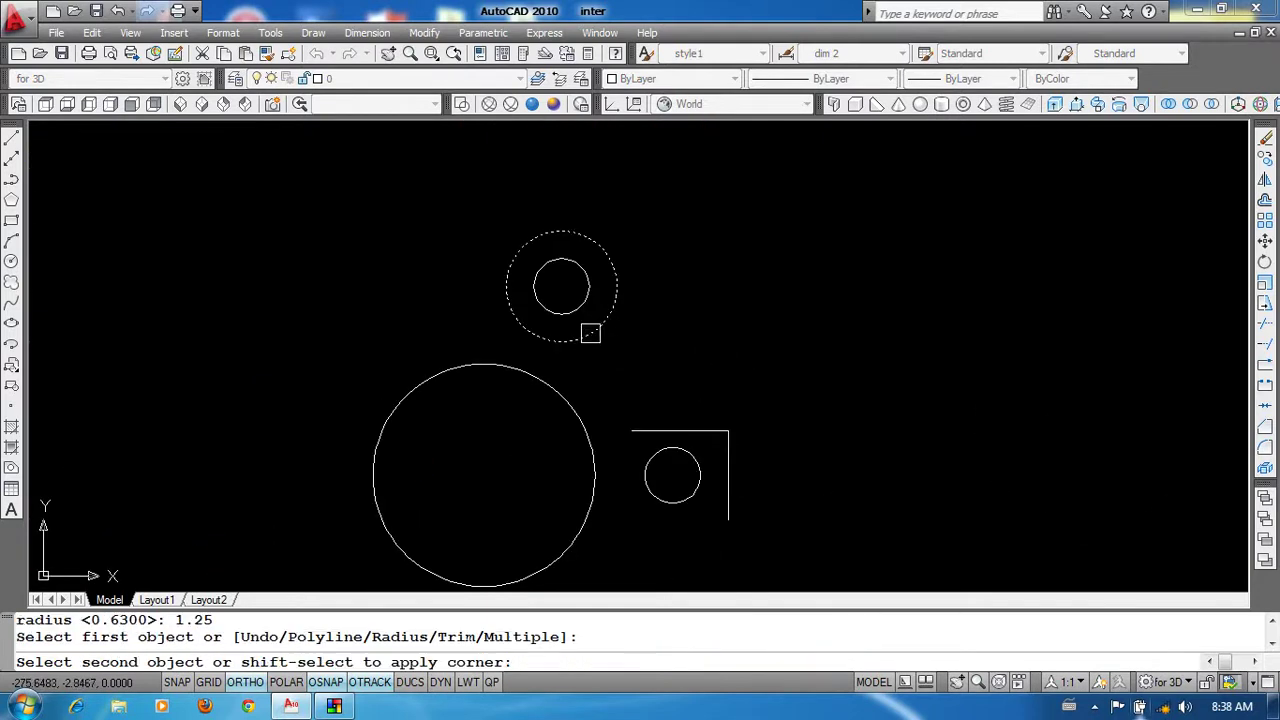
{"action": "left_click", "coordinate": [675, 428]}
{"action": "scroll", "coordinate": [674, 423], "scroll_direction": "down", "scroll_amount": 2}
{"action": "middle_click_drag", "start_coordinate": [564, 465], "coordinate": [710, 398]}
{"action": "scroll", "coordinate": [710, 398], "scroll_direction": "down", "scroll_amount": 1}
{"action": "scroll", "coordinate": [400, 395], "scroll_direction": "up", "scroll_amount": 2}
{"action": "scroll", "coordinate": [366, 430], "scroll_direction": "up", "scroll_amount": 1}
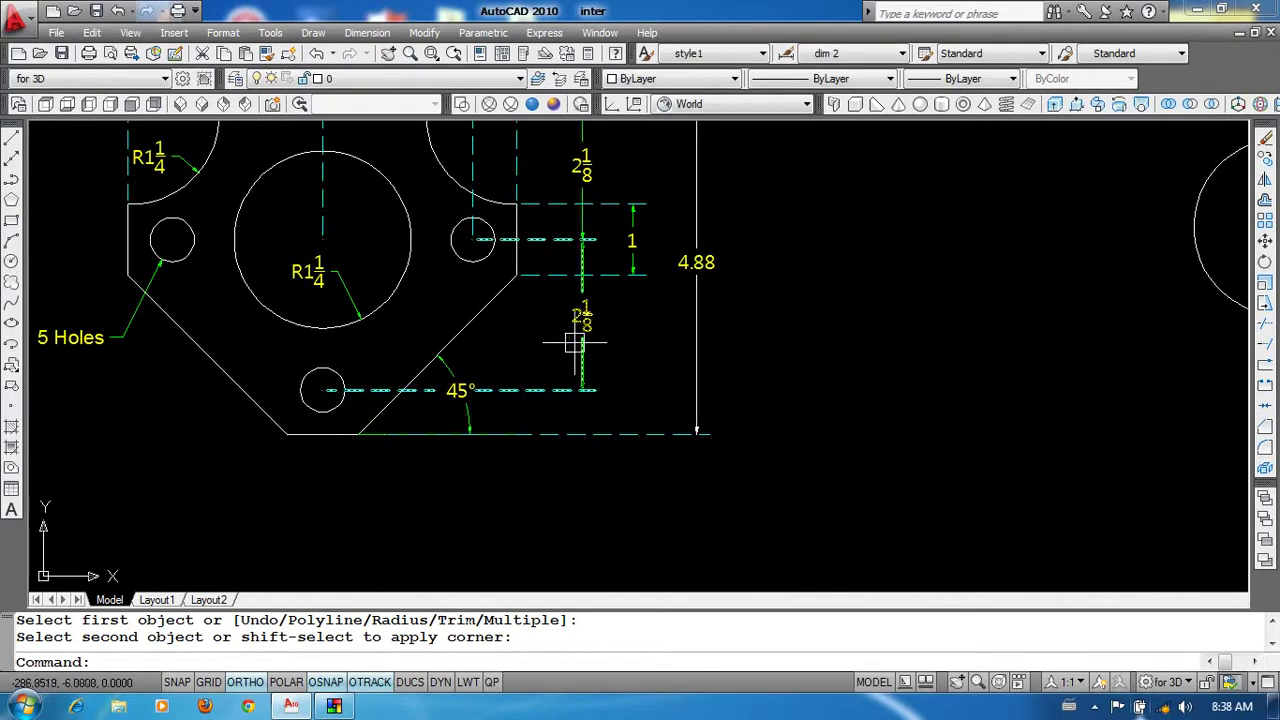
{"action": "scroll", "coordinate": [597, 327], "scroll_direction": "down", "scroll_amount": 2}
Step: Draw a temporary 2-1/8 vertical line from the big circle's centre
{"action": "middle_click_drag", "start_coordinate": [777, 366], "coordinate": [506, 386]}
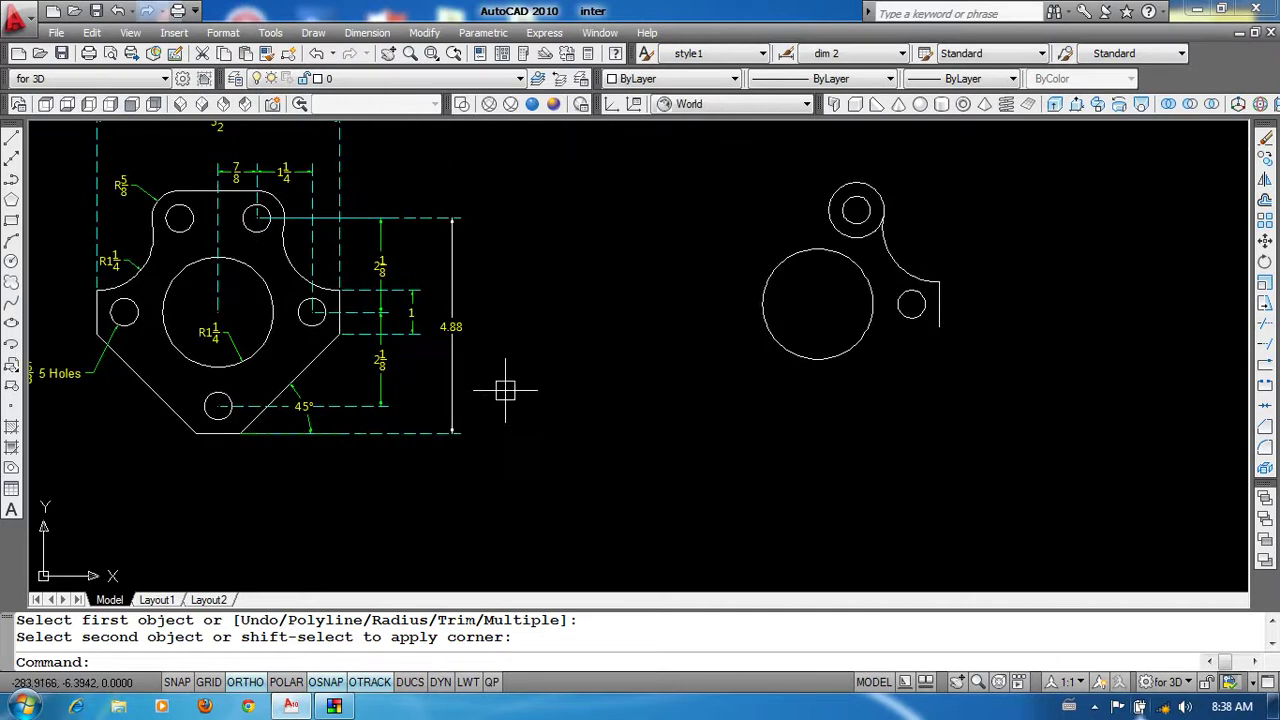
{"action": "type", "text": "l"}
{"action": "key", "text": "Return"}
{"action": "left_click", "coordinate": [818, 304]}
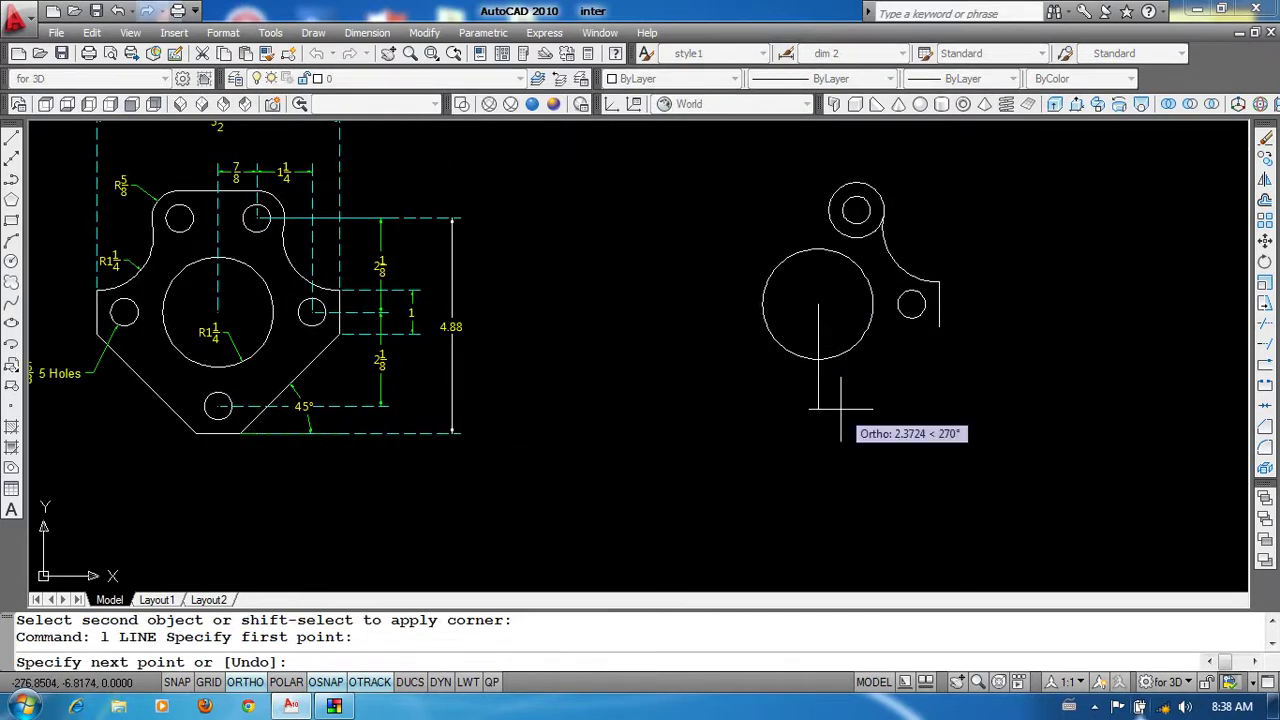
{"action": "key", "text": "Return"}
{"action": "key", "text": "Return"}
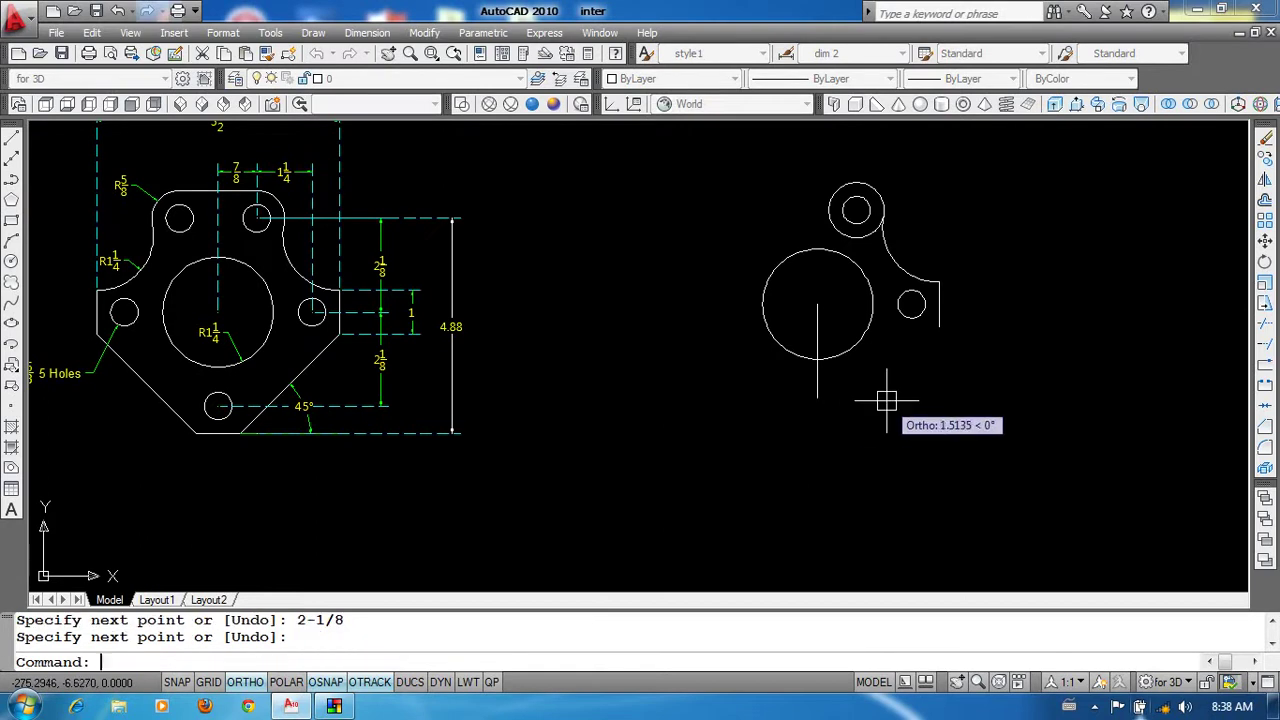
Step: Copy the small hole to the temporary line's lower end, then erase that line
{"action": "type", "text": "co"}
{"action": "key", "text": "Return"}
{"action": "left_click", "coordinate": [911, 318]}
{"action": "key", "text": "Return"}
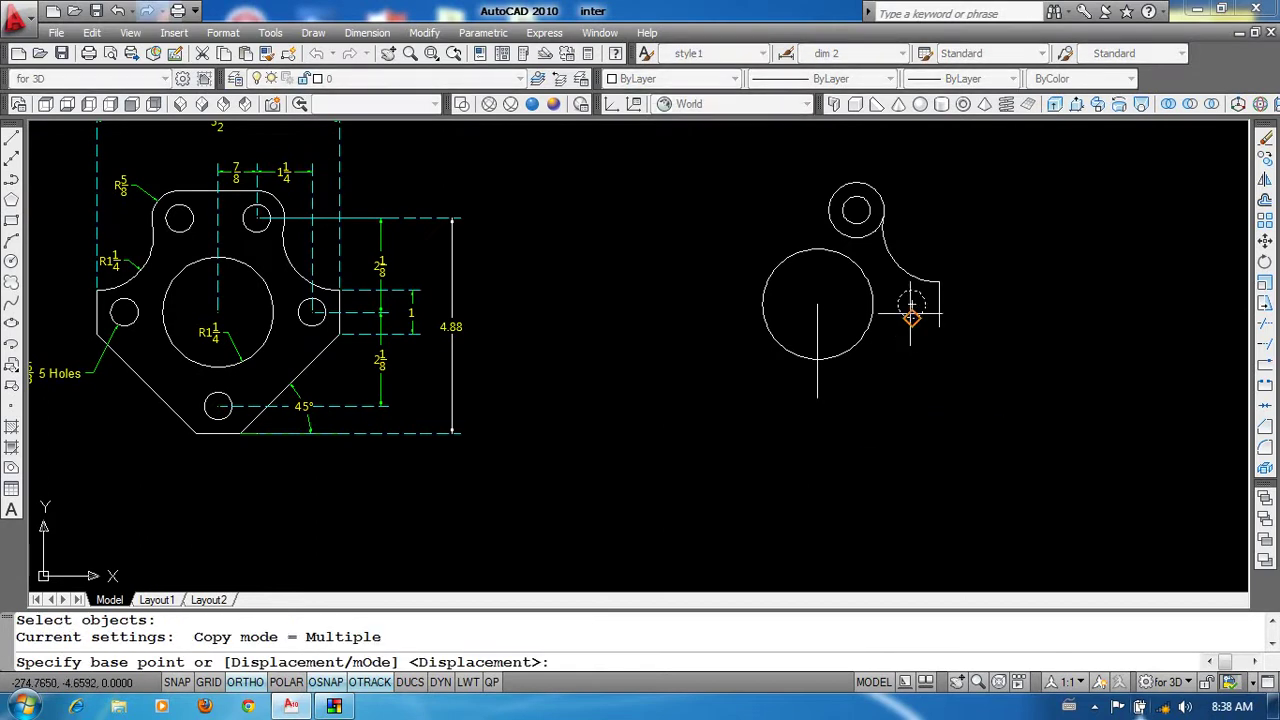
{"action": "left_click", "coordinate": [911, 304]}
{"action": "left_click", "coordinate": [817, 398]}
{"action": "key", "text": "Return"}
{"action": "left_click", "coordinate": [818, 330]}
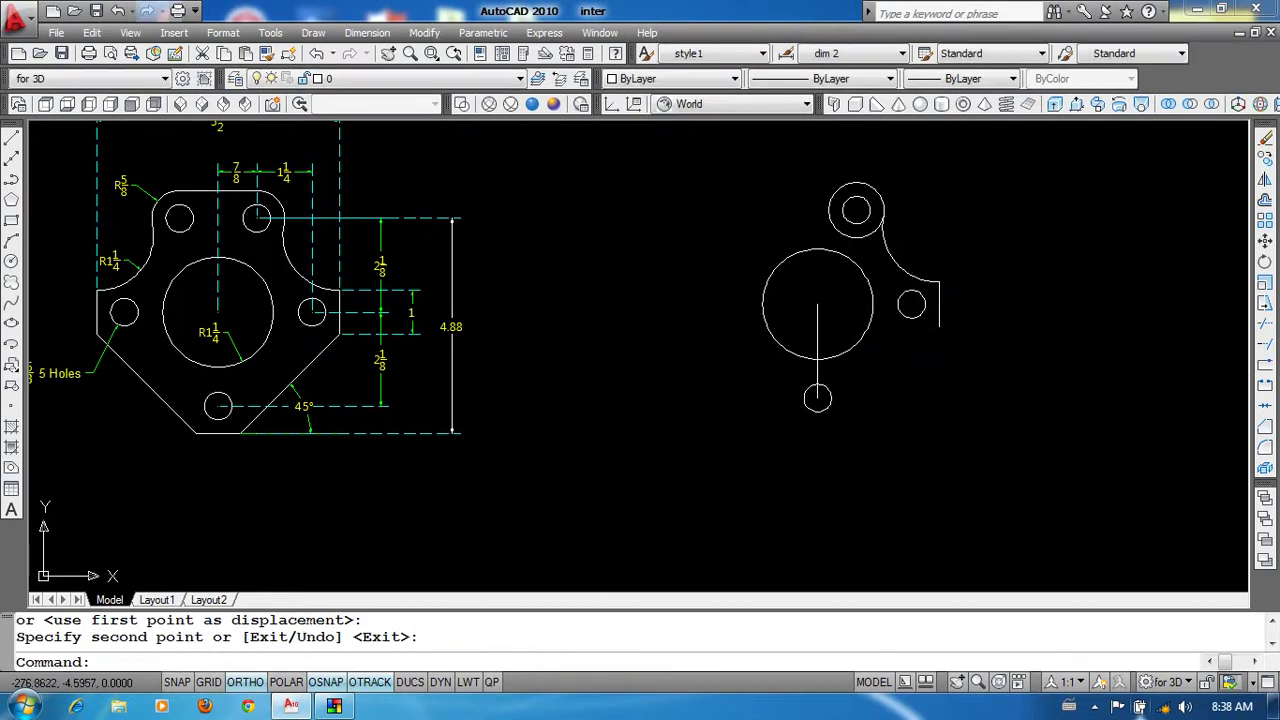
{"action": "type", "text": "e"}
{"action": "key", "text": "Return"}
Step: Check the 4.88 dimension on the reference flange
{"action": "middle_click_drag", "start_coordinate": [857, 439], "coordinate": [862, 427]}
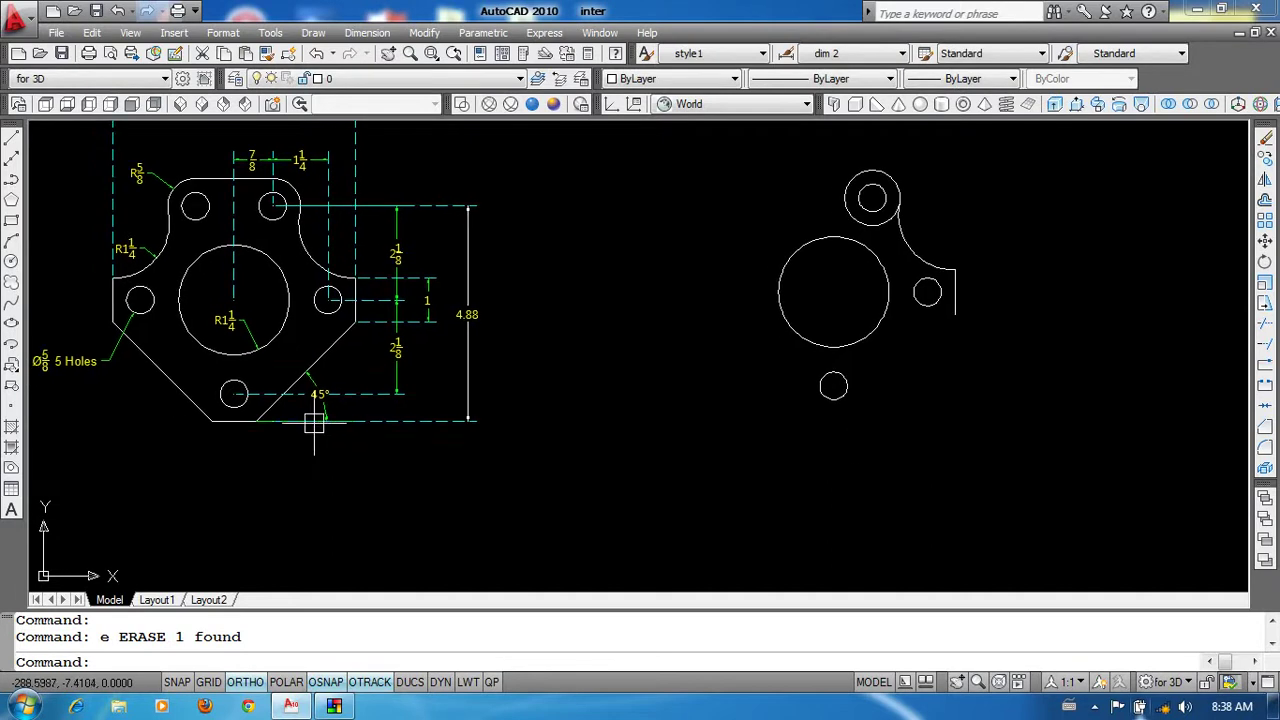
{"action": "scroll", "coordinate": [423, 386], "scroll_direction": "up", "scroll_amount": 2}
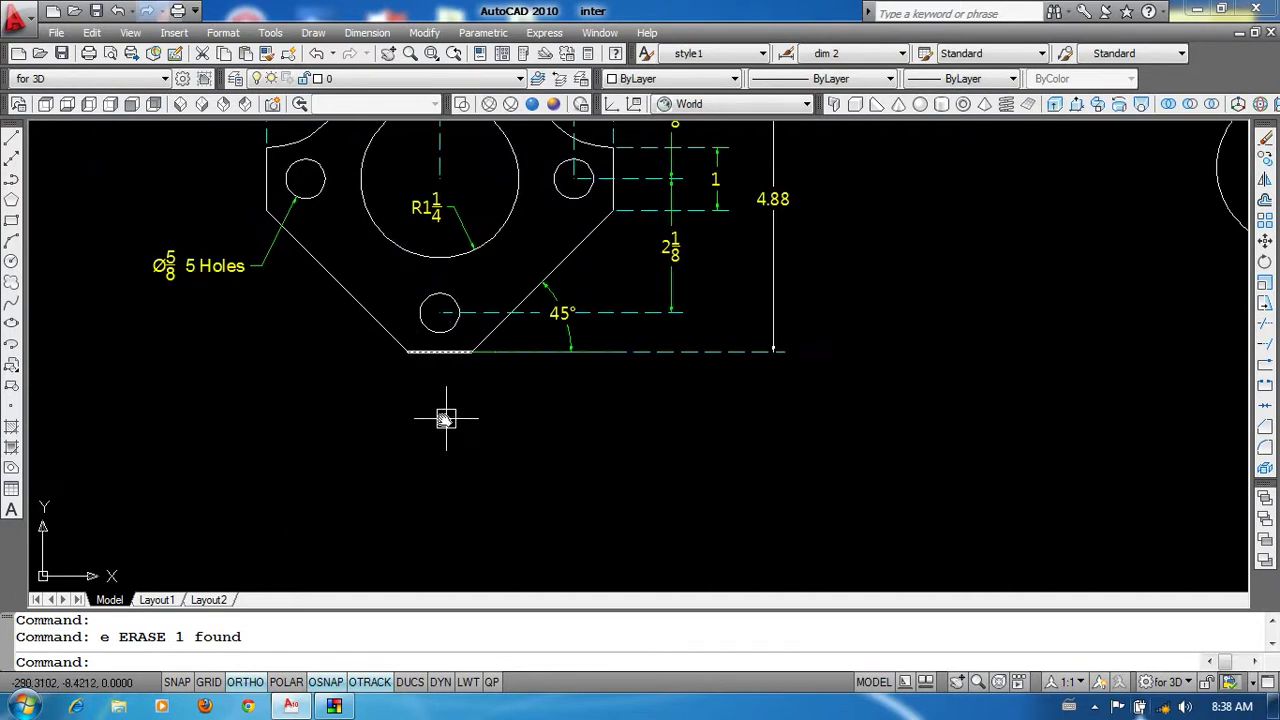
{"action": "middle_click_drag", "start_coordinate": [446, 418], "coordinate": [380, 424]}
{"action": "left_click", "coordinate": [700, 357]}
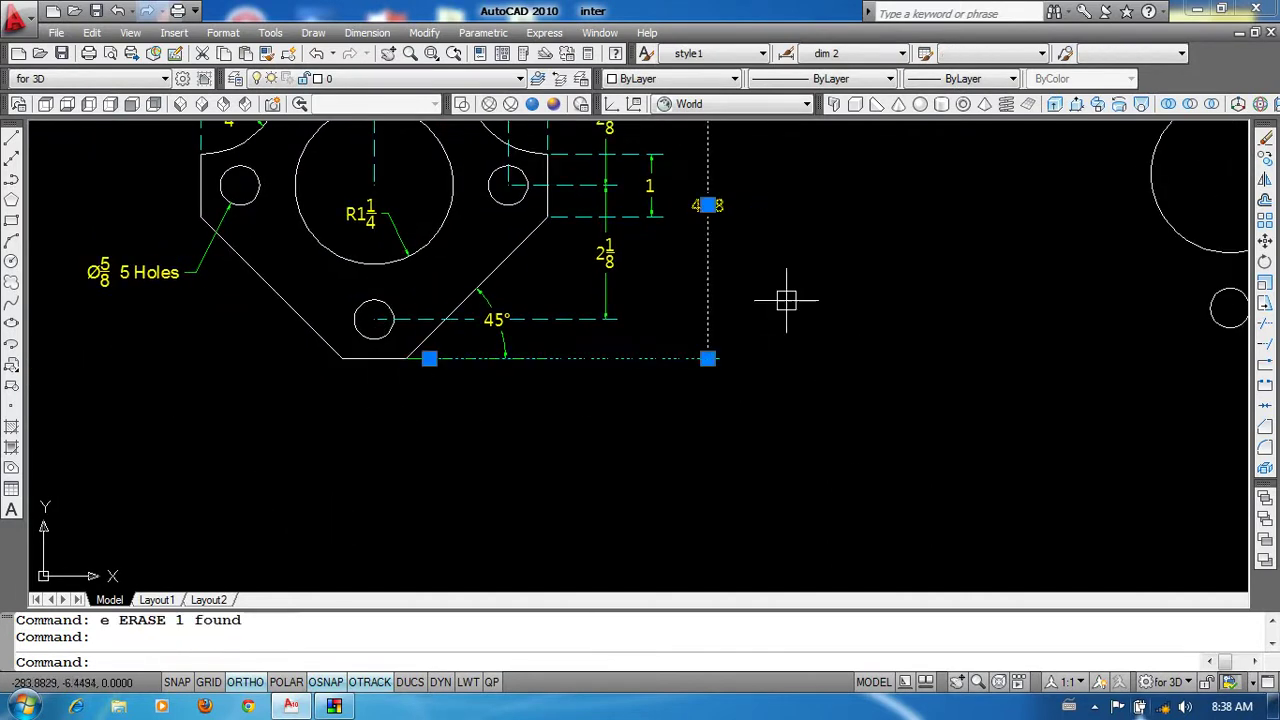
{"action": "middle_click_drag", "start_coordinate": [786, 300], "coordinate": [751, 386]}
{"action": "key", "text": "Escape"}
{"action": "scroll", "coordinate": [704, 321], "scroll_direction": "up", "scroll_amount": 2}
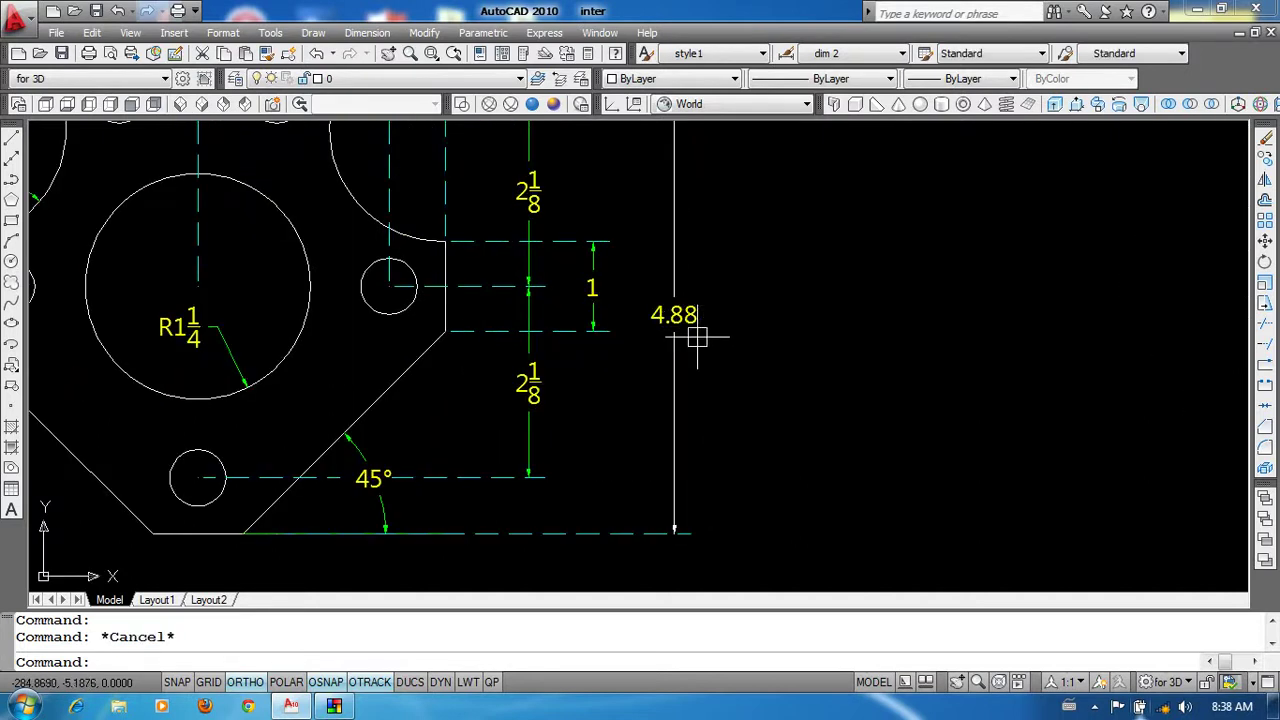
{"action": "scroll", "coordinate": [697, 338], "scroll_direction": "down", "scroll_amount": 2}
{"action": "middle_click_drag", "start_coordinate": [800, 390], "coordinate": [500, 390]}
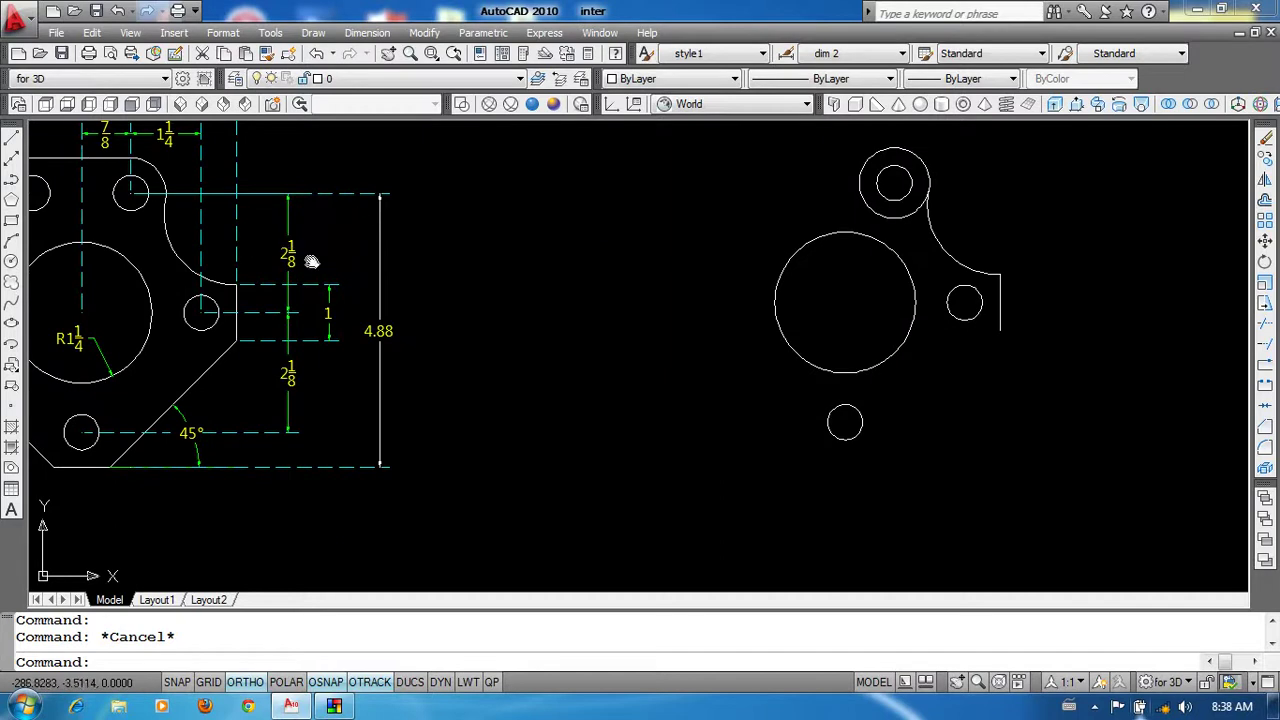
{"action": "middle_click_drag", "start_coordinate": [312, 261], "coordinate": [376, 281]}
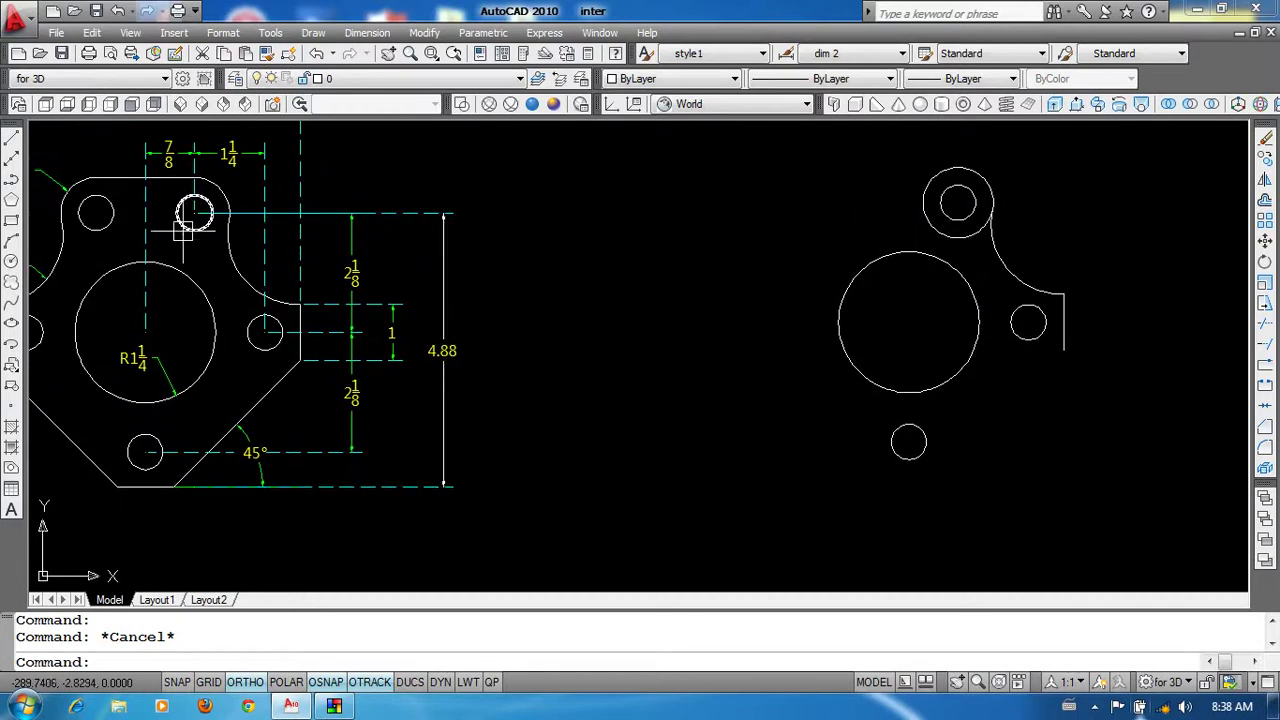
Step: Draw a line 4.88 down from the top hole's centre, then left, and erase the vertical guide
{"action": "type", "text": "l"}
{"action": "key", "text": "Return"}
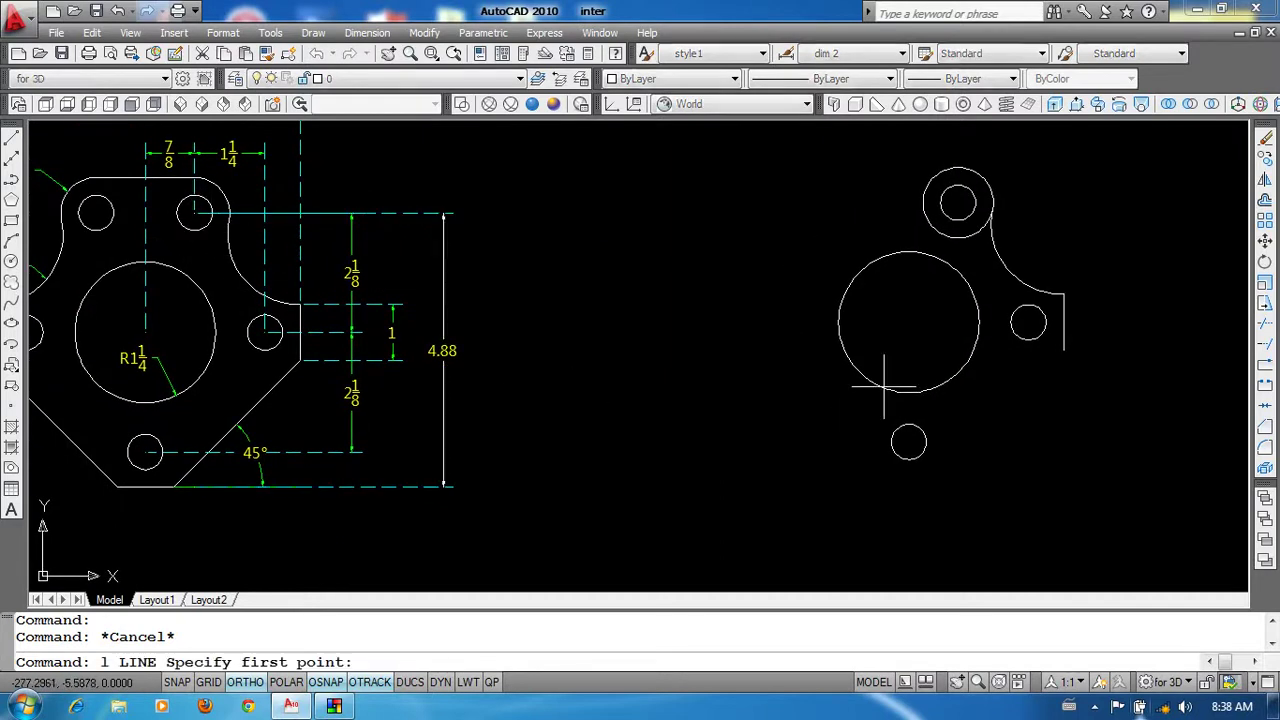
{"action": "left_click", "coordinate": [958, 203]}
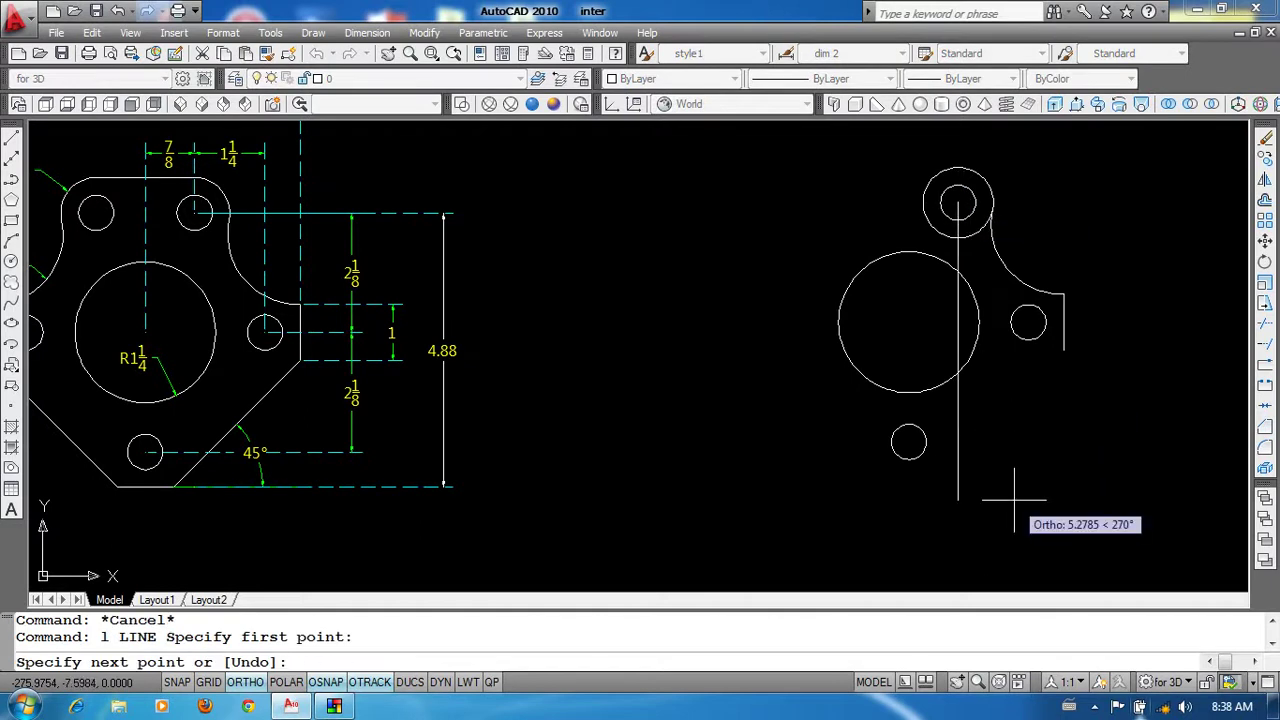
{"action": "type", "text": "4.88"}
{"action": "key", "text": "Return"}
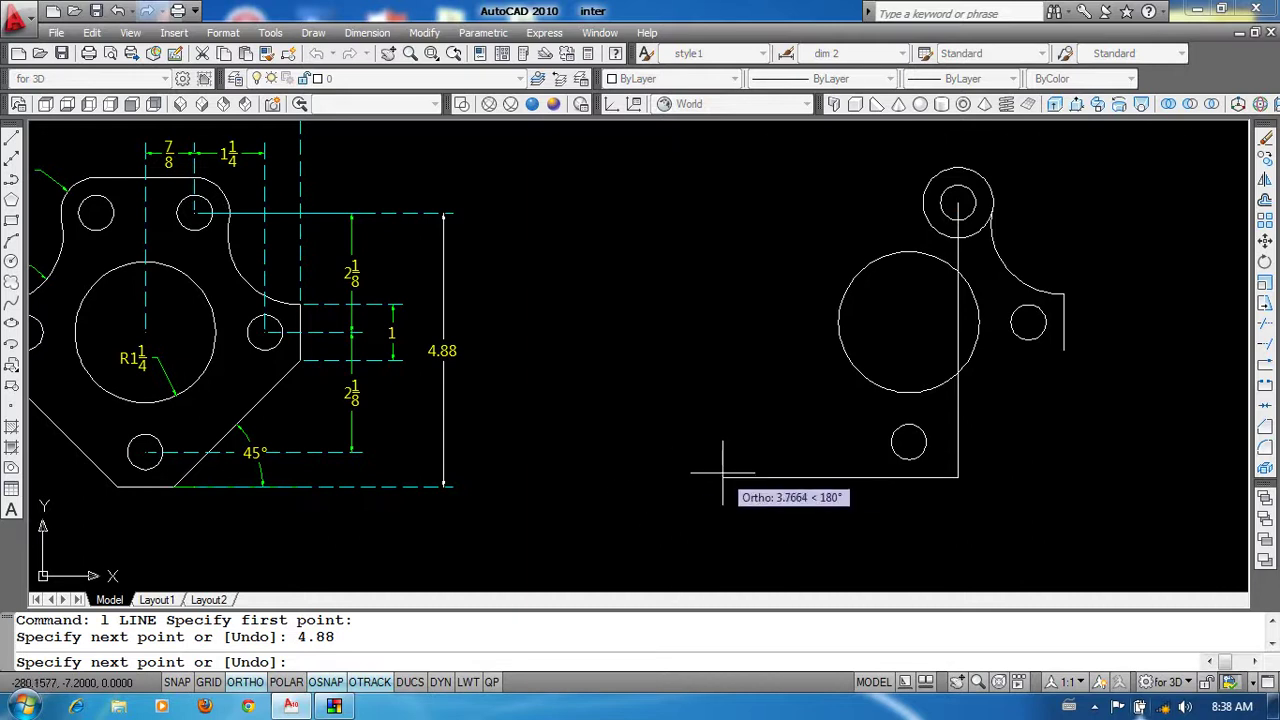
{"action": "left_click", "coordinate": [646, 515]}
{"action": "key", "text": "Return"}
{"action": "left_click", "coordinate": [958, 434]}
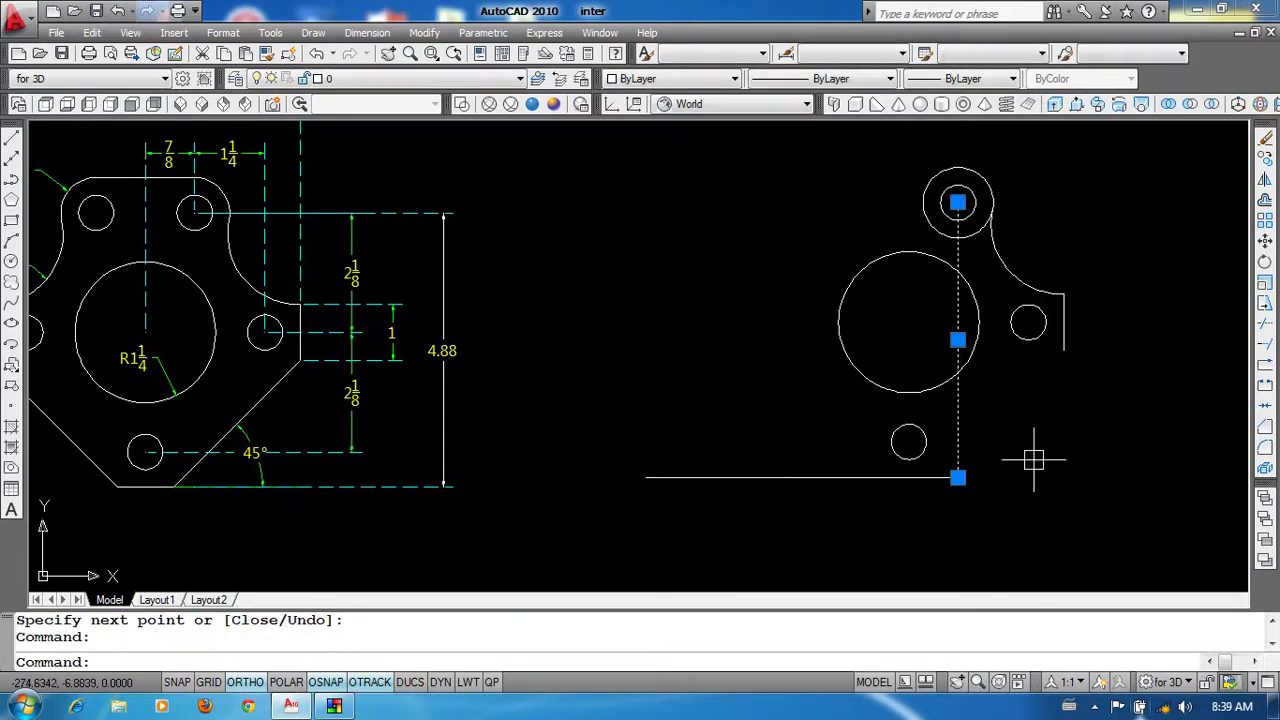
{"action": "type", "text": "e"}
{"action": "key", "text": "Return"}
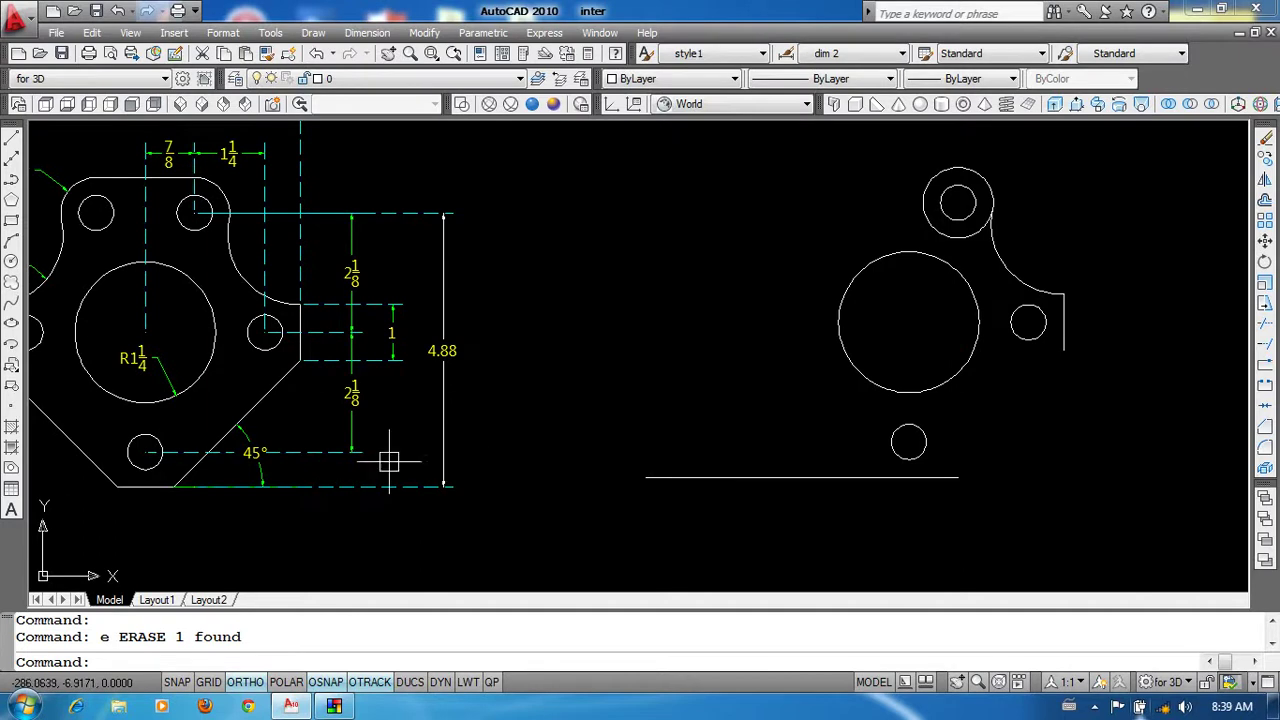
{"action": "middle_click_drag", "start_coordinate": [287, 484], "coordinate": [363, 466]}
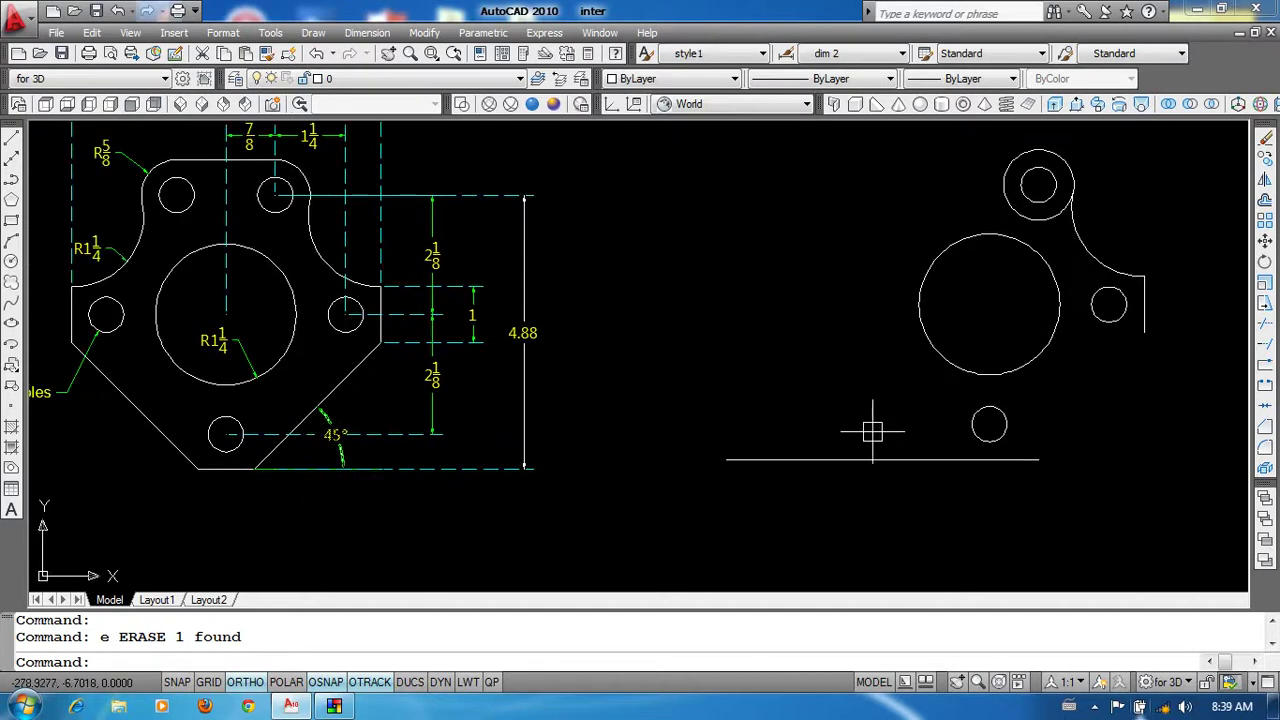
{"action": "middle_click_drag", "start_coordinate": [866, 431], "coordinate": [884, 431]}
Step: Draw a vertical line down from the short right edge's end to below the part
{"action": "type", "text": "l"}
{"action": "key", "text": "Return"}
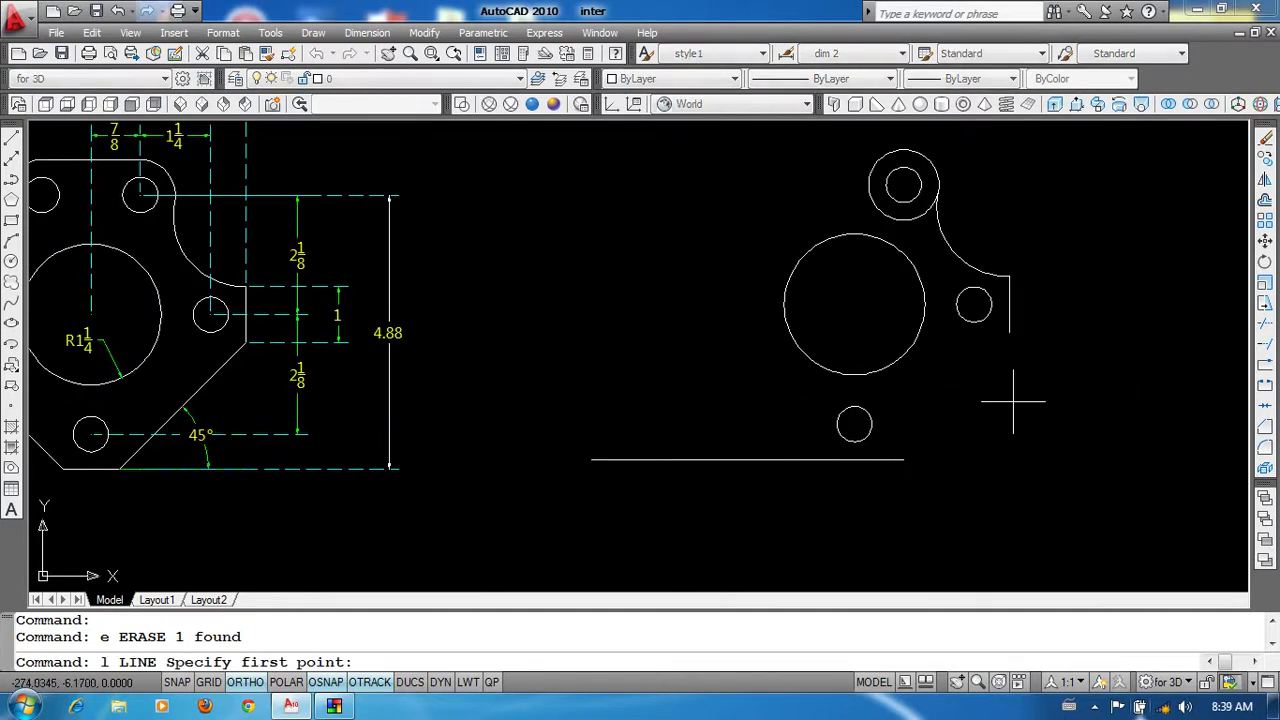
{"action": "left_click", "coordinate": [1009, 330]}
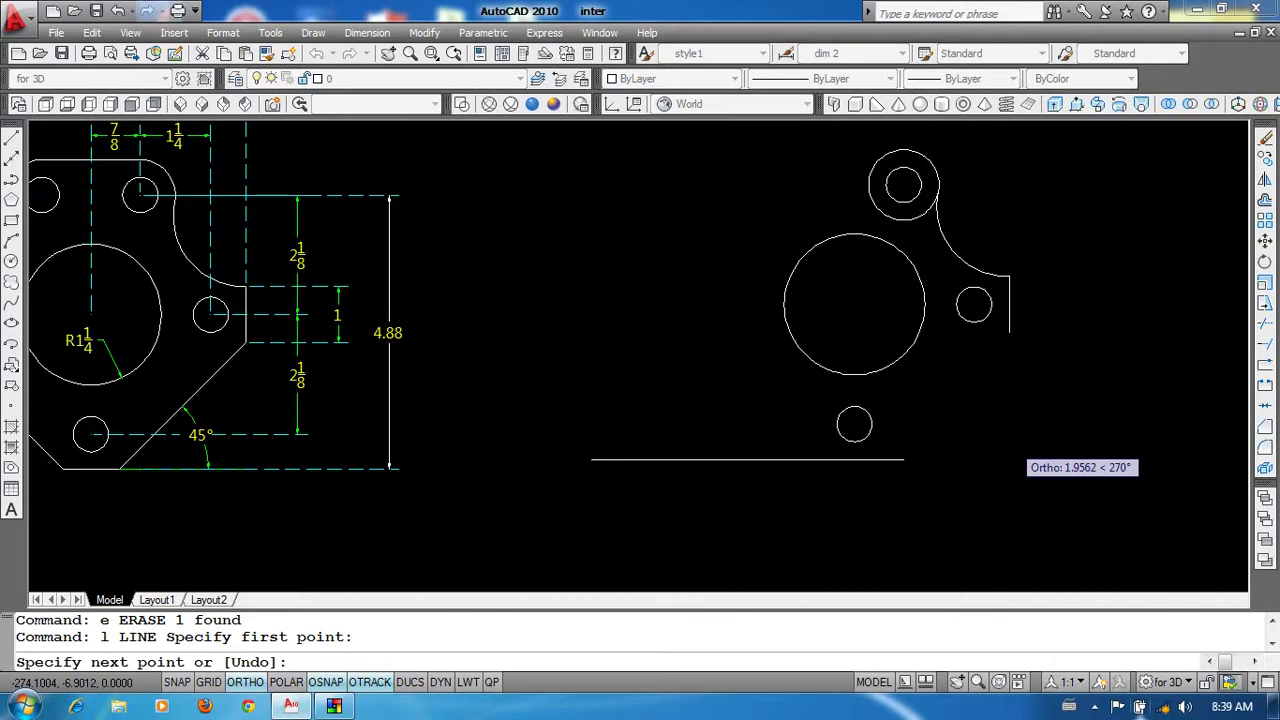
{"action": "scroll", "coordinate": [1010, 442], "scroll_direction": "down", "scroll_amount": 2}
{"action": "left_click", "coordinate": [1009, 572]}
{"action": "key", "text": "Return"}
Step: Rotate that line -45° about its top end as a trial, then erase it
{"action": "type", "text": "o"}
{"action": "key", "text": "Return"}
{"action": "left_click", "coordinate": [1060, 484]}
{"action": "left_click", "coordinate": [990, 470]}
{"action": "key", "text": "Return"}
{"action": "left_click", "coordinate": [1009, 373]}
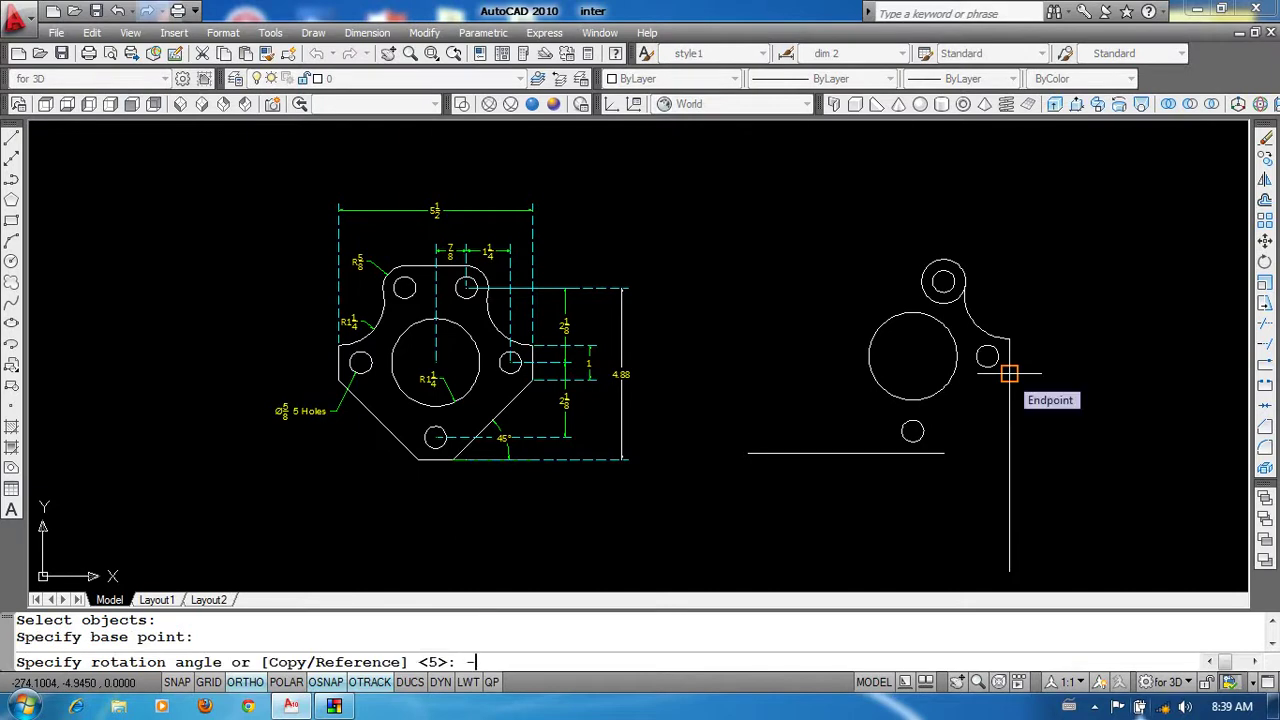
{"action": "type", "text": "45"}
{"action": "key", "text": "Return"}
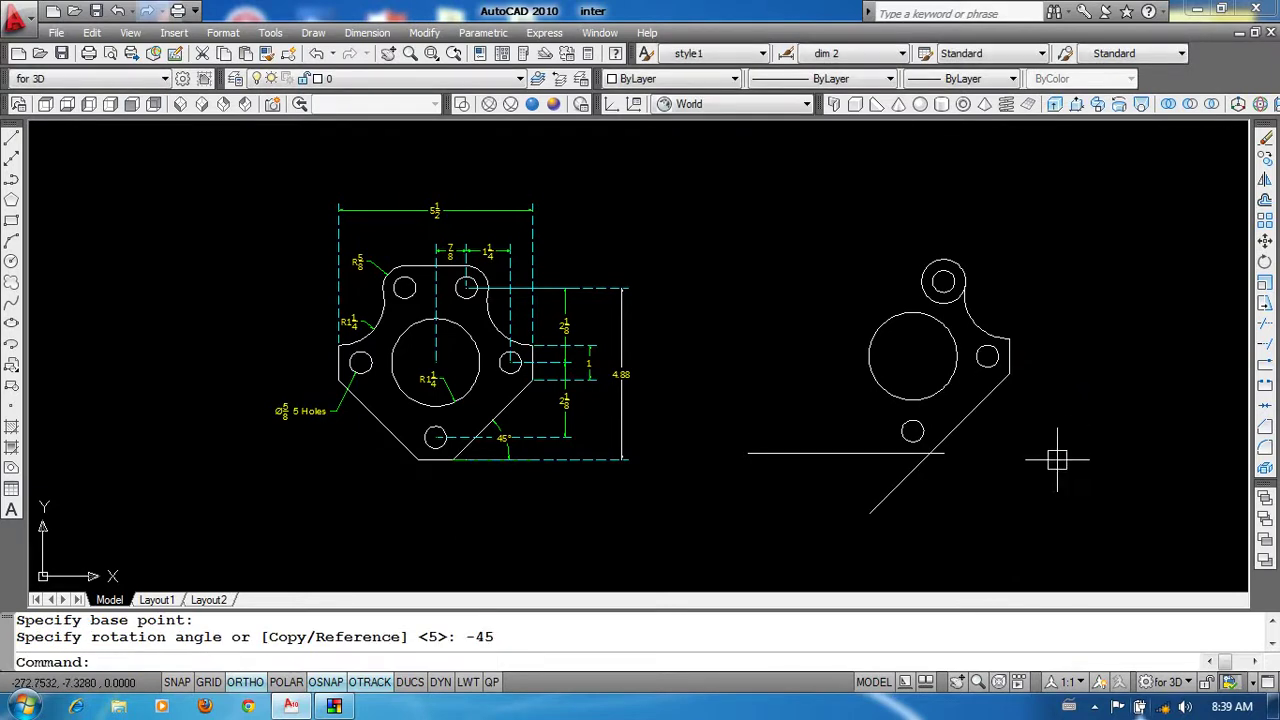
{"action": "left_click", "coordinate": [986, 400]}
{"action": "type", "text": "e"}
{"action": "key", "text": "Return"}
{"action": "middle_click_drag", "start_coordinate": [1020, 436], "coordinate": [1012, 433]}
{"action": "type", "text": "l"}
{"action": "key", "text": "Return"}
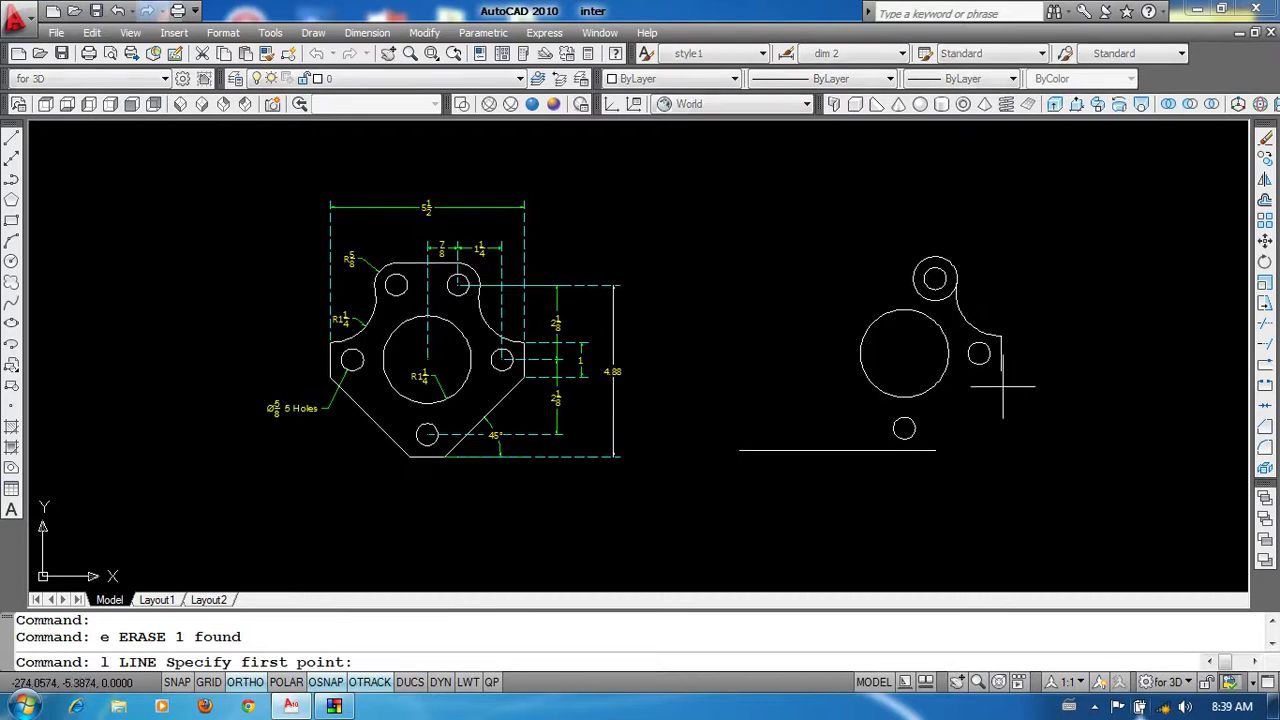
{"action": "left_click", "coordinate": [1001, 342]}
{"action": "middle_click_drag", "start_coordinate": [983, 389], "coordinate": [963, 305]}
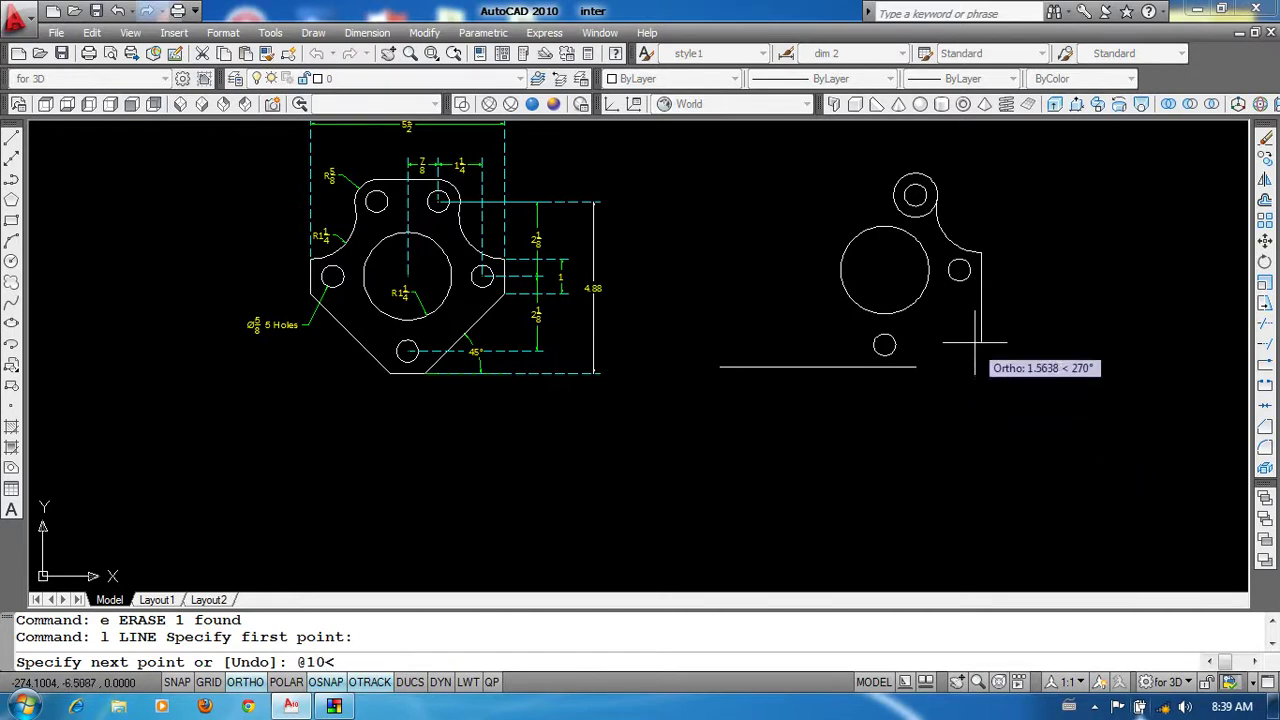
{"action": "scroll", "coordinate": [984, 348], "scroll_direction": "up", "scroll_amount": 2}
{"action": "left_click", "coordinate": [990, 285]}
{"action": "type", "text": "-135"}
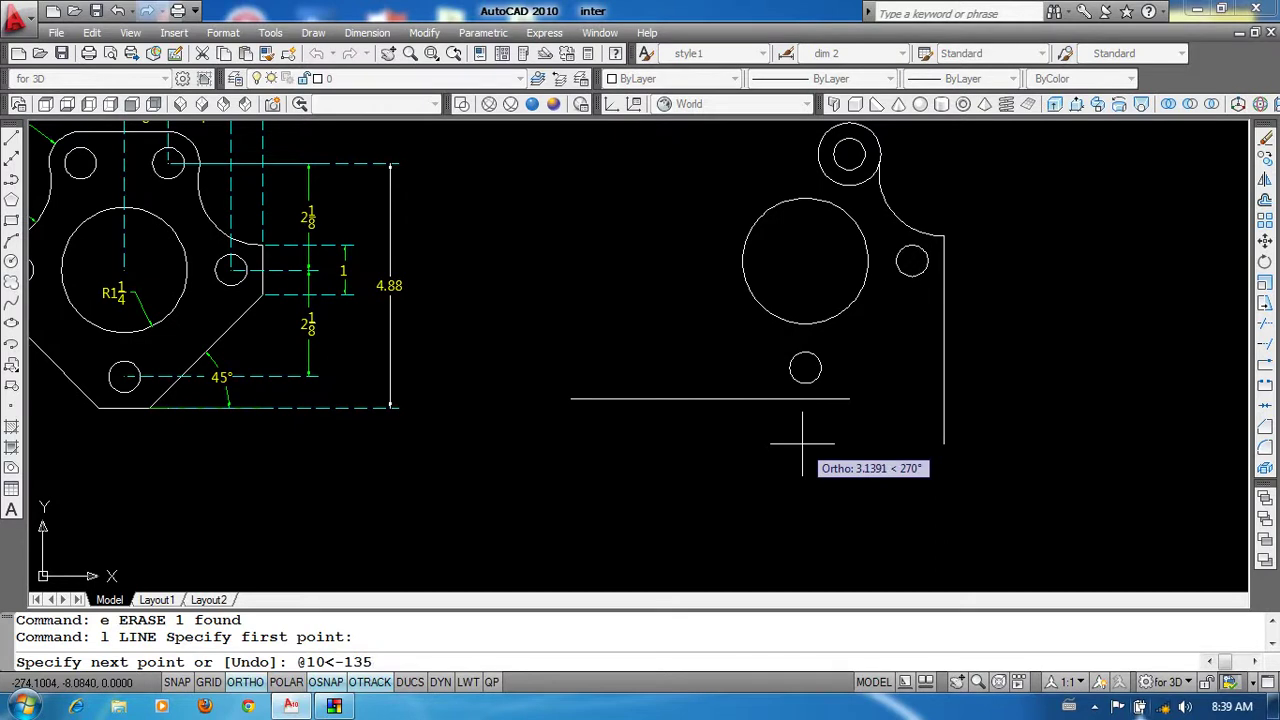
{"action": "key", "text": "Return"}
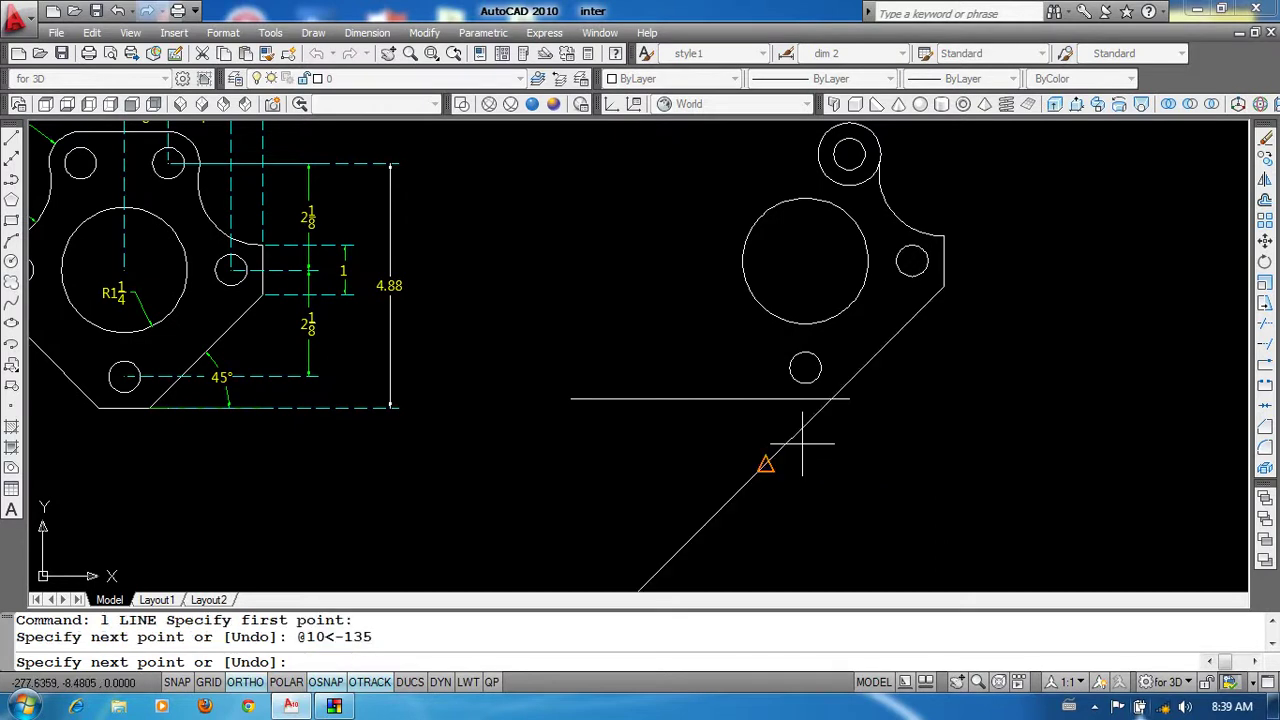
{"action": "key", "text": "Return"}
Step: Trim the diagonal where it extends below the bottom line
{"action": "key", "text": "Return"}
{"action": "key", "text": "Return"}
{"action": "left_click", "coordinate": [815, 428]}
{"action": "key", "text": "Return"}
{"action": "scroll", "coordinate": [870, 520], "scroll_direction": "down", "scroll_amount": 2}
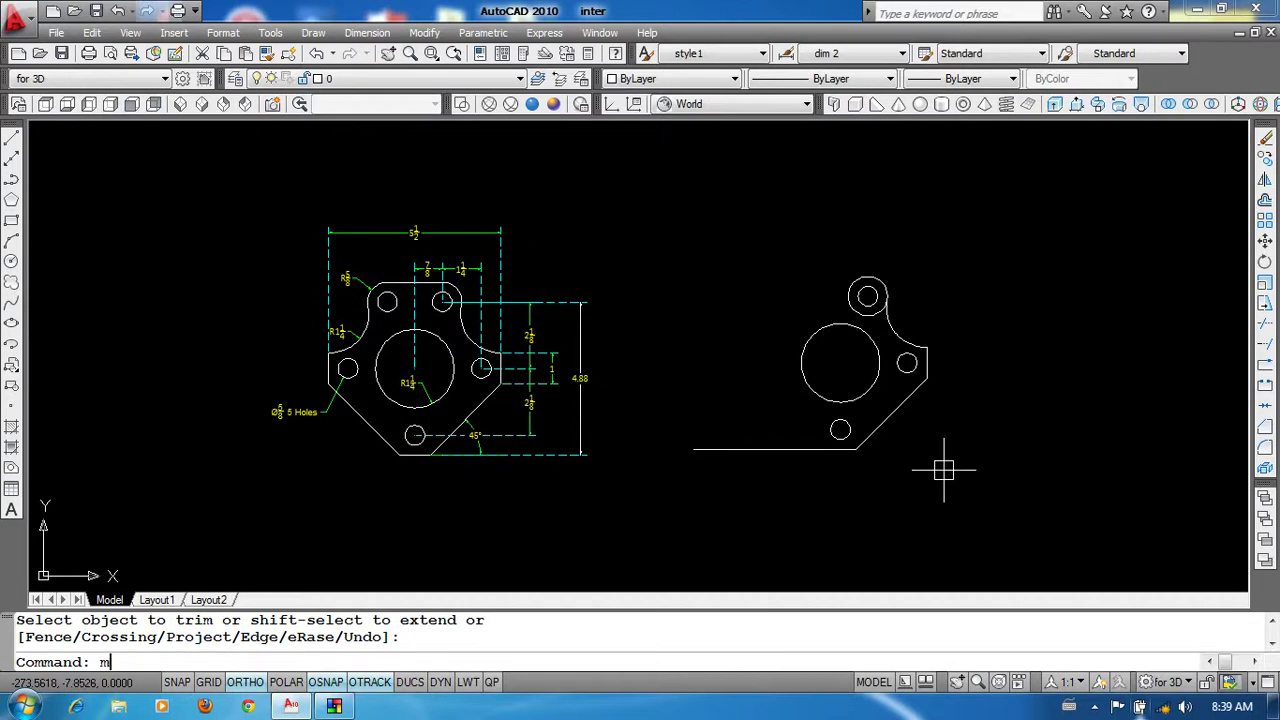
Step: Mirror the right-hand features about a vertical axis through the centre circle, keeping the originals
{"action": "type", "text": "i"}
{"action": "key", "text": "Return"}
{"action": "left_click", "coordinate": [1000, 257]}
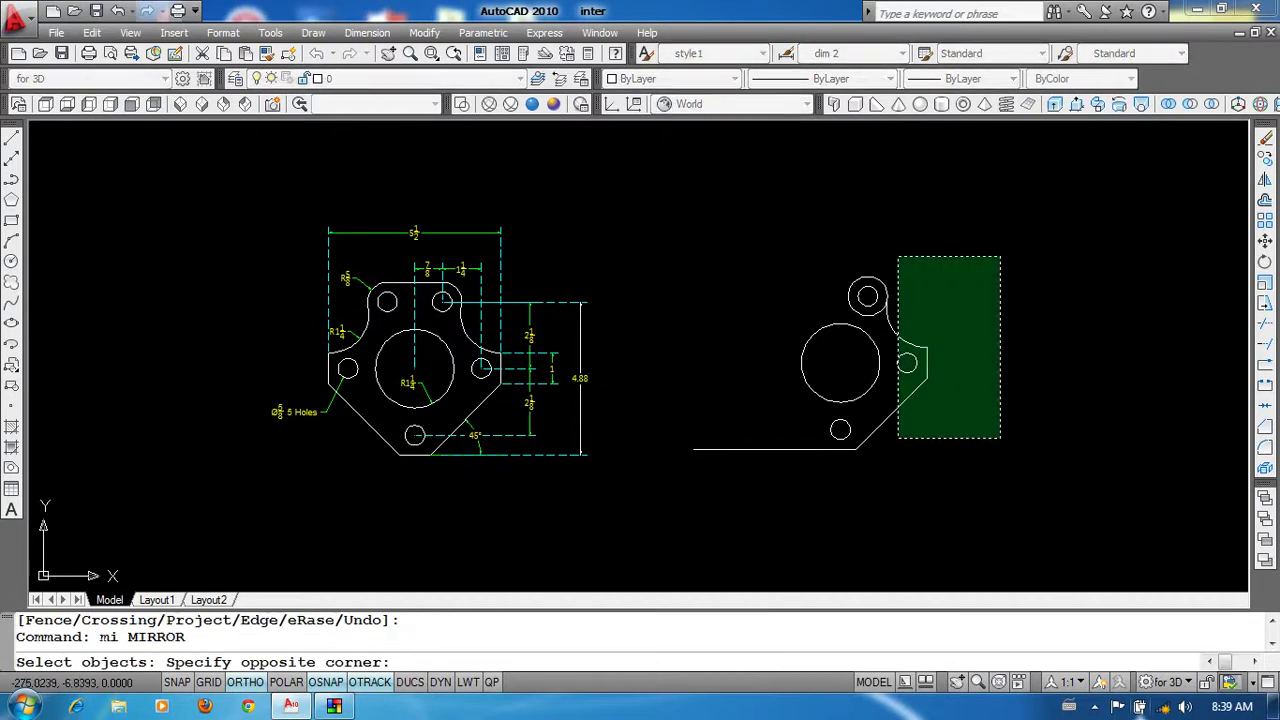
{"action": "left_click", "coordinate": [898, 438]}
{"action": "left_click", "coordinate": [912, 264]}
{"action": "left_click", "coordinate": [858, 312]}
{"action": "key", "text": "Return"}
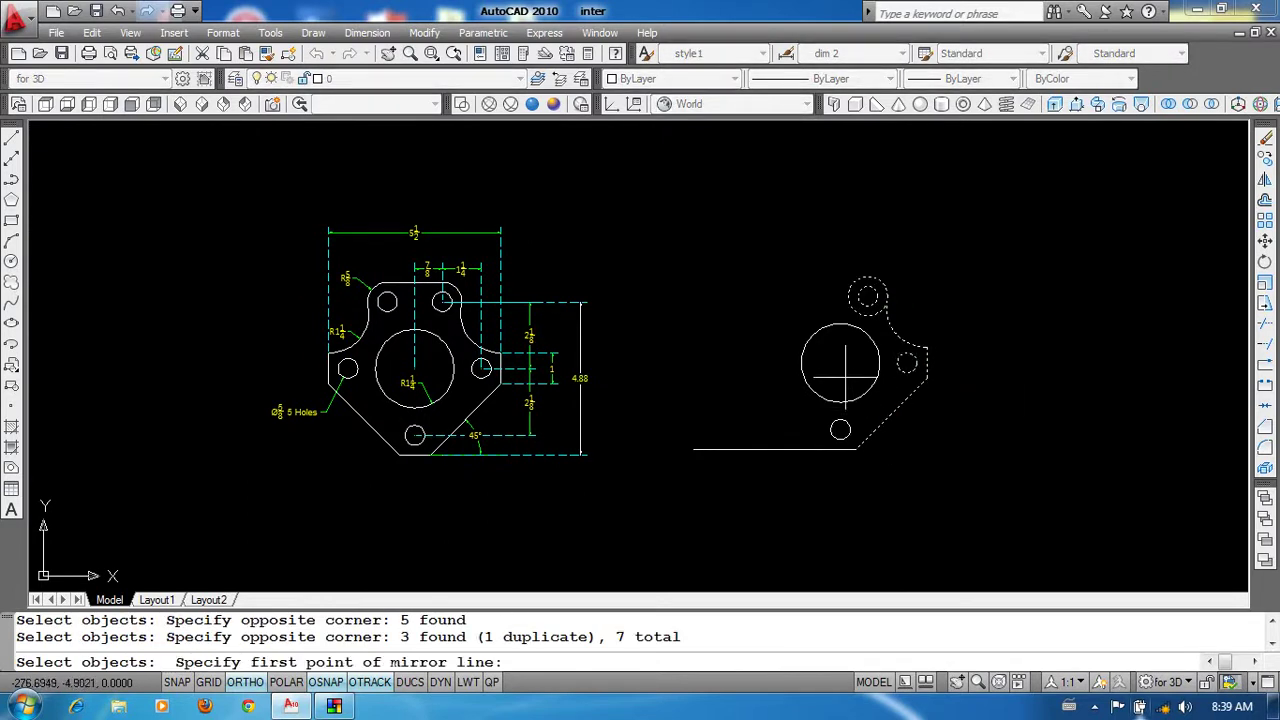
{"action": "left_click", "coordinate": [840, 365]}
{"action": "left_click", "coordinate": [857, 194]}
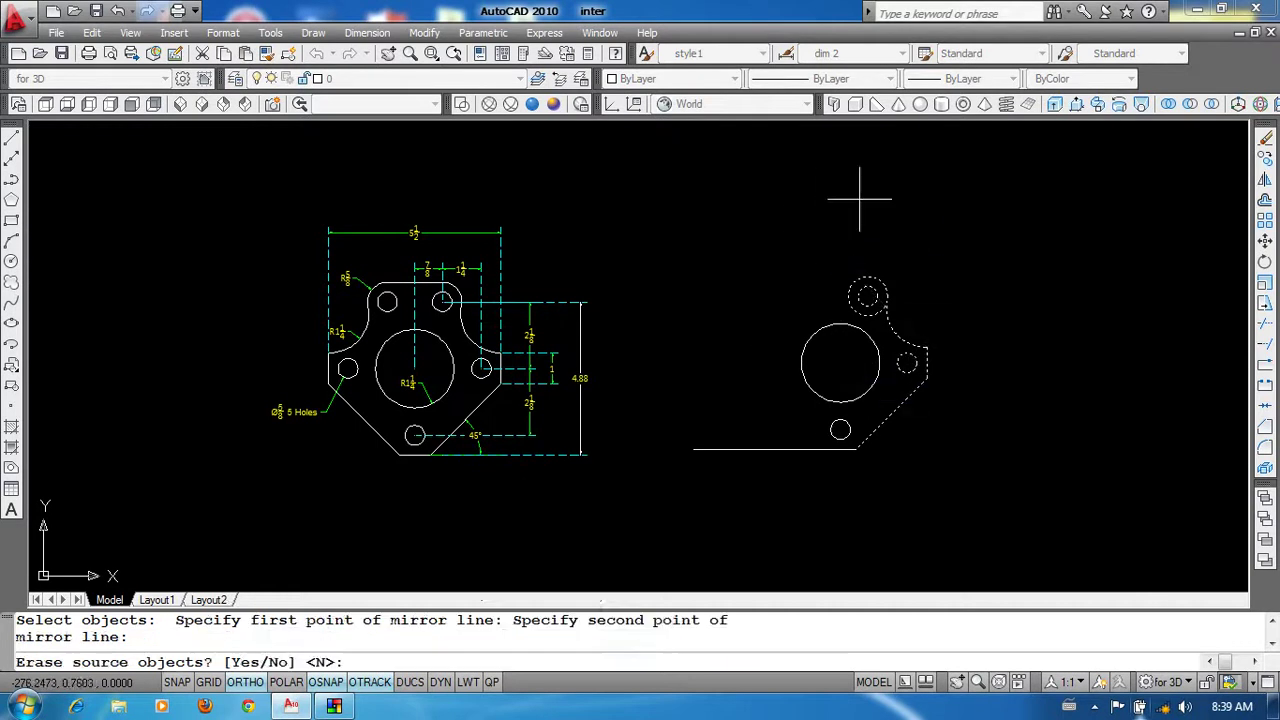
{"action": "key", "text": "Return"}
Step: Trim away the stray bottom line
{"action": "type", "text": "tr"}
{"action": "key", "text": "Return"}
{"action": "key", "text": "Return"}
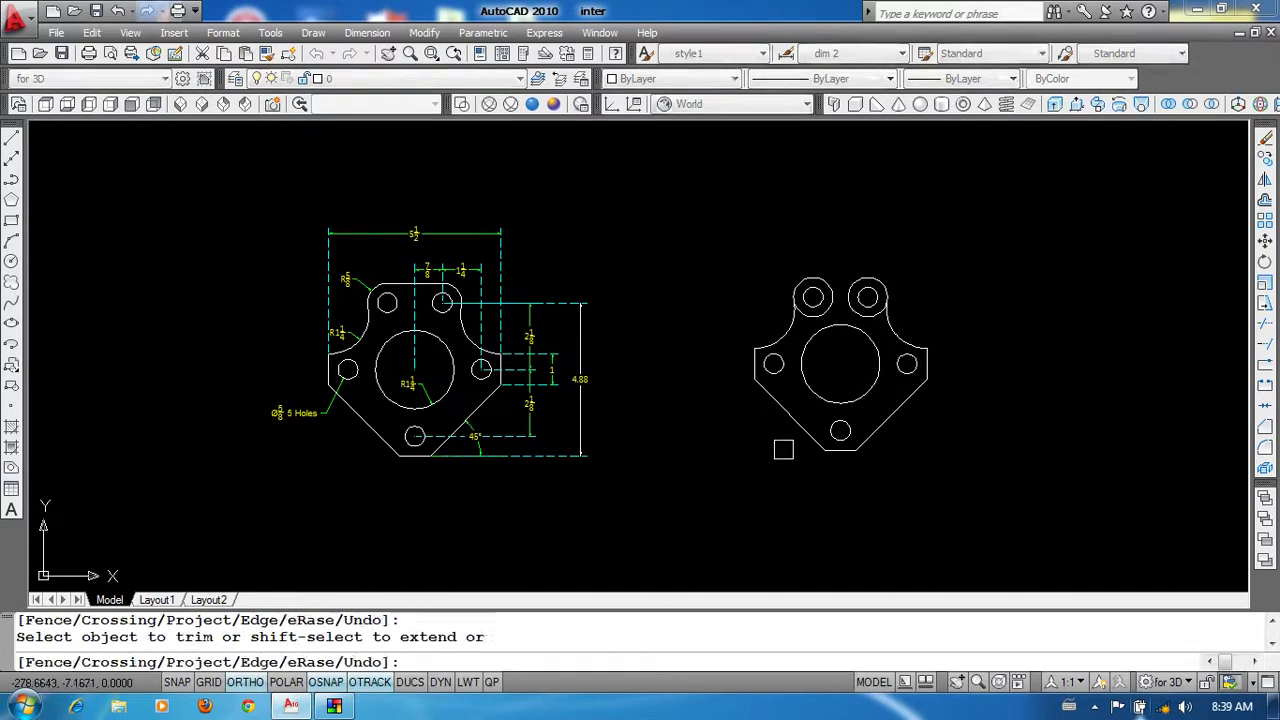
{"action": "left_click", "coordinate": [777, 451]}
{"action": "key", "text": "Return"}
Step: Draw a horizontal line joining the tops of the two upper bosses
{"action": "type", "text": "l"}
{"action": "key", "text": "Return"}
{"action": "scroll", "coordinate": [870, 315], "scroll_direction": "up", "scroll_amount": 1}
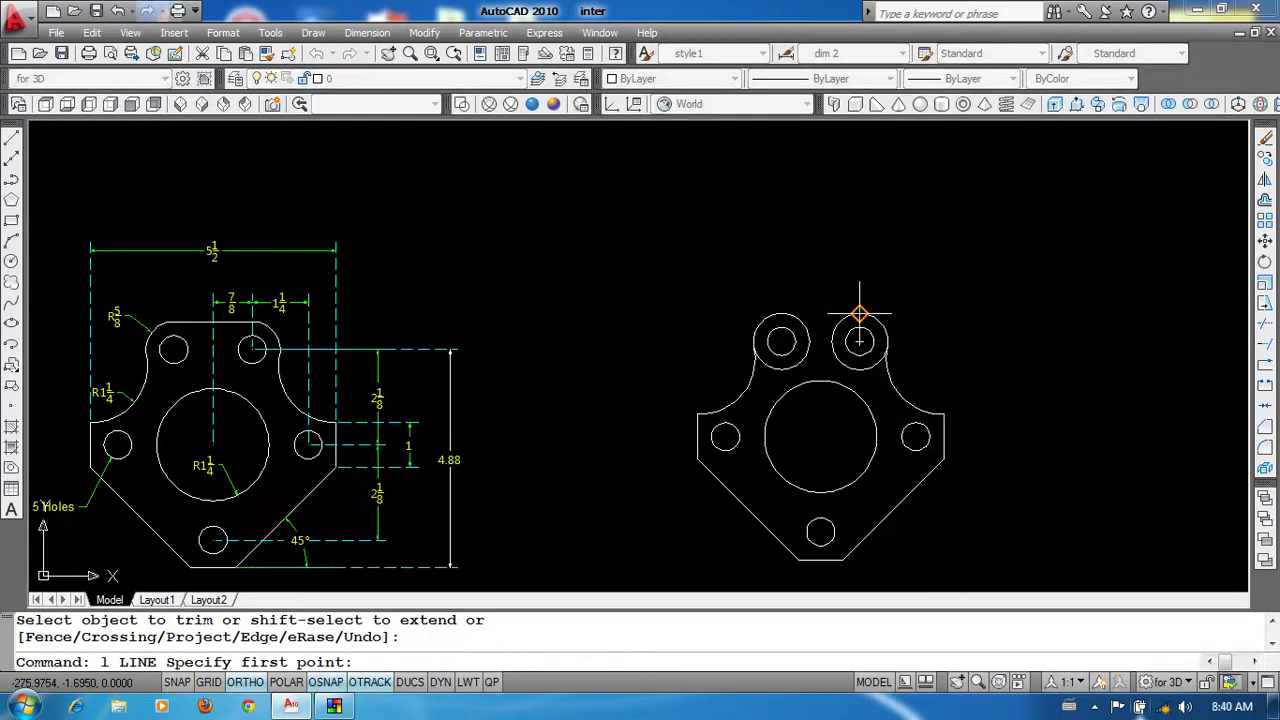
{"action": "left_click", "coordinate": [782, 314]}
{"action": "left_click", "coordinate": [859, 314]}
{"action": "key", "text": "Return"}
Step: Trim the inner arcs of both upper bosses to leave one continuous outline
{"action": "scroll", "coordinate": [822, 384], "scroll_direction": "up", "scroll_amount": 1}
{"action": "type", "text": "tr"}
{"action": "key", "text": "Return"}
{"action": "key", "text": "Return"}
{"action": "left_click", "coordinate": [848, 352]}
{"action": "left_click", "coordinate": [790, 352]}
{"action": "key", "text": "Return"}
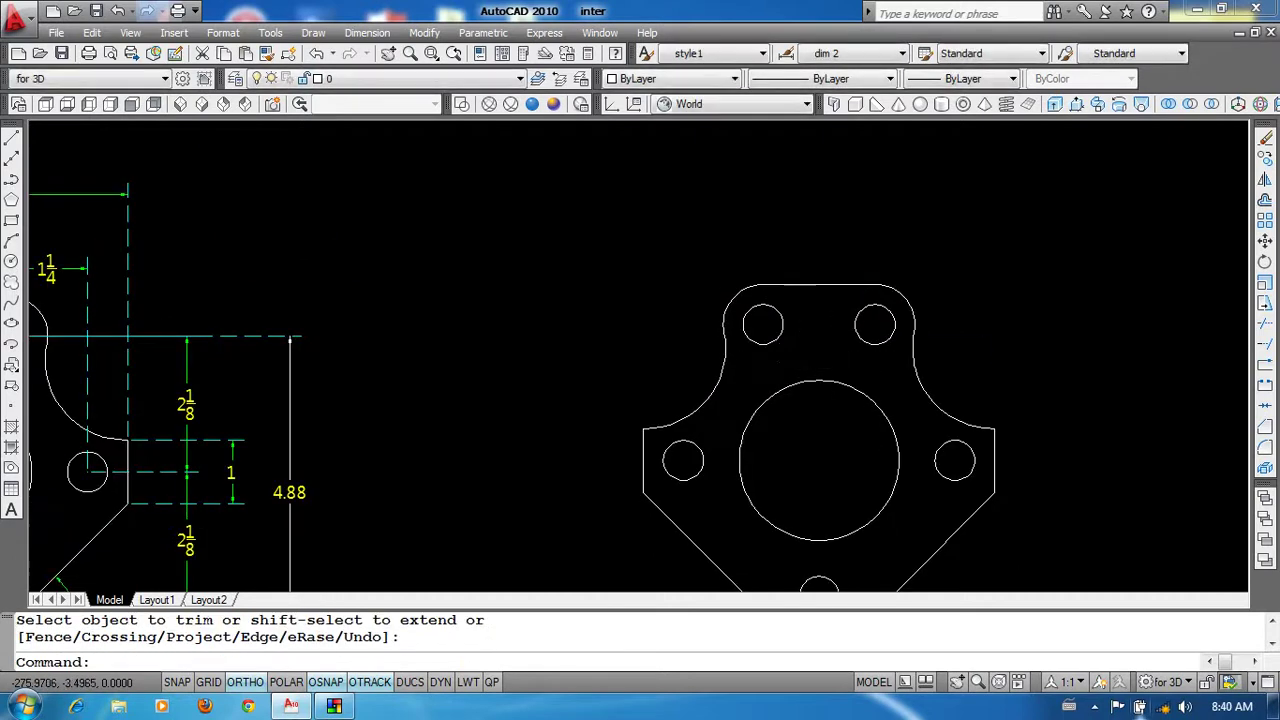
{"action": "scroll", "coordinate": [857, 357], "scroll_direction": "down", "scroll_amount": 3}
{"action": "scroll", "coordinate": [900, 375], "scroll_direction": "up", "scroll_amount": 1}
{"action": "scroll", "coordinate": [771, 411], "scroll_direction": "down", "scroll_amount": 5}
{"action": "middle_click_drag", "start_coordinate": [700, 420], "coordinate": [791, 423]}
{"action": "scroll", "coordinate": [771, 411], "scroll_direction": "down", "scroll_amount": 3}
{"action": "scroll", "coordinate": [771, 411], "scroll_direction": "up", "scroll_amount": 1}
{"action": "scroll", "coordinate": [814, 386], "scroll_direction": "up", "scroll_amount": 2}
{"action": "scroll", "coordinate": [723, 386], "scroll_direction": "up", "scroll_amount": 1}
{"action": "middle_click_drag", "start_coordinate": [723, 386], "coordinate": [846, 369]}
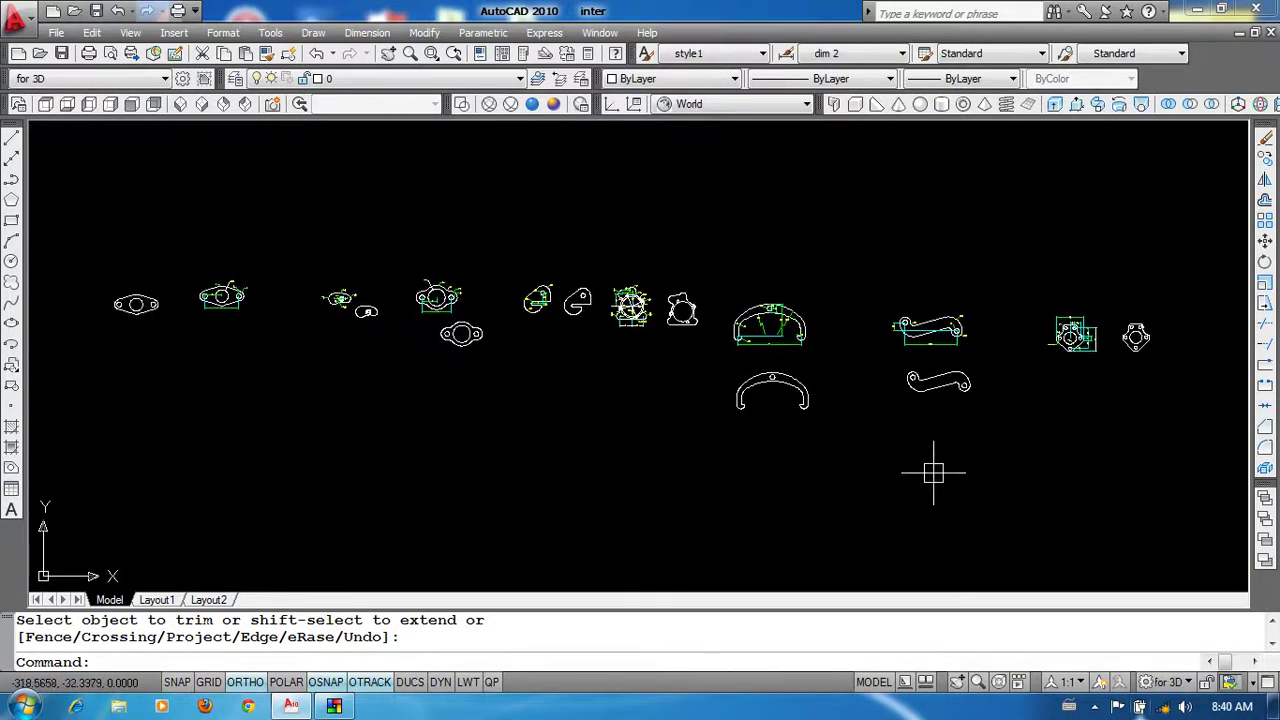